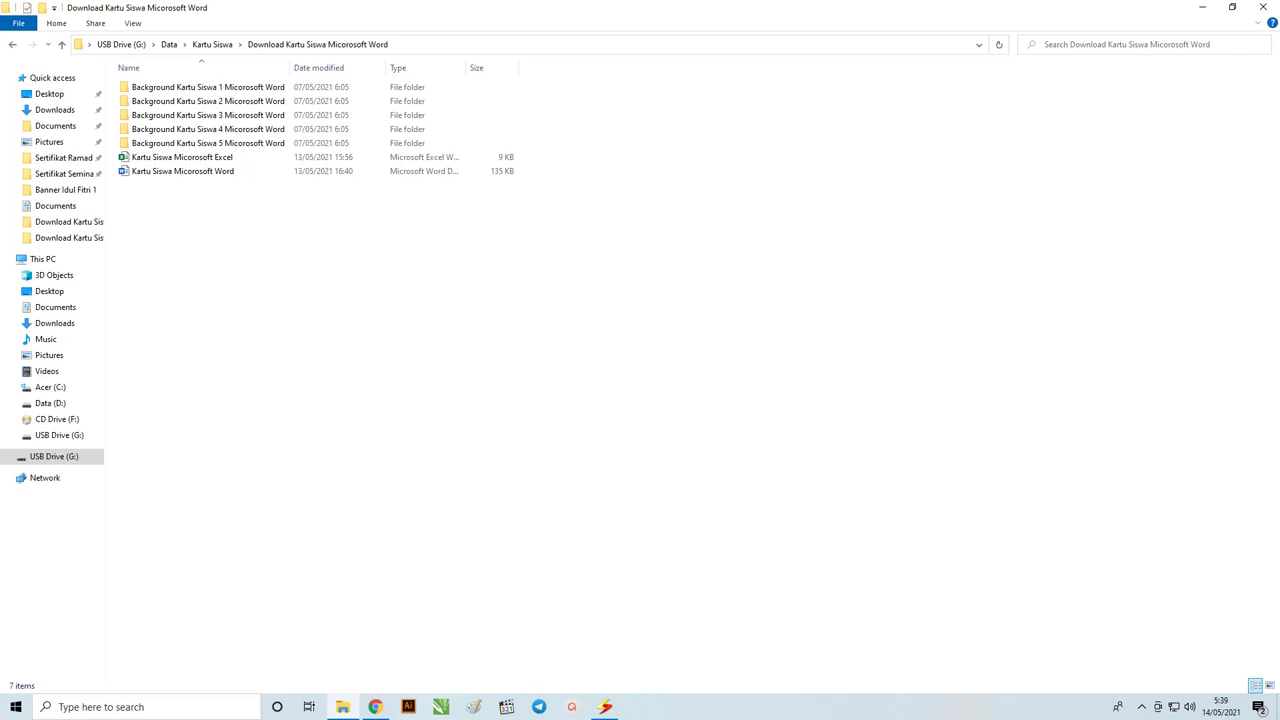
Open the Background Kartu Siswa 1 folder and look through its files.
{"action": "double_click", "coordinate": [254, 92]}
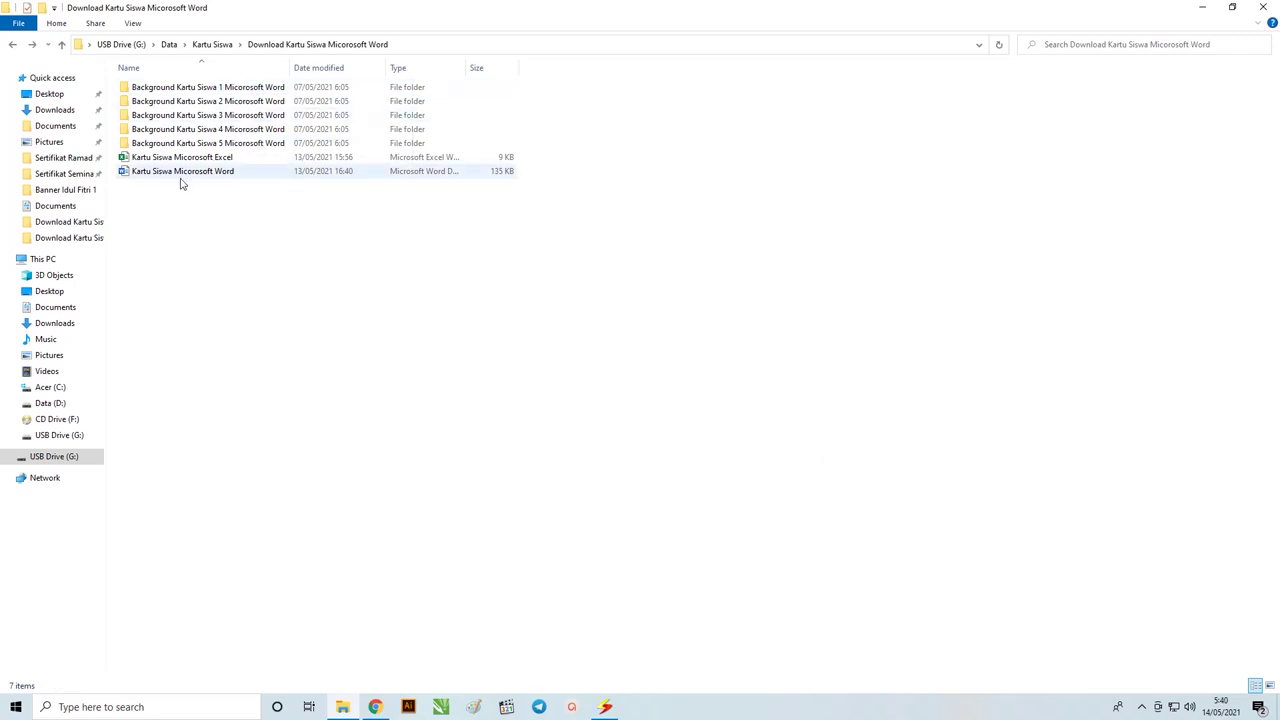
{"action": "double_click", "coordinate": [253, 92]}
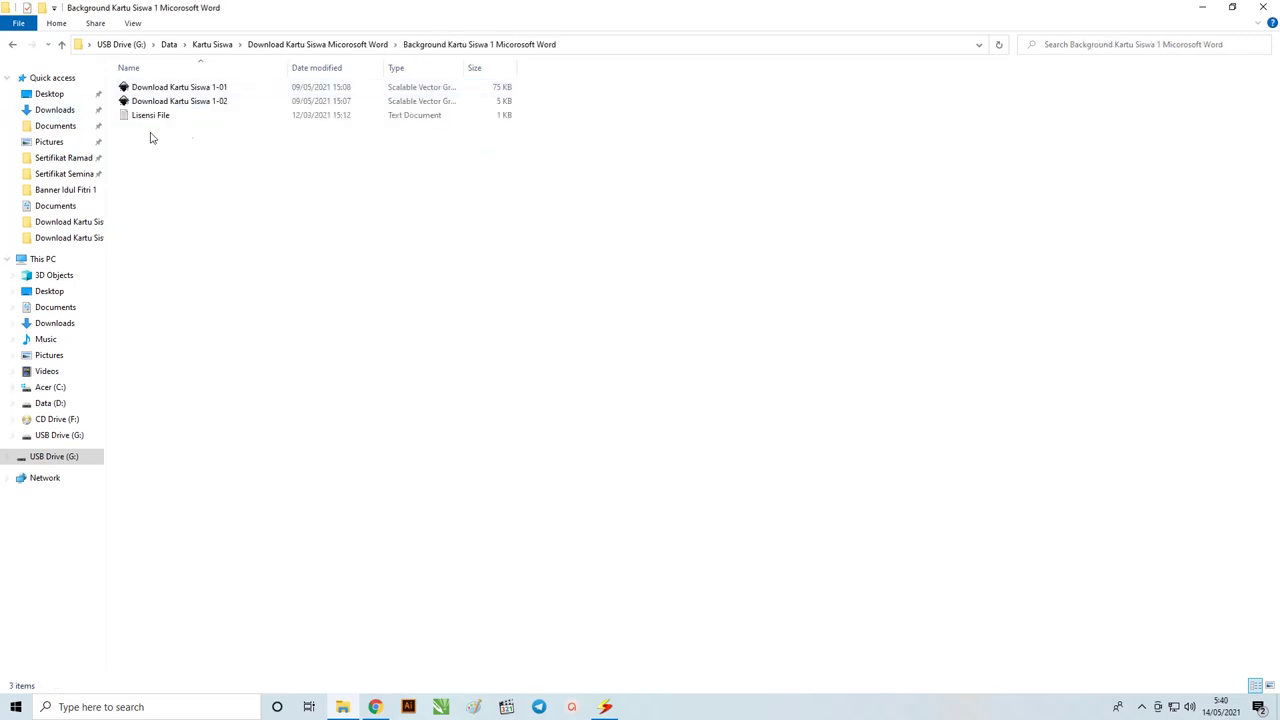
{"action": "mouse_move", "coordinate": [179, 101]}
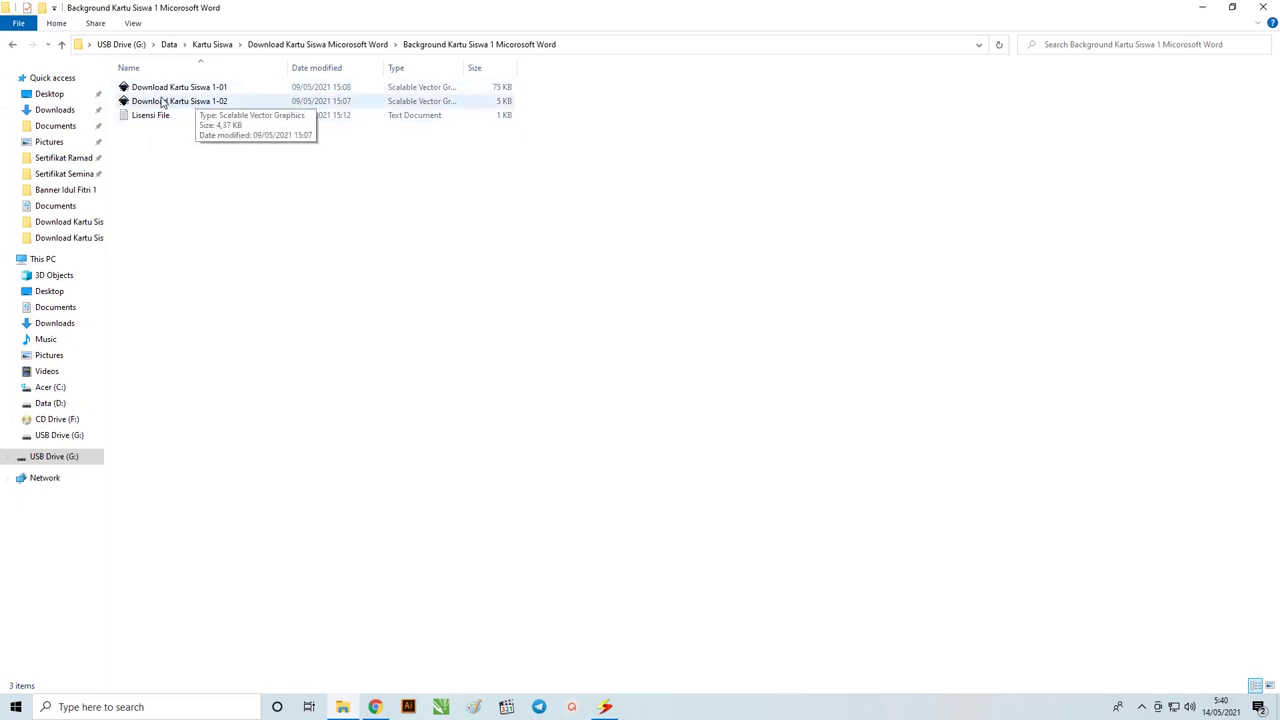
{"action": "scroll", "coordinate": [256, 186], "scroll_direction": "up", "scroll_amount": 2, "text": "ctrl"}
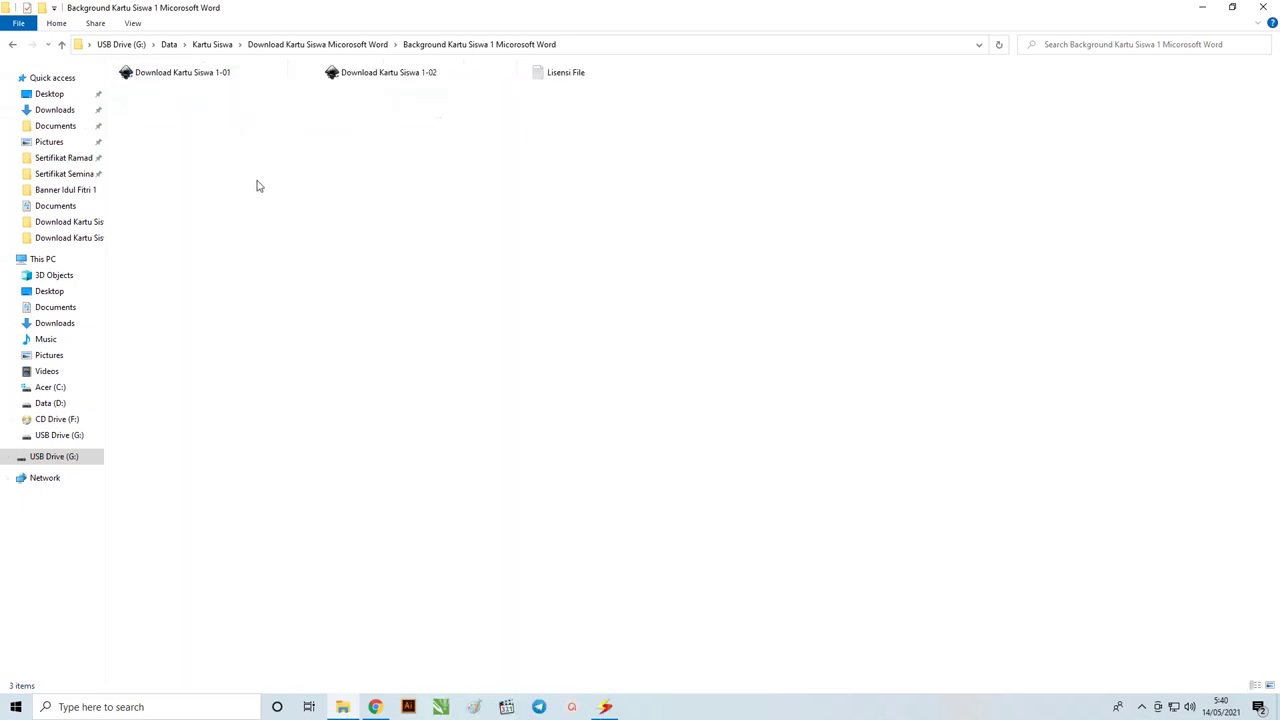
{"action": "scroll", "coordinate": [256, 186], "scroll_direction": "up", "scroll_amount": 1, "text": "ctrl"}
{"action": "scroll", "coordinate": [256, 186], "scroll_direction": "up", "scroll_amount": 1, "text": "ctrl"}
{"action": "scroll", "coordinate": [256, 186], "scroll_direction": "up", "scroll_amount": 1, "text": "ctrl"}
{"action": "scroll", "coordinate": [256, 186], "scroll_direction": "up", "scroll_amount": 1, "text": "ctrl"}
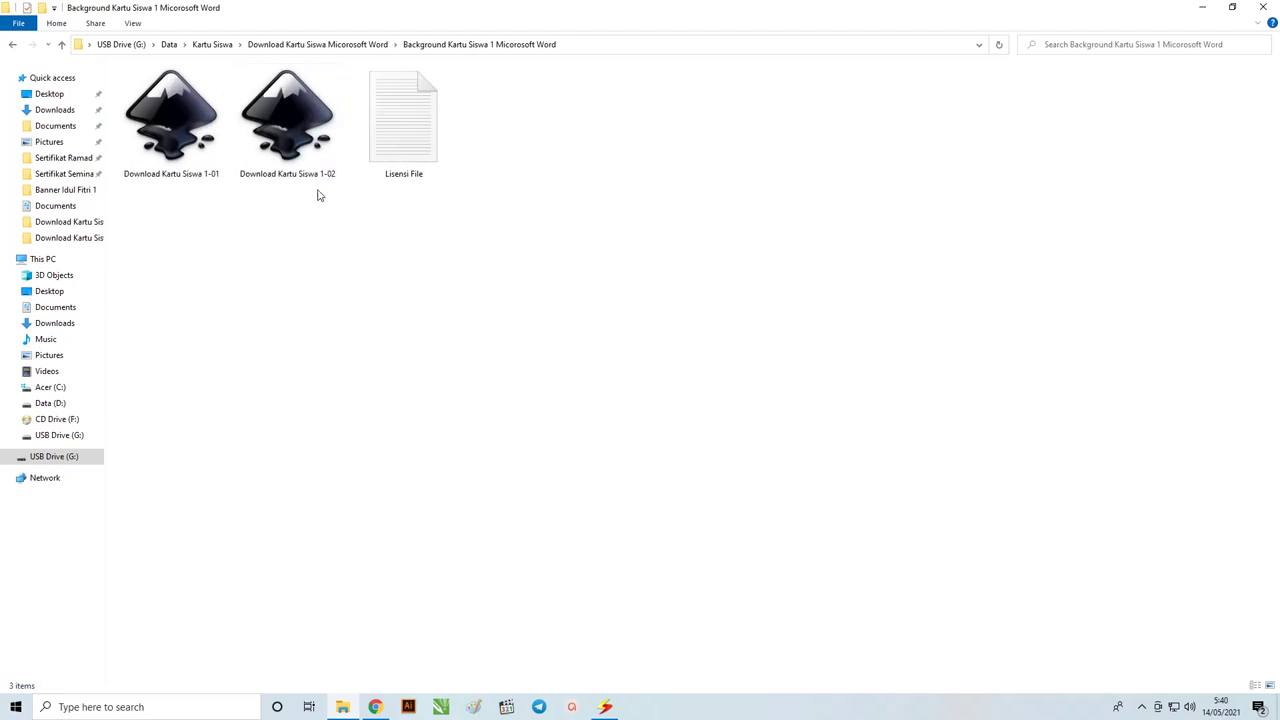
Browse the Background Kartu Siswa 2, 3, 4 and 5 folders from the download folder.
{"action": "left_click", "coordinate": [366, 46]}
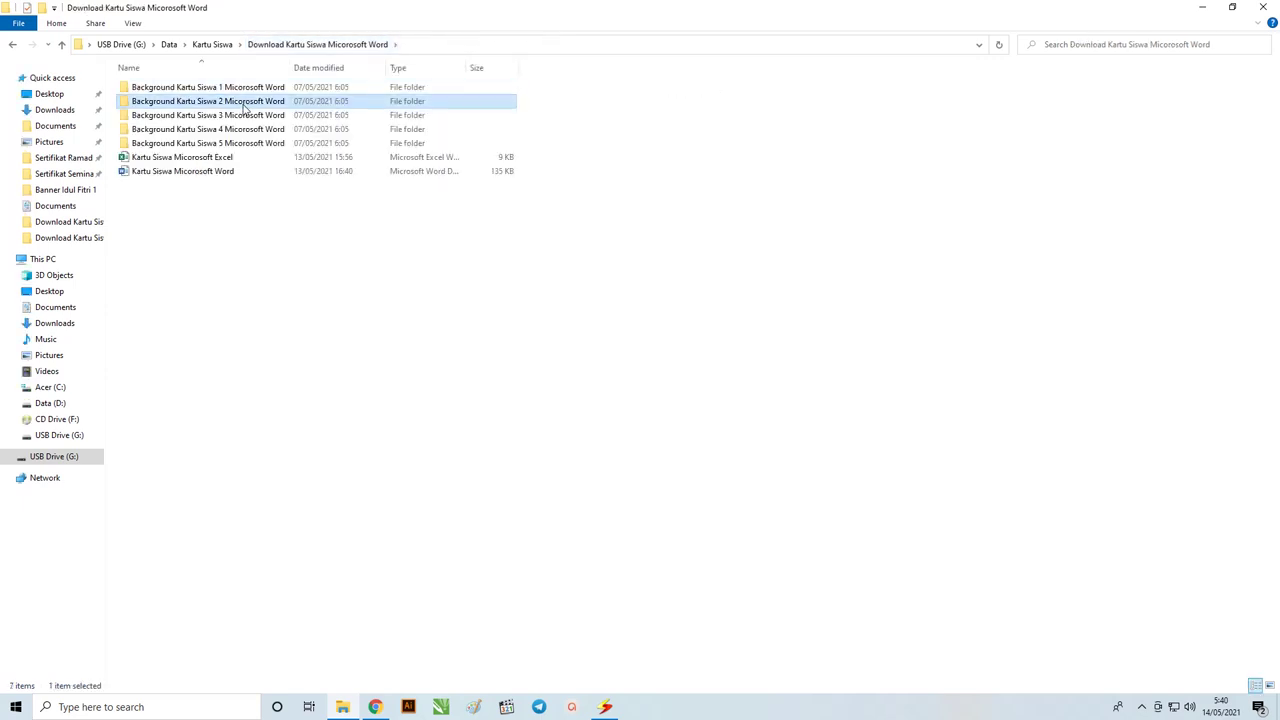
{"action": "double_click", "coordinate": [243, 103]}
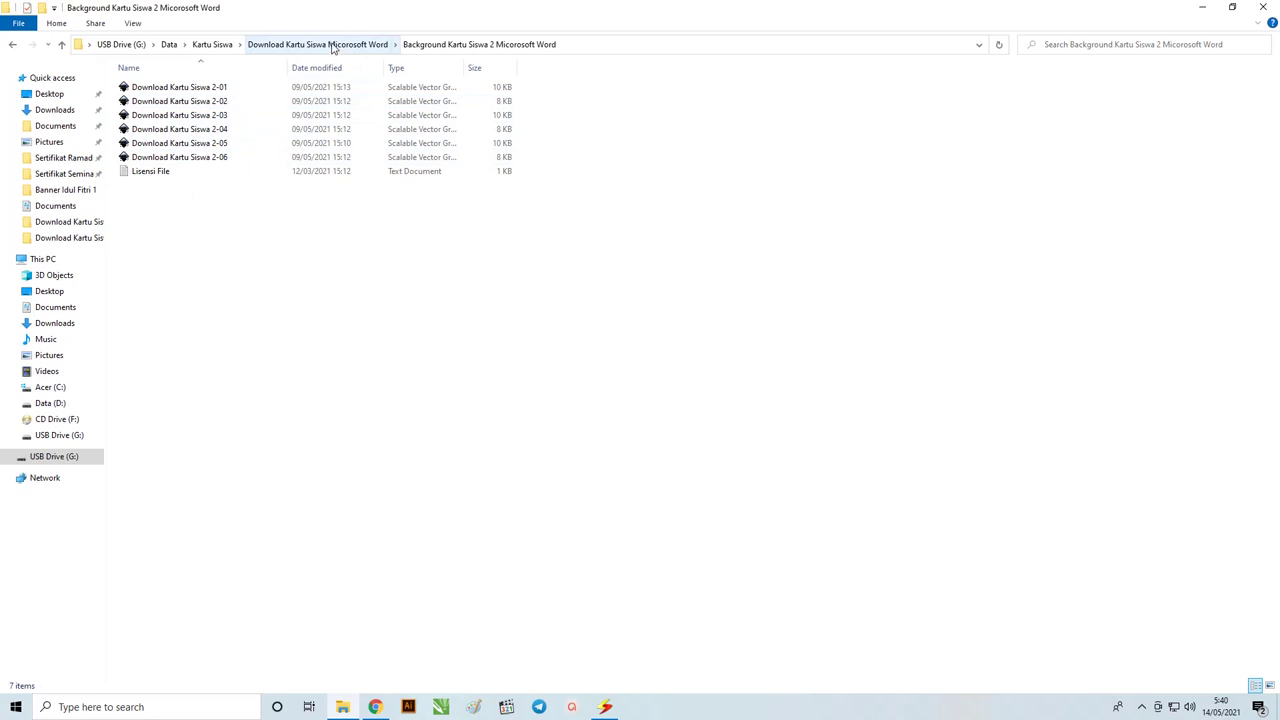
{"action": "left_click", "coordinate": [333, 46]}
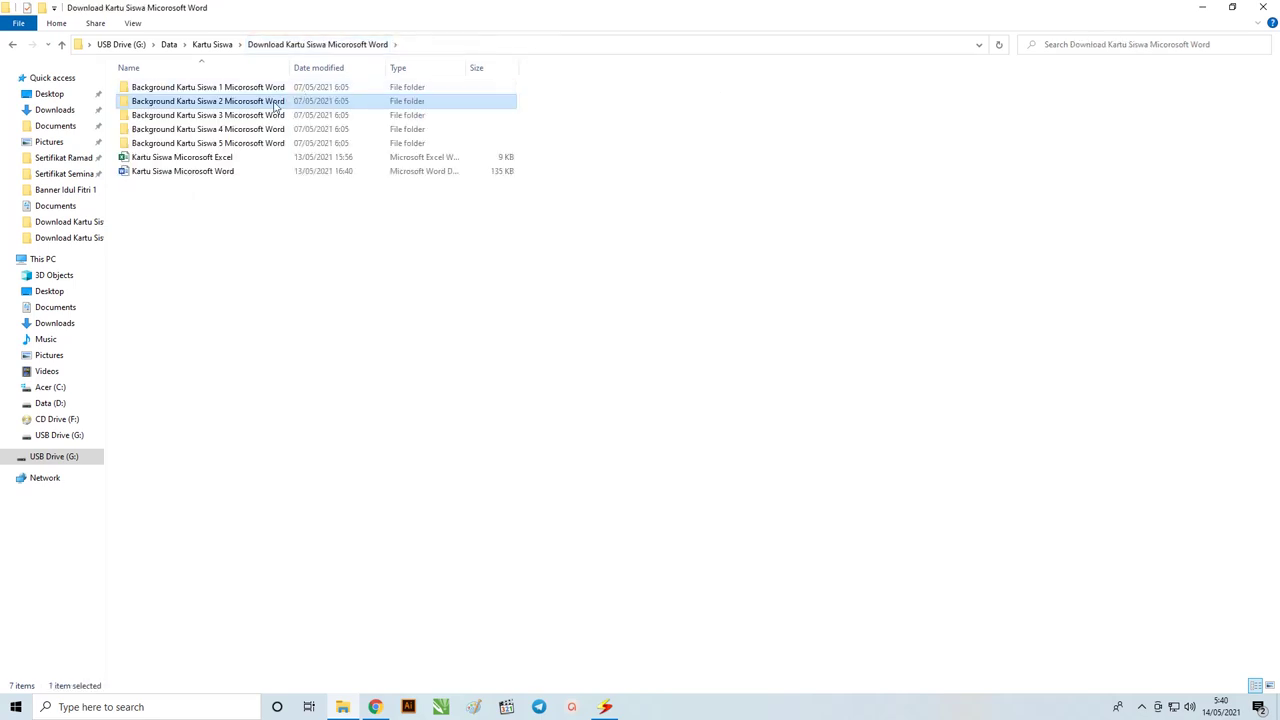
{"action": "double_click", "coordinate": [268, 115]}
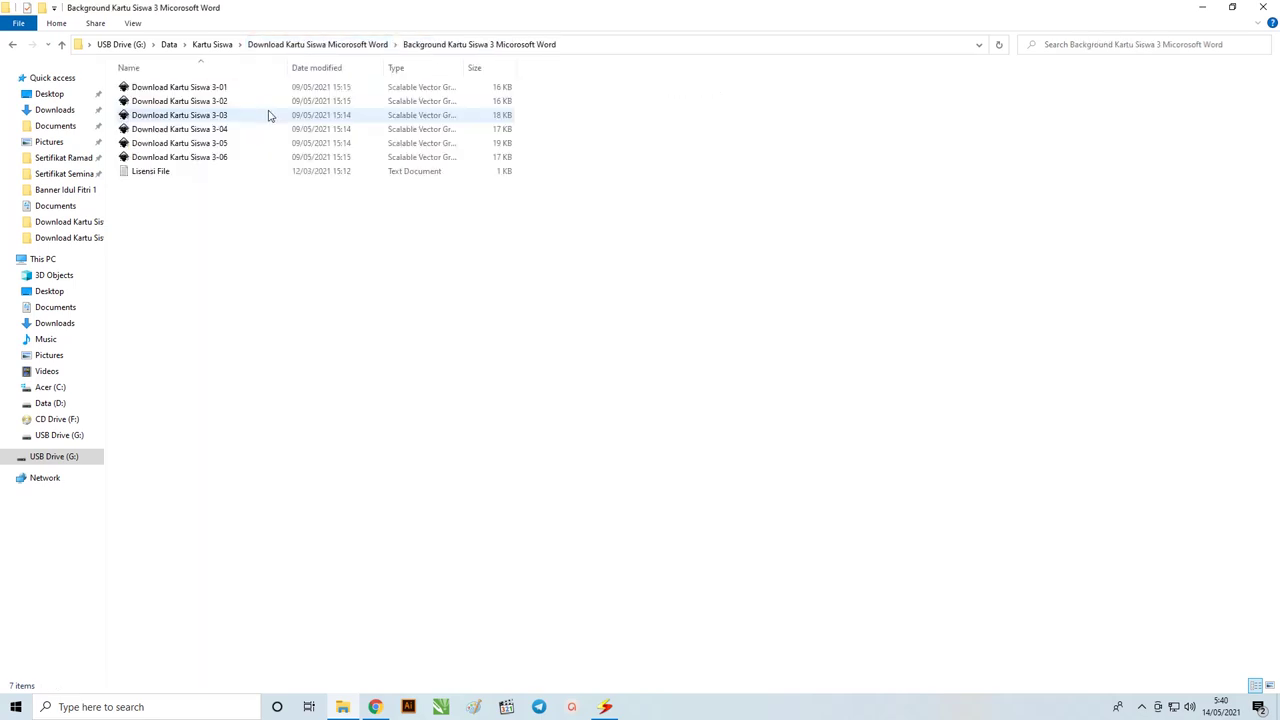
{"action": "left_click", "coordinate": [350, 46]}
{"action": "double_click", "coordinate": [264, 131]}
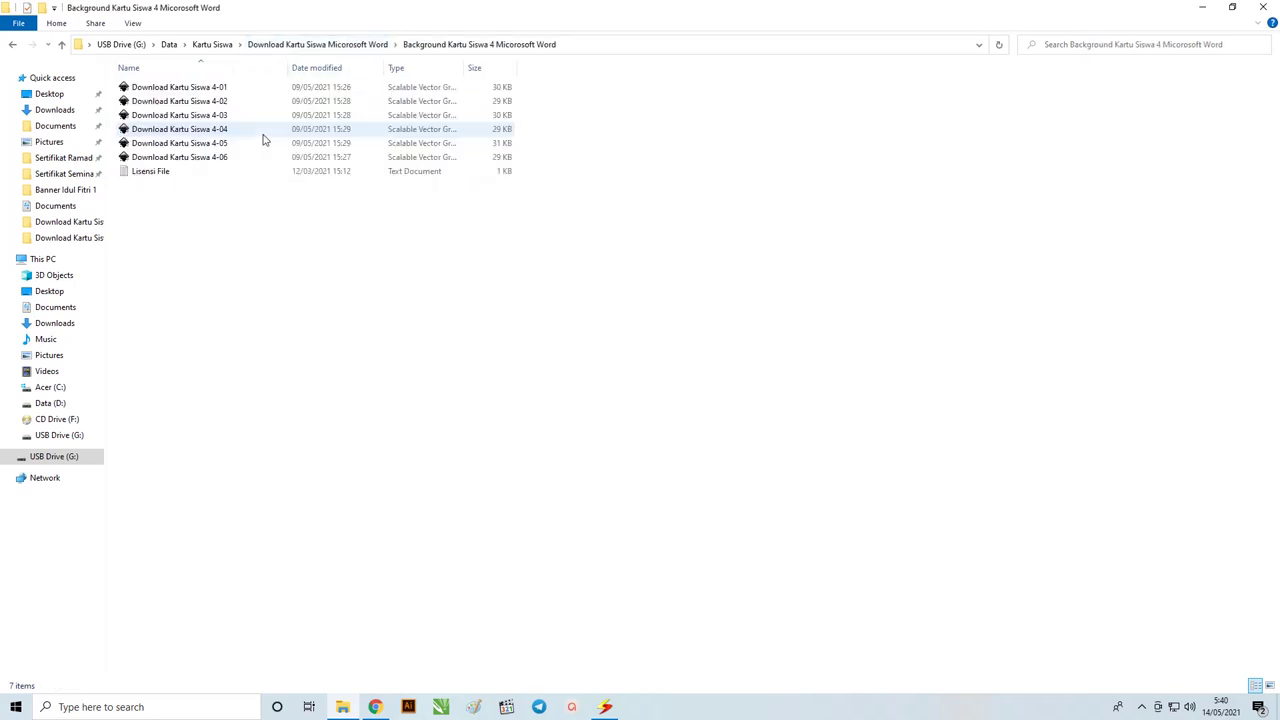
{"action": "left_click", "coordinate": [347, 46]}
{"action": "double_click", "coordinate": [266, 143]}
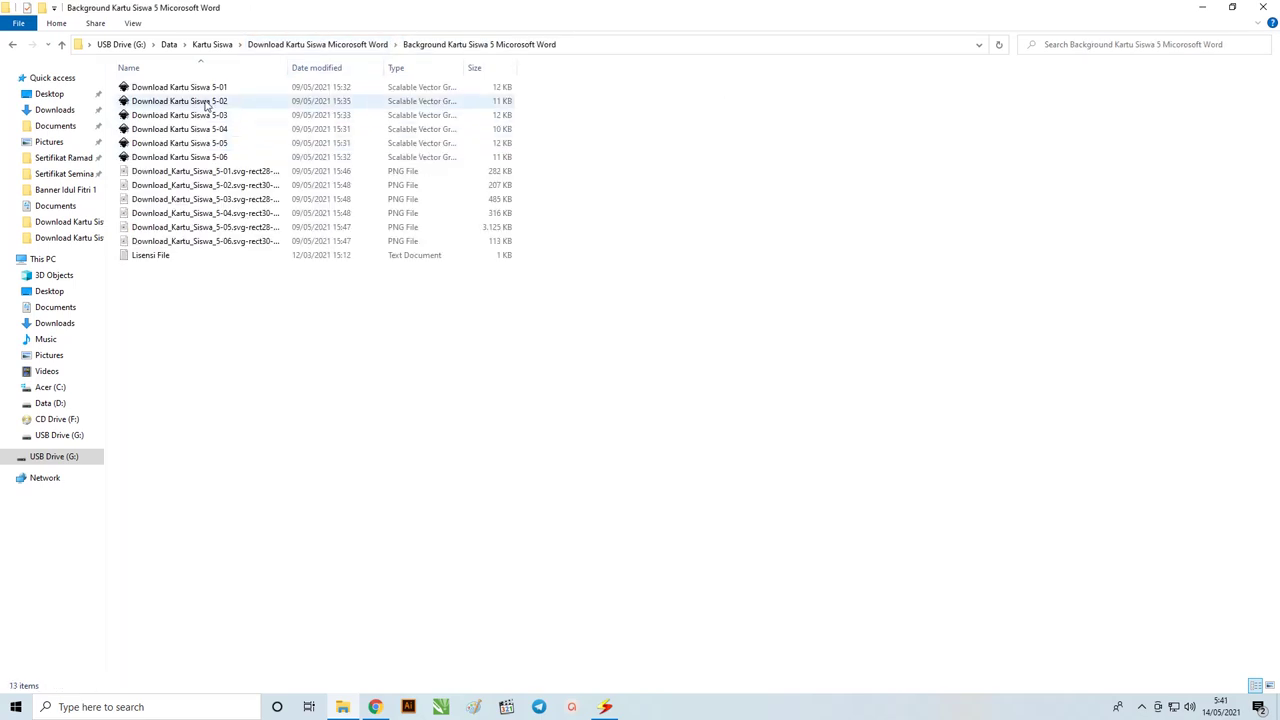
{"action": "left_click", "coordinate": [320, 46]}
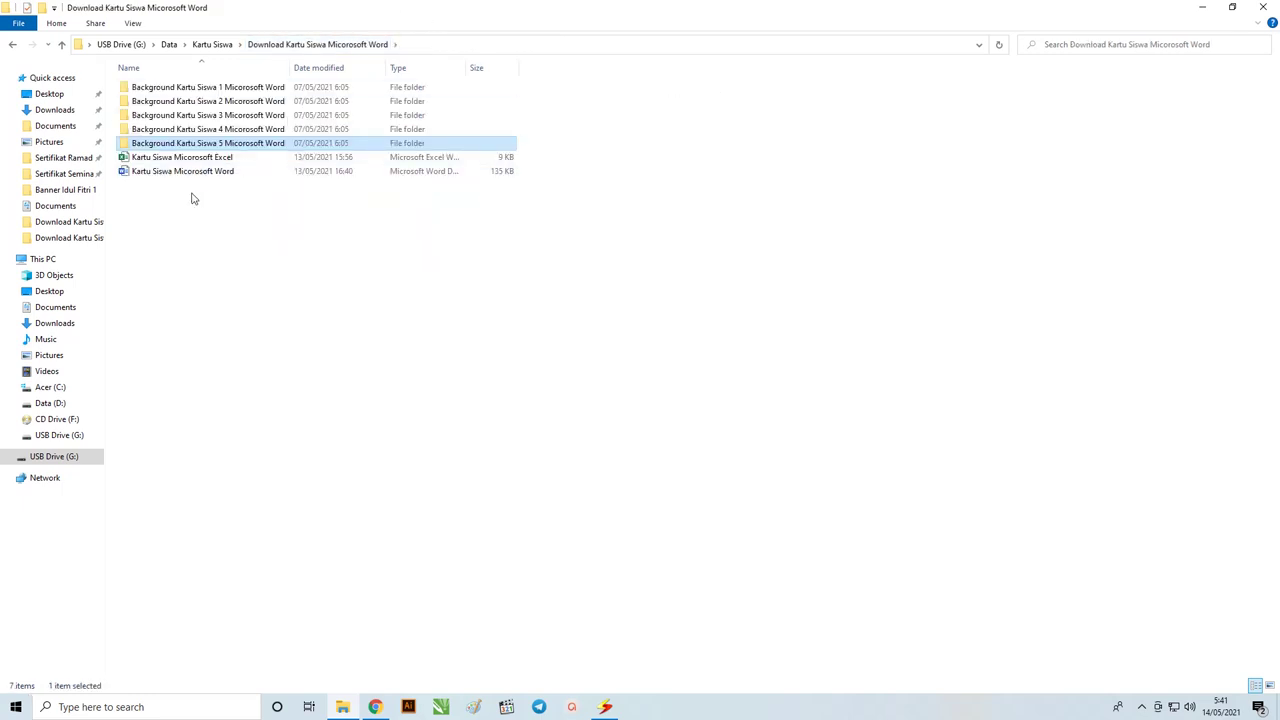
{"action": "key", "text": "Up"}
{"action": "key", "text": "Up"}
{"action": "key", "text": "Up"}
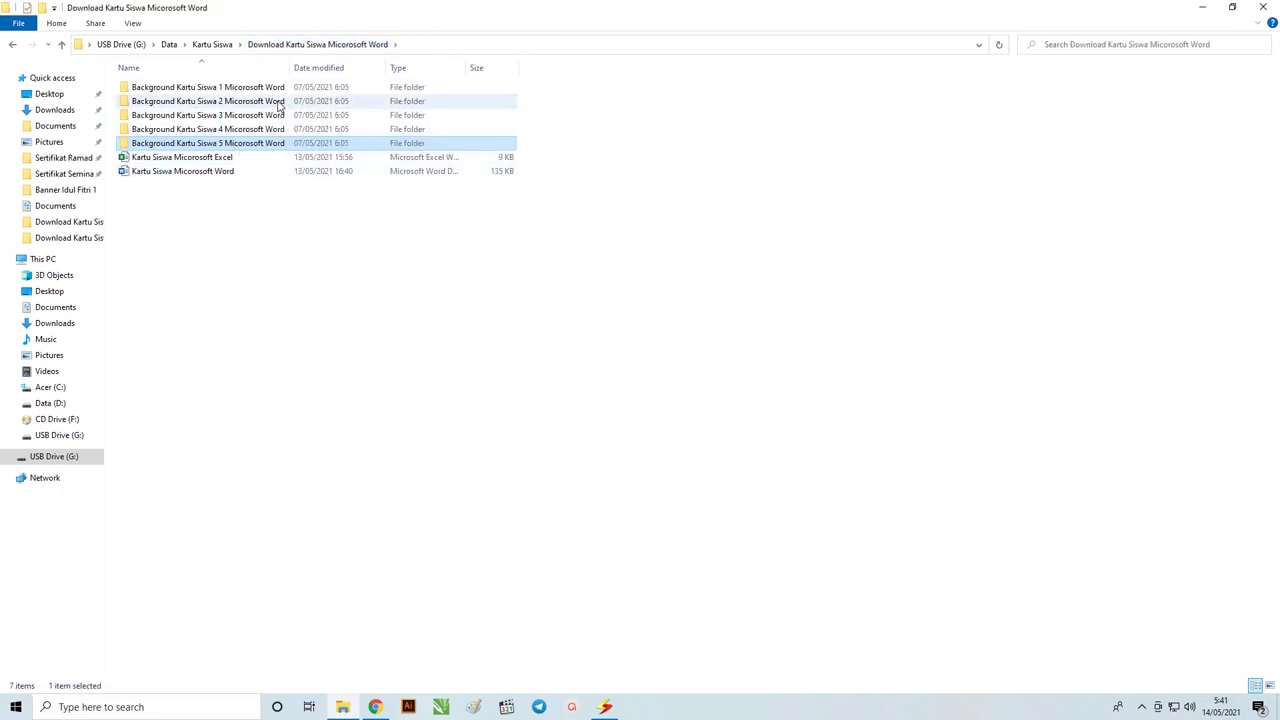
{"action": "left_click", "coordinate": [258, 143]}
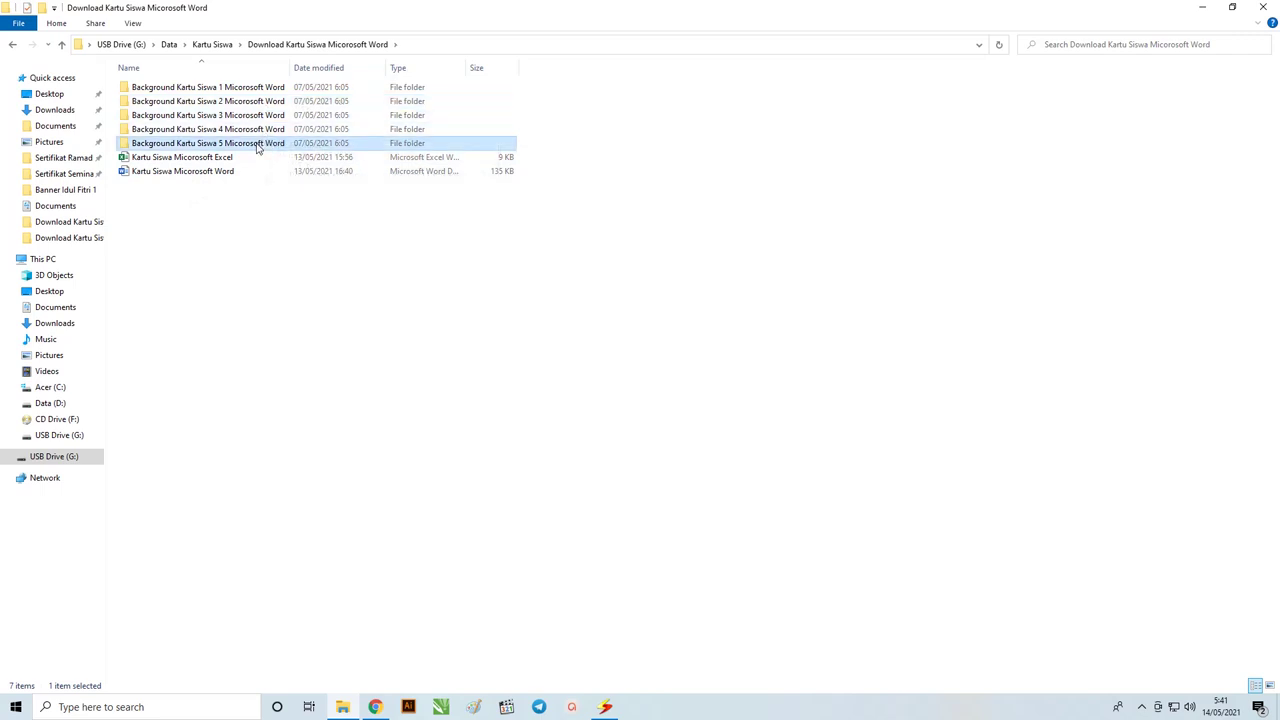
Revisit Background Kartu Siswa 1, then select the Kartu Siswa Excel and Word files.
{"action": "double_click", "coordinate": [284, 90]}
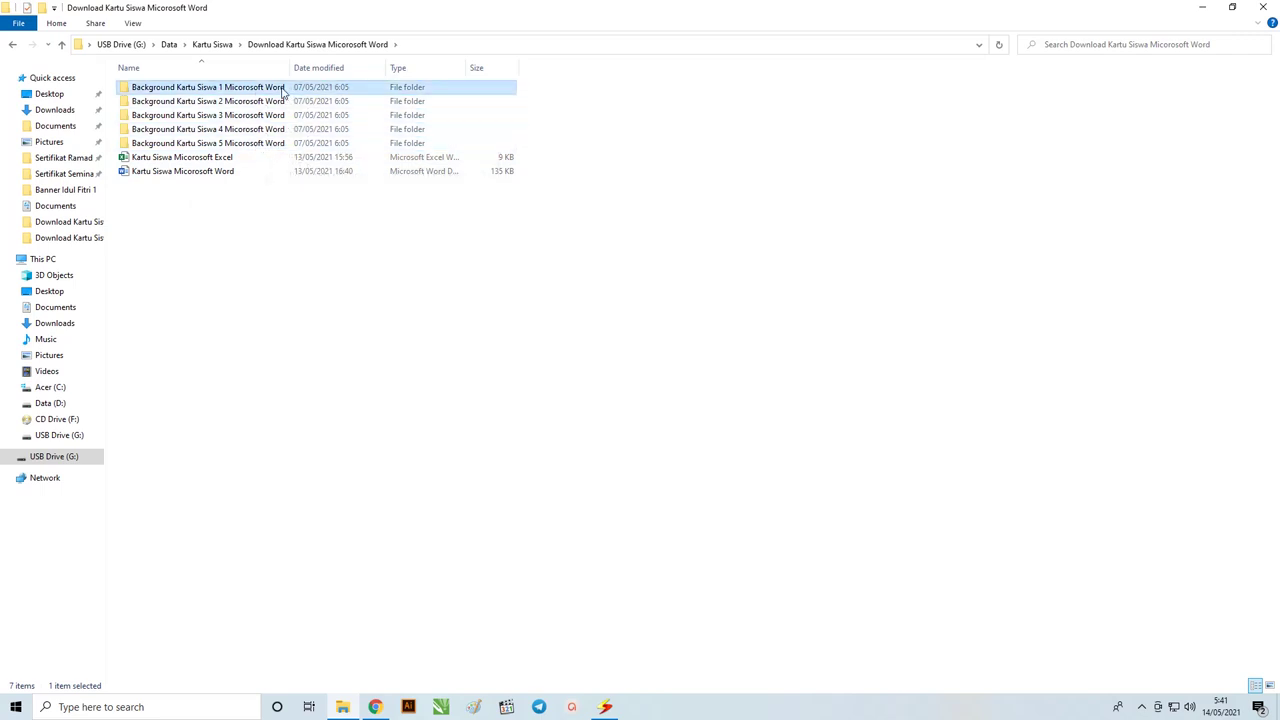
{"action": "left_click", "coordinate": [363, 52]}
{"action": "double_click", "coordinate": [270, 92]}
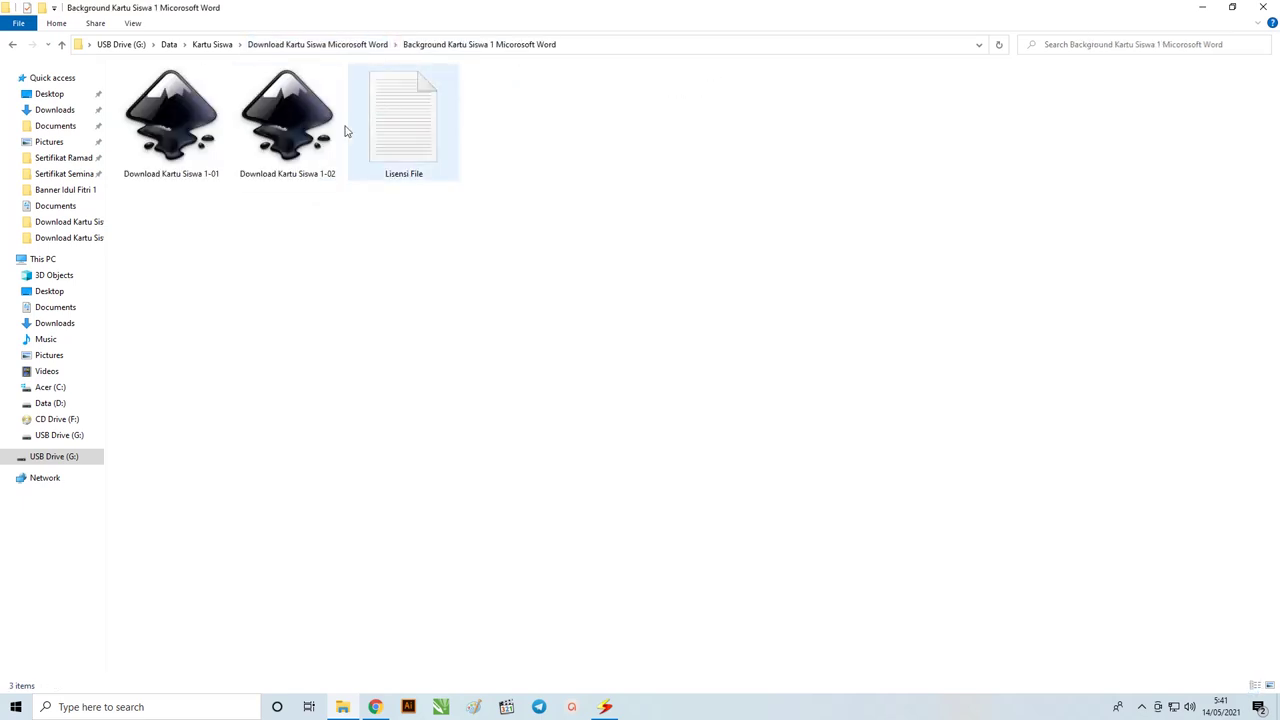
{"action": "left_click", "coordinate": [368, 45]}
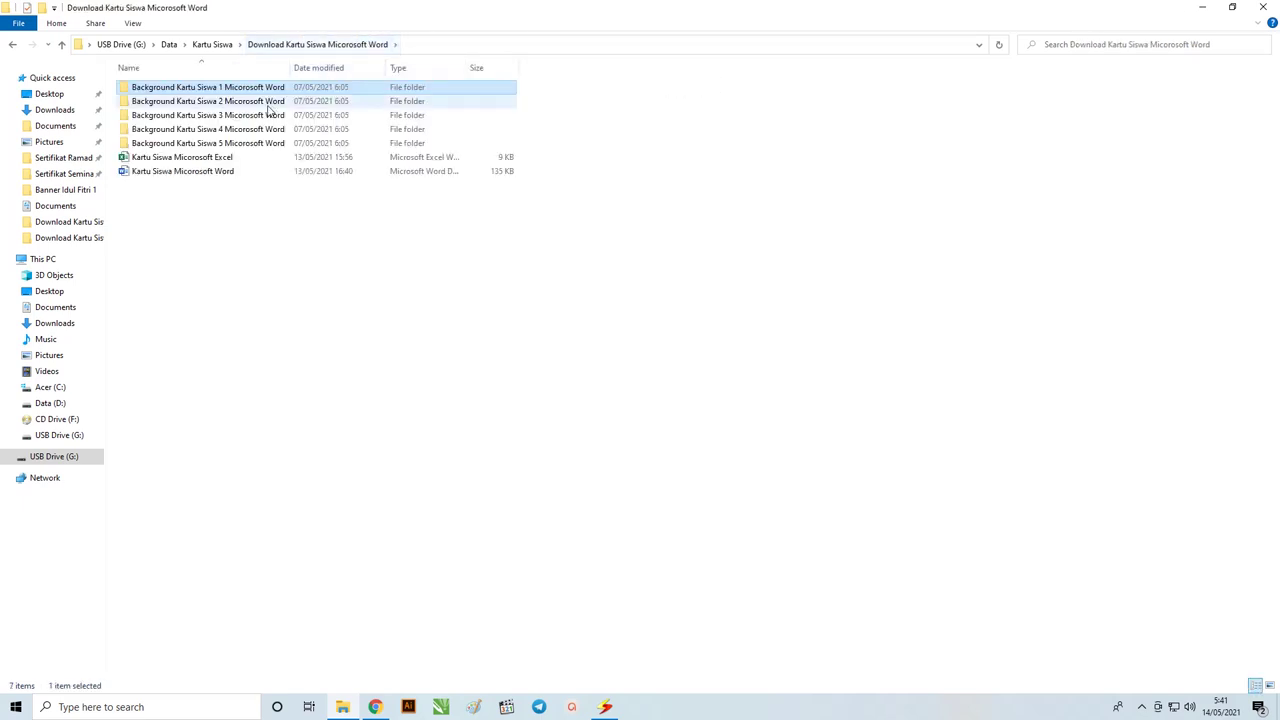
{"action": "left_click", "coordinate": [207, 159]}
{"action": "left_click", "coordinate": [205, 172]}
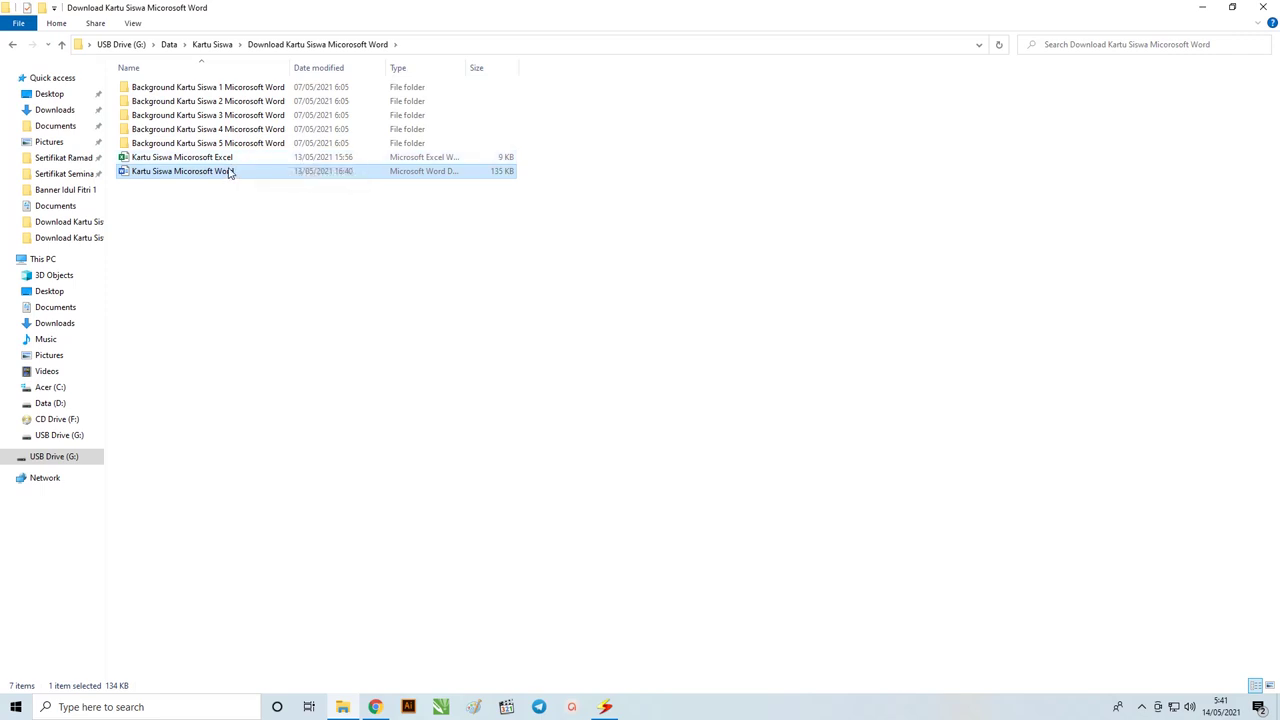
{"action": "left_click", "coordinate": [241, 307]}
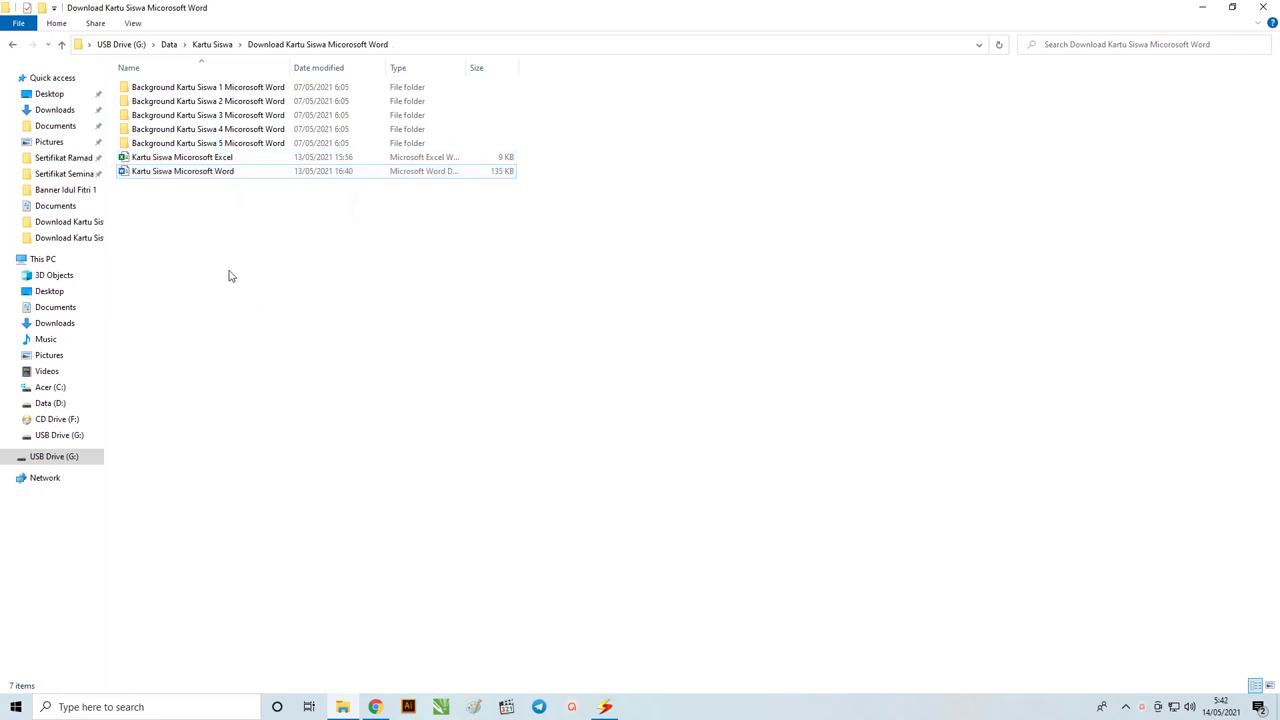
Launch Microsoft Word by searching for 'word' from the Start menu.
{"action": "right_click", "coordinate": [229, 275]}
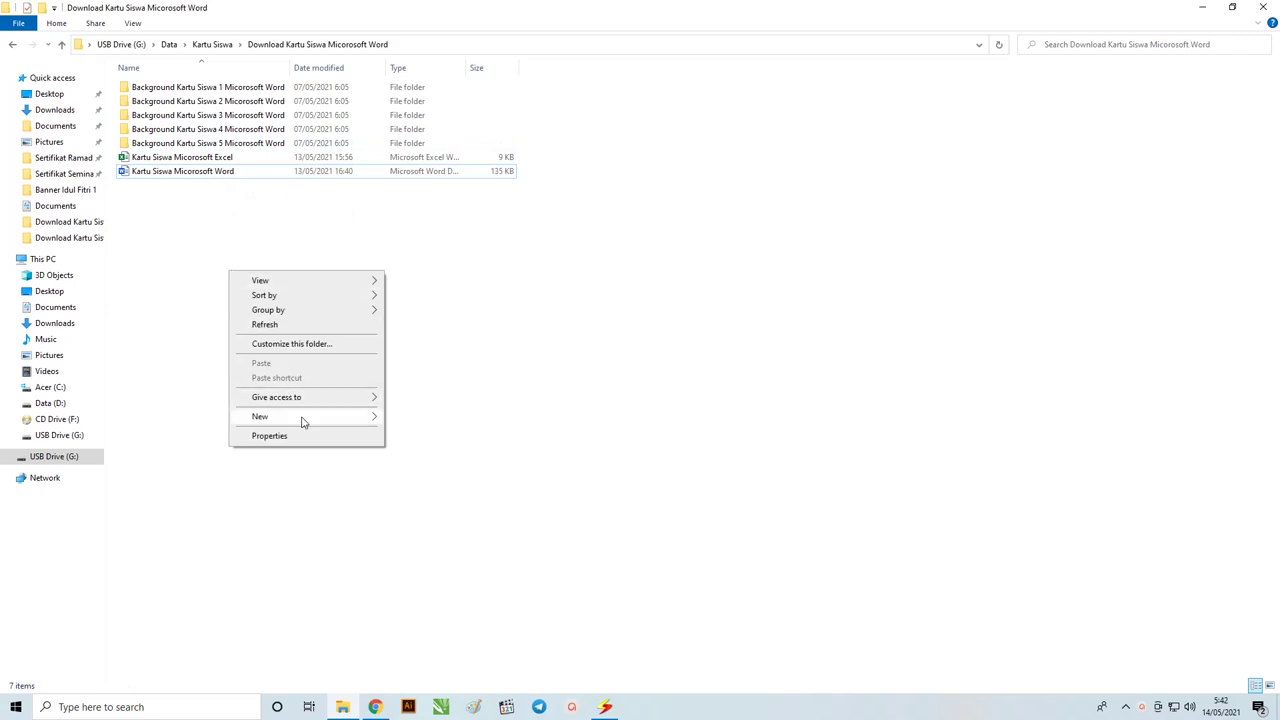
{"action": "mouse_move", "coordinate": [260, 416]}
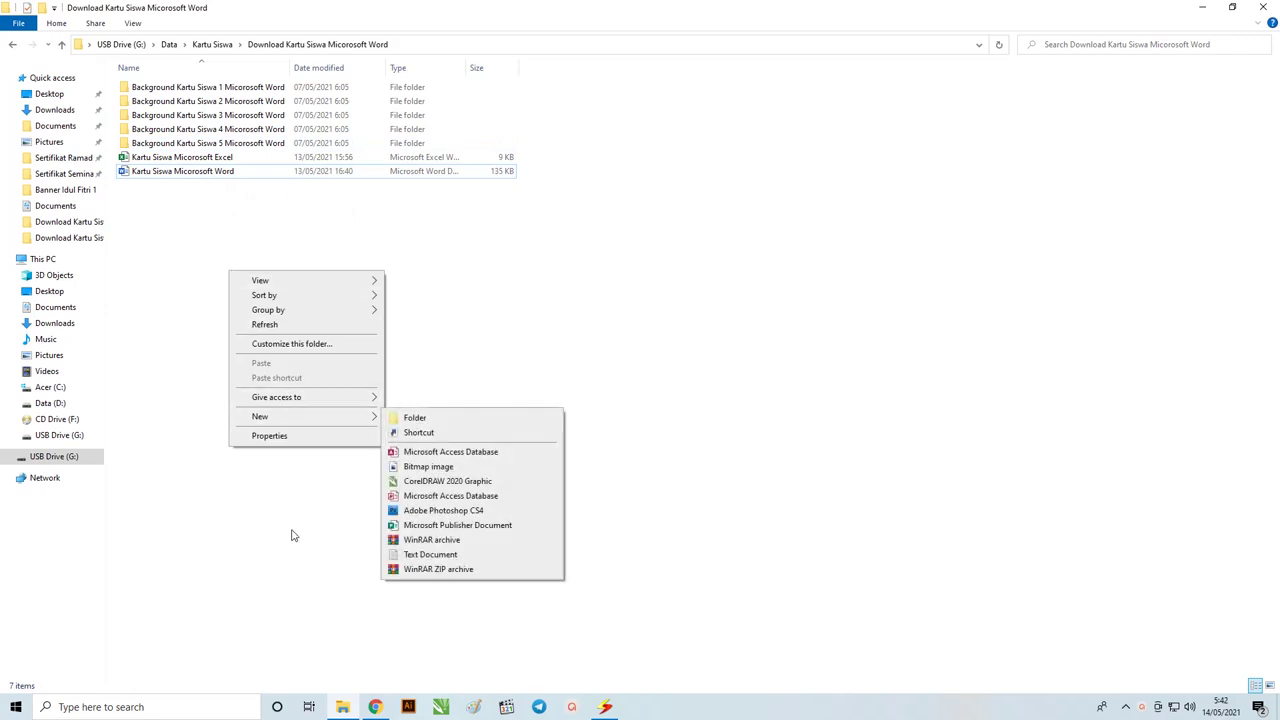
{"action": "left_click", "coordinate": [291, 536]}
{"action": "key", "text": "super"}
{"action": "type", "text": "word"}
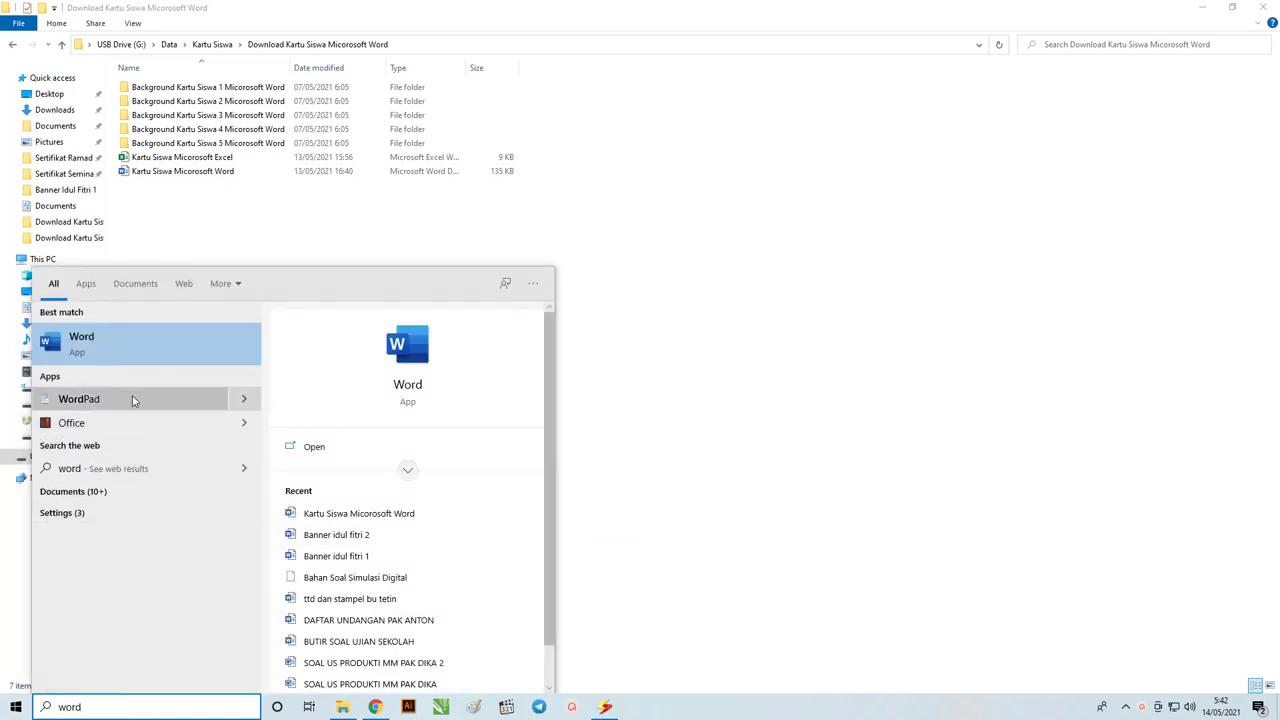
{"action": "left_click", "coordinate": [90, 343]}
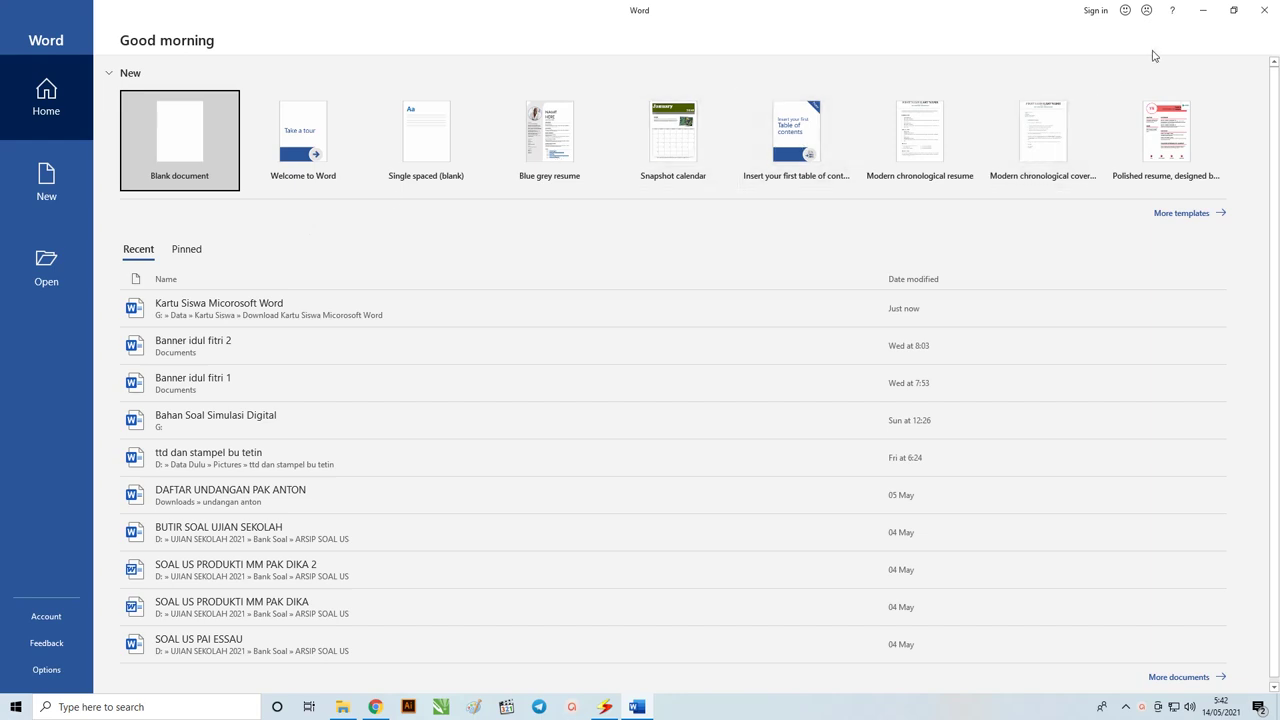
Create a blank document, check the paper sizes, and open Custom Margins in Page Setup.
{"action": "left_click", "coordinate": [193, 127]}
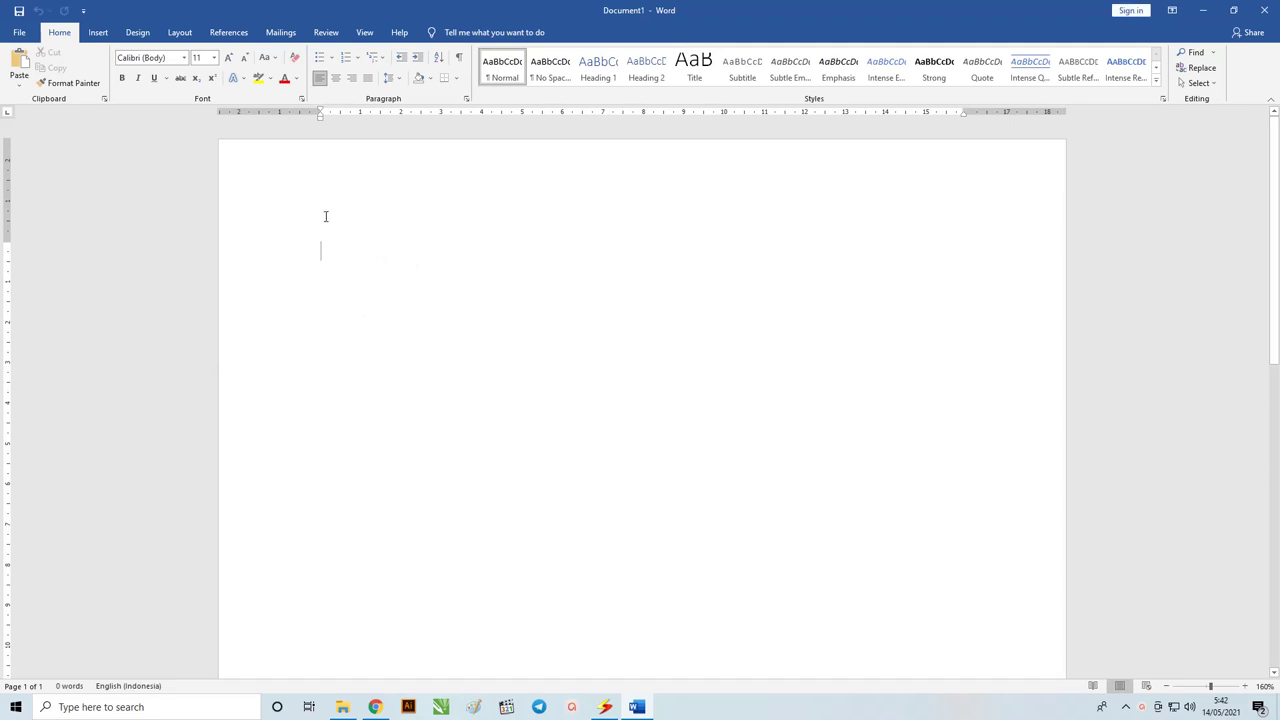
{"action": "left_click", "coordinate": [188, 38]}
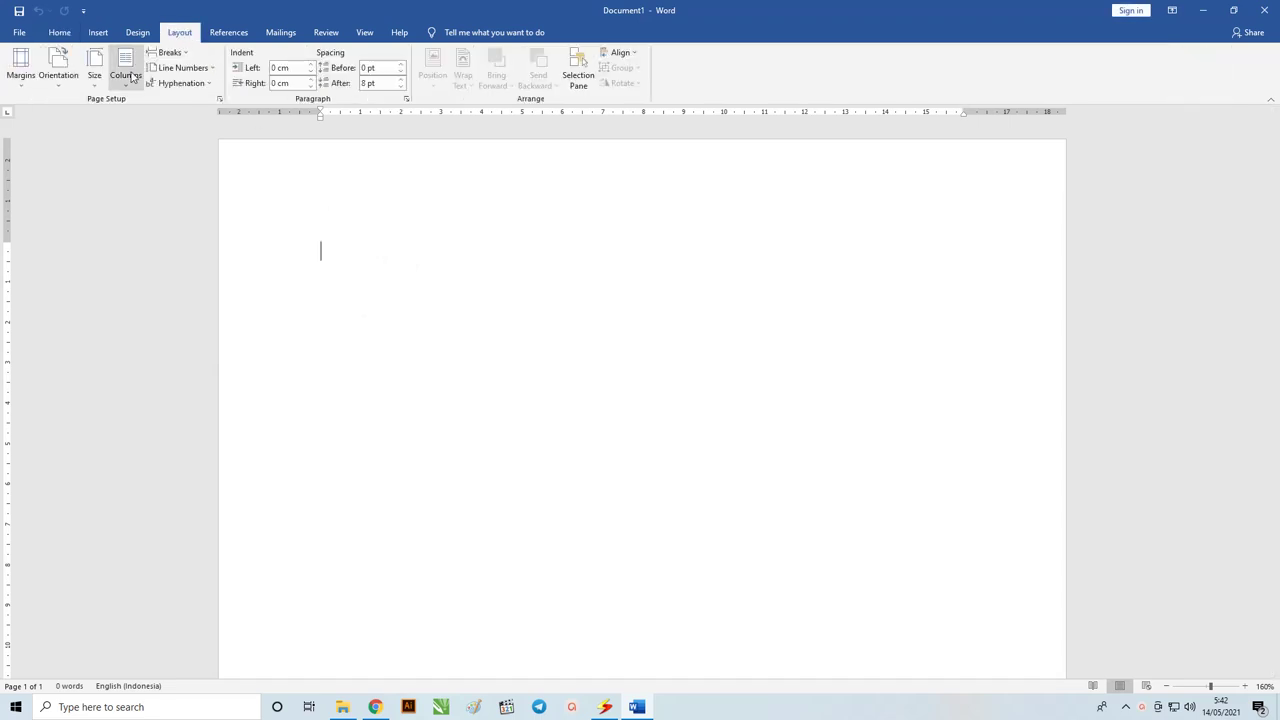
{"action": "left_click", "coordinate": [97, 78]}
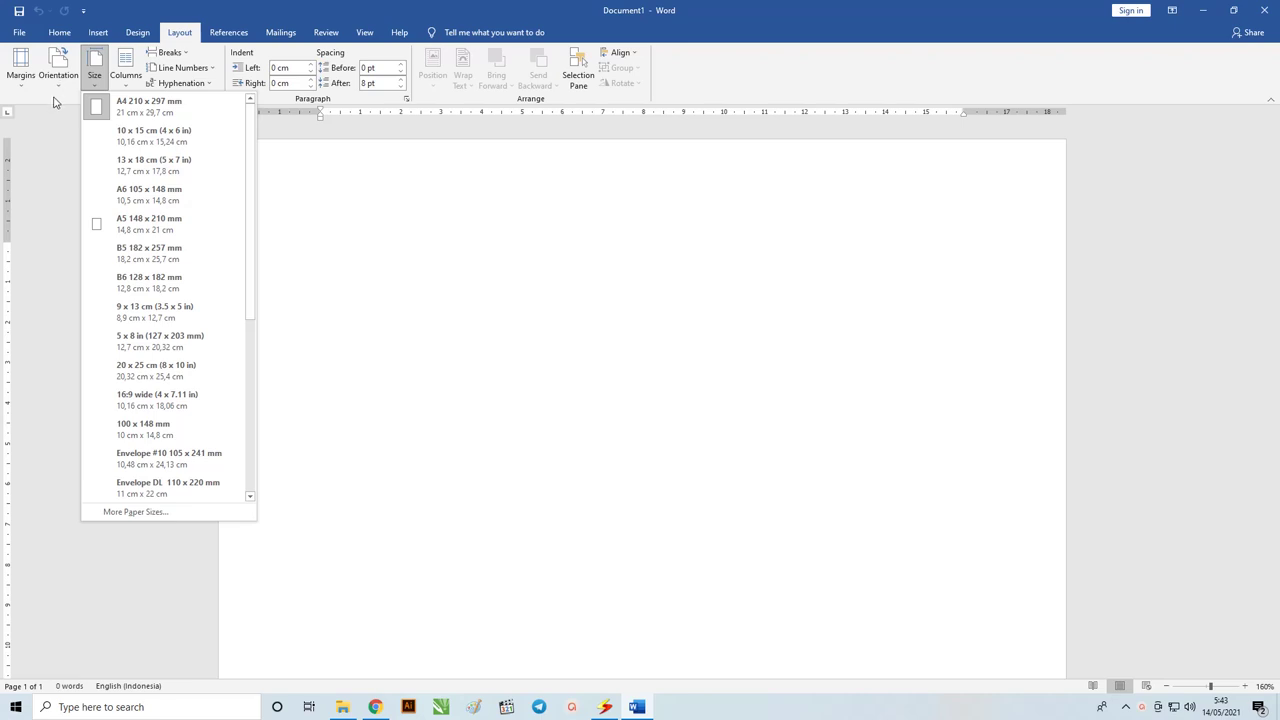
{"action": "left_click", "coordinate": [55, 100]}
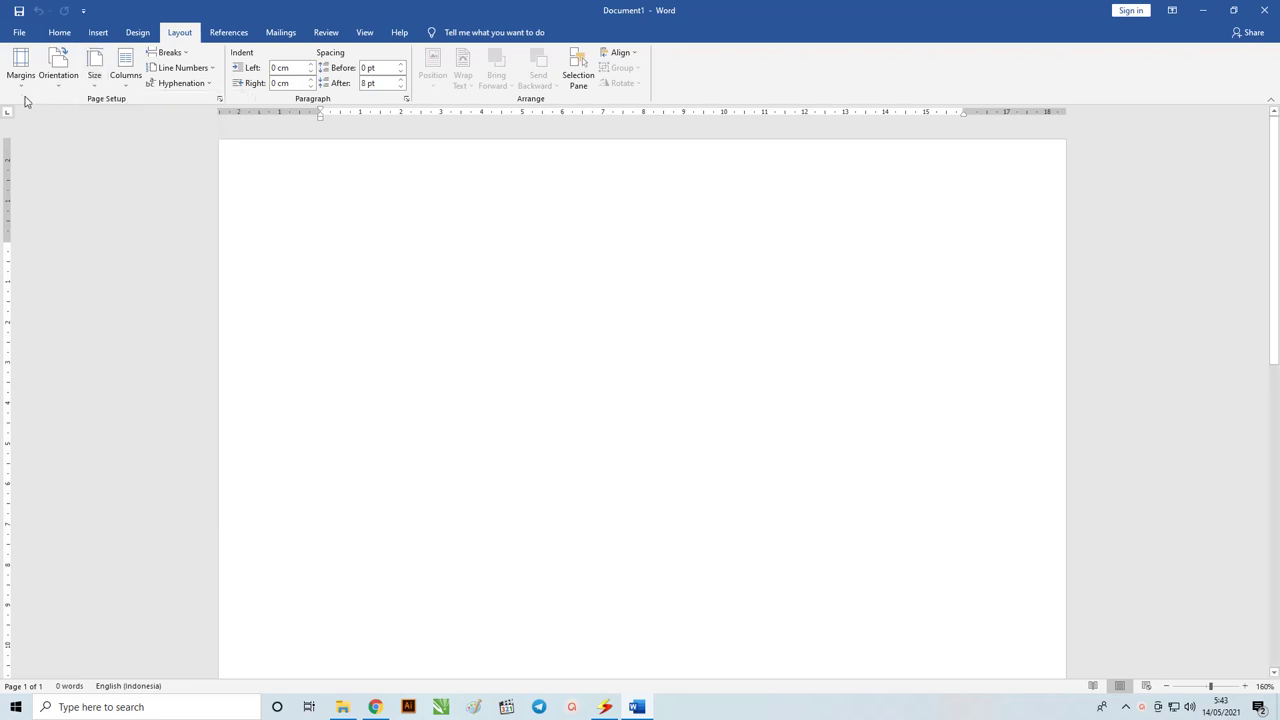
{"action": "left_click", "coordinate": [15, 91]}
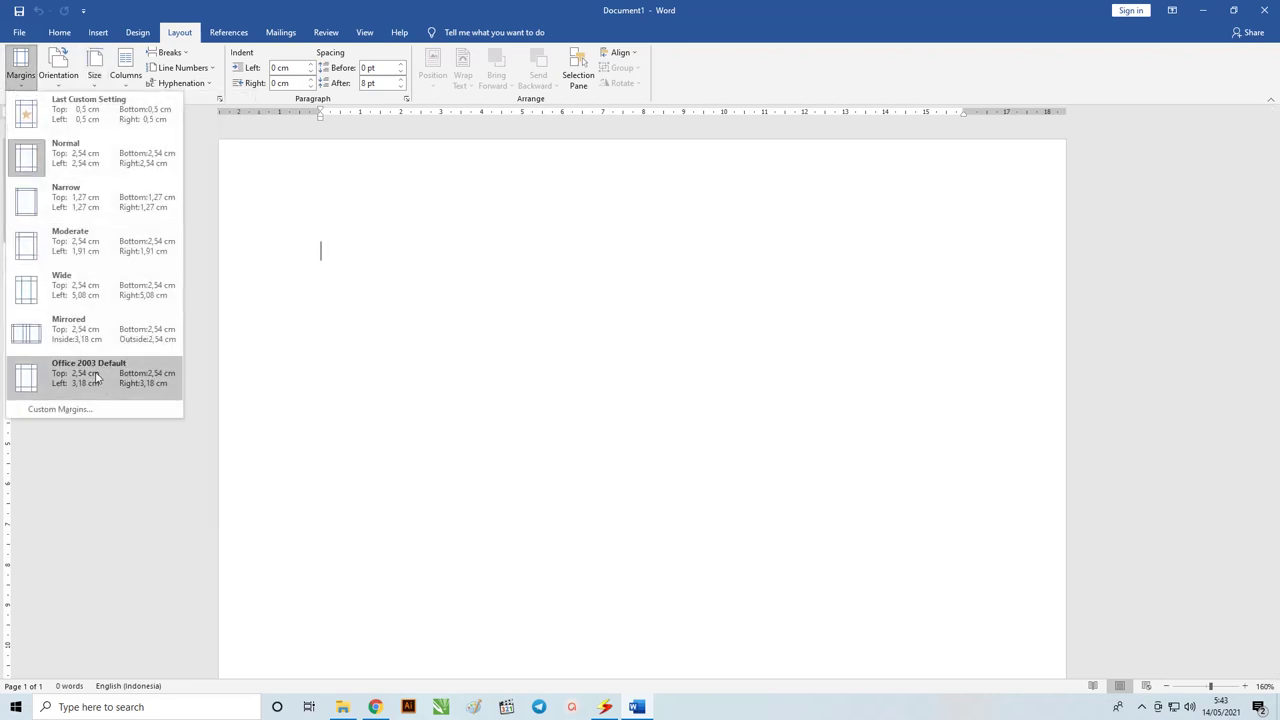
{"action": "left_click", "coordinate": [108, 409]}
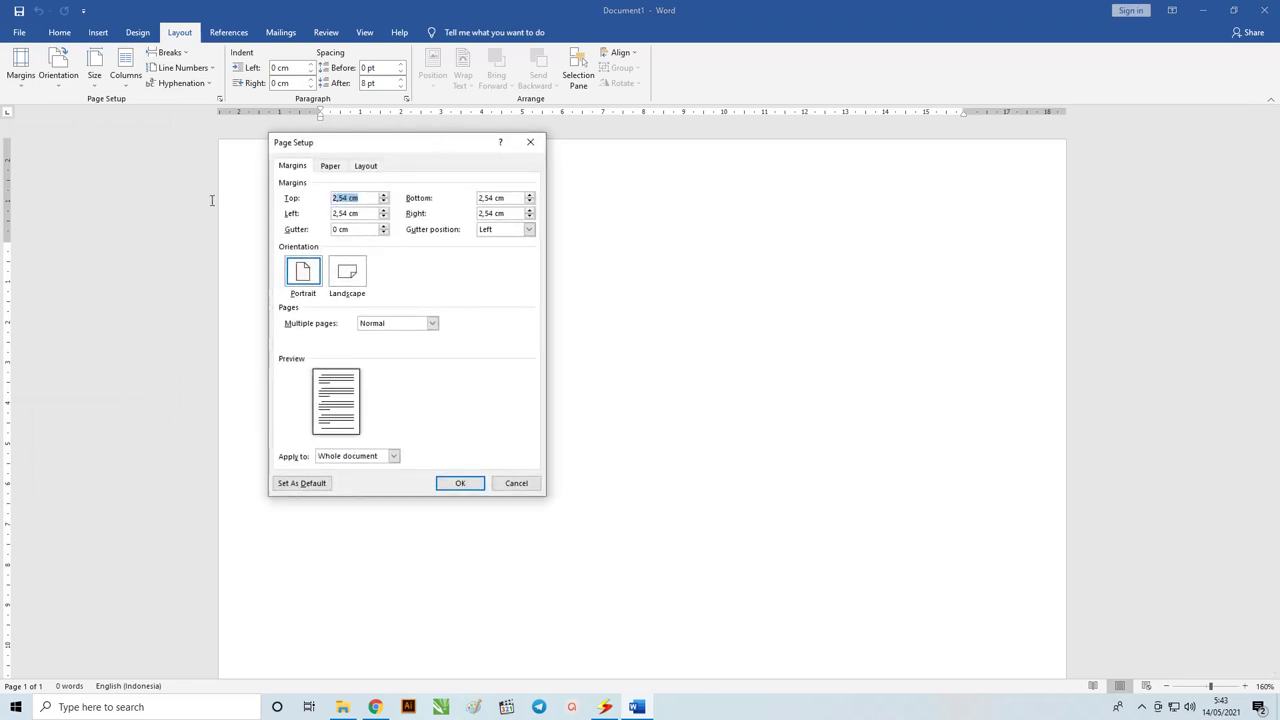
Enter 0,5 cm for the Top, Left, Bottom and Right margins and apply them.
{"action": "type", "text": "0,4"}
{"action": "key", "text": "BackSpace"}
{"action": "type", "text": "5"}
{"action": "type", "text": " c"}
{"action": "type", "text": "m"}
{"action": "left_click_drag", "start_coordinate": [367, 199], "coordinate": [325, 200]}
{"action": "key", "text": "Tab"}
{"action": "type", "text": "0,5"}
{"action": "left_click", "coordinate": [529, 201]}
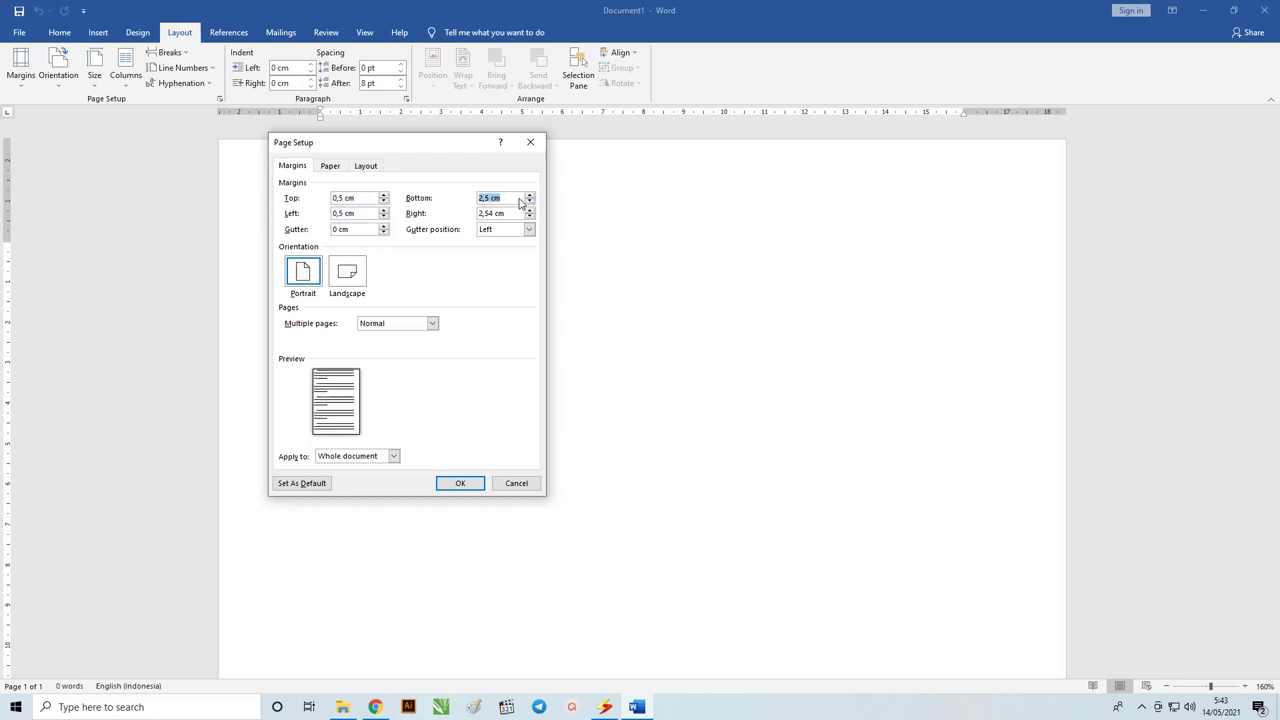
{"action": "type", "text": "0,5"}
{"action": "key", "text": "Tab"}
{"action": "type", "text": "0,5 cm"}
{"action": "left_click", "coordinate": [505, 199]}
{"action": "left_click", "coordinate": [458, 484]}
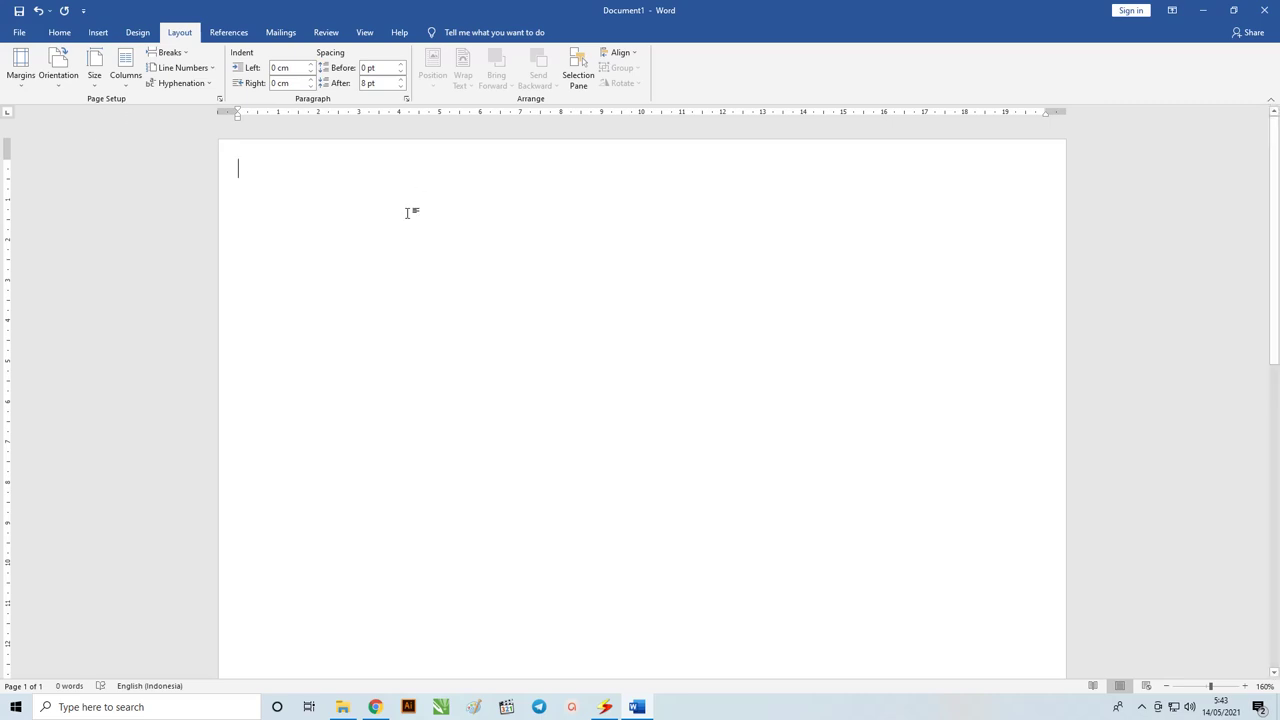
Insert both SVG card backgrounds from the Background Kartu Siswa 1 folder.
{"action": "left_click", "coordinate": [98, 32]}
{"action": "left_click", "coordinate": [154, 76]}
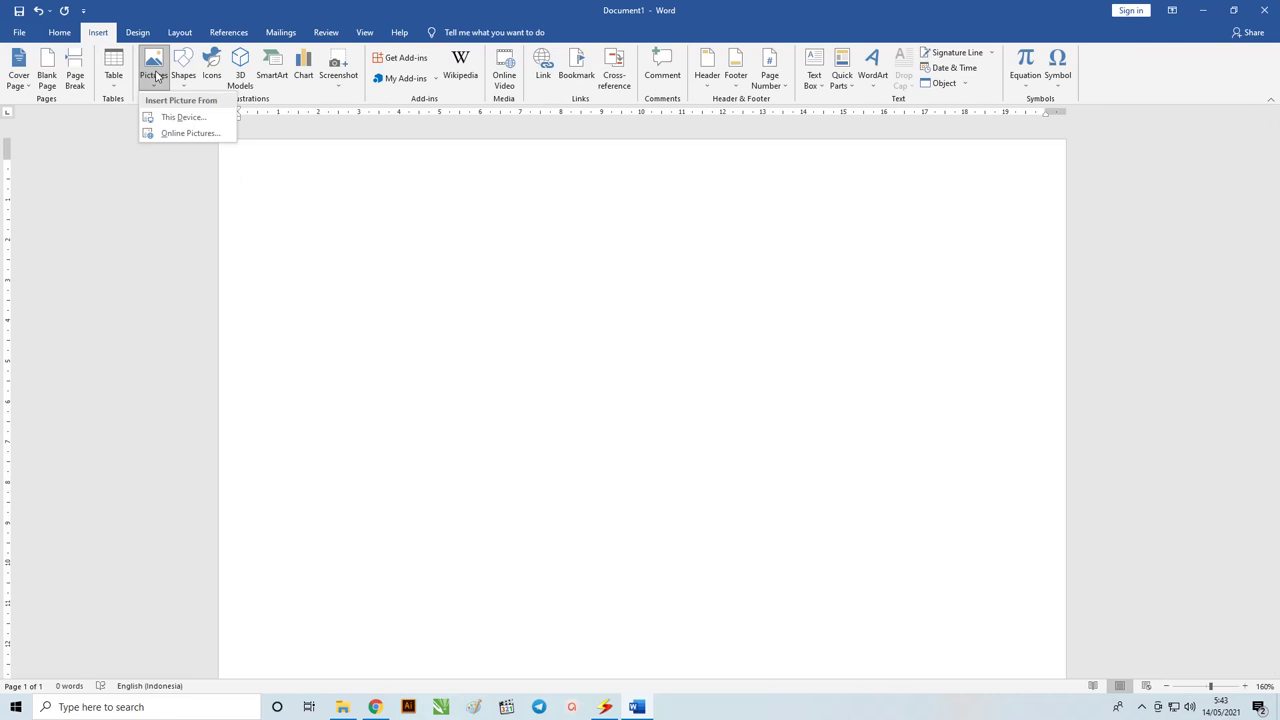
{"action": "left_click", "coordinate": [183, 117]}
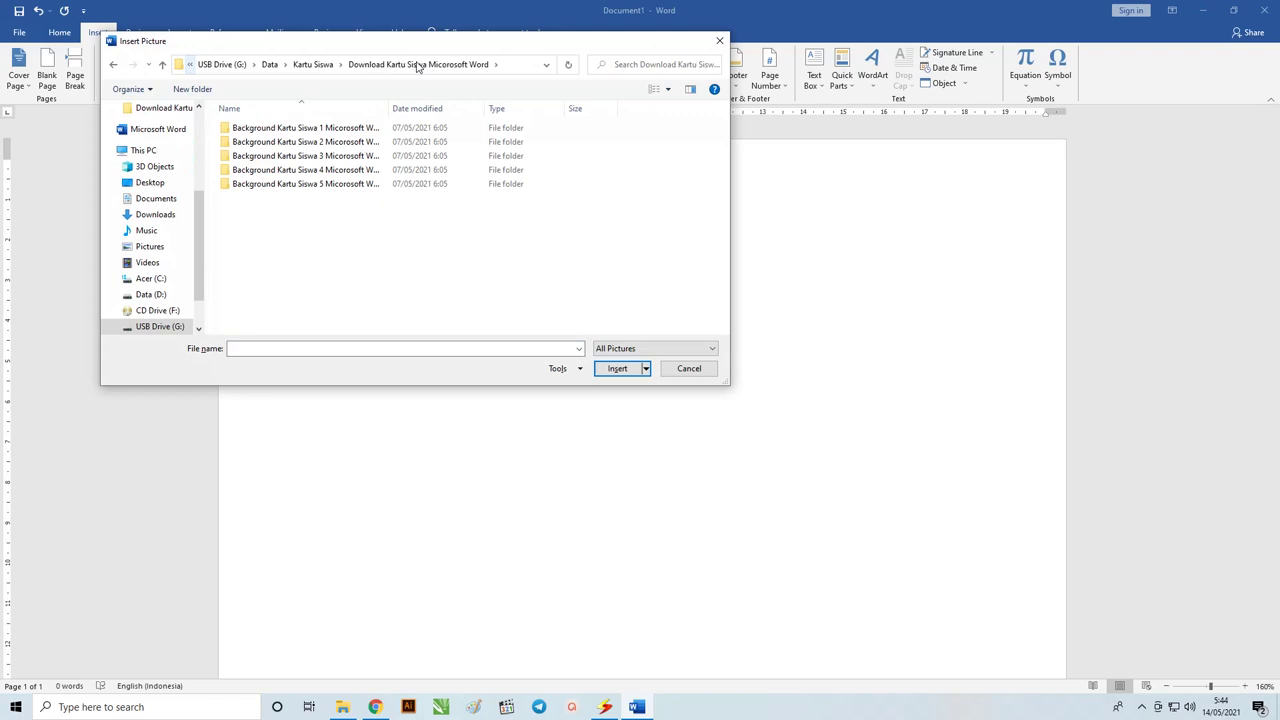
{"action": "double_click", "coordinate": [389, 103]}
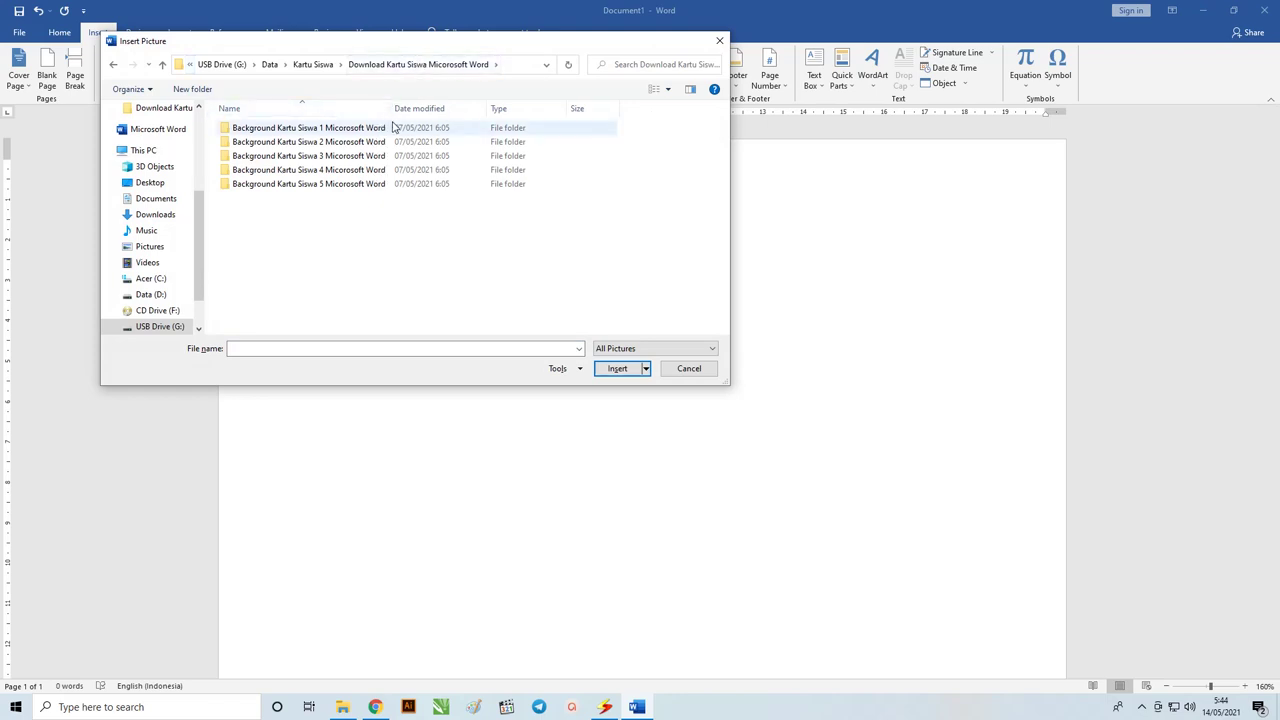
{"action": "double_click", "coordinate": [368, 130]}
{"action": "left_click_drag", "start_coordinate": [336, 168], "coordinate": [284, 126]}
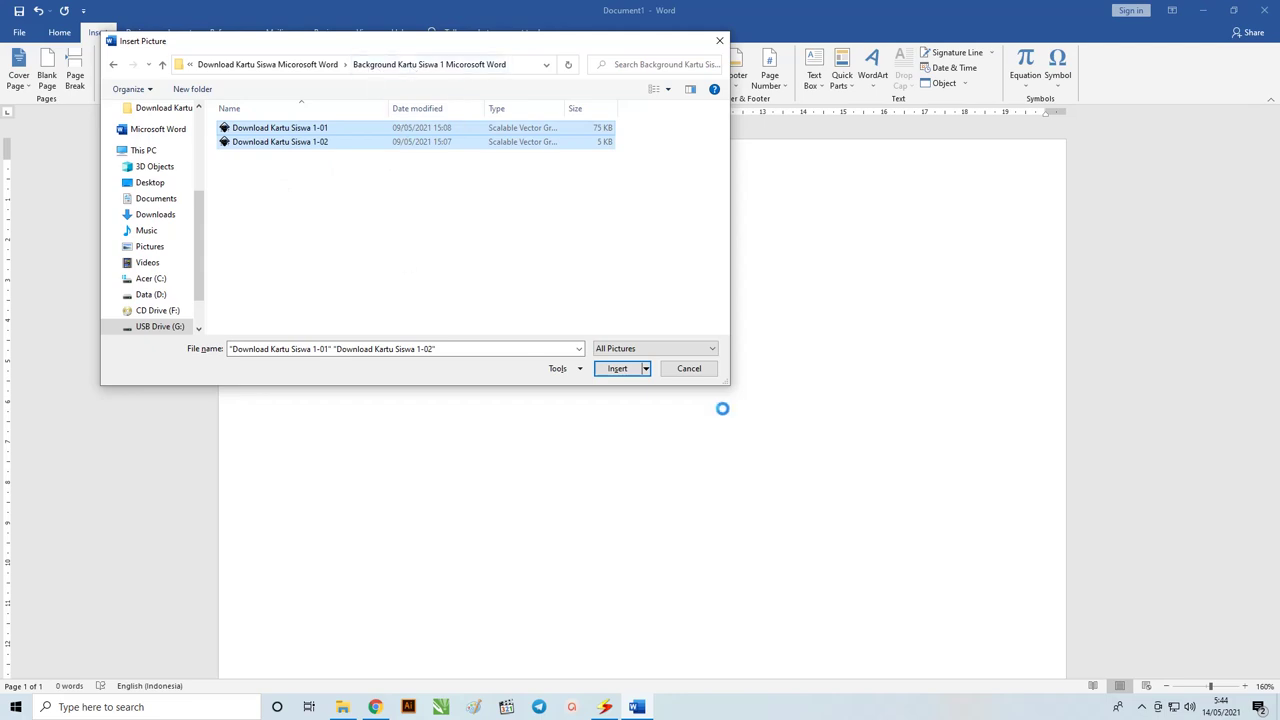
{"action": "left_click", "coordinate": [620, 369]}
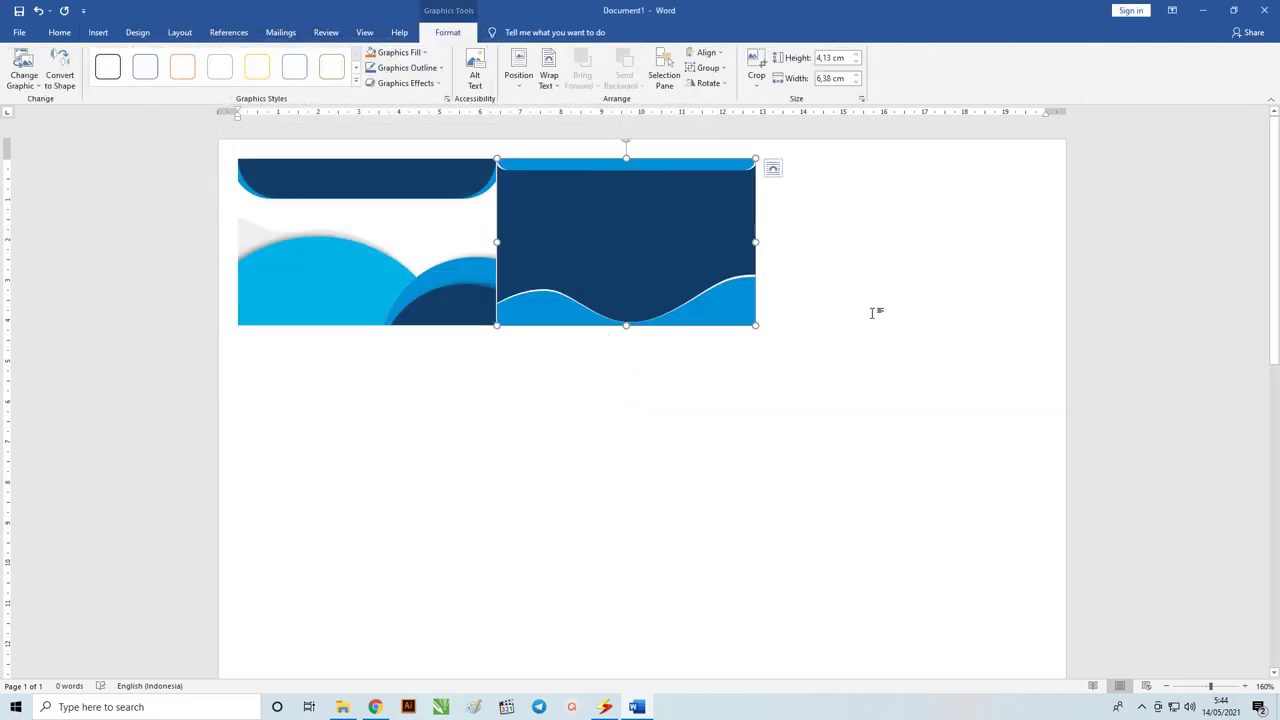
Insert all six wave SVGs from the Background Kartu Siswa 5 folder.
{"action": "left_click", "coordinate": [98, 32]}
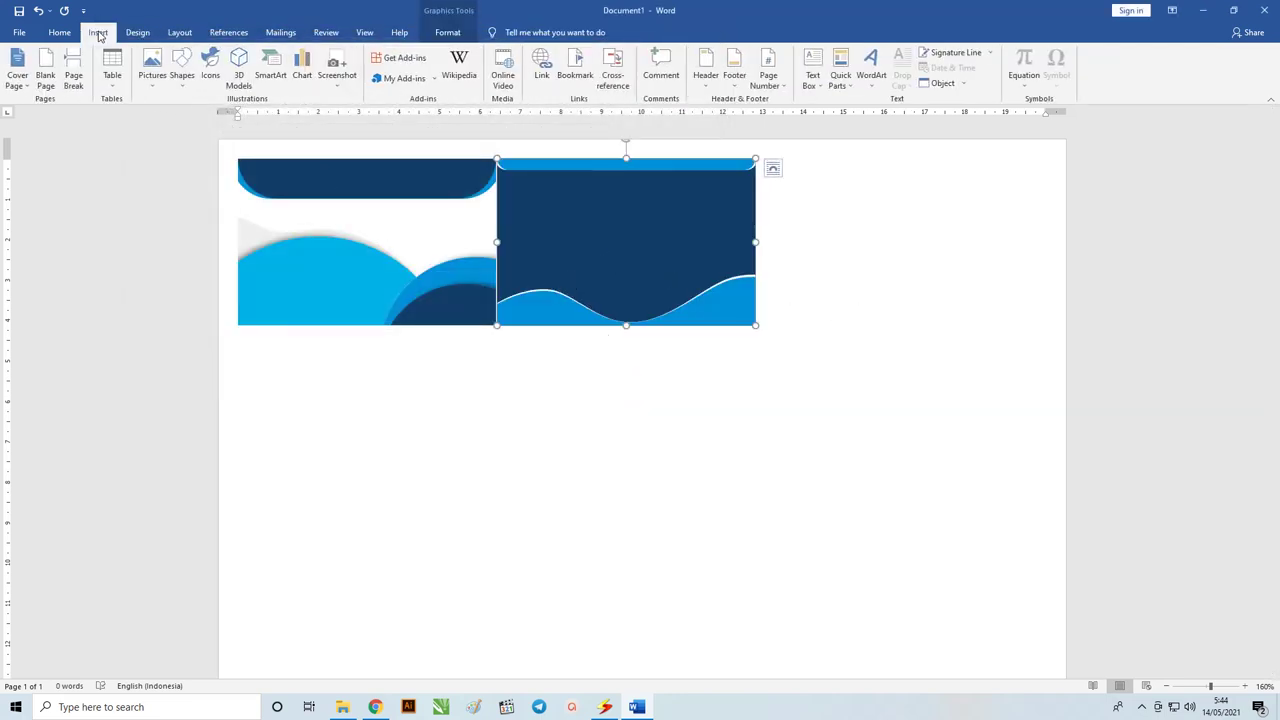
{"action": "left_click", "coordinate": [153, 68]}
{"action": "left_click", "coordinate": [175, 117]}
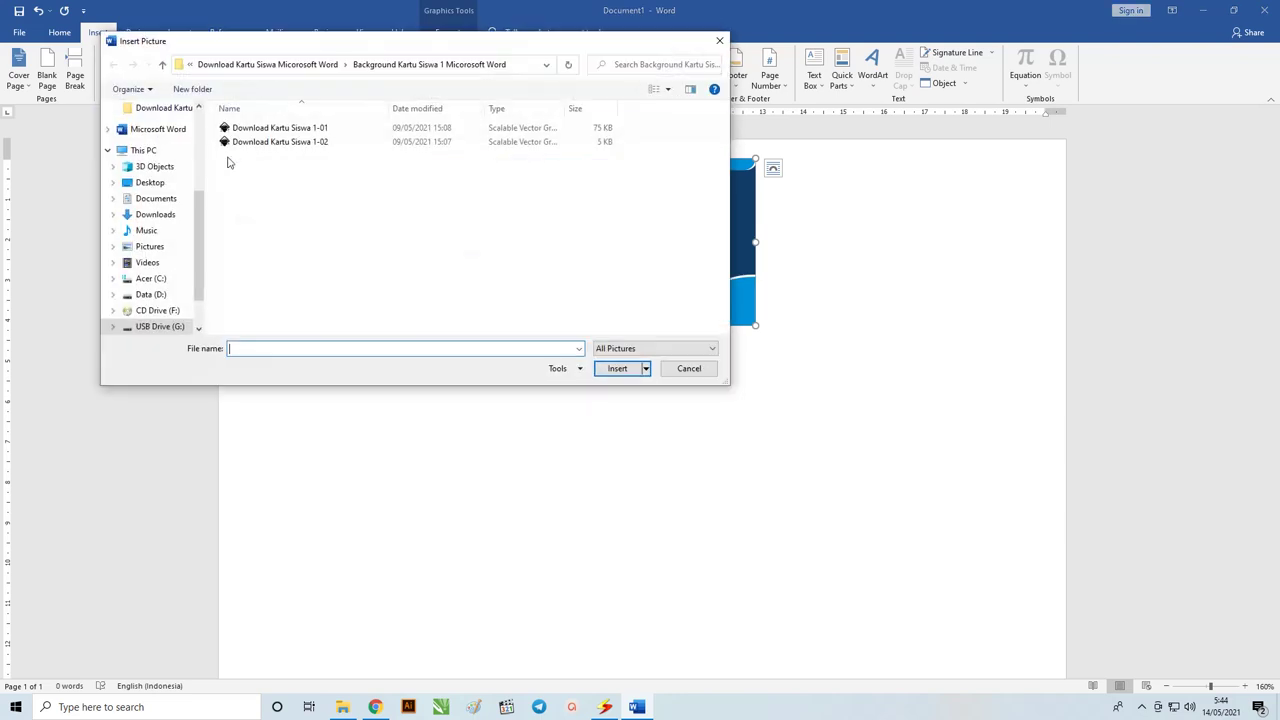
{"action": "left_click", "coordinate": [320, 64]}
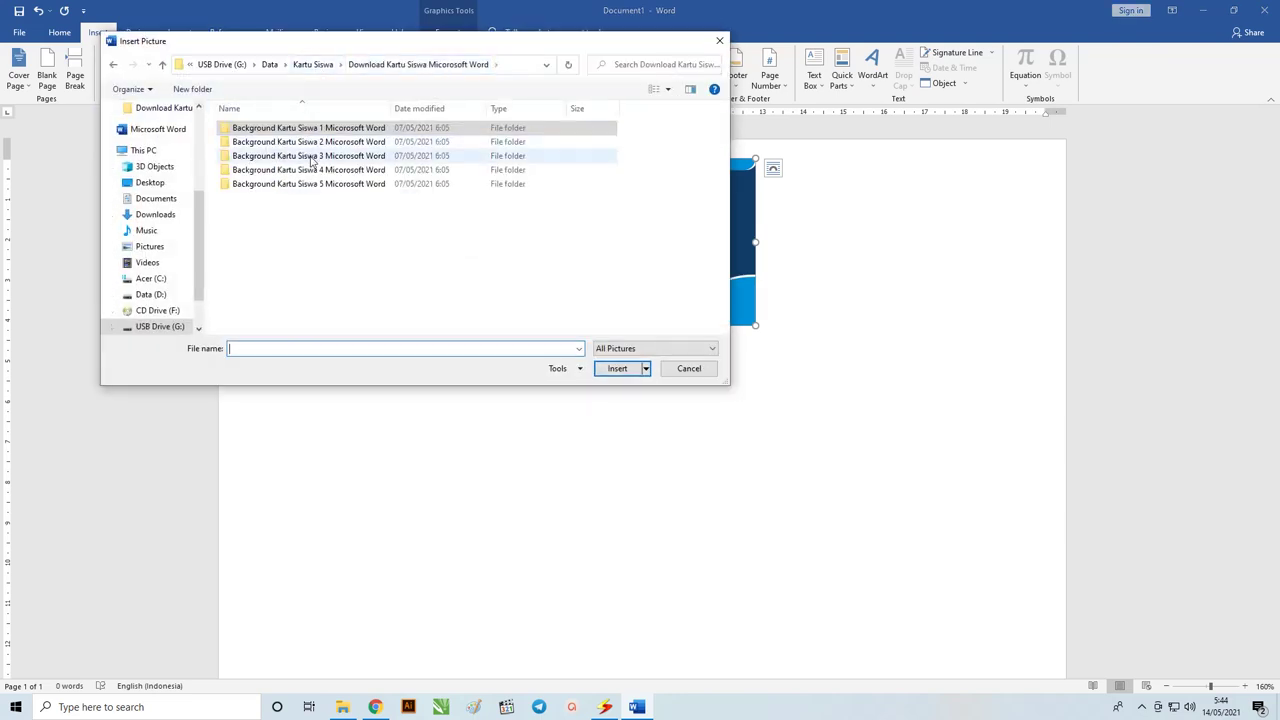
{"action": "double_click", "coordinate": [320, 186]}
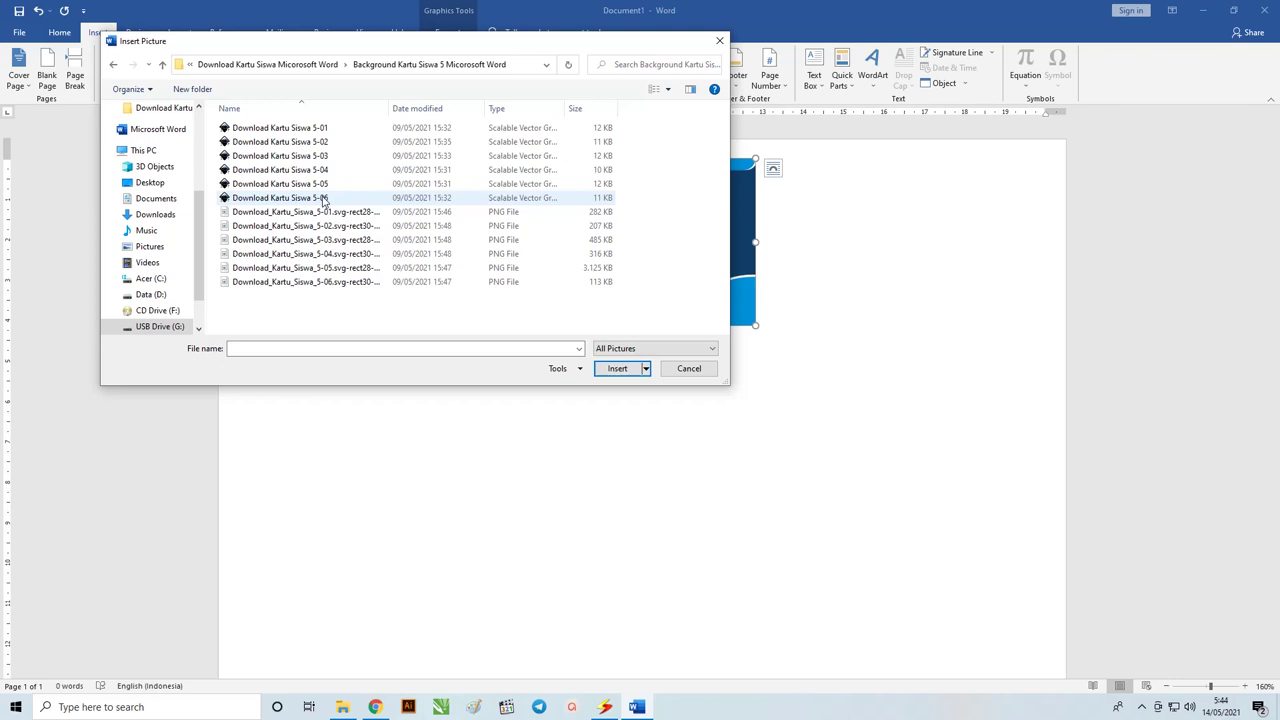
{"action": "left_click", "coordinate": [323, 198]}
{"action": "left_click", "coordinate": [323, 128], "text": "shift"}
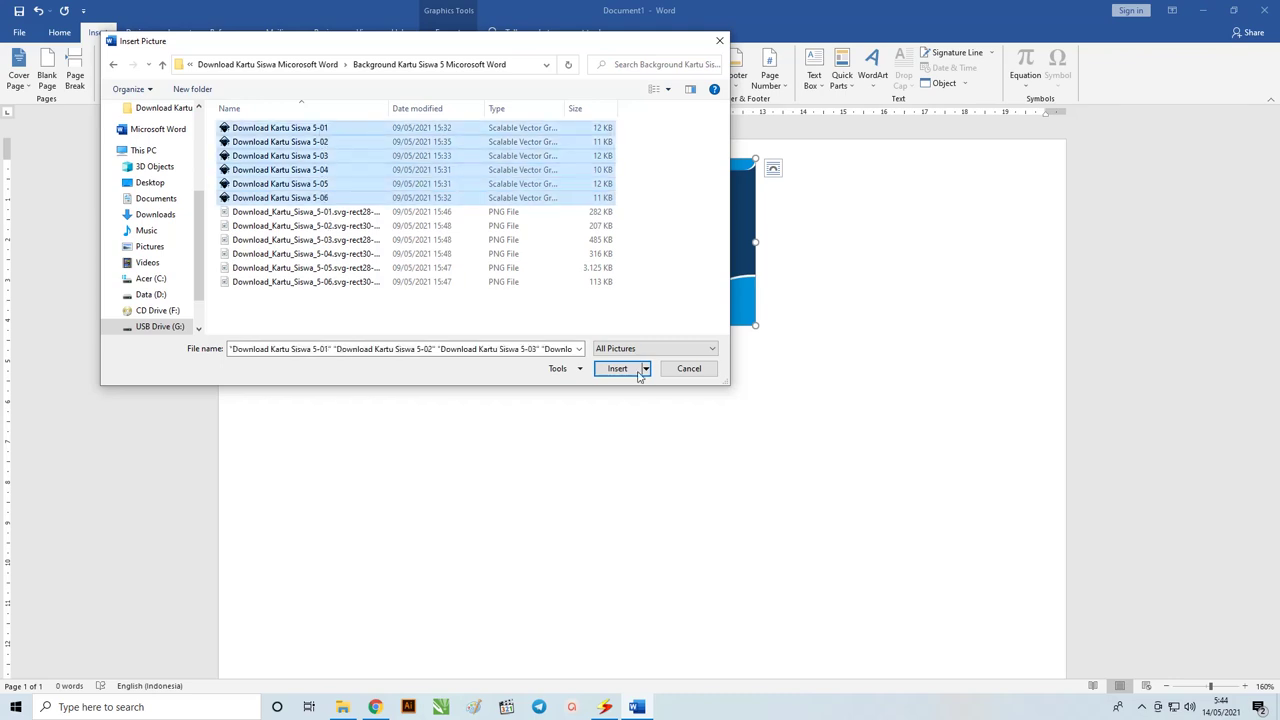
{"action": "left_click", "coordinate": [638, 371]}
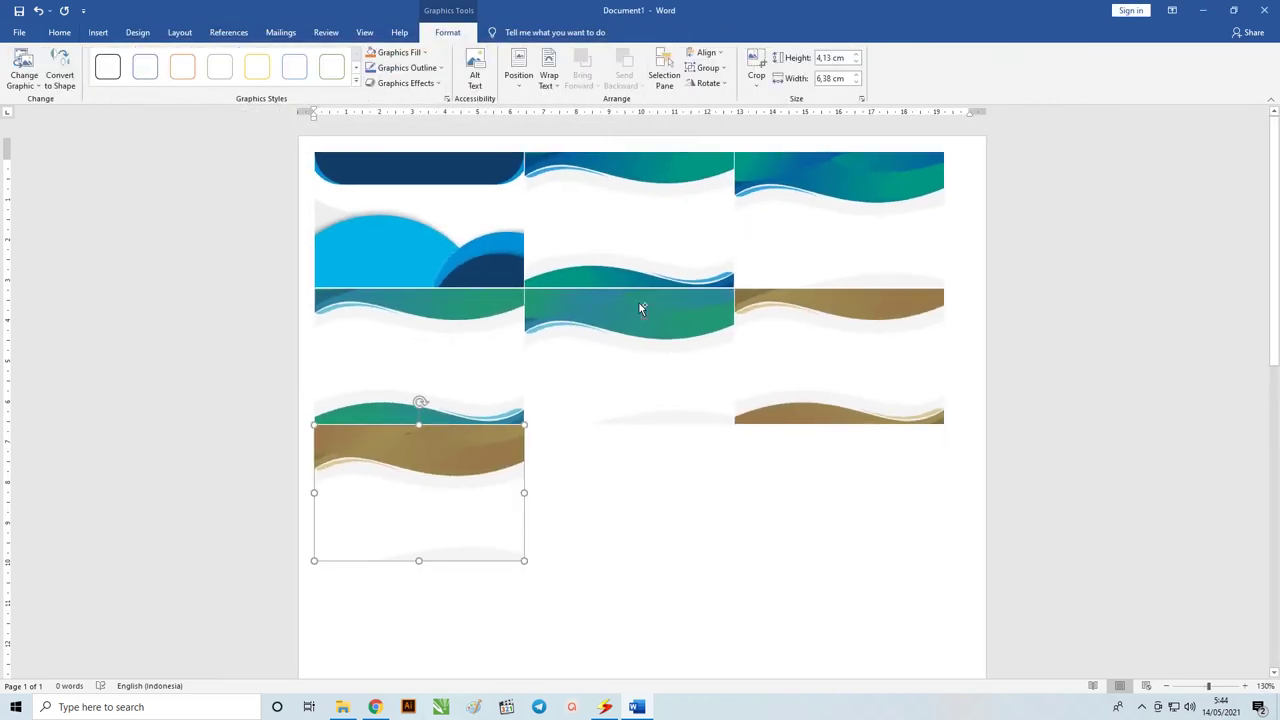
Select the teal wave graphic, then cut, paste and drag the brown wave to the right column.
{"action": "scroll", "coordinate": [640, 304], "scroll_direction": "up", "scroll_amount": 1, "text": "ctrl"}
{"action": "scroll", "coordinate": [640, 304], "scroll_direction": "up", "scroll_amount": 1, "text": "ctrl"}
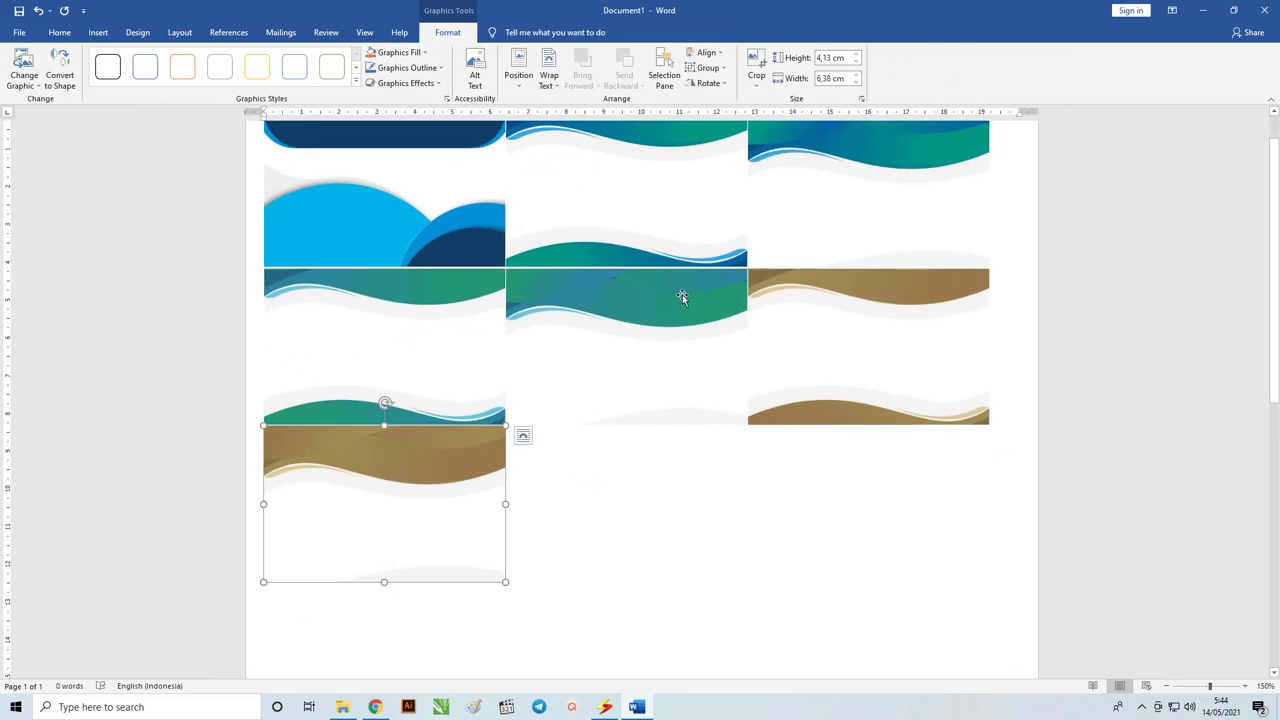
{"action": "left_click", "coordinate": [658, 286]}
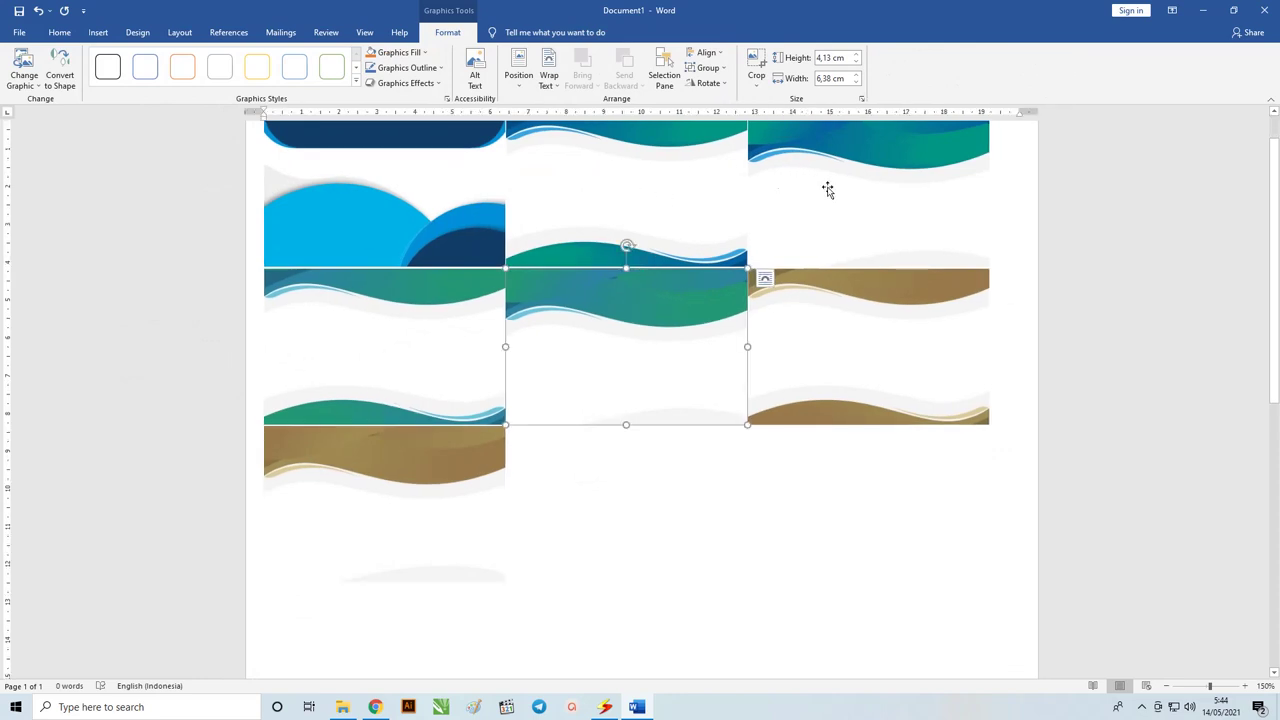
{"action": "left_click", "coordinate": [454, 448]}
{"action": "key", "text": "ctrl+x"}
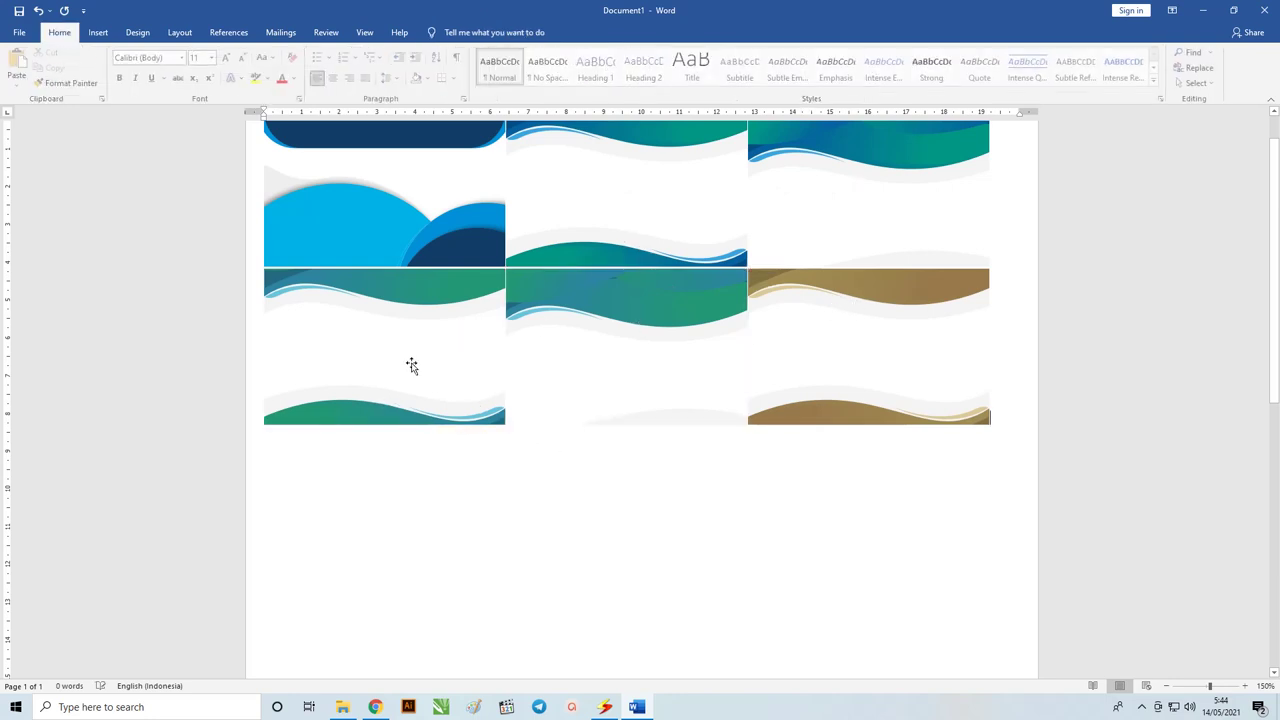
{"action": "key", "text": "ctrl+v"}
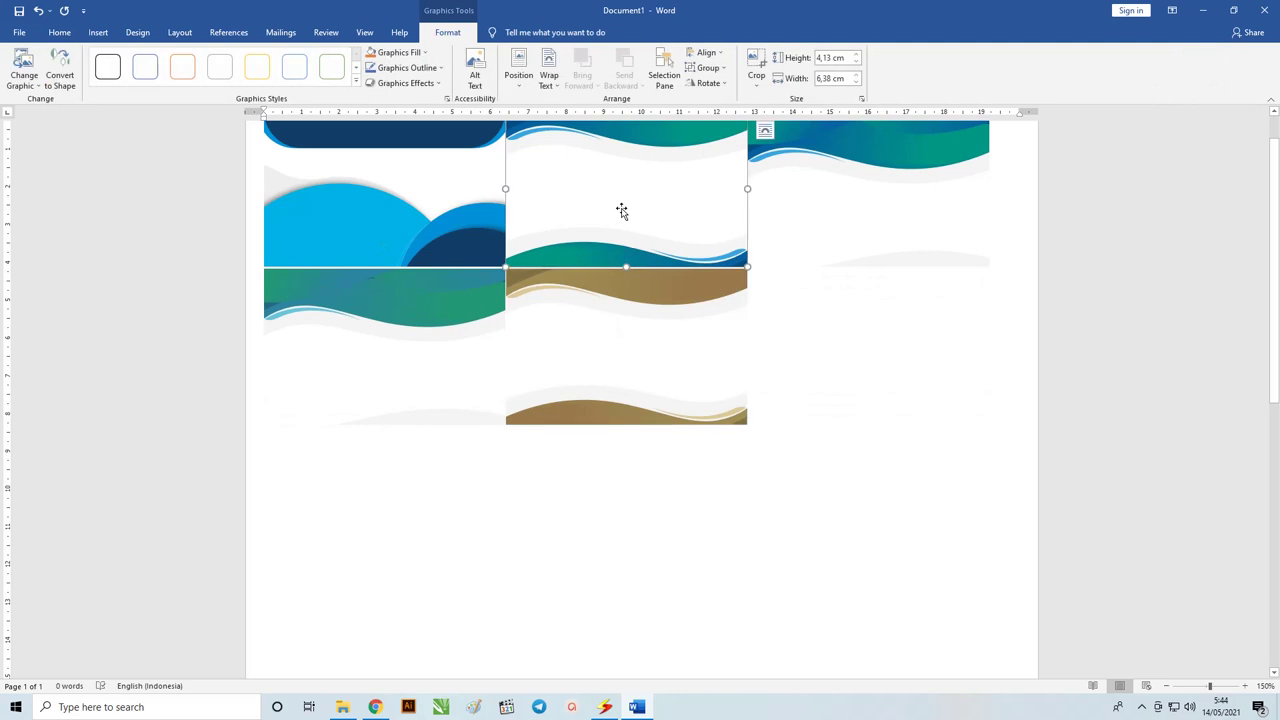
{"action": "left_click_drag", "start_coordinate": [620, 217], "coordinate": [803, 214]}
Delete the teal and brown wave graphics, leaving the two blue card backgrounds.
{"action": "left_click", "coordinate": [814, 171]}
{"action": "left_click", "coordinate": [677, 160]}
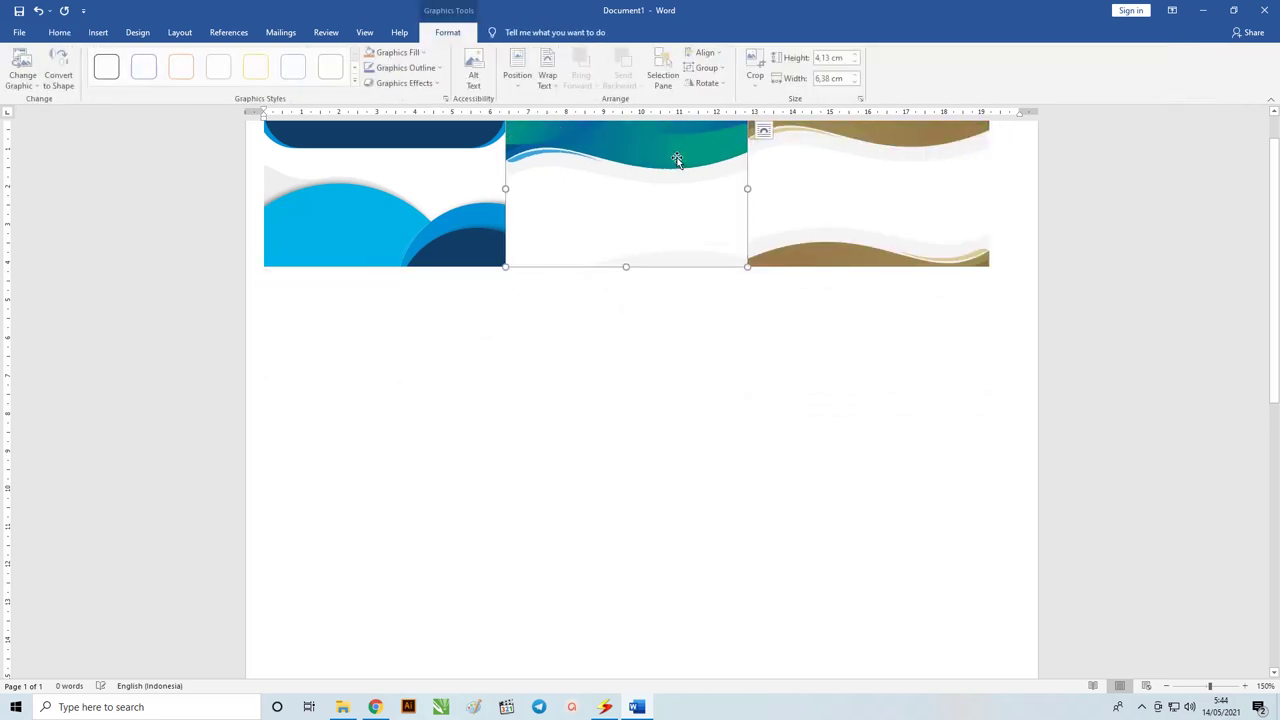
{"action": "key", "text": "Delete"}
{"action": "left_click", "coordinate": [611, 148]}
{"action": "key", "text": "Delete"}
{"action": "scroll", "coordinate": [474, 135], "scroll_direction": "up", "scroll_amount": 2}
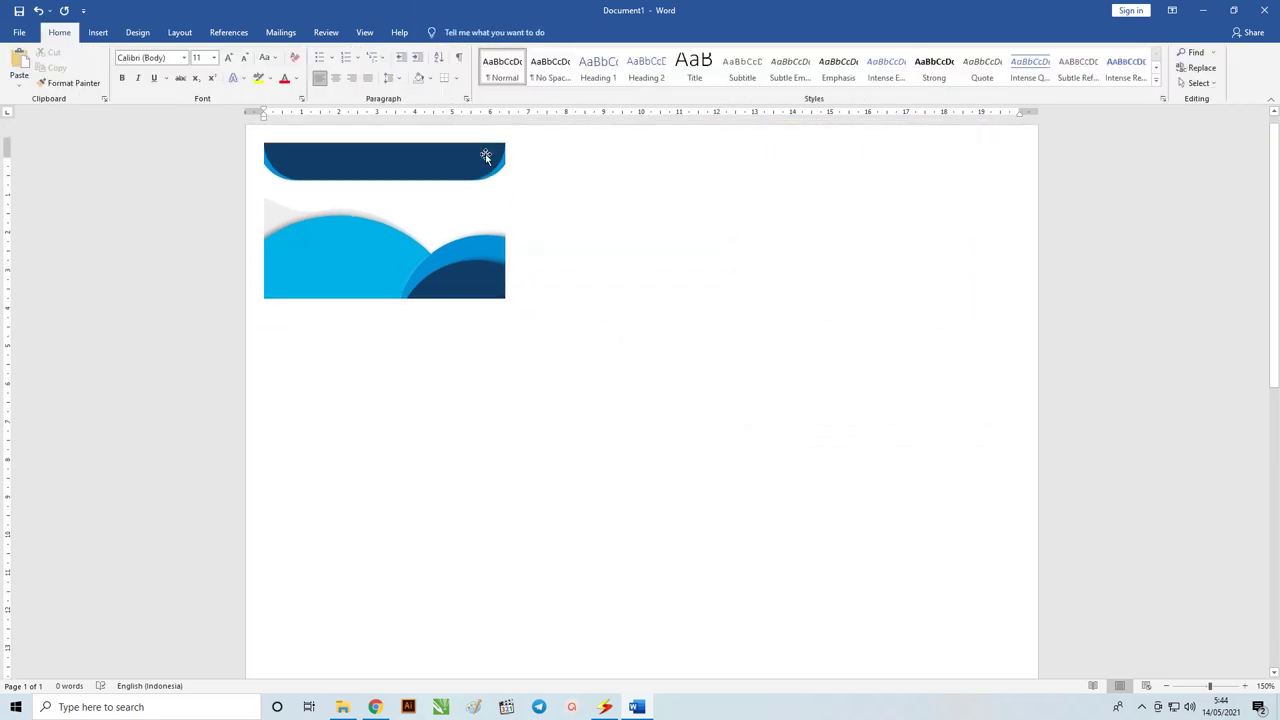
{"action": "left_click", "coordinate": [98, 32]}
{"action": "left_click", "coordinate": [153, 68]}
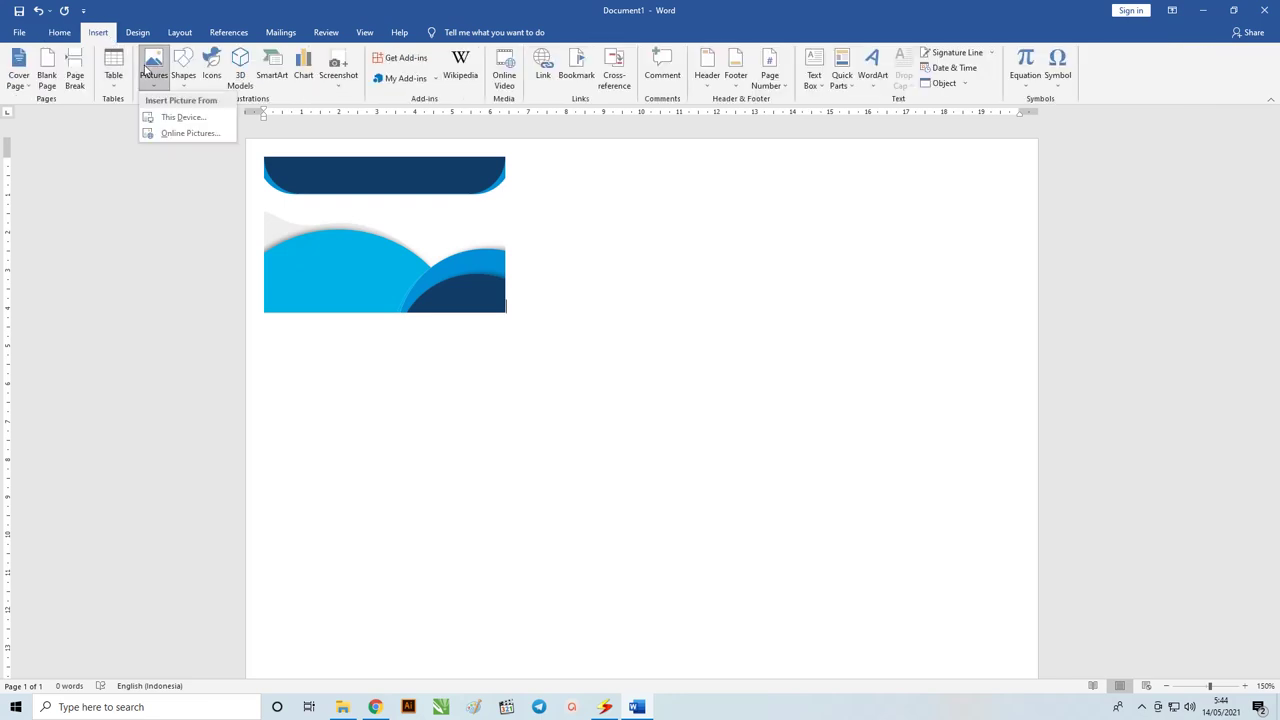
{"action": "left_click", "coordinate": [172, 117]}
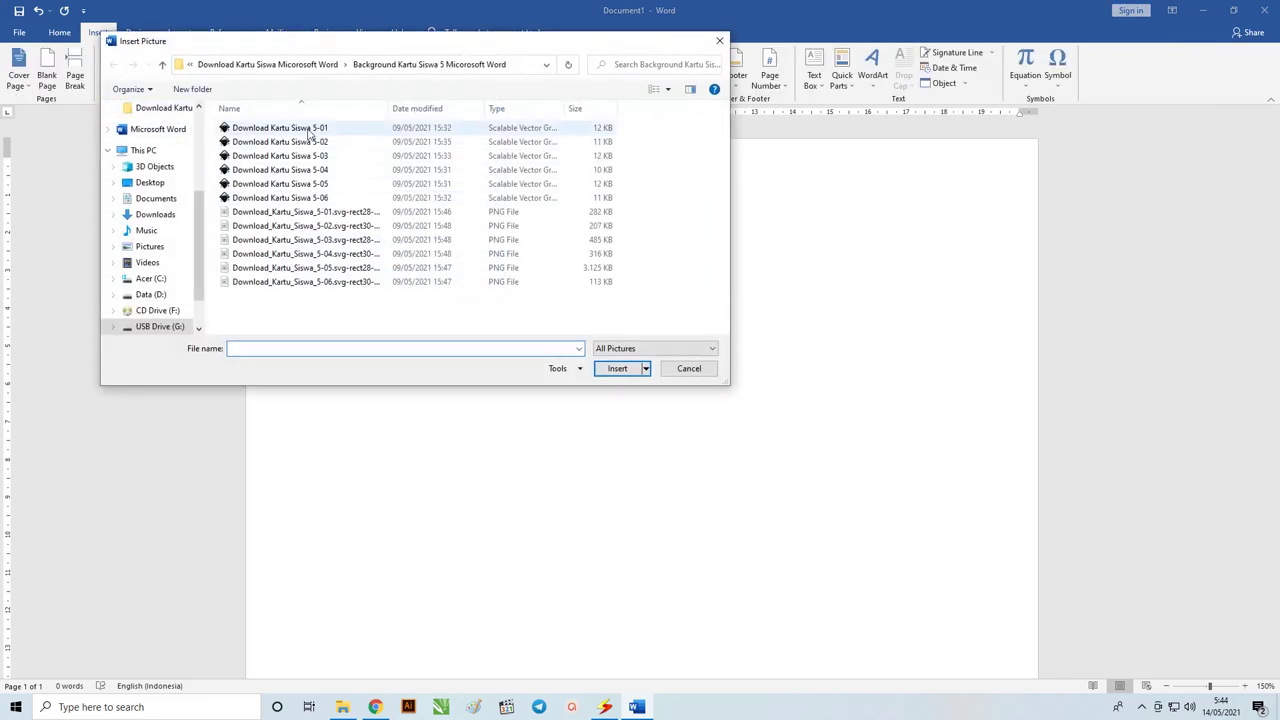
{"action": "left_click", "coordinate": [313, 213]}
{"action": "left_click", "coordinate": [330, 282], "text": "shift"}
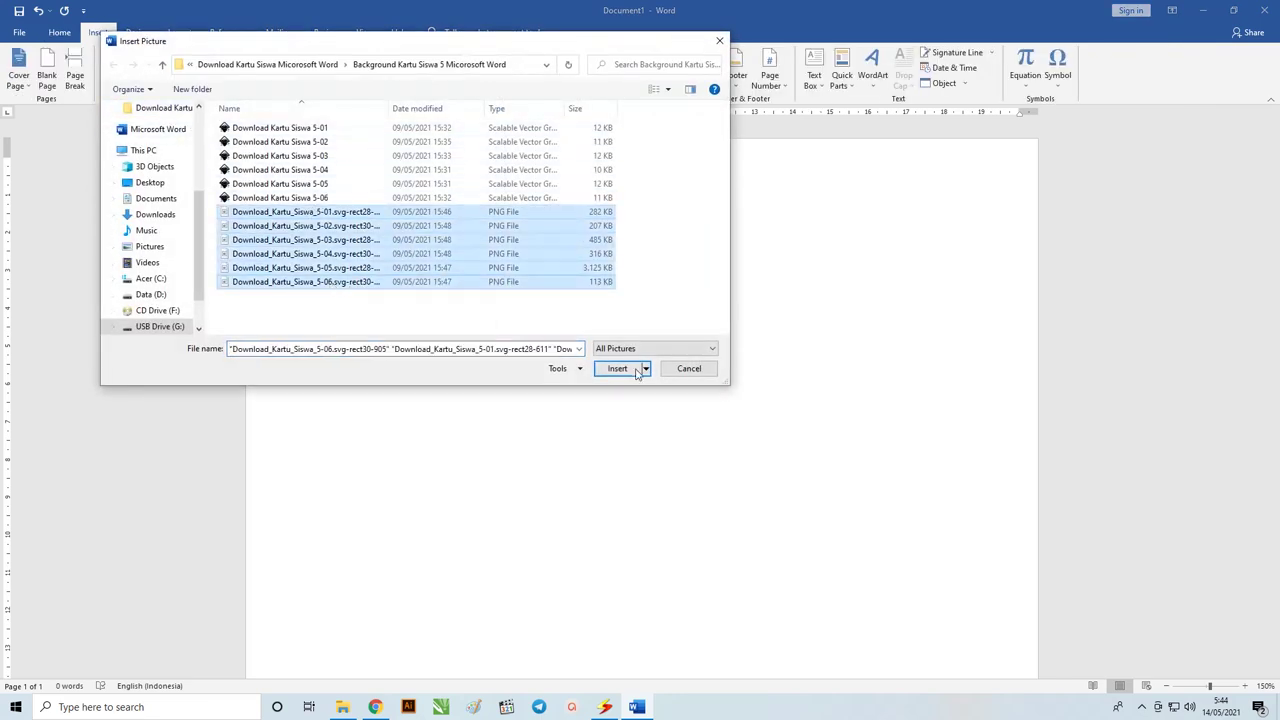
{"action": "left_click", "coordinate": [618, 369]}
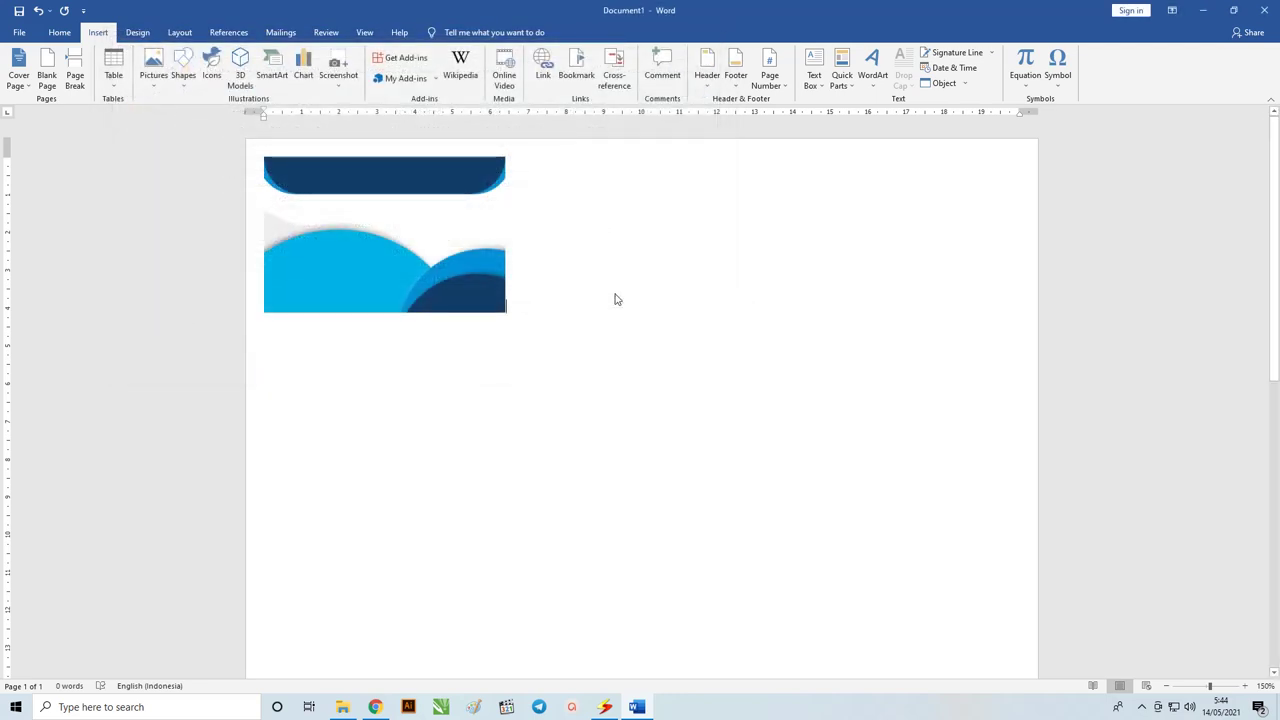
{"action": "left_click", "coordinate": [473, 277]}
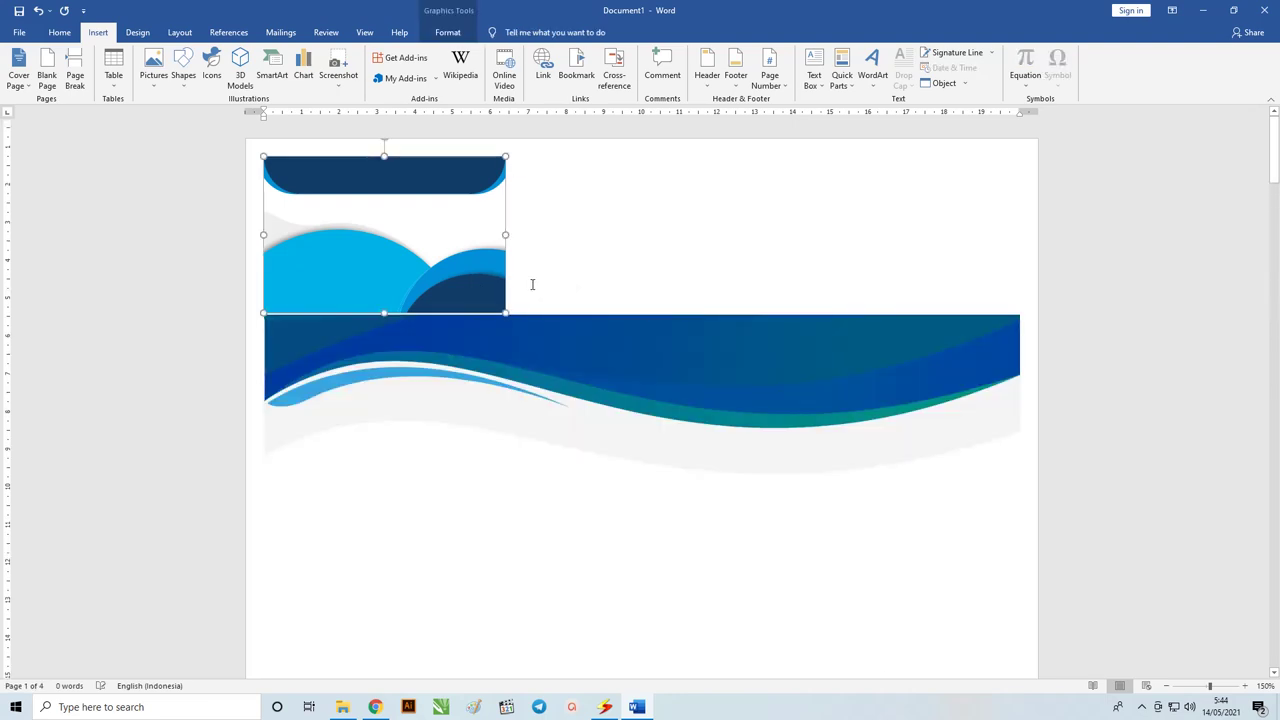
{"action": "scroll", "coordinate": [840, 237], "scroll_direction": "down", "scroll_amount": 2}
{"action": "scroll", "coordinate": [840, 237], "scroll_direction": "down", "scroll_amount": 2}
{"action": "scroll", "coordinate": [820, 245], "scroll_direction": "down", "scroll_amount": 5}
{"action": "scroll", "coordinate": [800, 255], "scroll_direction": "down", "scroll_amount": 3}
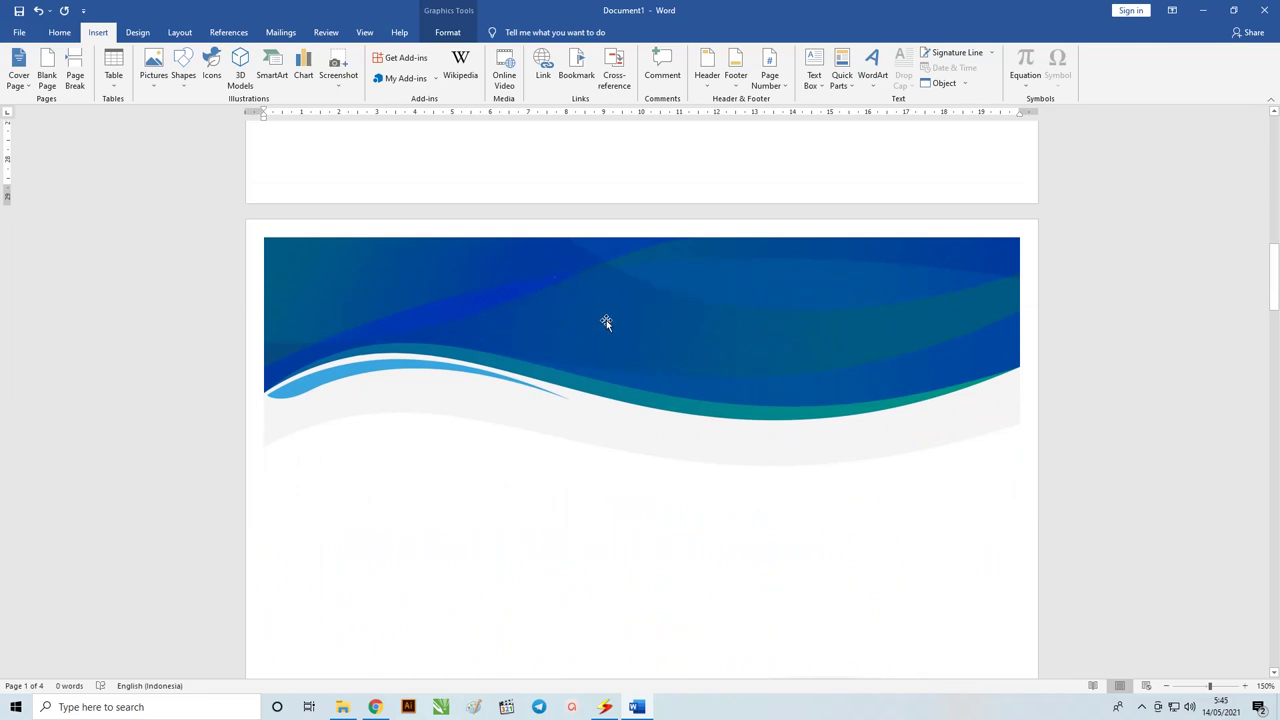
{"action": "scroll", "coordinate": [650, 303], "scroll_direction": "down", "scroll_amount": 2}
{"action": "scroll", "coordinate": [655, 302], "scroll_direction": "down", "scroll_amount": 2}
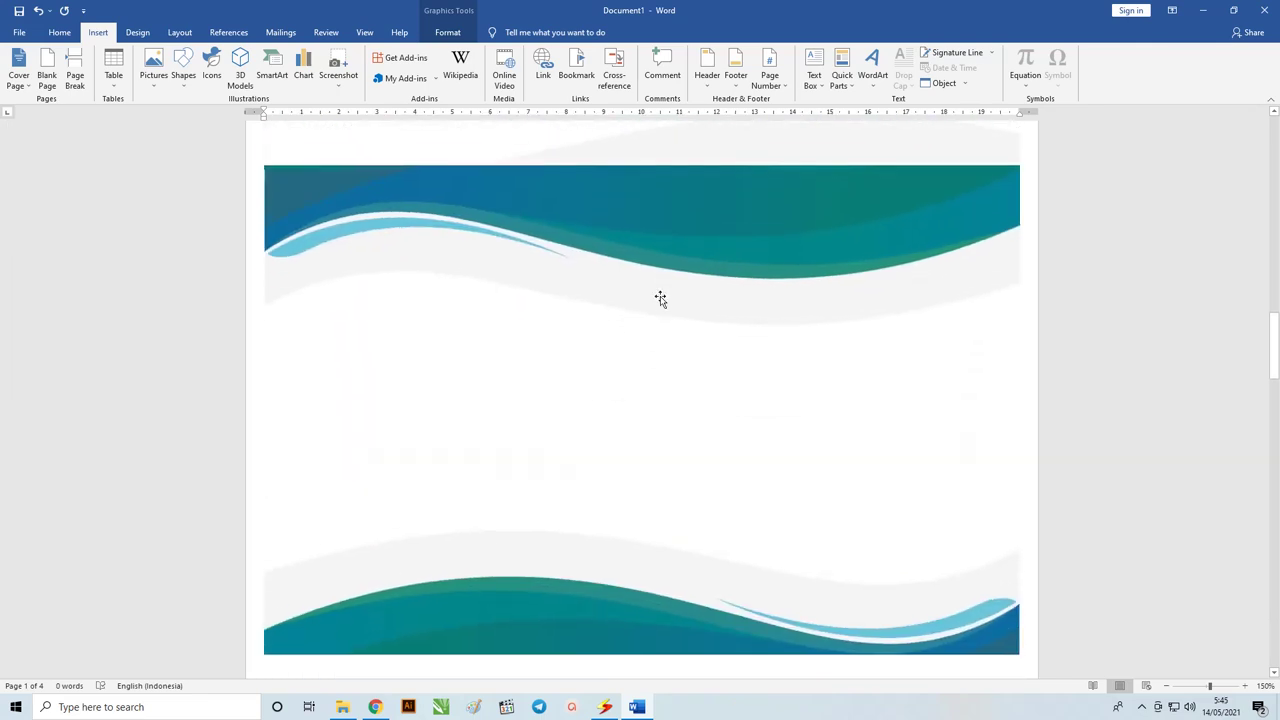
{"action": "scroll", "coordinate": [660, 298], "scroll_direction": "down", "scroll_amount": 3}
{"action": "scroll", "coordinate": [663, 292], "scroll_direction": "down", "scroll_amount": 3}
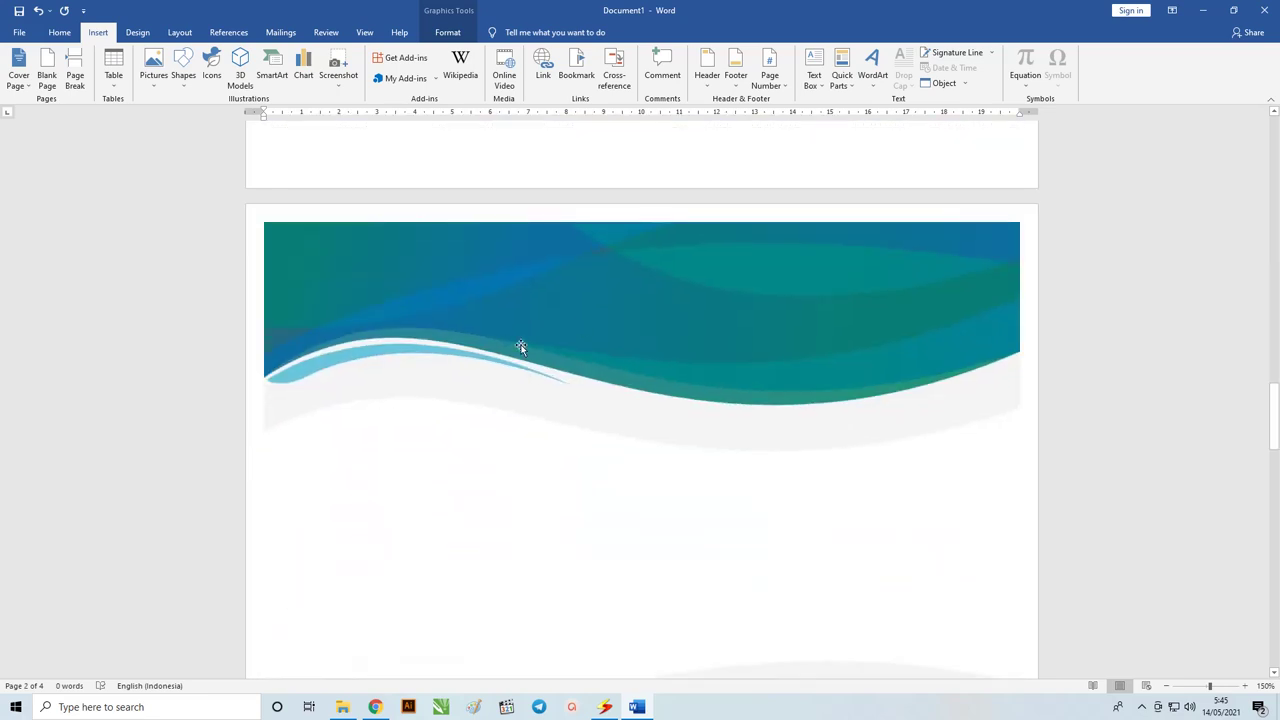
{"action": "key", "text": "Delete"}
{"action": "scroll", "coordinate": [549, 326], "scroll_direction": "up", "scroll_amount": 2}
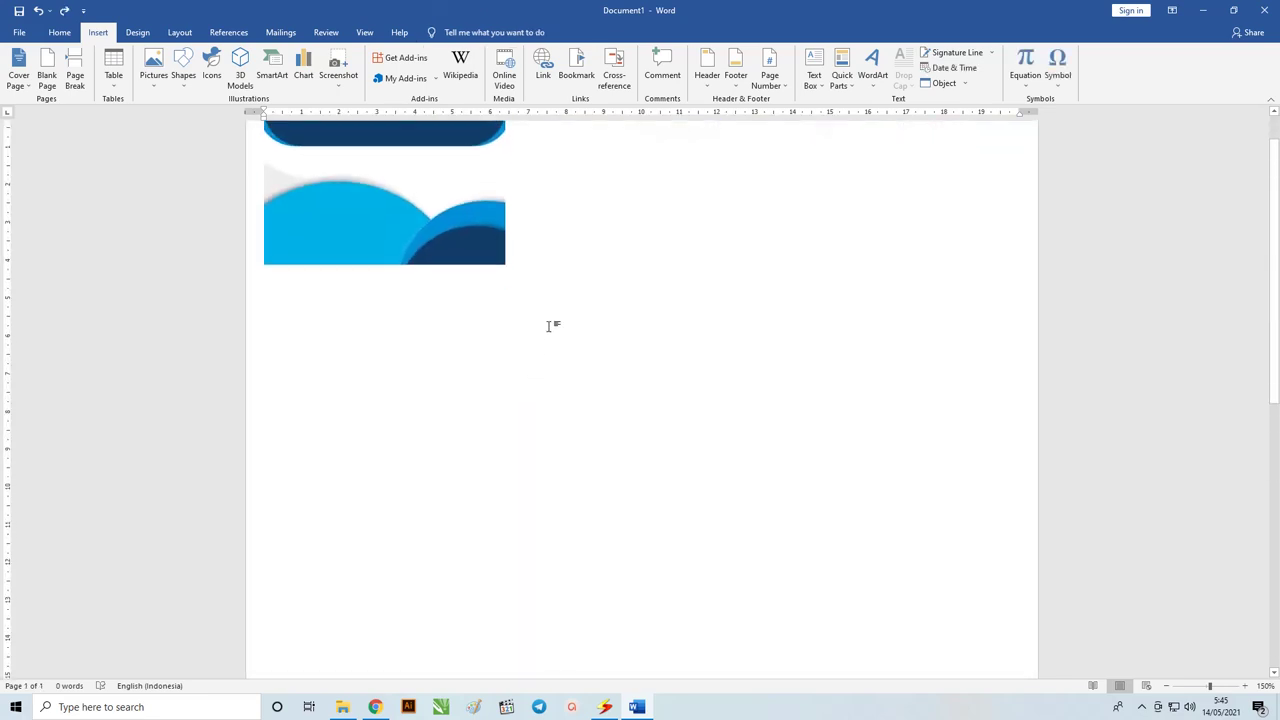
{"action": "scroll", "coordinate": [549, 326], "scroll_direction": "up", "scroll_amount": 1}
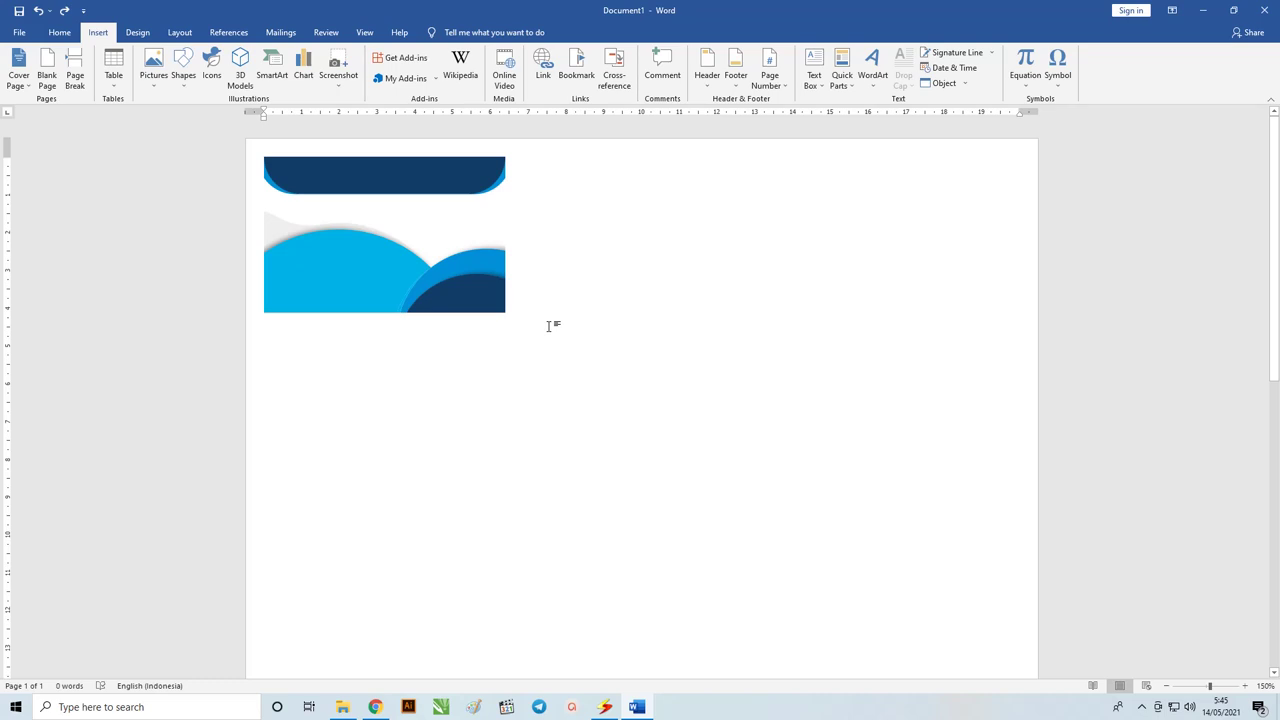
{"action": "left_click", "coordinate": [406, 281]}
Delete the old blue card graphic and insert Download Kartu Siswa 1-01 and 1-02.
{"action": "key", "text": "Delete"}
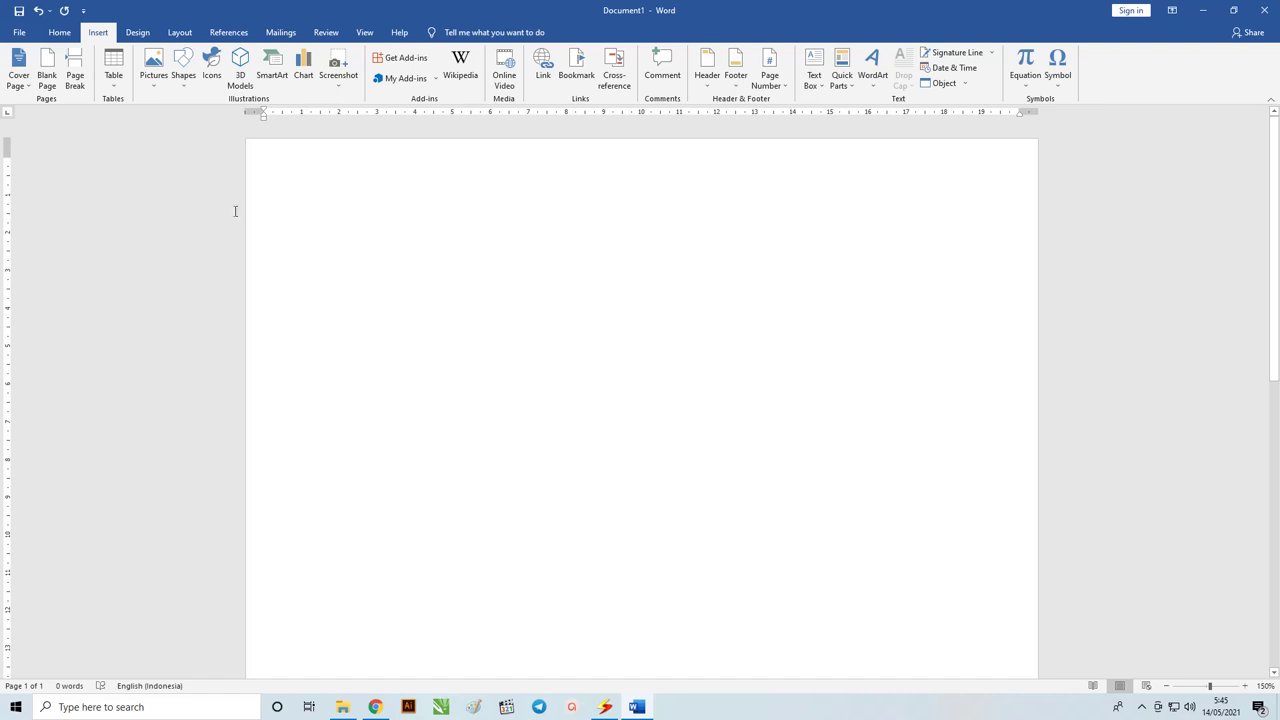
{"action": "left_click", "coordinate": [150, 66]}
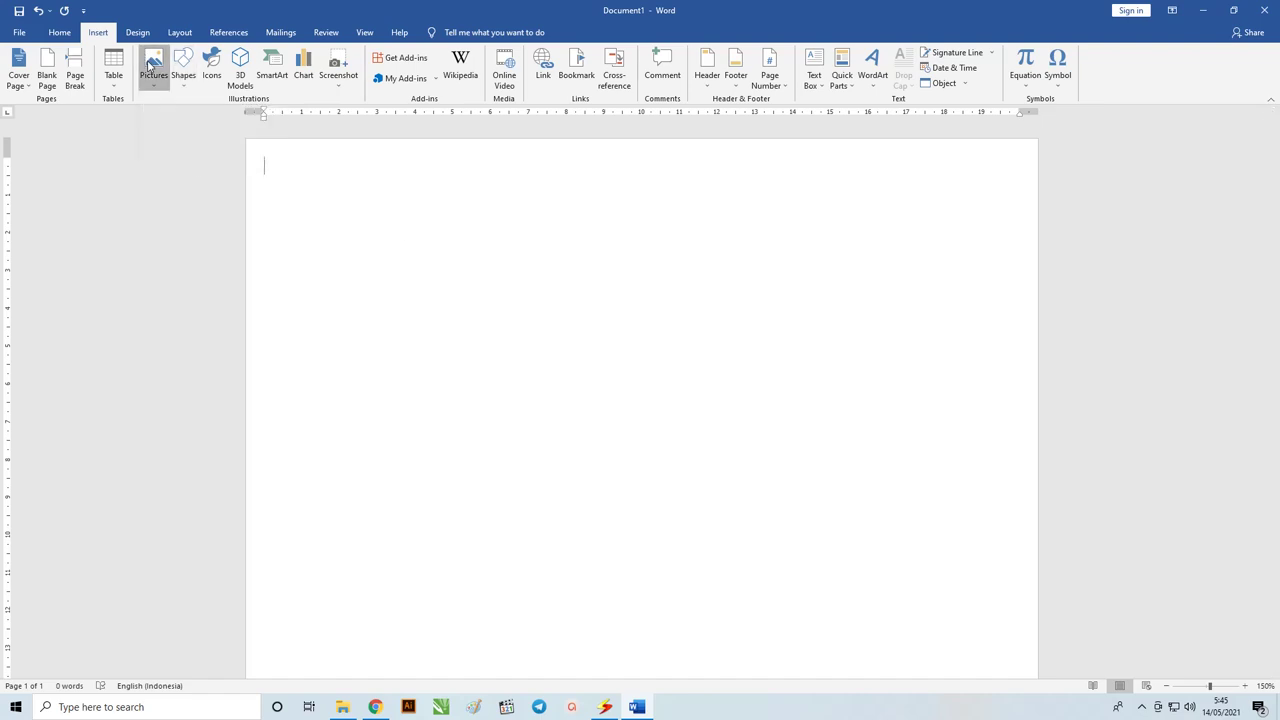
{"action": "left_click", "coordinate": [163, 117]}
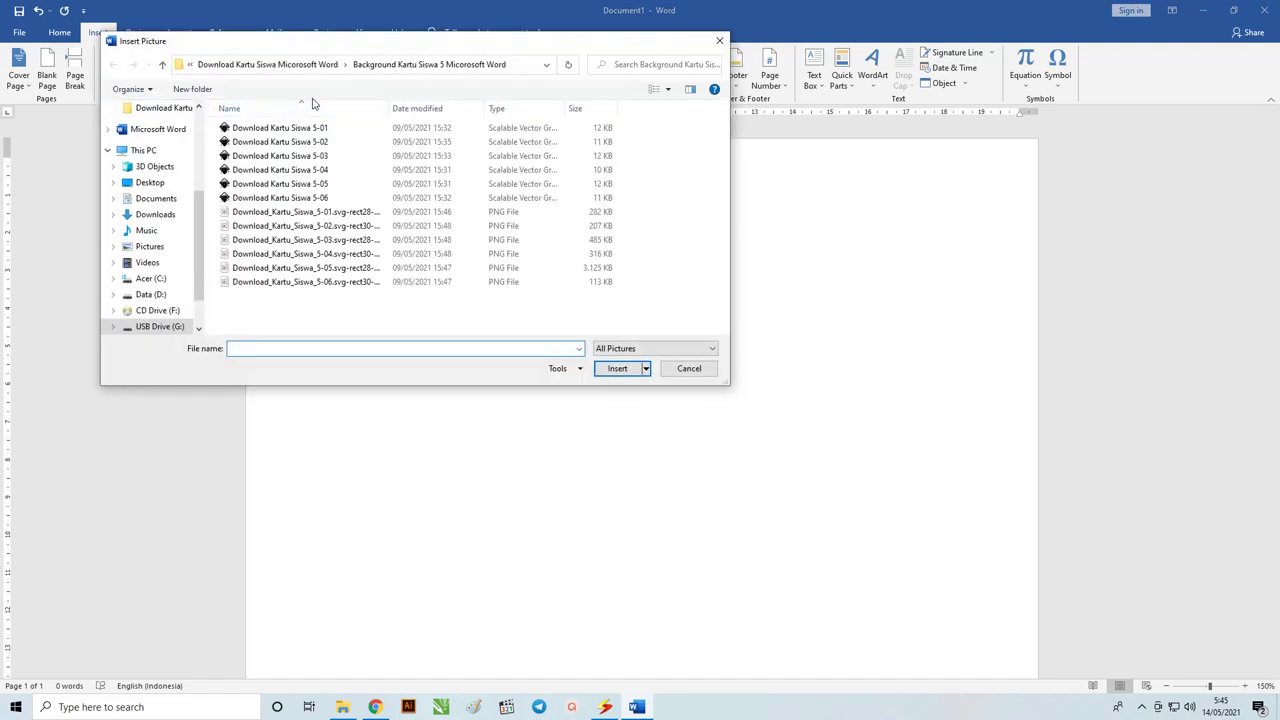
{"action": "left_click", "coordinate": [330, 64]}
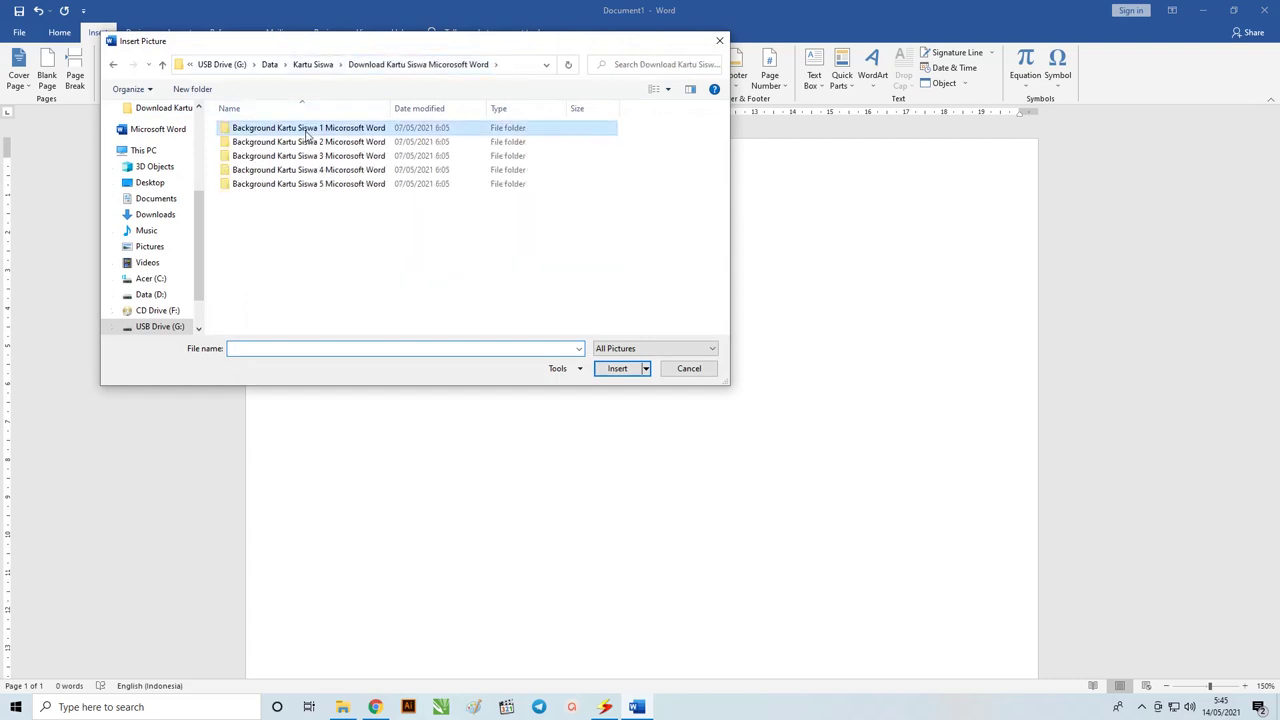
{"action": "double_click", "coordinate": [307, 130]}
{"action": "left_click", "coordinate": [307, 130]}
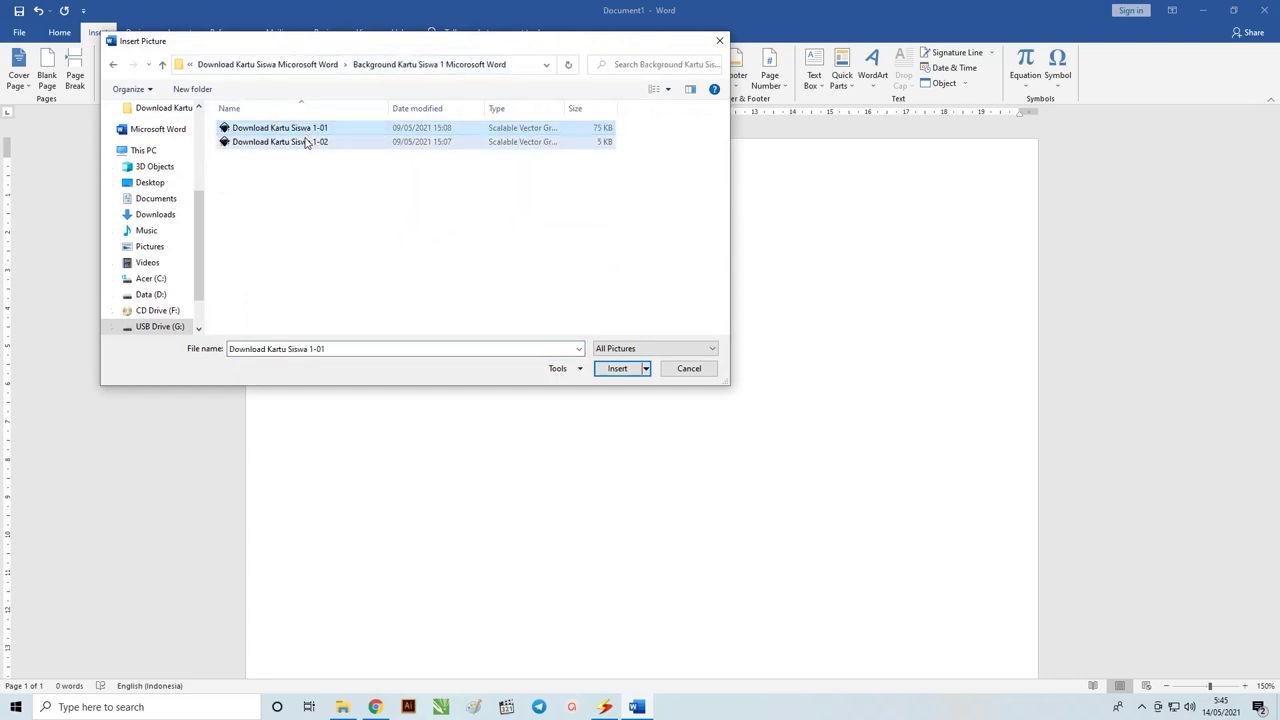
{"action": "left_click", "coordinate": [307, 142], "text": "shift"}
{"action": "left_click", "coordinate": [613, 369]}
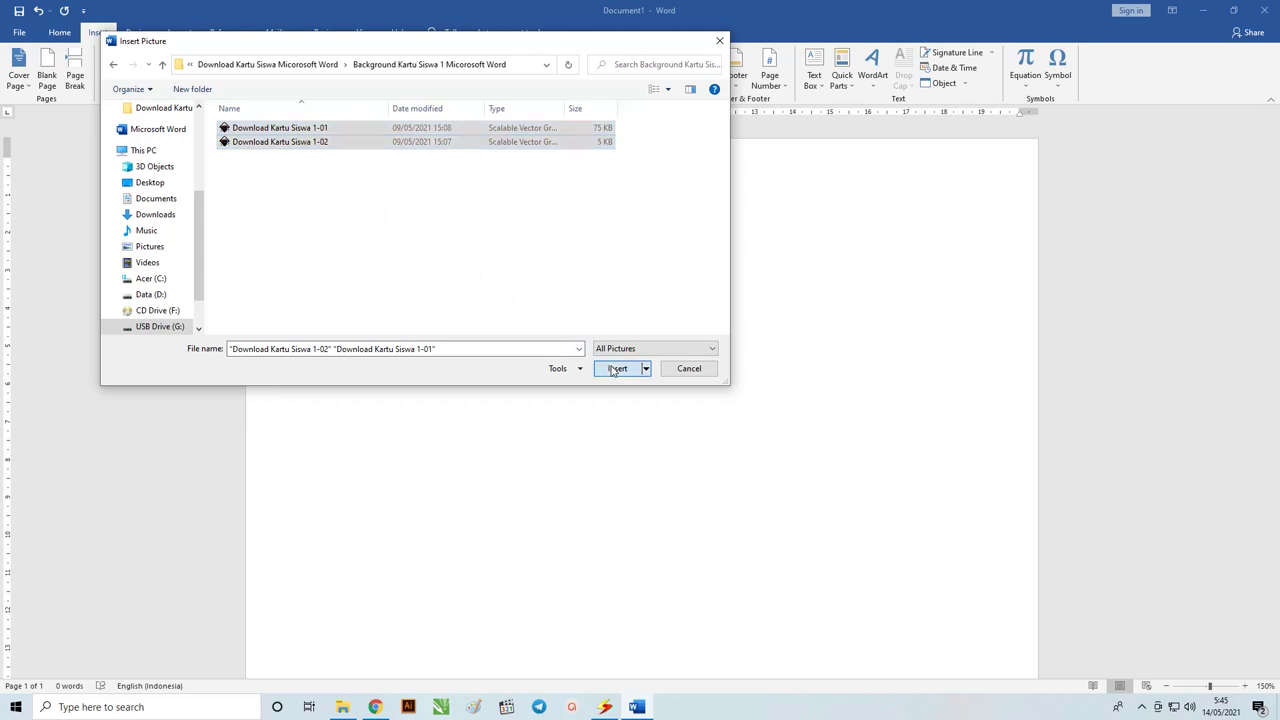
{"action": "scroll", "coordinate": [449, 277], "scroll_direction": "down", "scroll_amount": 2}
Set the dark back card graphic to In Front of Text and drag it lower right.
{"action": "left_click", "coordinate": [486, 218]}
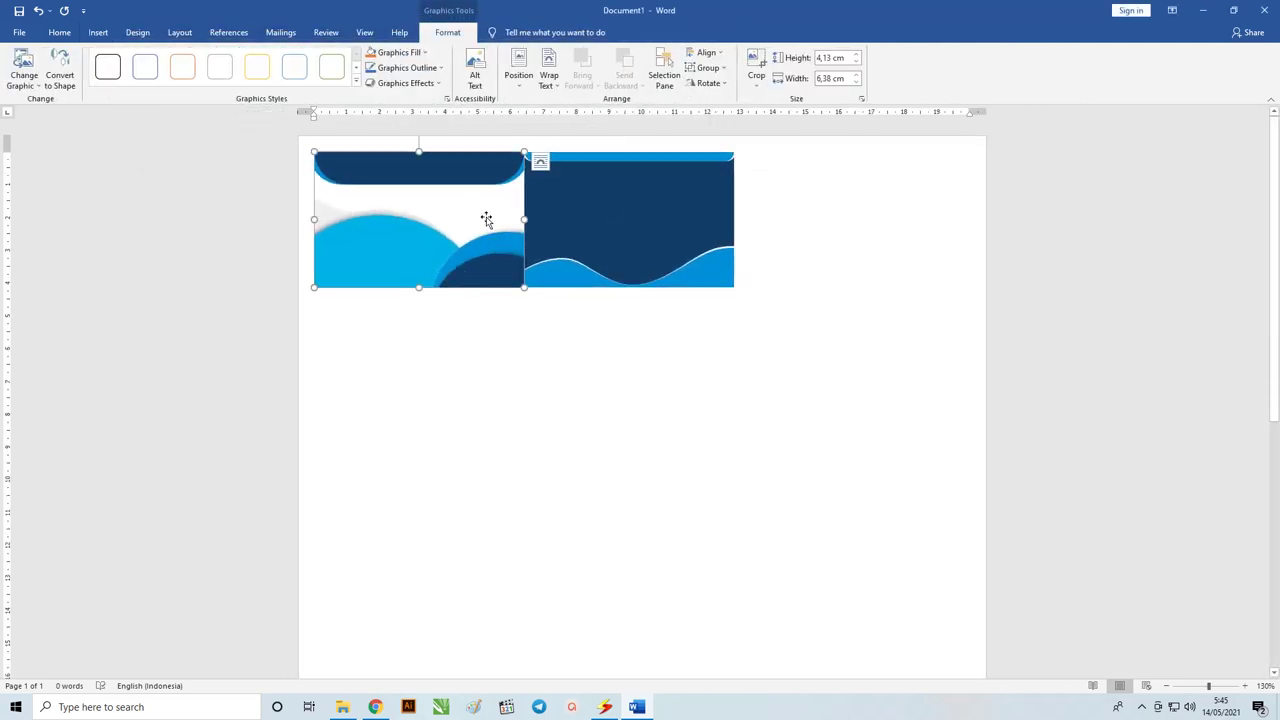
{"action": "left_click", "coordinate": [430, 205]}
{"action": "left_click", "coordinate": [630, 228]}
{"action": "left_click", "coordinate": [450, 210]}
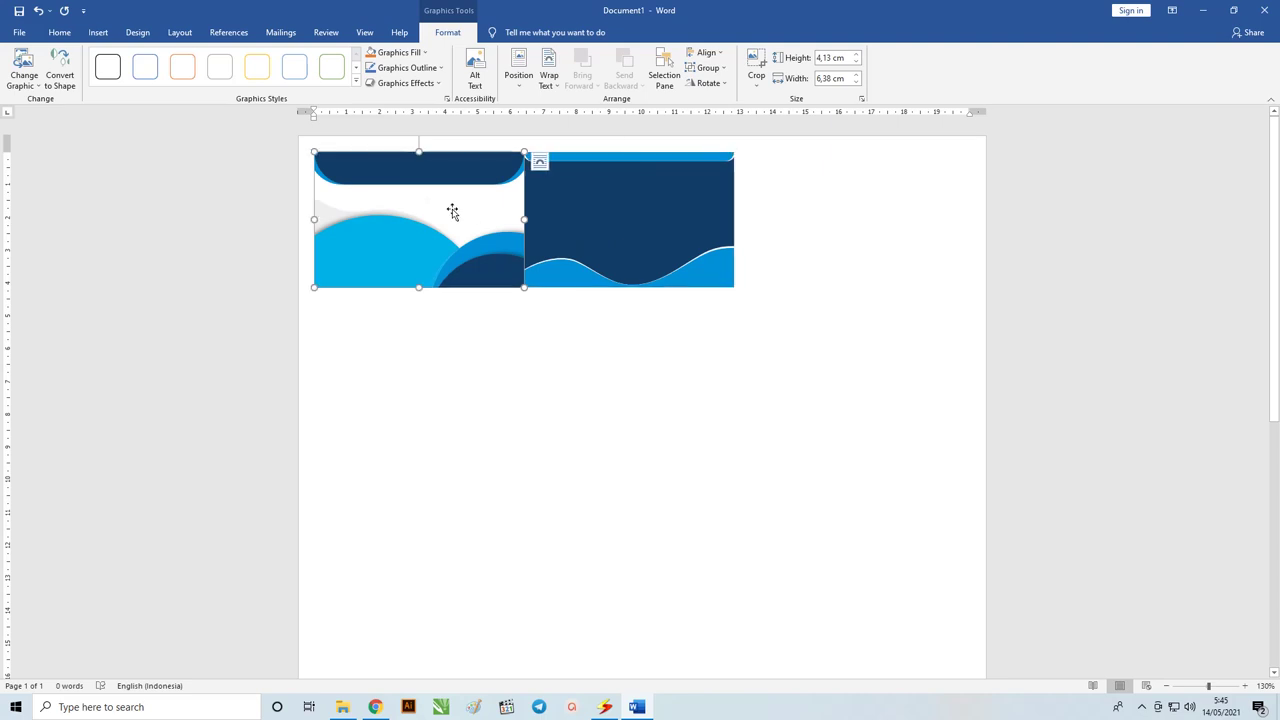
{"action": "left_click", "coordinate": [607, 217]}
{"action": "left_click", "coordinate": [483, 206]}
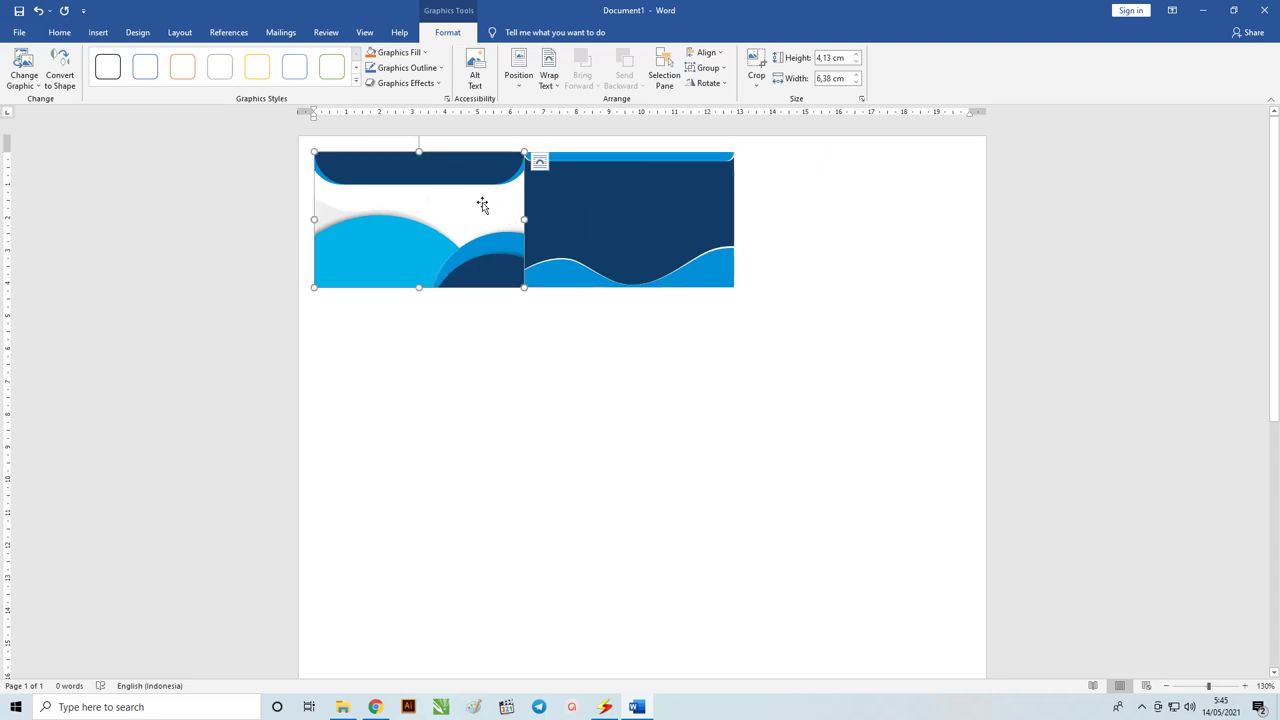
{"action": "left_click", "coordinate": [631, 210]}
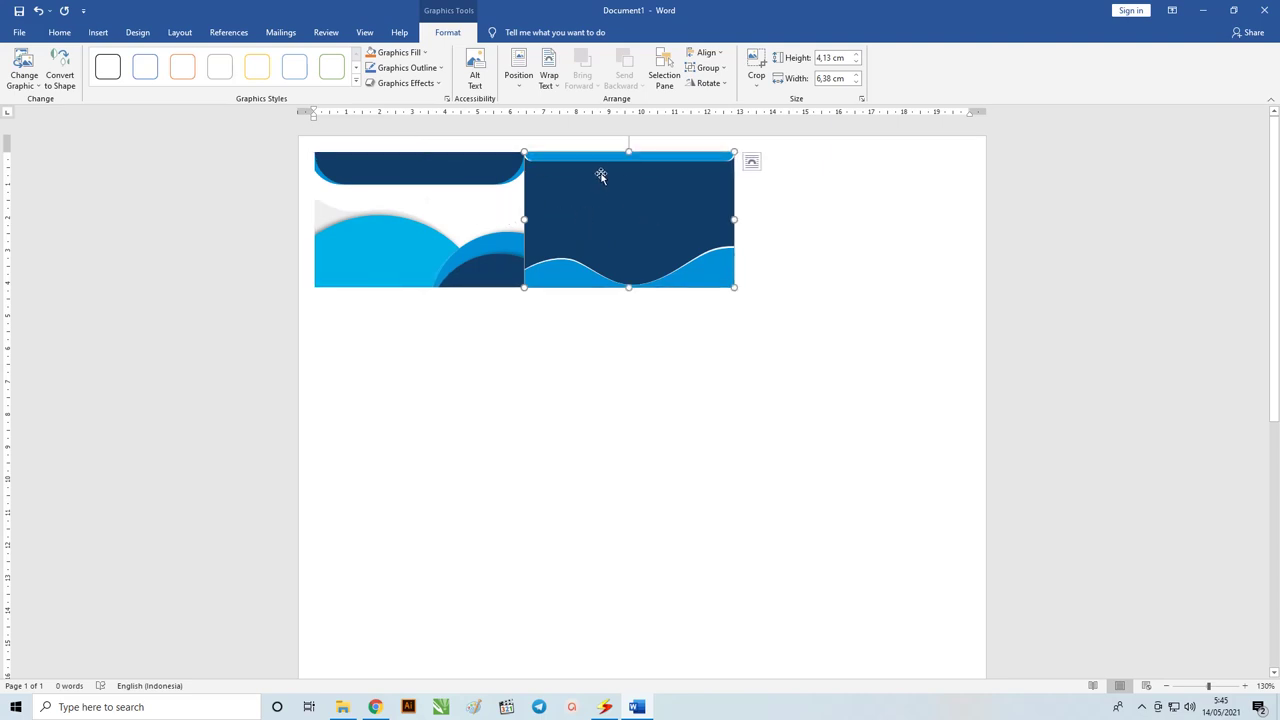
{"action": "left_click", "coordinate": [548, 86]}
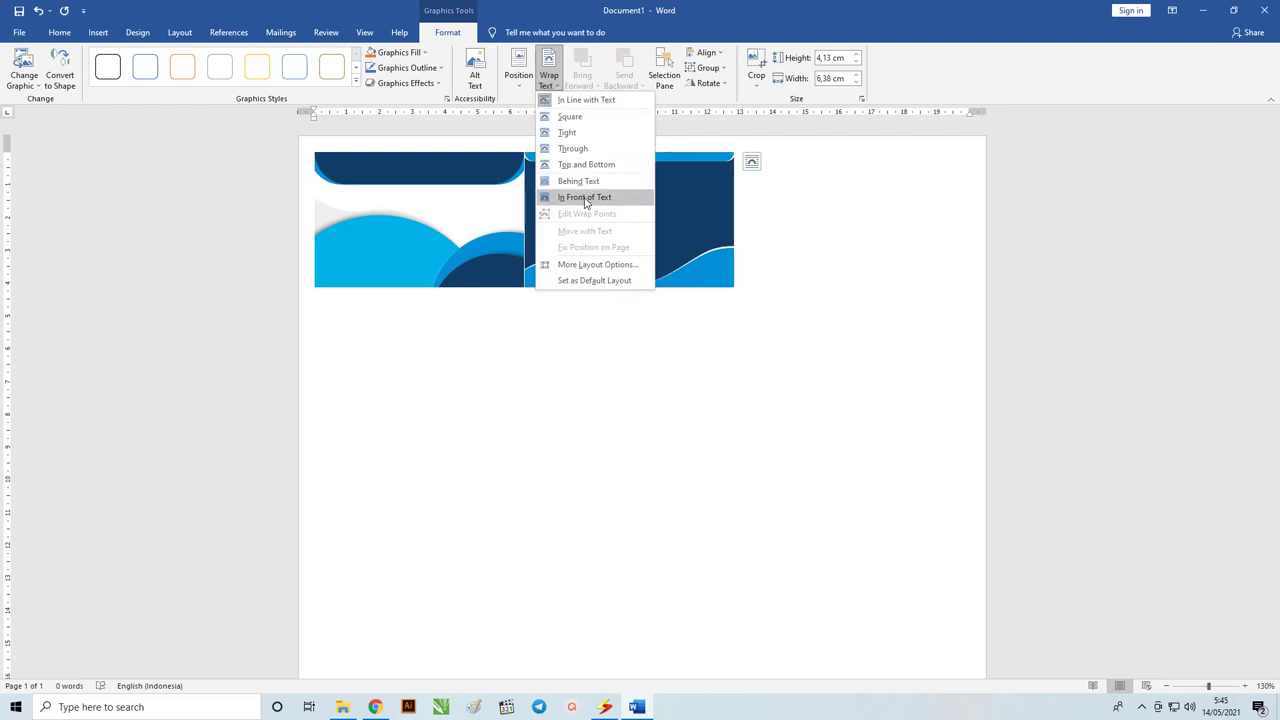
{"action": "left_click", "coordinate": [586, 199]}
{"action": "mouse_move", "coordinate": [584, 197]}
{"action": "left_mouse_down"}
{"action": "mouse_move", "coordinate": [693, 337]}
{"action": "mouse_move", "coordinate": [792, 507]}
{"action": "left_mouse_up"}
Set the front card graphic to In Front of Text and lay it over the back design.
{"action": "left_click", "coordinate": [467, 255]}
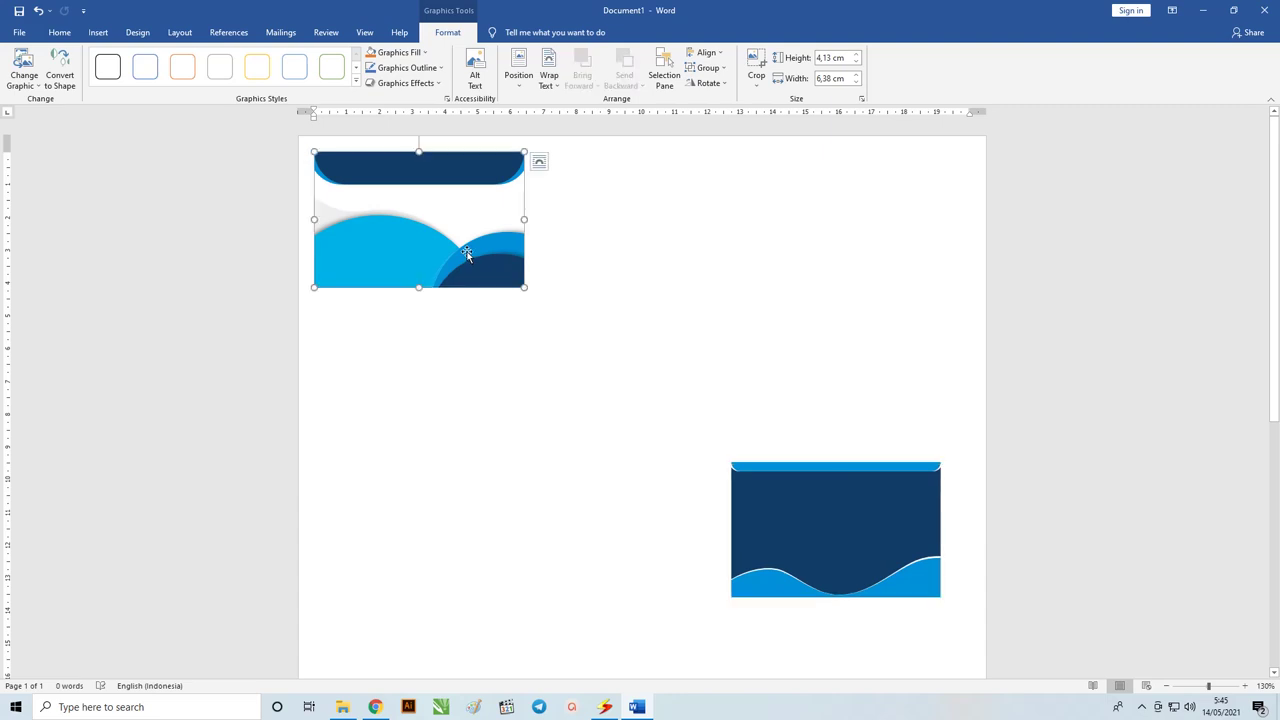
{"action": "left_click", "coordinate": [548, 92]}
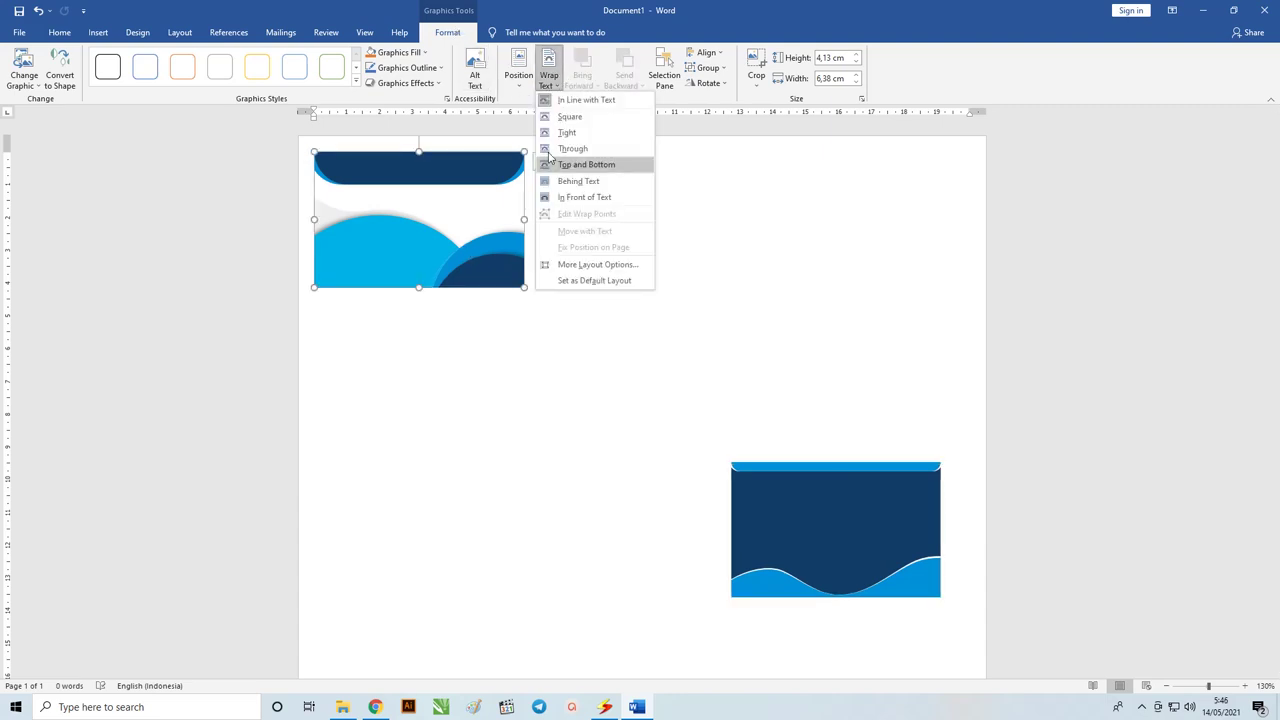
{"action": "left_click", "coordinate": [584, 197]}
{"action": "mouse_move", "coordinate": [465, 235]}
{"action": "left_mouse_down"}
{"action": "mouse_move", "coordinate": [707, 409]}
{"action": "mouse_move", "coordinate": [720, 543]}
{"action": "mouse_move", "coordinate": [849, 514]}
{"action": "left_mouse_up"}
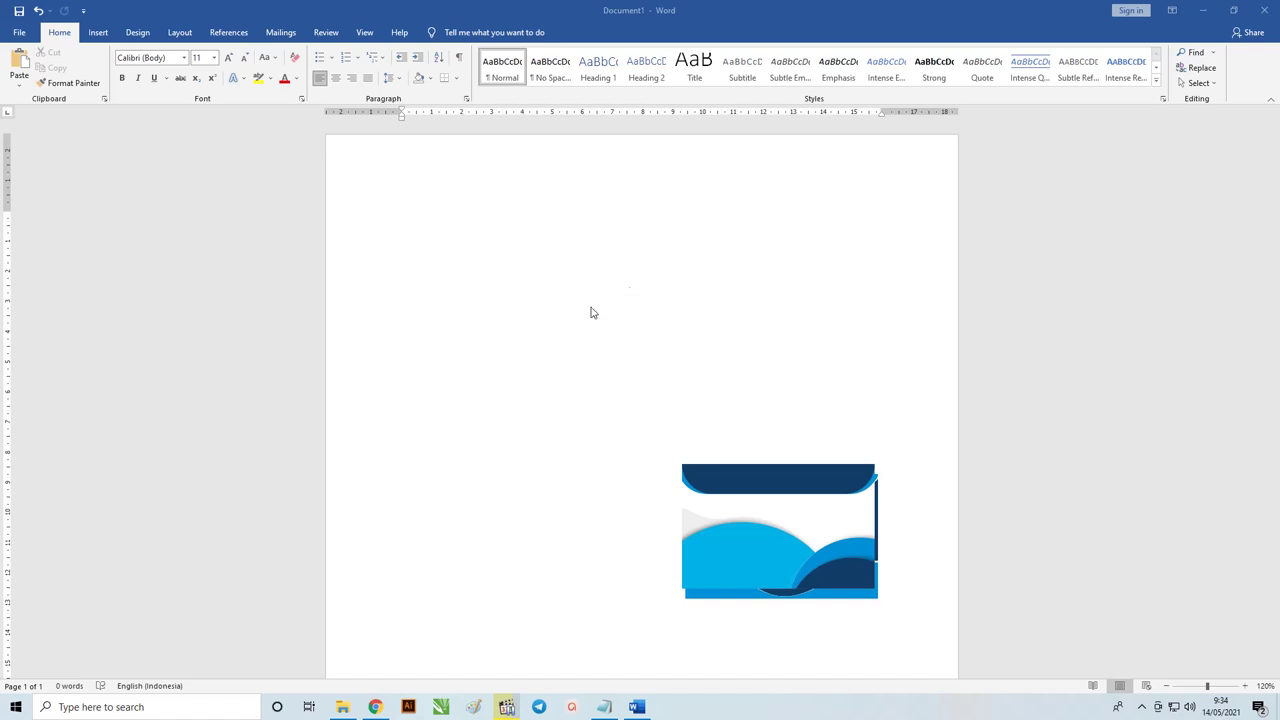
{"action": "mouse_move", "coordinate": [342, 707]}
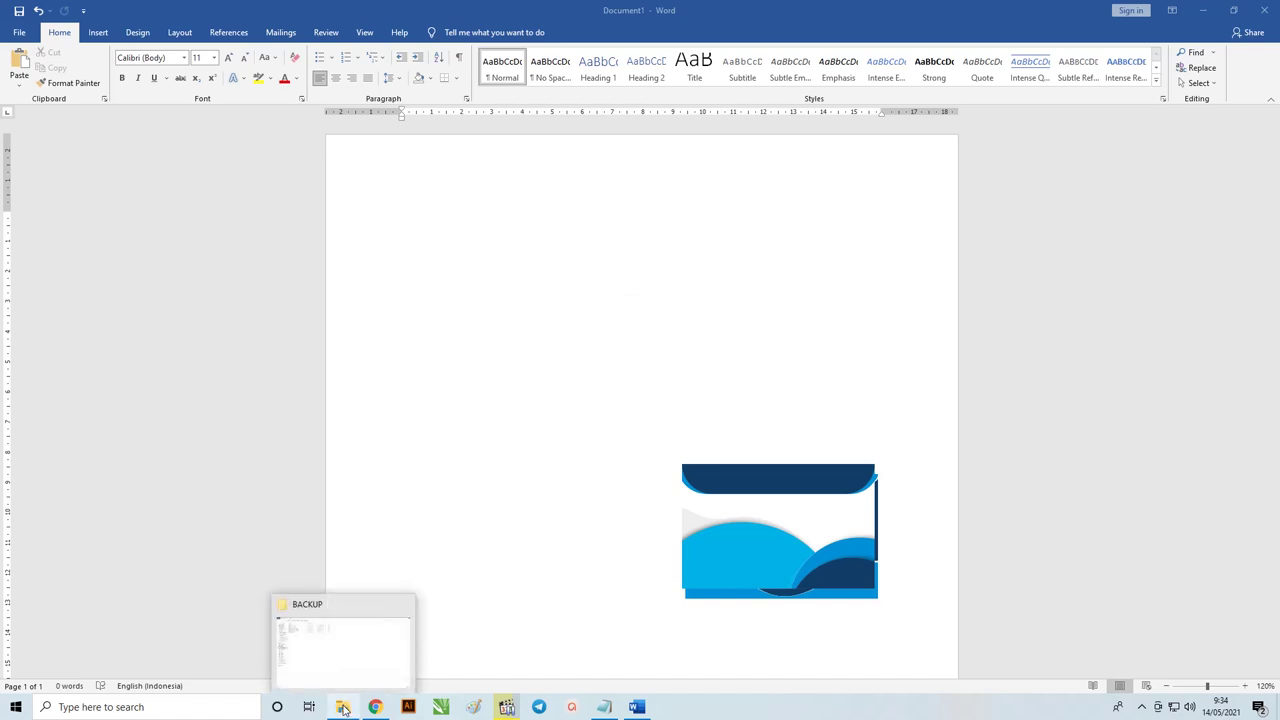
In the kartu siswa word folder, review the Model 1–4 photos and open the kartu siswa word - database spreadsheet.
{"action": "left_click", "coordinate": [346, 668]}
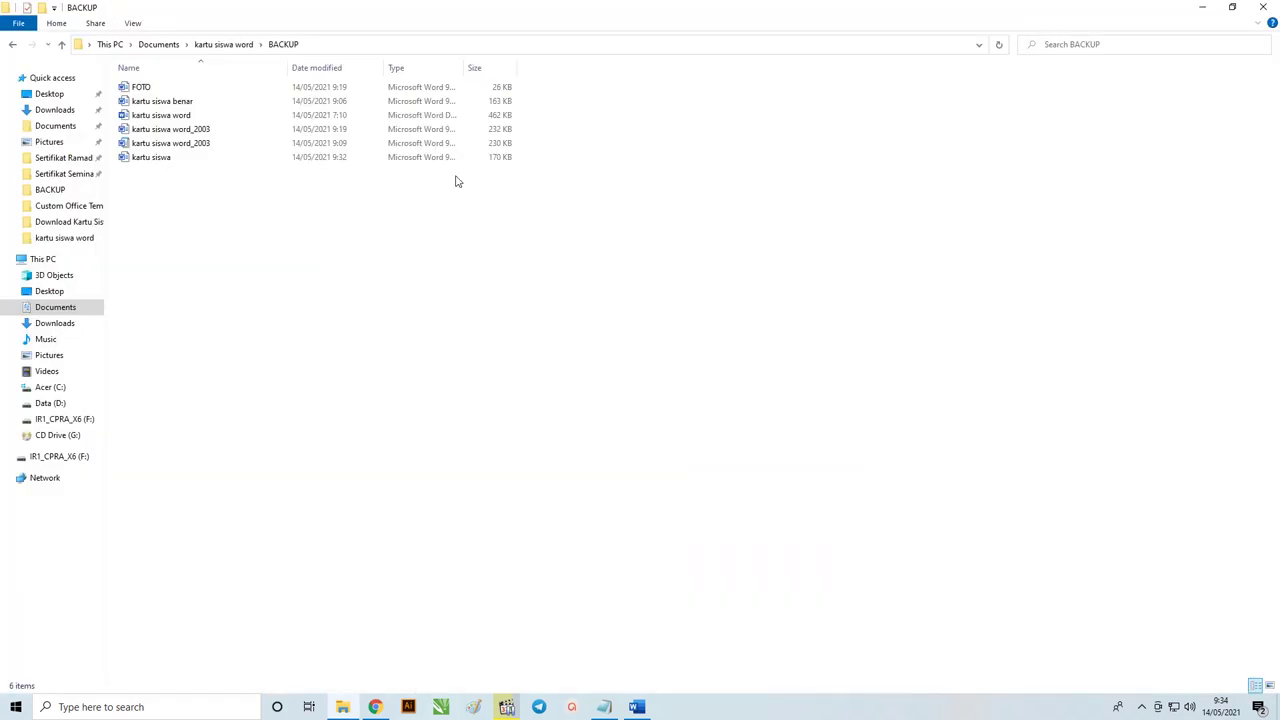
{"action": "left_click", "coordinate": [233, 45]}
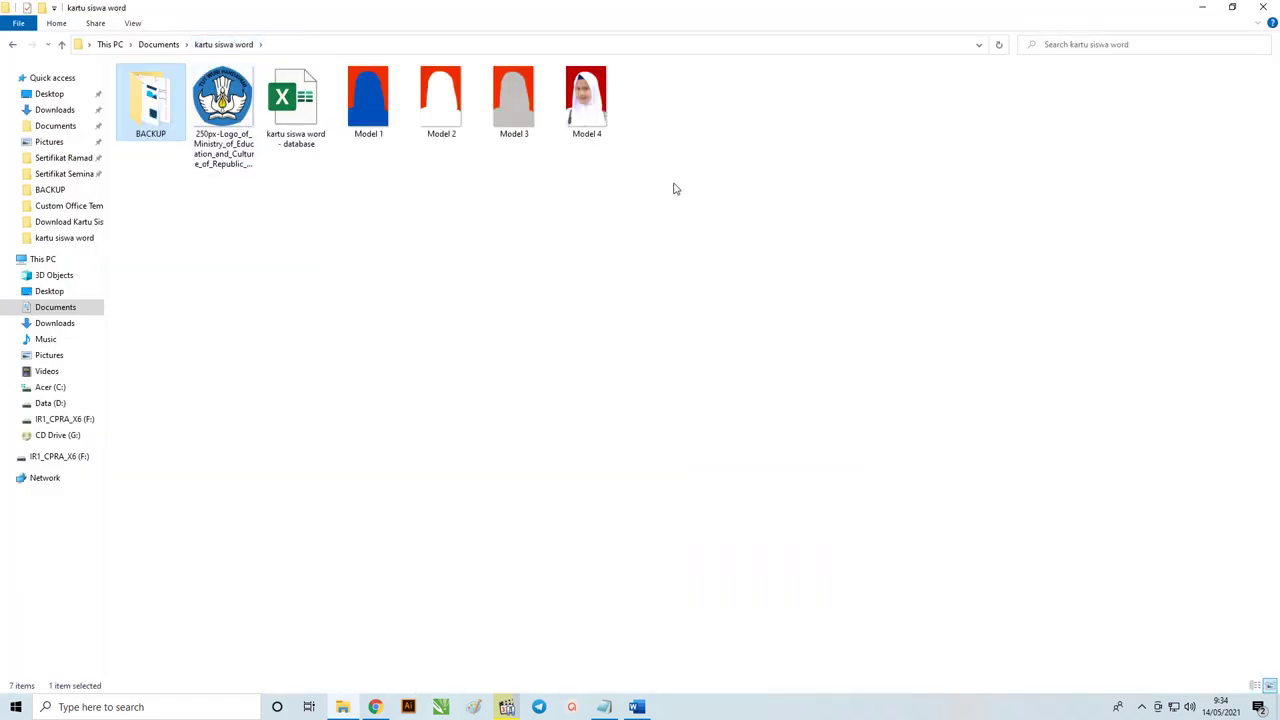
{"action": "left_click_drag", "start_coordinate": [675, 189], "coordinate": [349, 63]}
{"action": "left_click", "coordinate": [446, 277]}
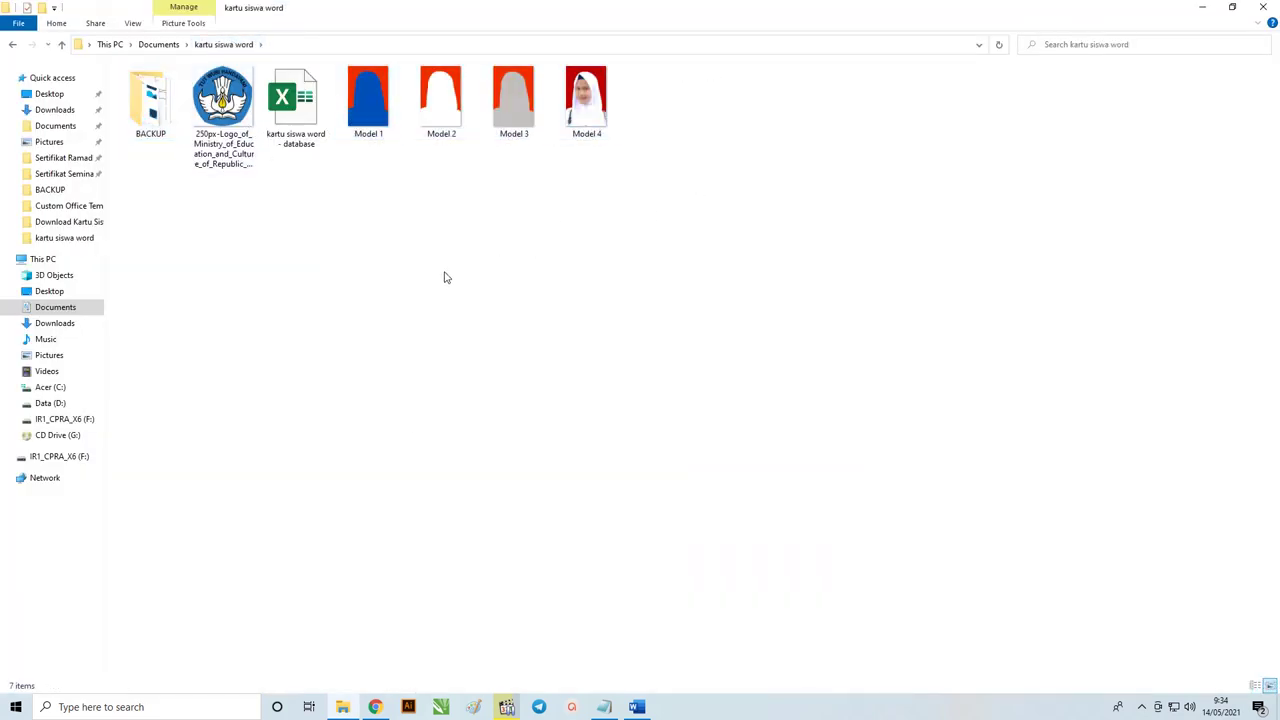
{"action": "scroll", "coordinate": [446, 277], "scroll_direction": "up", "scroll_amount": 3, "text": "ctrl"}
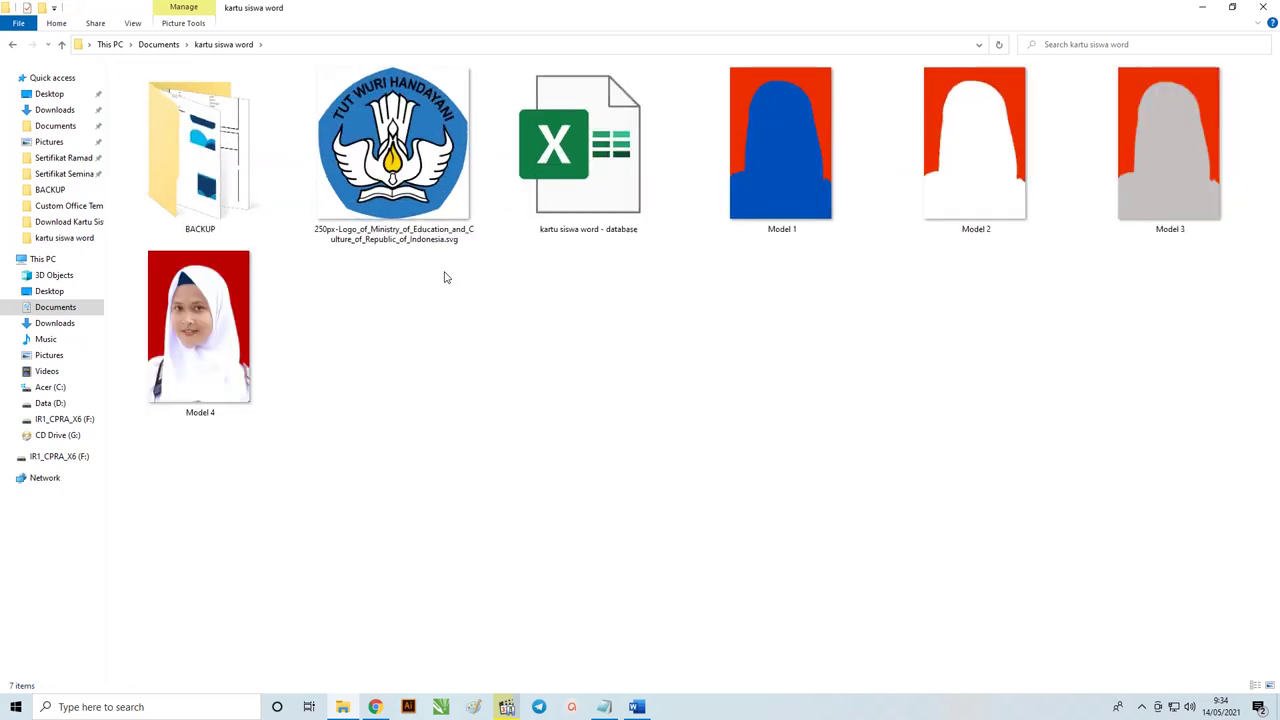
{"action": "left_click", "coordinate": [246, 316]}
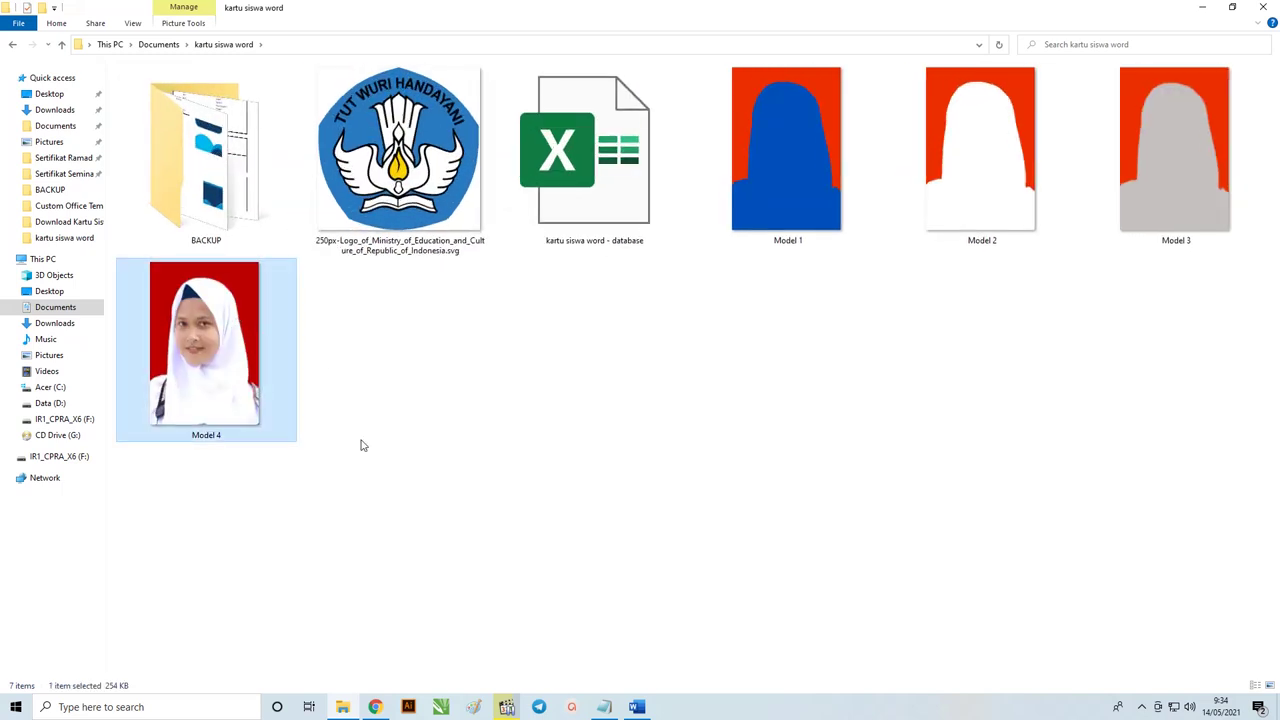
{"action": "left_click", "coordinate": [819, 144]}
{"action": "left_click", "coordinate": [936, 154]}
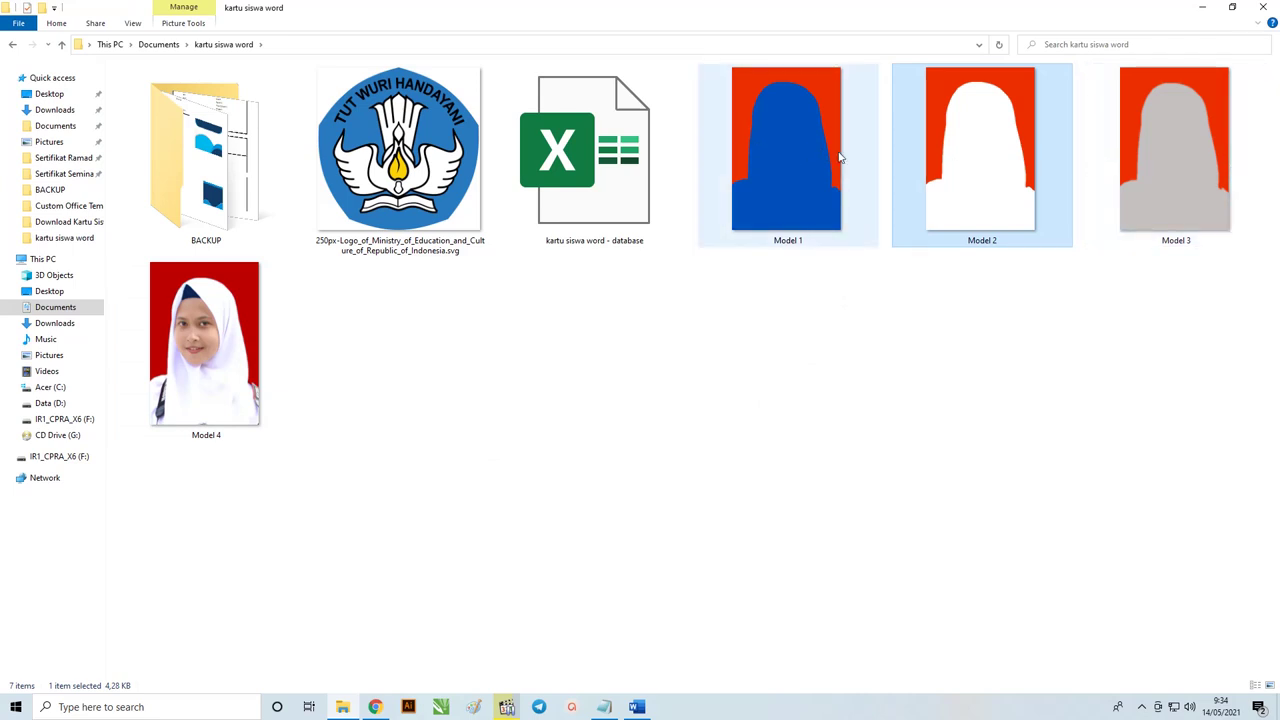
{"action": "left_click", "coordinate": [220, 366]}
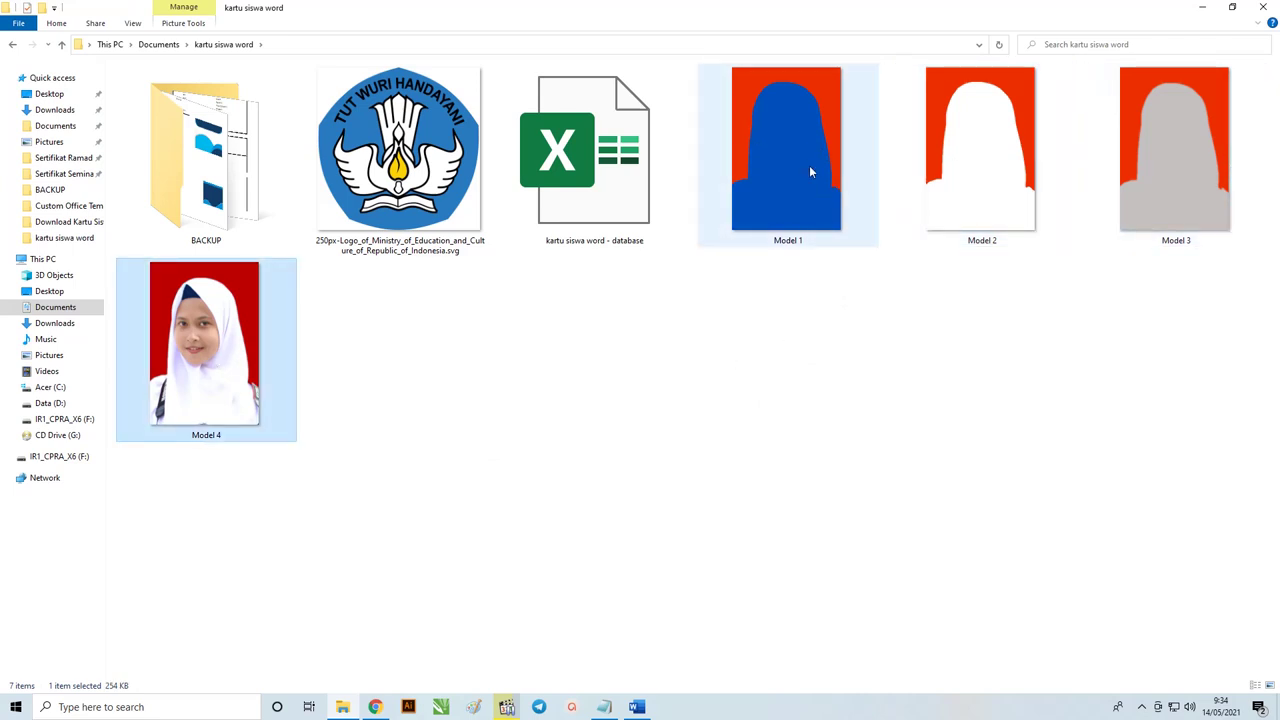
{"action": "left_click", "coordinate": [597, 177]}
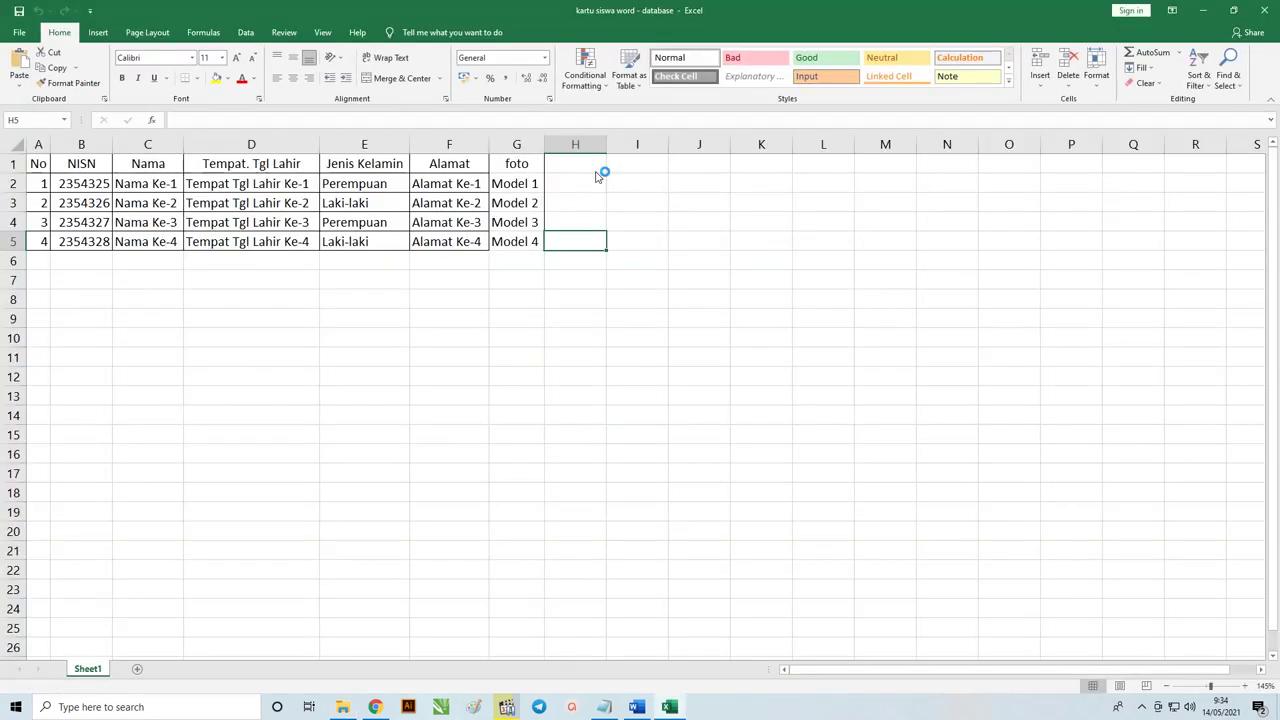
Apply All Borders to the student table A1:G5.
{"action": "left_click_drag", "start_coordinate": [38, 166], "coordinate": [510, 243]}
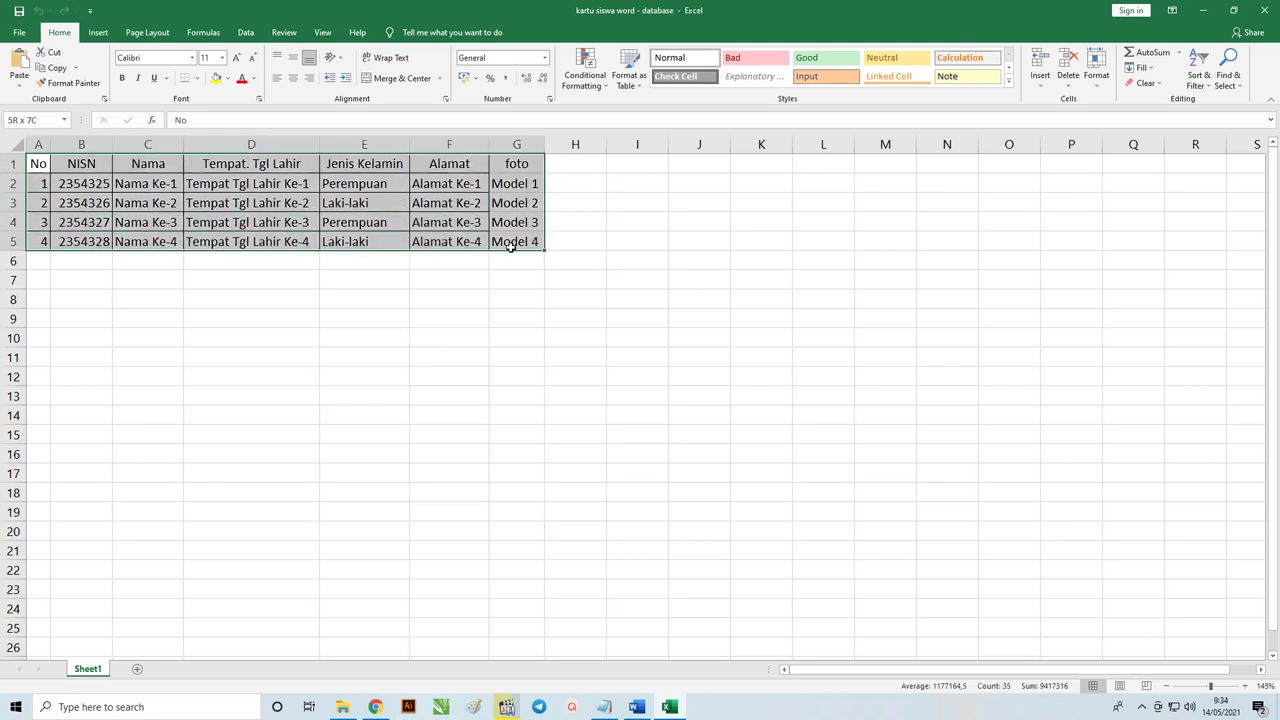
{"action": "left_click", "coordinate": [202, 80]}
{"action": "left_click", "coordinate": [230, 191]}
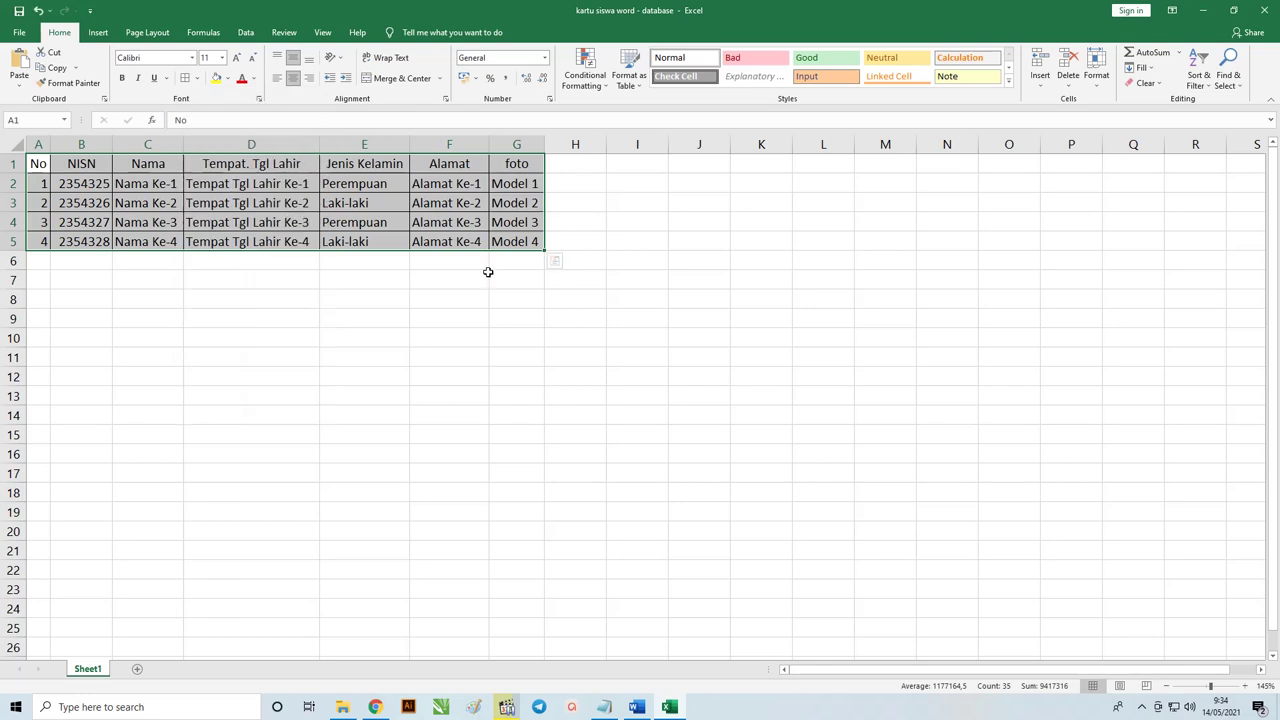
{"action": "left_click", "coordinate": [500, 280]}
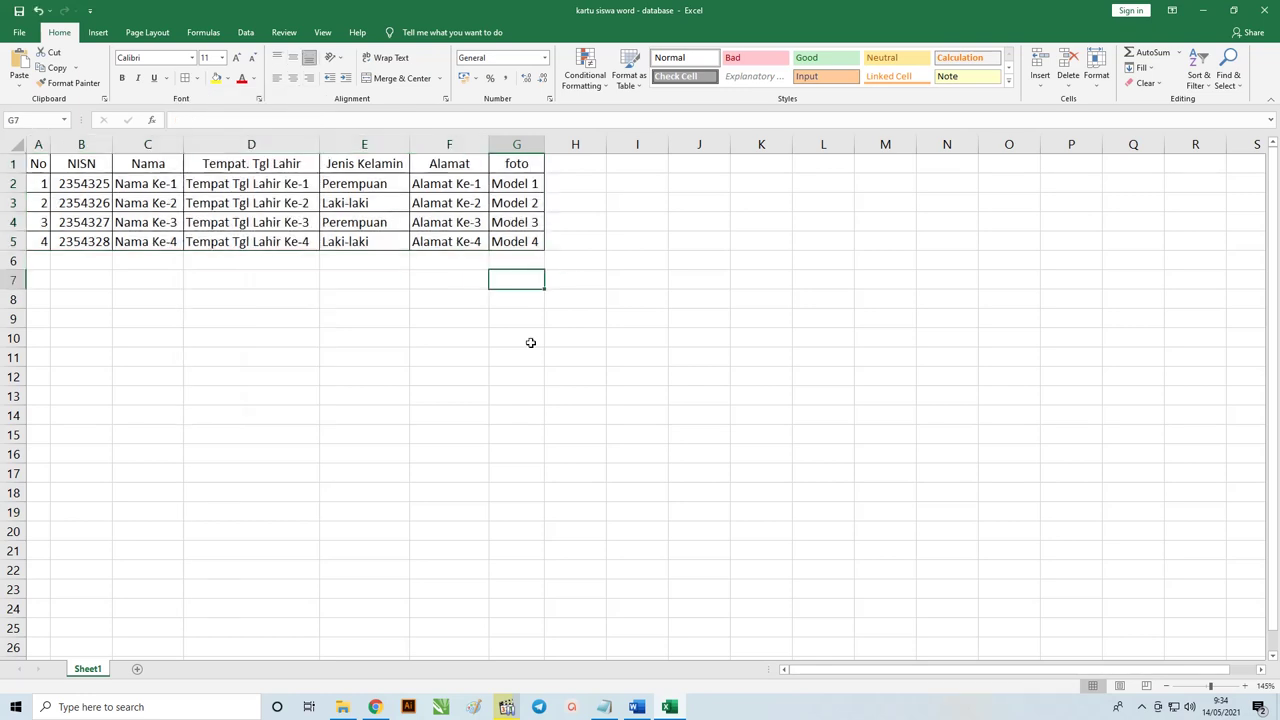
Review the header cells No through foto and the data rows B2:G5, then close the workbook.
{"action": "left_click", "coordinate": [40, 164]}
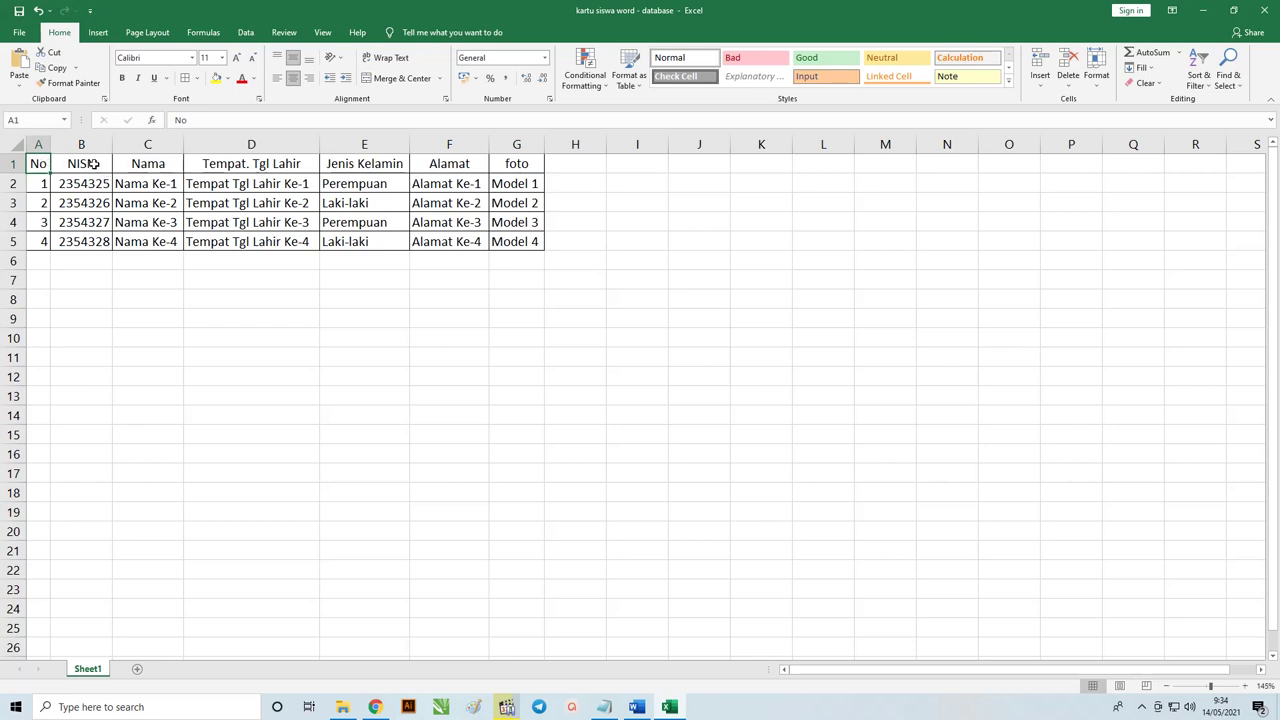
{"action": "left_click", "coordinate": [148, 163]}
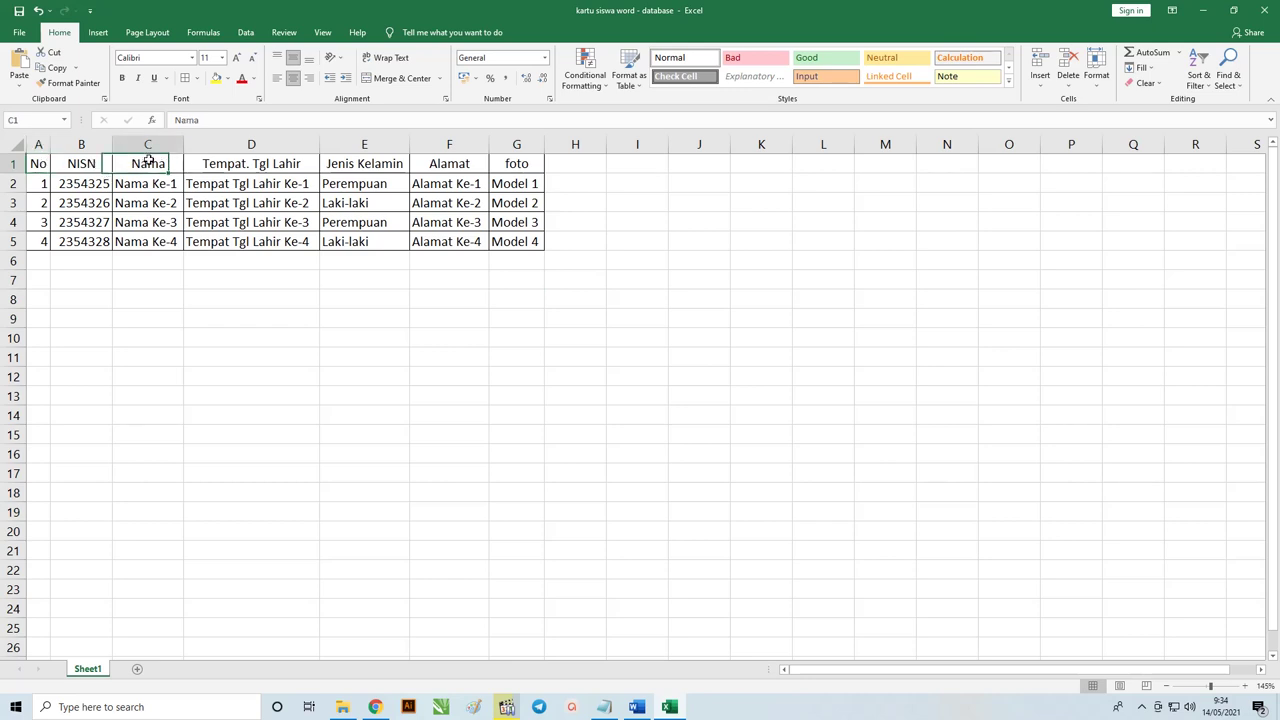
{"action": "left_click", "coordinate": [251, 165]}
{"action": "left_click", "coordinate": [380, 164]}
{"action": "left_click", "coordinate": [449, 163]}
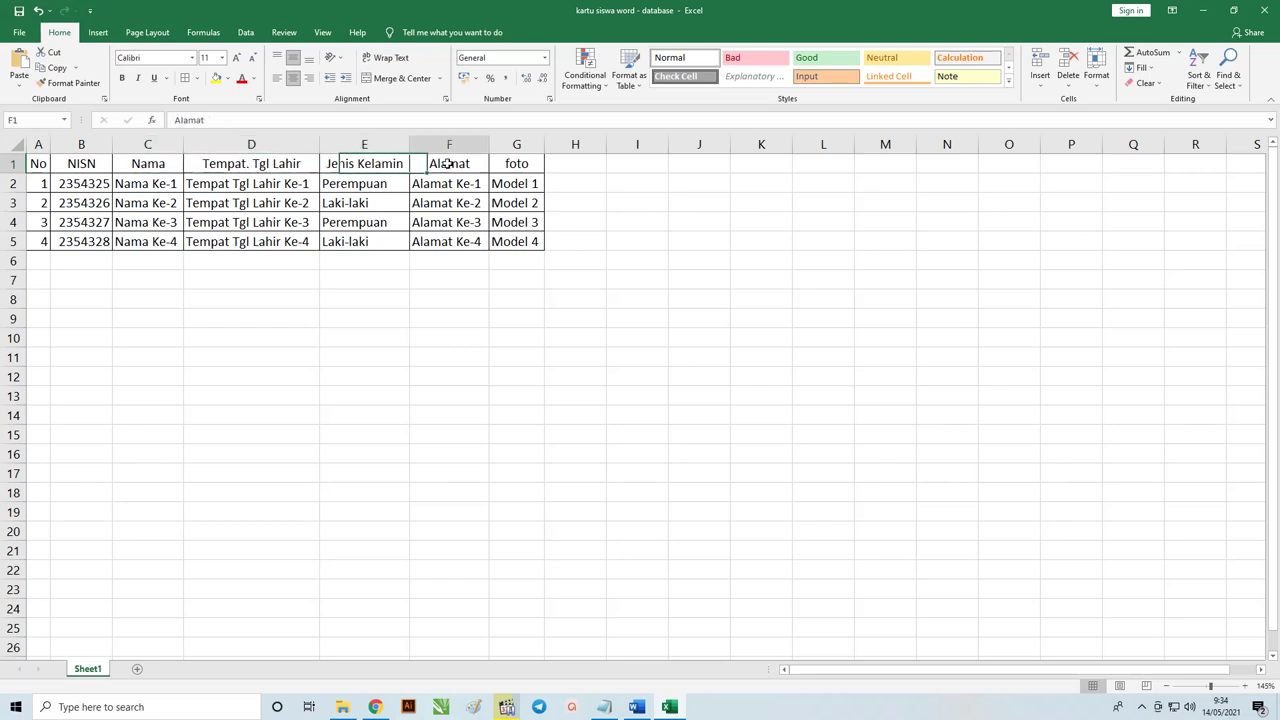
{"action": "left_click", "coordinate": [519, 163]}
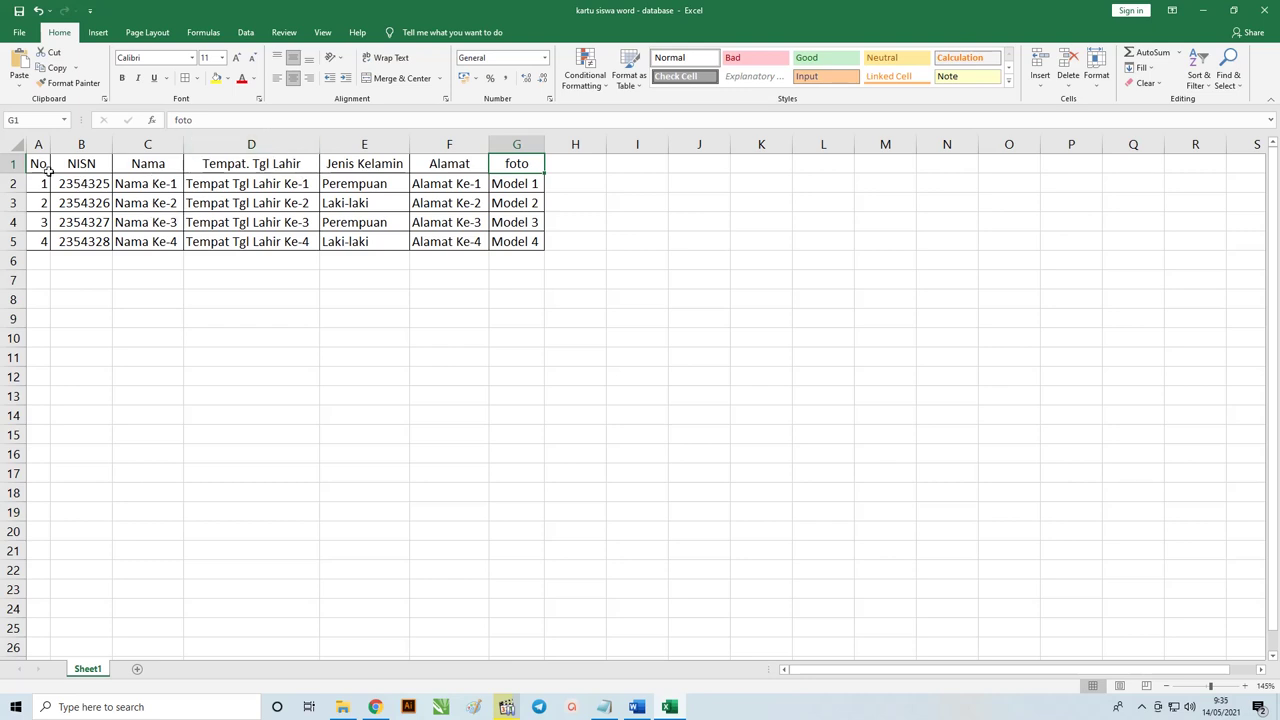
{"action": "mouse_move", "coordinate": [48, 172]}
{"action": "left_mouse_down"}
{"action": "mouse_move", "coordinate": [523, 168]}
{"action": "mouse_move", "coordinate": [523, 243]}
{"action": "left_mouse_up"}
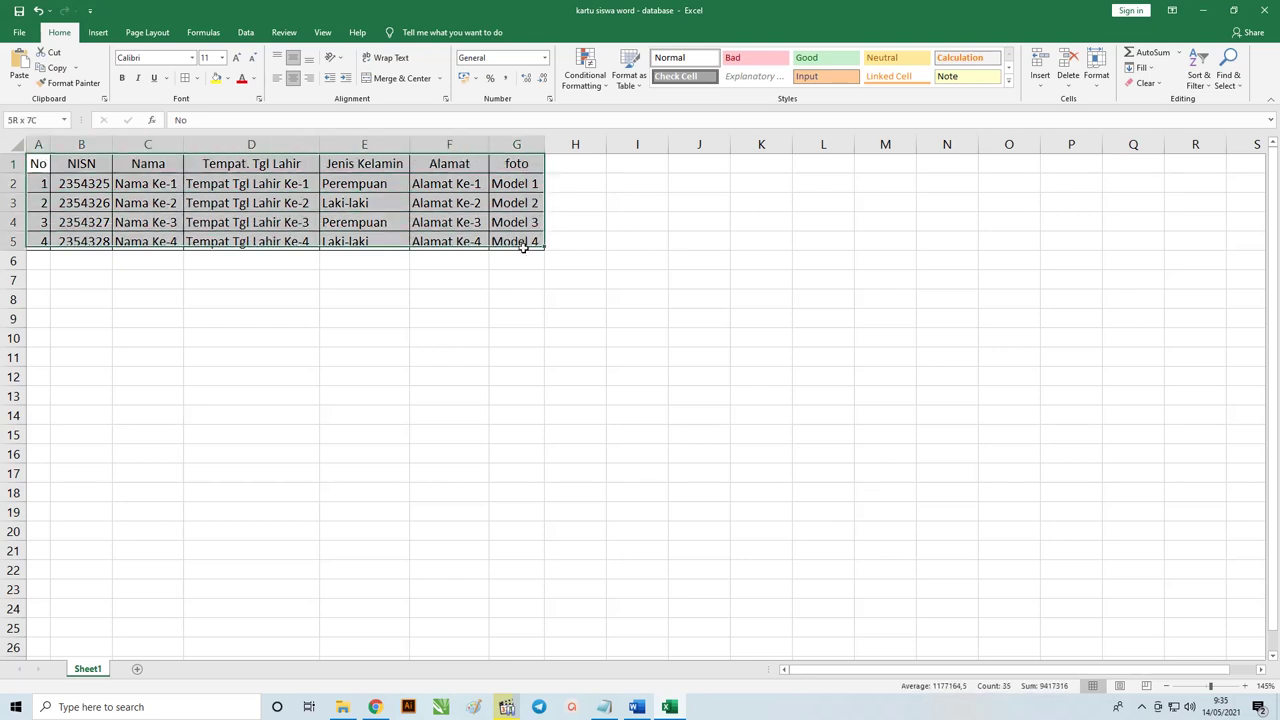
{"action": "left_click", "coordinate": [40, 164]}
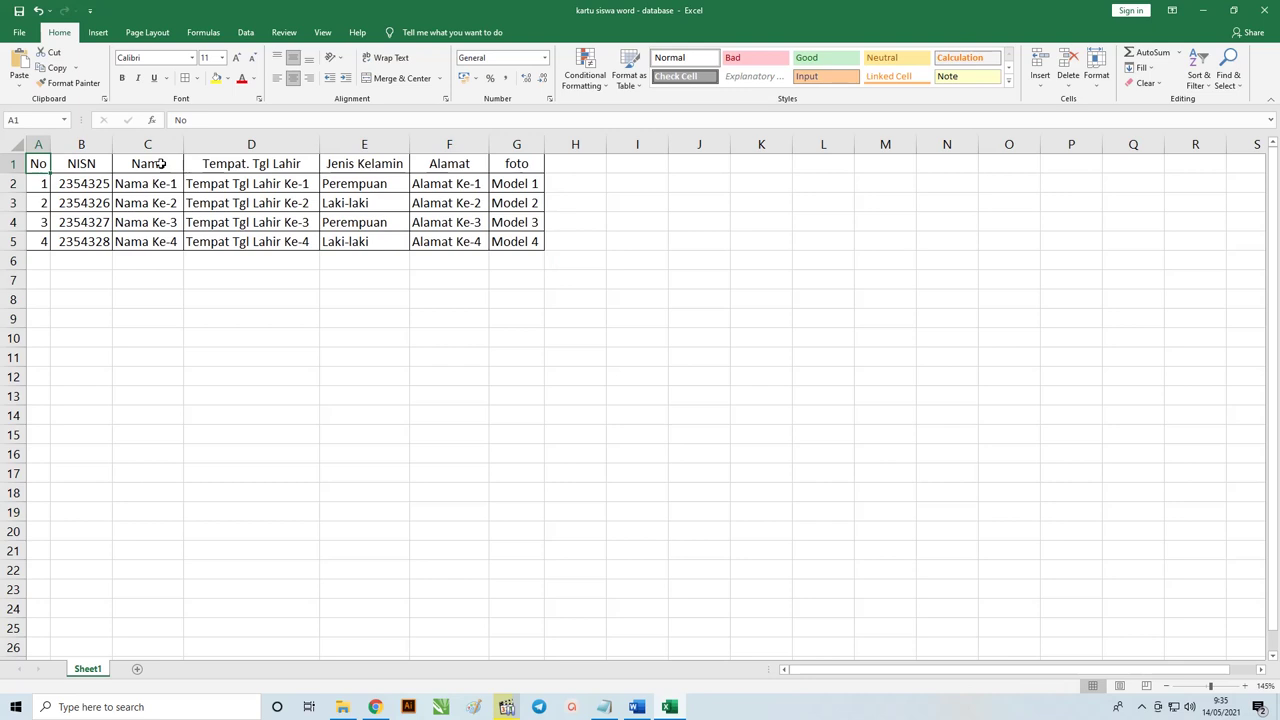
{"action": "left_click", "coordinate": [160, 164]}
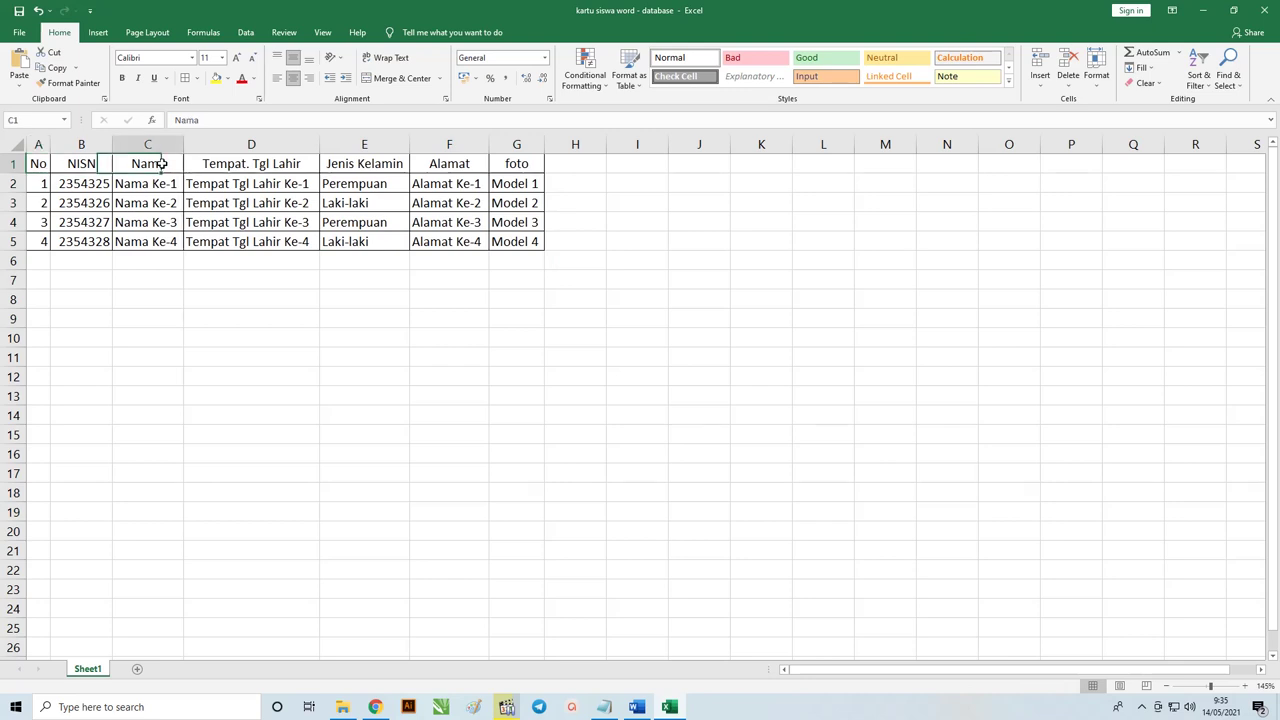
{"action": "left_click", "coordinate": [372, 165]}
{"action": "left_click", "coordinate": [518, 164]}
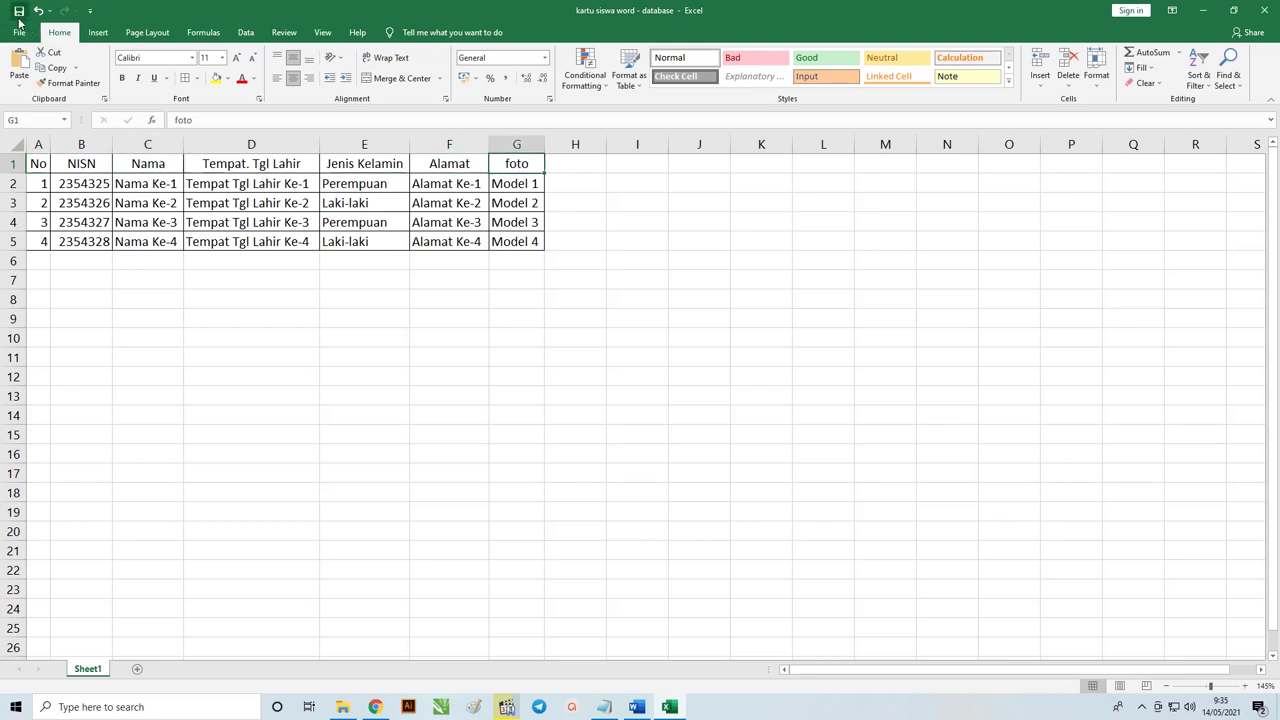
{"action": "left_click_drag", "start_coordinate": [82, 184], "coordinate": [527, 237]}
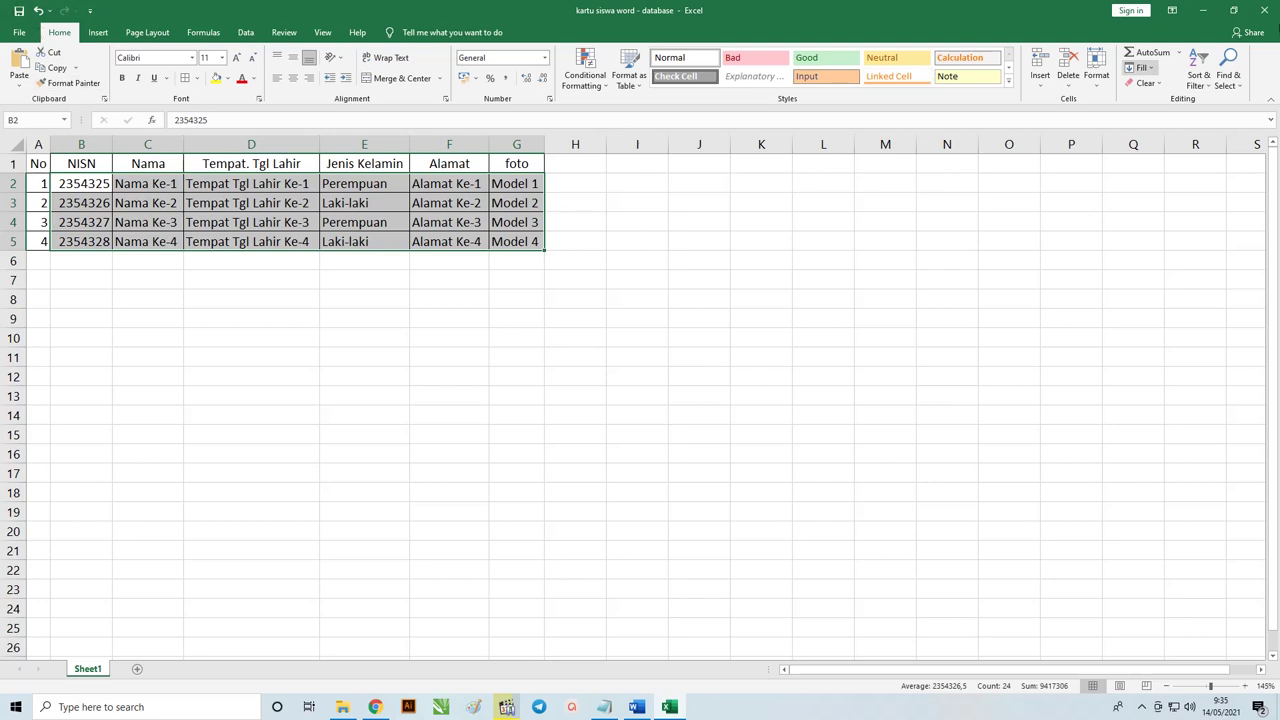
{"action": "left_click", "coordinate": [1272, 8]}
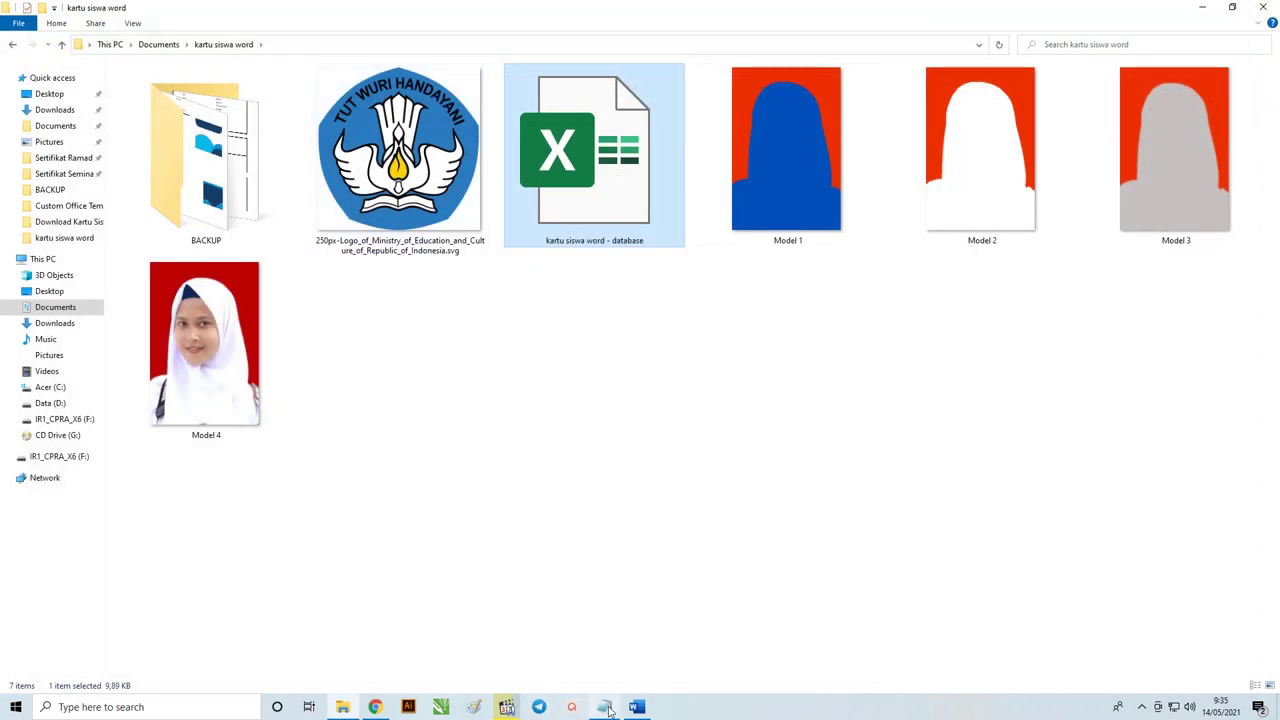
Back in Word, insert a 2-column, 3-row table and drag its bottom row taller.
{"action": "left_click", "coordinate": [637, 707]}
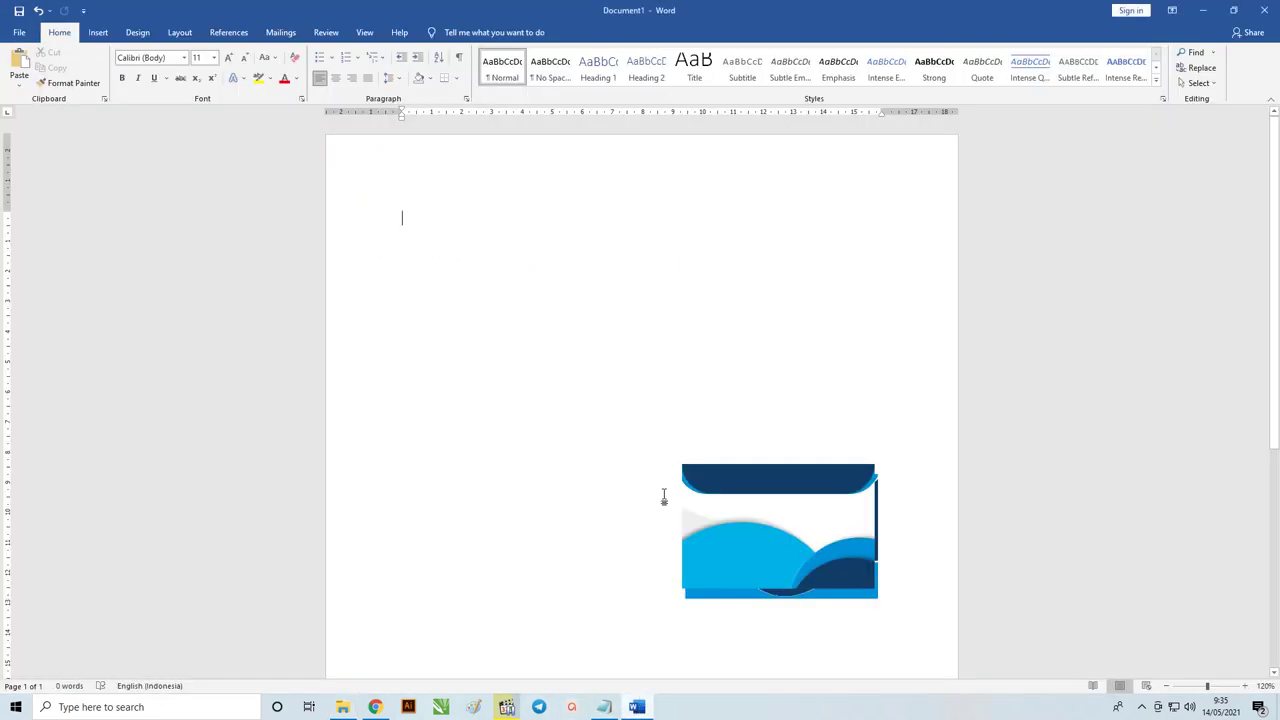
{"action": "key", "text": "alt+Tab"}
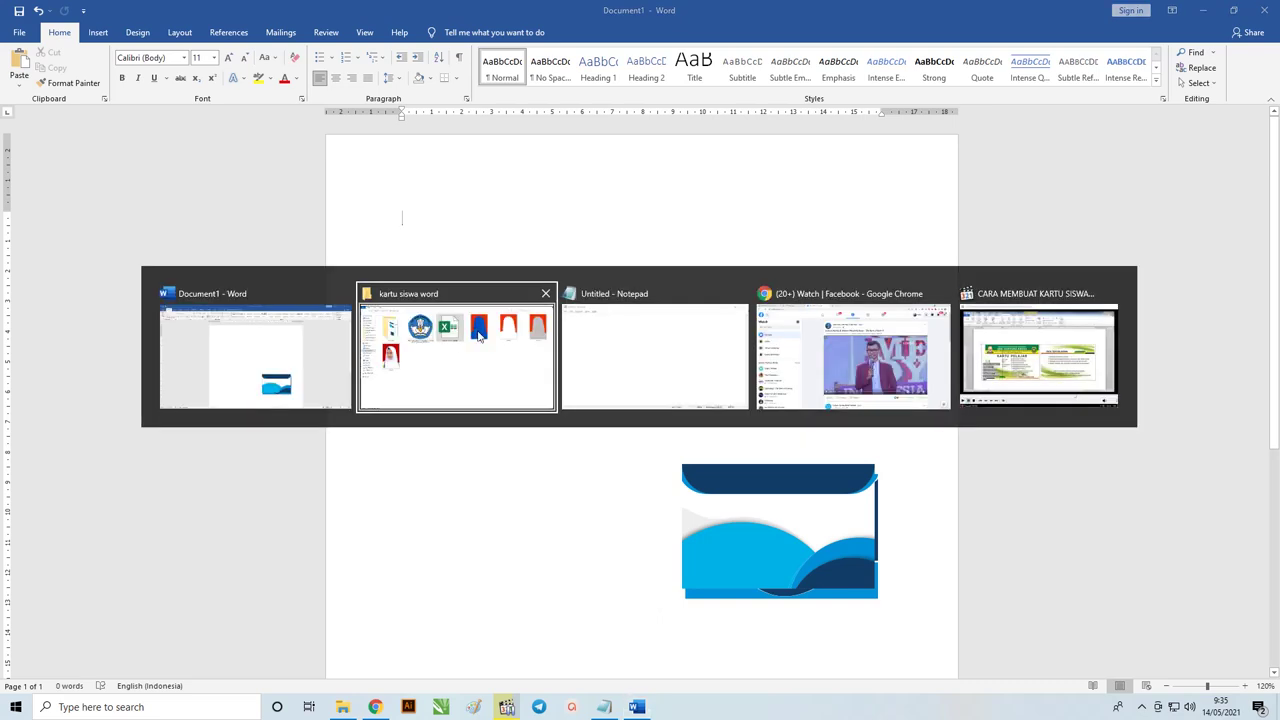
{"action": "left_click", "coordinate": [481, 400]}
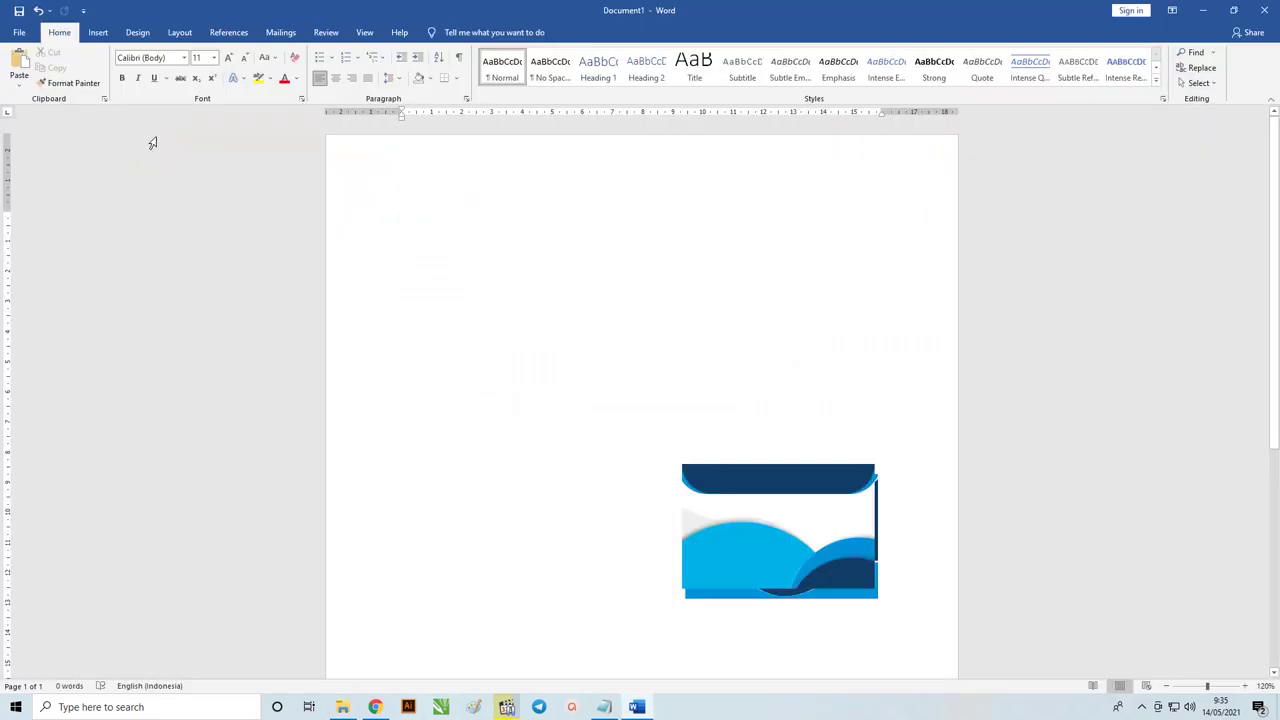
{"action": "left_click", "coordinate": [98, 32]}
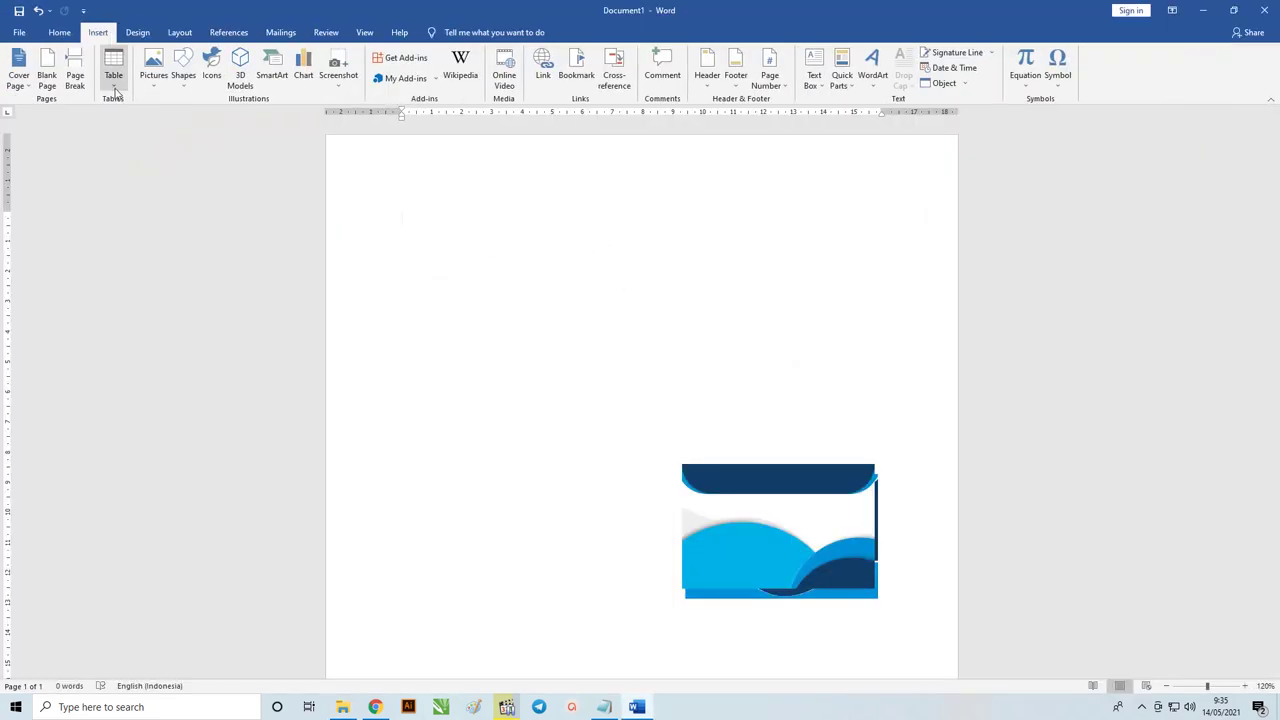
{"action": "left_click", "coordinate": [114, 85]}
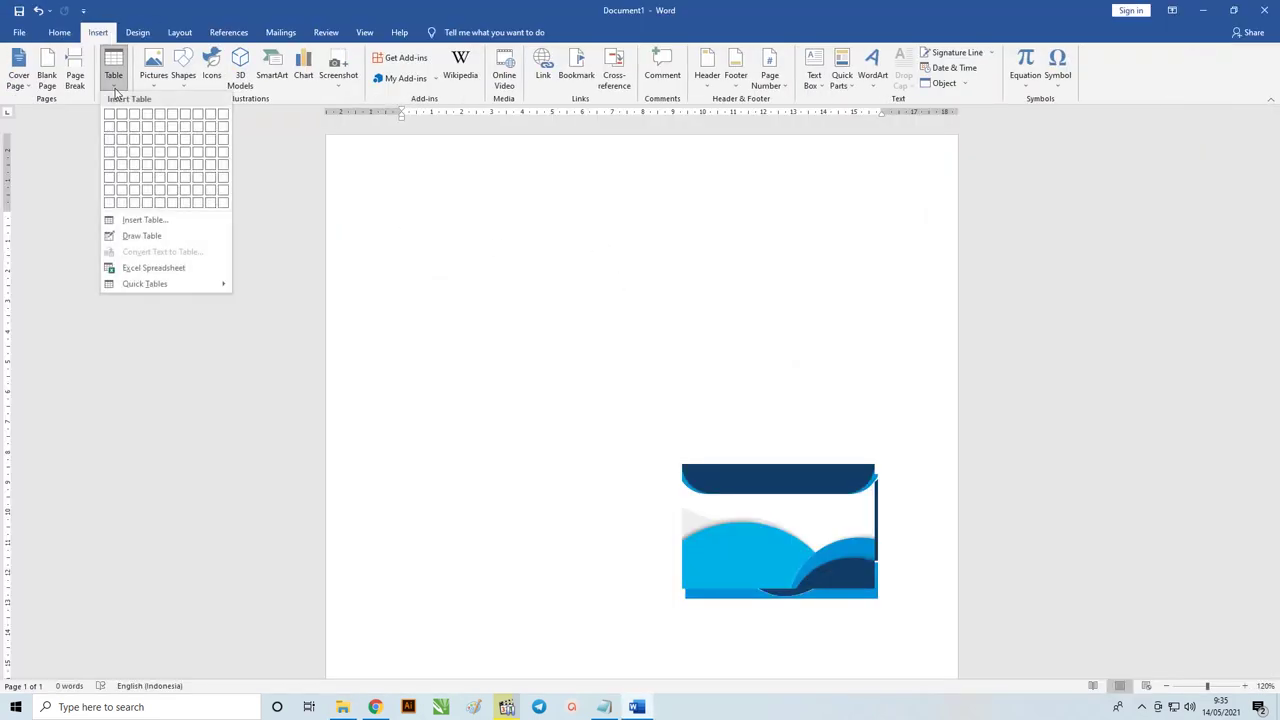
{"action": "left_click", "coordinate": [119, 141]}
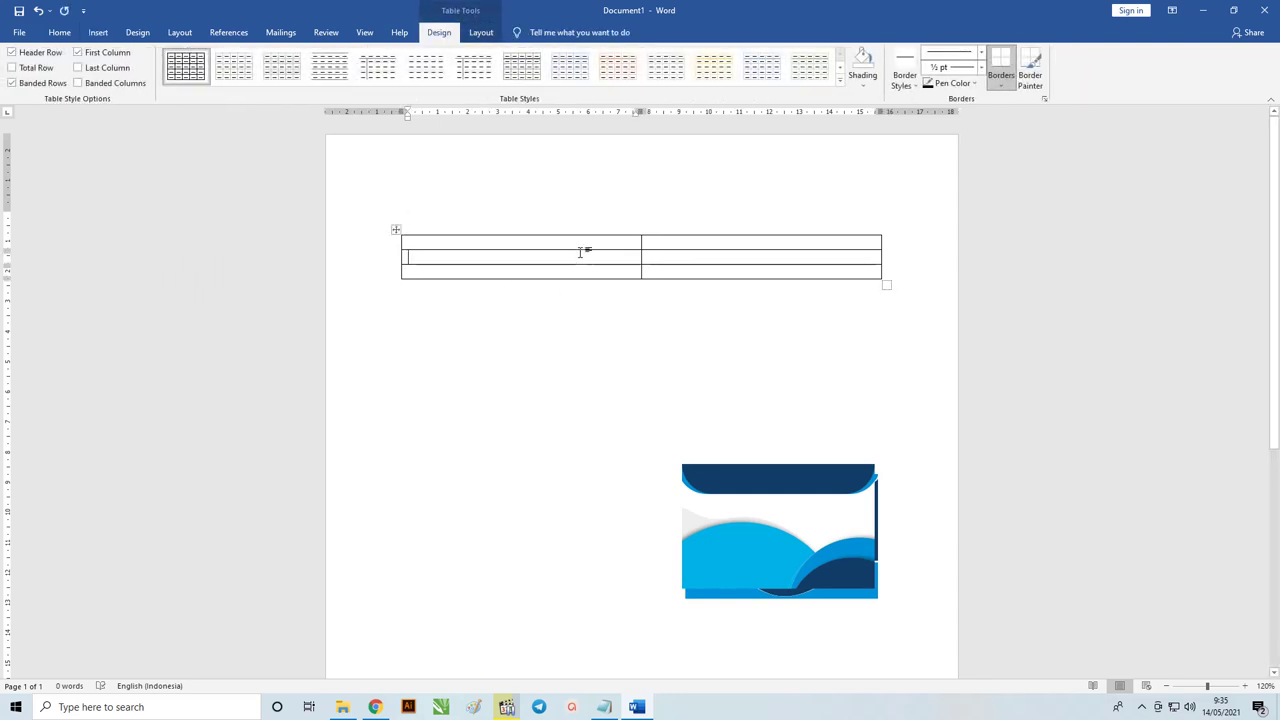
{"action": "left_click_drag", "start_coordinate": [588, 277], "coordinate": [588, 300]}
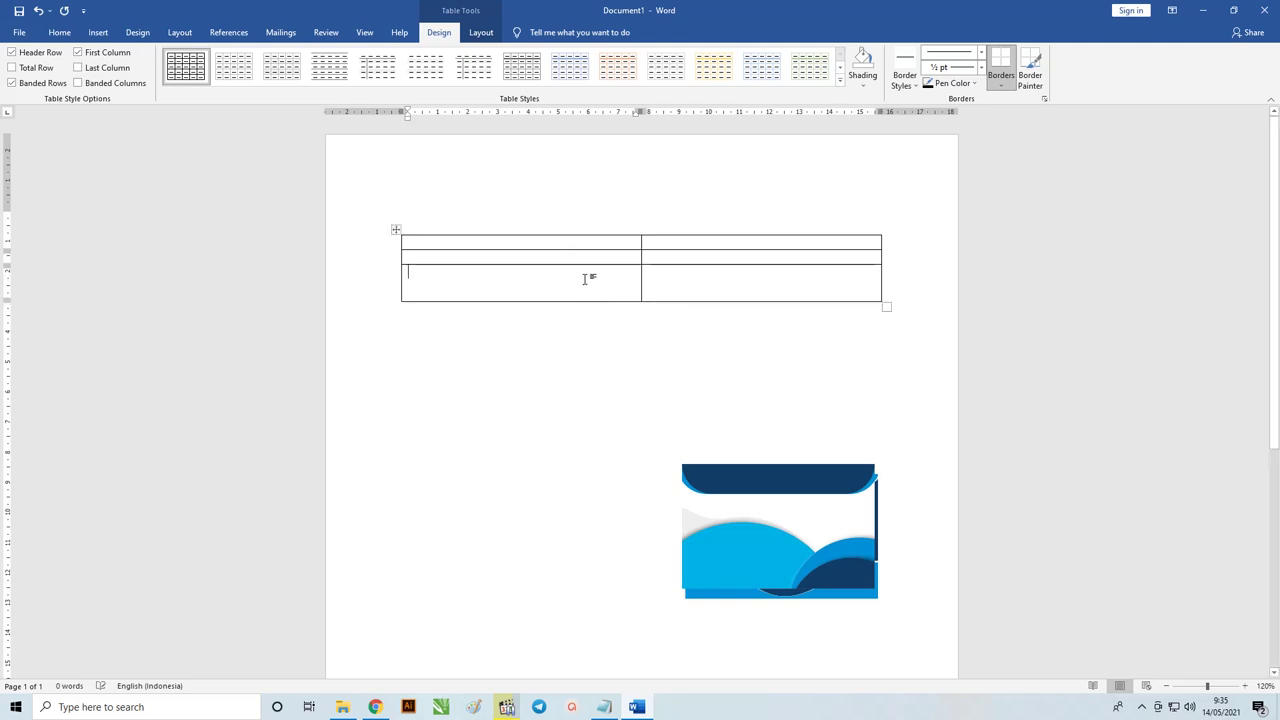
Click into the second-row cells and select the table's first row.
{"action": "left_click", "coordinate": [686, 285]}
{"action": "left_click", "coordinate": [692, 258]}
{"action": "left_click_drag", "start_coordinate": [716, 241], "coordinate": [522, 236]}
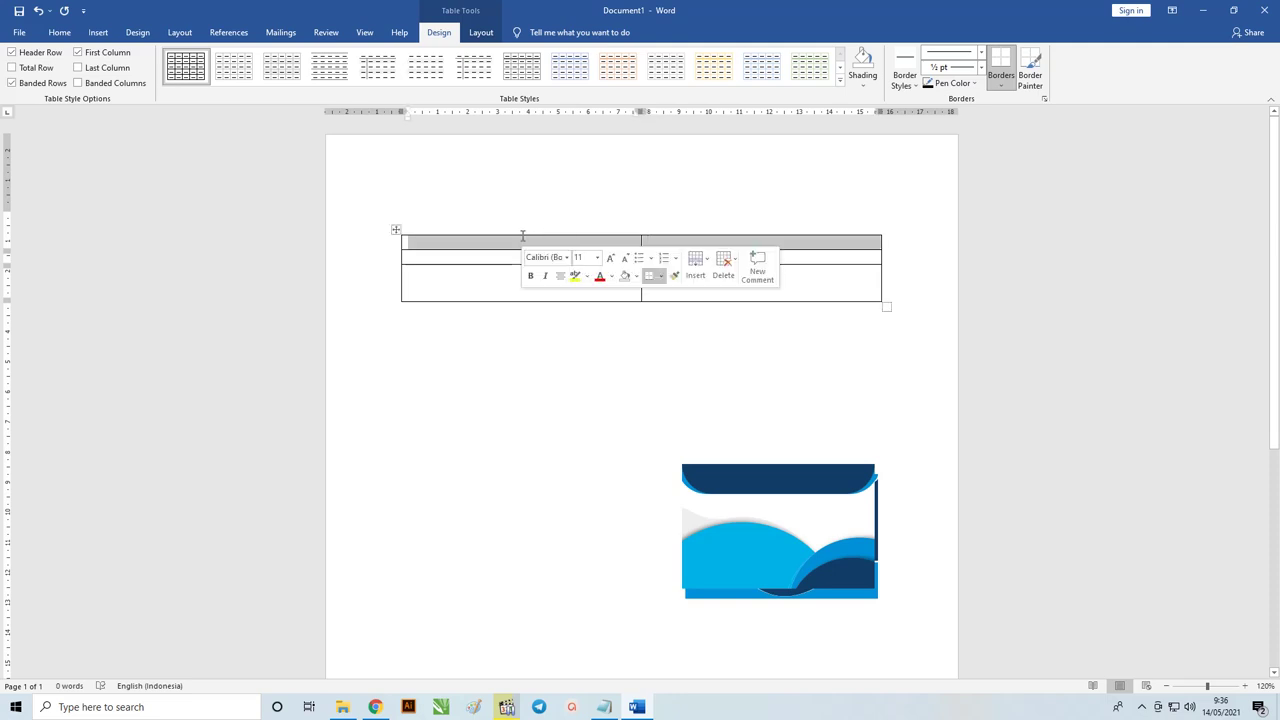
{"action": "left_click", "coordinate": [432, 258]}
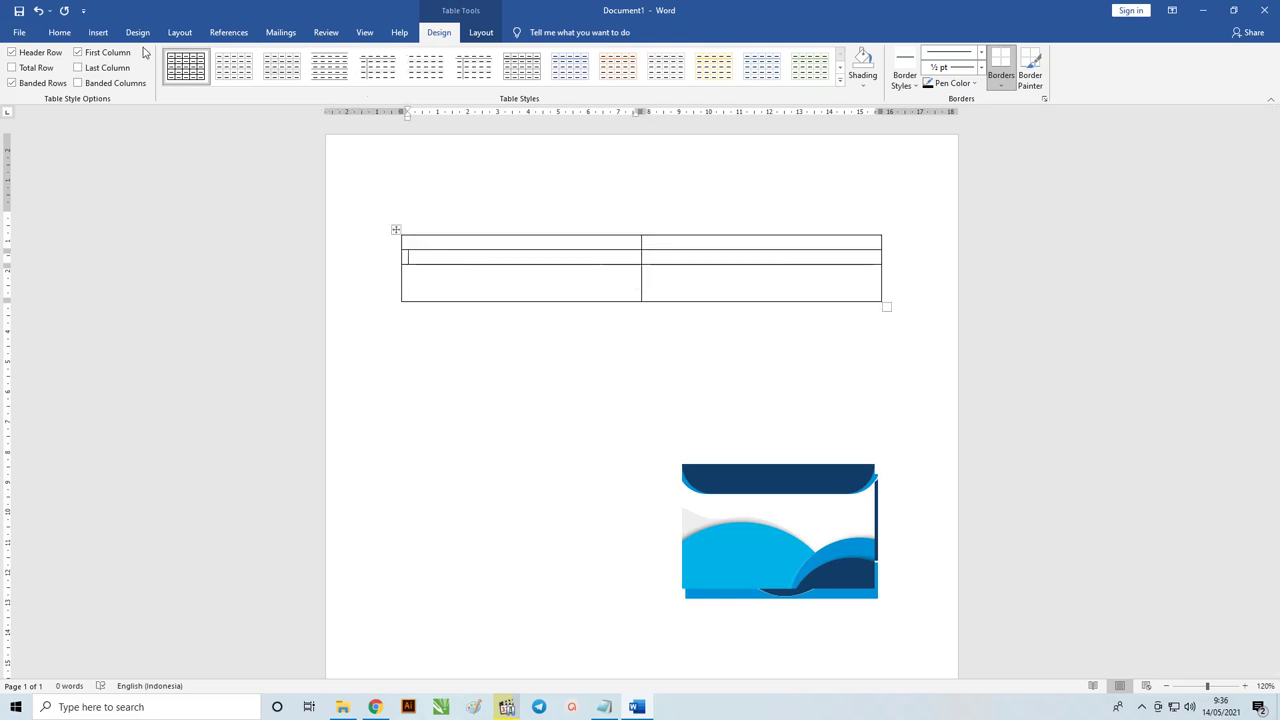
{"action": "left_click", "coordinate": [281, 32]}
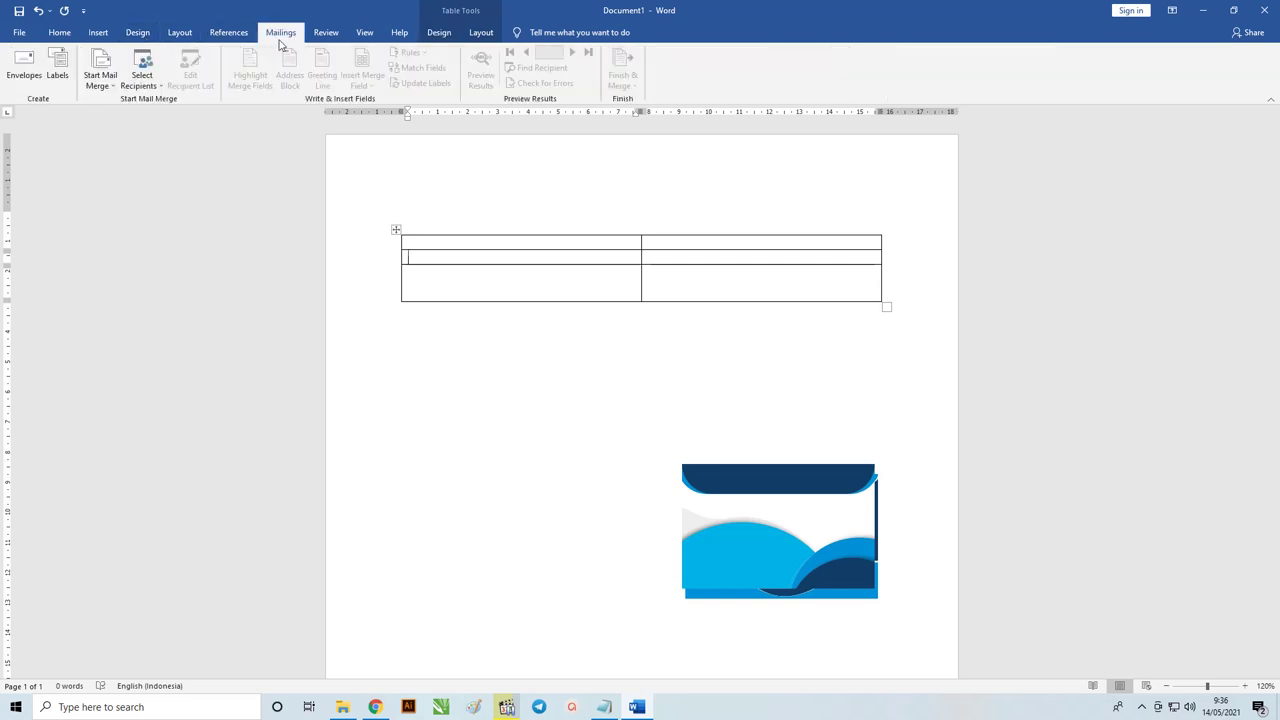
Use Sheet1$ of the existing 'kartu siswa word - database' workbook as the mail merge recipient list.
{"action": "left_click", "coordinate": [150, 85]}
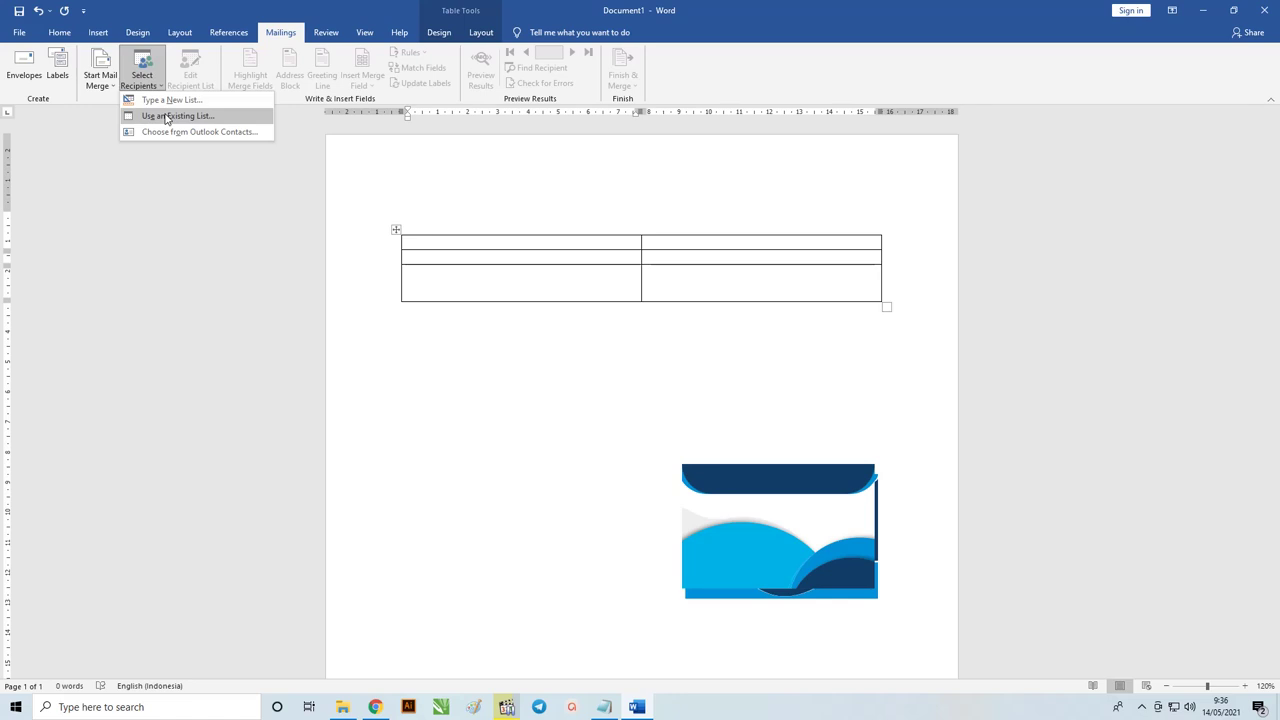
{"action": "left_click", "coordinate": [166, 117]}
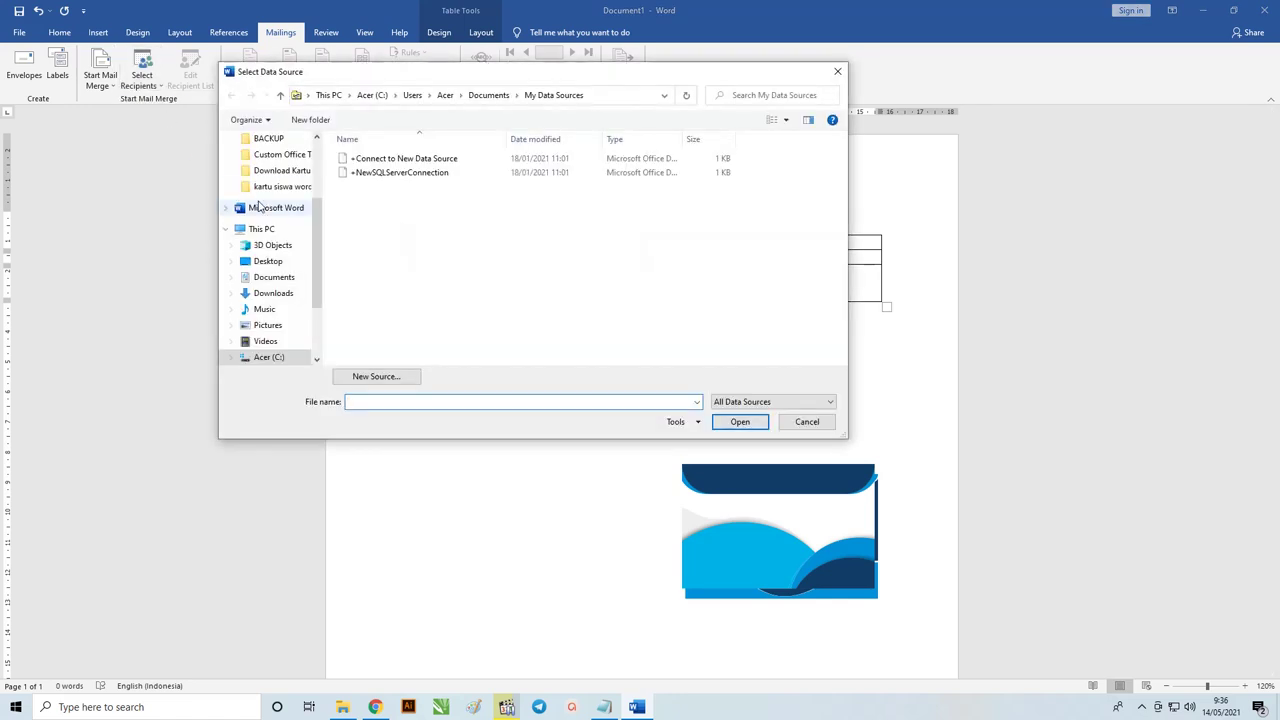
{"action": "scroll", "coordinate": [300, 225], "scroll_direction": "up", "scroll_amount": 1}
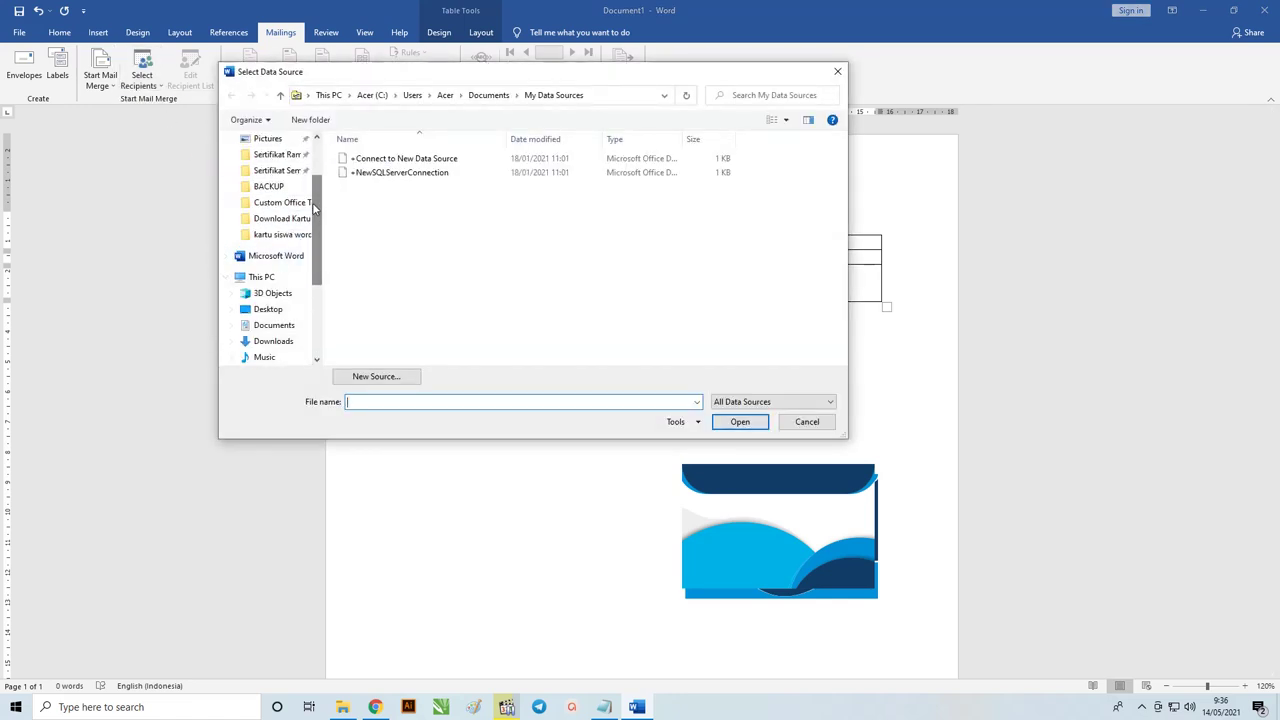
{"action": "left_click", "coordinate": [300, 234]}
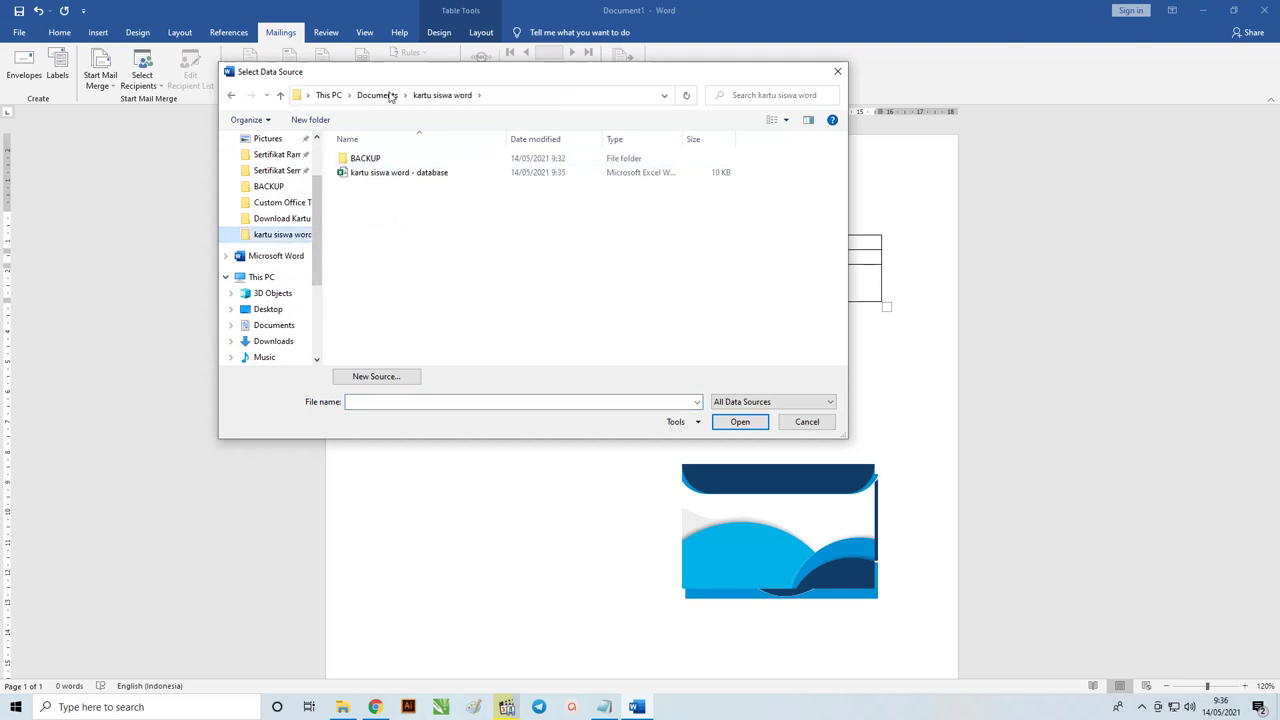
{"action": "left_click_drag", "start_coordinate": [388, 77], "coordinate": [368, 81]}
{"action": "left_click", "coordinate": [360, 178]}
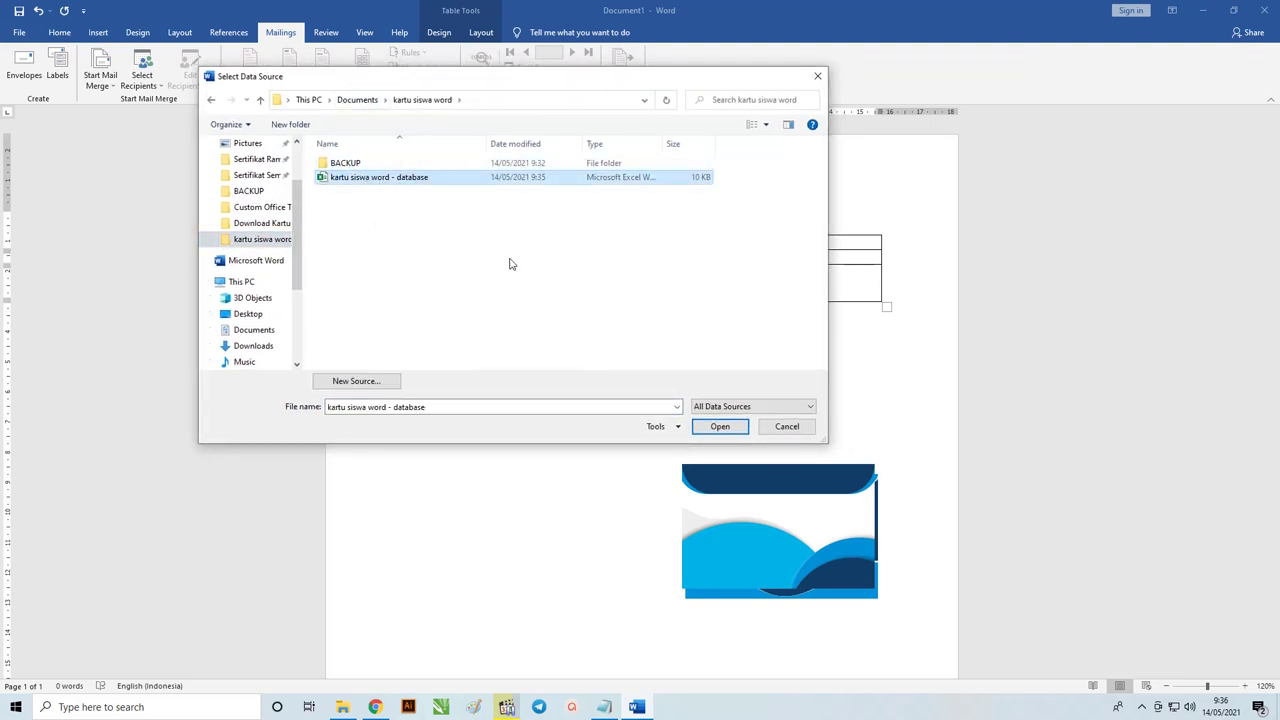
{"action": "left_click", "coordinate": [716, 422]}
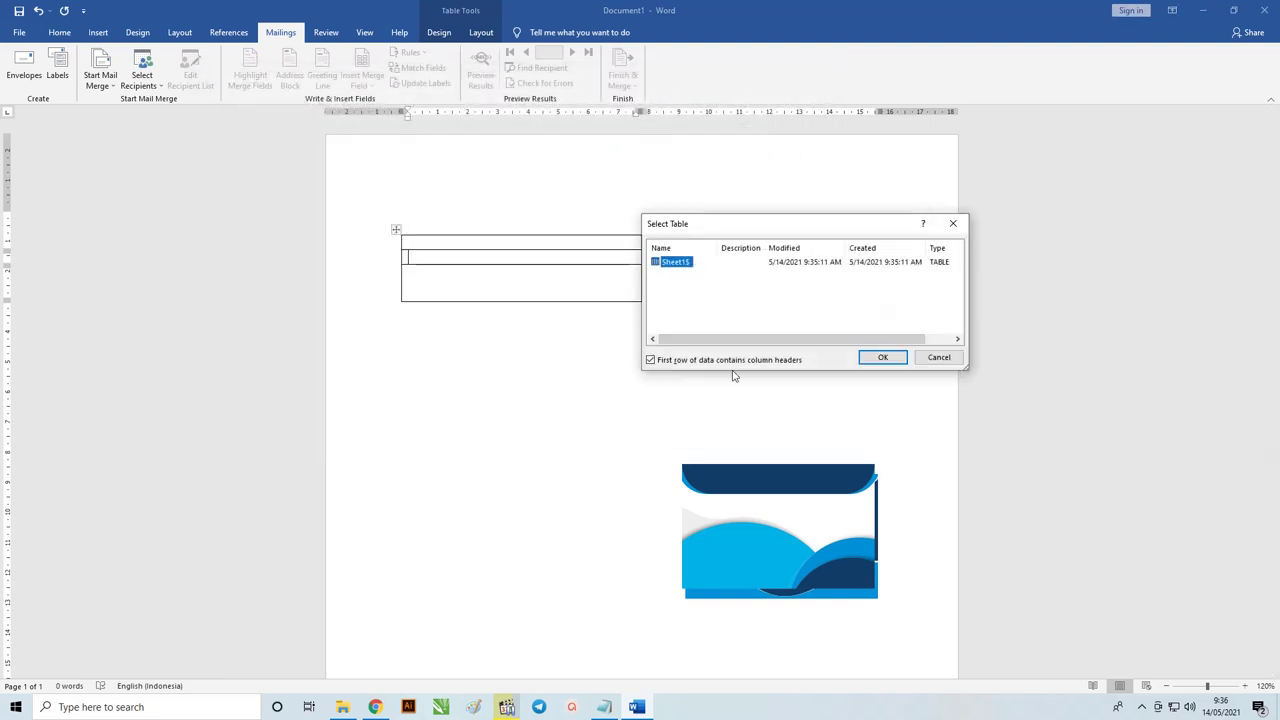
{"action": "left_click_drag", "start_coordinate": [739, 223], "coordinate": [660, 218]}
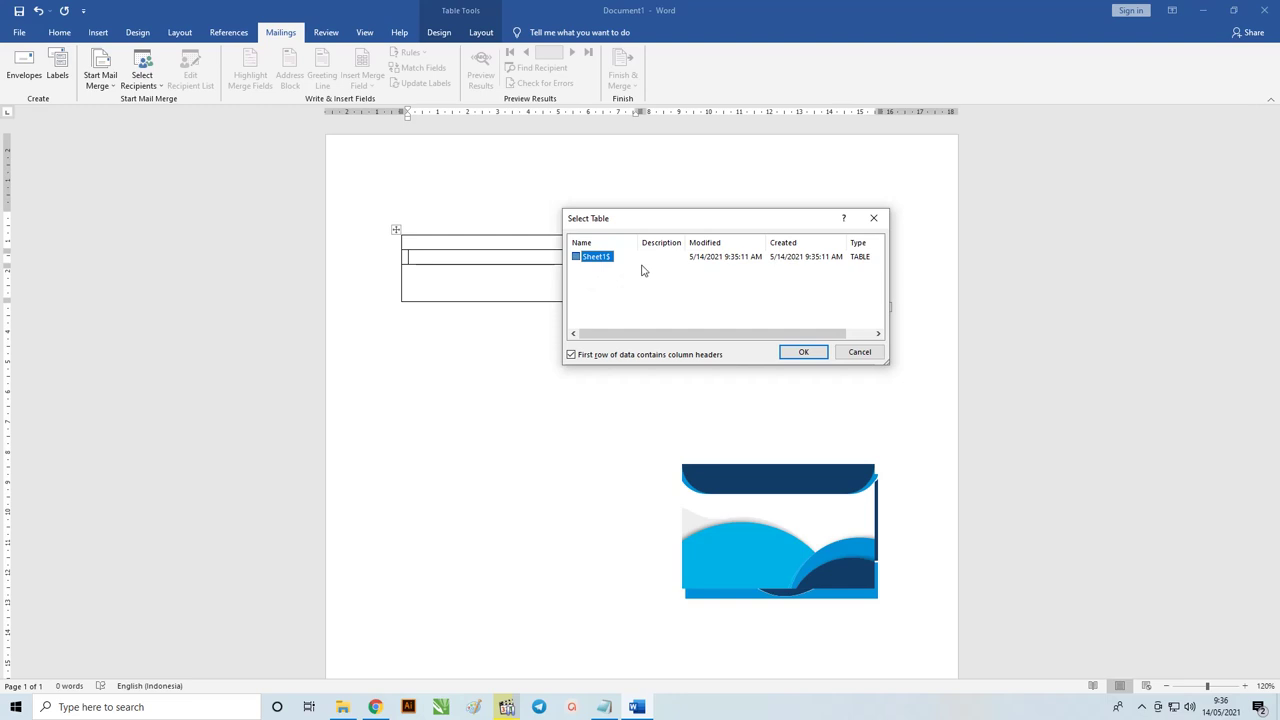
{"action": "left_click", "coordinate": [803, 354]}
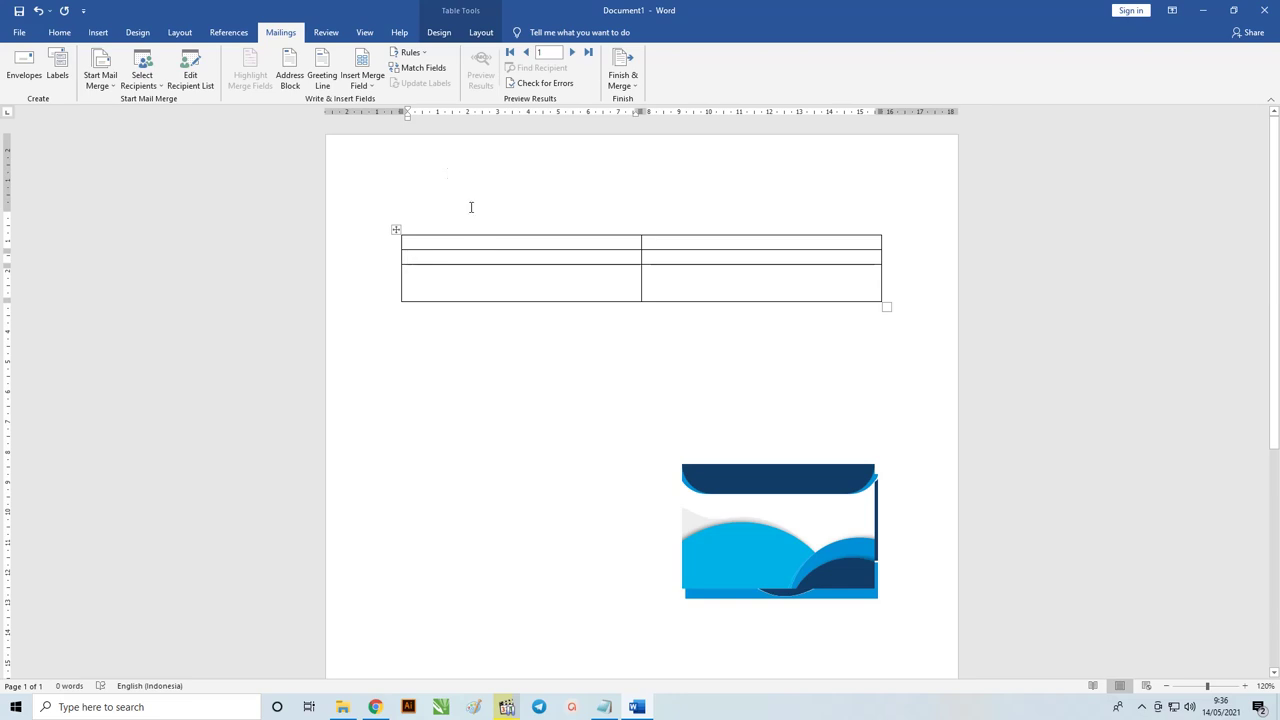
Insert the No merge field into the left cell of the table's second row.
{"action": "left_click", "coordinate": [366, 87]}
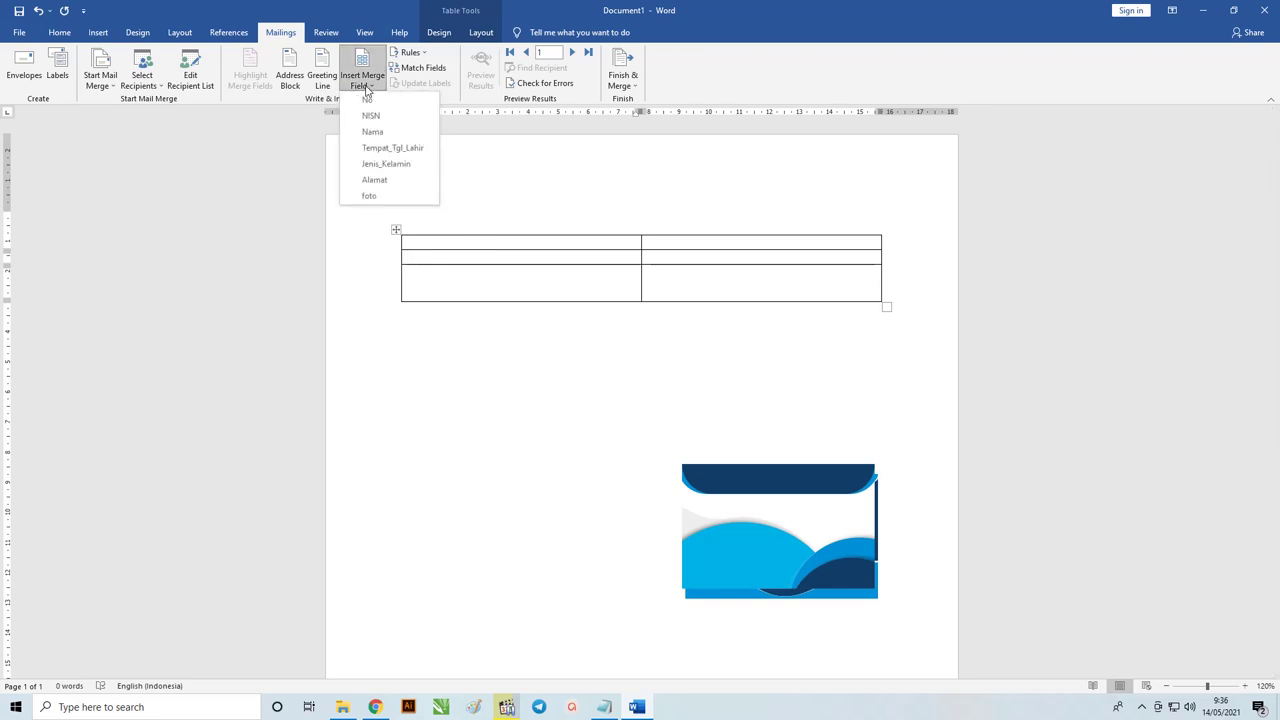
{"action": "left_click", "coordinate": [470, 262]}
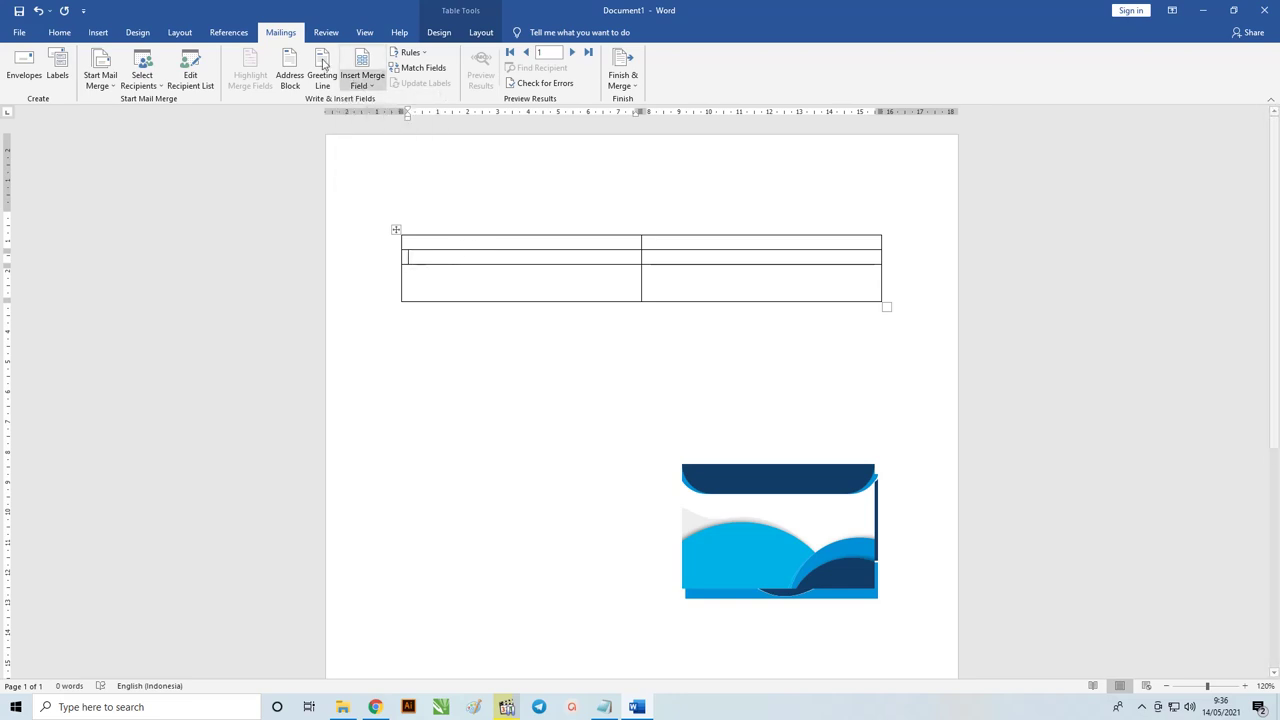
{"action": "left_click", "coordinate": [372, 87]}
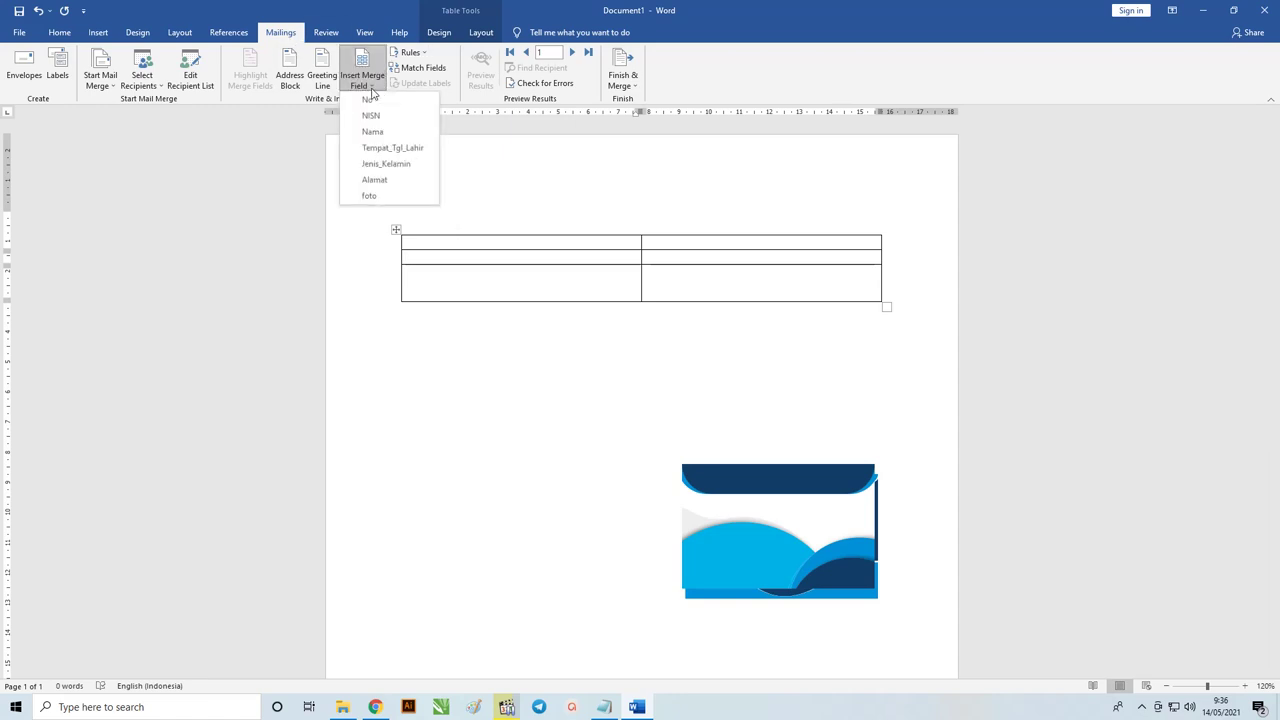
{"action": "left_click", "coordinate": [375, 101]}
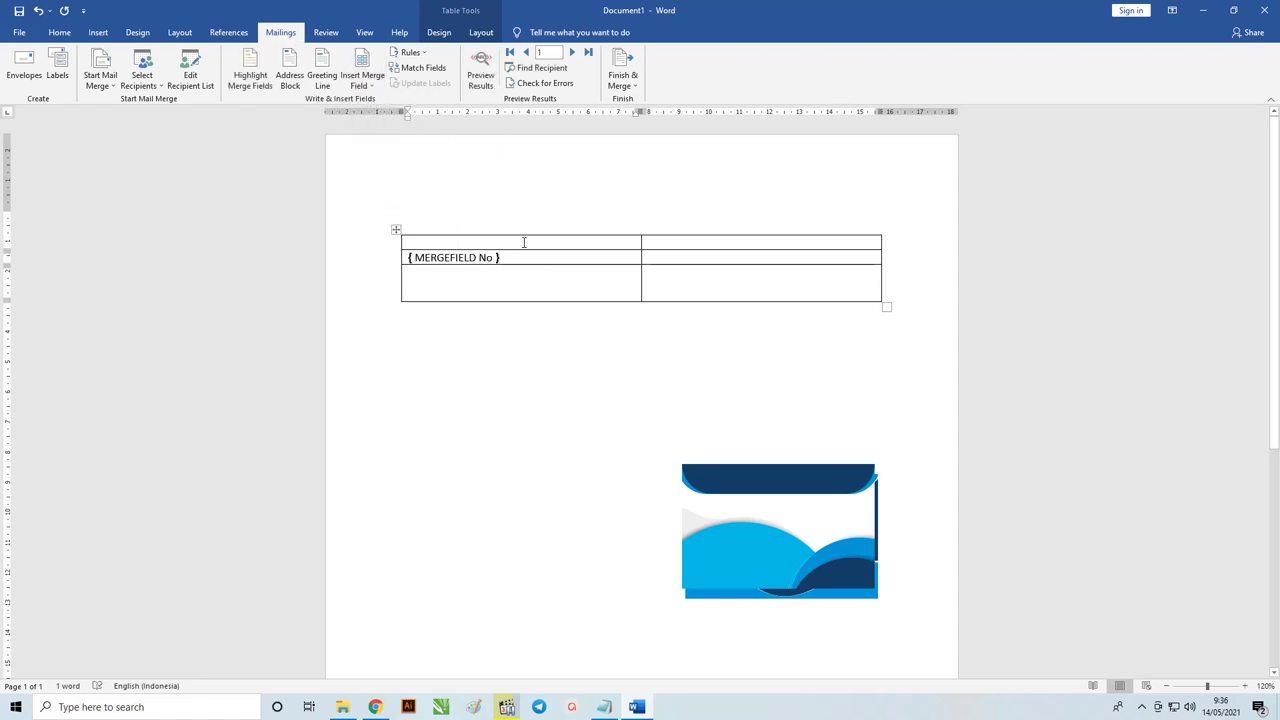
Turn on Preview Results so the No field shows its merged value.
{"action": "left_click", "coordinate": [484, 70]}
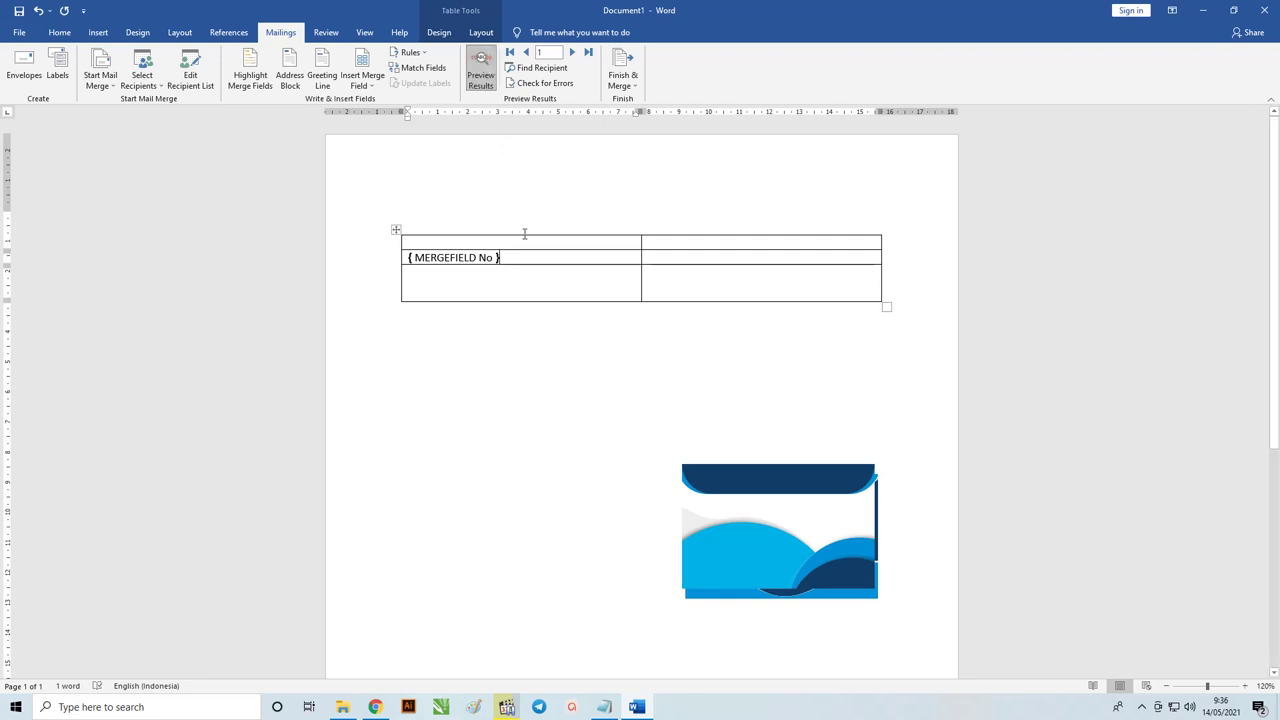
{"action": "double_click", "coordinate": [493, 257]}
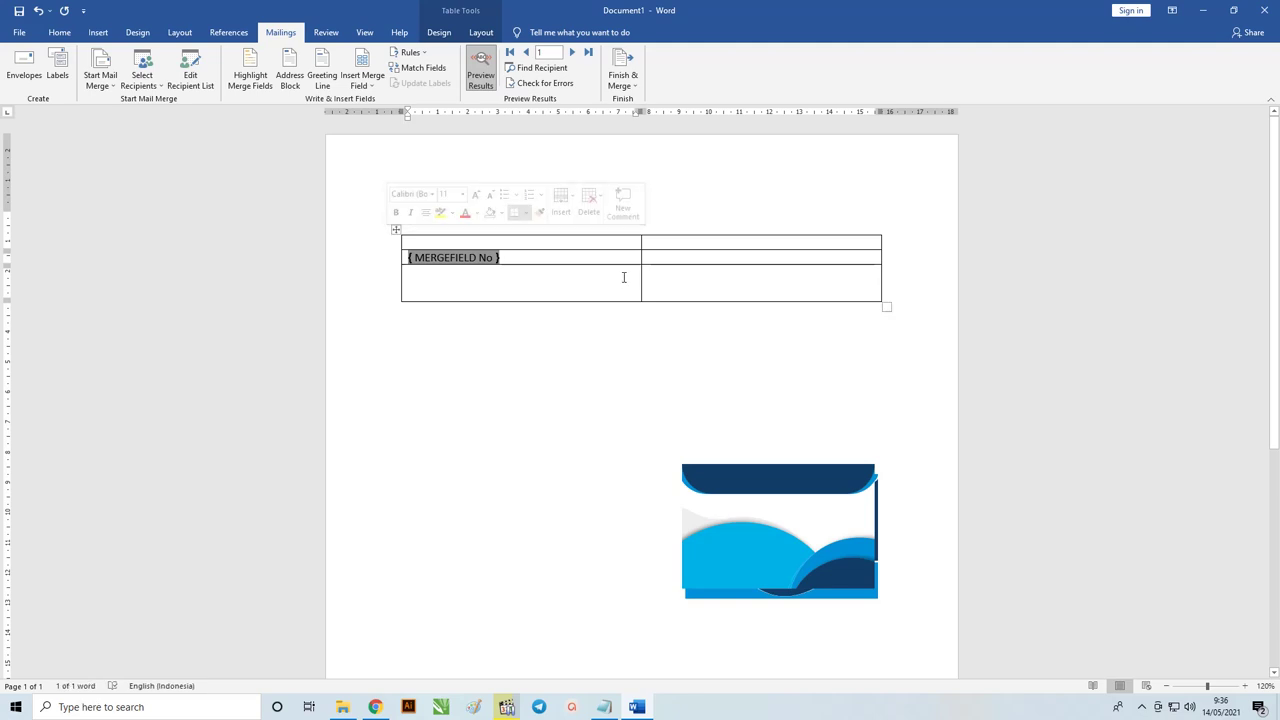
{"action": "key", "text": "alt+F10"}
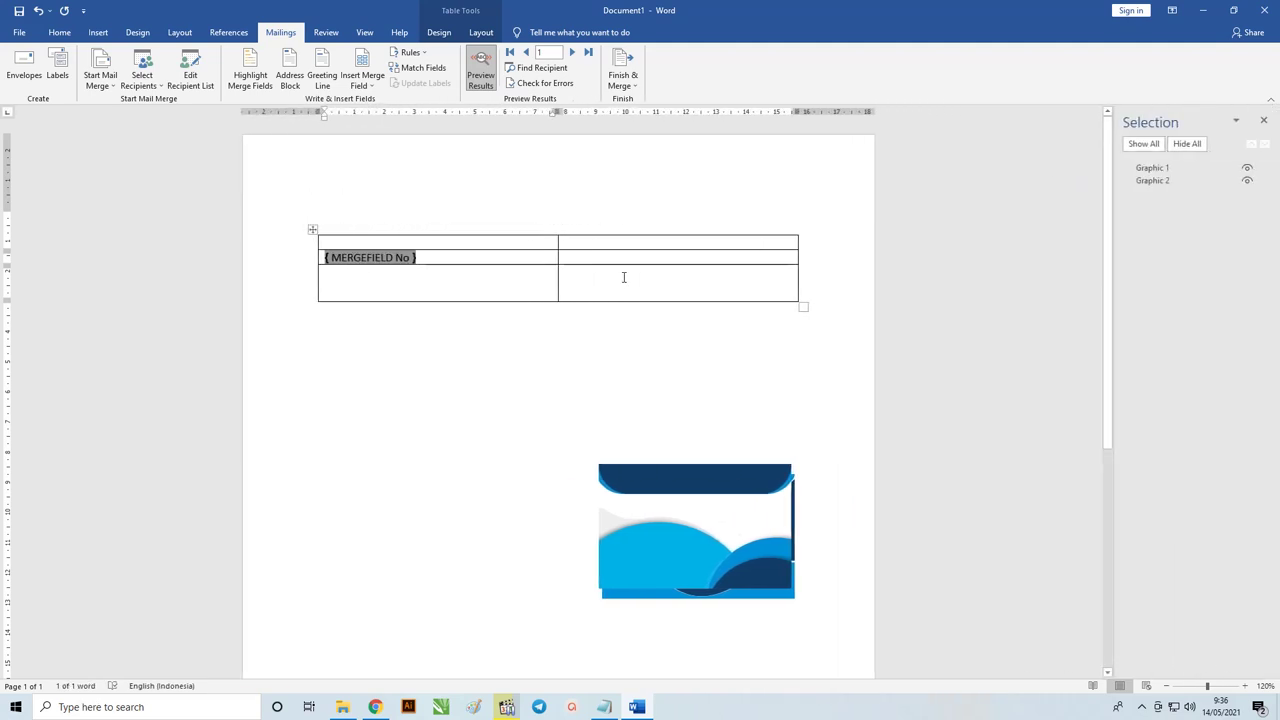
{"action": "key", "text": "alt+F9"}
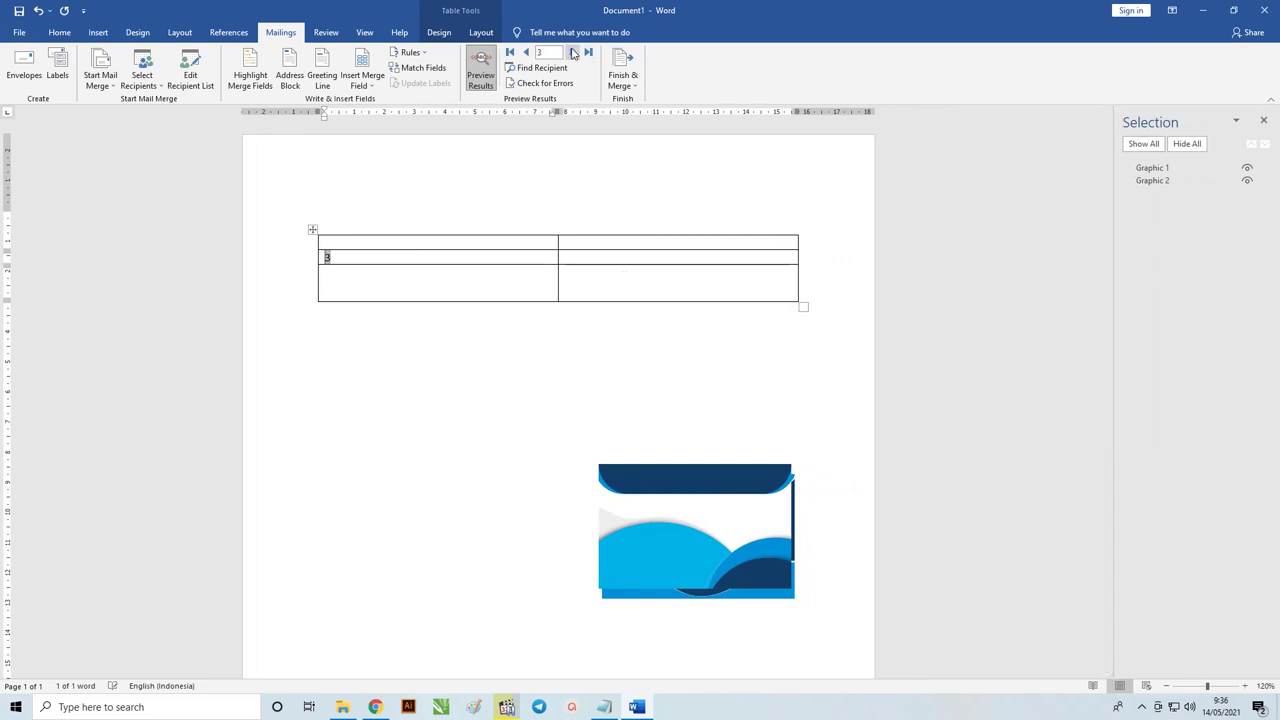
Step back and forth through the student records, ending on record 3.
{"action": "left_click", "coordinate": [573, 53]}
{"action": "left_click", "coordinate": [526, 52]}
{"action": "left_click", "coordinate": [526, 52]}
{"action": "left_click", "coordinate": [526, 52]}
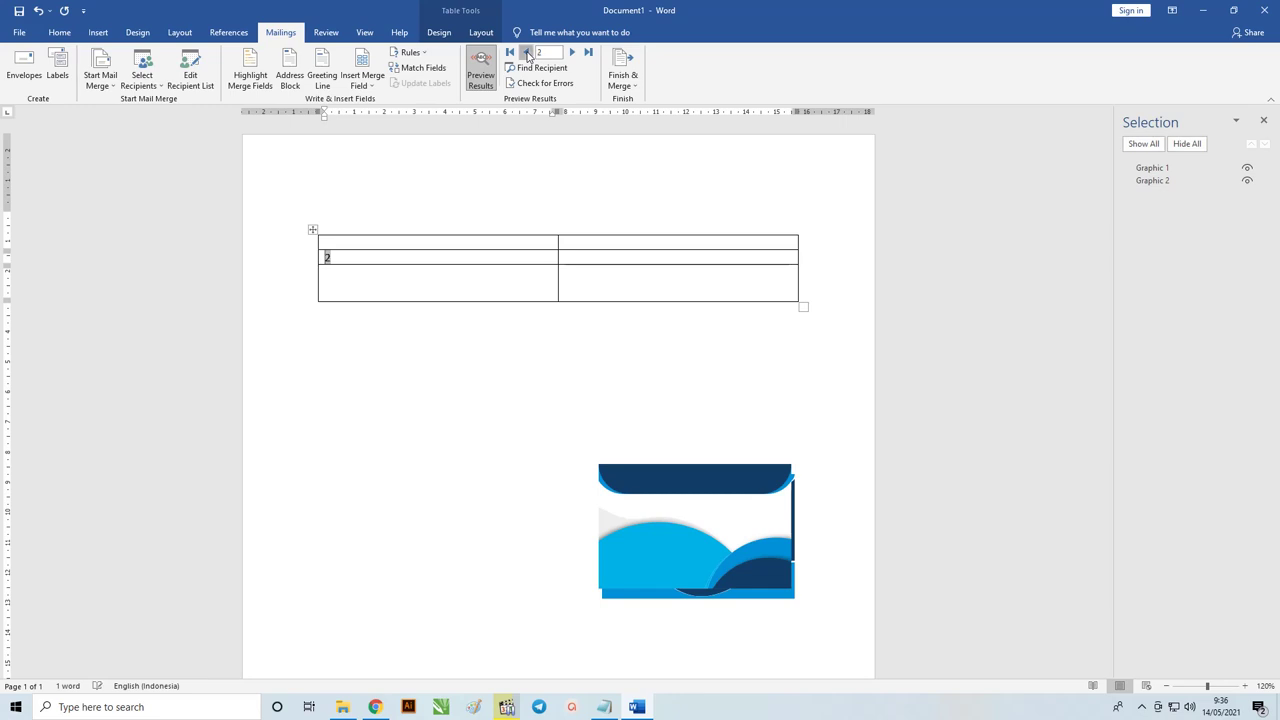
{"action": "left_click", "coordinate": [573, 53]}
{"action": "left_click", "coordinate": [573, 53]}
{"action": "left_click", "coordinate": [527, 53]}
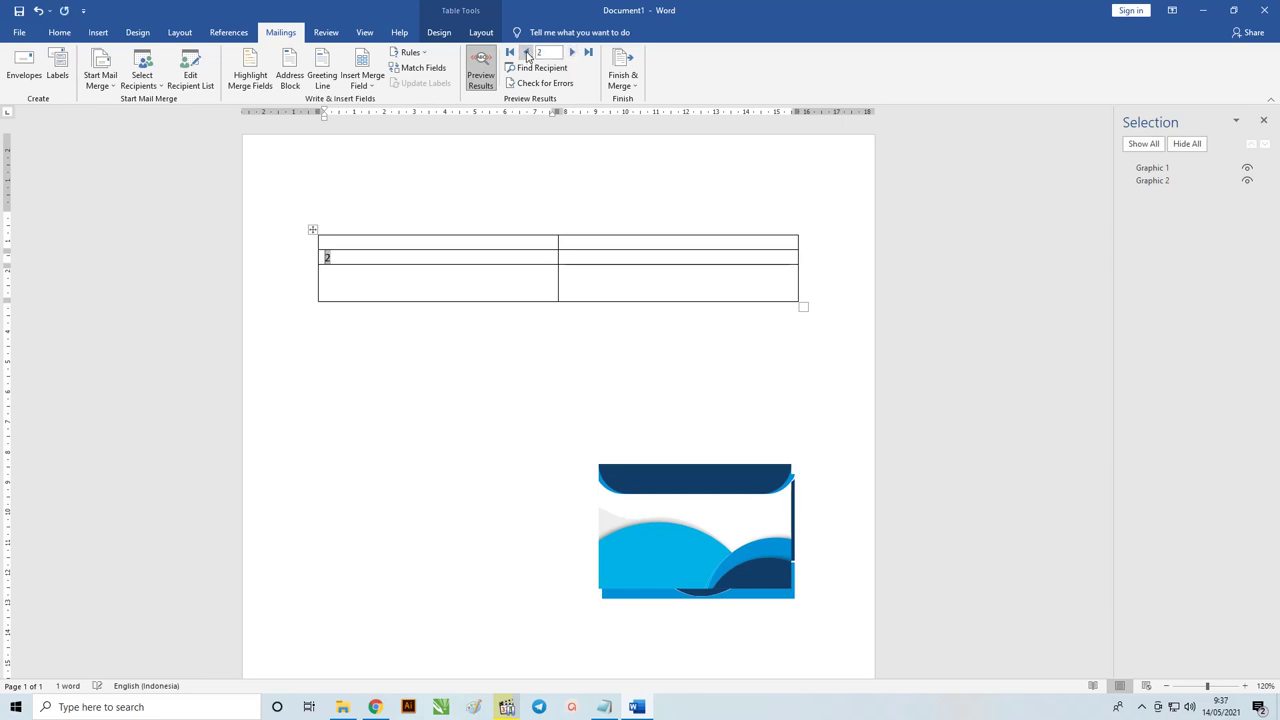
{"action": "left_click", "coordinate": [573, 53]}
{"action": "left_click", "coordinate": [574, 53]}
{"action": "scroll", "coordinate": [443, 355], "scroll_direction": "up", "scroll_amount": 2, "text": "ctrl"}
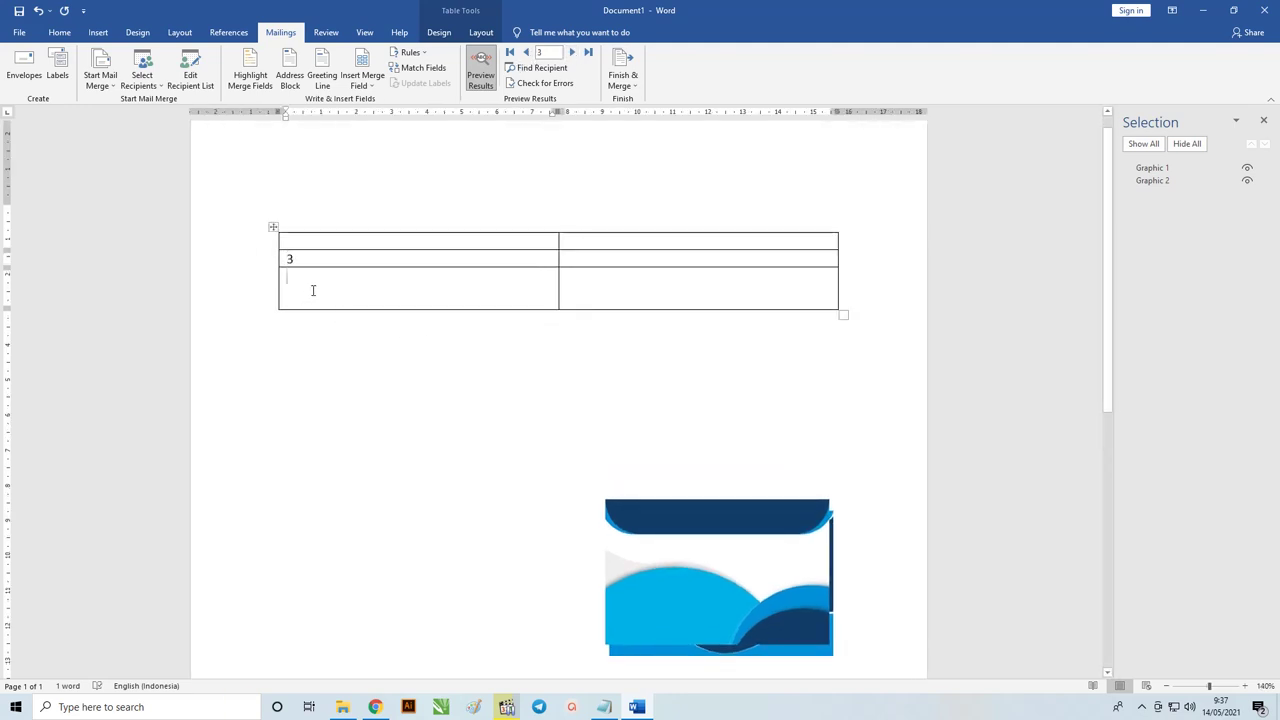
Browse the kartu siswa word folder from the Open screen, then cancel without opening anything.
{"action": "left_click", "coordinate": [22, 33]}
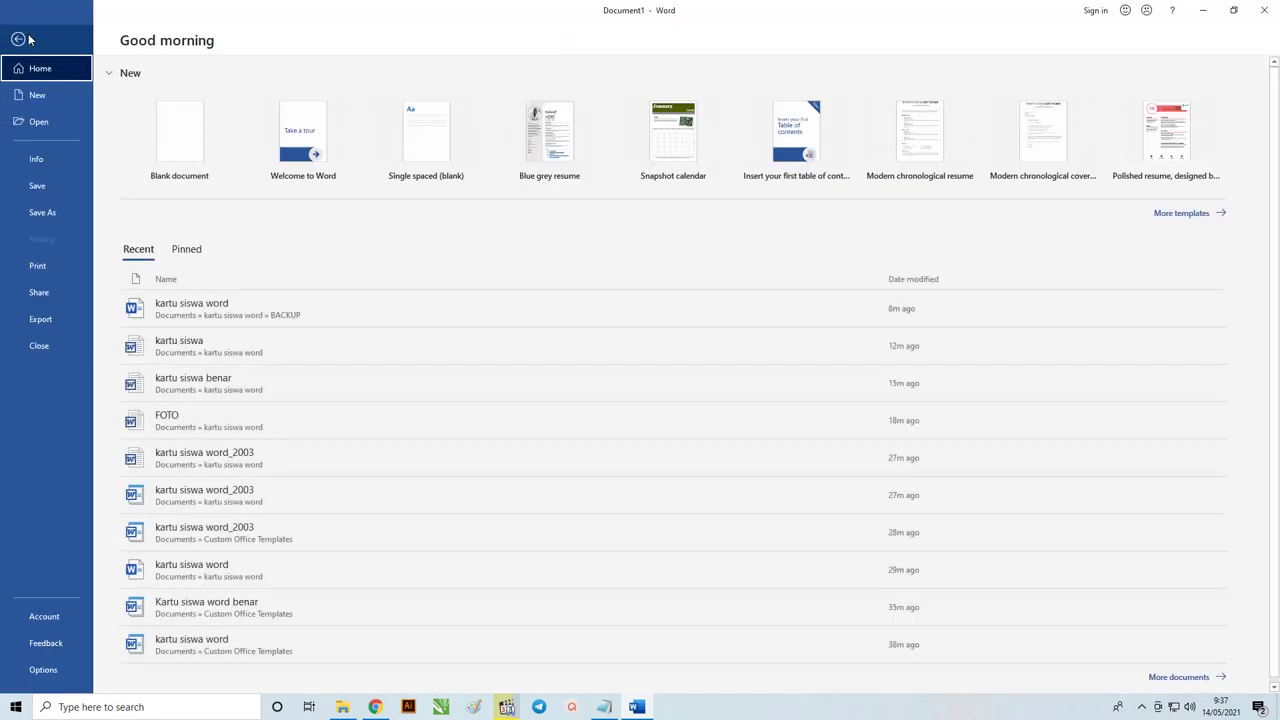
{"action": "left_click", "coordinate": [37, 123]}
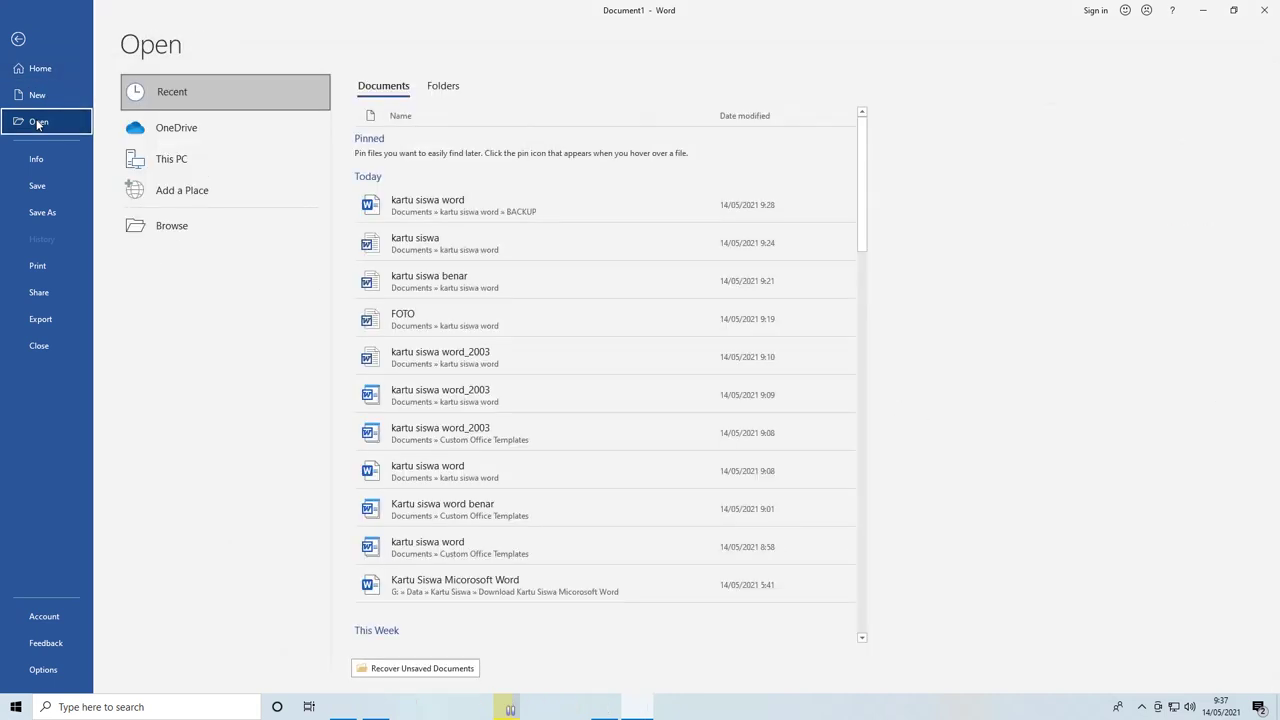
{"action": "left_click", "coordinate": [183, 234]}
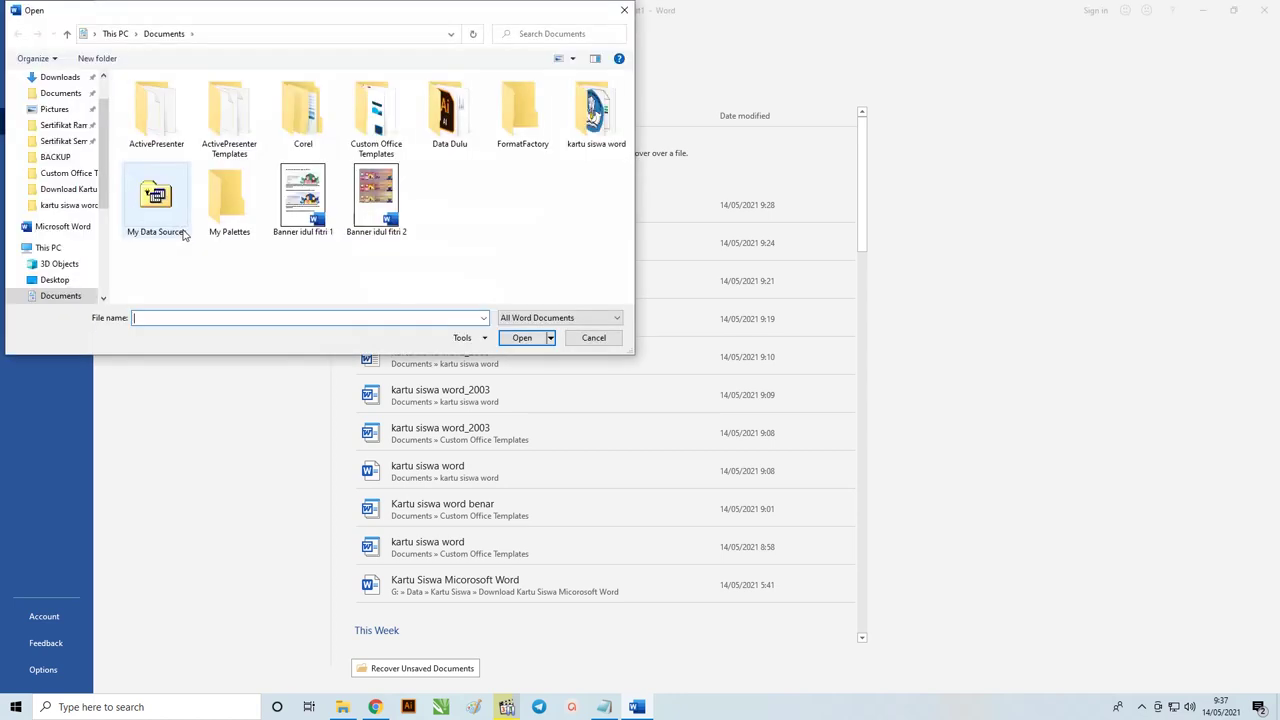
{"action": "left_click", "coordinate": [68, 205]}
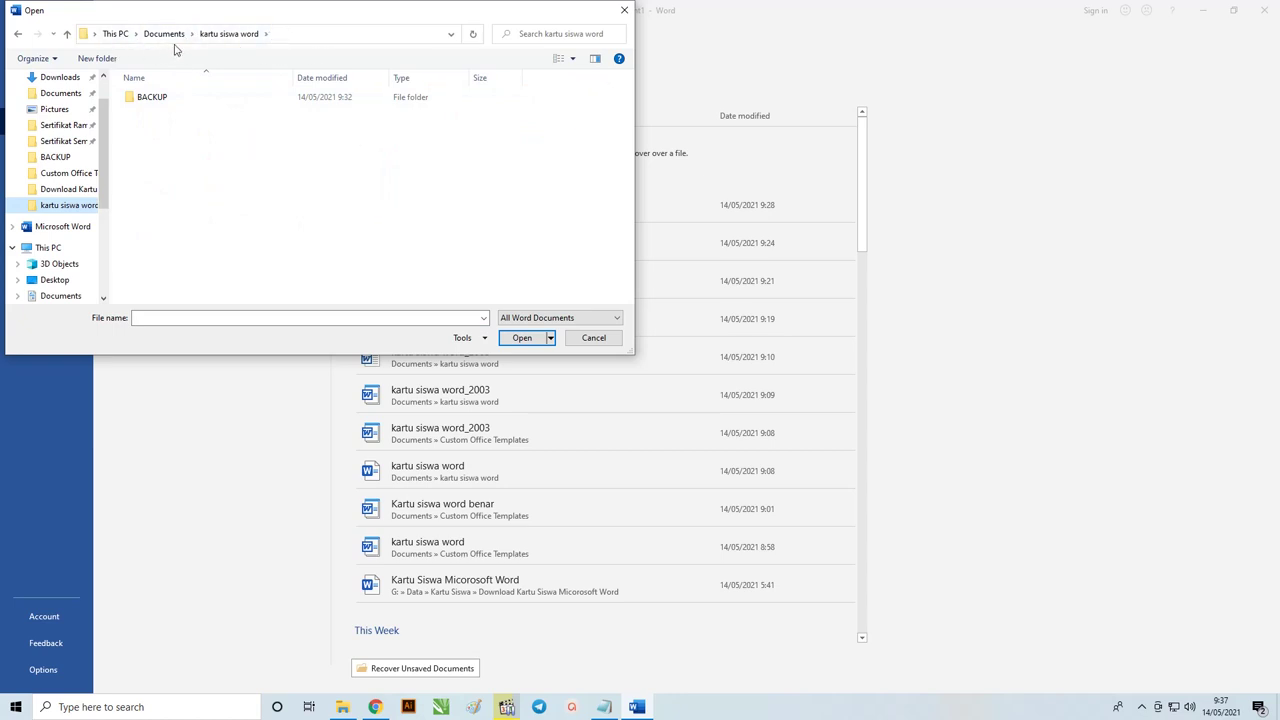
{"action": "left_click", "coordinate": [610, 343]}
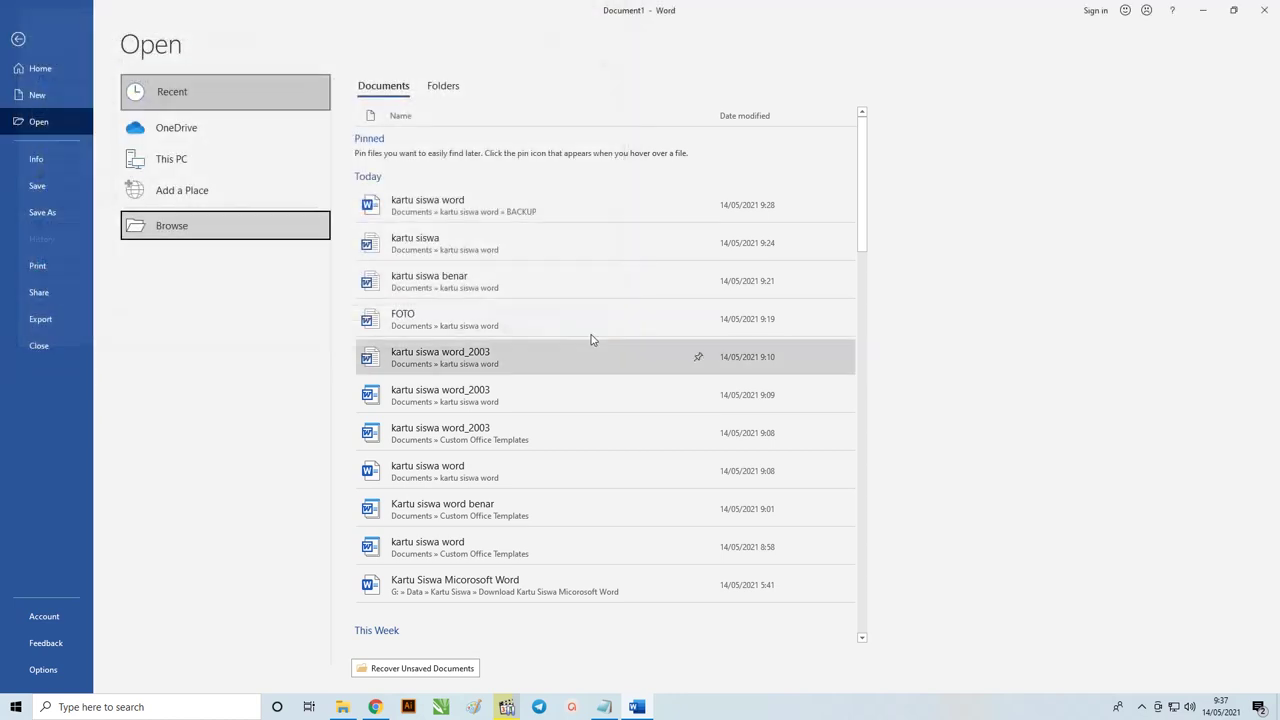
In Save As, go to Documents\kartu siswa word and choose the Word 97-2003 Document format.
{"action": "left_click", "coordinate": [45, 212]}
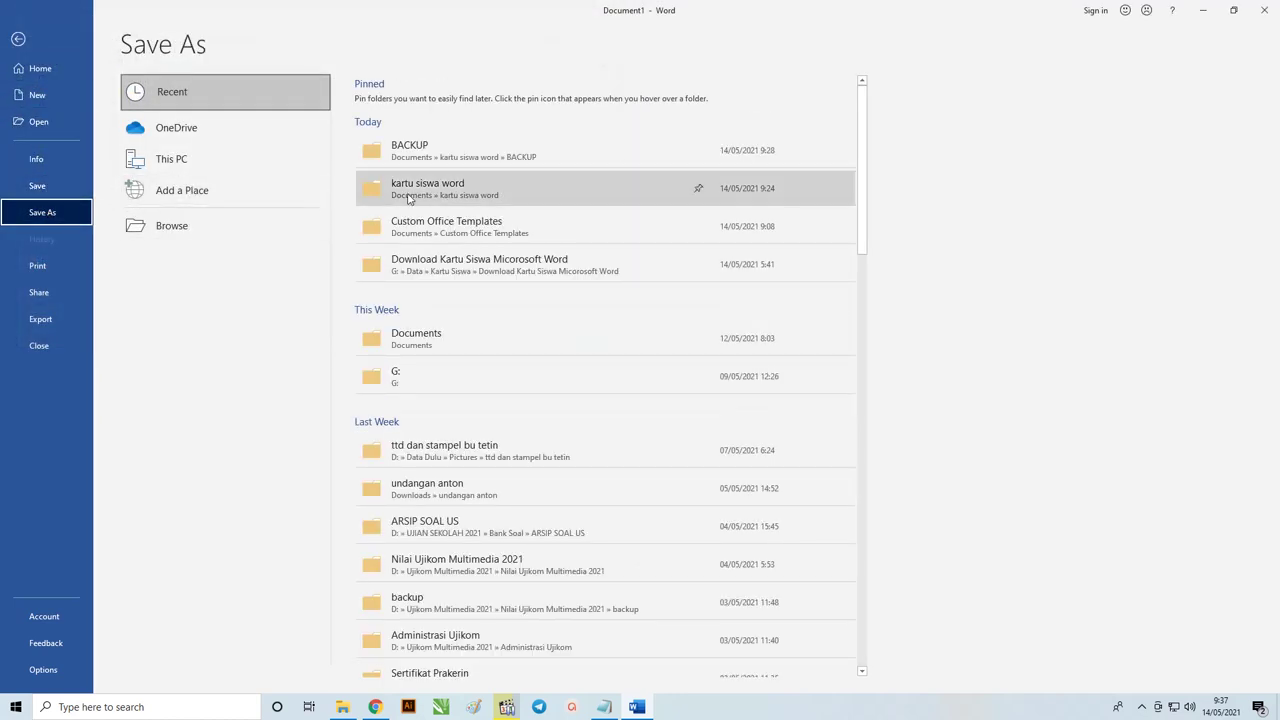
{"action": "left_click", "coordinate": [410, 188]}
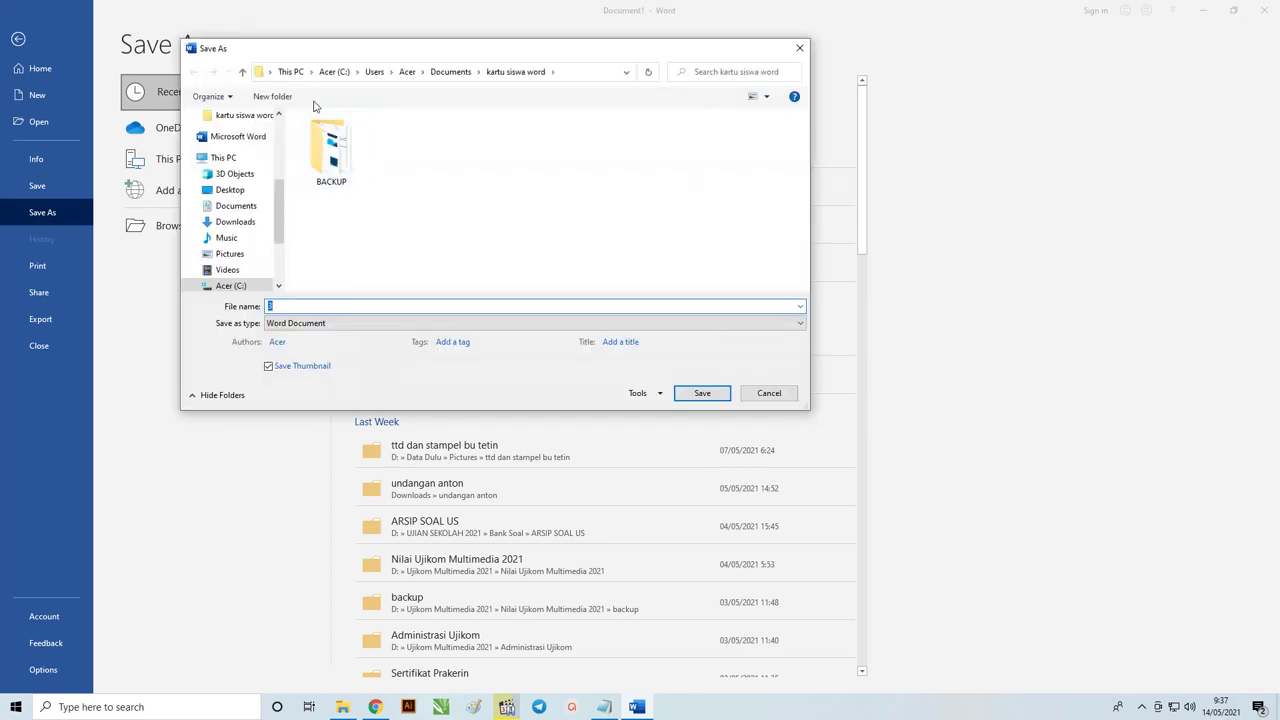
{"action": "left_click", "coordinate": [450, 72]}
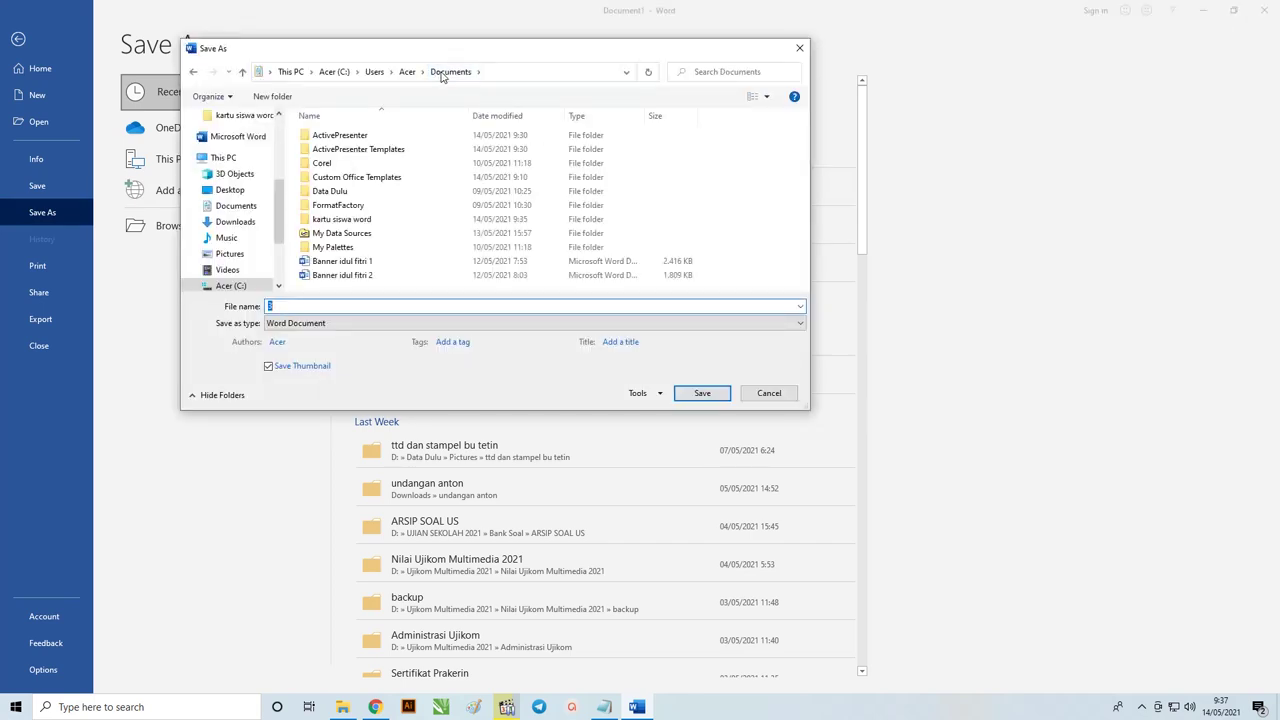
{"action": "double_click", "coordinate": [341, 219]}
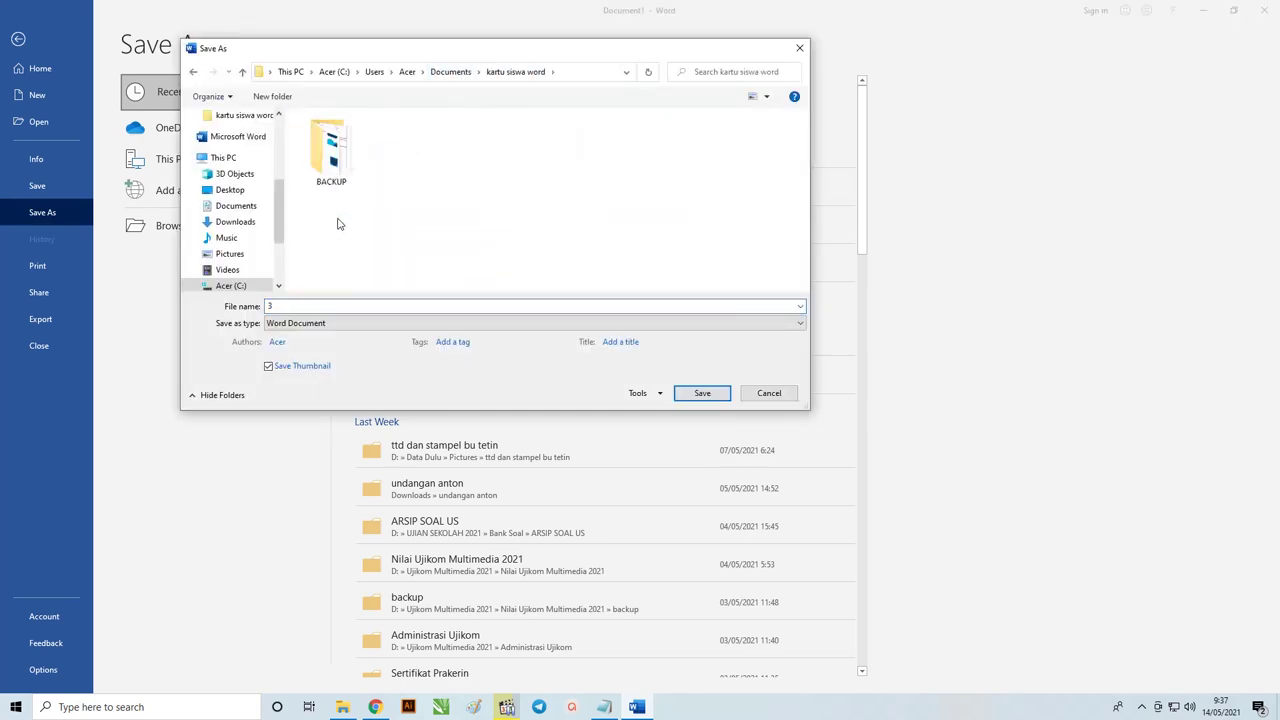
{"action": "left_click", "coordinate": [329, 325]}
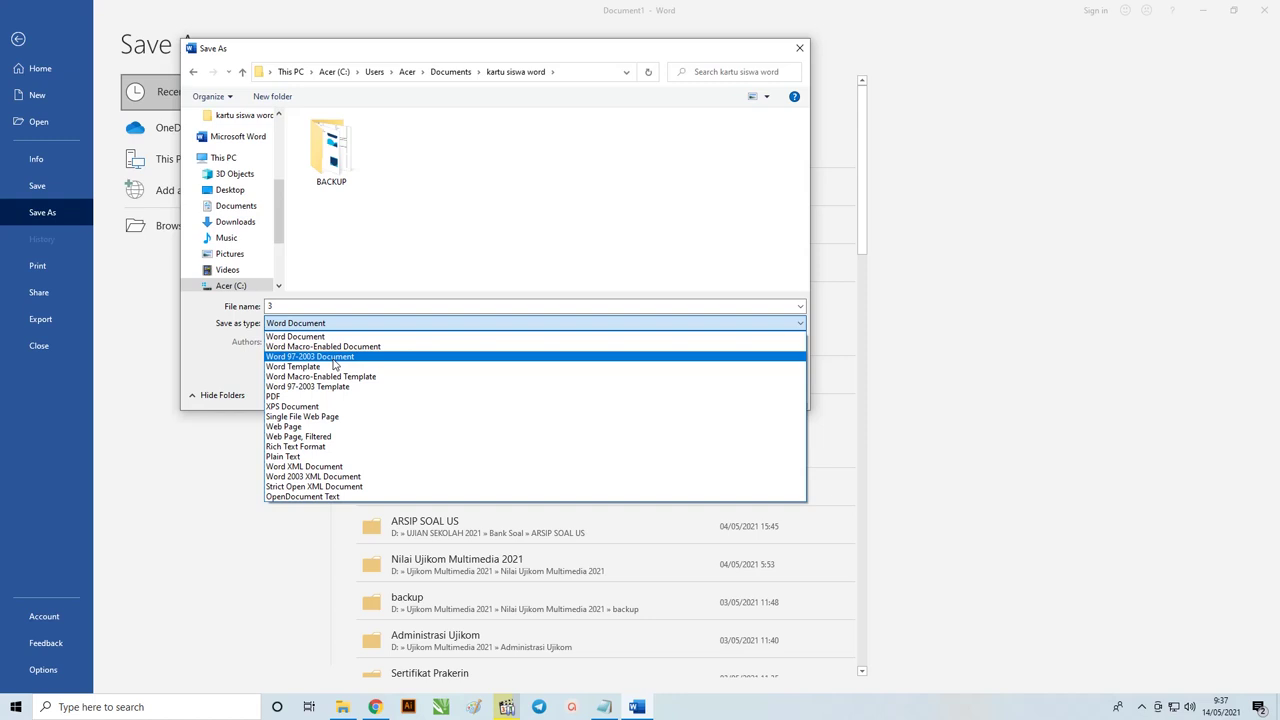
{"action": "left_click", "coordinate": [334, 359]}
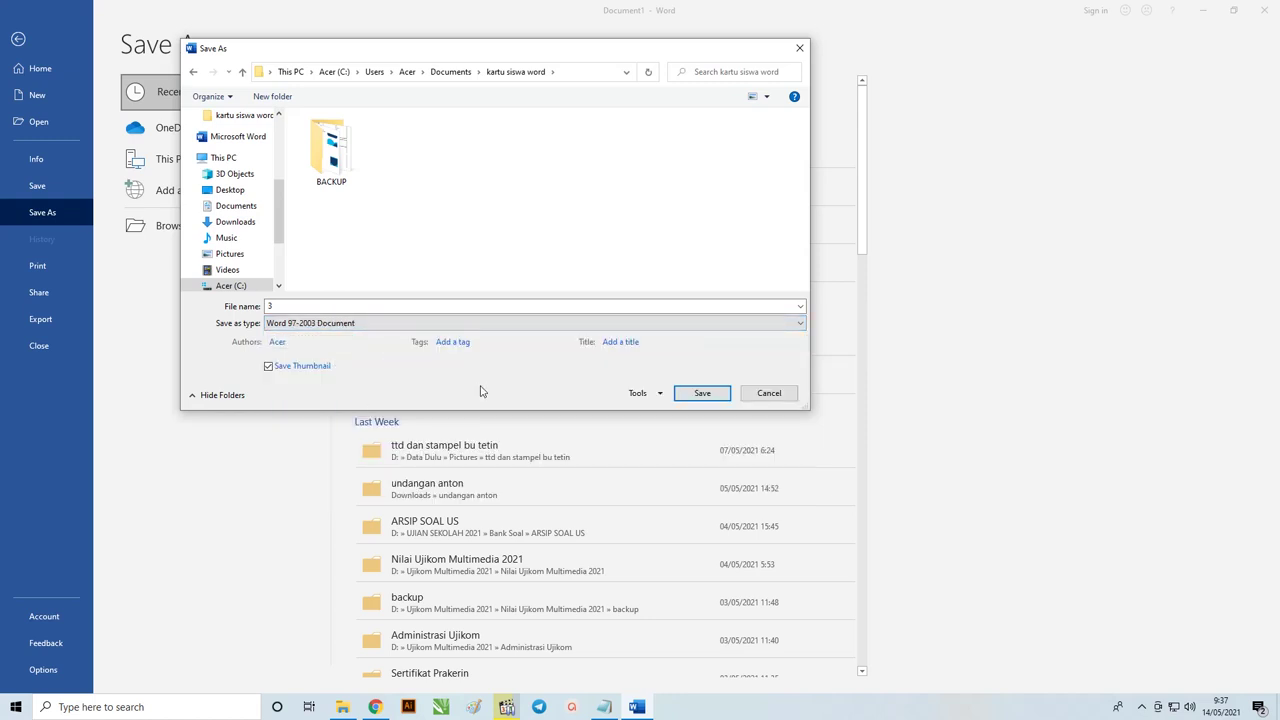
Name the file 'kartu siswa word' and save it.
{"action": "double_click", "coordinate": [272, 305]}
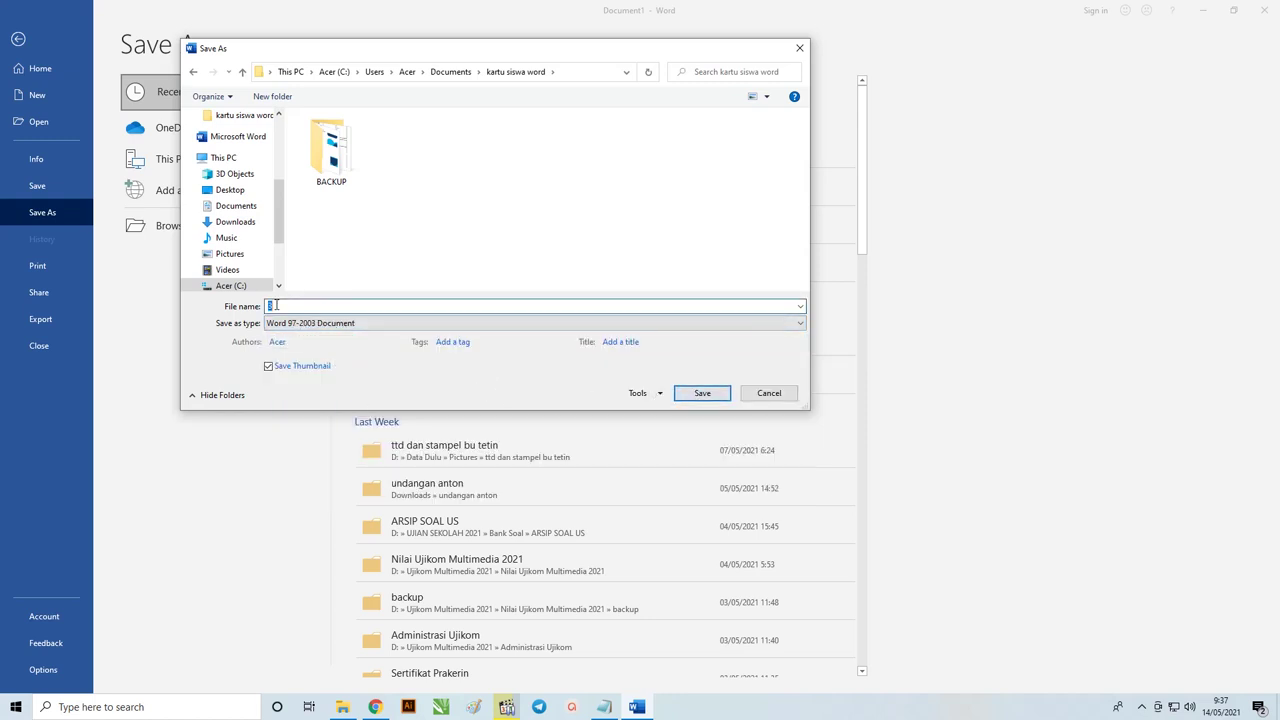
{"action": "type", "text": "ka"}
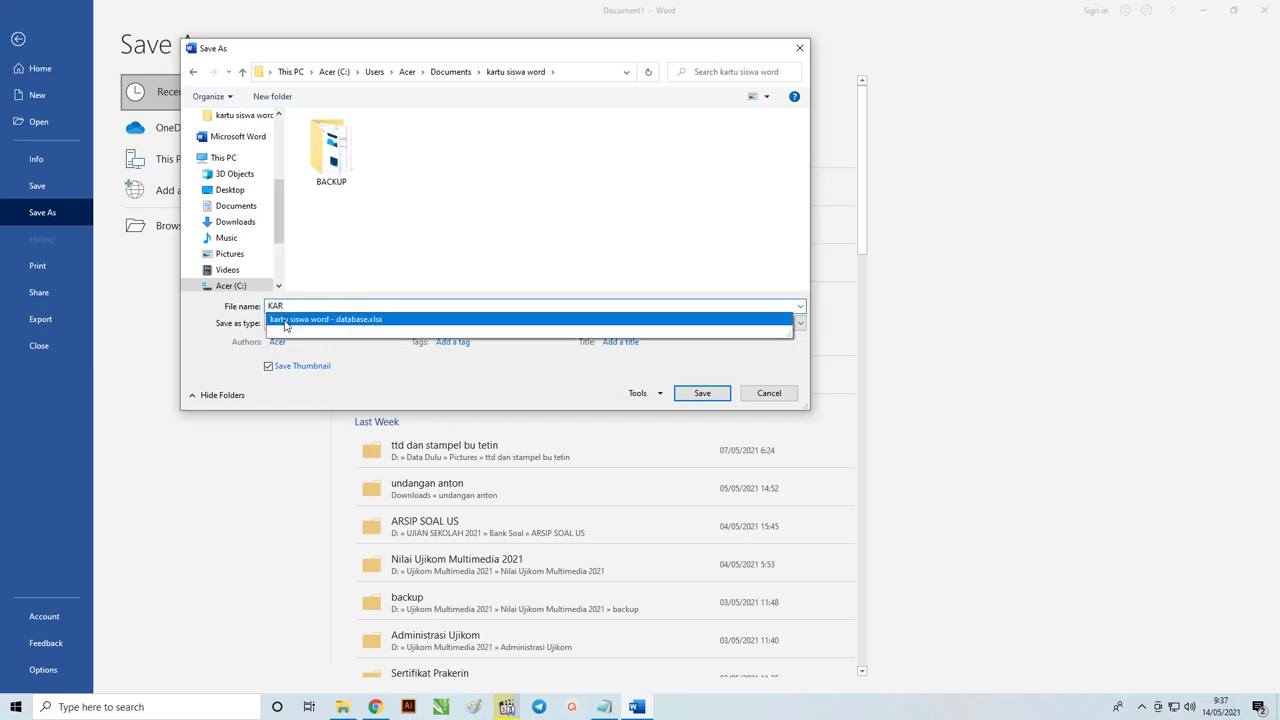
{"action": "left_click", "coordinate": [285, 319]}
{"action": "left_click", "coordinate": [334, 305]}
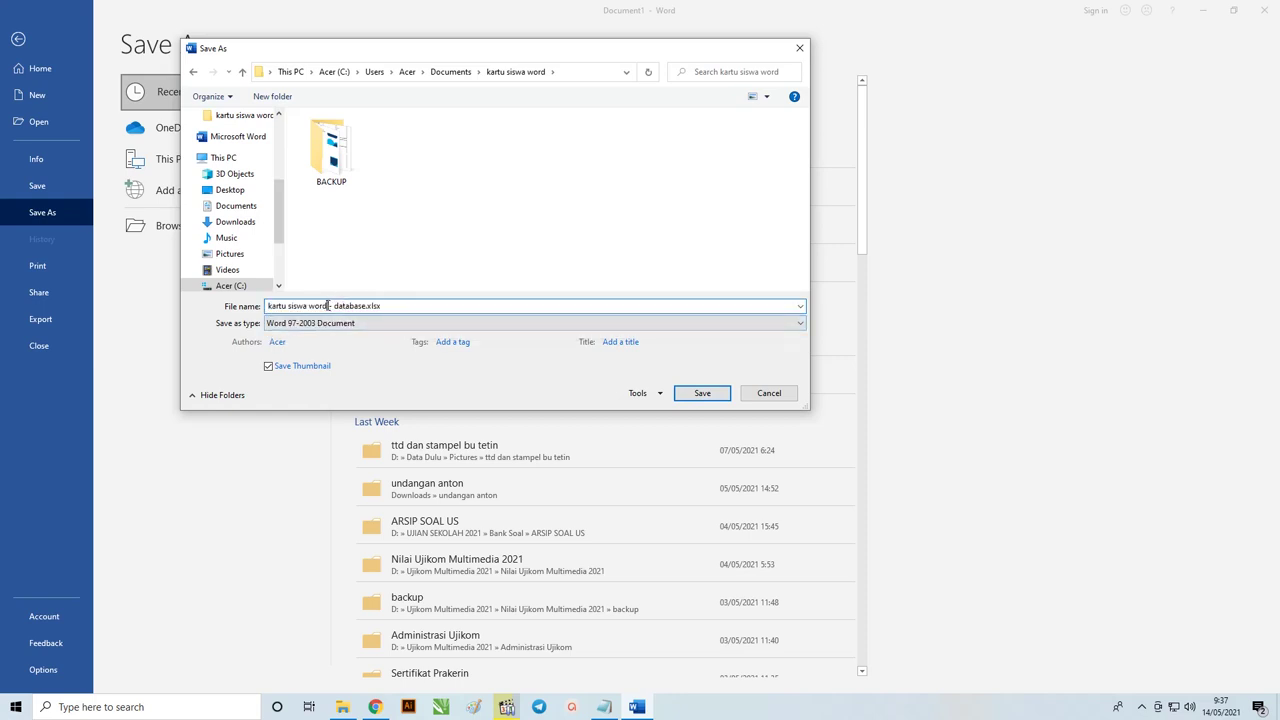
{"action": "left_click_drag", "start_coordinate": [327, 305], "coordinate": [470, 302]}
{"action": "key", "text": "BackSpace"}
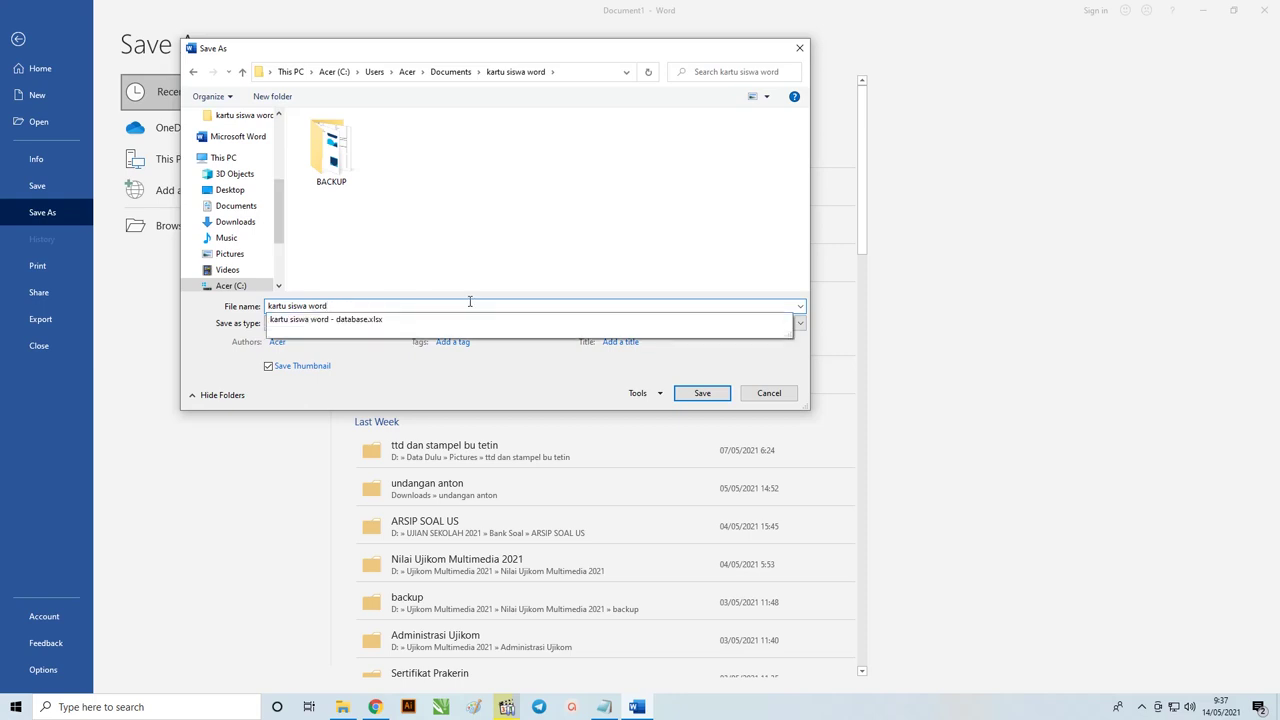
{"action": "key", "text": "Escape"}
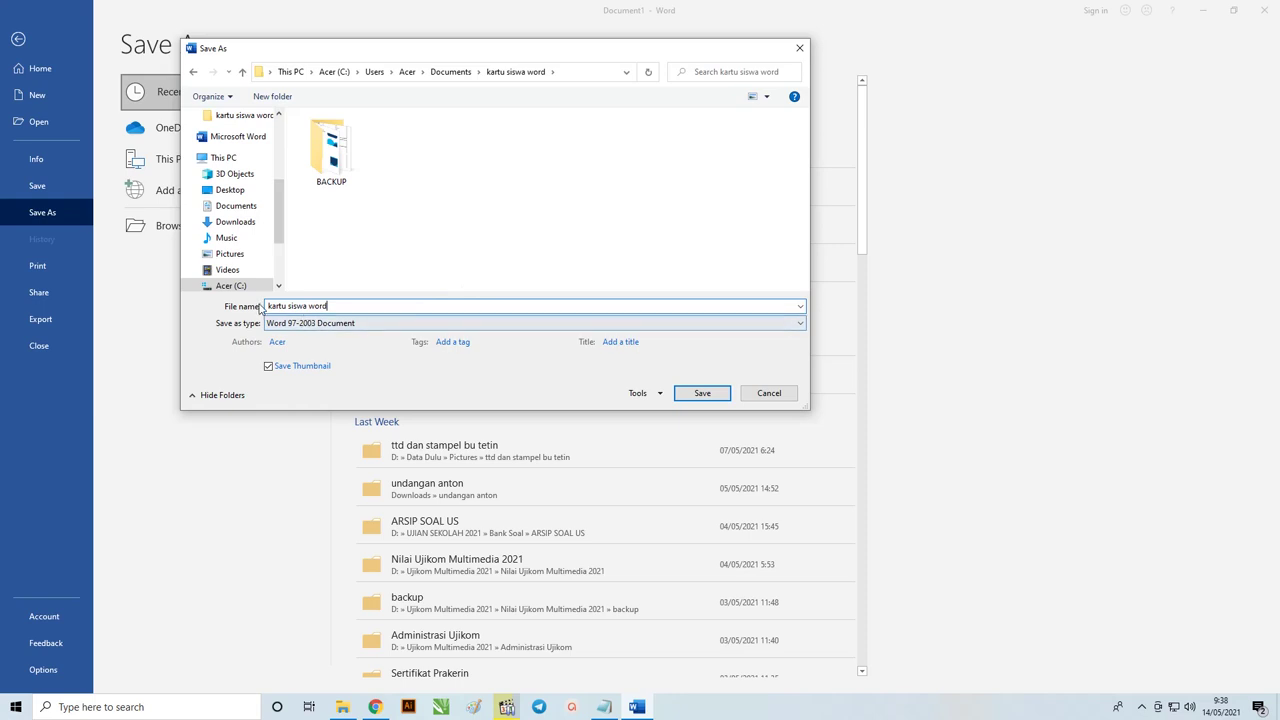
{"action": "left_click", "coordinate": [342, 305]}
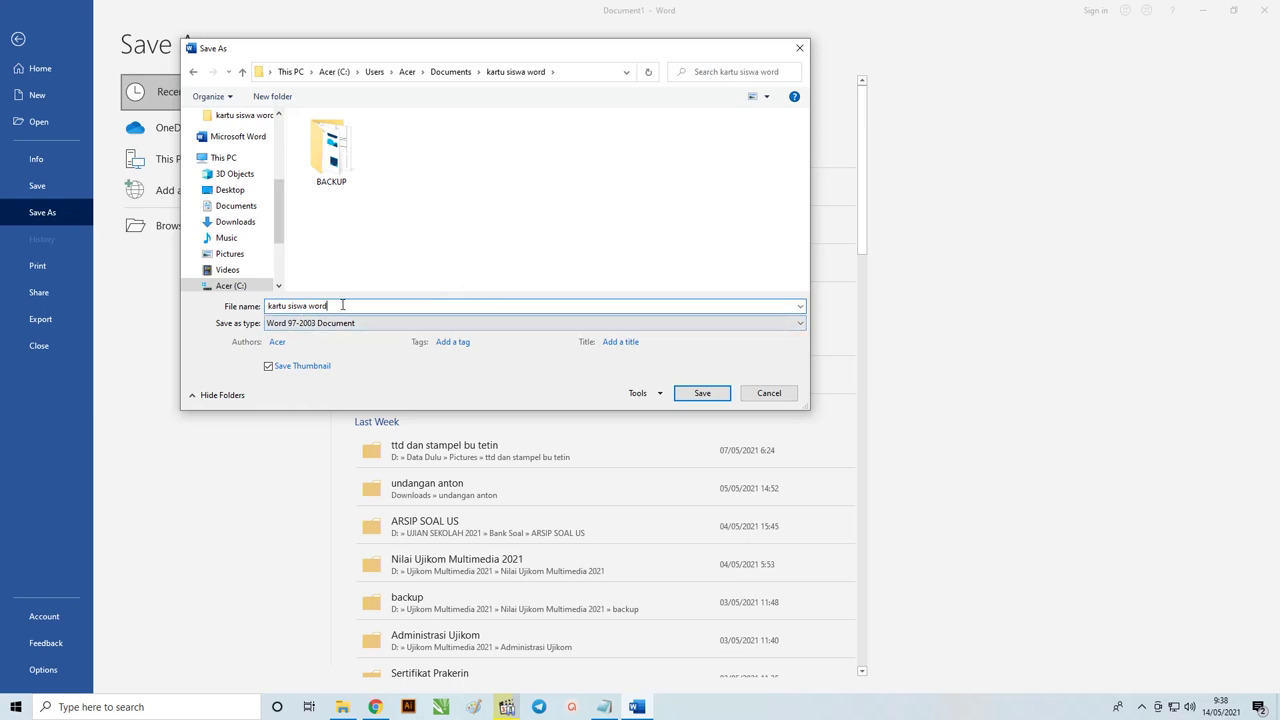
{"action": "left_click", "coordinate": [695, 395]}
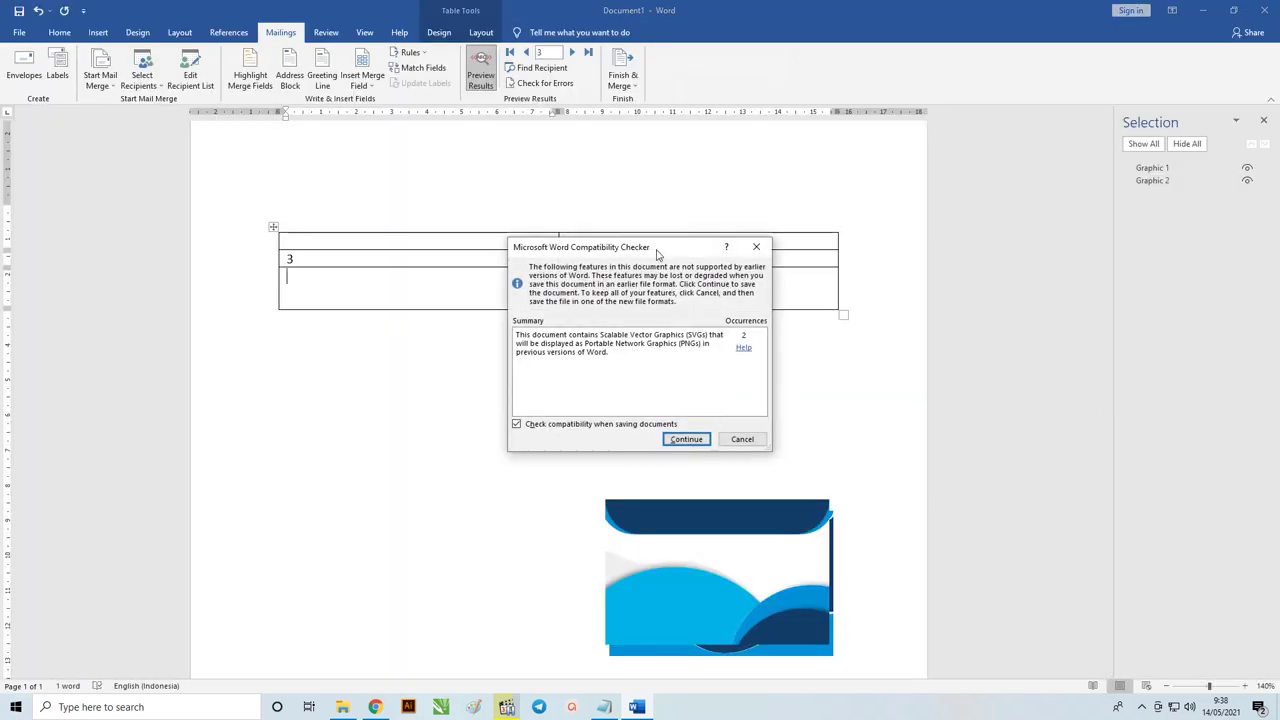
{"action": "left_click_drag", "start_coordinate": [659, 256], "coordinate": [541, 238]}
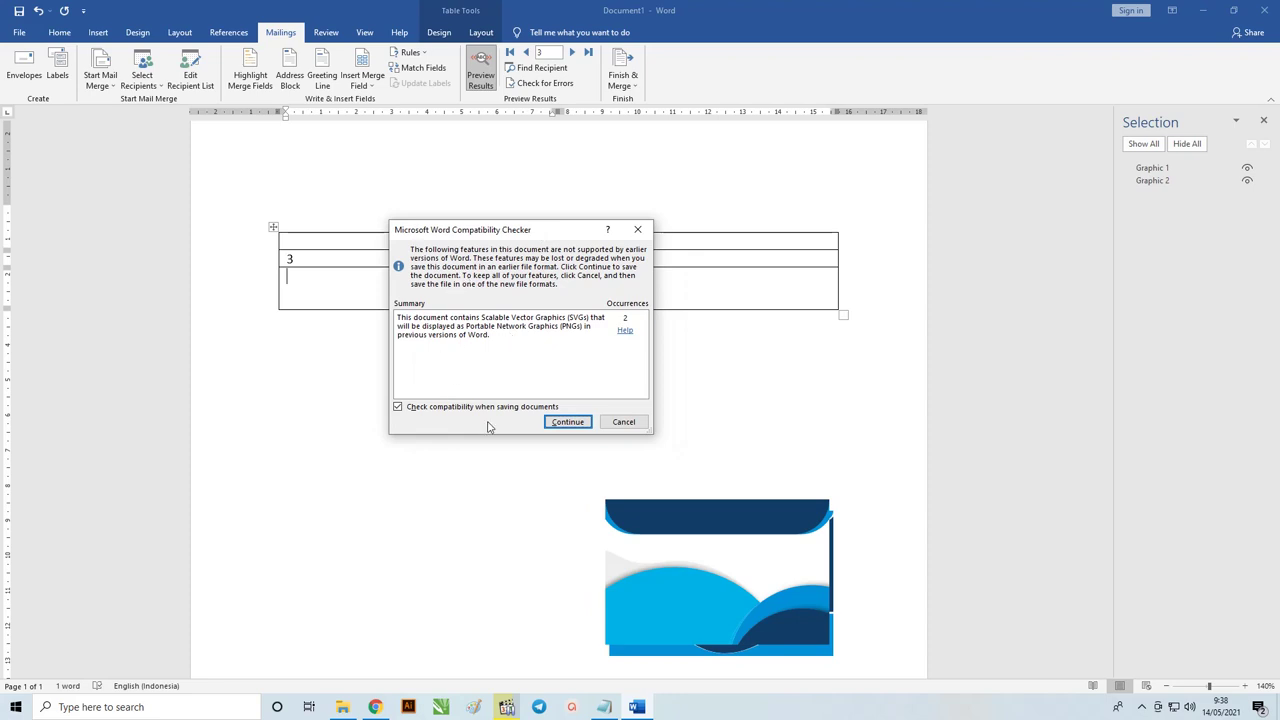
Continue past the compatibility warning and preview record 1.
{"action": "left_click", "coordinate": [567, 422]}
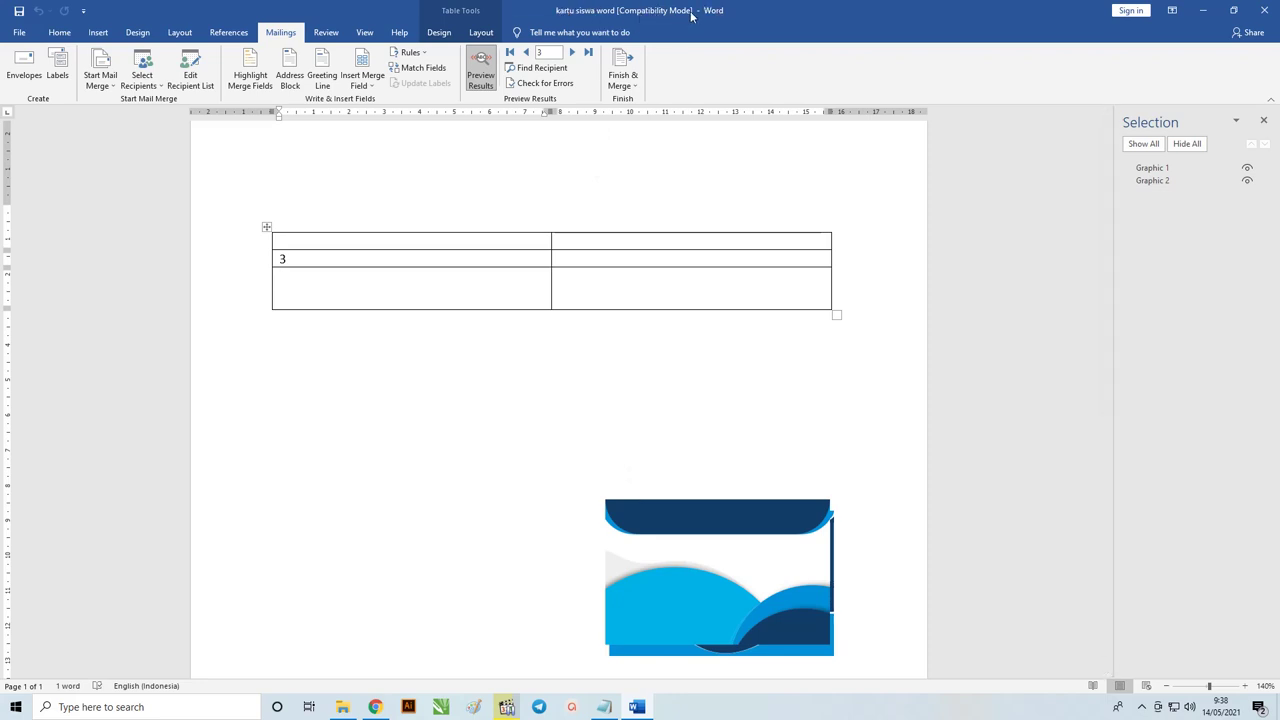
{"action": "mouse_move", "coordinate": [347, 228]}
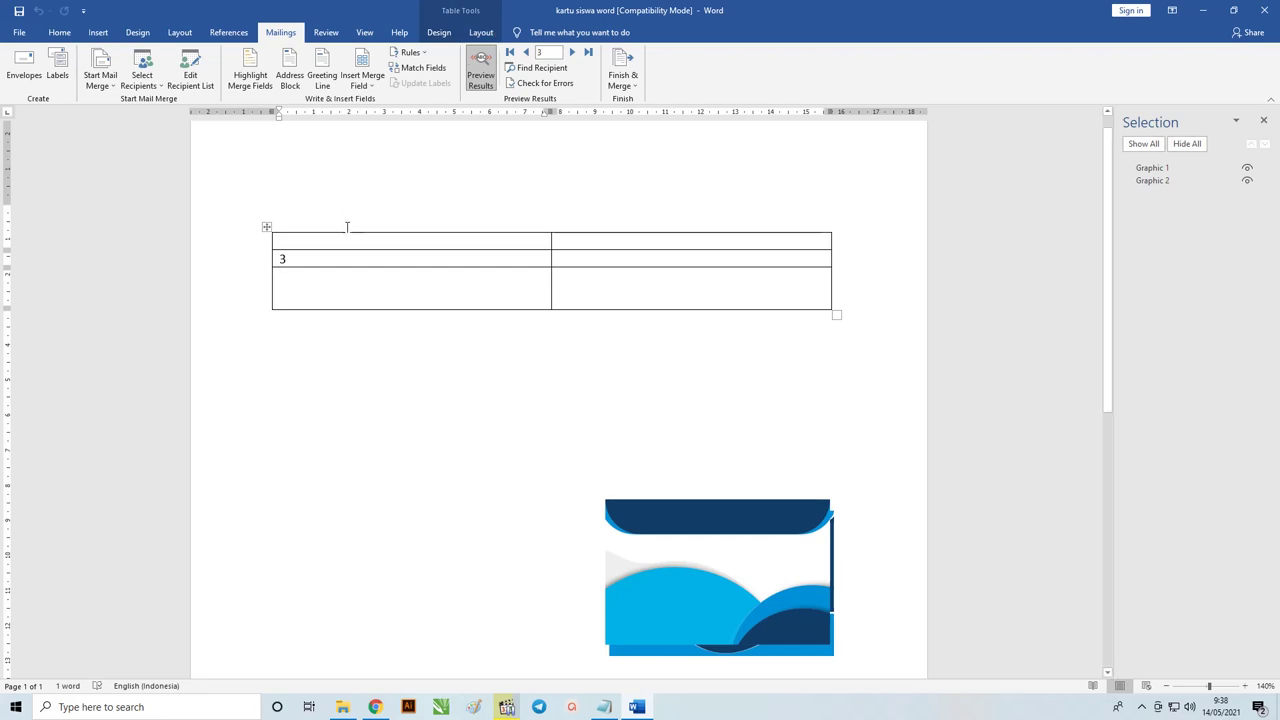
{"action": "left_click", "coordinate": [526, 52]}
{"action": "left_click", "coordinate": [526, 52]}
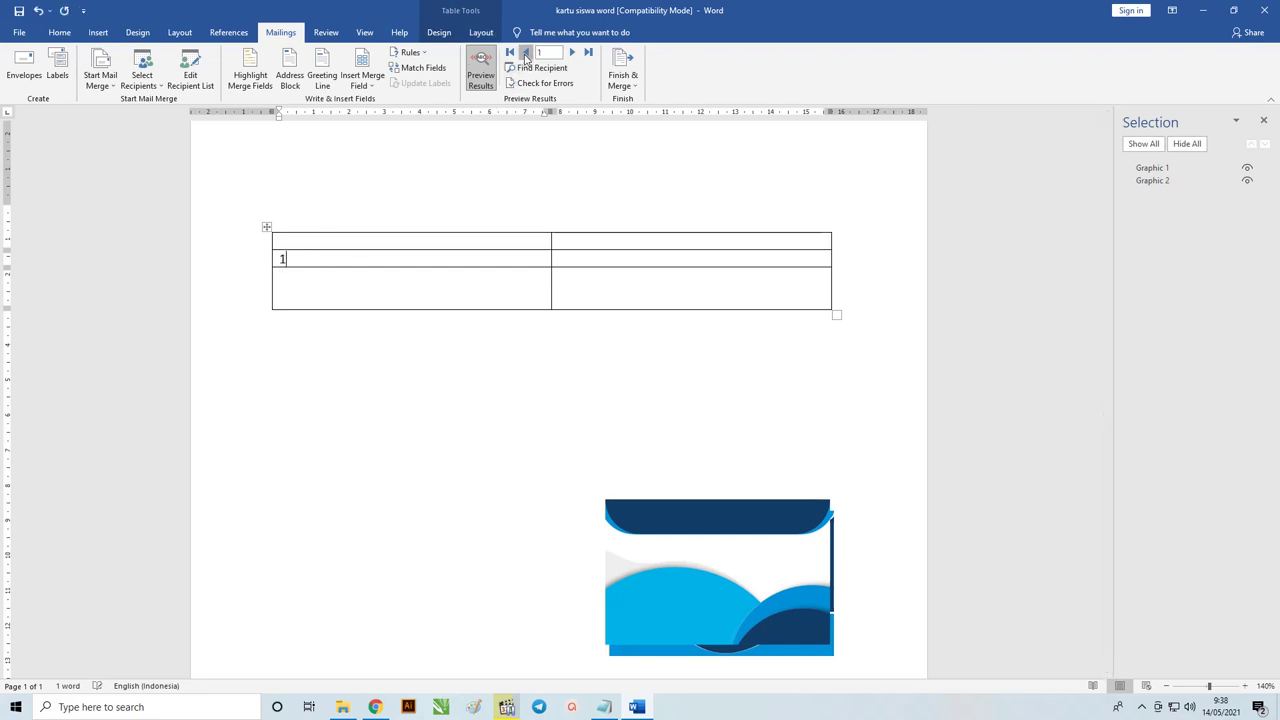
{"action": "left_click", "coordinate": [572, 52]}
{"action": "left_click", "coordinate": [572, 52]}
Bring up the Pictures insert options for the empty lower cell.
{"action": "left_click", "coordinate": [329, 286]}
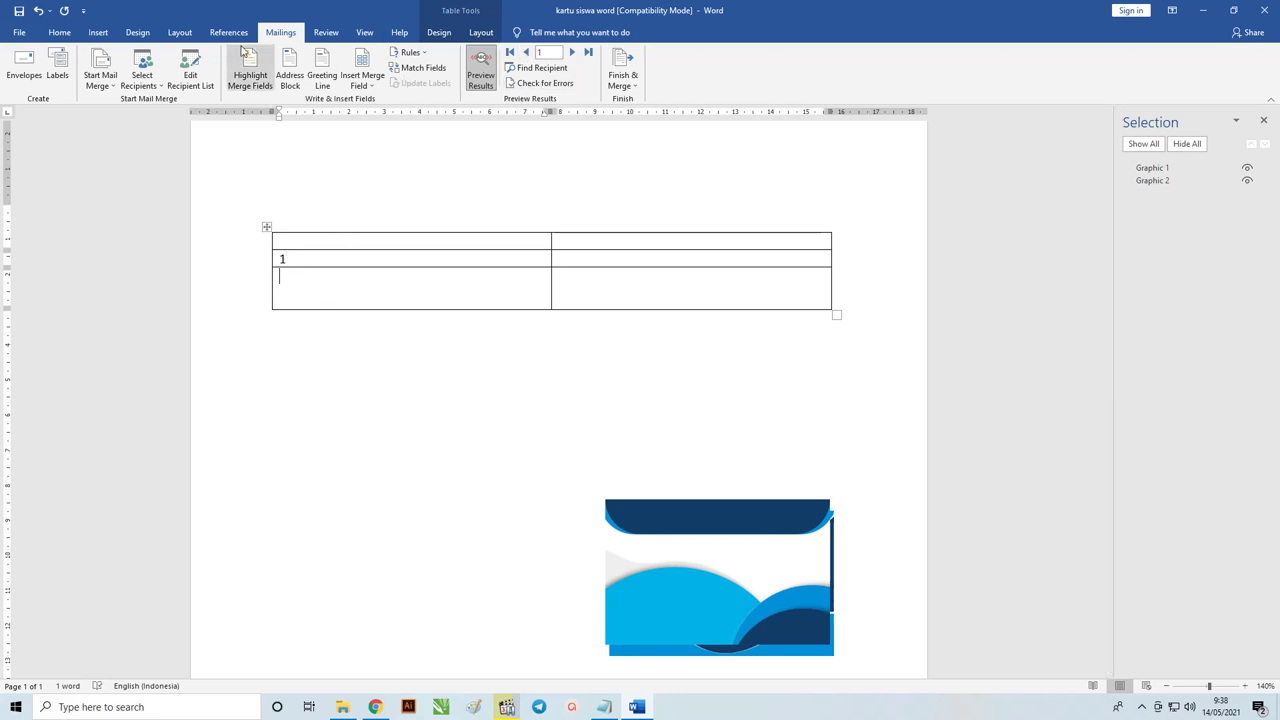
{"action": "left_click", "coordinate": [99, 33]}
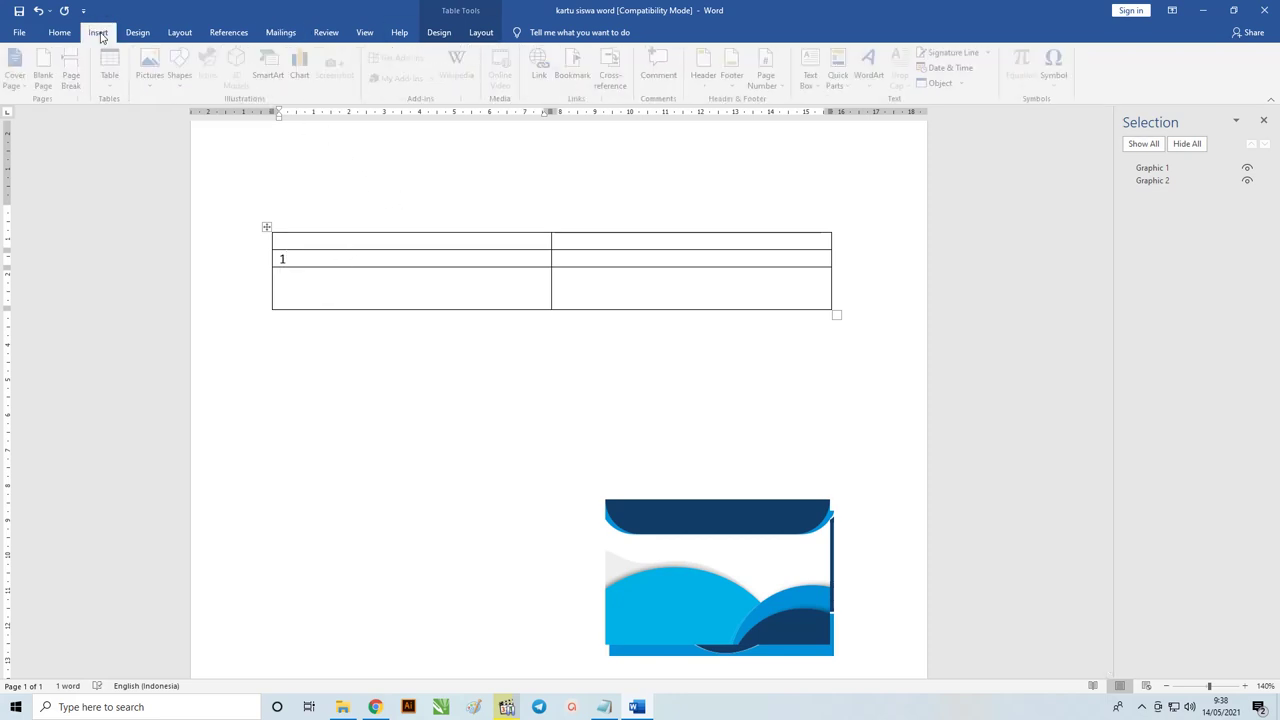
{"action": "left_click", "coordinate": [153, 78]}
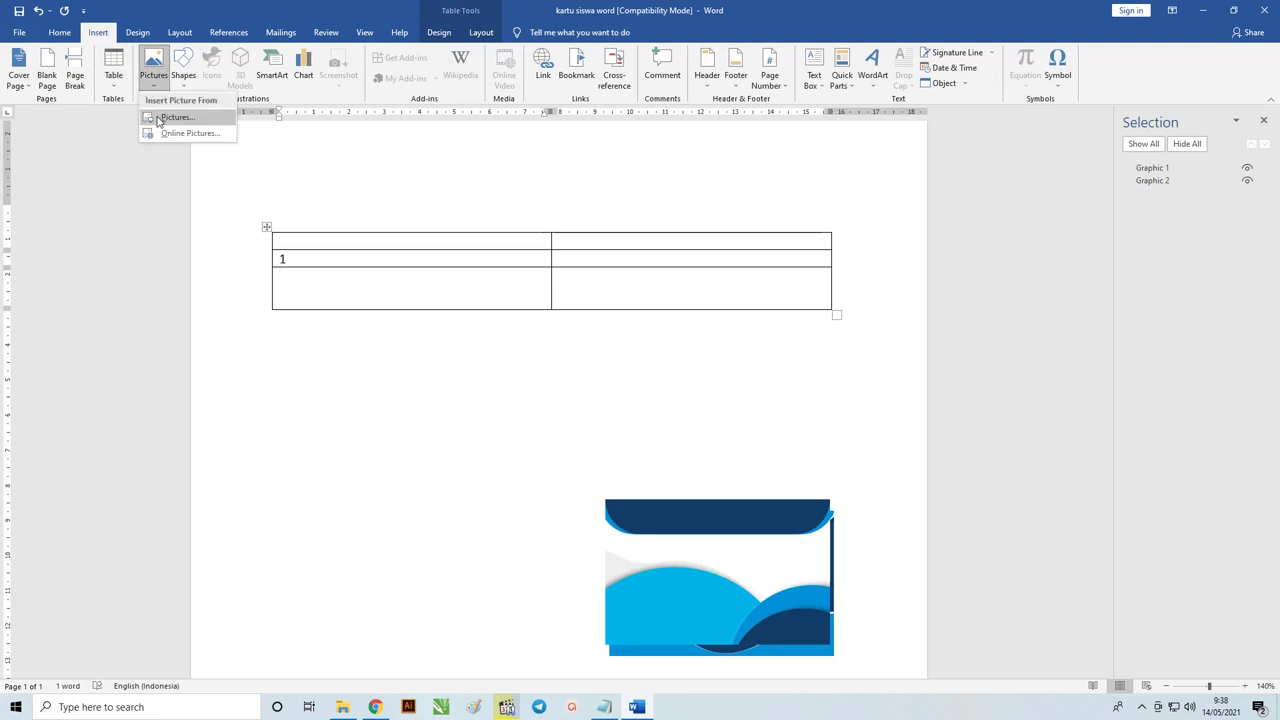
Insert the Model 1 photo from the kartu siswa word folder using Link to File.
{"action": "left_click", "coordinate": [158, 119]}
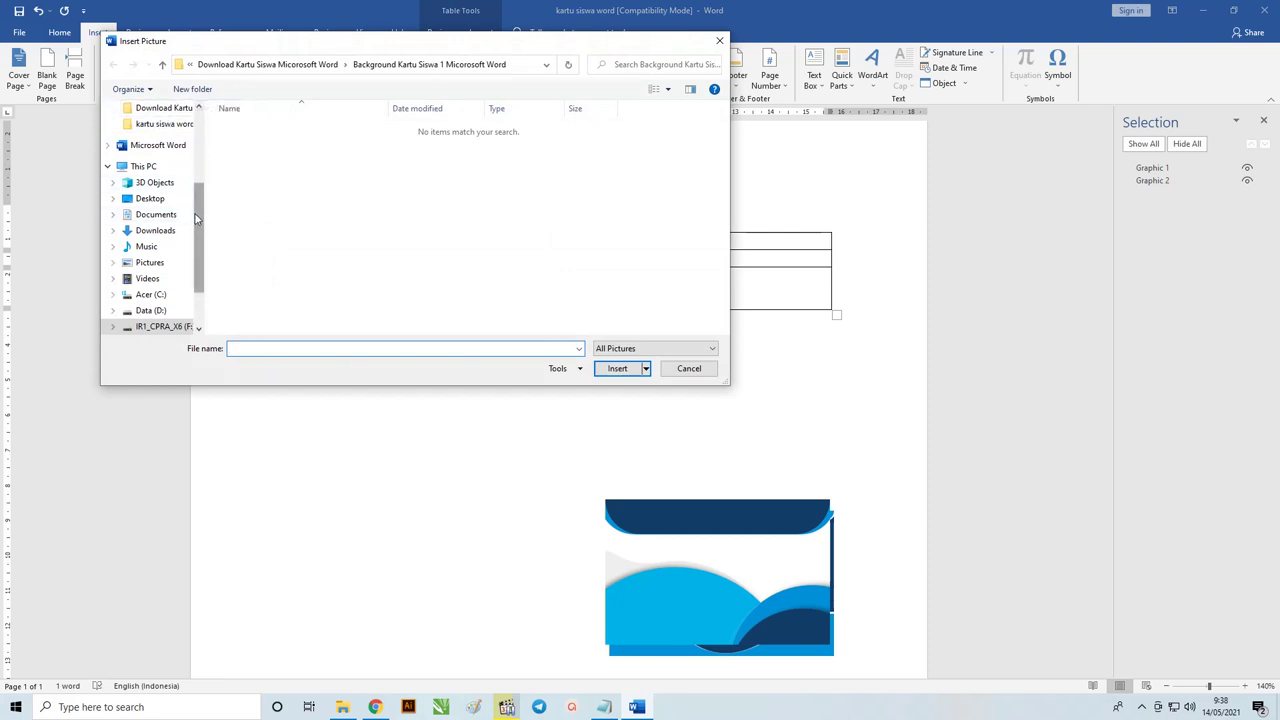
{"action": "scroll", "coordinate": [198, 195], "scroll_direction": "up", "scroll_amount": 1}
{"action": "left_click", "coordinate": [178, 155]}
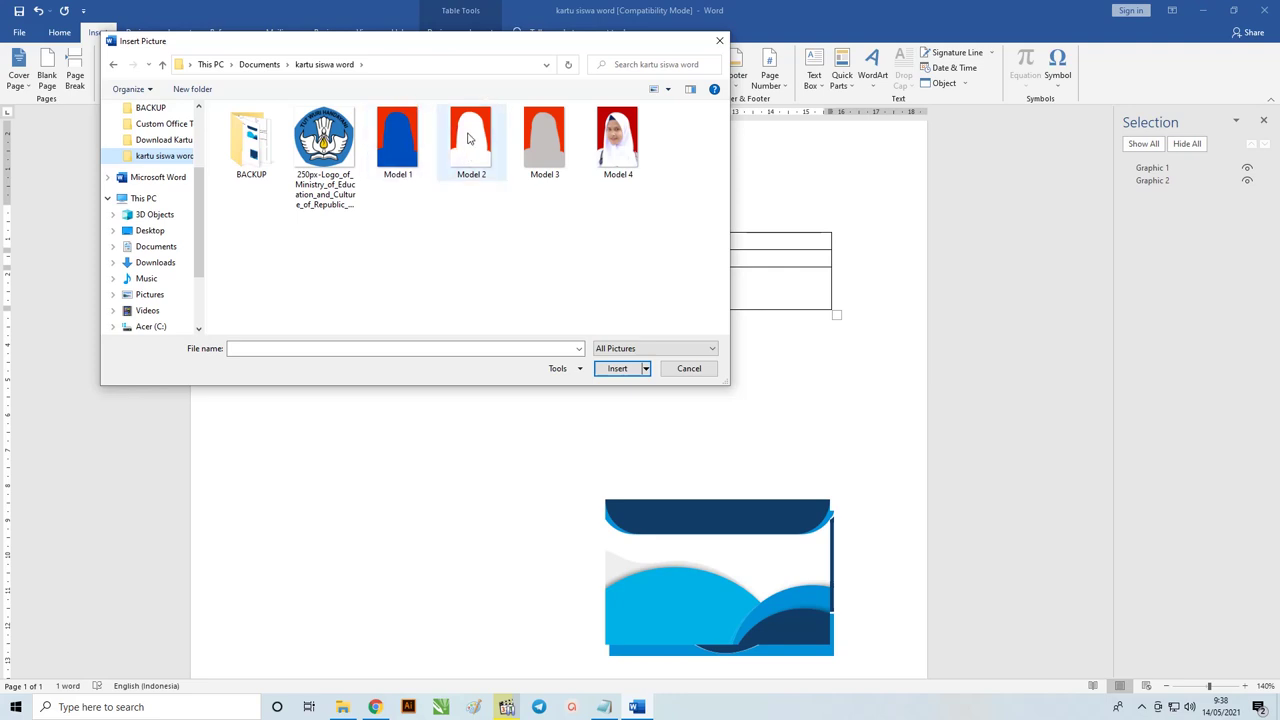
{"action": "left_click", "coordinate": [401, 146]}
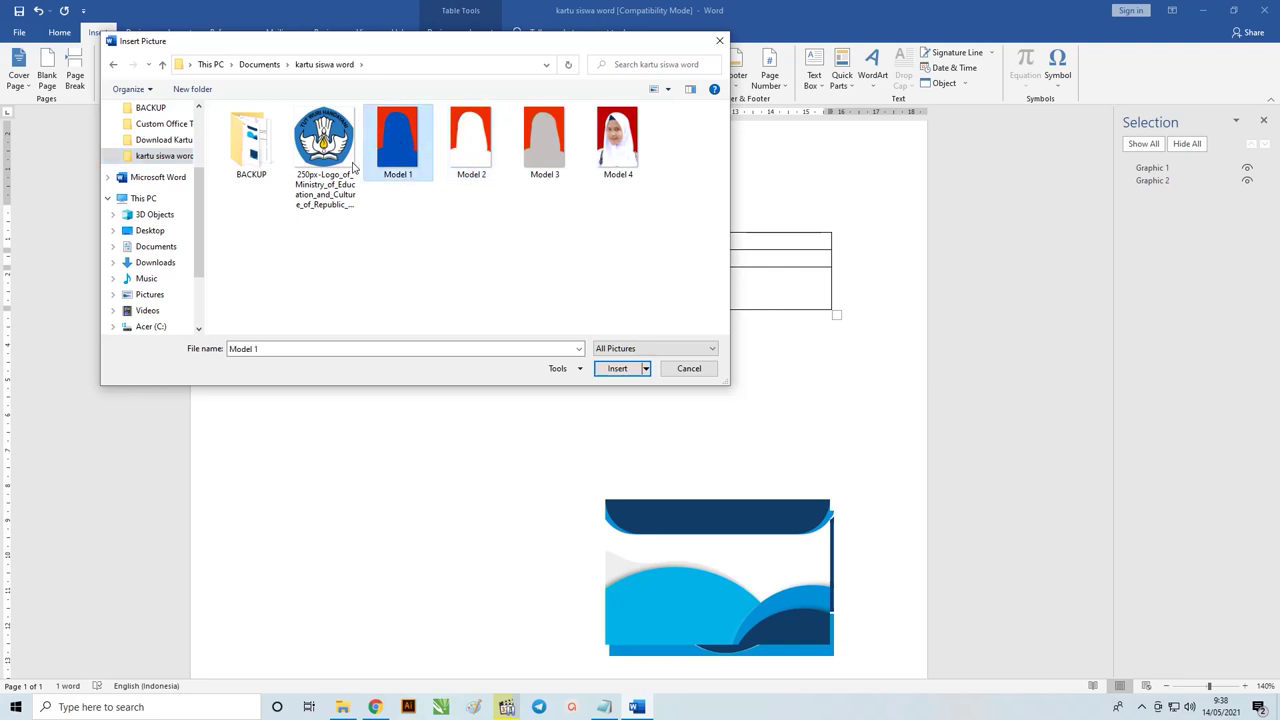
{"action": "left_click", "coordinate": [646, 369]}
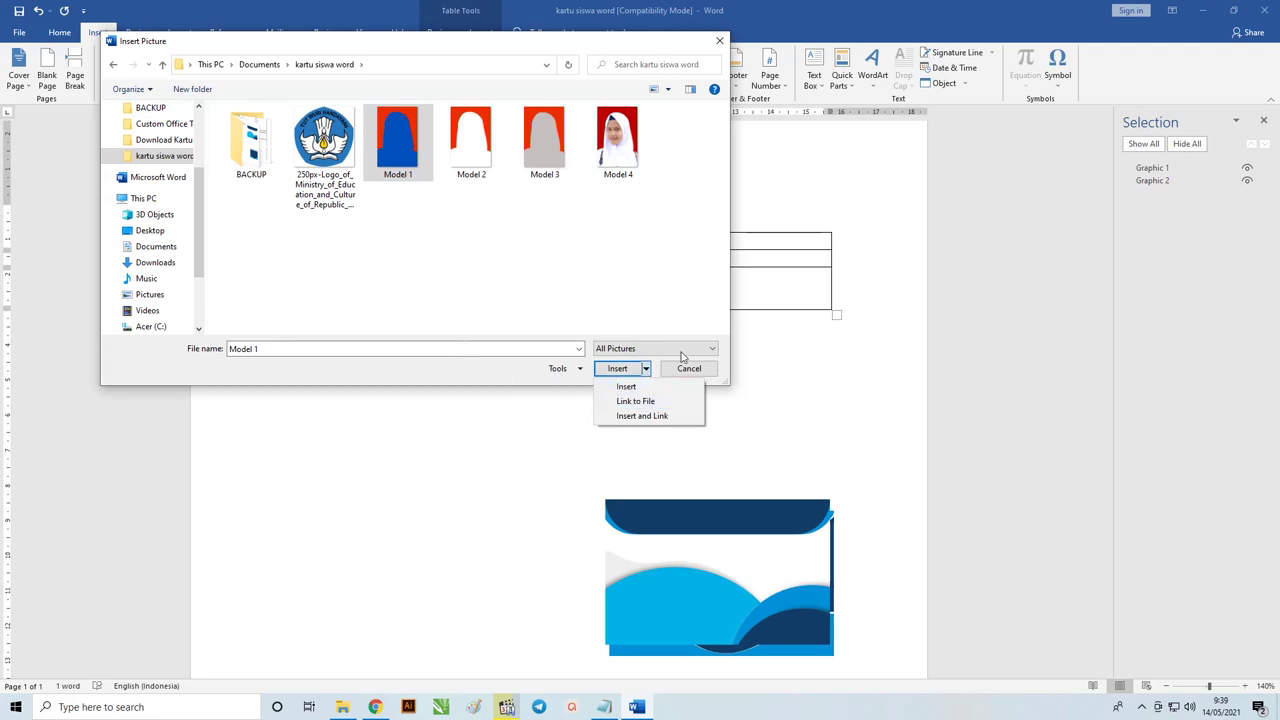
{"action": "left_click", "coordinate": [657, 403]}
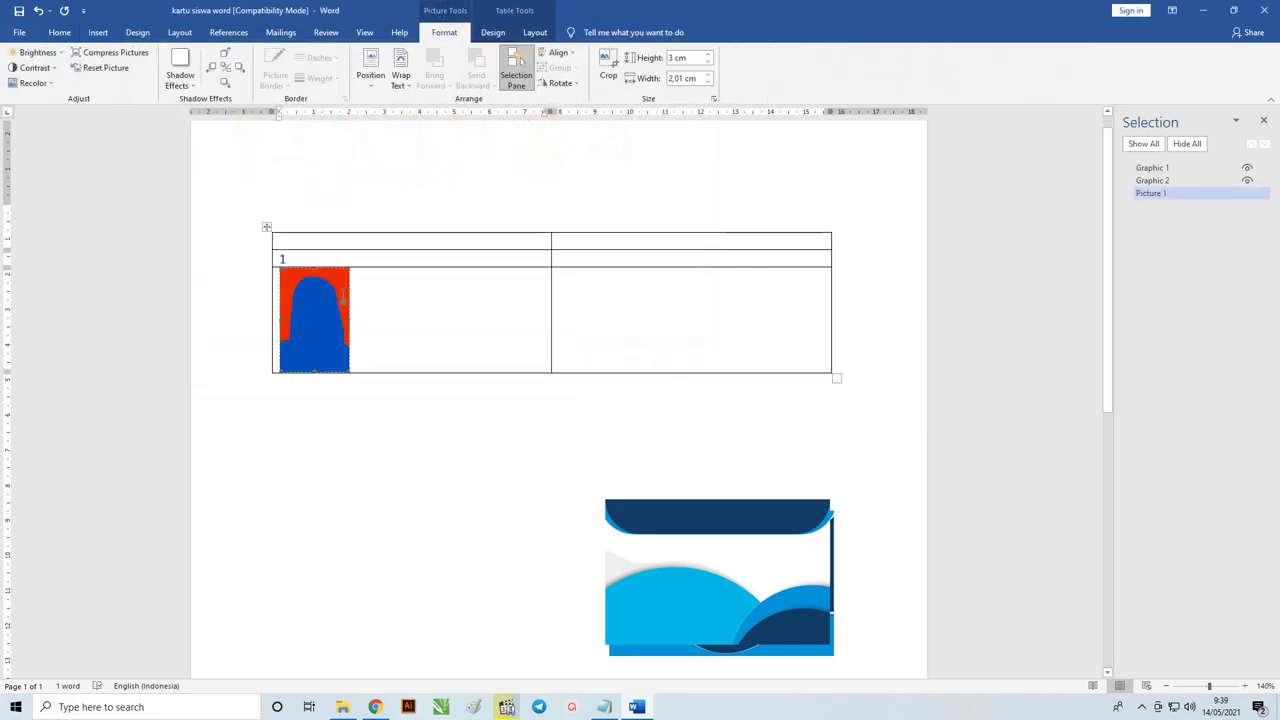
Show the field codes with Alt+F9, revealing the photo's INCLUDEPICTURE code.
{"action": "left_click", "coordinate": [395, 295]}
{"action": "left_click", "coordinate": [338, 304]}
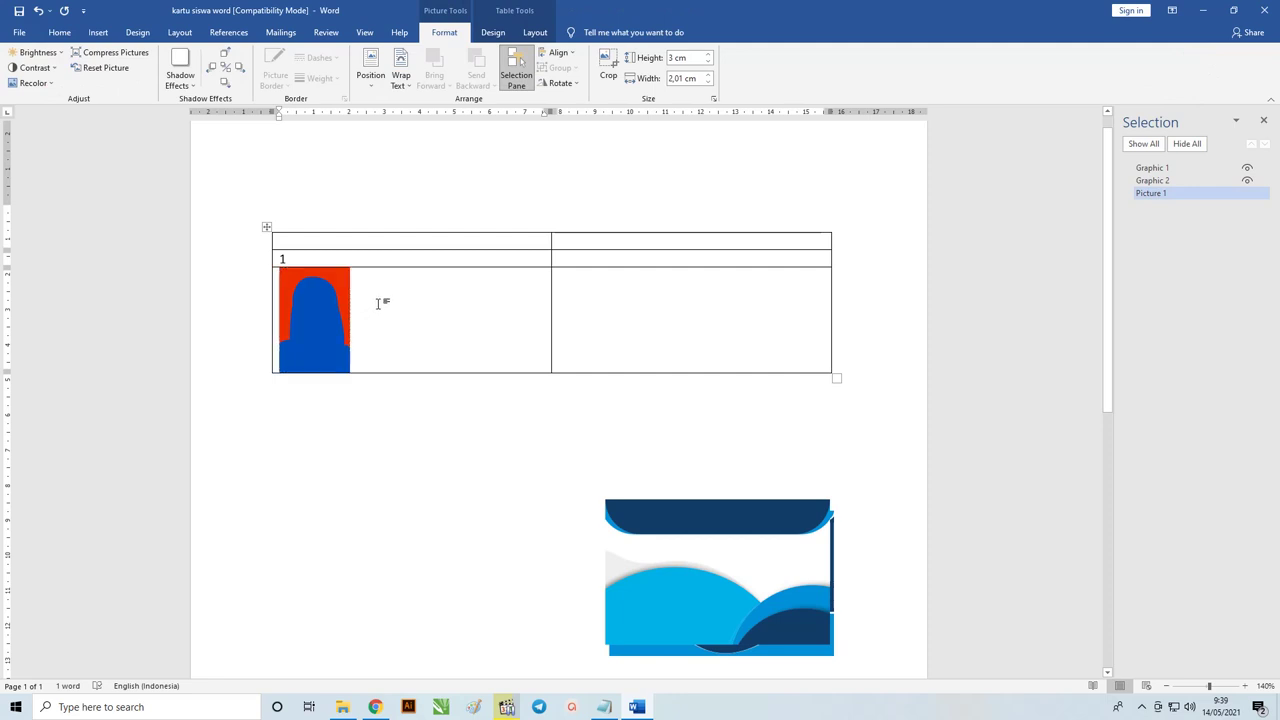
{"action": "left_click", "coordinate": [380, 303]}
{"action": "left_click", "coordinate": [343, 300]}
{"action": "left_click", "coordinate": [400, 296]}
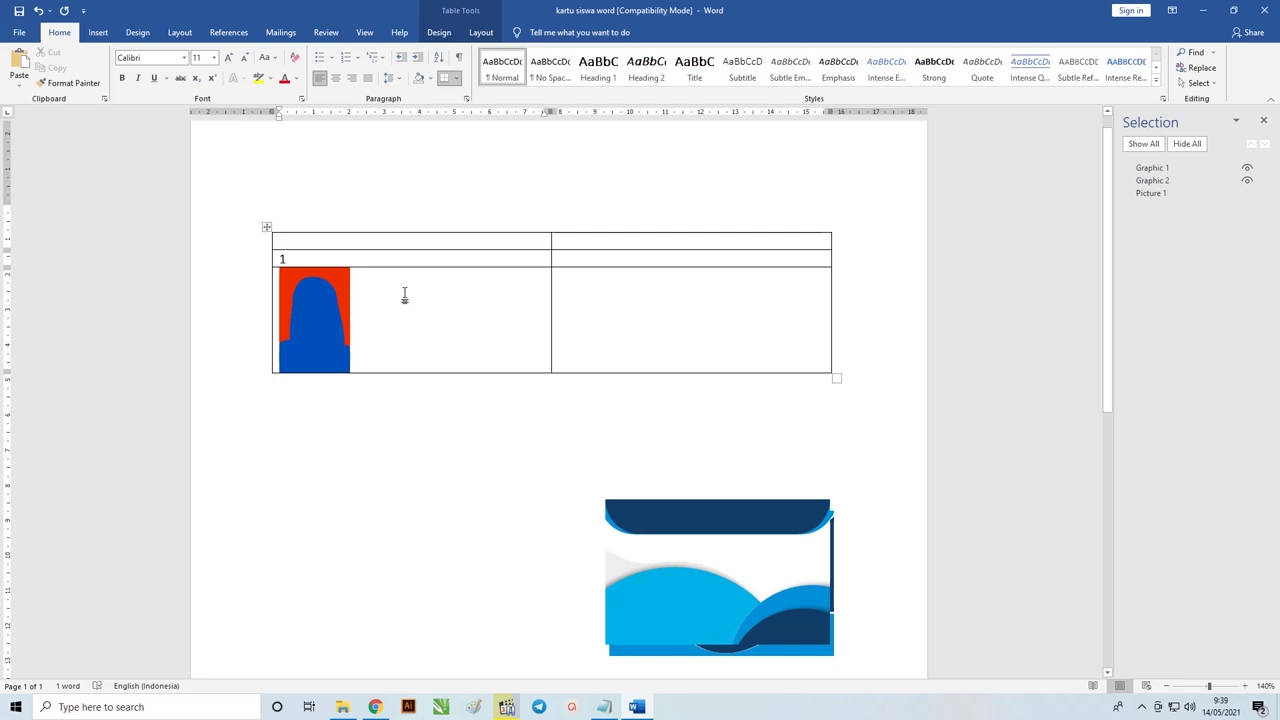
{"action": "key", "text": "alt+F9"}
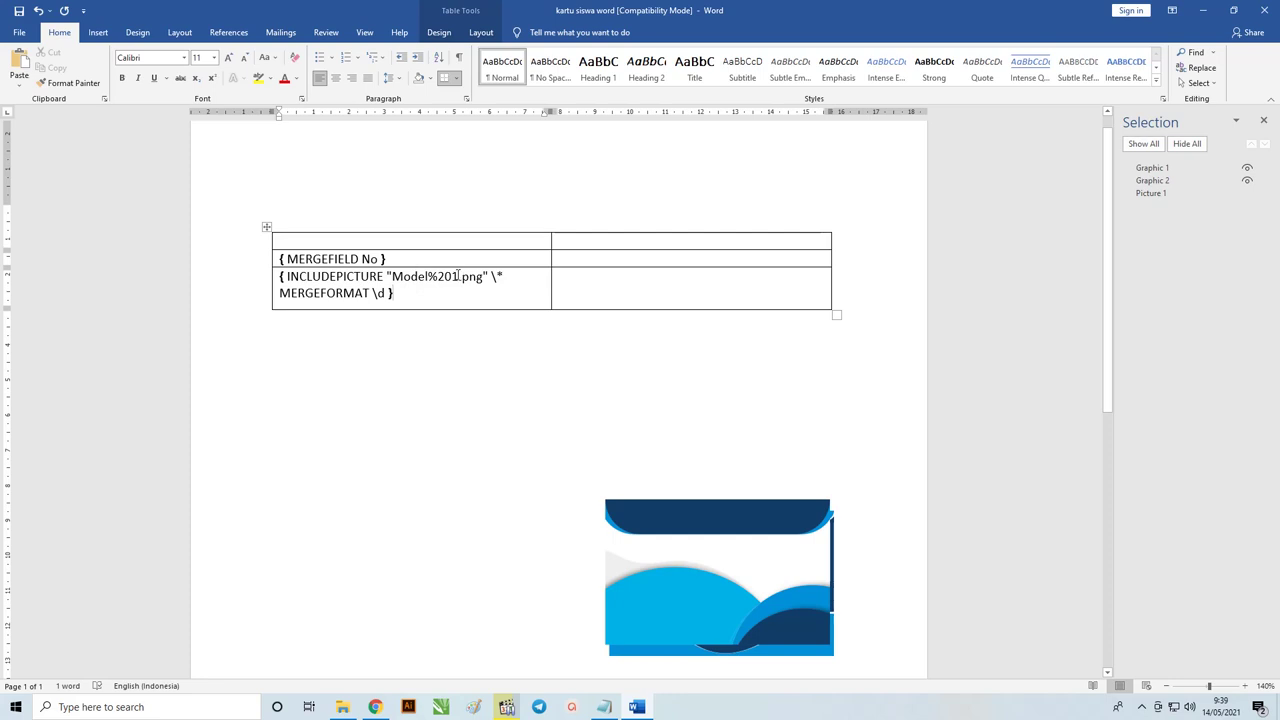
Select Model%201 in the INCLUDEPICTURE picture path.
{"action": "left_click_drag", "start_coordinate": [460, 276], "coordinate": [392, 276]}
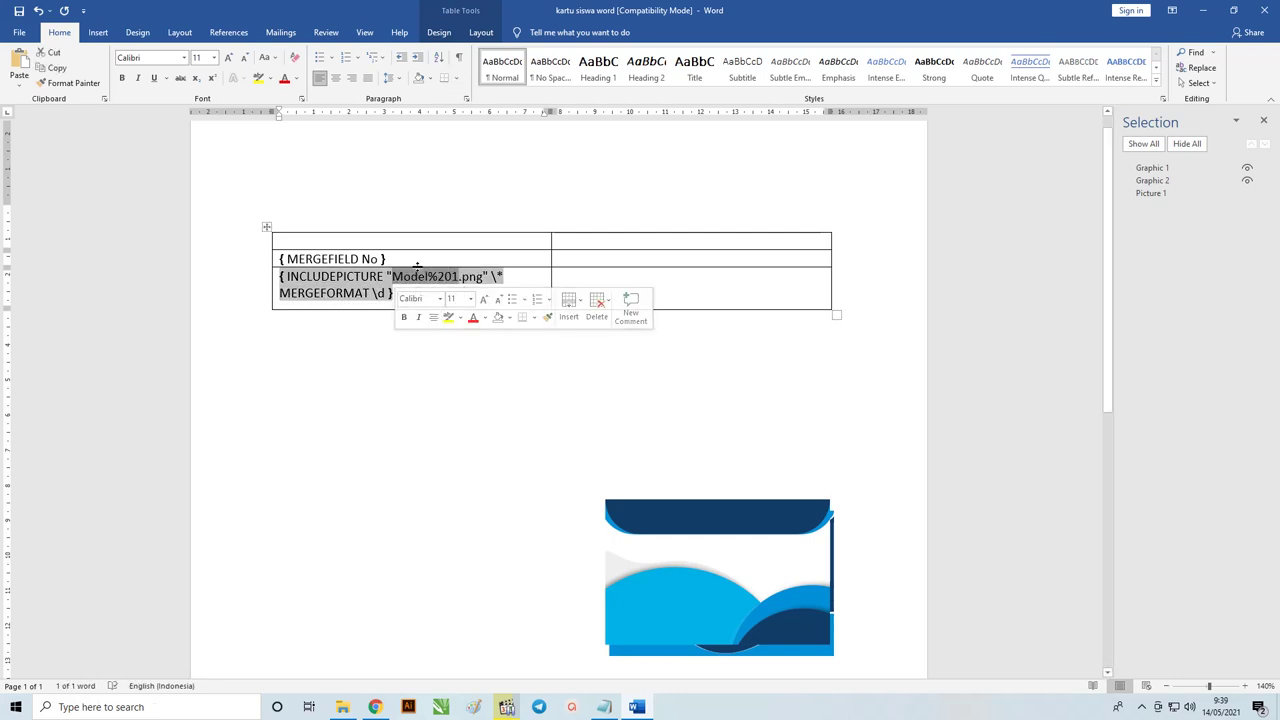
{"action": "key", "text": "Right"}
{"action": "left_click_drag", "start_coordinate": [460, 276], "coordinate": [392, 276]}
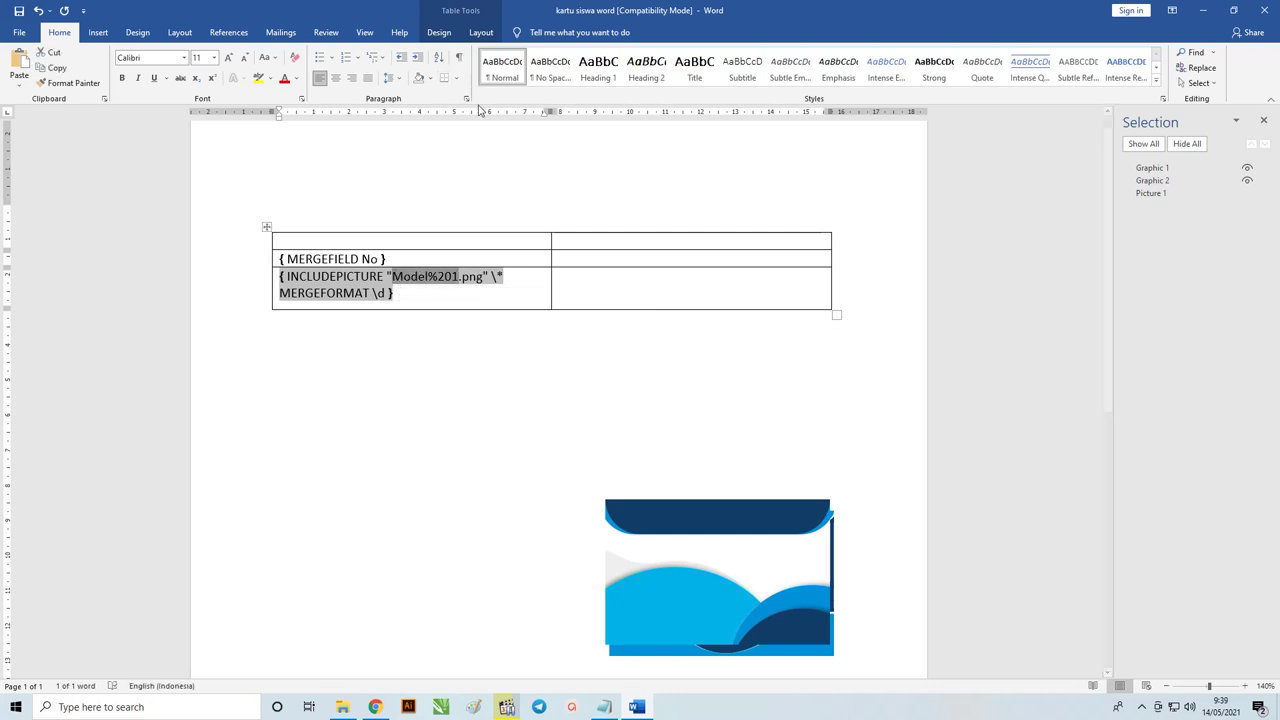
{"action": "left_click", "coordinate": [266, 33]}
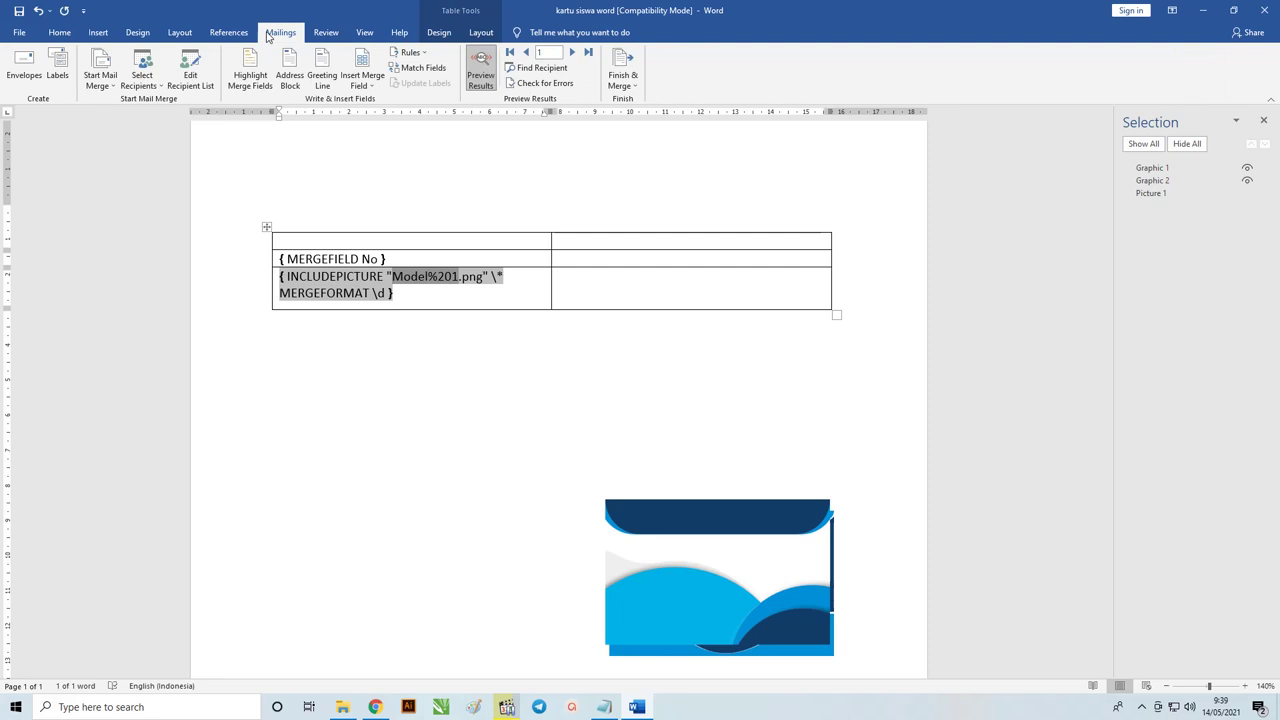
Replace Model%201 with the foto merge field and wrap it in new field braces with Ctrl+F9.
{"action": "left_click", "coordinate": [370, 85]}
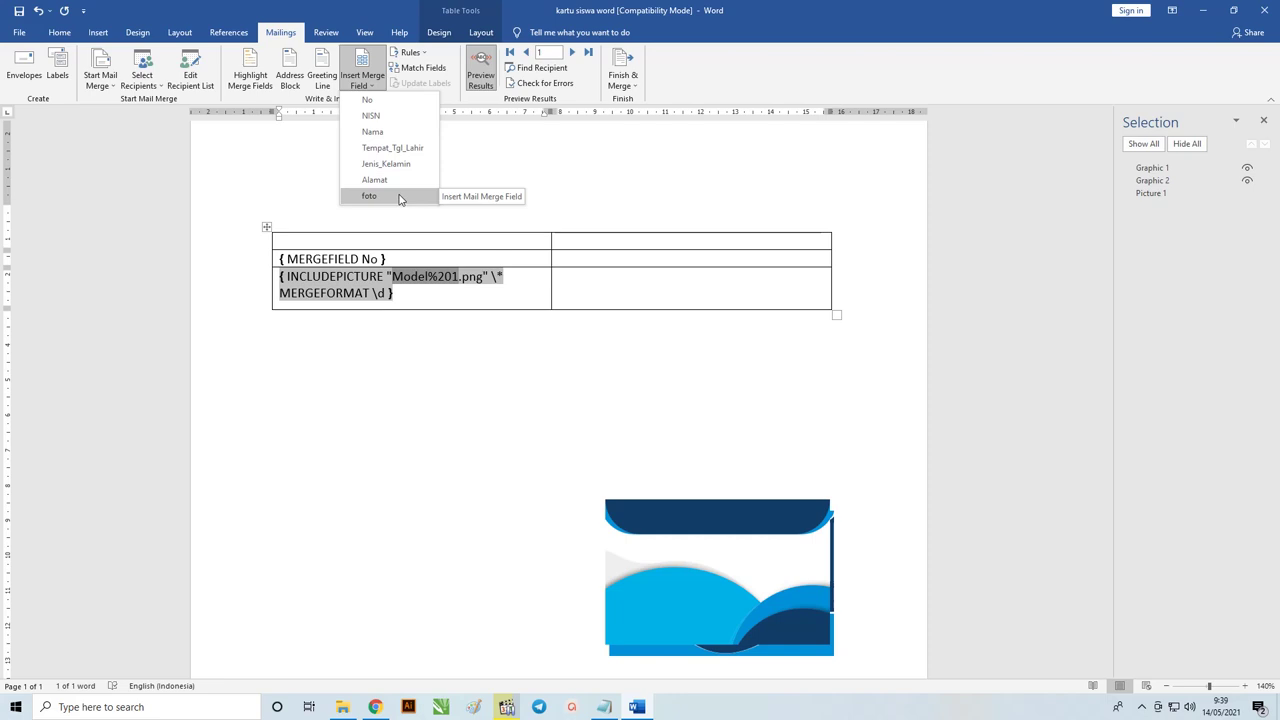
{"action": "left_click", "coordinate": [399, 197]}
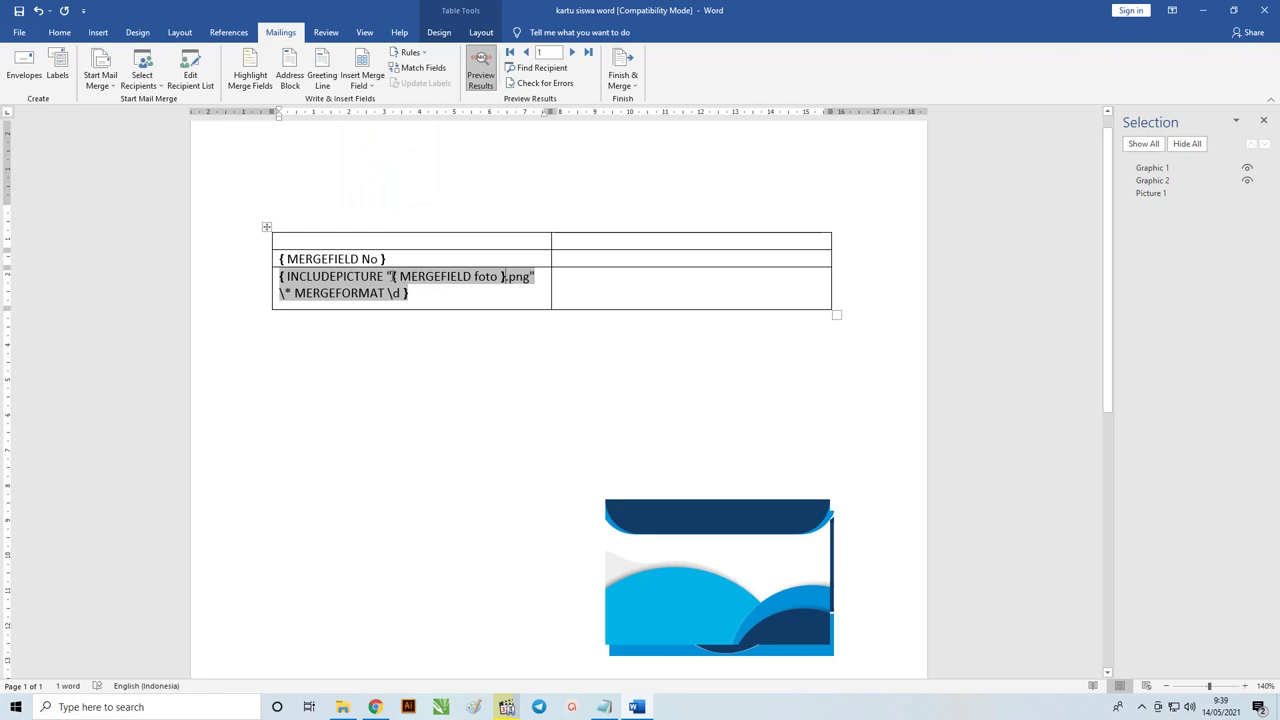
{"action": "left_click_drag", "start_coordinate": [392, 277], "coordinate": [503, 280]}
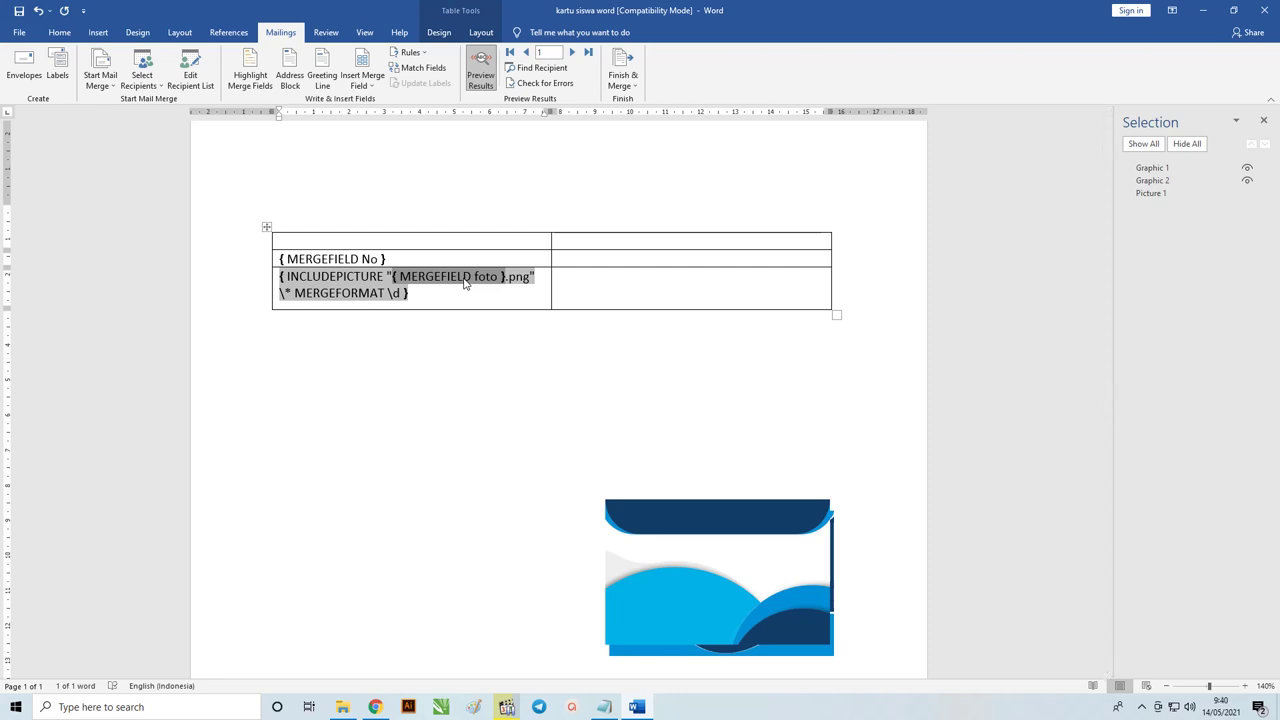
{"action": "key", "text": "ctrl+F9"}
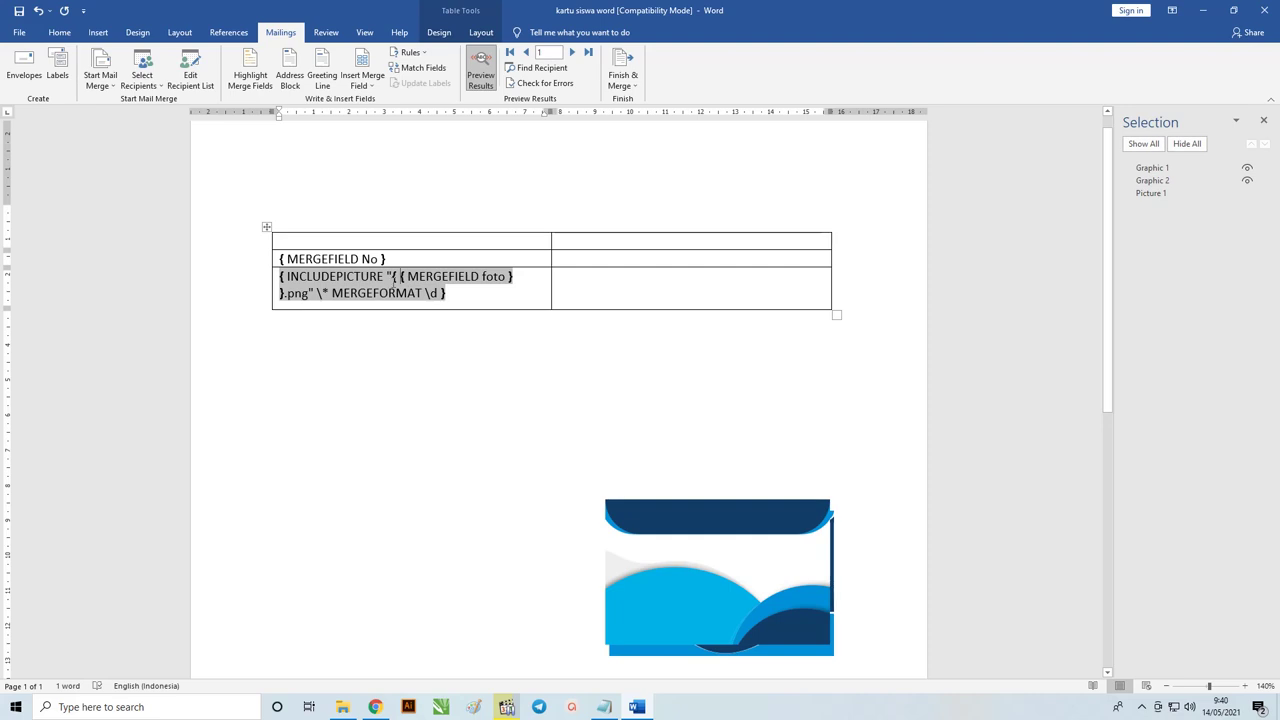
{"action": "scroll", "coordinate": [395, 277], "scroll_direction": "up", "scroll_amount": 10, "text": "ctrl"}
{"action": "scroll", "coordinate": [393, 285], "scroll_direction": "up", "scroll_amount": 9, "text": "ctrl"}
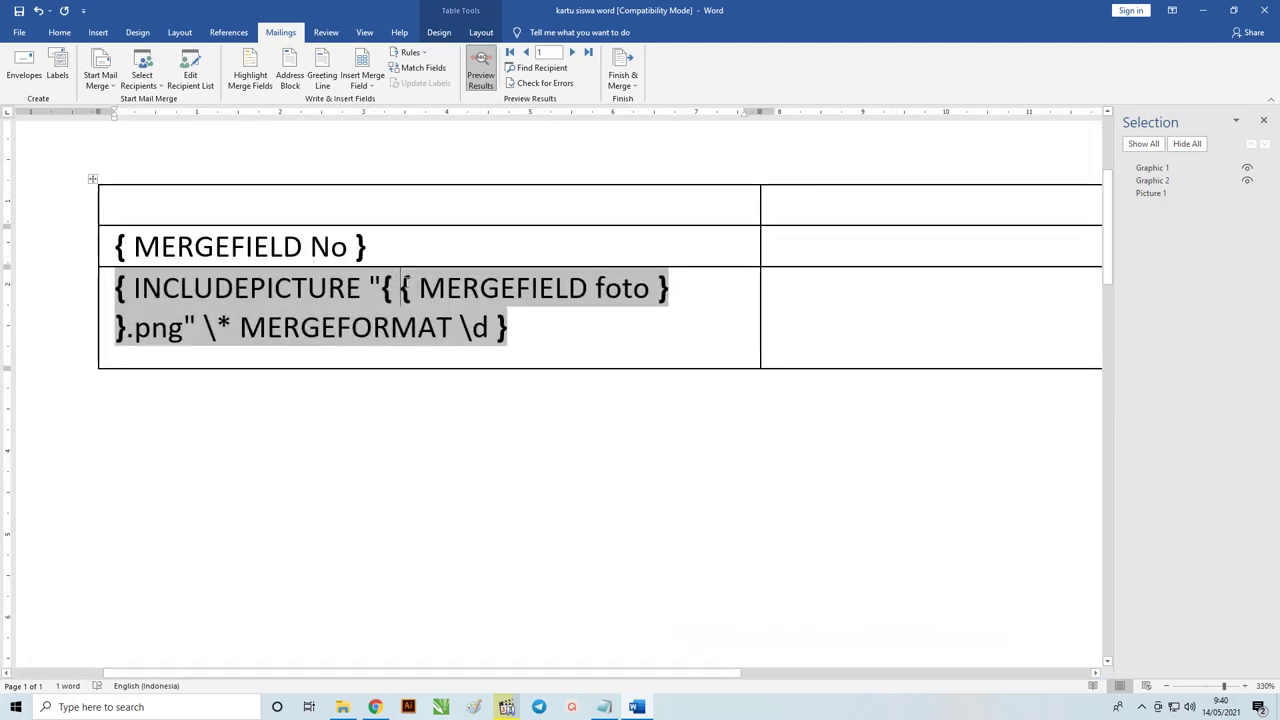
Type IF TRUE before the inner MERGEFIELD foto and switch back to field results.
{"action": "double_click", "coordinate": [405, 287]}
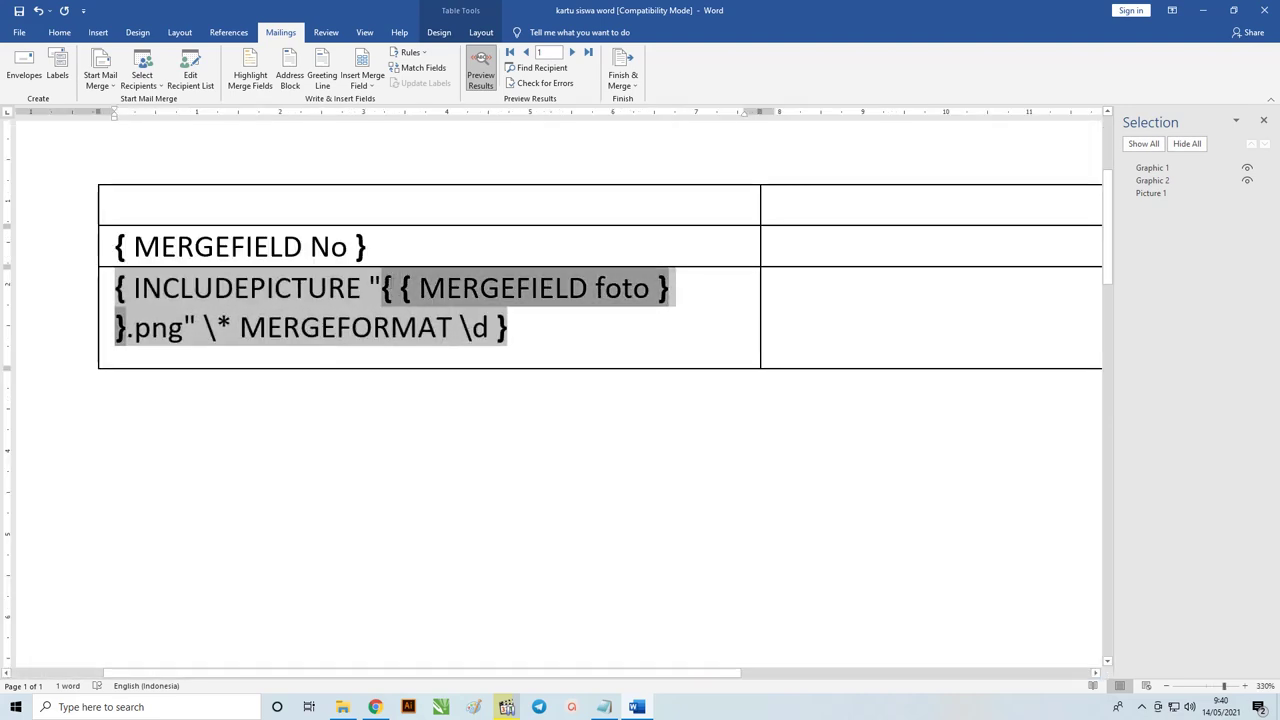
{"action": "left_click", "coordinate": [399, 290]}
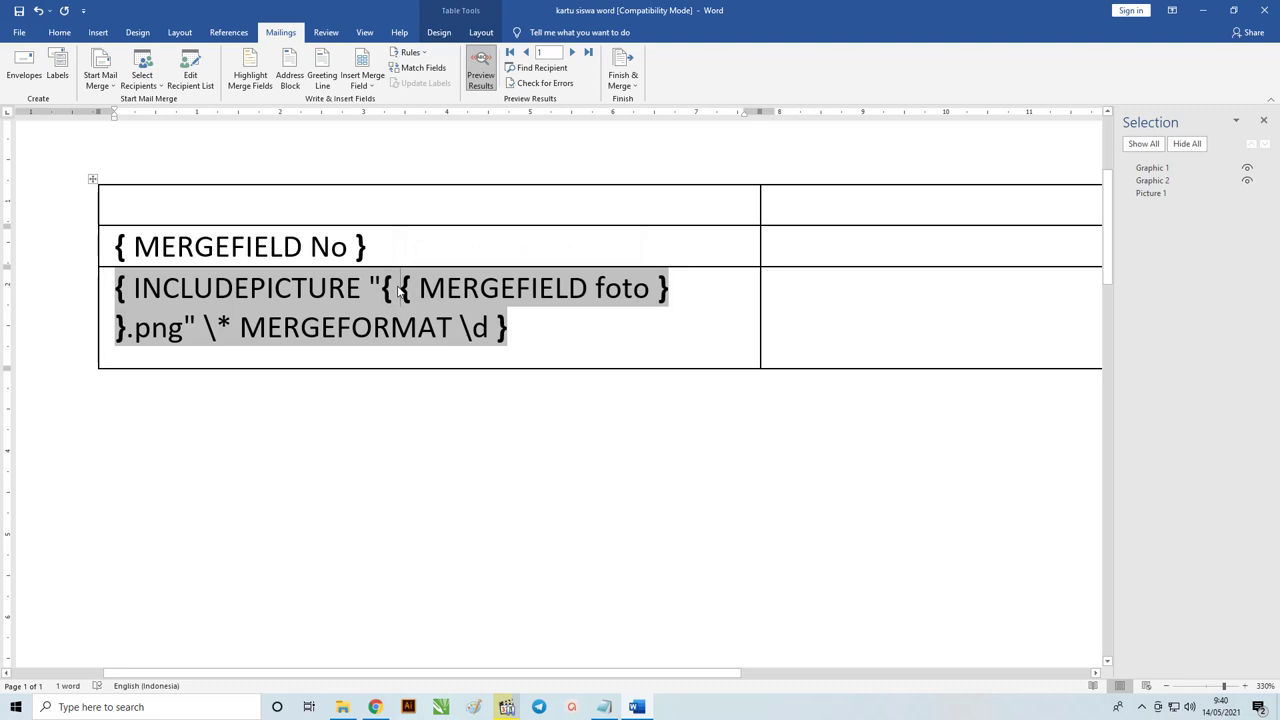
{"action": "type", "text": "IF TR"}
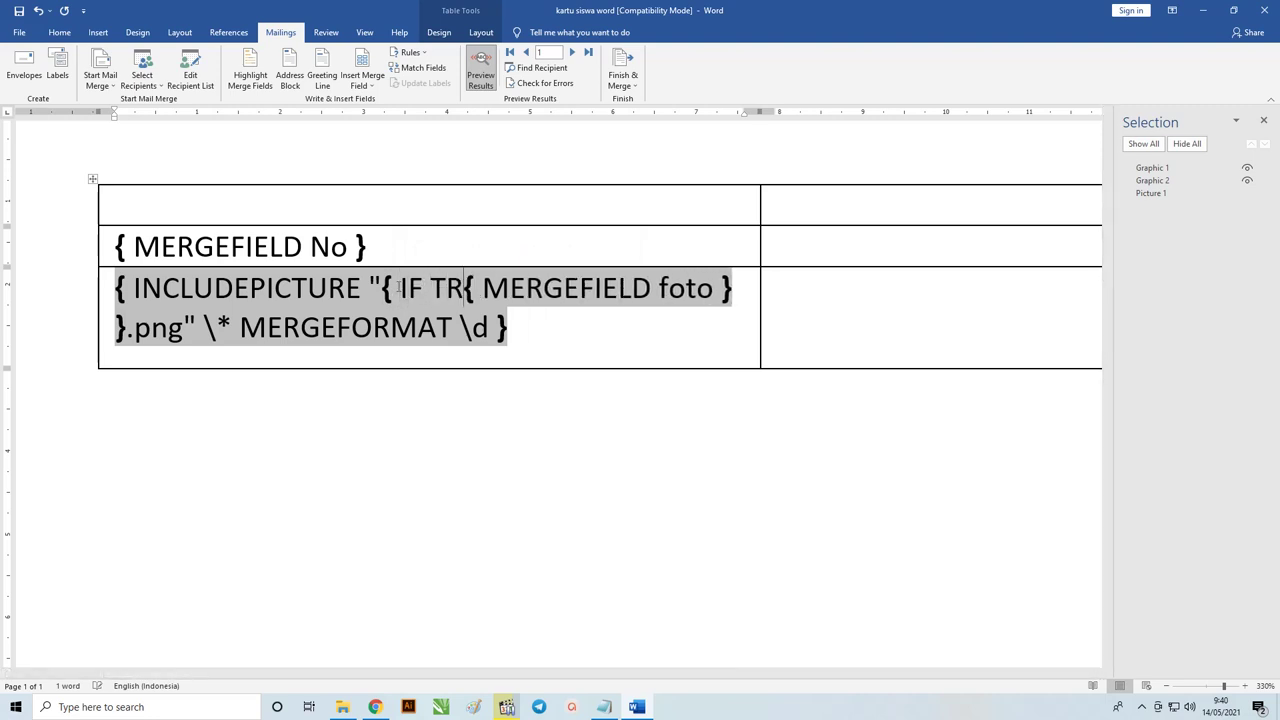
{"action": "type", "text": "E"}
{"action": "key", "text": "BackSpace"}
{"action": "type", "text": "UE"}
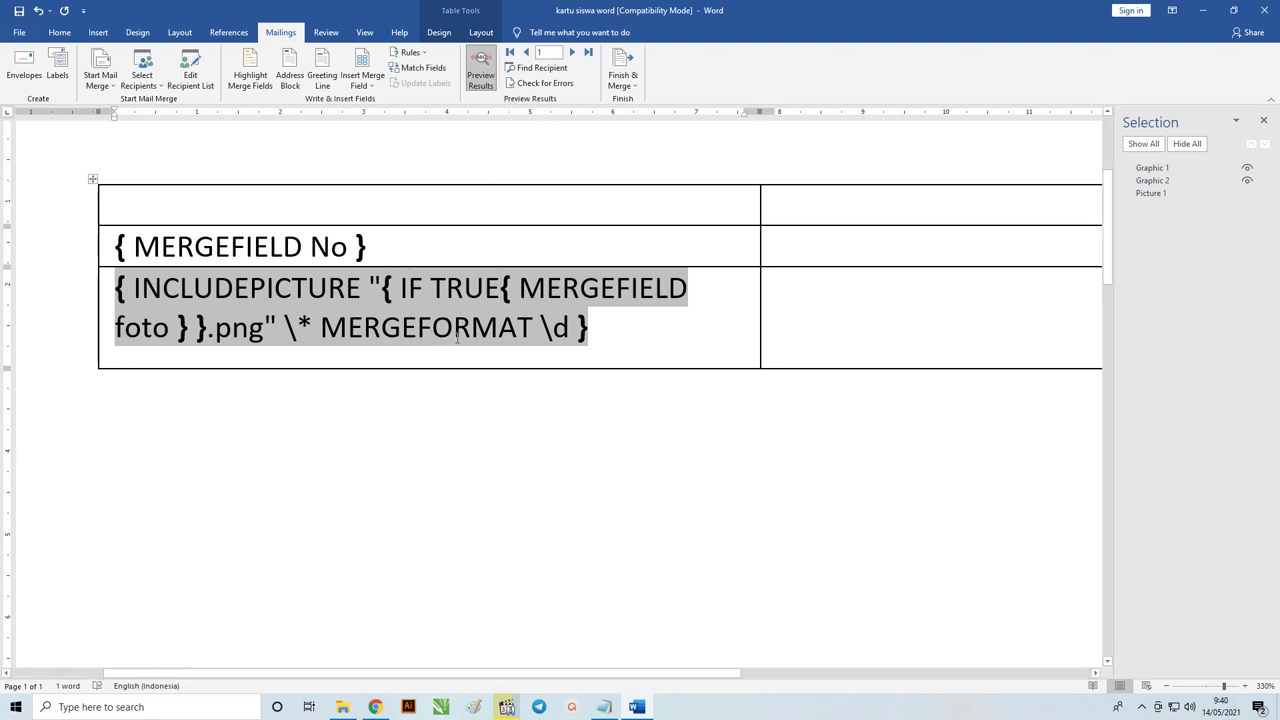
{"action": "key", "text": "alt+F9"}
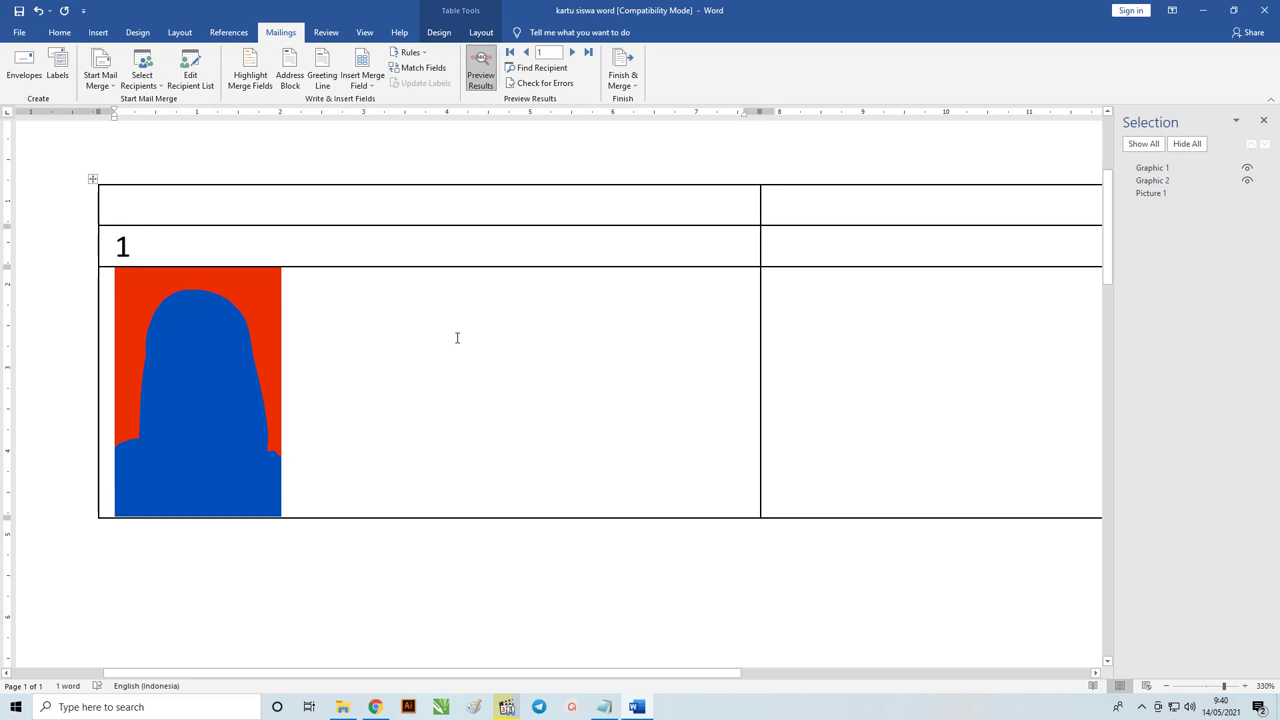
Preview records 2 and 3, then return the card to record 1.
{"action": "left_click", "coordinate": [157, 319]}
{"action": "left_click", "coordinate": [154, 245]}
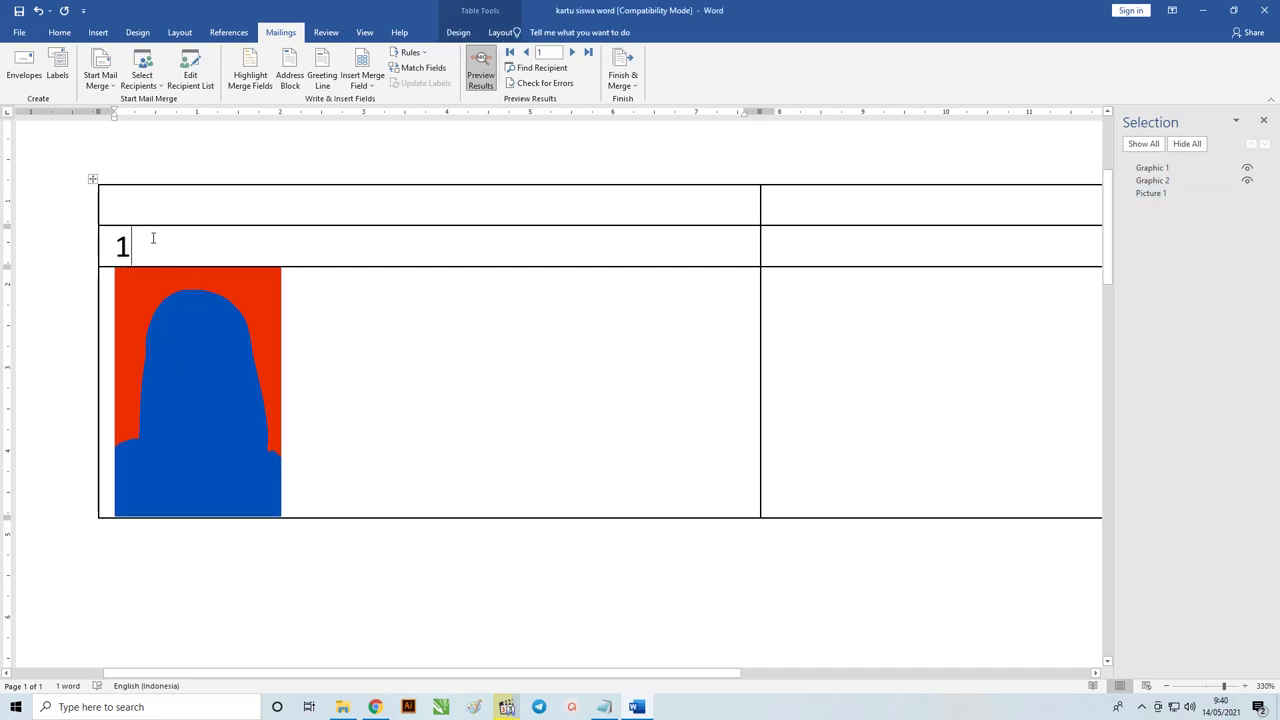
{"action": "left_click", "coordinate": [572, 53]}
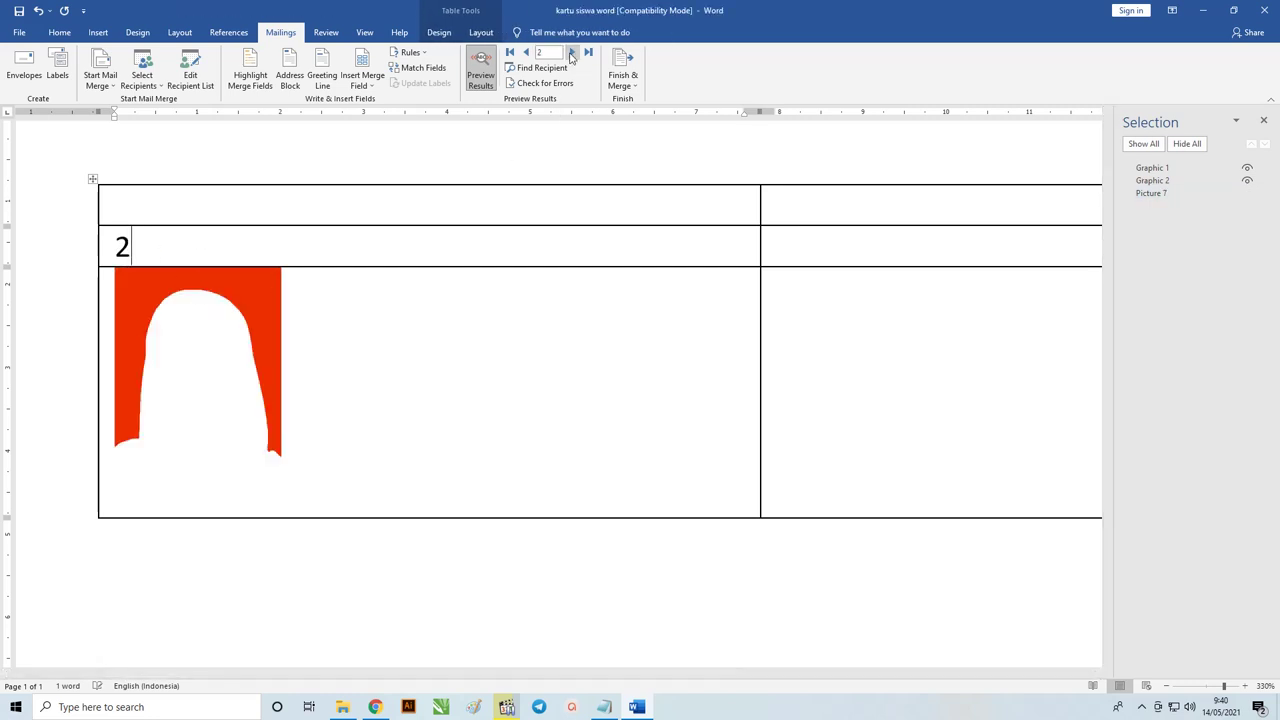
{"action": "left_click", "coordinate": [572, 53]}
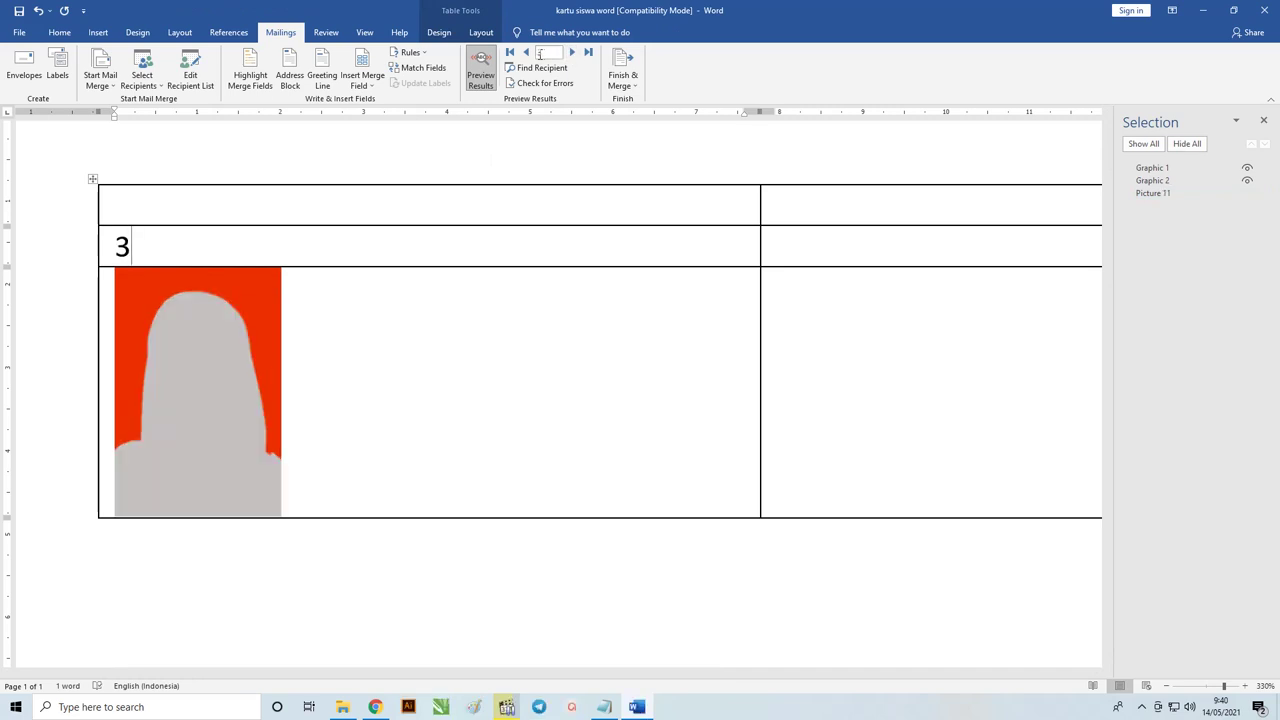
{"action": "left_click", "coordinate": [527, 55]}
{"action": "left_click", "coordinate": [527, 55]}
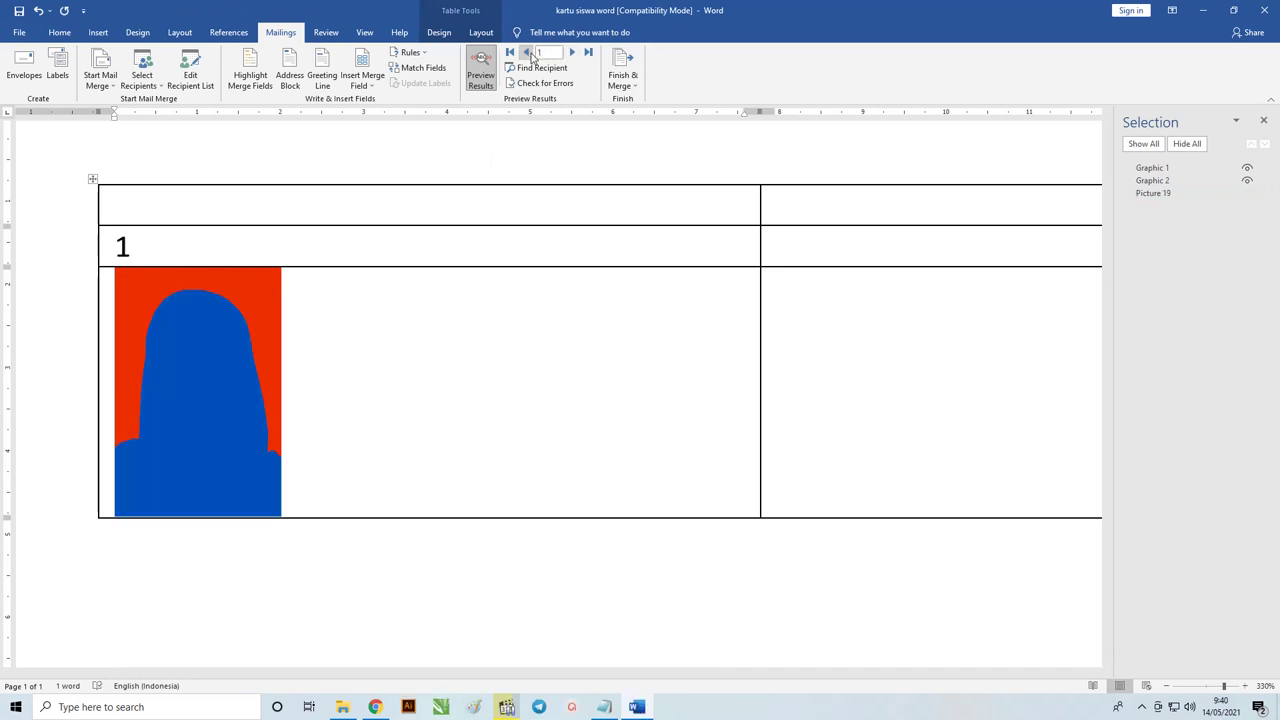
{"action": "mouse_move", "coordinate": [160, 240]}
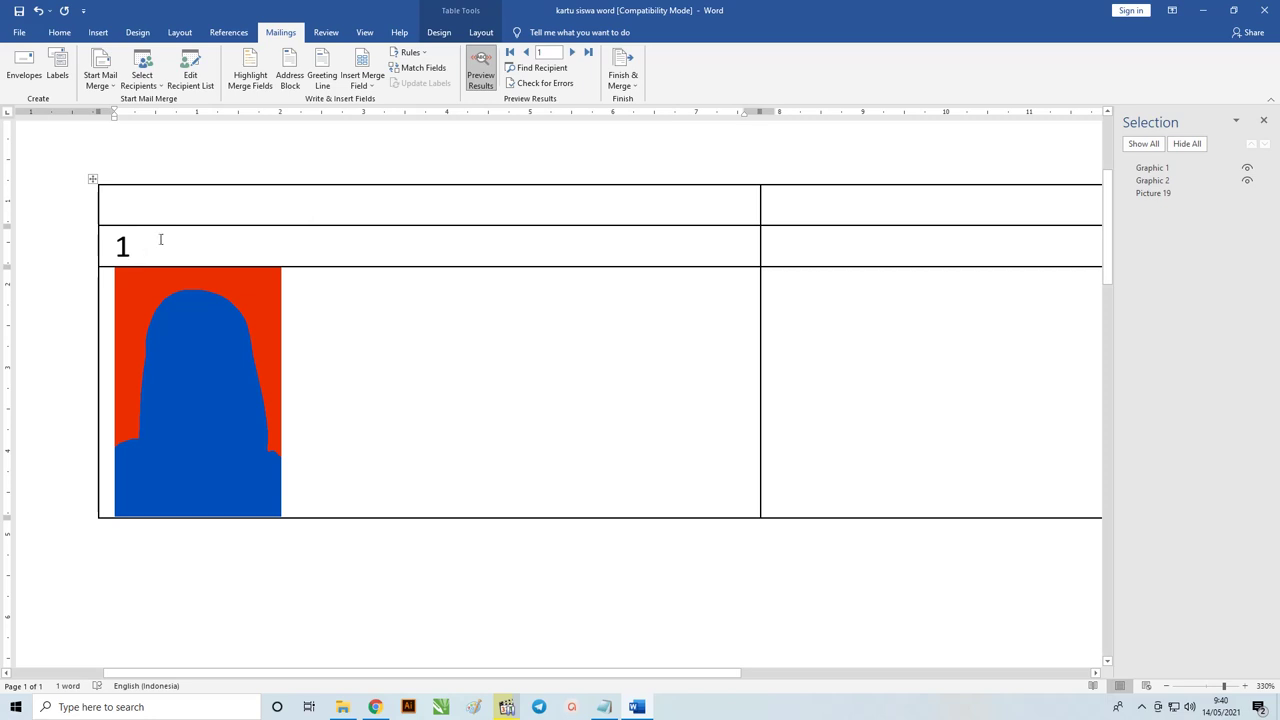
{"action": "double_click", "coordinate": [122, 247]}
Compare records 1 to 4 against the Model photos in File Explorer, then select the database workbook.
{"action": "key", "text": "alt+Tab"}
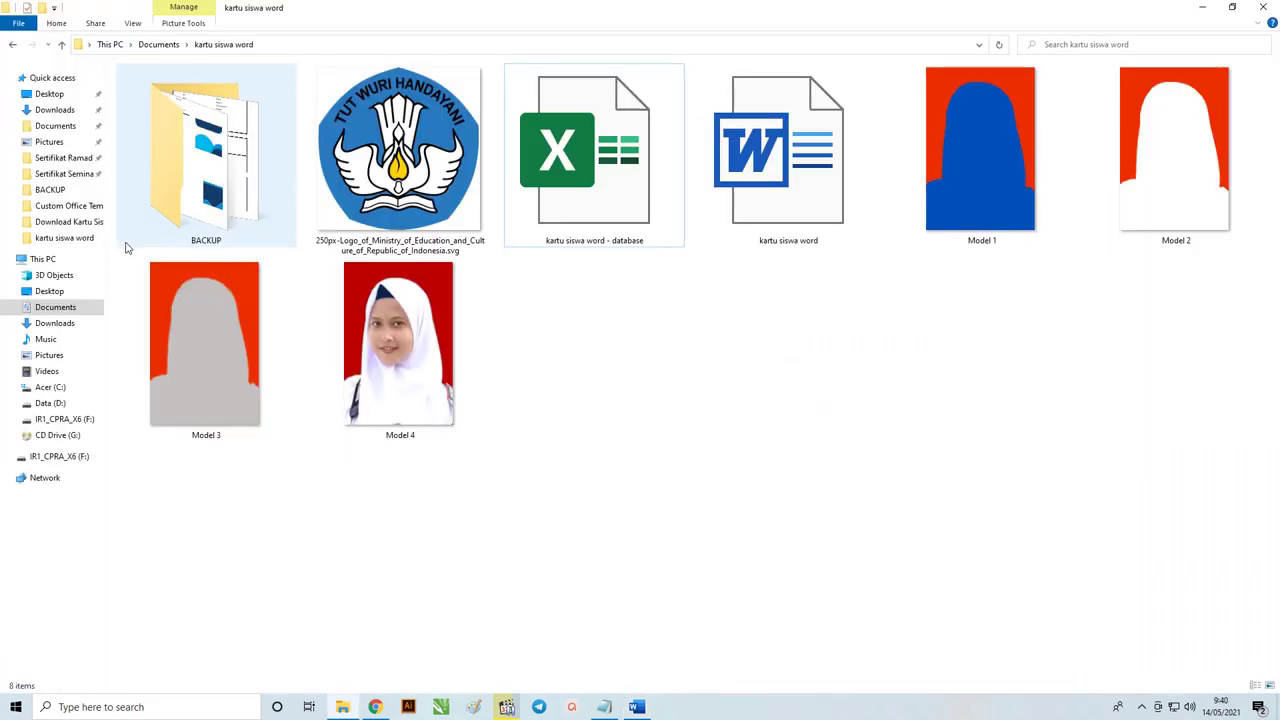
{"action": "left_click", "coordinate": [1008, 176]}
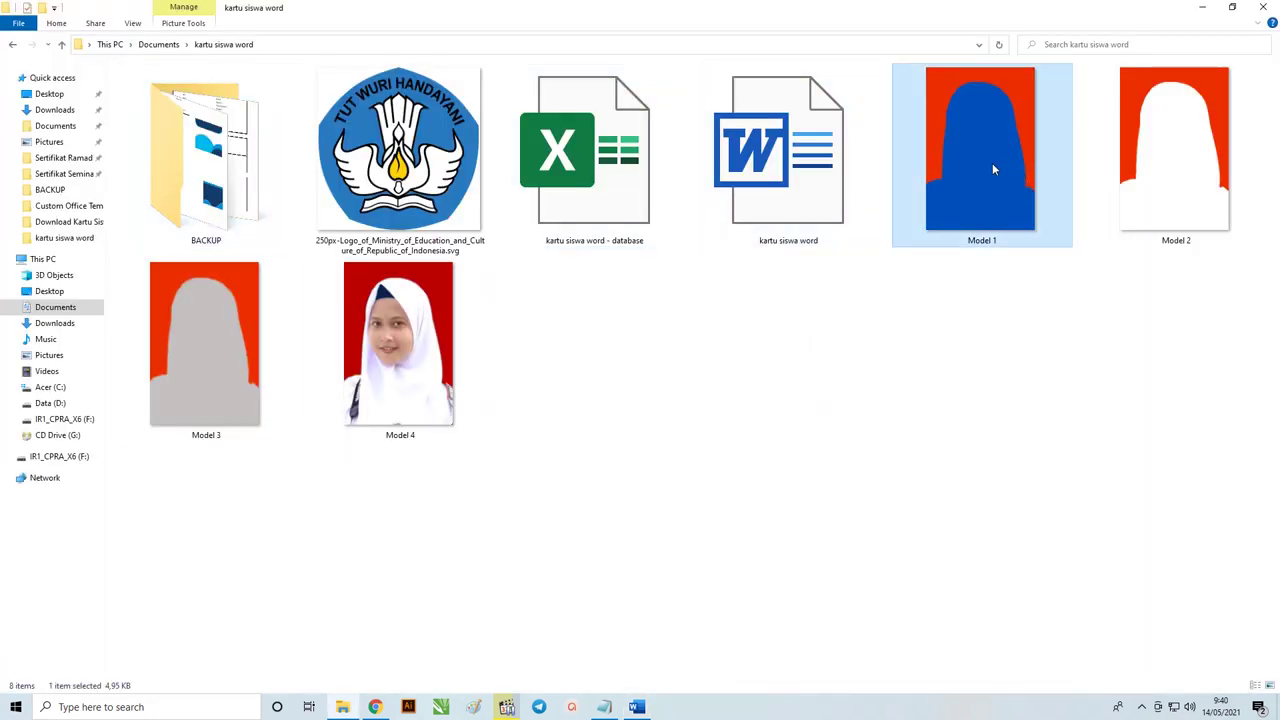
{"action": "key", "text": "alt+Tab"}
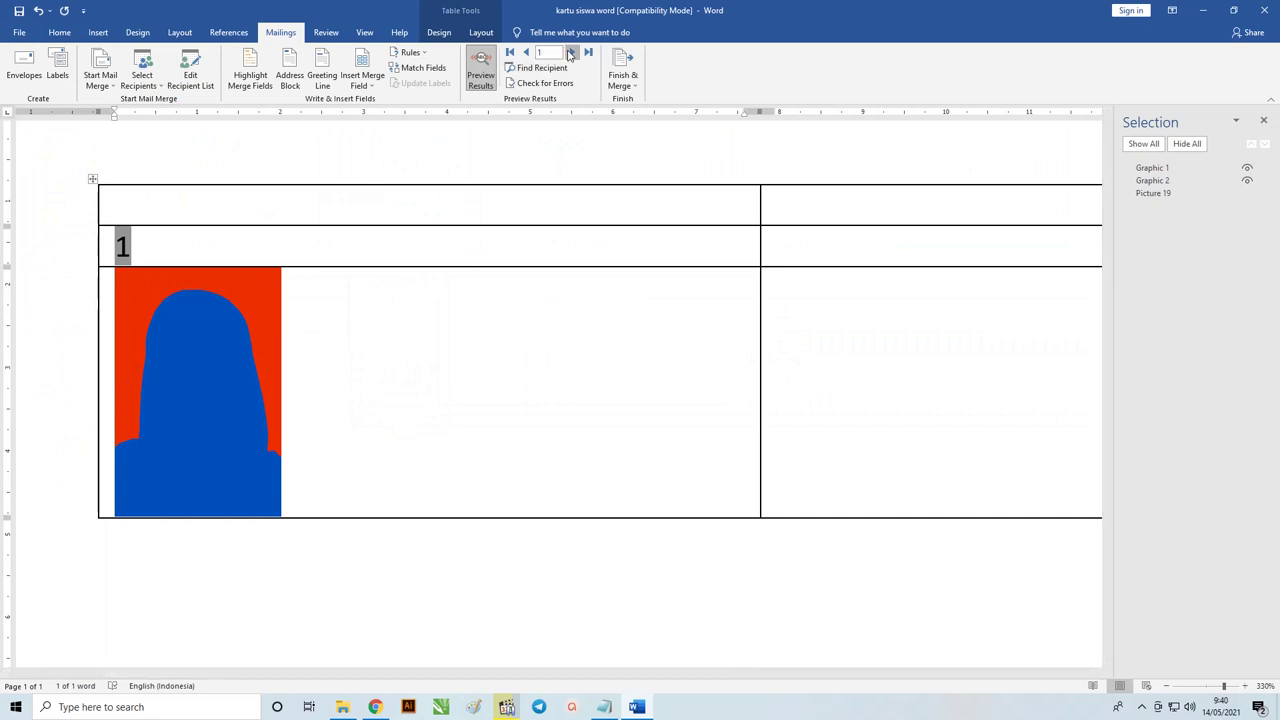
{"action": "left_click", "coordinate": [572, 52]}
{"action": "key", "text": "alt+Tab"}
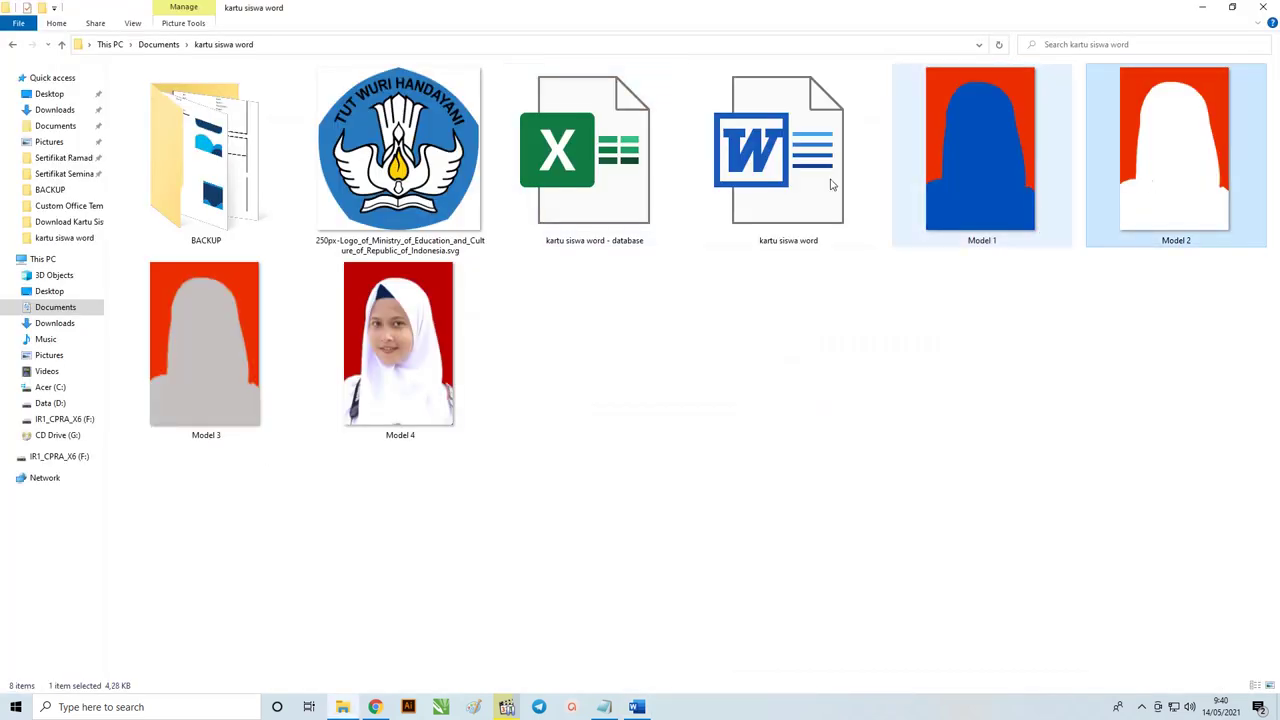
{"action": "key", "text": "alt+Tab"}
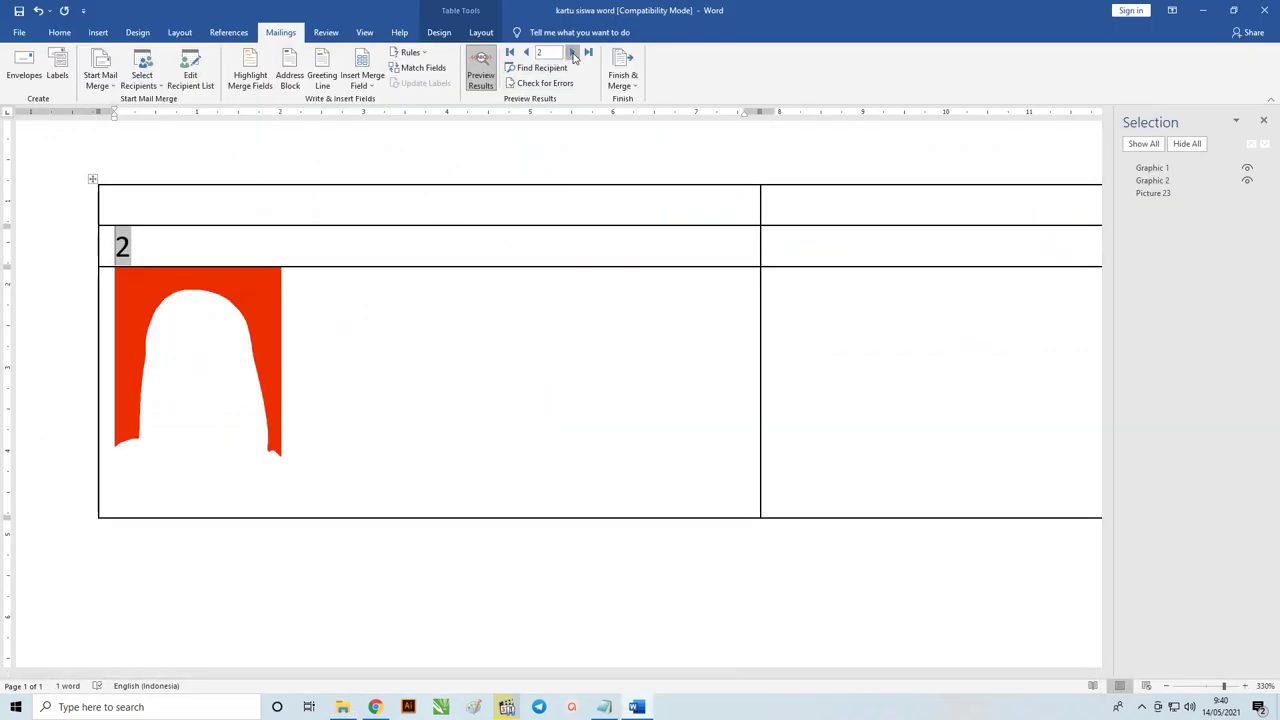
{"action": "left_click", "coordinate": [572, 52]}
{"action": "left_click", "coordinate": [572, 52]}
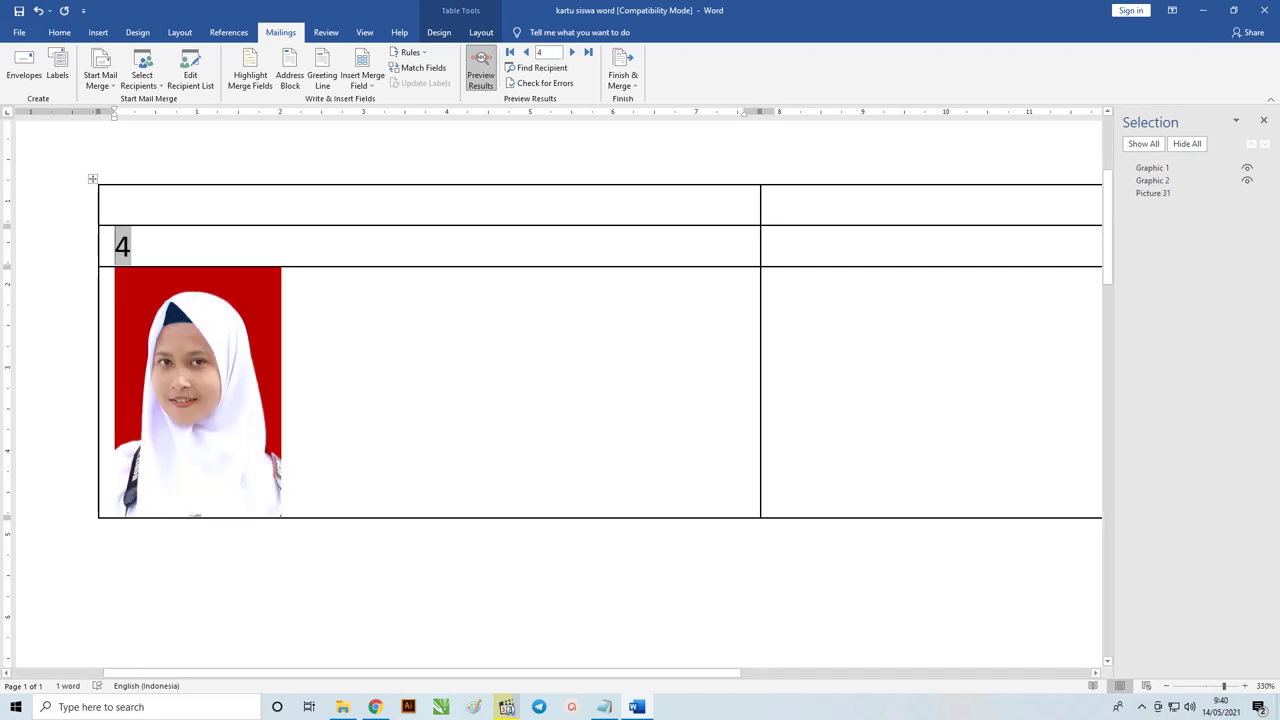
{"action": "key", "text": "alt+Tab"}
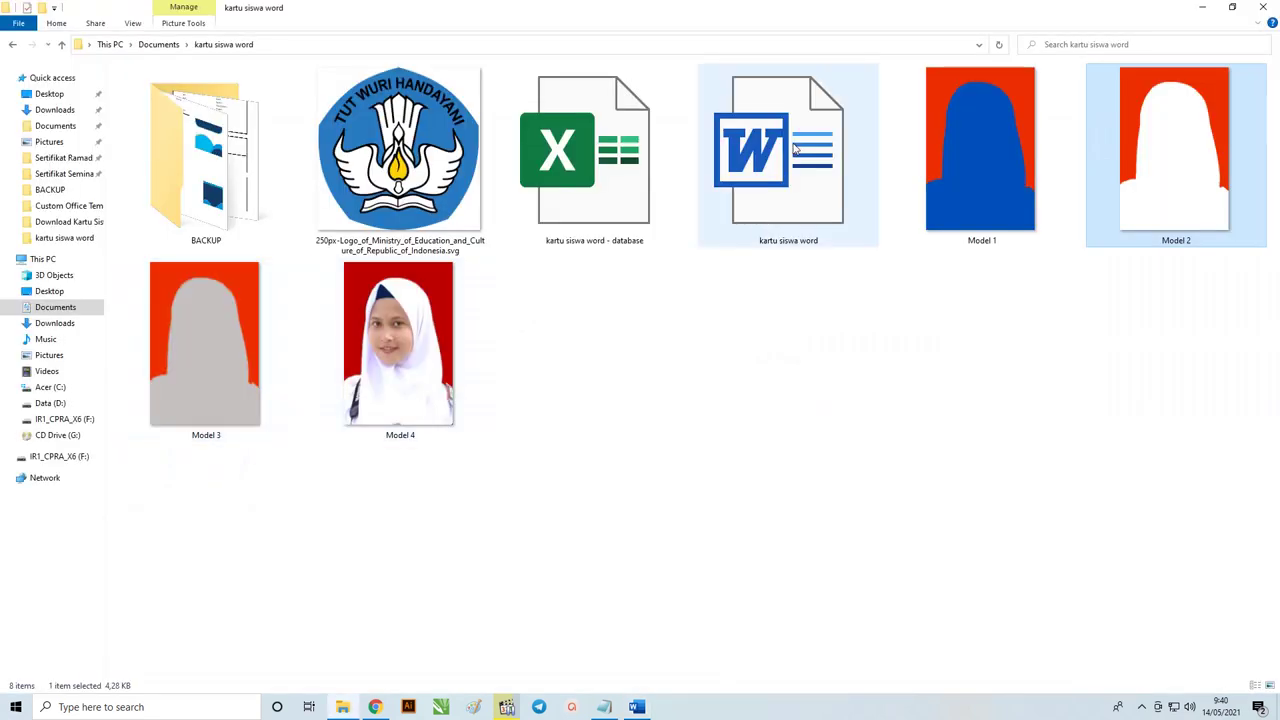
{"action": "left_click", "coordinate": [584, 145]}
Open the database read-only to check foto values Model 1–4, then close Excel and return to Word.
{"action": "double_click", "coordinate": [584, 145]}
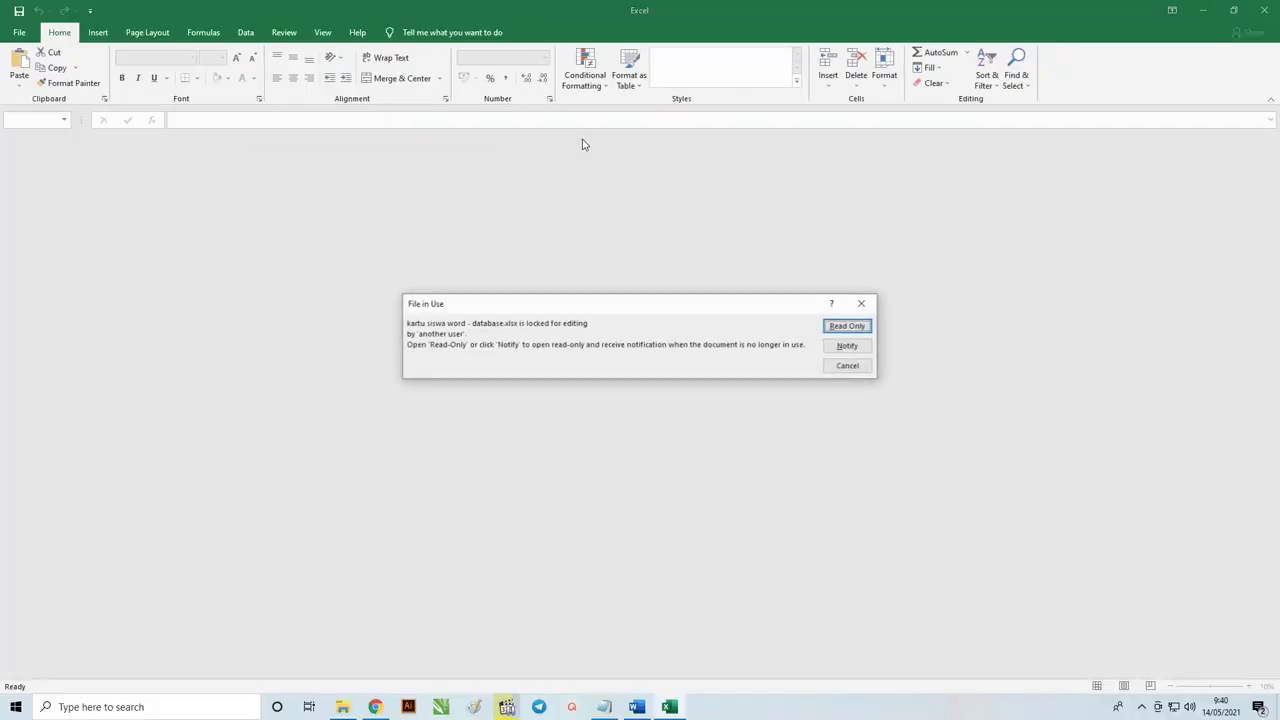
{"action": "left_click", "coordinate": [843, 328]}
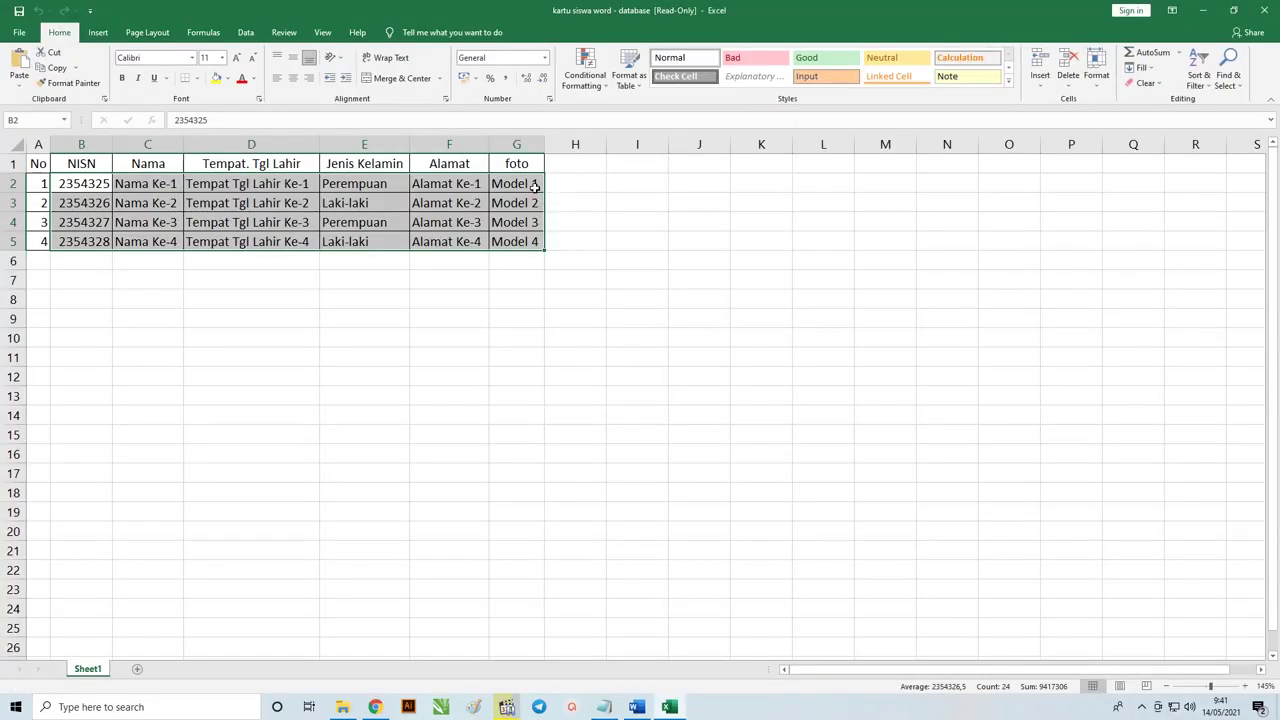
{"action": "left_click", "coordinate": [1260, 10]}
{"action": "key", "text": "alt+Tab"}
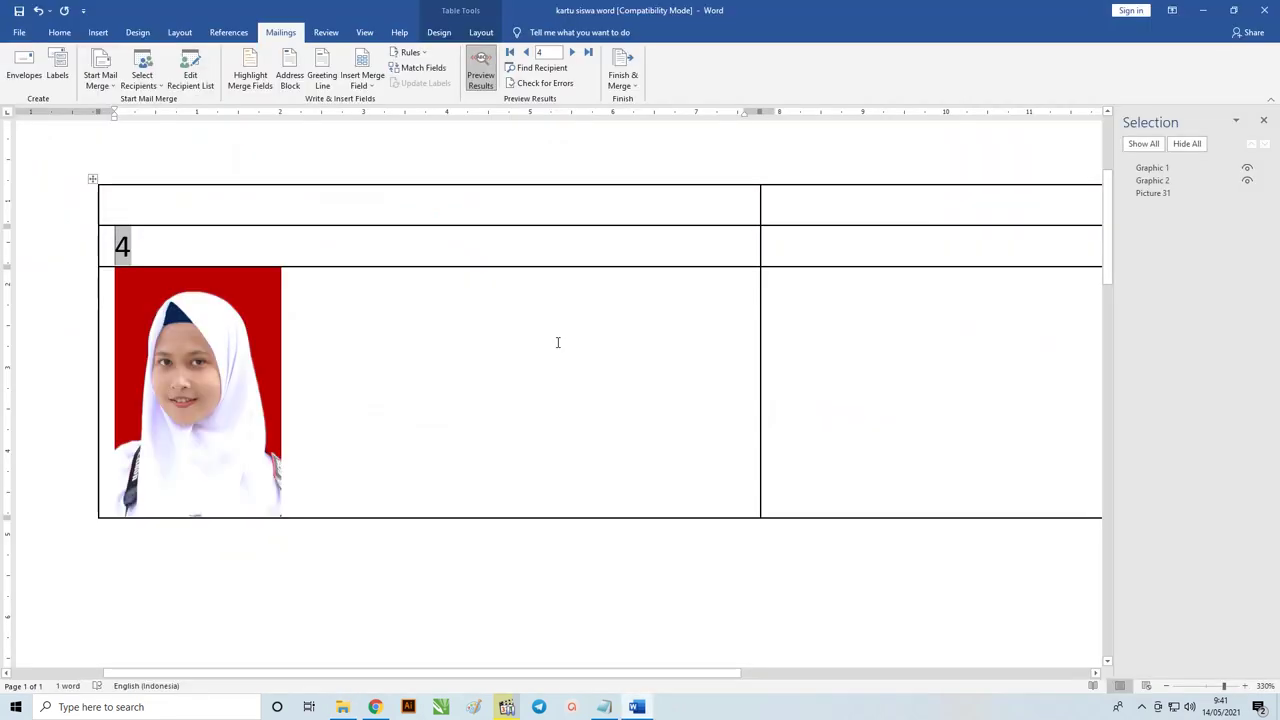
{"action": "left_click", "coordinate": [170, 251]}
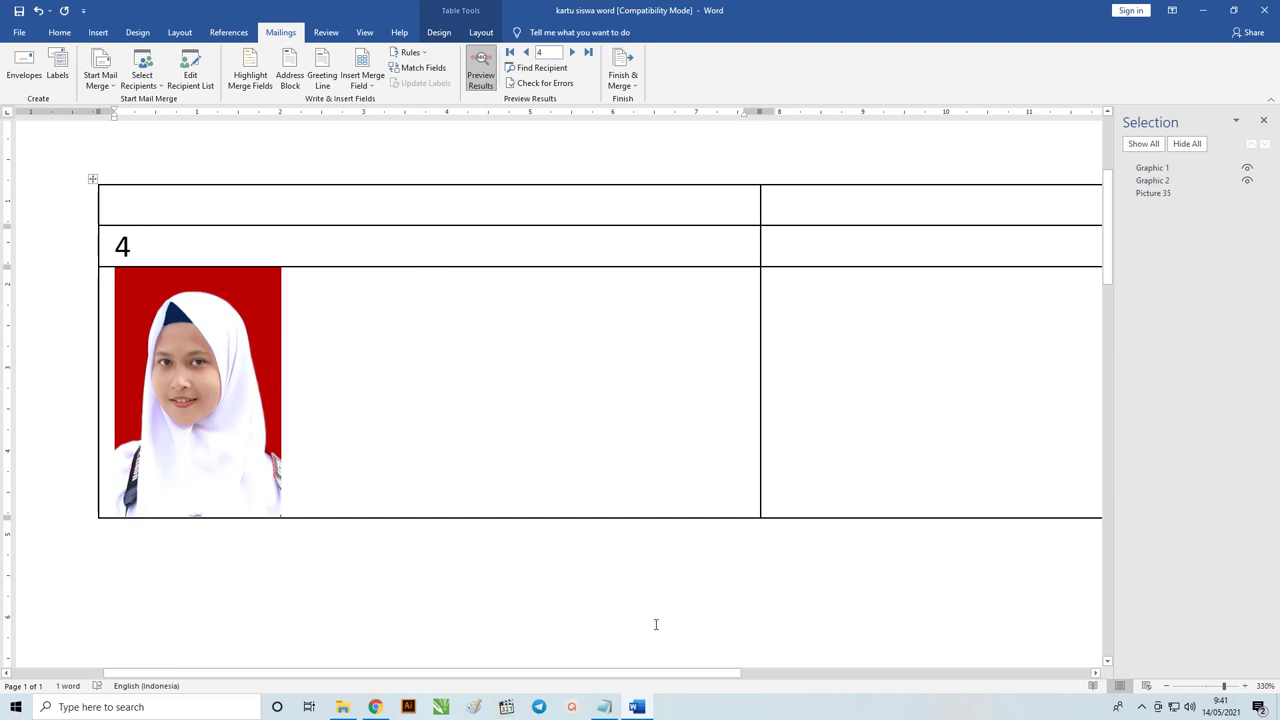
Cut the three school header lines from the Notepad card notes.
{"action": "left_click", "coordinate": [604, 707]}
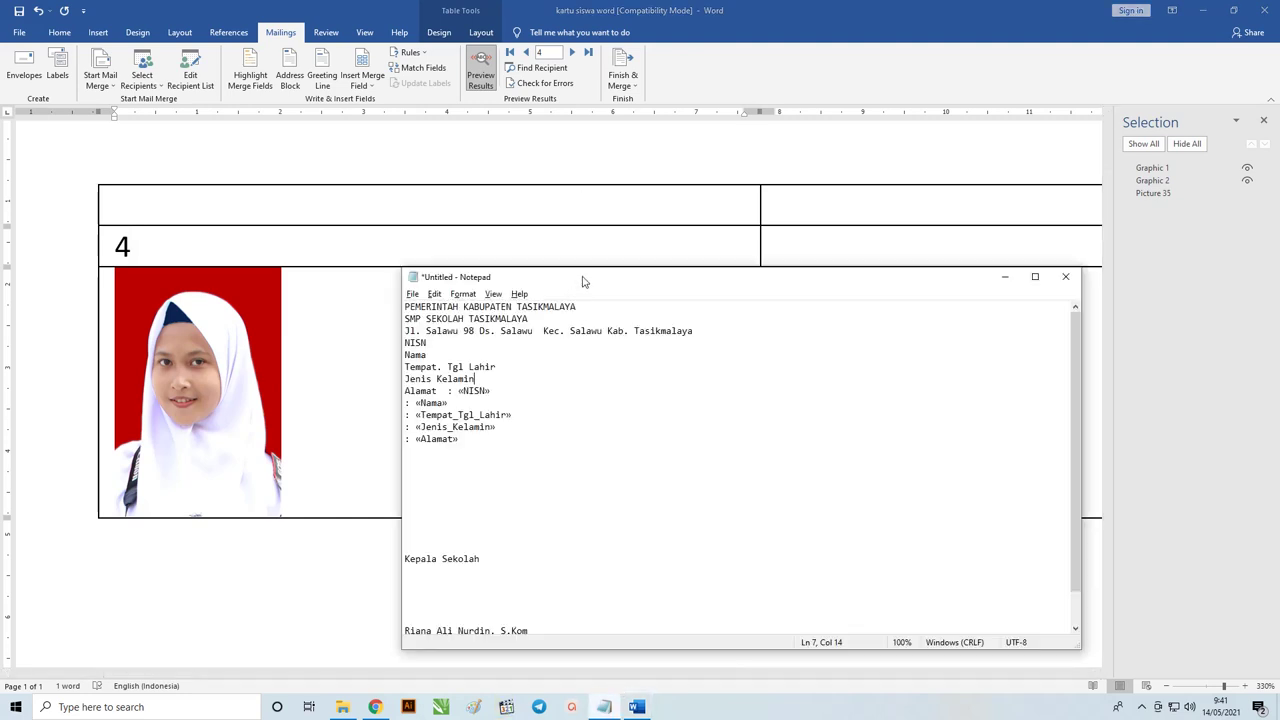
{"action": "left_click_drag", "start_coordinate": [586, 277], "coordinate": [469, 286]}
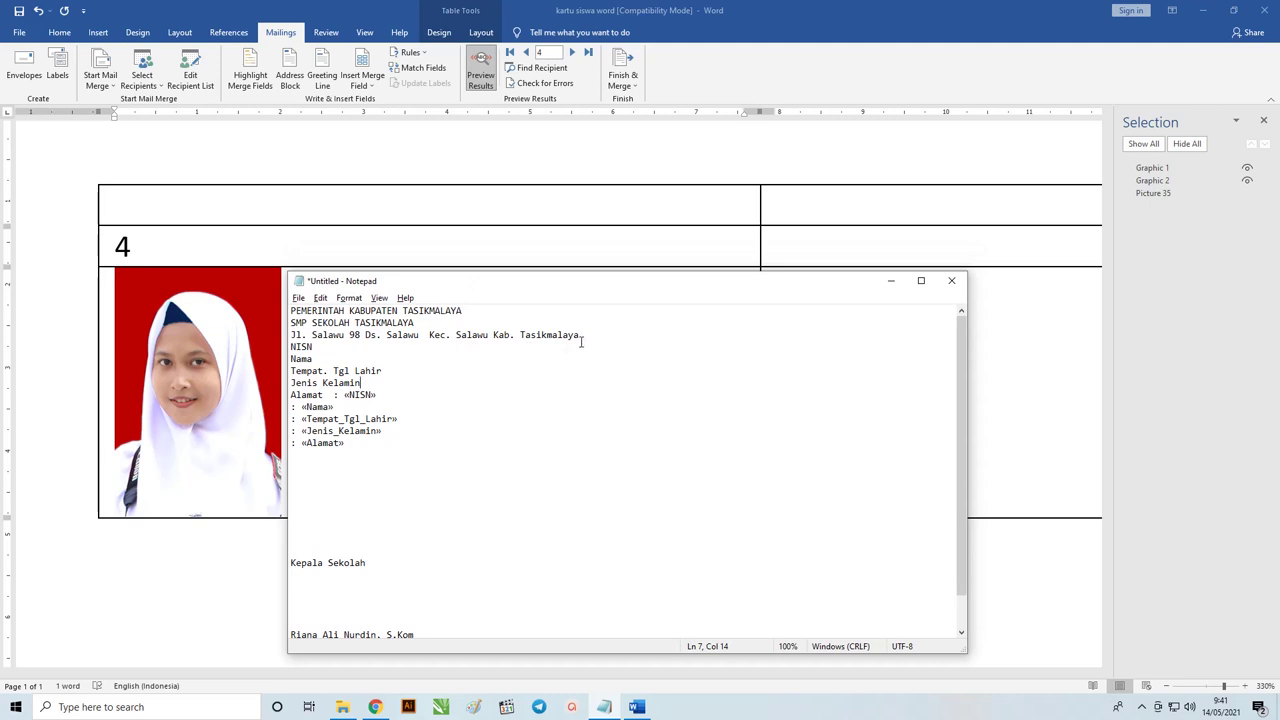
{"action": "left_click_drag", "start_coordinate": [585, 335], "coordinate": [295, 310]}
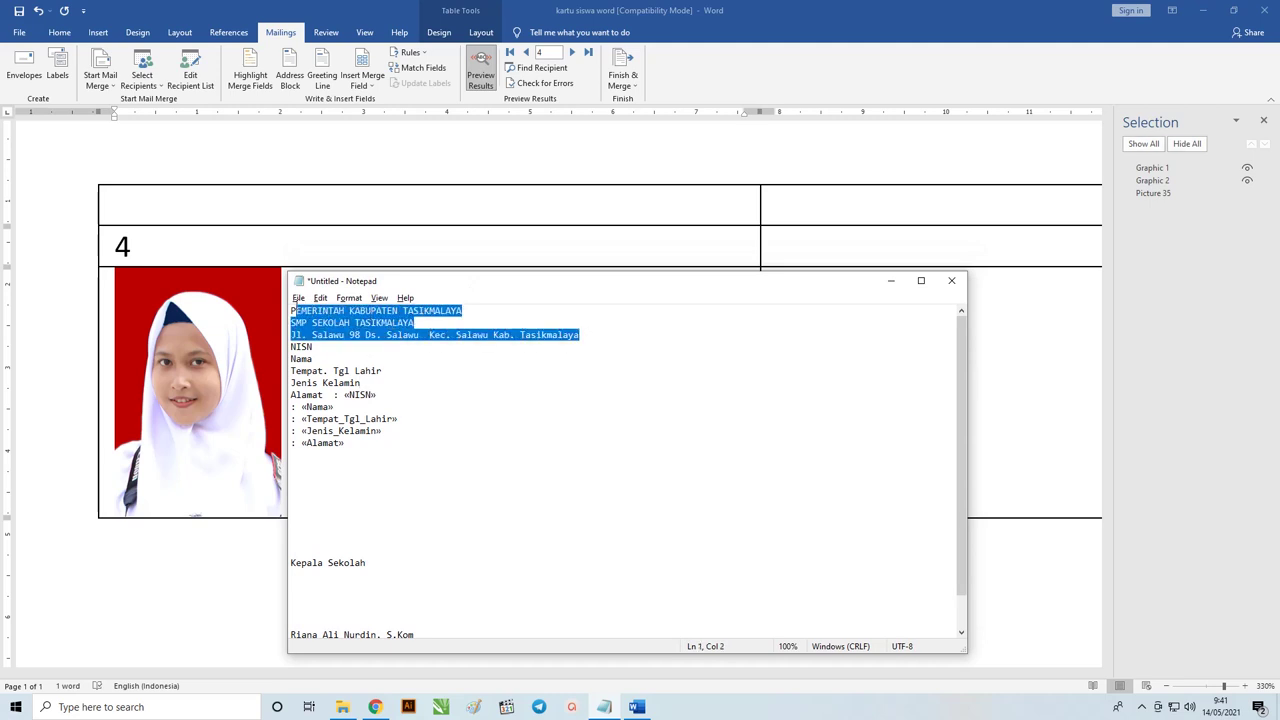
{"action": "right_click", "coordinate": [341, 322]}
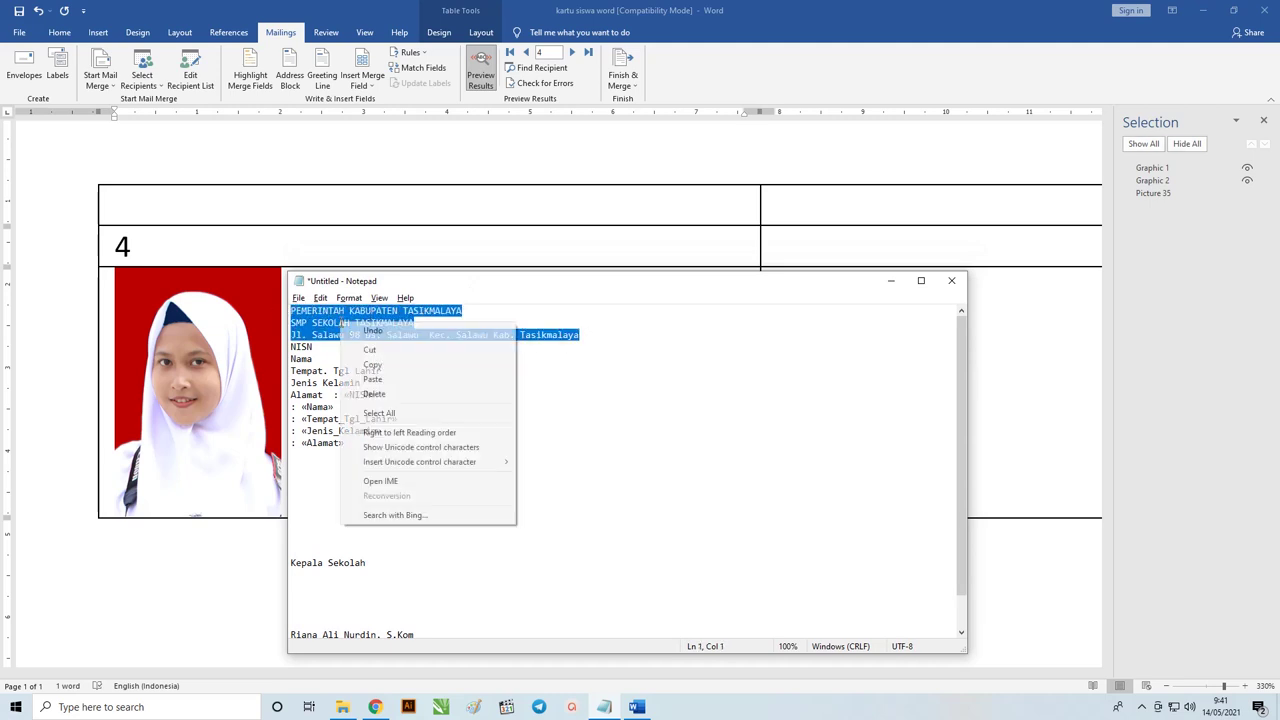
{"action": "left_click", "coordinate": [369, 350]}
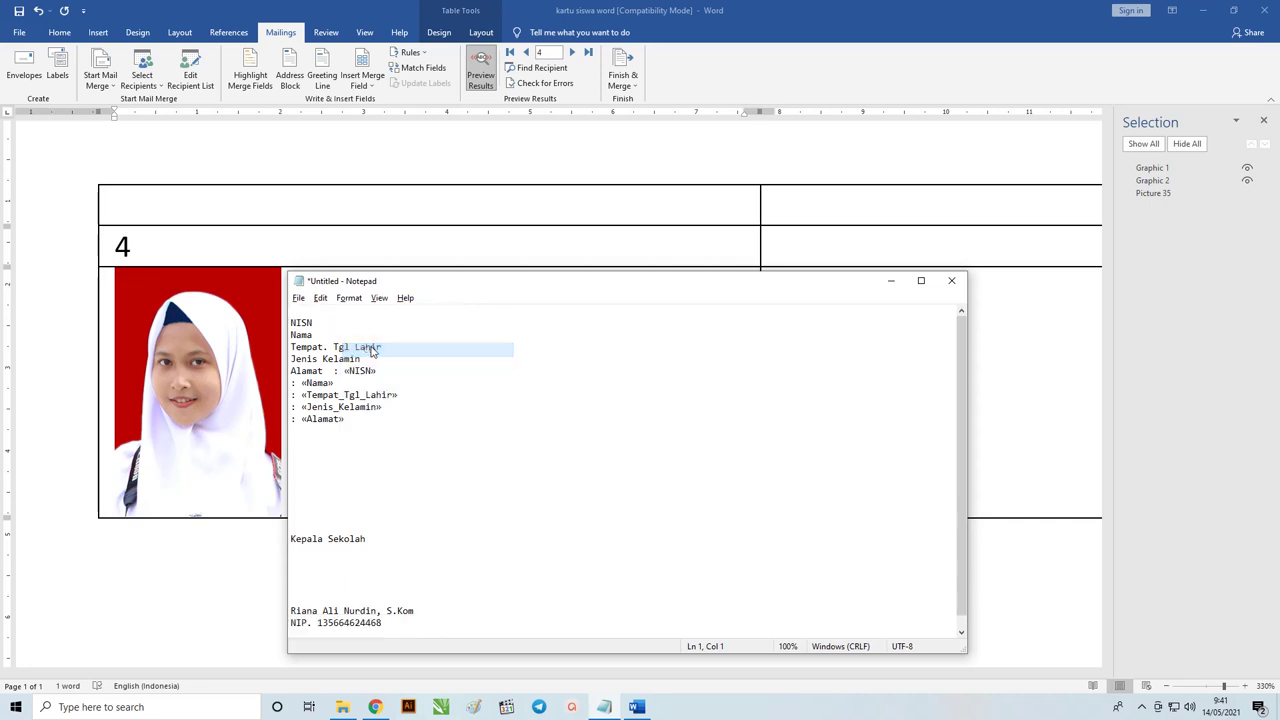
Merge the Word card's top table row into one full-width cell.
{"action": "left_click", "coordinate": [801, 205]}
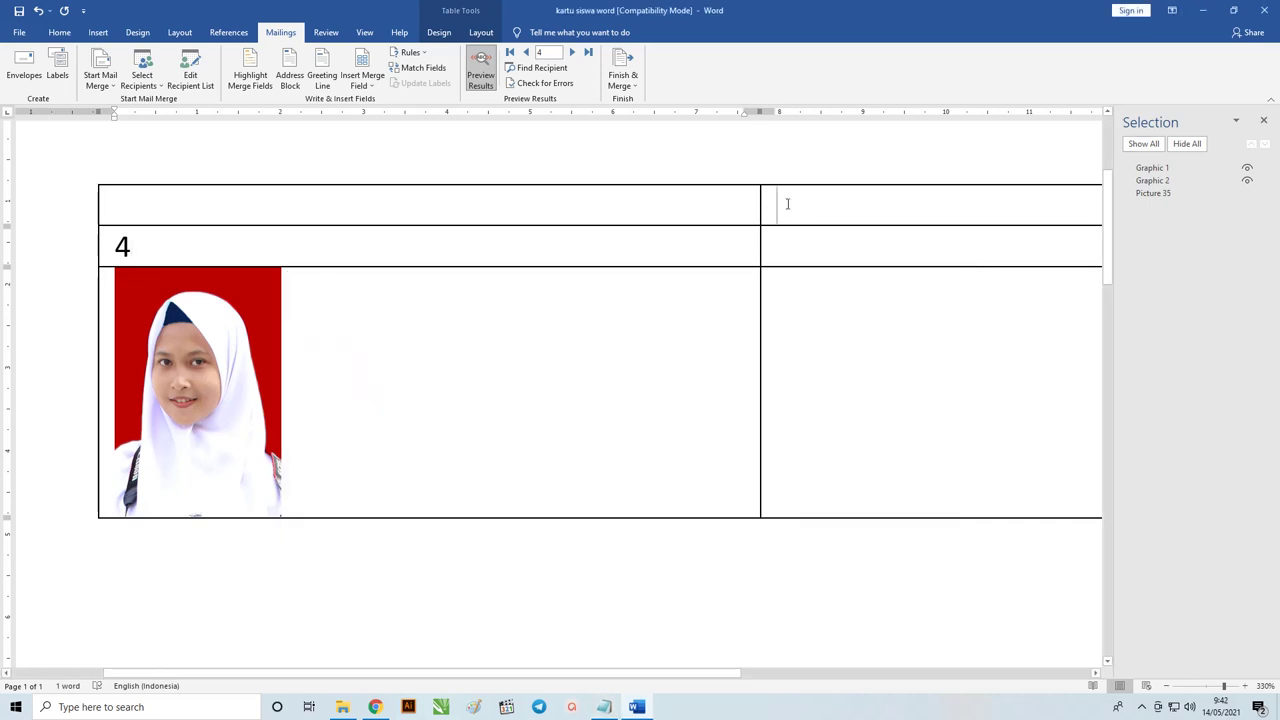
{"action": "left_click_drag", "start_coordinate": [785, 203], "coordinate": [694, 206]}
{"action": "scroll", "coordinate": [510, 227], "scroll_direction": "down", "scroll_amount": 3}
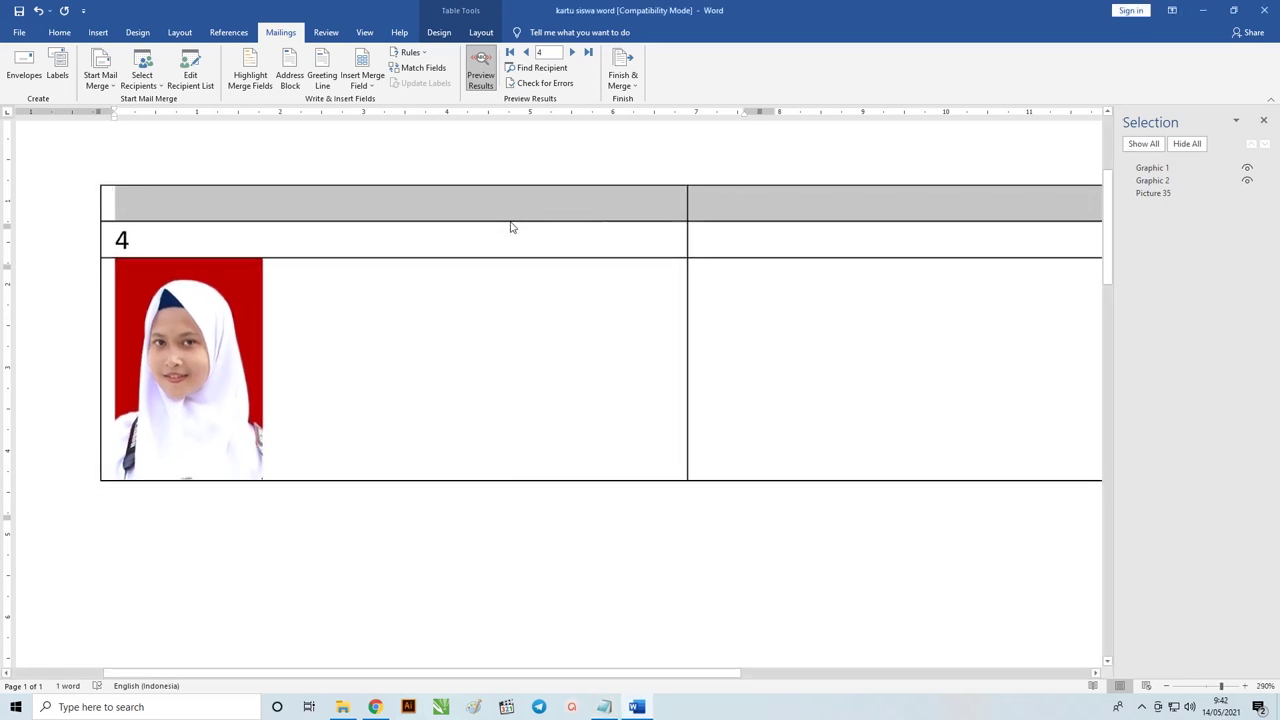
{"action": "scroll", "coordinate": [511, 226], "scroll_direction": "down", "scroll_amount": 1}
{"action": "scroll", "coordinate": [511, 226], "scroll_direction": "down", "scroll_amount": 2}
{"action": "right_click", "coordinate": [518, 204]}
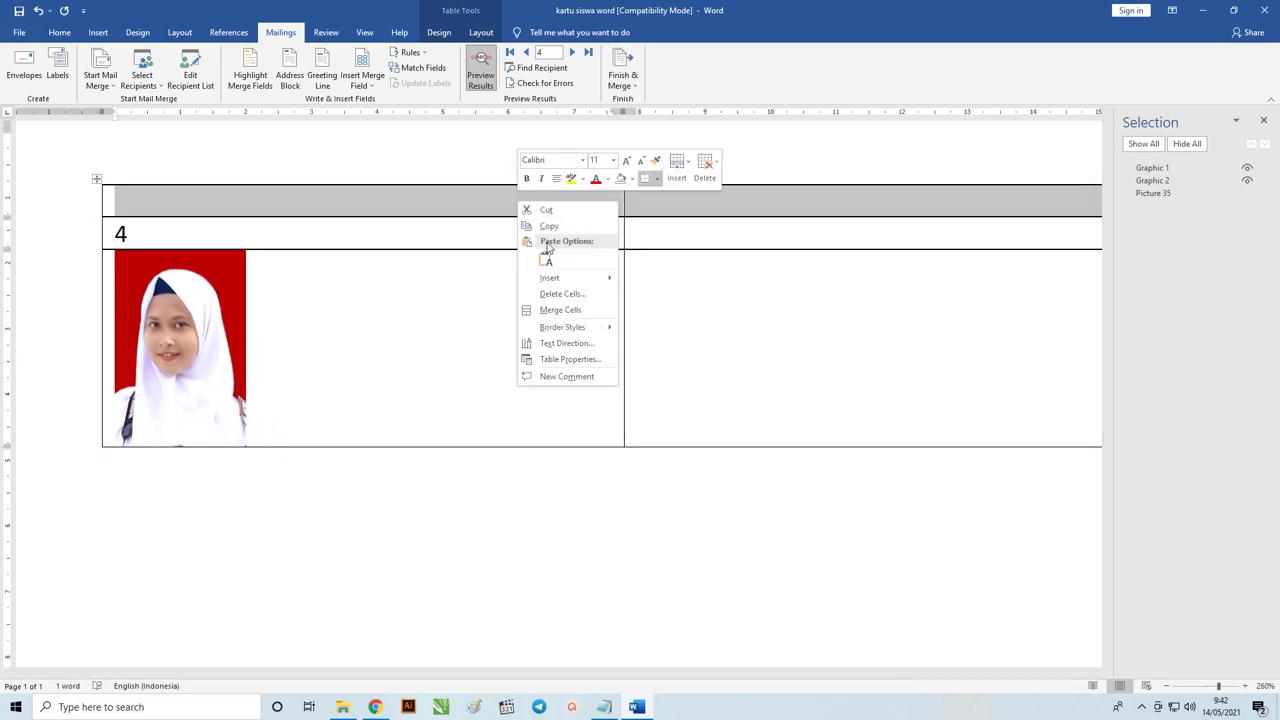
{"action": "left_click", "coordinate": [573, 311]}
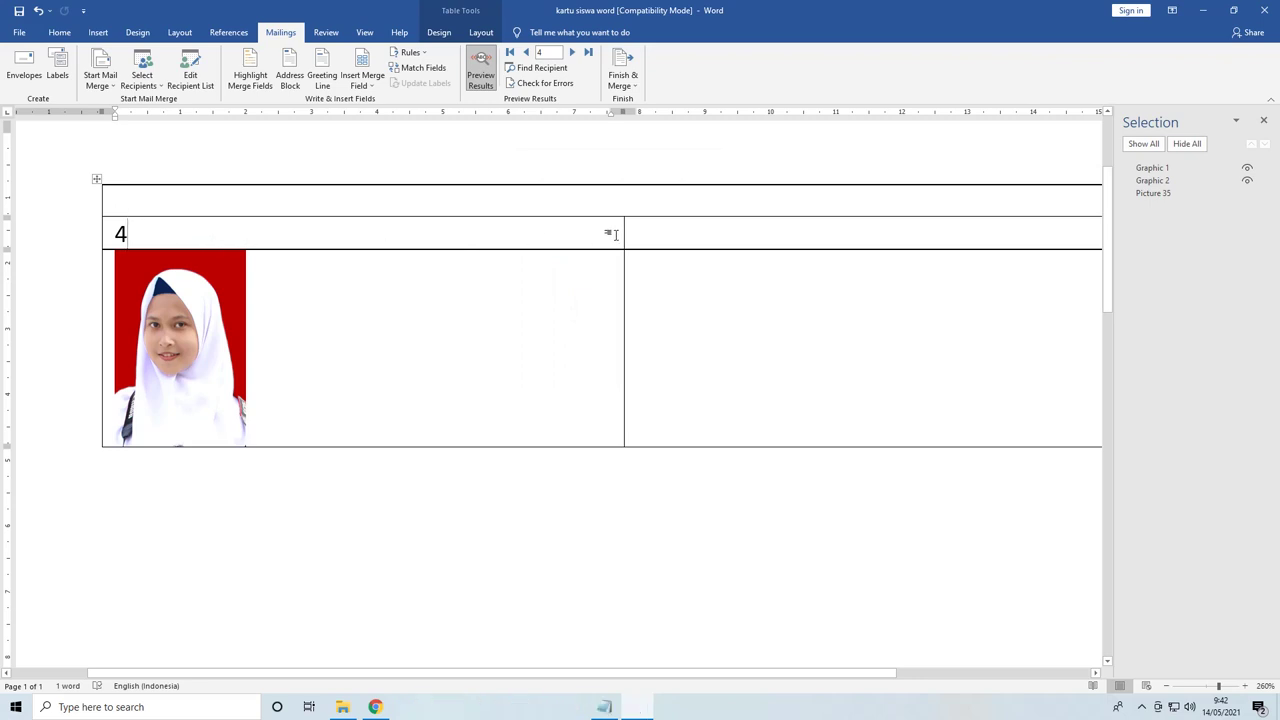
Place the insertion point in the card's right-hand cell, checking the Notepad field notes.
{"action": "left_click", "coordinate": [652, 232]}
{"action": "key", "text": "alt+Tab"}
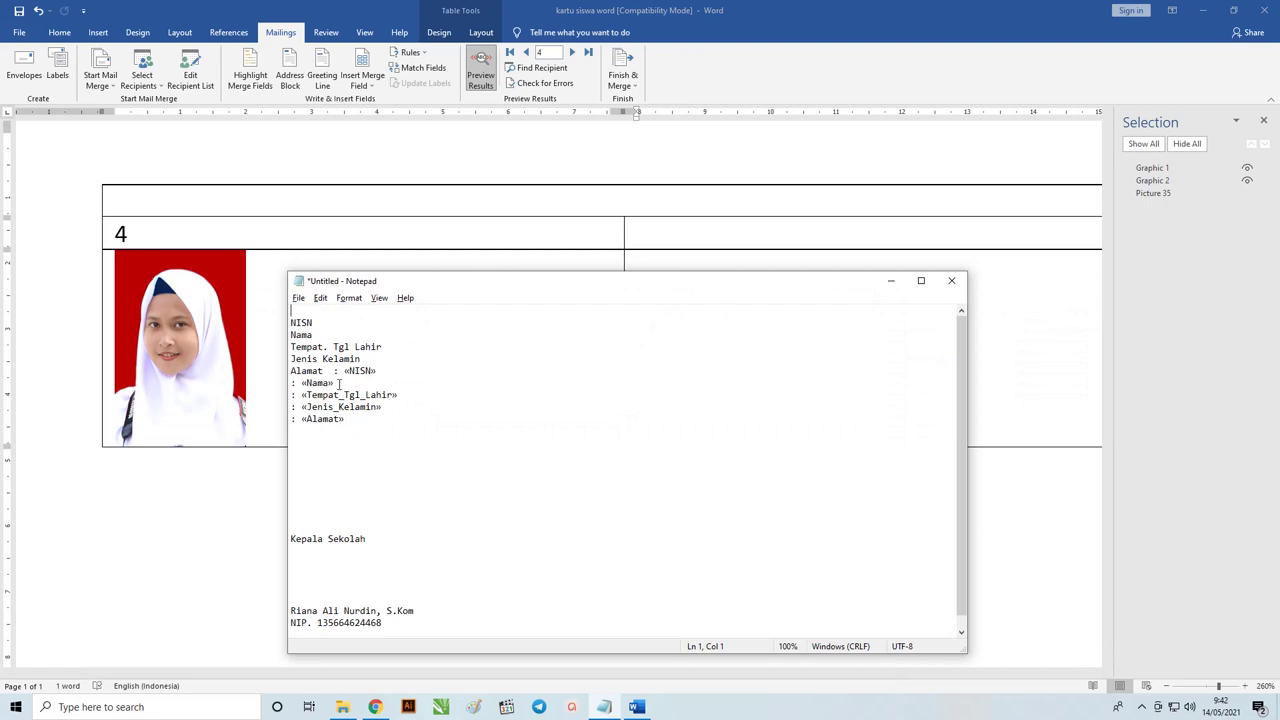
{"action": "left_click", "coordinate": [645, 228]}
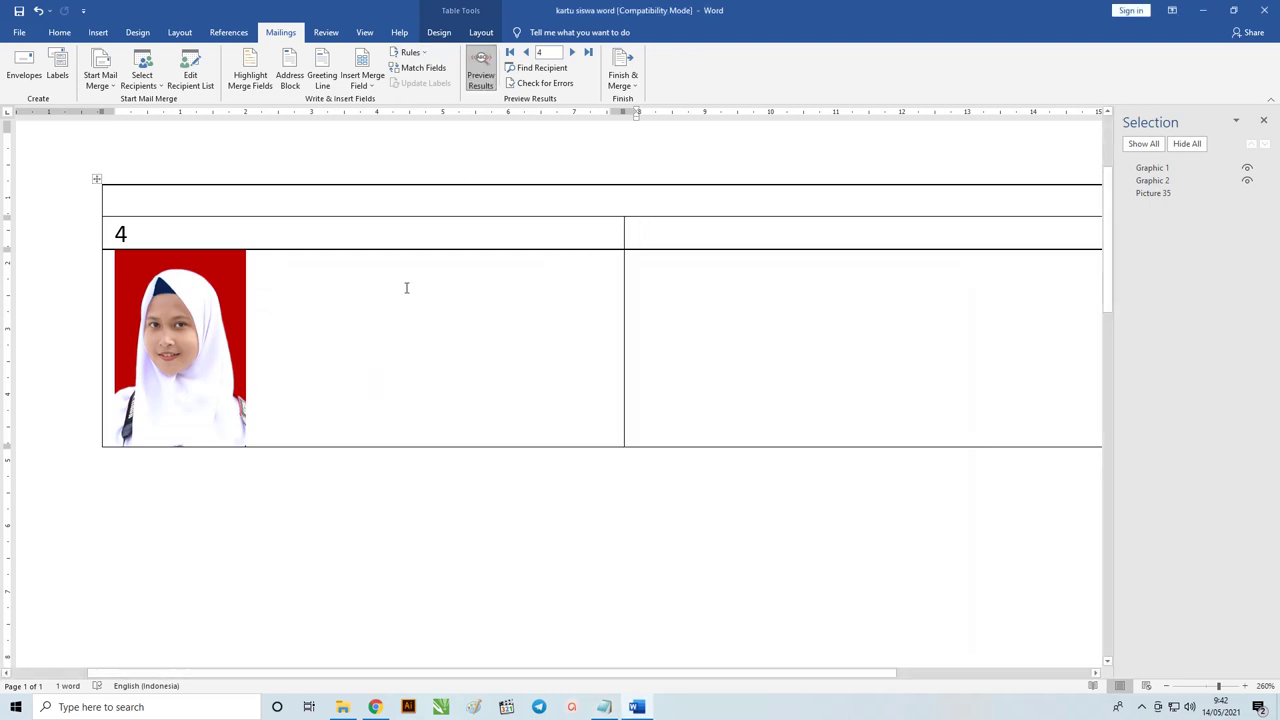
Insert the NISN and Nama merge fields after colons on separate lines in the right-hand cell.
{"action": "scroll", "coordinate": [406, 287], "scroll_direction": "down", "scroll_amount": 4, "text": "ctrl"}
{"action": "scroll", "coordinate": [408, 285], "scroll_direction": "down", "scroll_amount": 2, "text": "ctrl"}
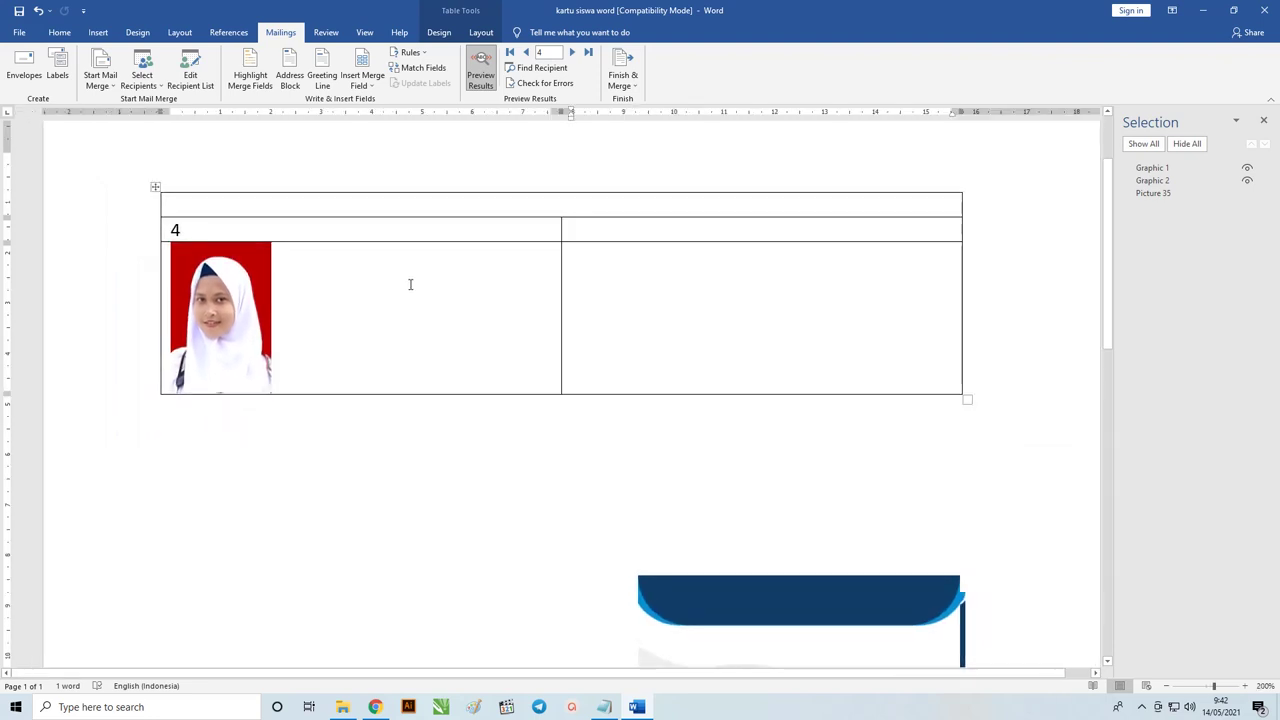
{"action": "type", "text": ":"}
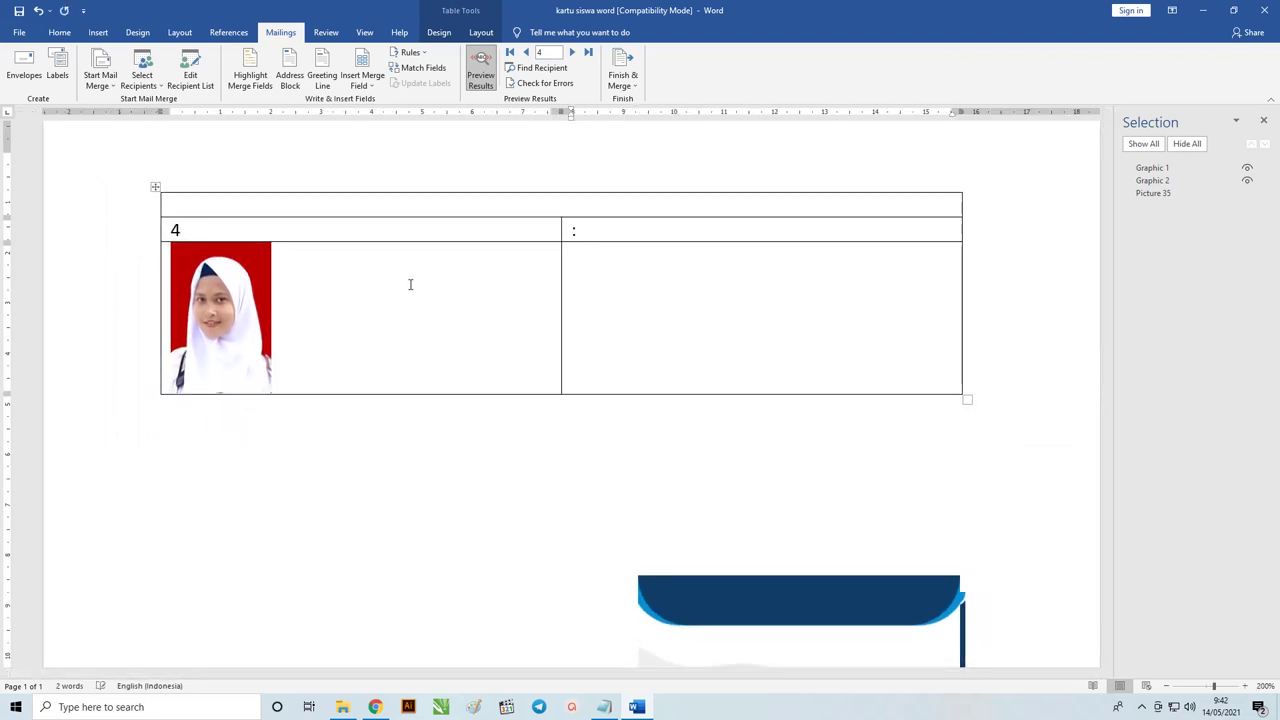
{"action": "left_click", "coordinate": [362, 80]}
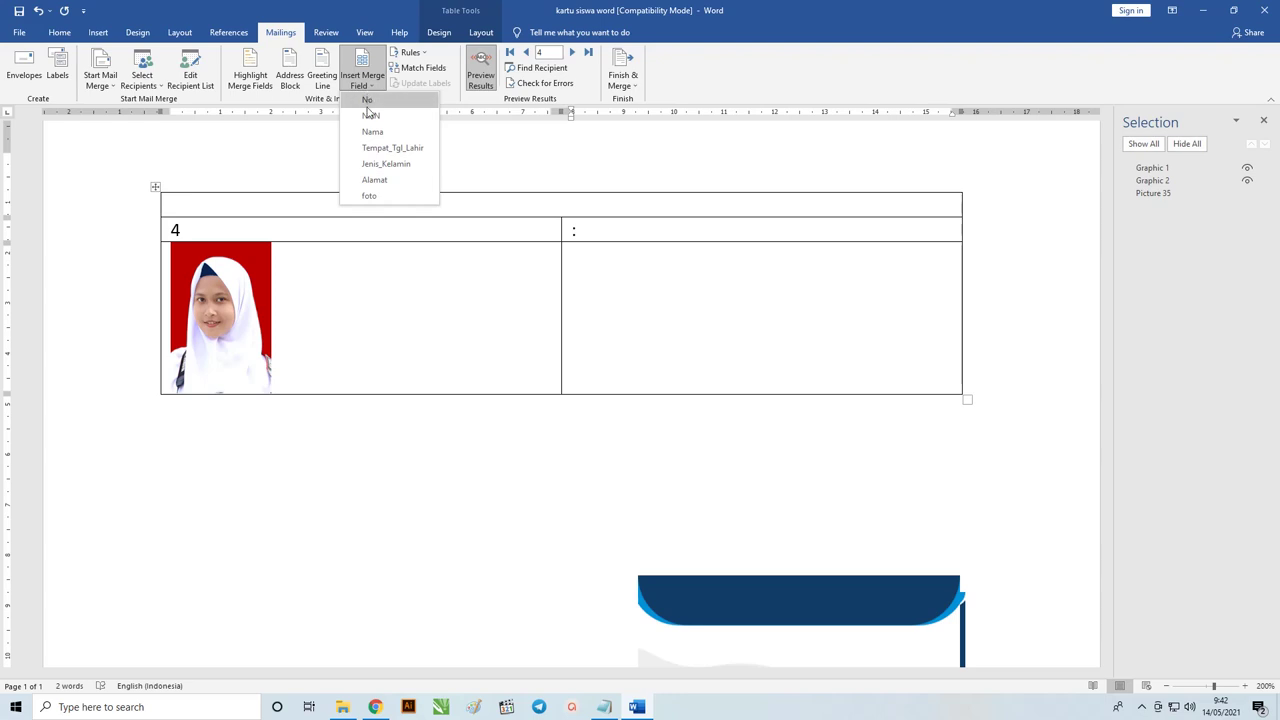
{"action": "left_click", "coordinate": [370, 115]}
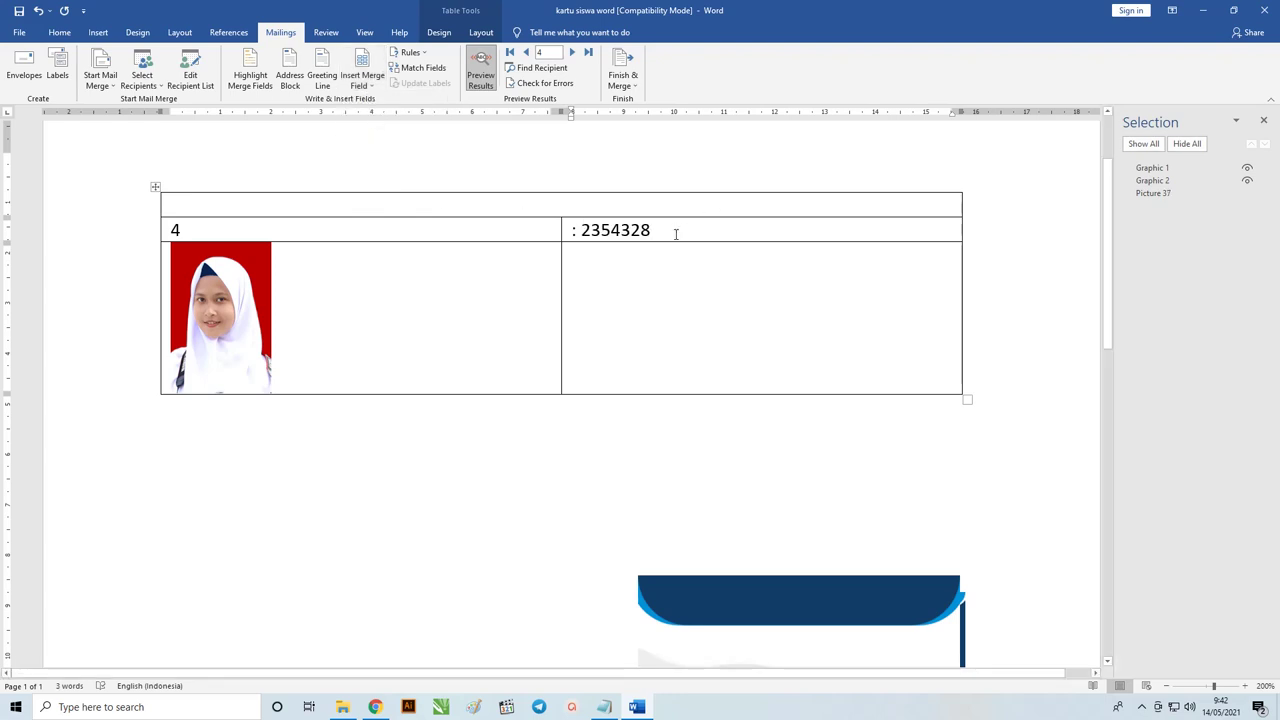
{"action": "key", "text": "Return"}
{"action": "type", "text": ":"}
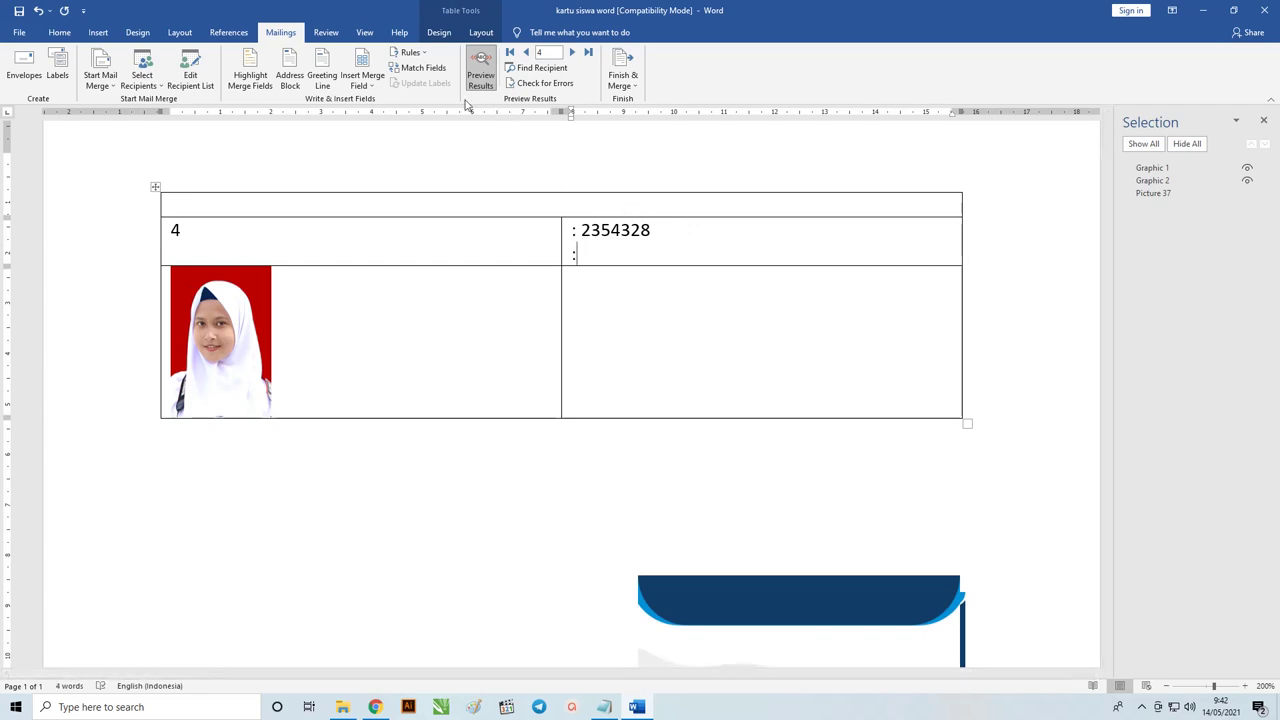
{"action": "left_click", "coordinate": [379, 81]}
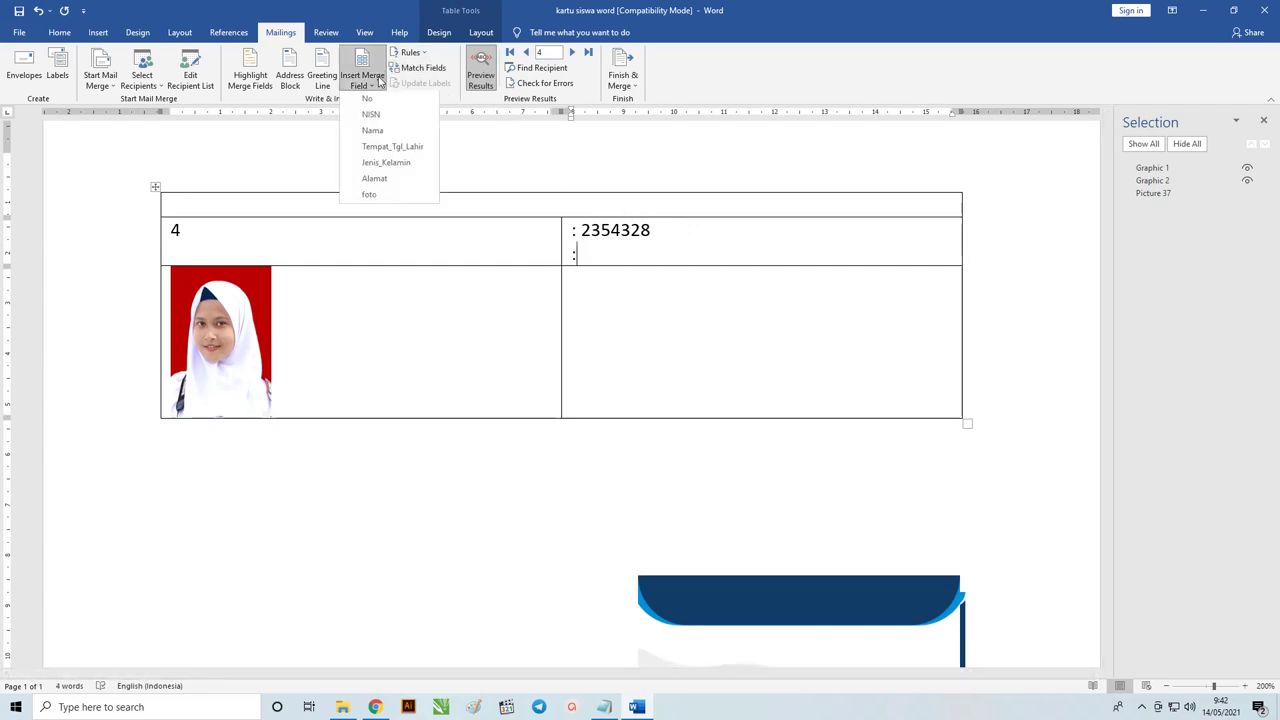
{"action": "left_click", "coordinate": [385, 131]}
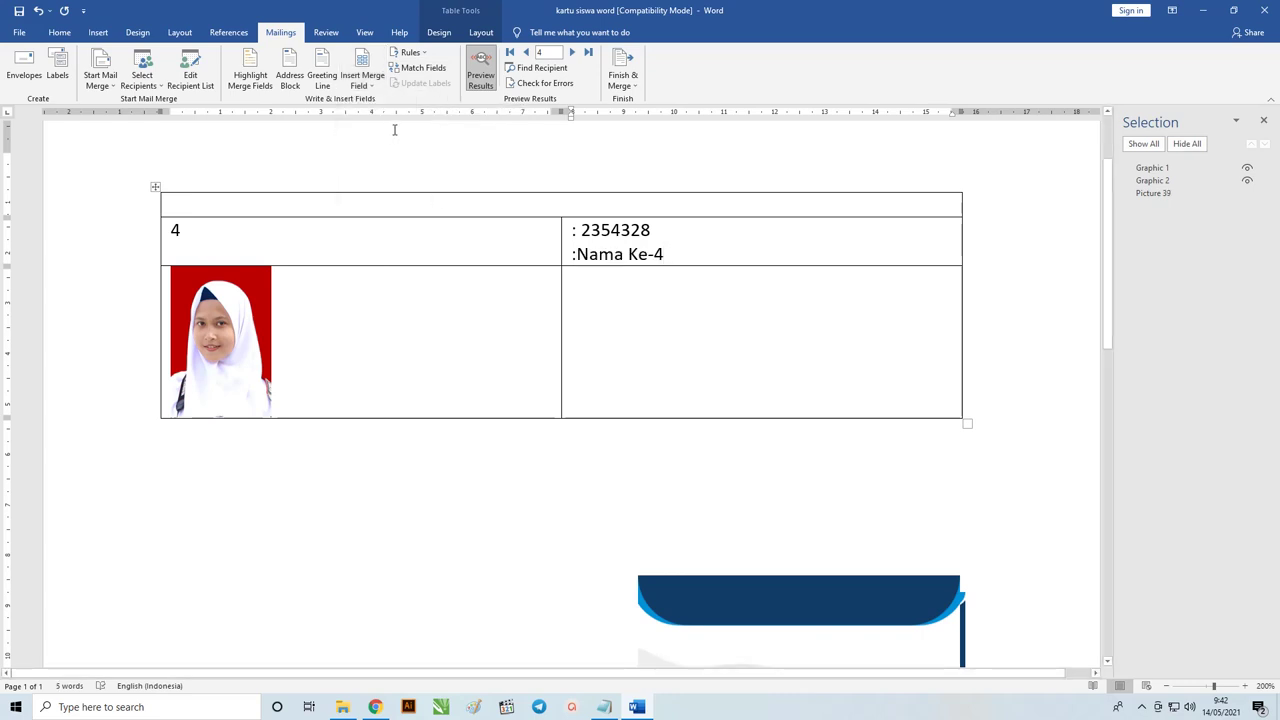
Step the mail-merge preview back to record 1 and start a new line below the name.
{"action": "left_click", "coordinate": [577, 255]}
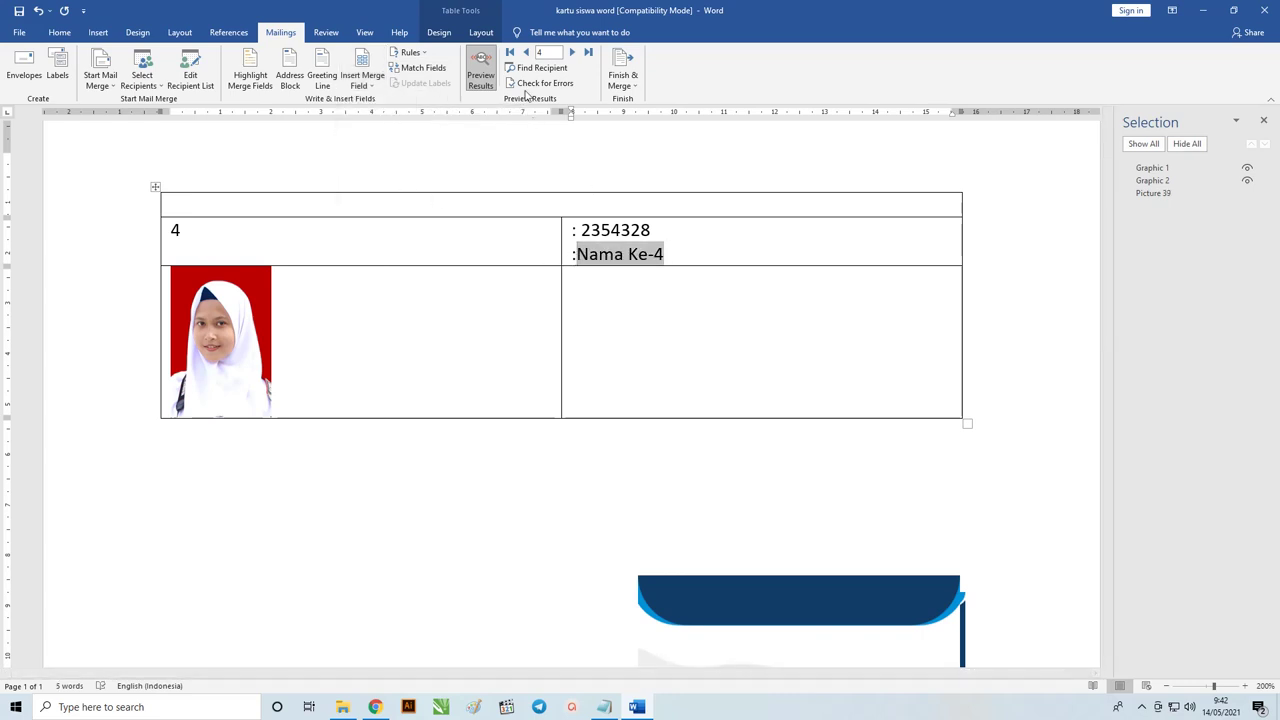
{"action": "left_click", "coordinate": [526, 52]}
{"action": "left_click", "coordinate": [526, 52]}
{"action": "left_click", "coordinate": [526, 53]}
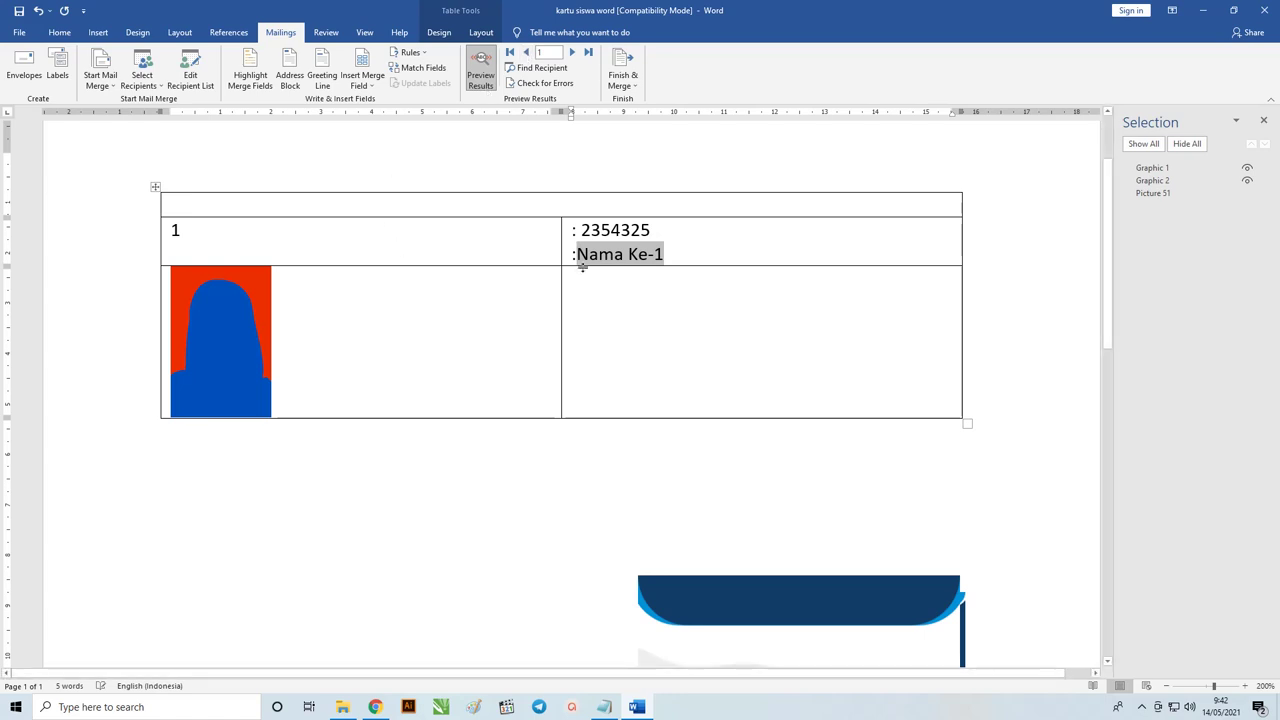
{"action": "left_click", "coordinate": [677, 258]}
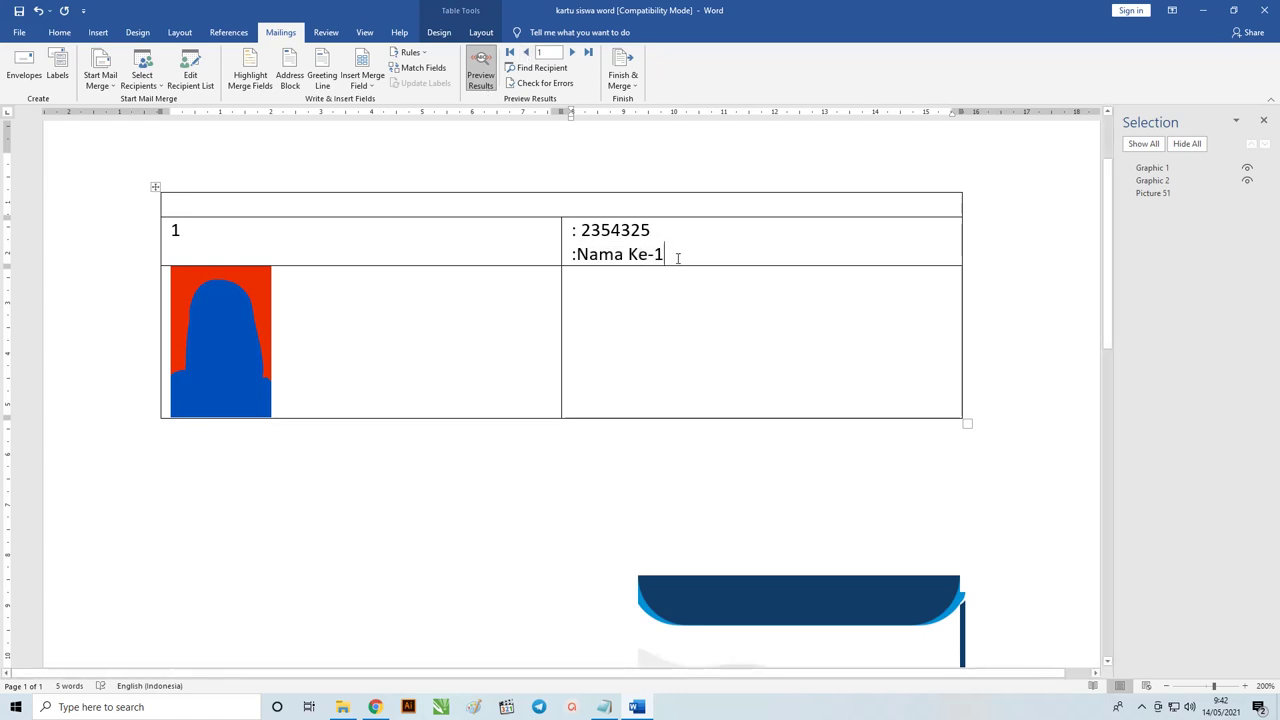
{"action": "key", "text": "Return"}
{"action": "type", "text": ":"}
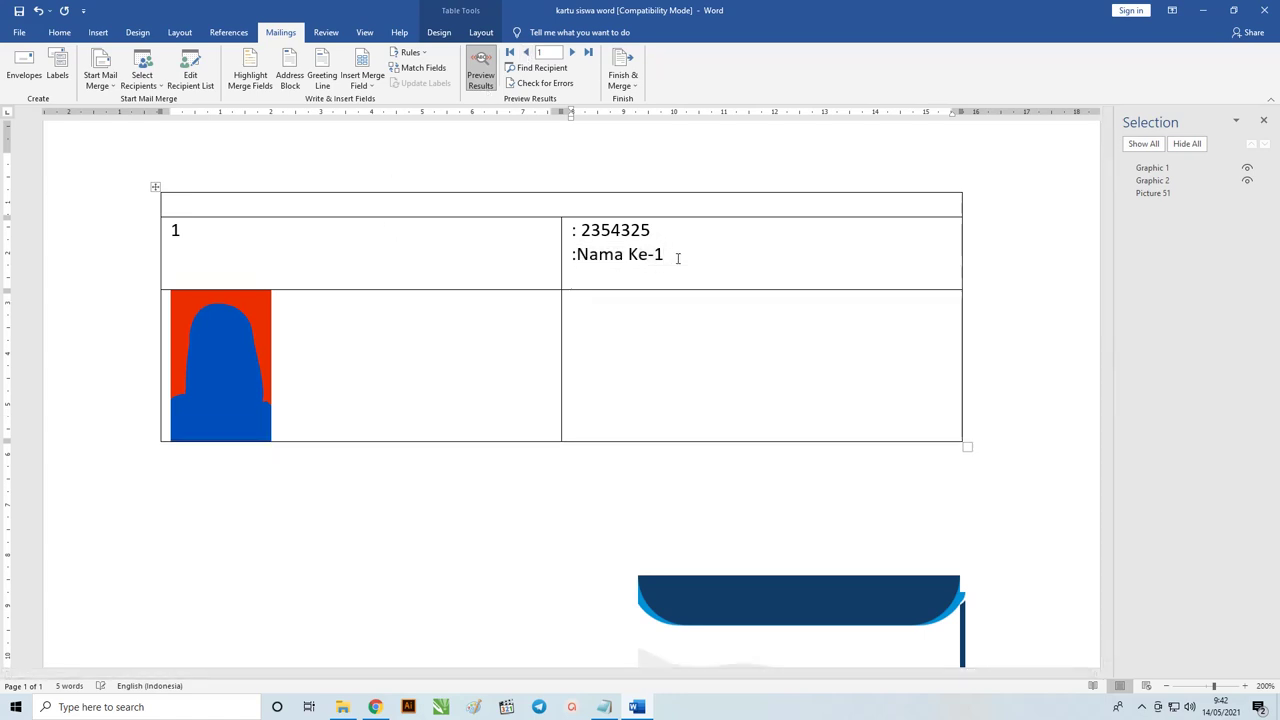
Add Tempat_Tgl_Lahir, Jenis_Kelamin and Alamat merge fields on successive colon lines.
{"action": "left_click", "coordinate": [578, 250]}
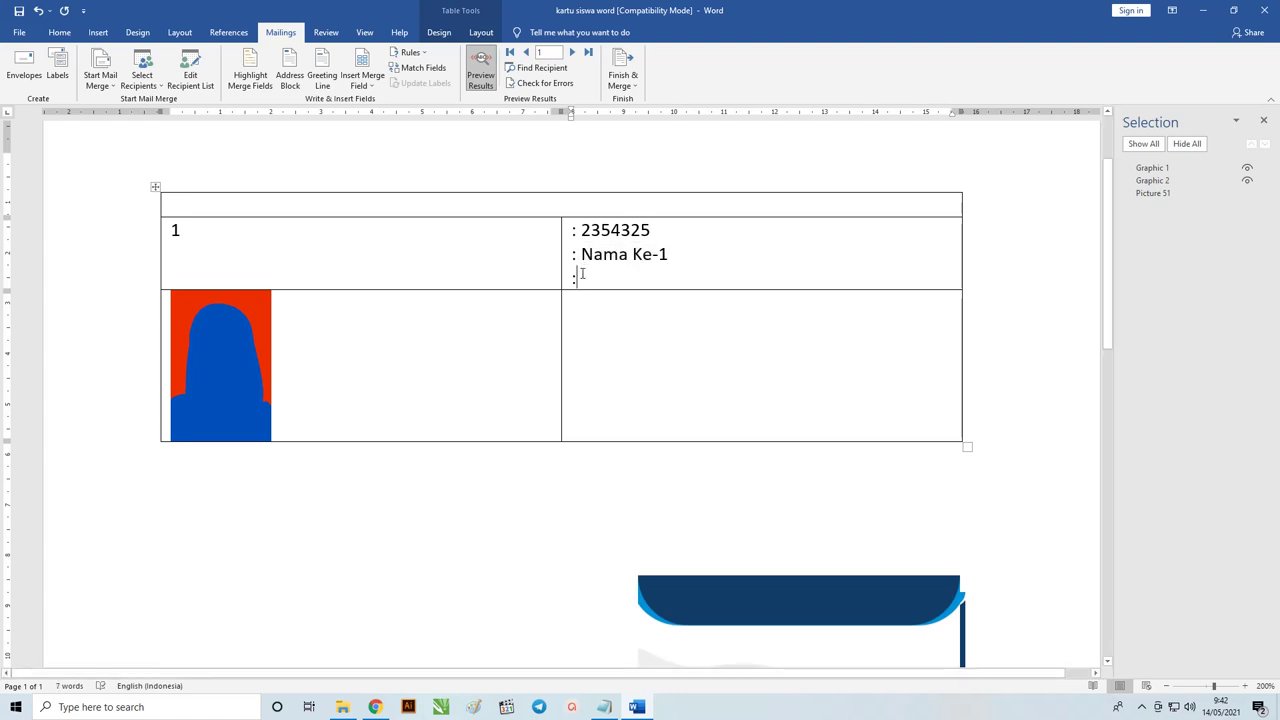
{"action": "left_click", "coordinate": [361, 87]}
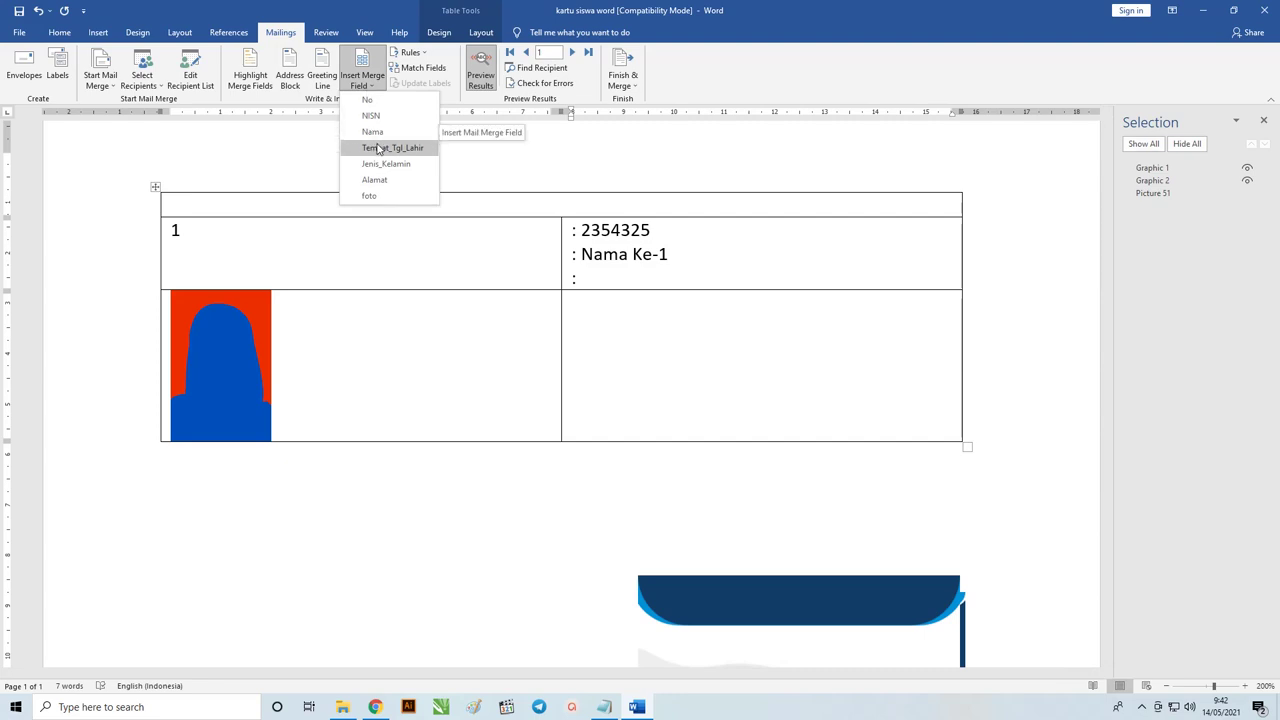
{"action": "left_click", "coordinate": [376, 148]}
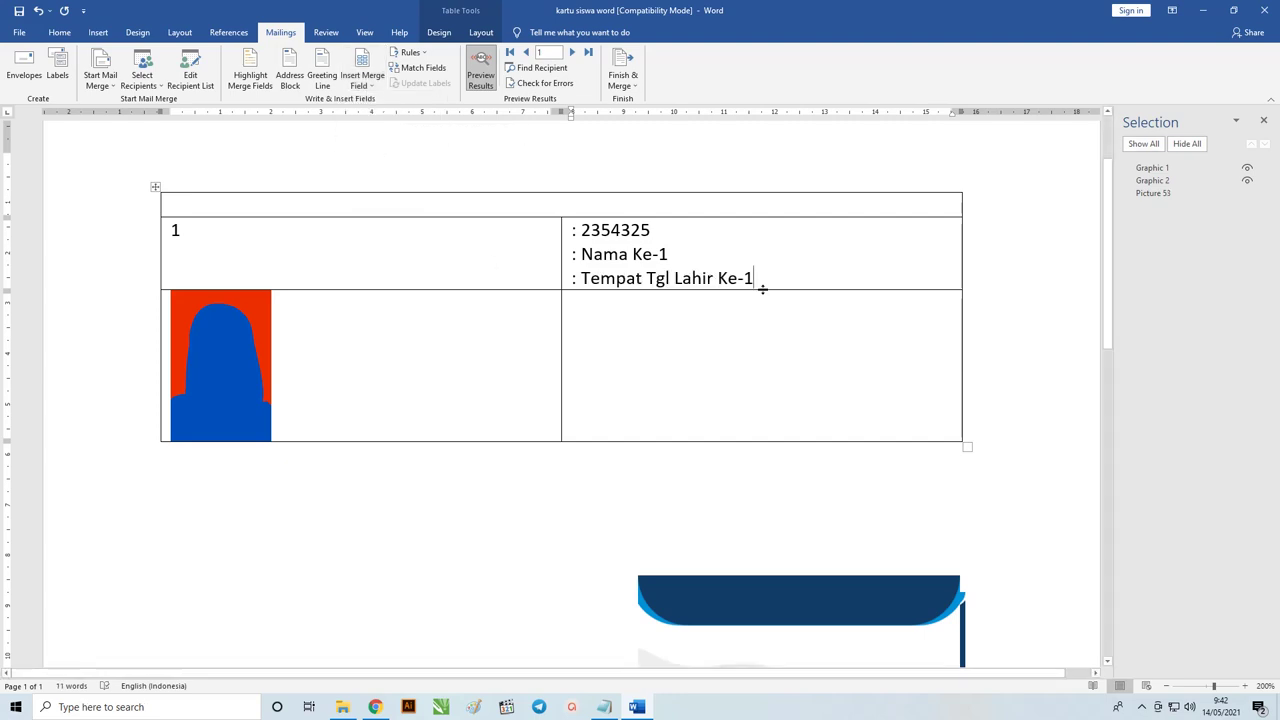
{"action": "key", "text": "Return"}
{"action": "type", "text": ":"}
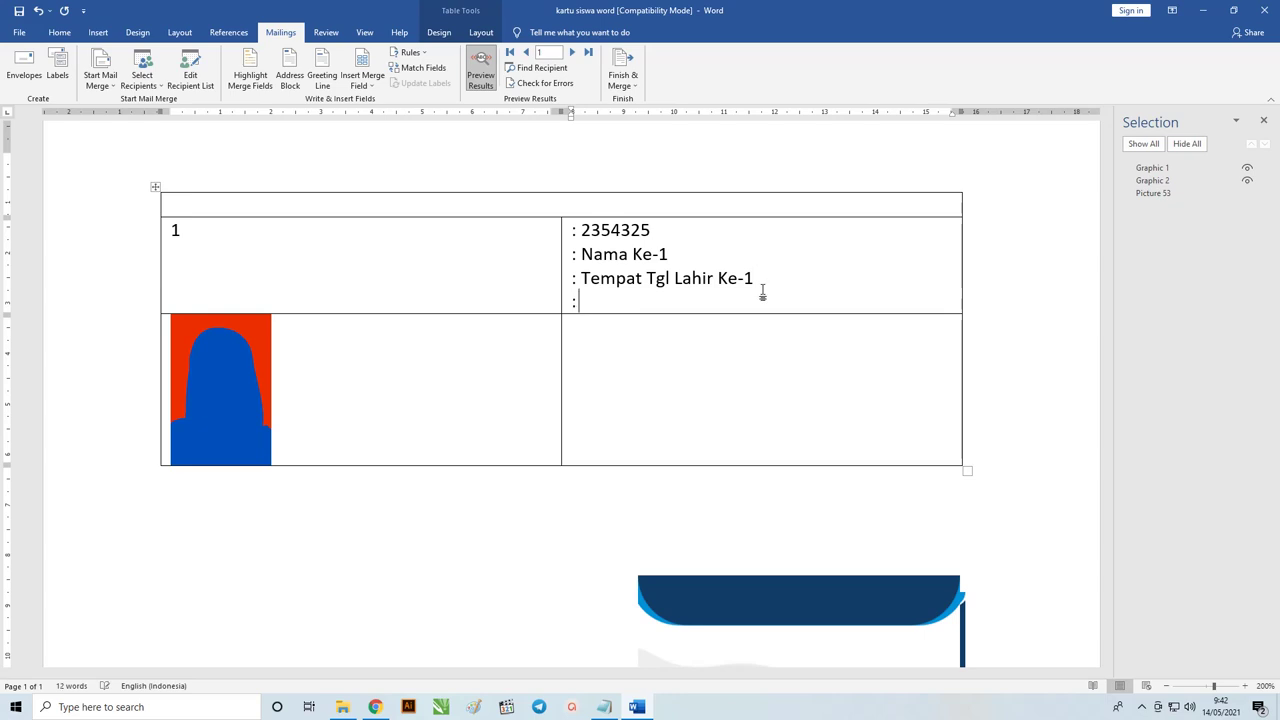
{"action": "left_click", "coordinate": [362, 80]}
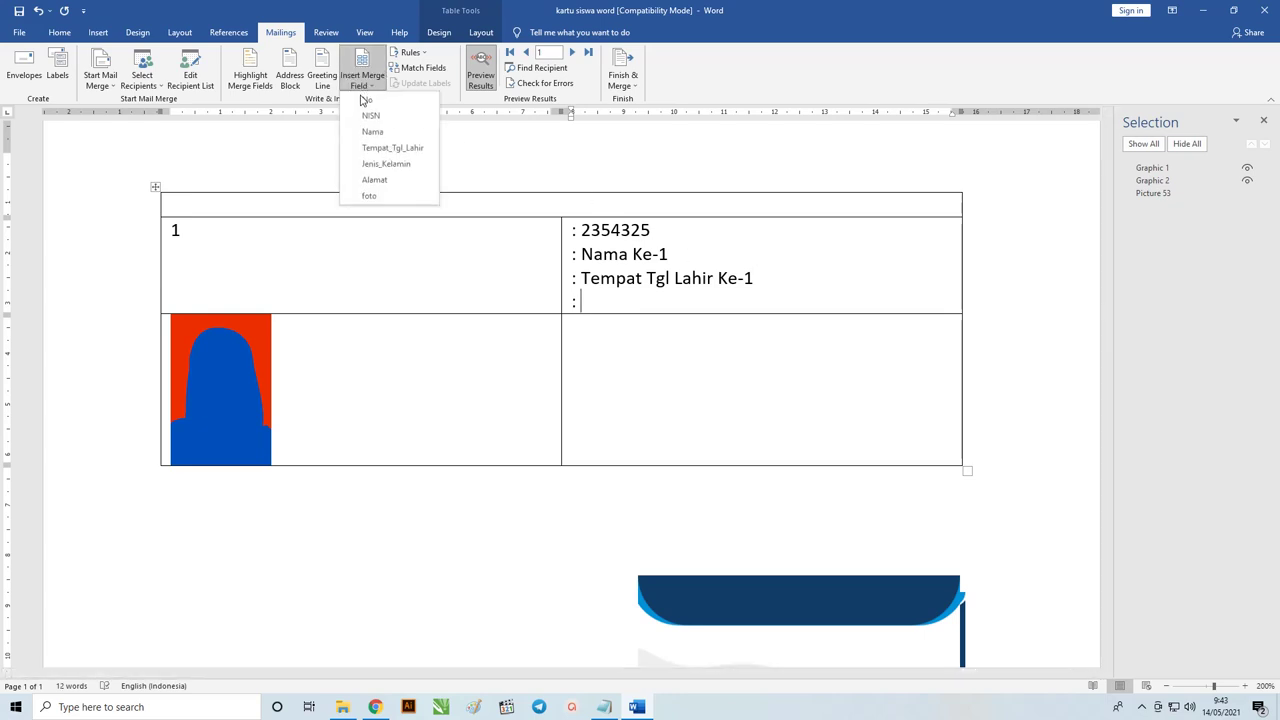
{"action": "left_click", "coordinate": [374, 166]}
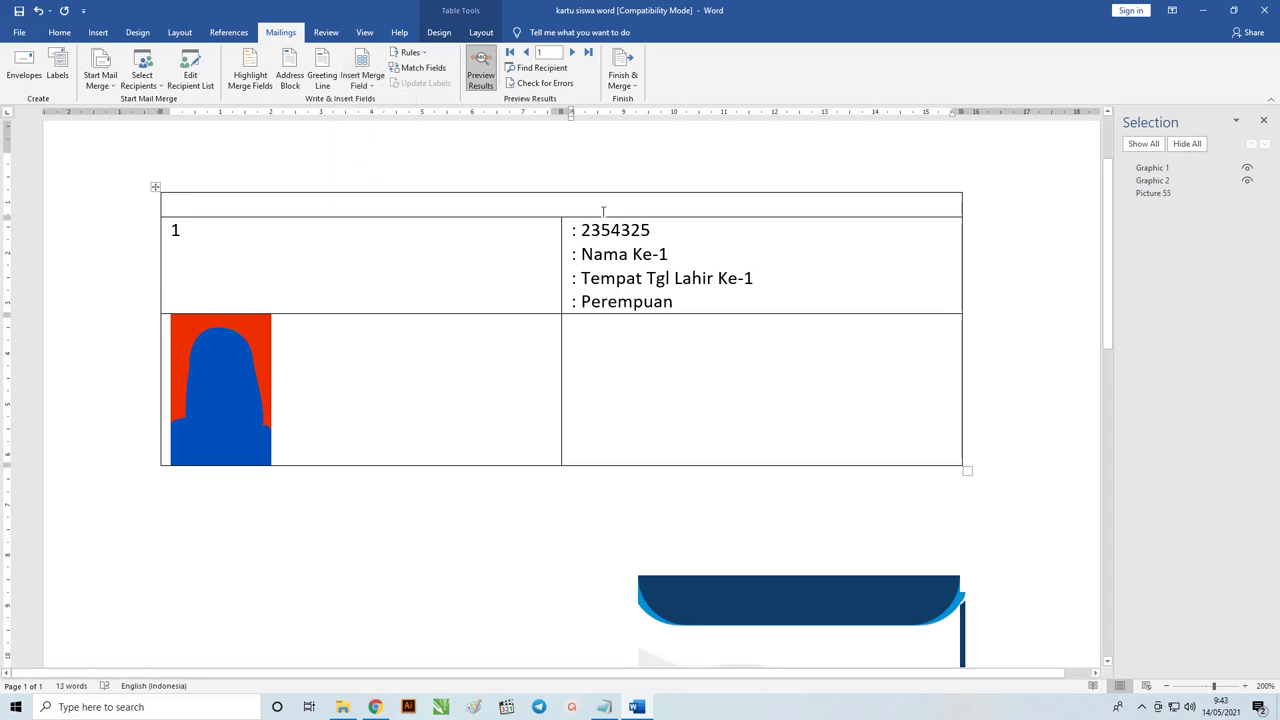
{"action": "key", "text": "Return"}
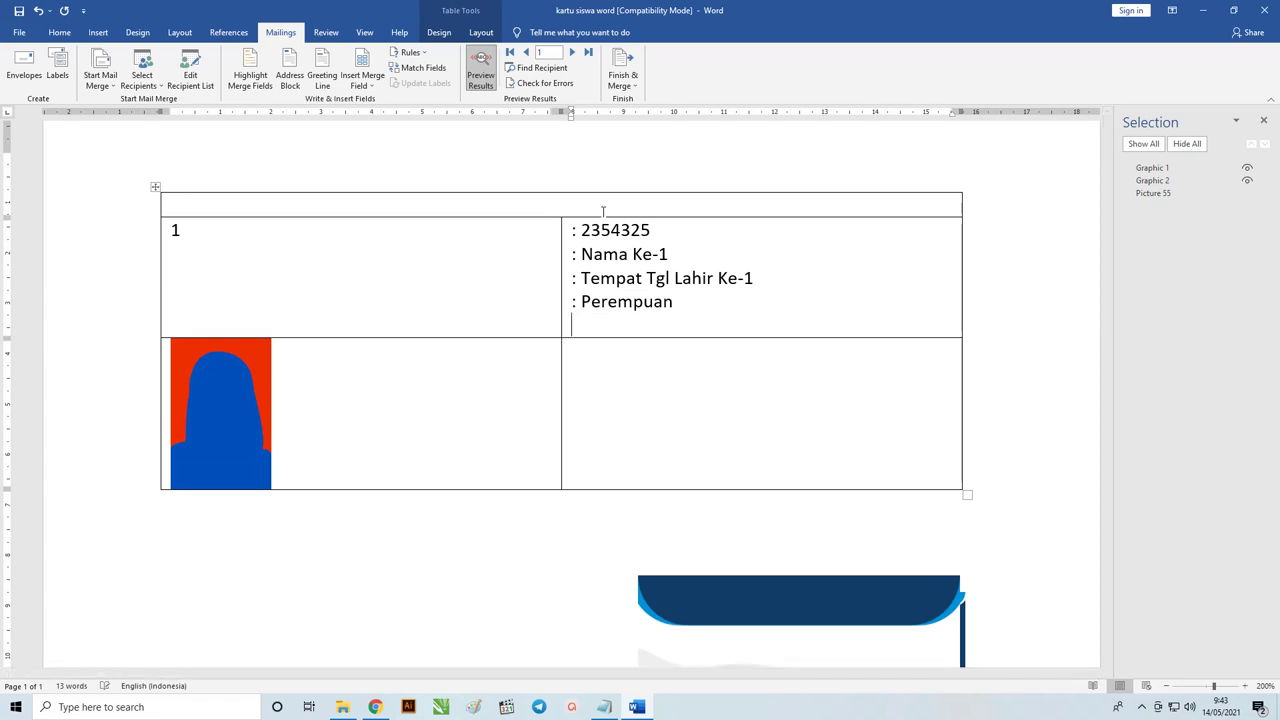
{"action": "type", "text": ":"}
{"action": "left_click", "coordinate": [362, 80]}
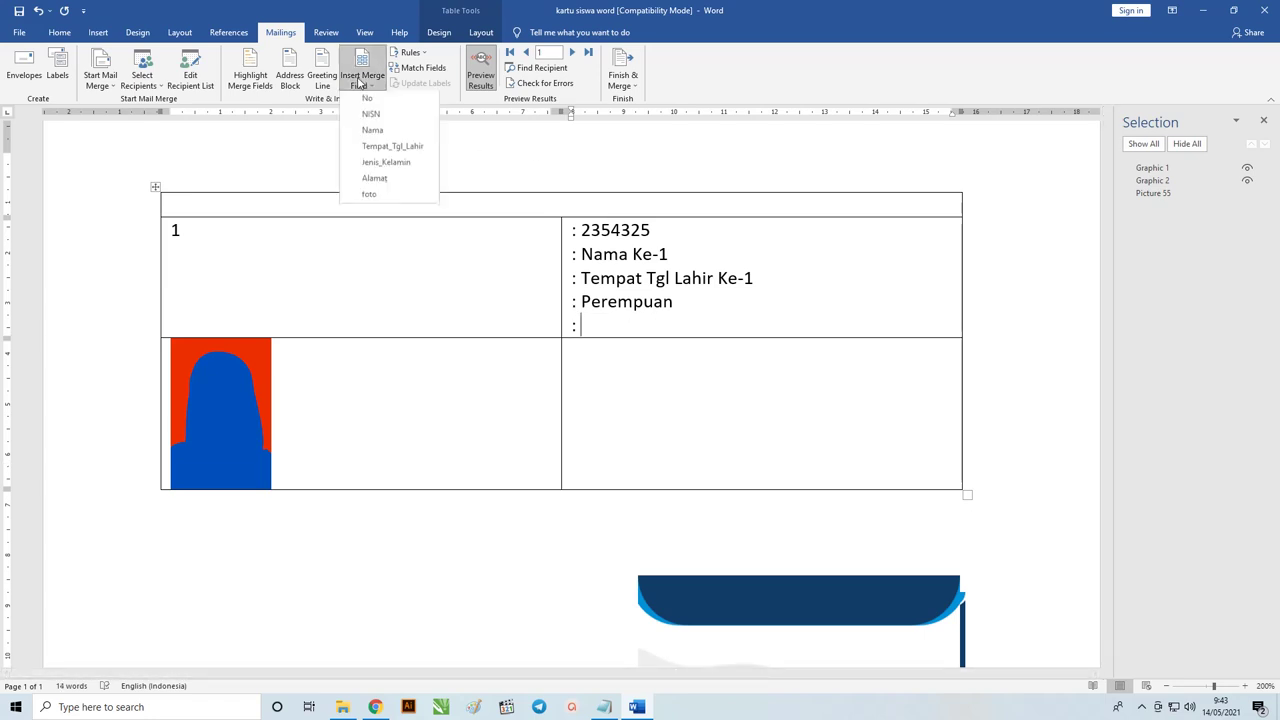
{"action": "left_click", "coordinate": [375, 180]}
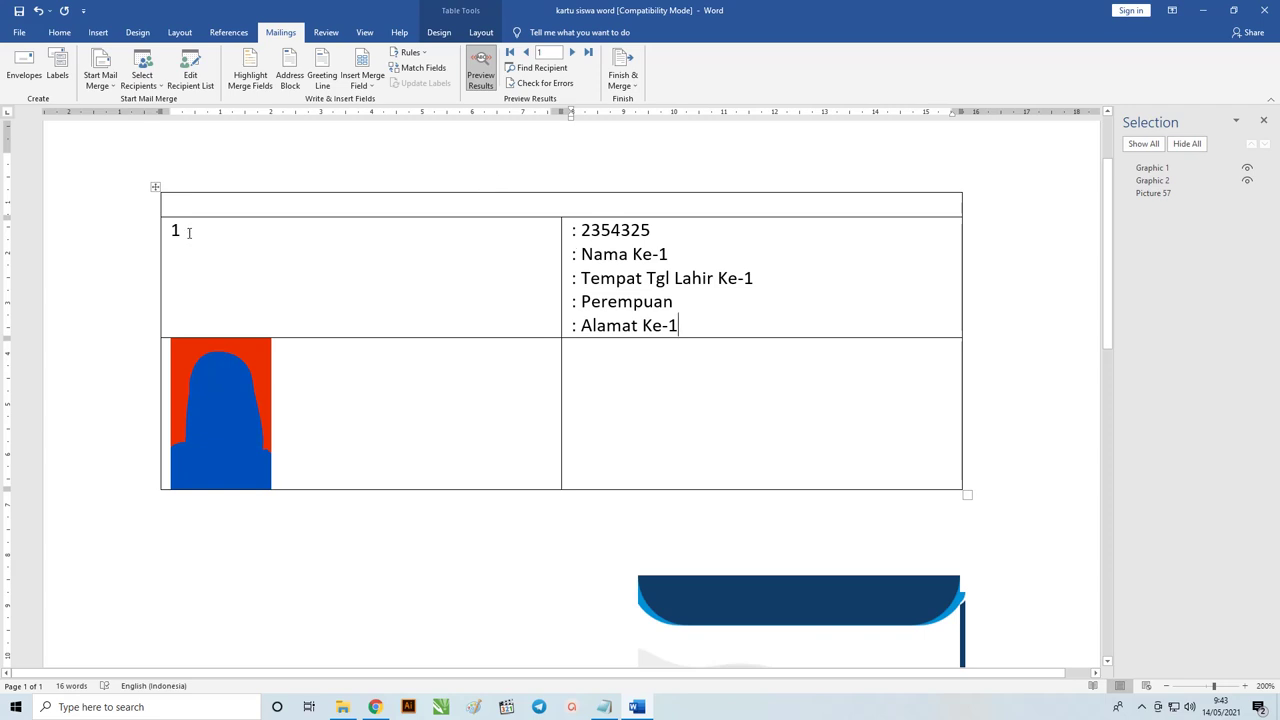
{"action": "double_click", "coordinate": [176, 230]}
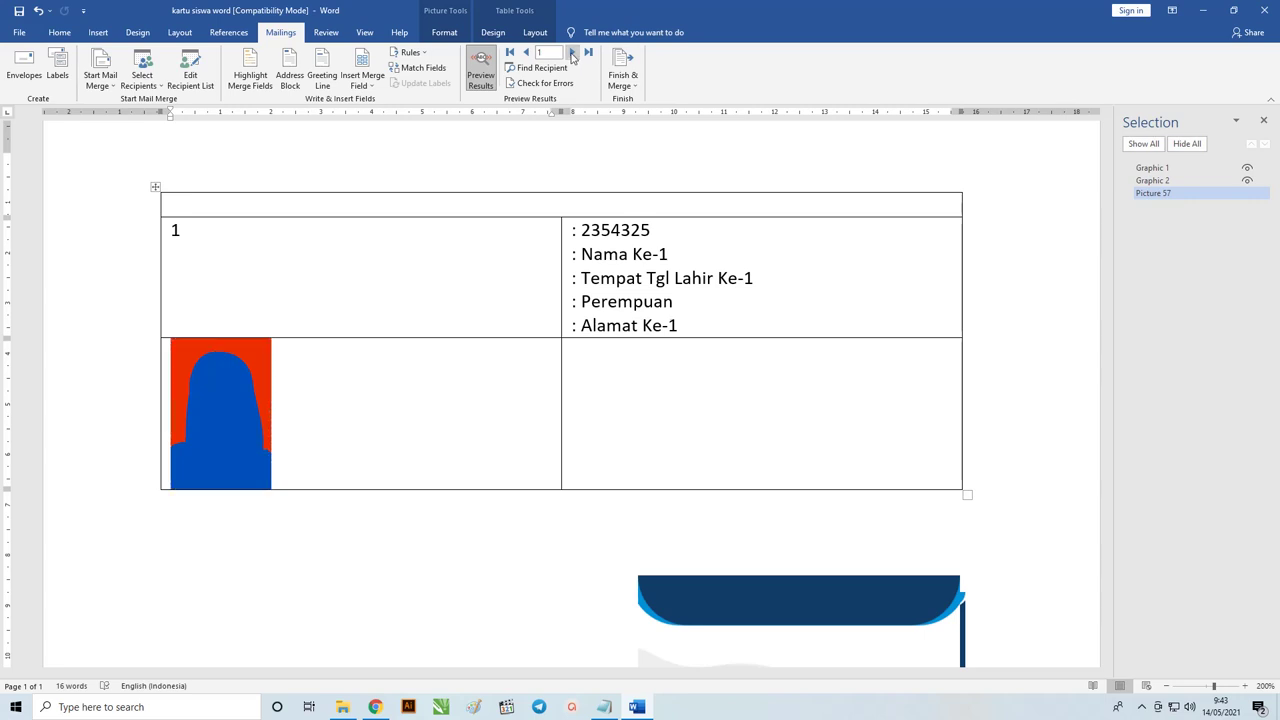
Return the preview to the first record and delete the record number from the left cell.
{"action": "left_click", "coordinate": [572, 52]}
{"action": "left_click", "coordinate": [572, 52]}
{"action": "left_click", "coordinate": [526, 52]}
{"action": "left_click", "coordinate": [526, 52]}
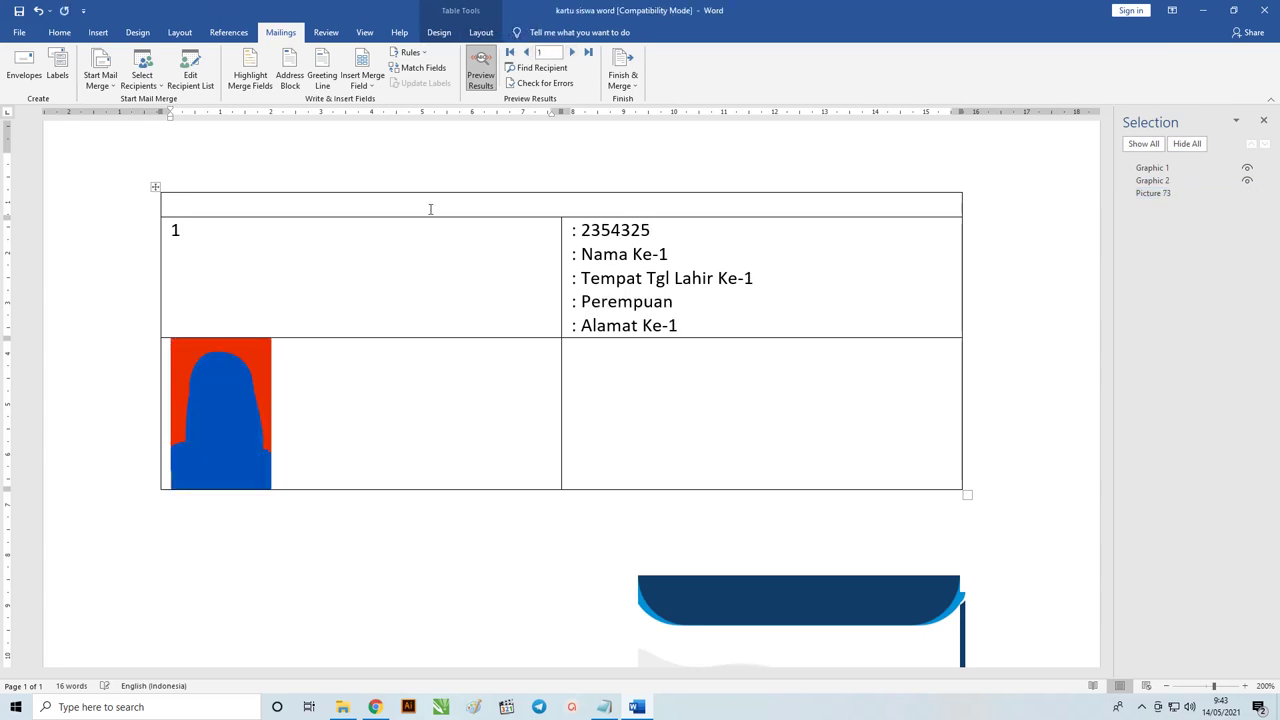
{"action": "double_click", "coordinate": [172, 231]}
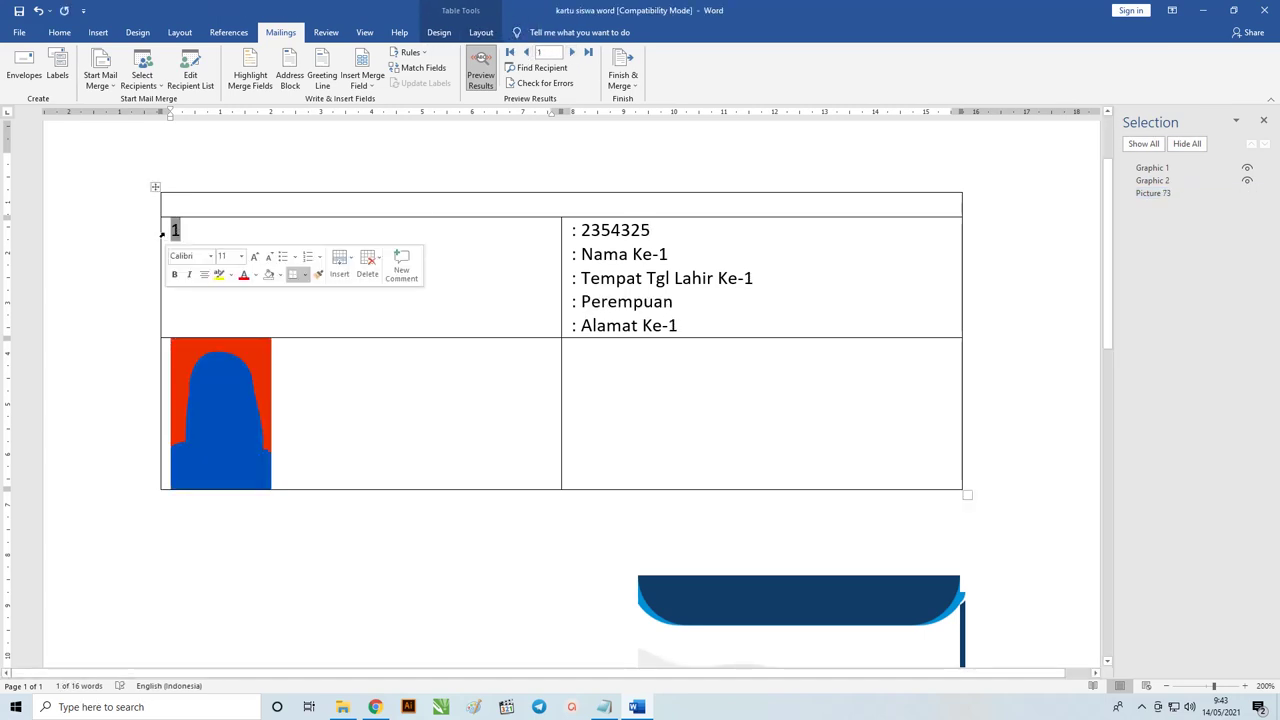
{"action": "key", "text": "Delete"}
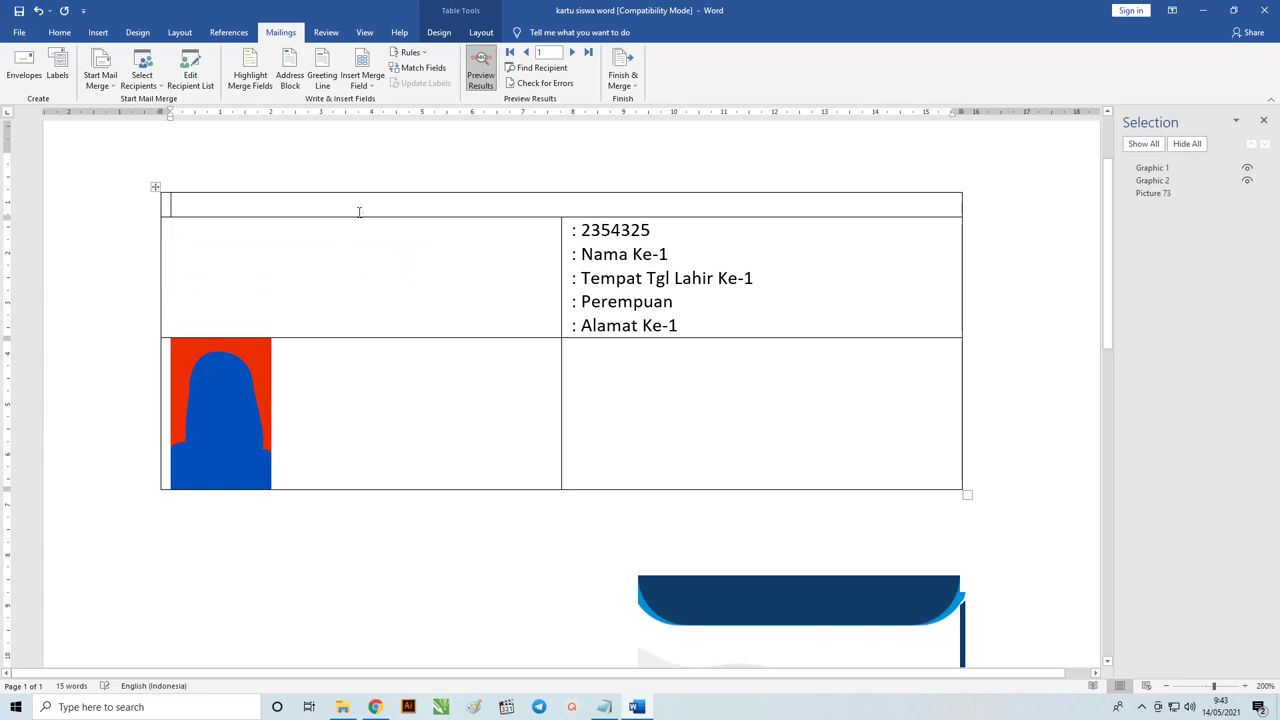
Paste the school header text into the merged top row and centre all three lines.
{"action": "key", "text": "alt+Tab"}
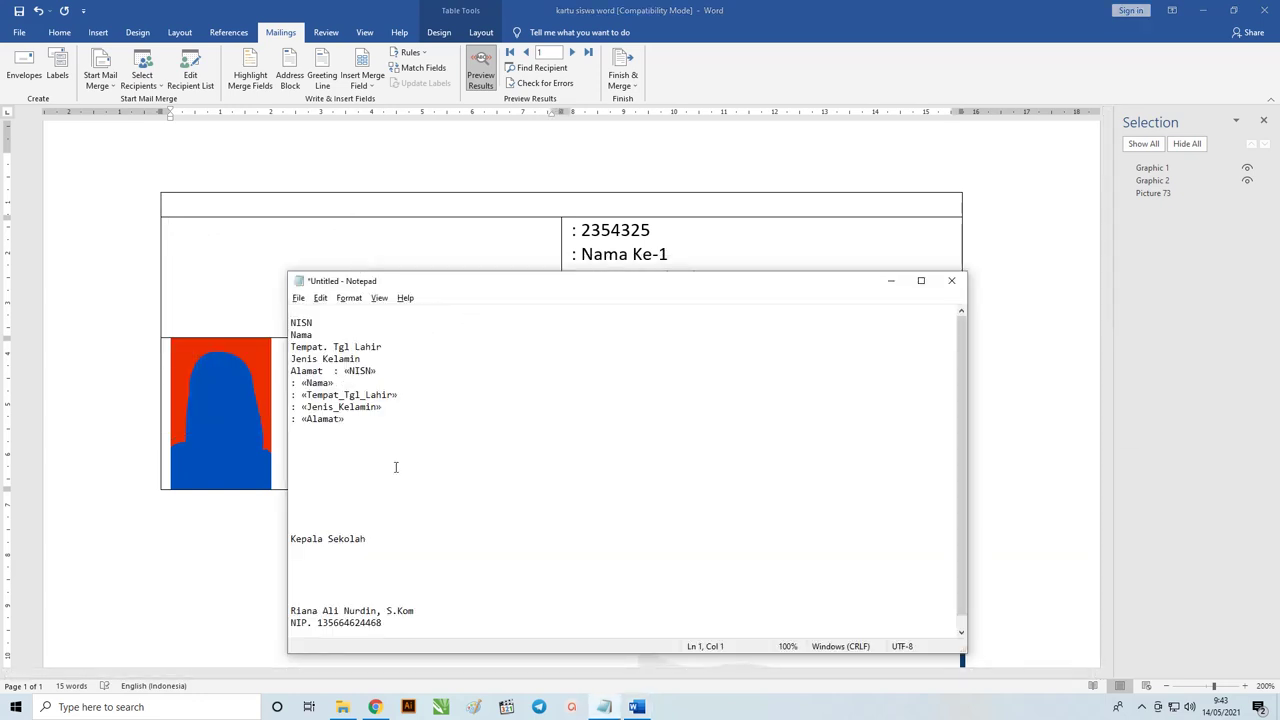
{"action": "left_click", "coordinate": [371, 208]}
{"action": "right_click", "coordinate": [371, 208]}
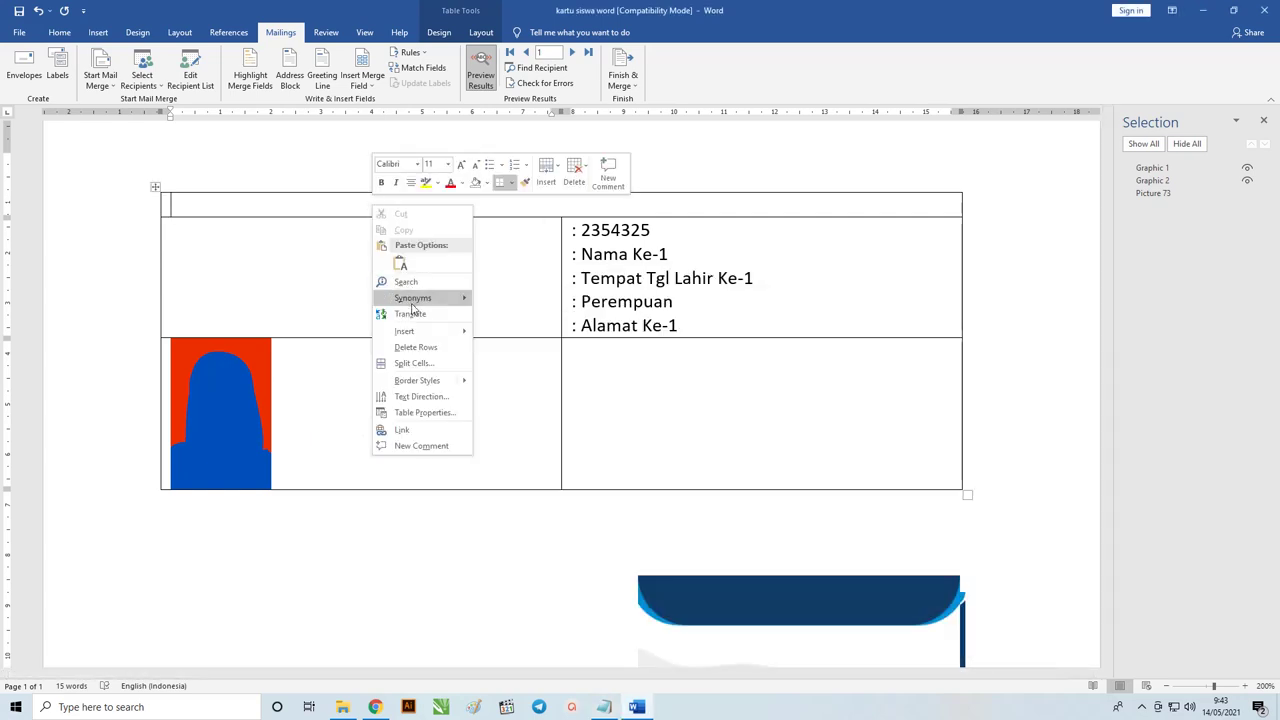
{"action": "left_click", "coordinate": [401, 265]}
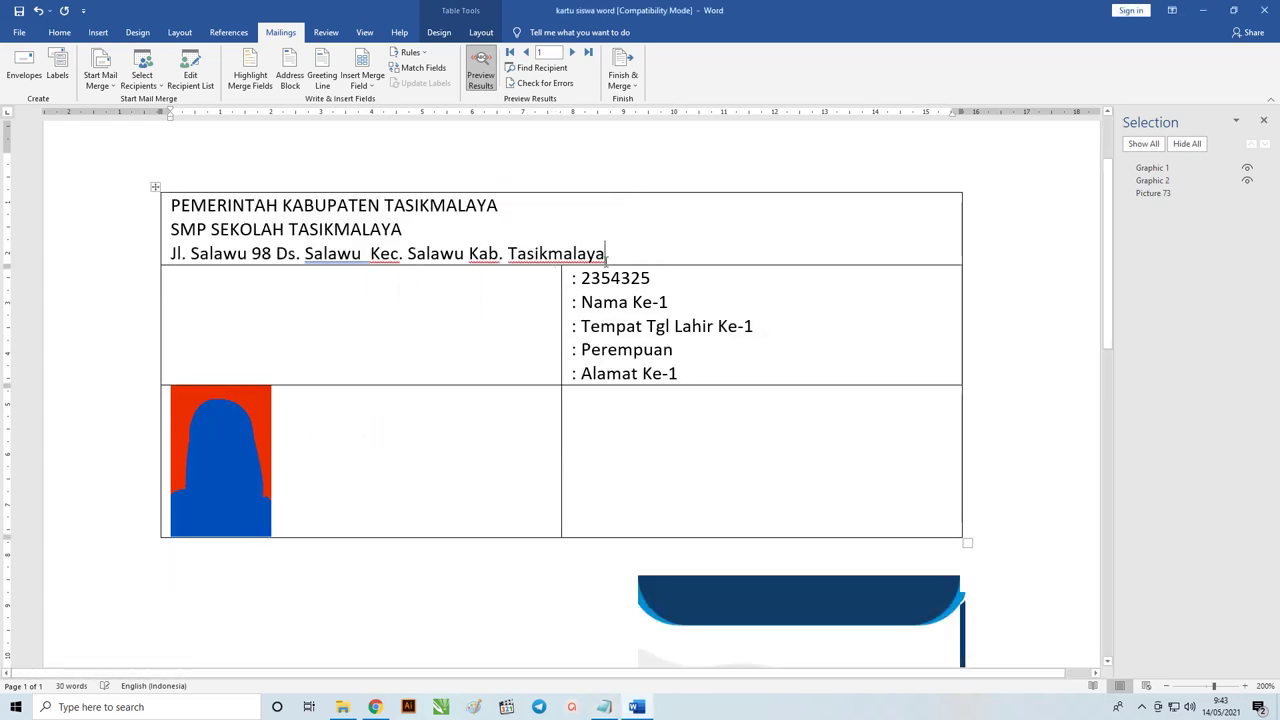
{"action": "mouse_move", "coordinate": [606, 253]}
{"action": "left_mouse_down"}
{"action": "mouse_move", "coordinate": [290, 232]}
{"action": "mouse_move", "coordinate": [172, 205]}
{"action": "left_mouse_up"}
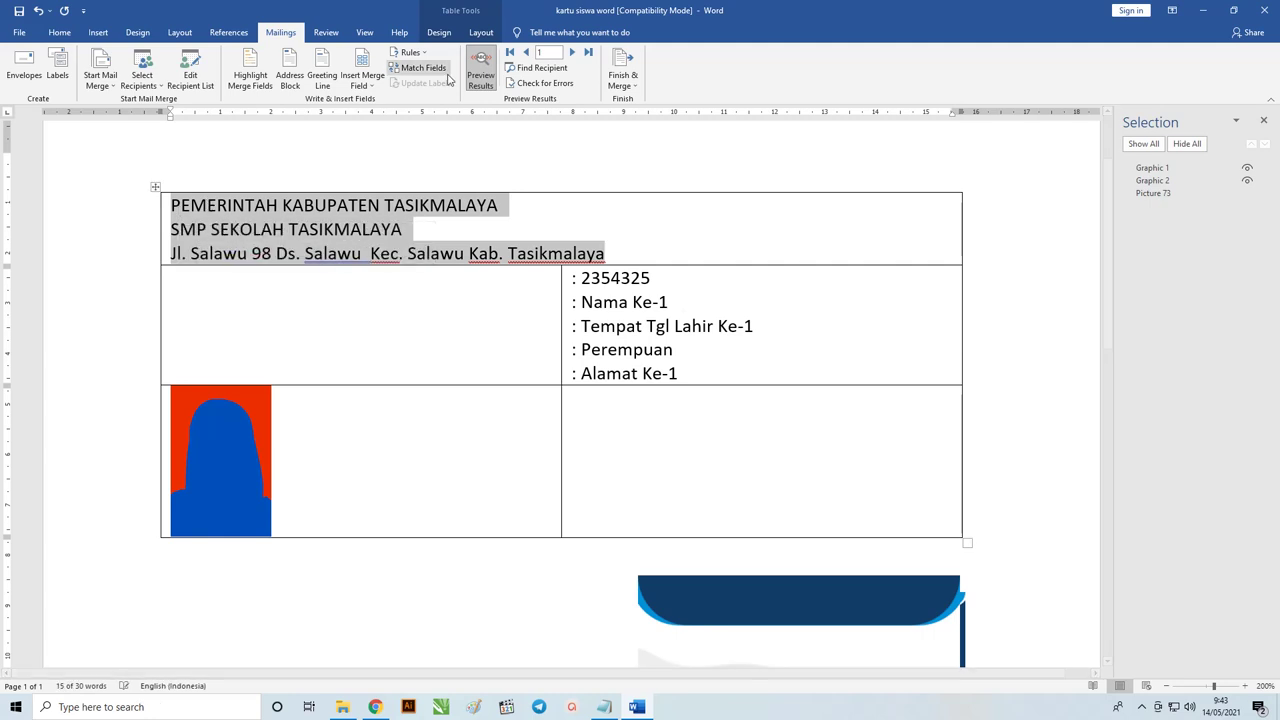
{"action": "key", "text": "ctrl+e"}
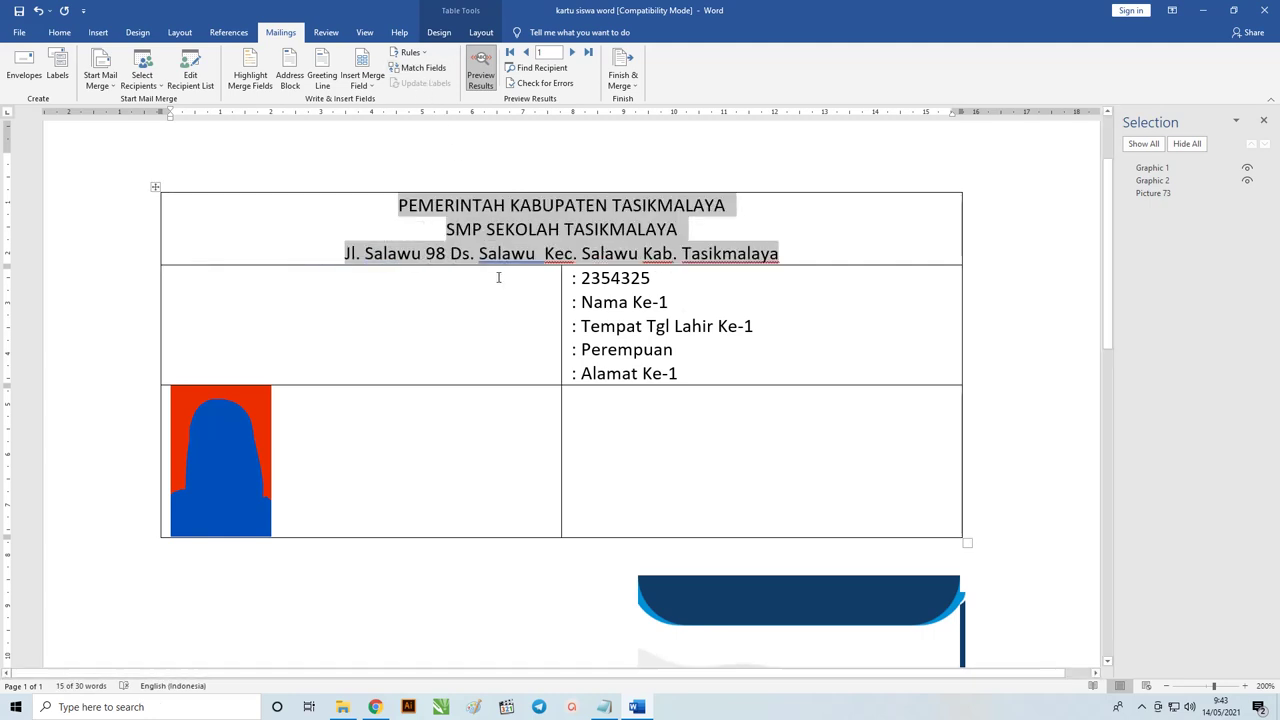
{"action": "left_click", "coordinate": [487, 313]}
{"action": "key", "text": "alt+Tab"}
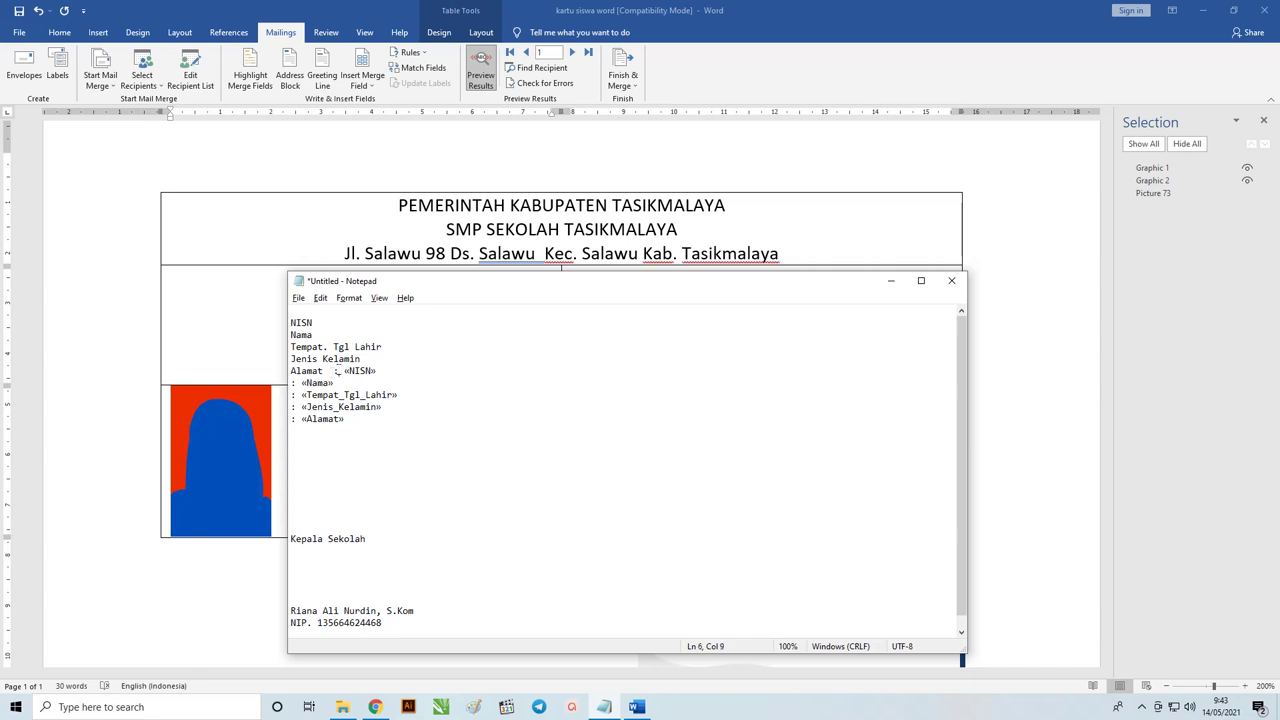
Paste the NISN-to-Alamat labels into the left cell and narrow the table's column and right edge.
{"action": "left_click_drag", "start_coordinate": [336, 370], "coordinate": [290, 322]}
{"action": "key", "text": "ctrl+c"}
{"action": "key", "text": "Delete"}
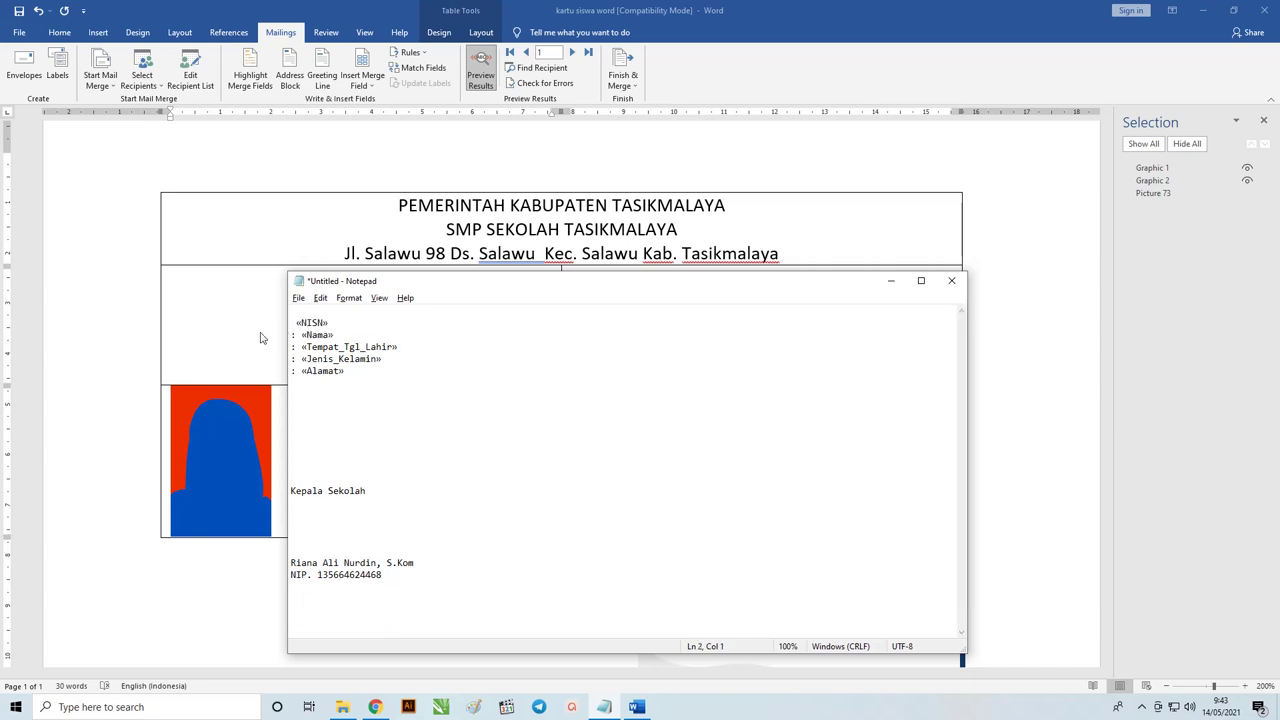
{"action": "left_click", "coordinate": [260, 338]}
{"action": "key", "text": "ctrl+v"}
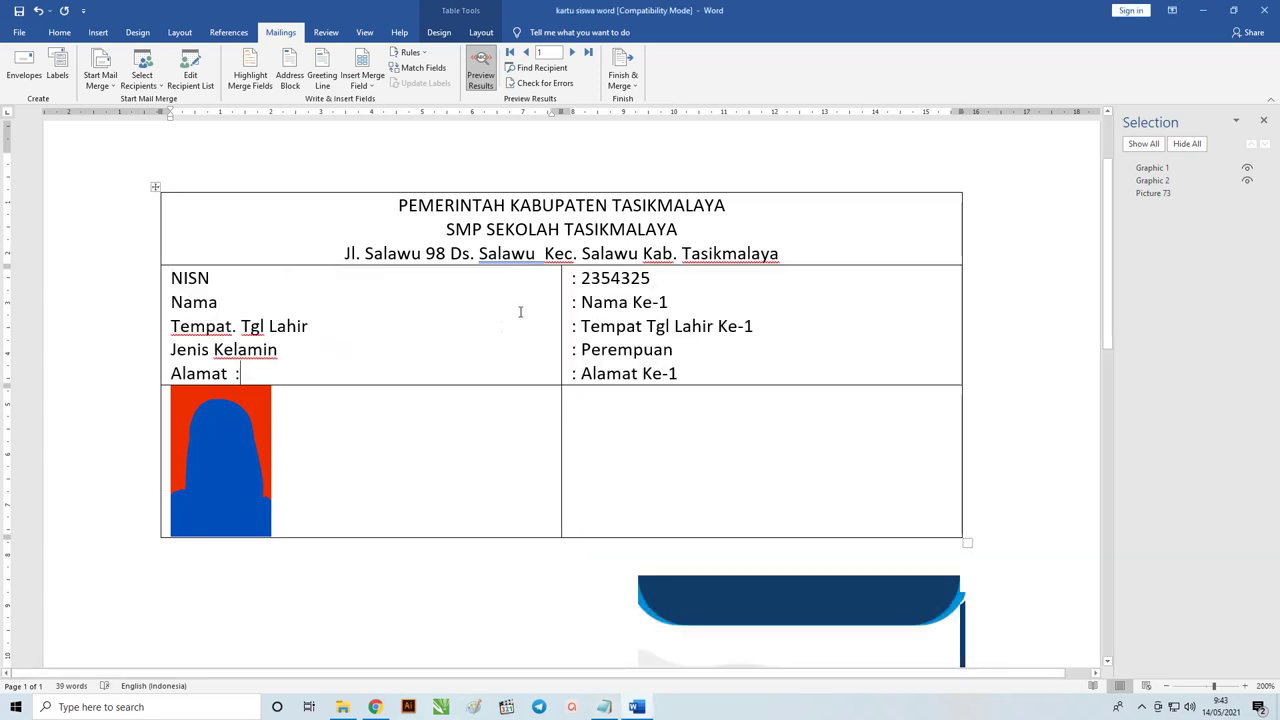
{"action": "mouse_move", "coordinate": [562, 112]}
{"action": "left_mouse_down"}
{"action": "mouse_move", "coordinate": [351, 133]}
{"action": "mouse_move", "coordinate": [372, 134]}
{"action": "left_mouse_up"}
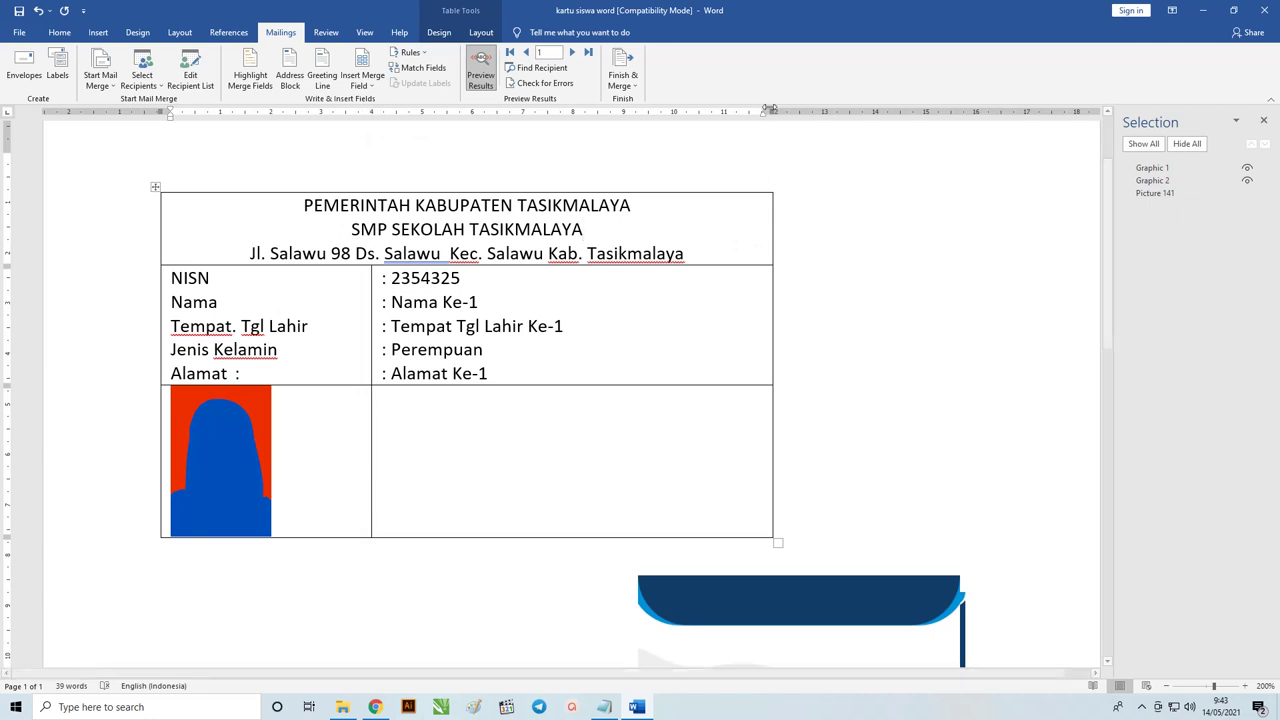
{"action": "left_click_drag", "start_coordinate": [773, 220], "coordinate": [652, 220]}
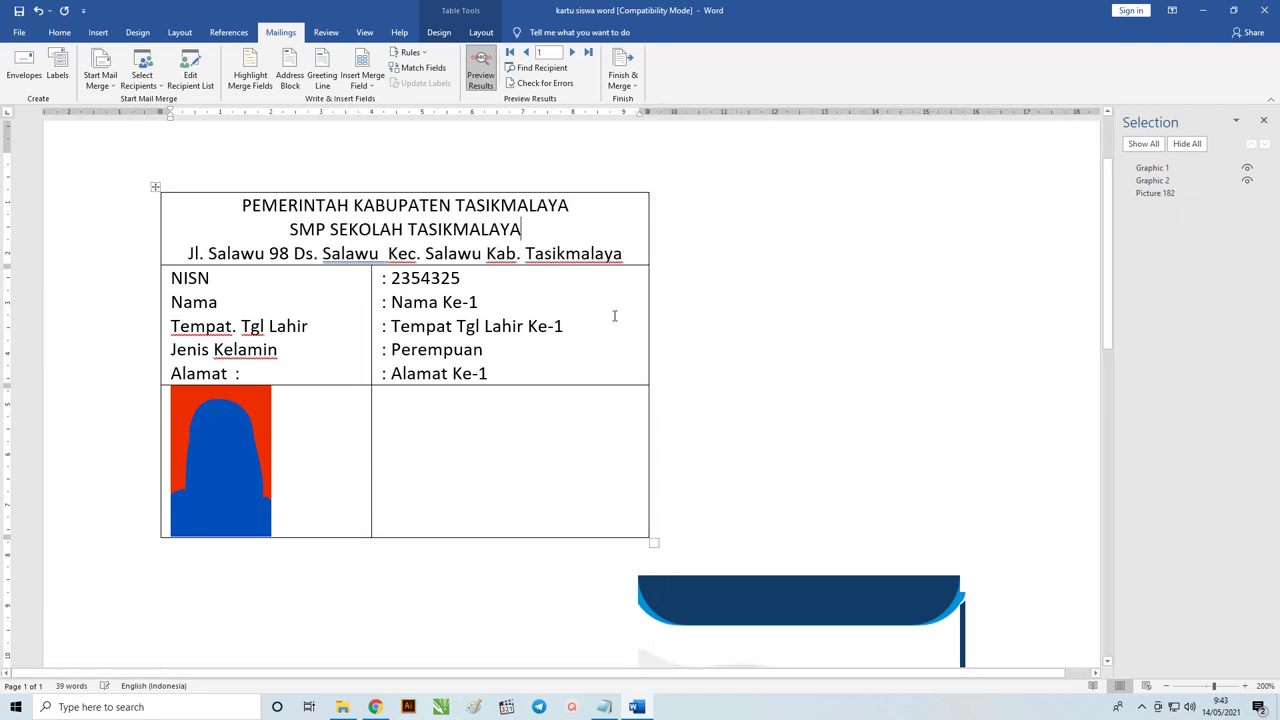
{"action": "scroll", "coordinate": [543, 294], "scroll_direction": "down", "scroll_amount": 3, "text": "ctrl"}
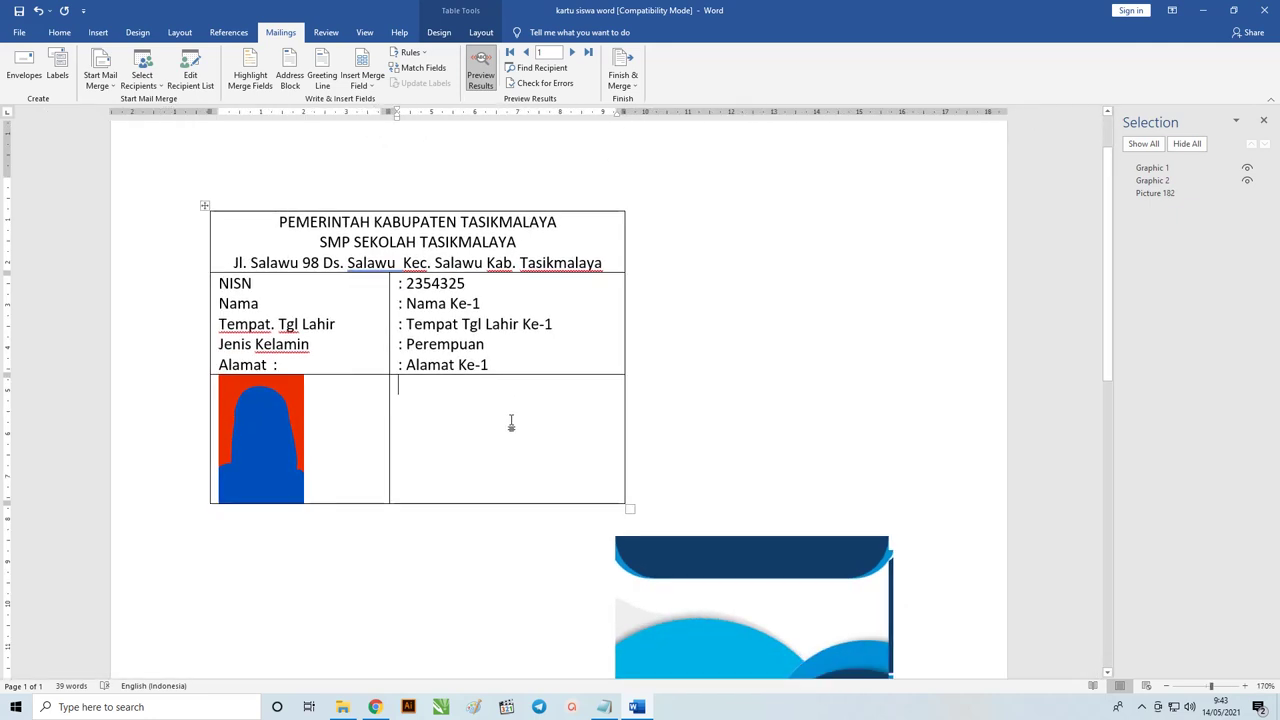
Move the Kepala Sekolah signature lines from Notepad into the table's lower-right cell.
{"action": "key", "text": "alt+Tab"}
{"action": "left_click_drag", "start_coordinate": [384, 576], "coordinate": [293, 491]}
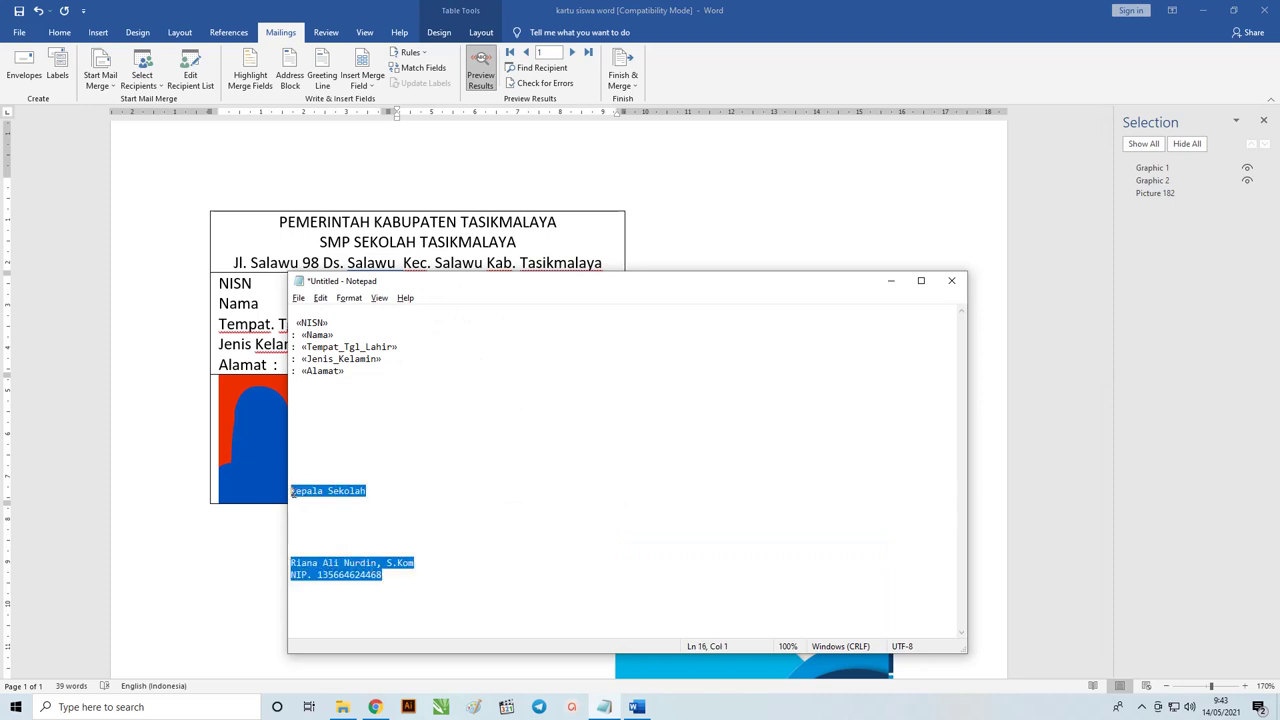
{"action": "key", "text": "ctrl+x"}
{"action": "key", "text": "alt+Tab"}
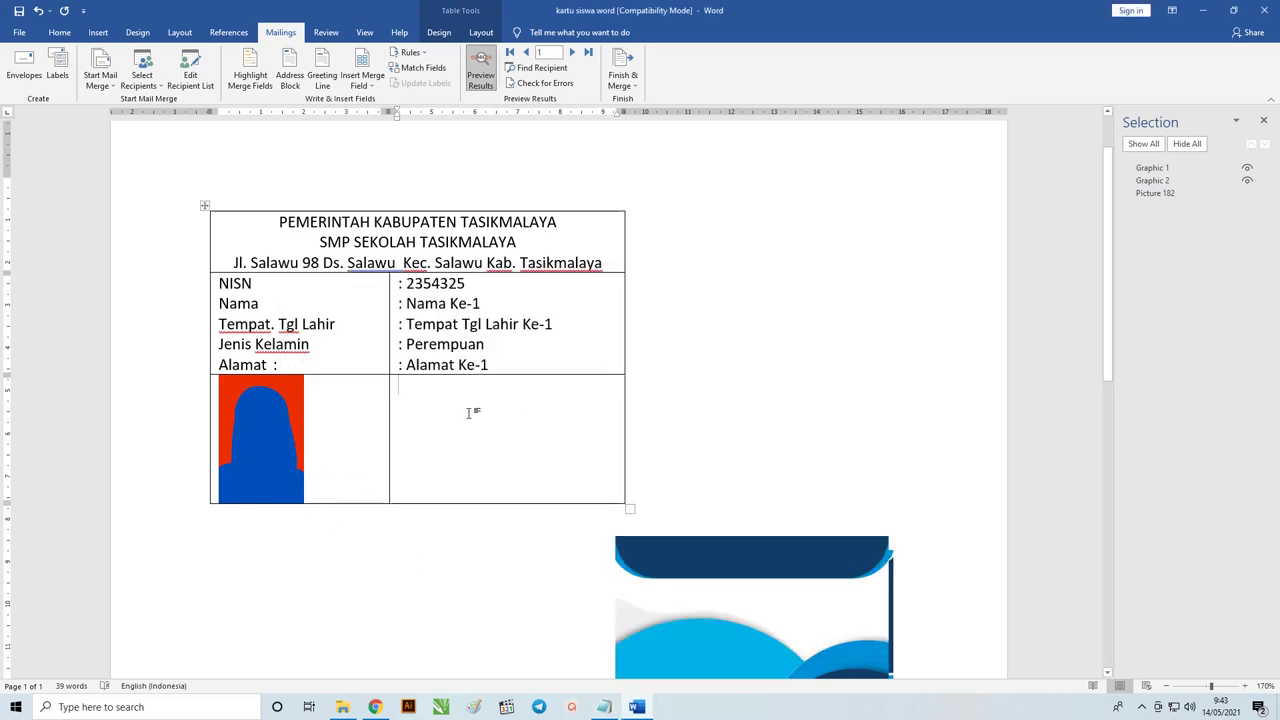
{"action": "key", "text": "ctrl+v"}
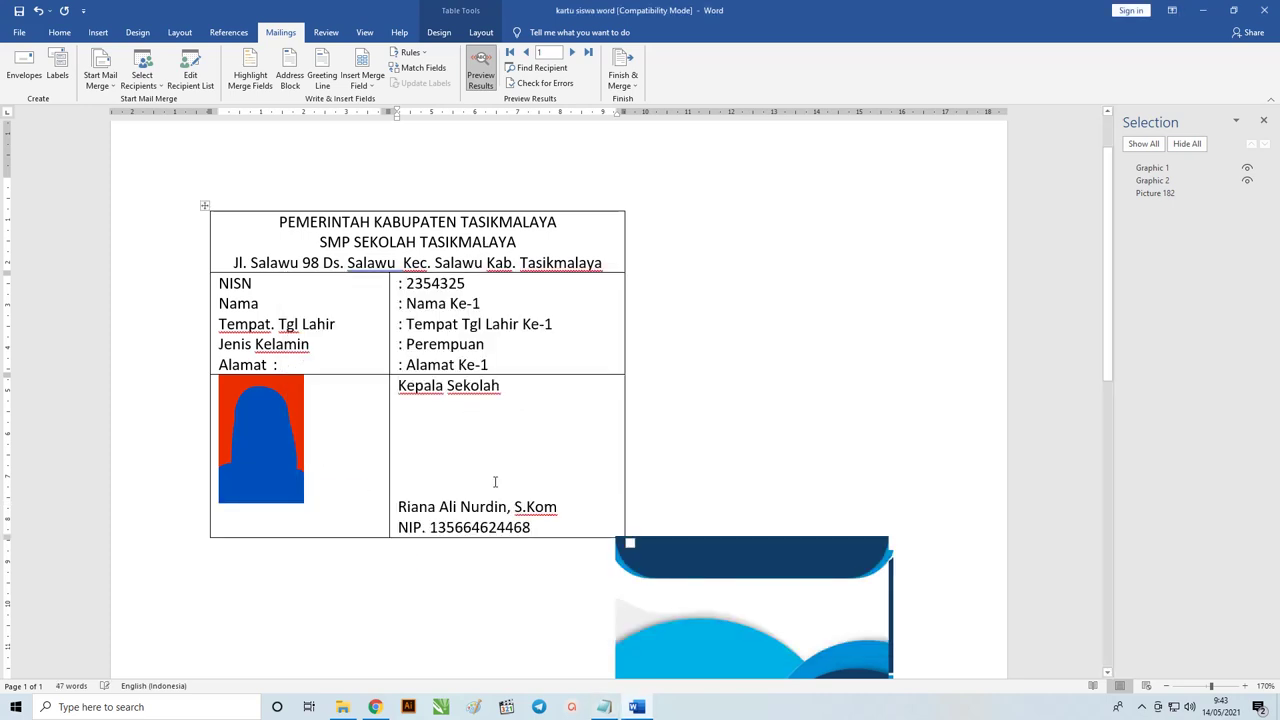
{"action": "key", "text": "BackSpace"}
{"action": "key", "text": "BackSpace"}
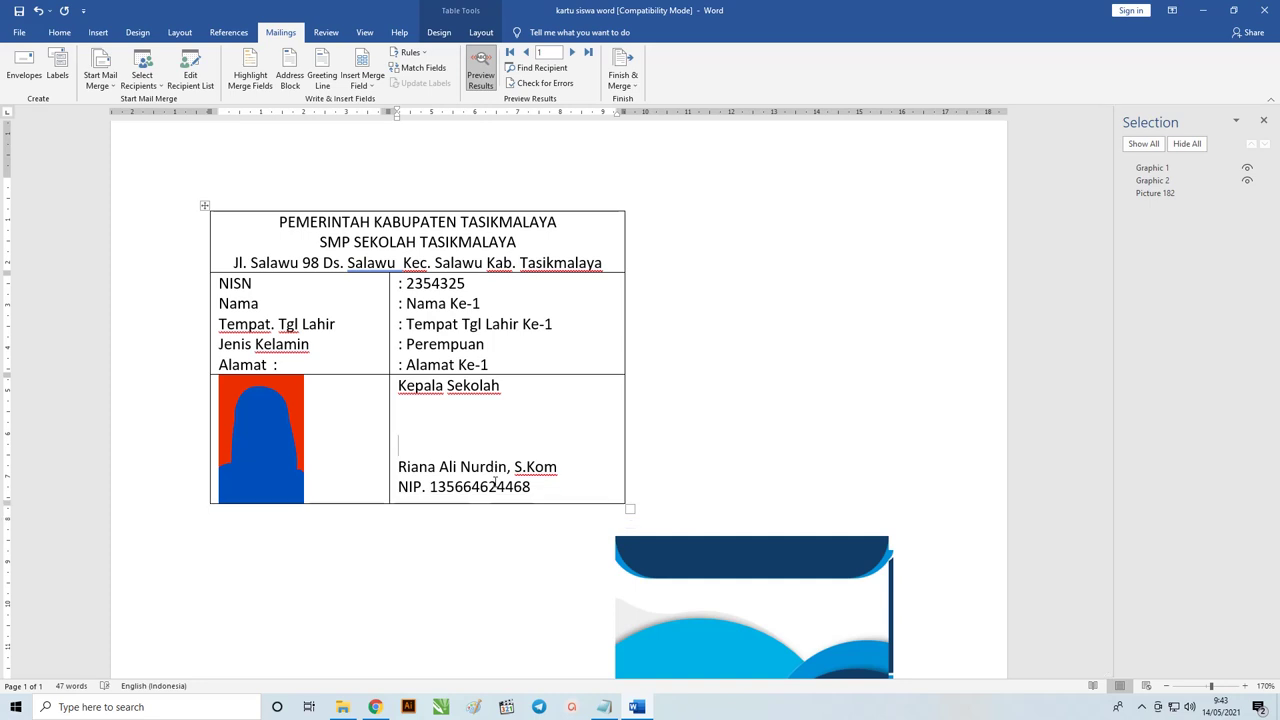
{"action": "scroll", "coordinate": [586, 443], "scroll_direction": "down", "scroll_amount": 4}
{"action": "scroll", "coordinate": [586, 443], "scroll_direction": "down", "scroll_amount": 3}
Move the dark wave card down and the light-wave graphic up beside the table.
{"action": "left_click", "coordinate": [671, 513]}
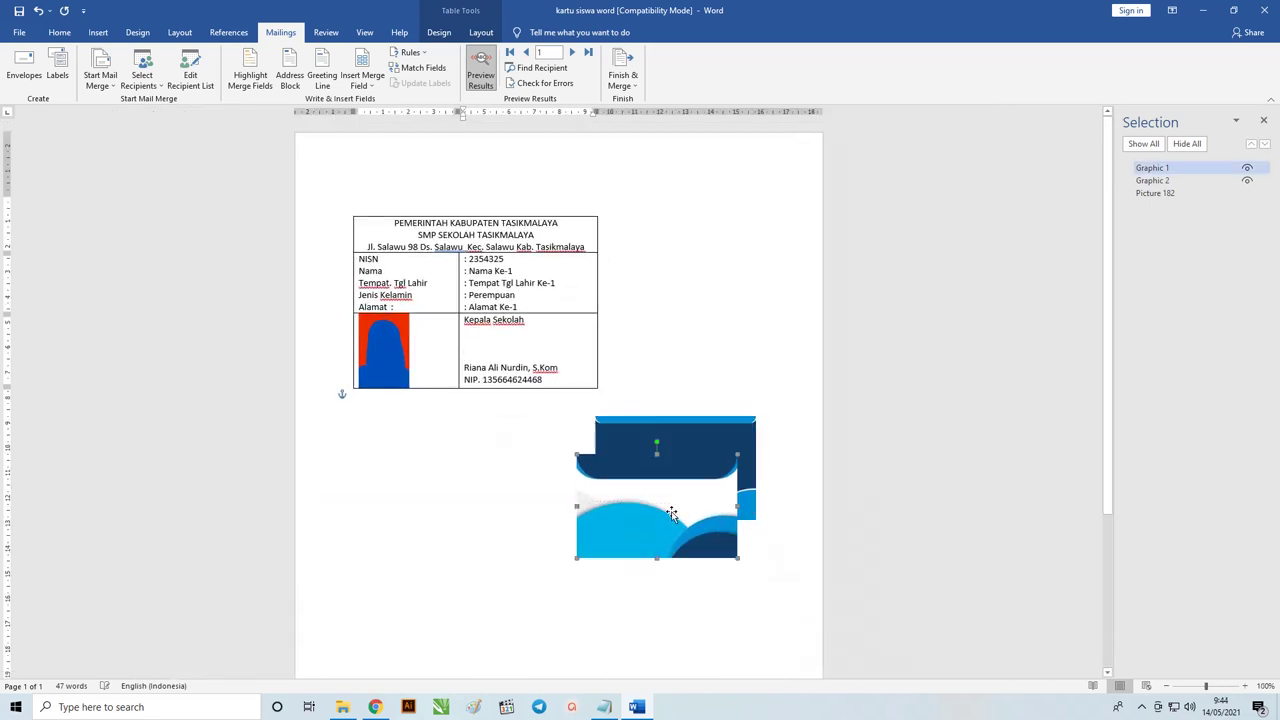
{"action": "left_click_drag", "start_coordinate": [677, 434], "coordinate": [668, 516]}
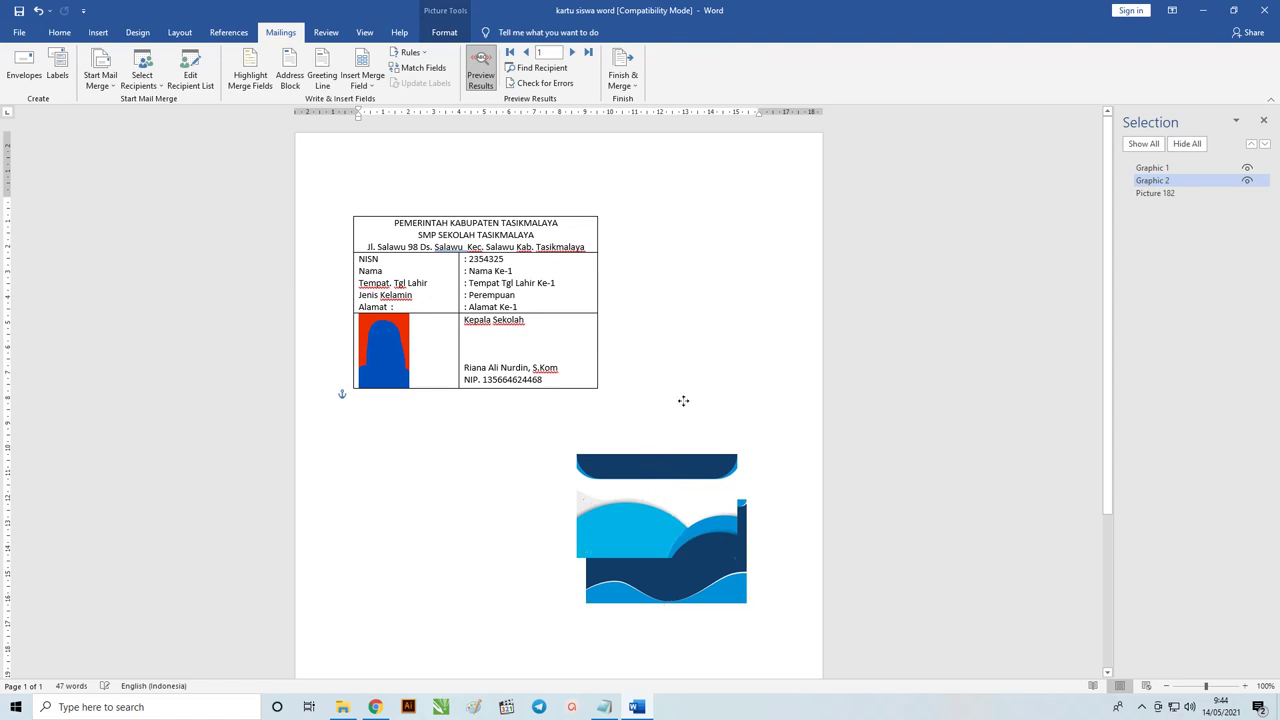
{"action": "left_click_drag", "start_coordinate": [654, 470], "coordinate": [680, 271]}
{"action": "left_click", "coordinate": [427, 258]}
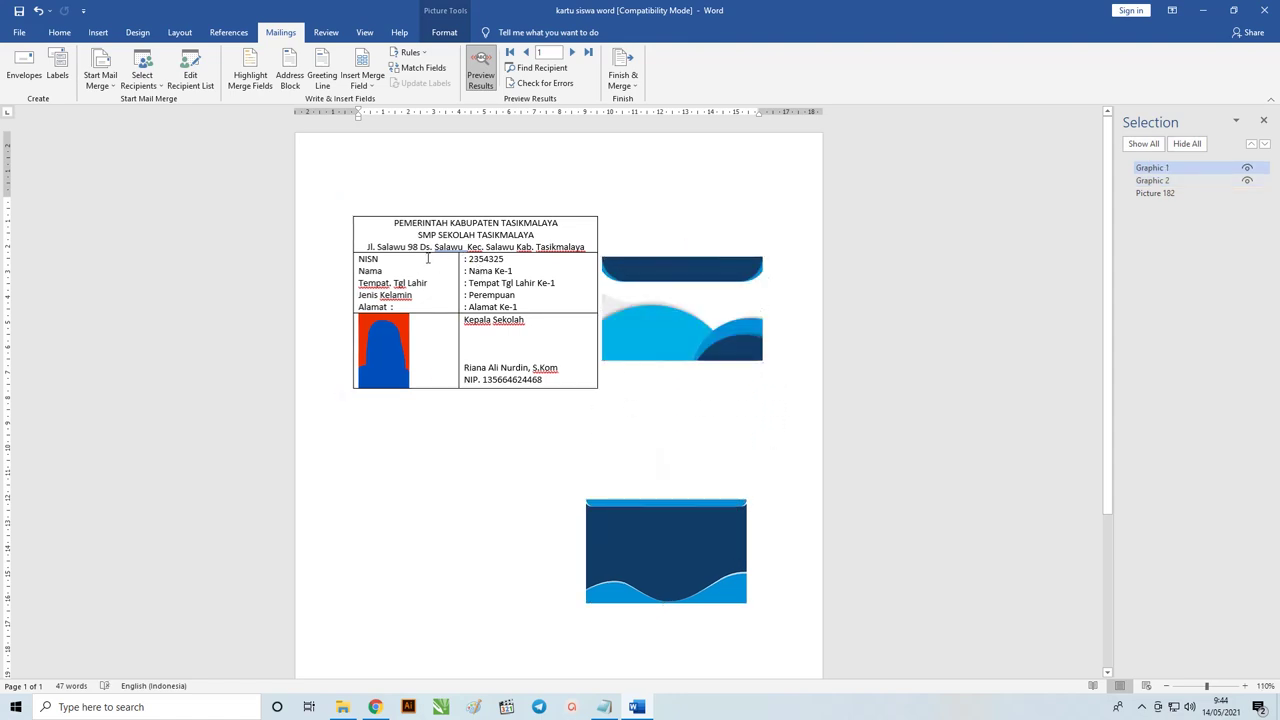
{"action": "scroll", "coordinate": [427, 258], "scroll_direction": "up", "scroll_amount": 2, "text": "ctrl"}
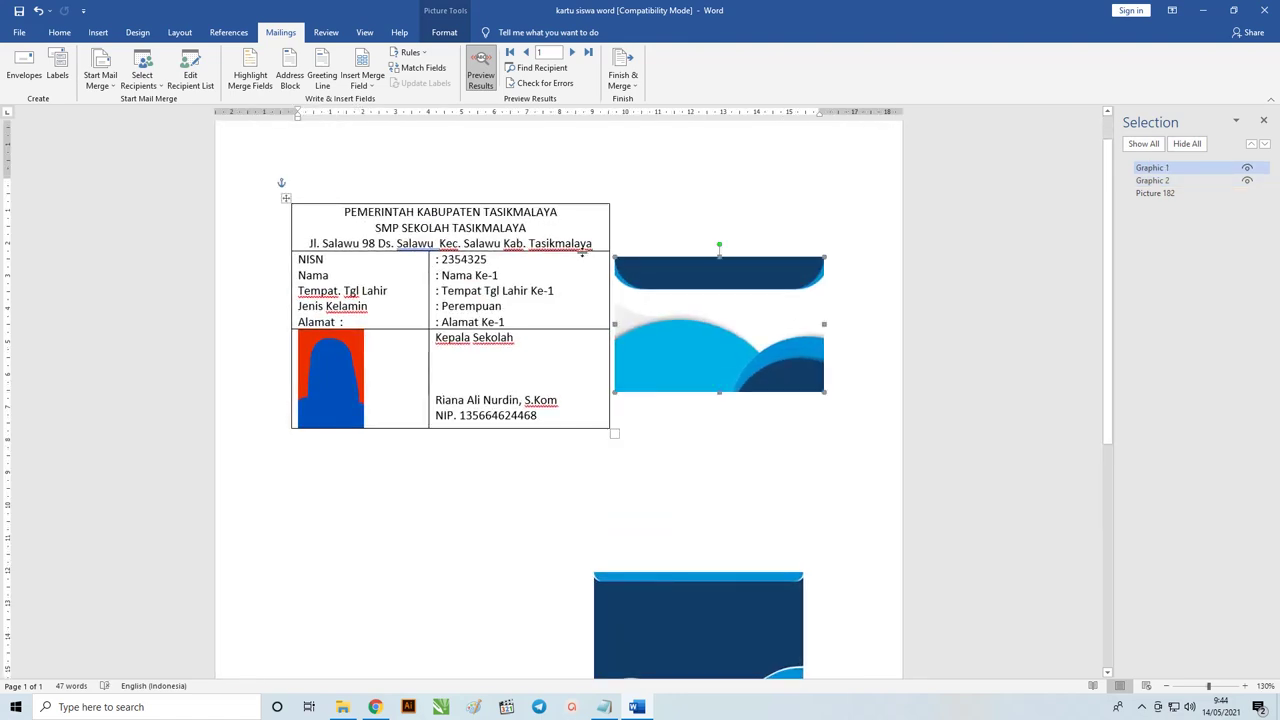
Enlarge the light-wave graphic to 5,5 cm high by 8,5 cm wide.
{"action": "left_click", "coordinate": [452, 36]}
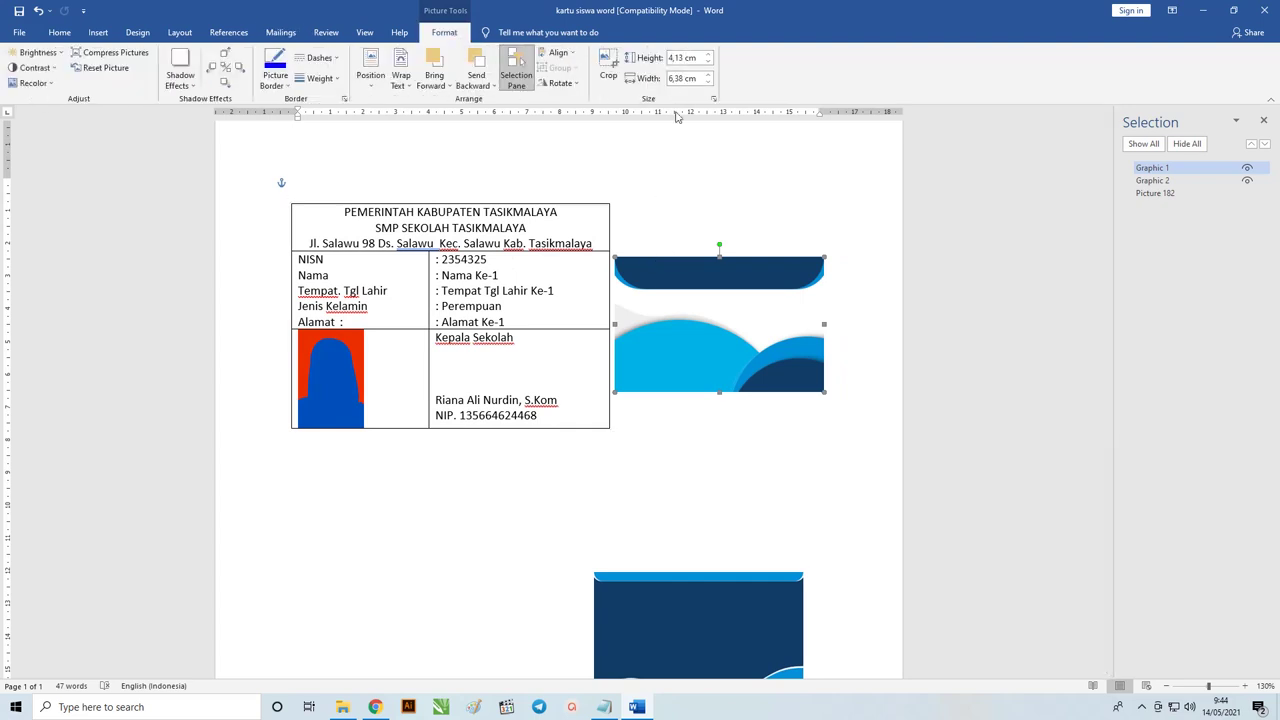
{"action": "left_click", "coordinate": [696, 58]}
{"action": "left_click", "coordinate": [707, 54]}
{"action": "left_click", "coordinate": [707, 54]}
{"action": "left_click", "coordinate": [707, 54]}
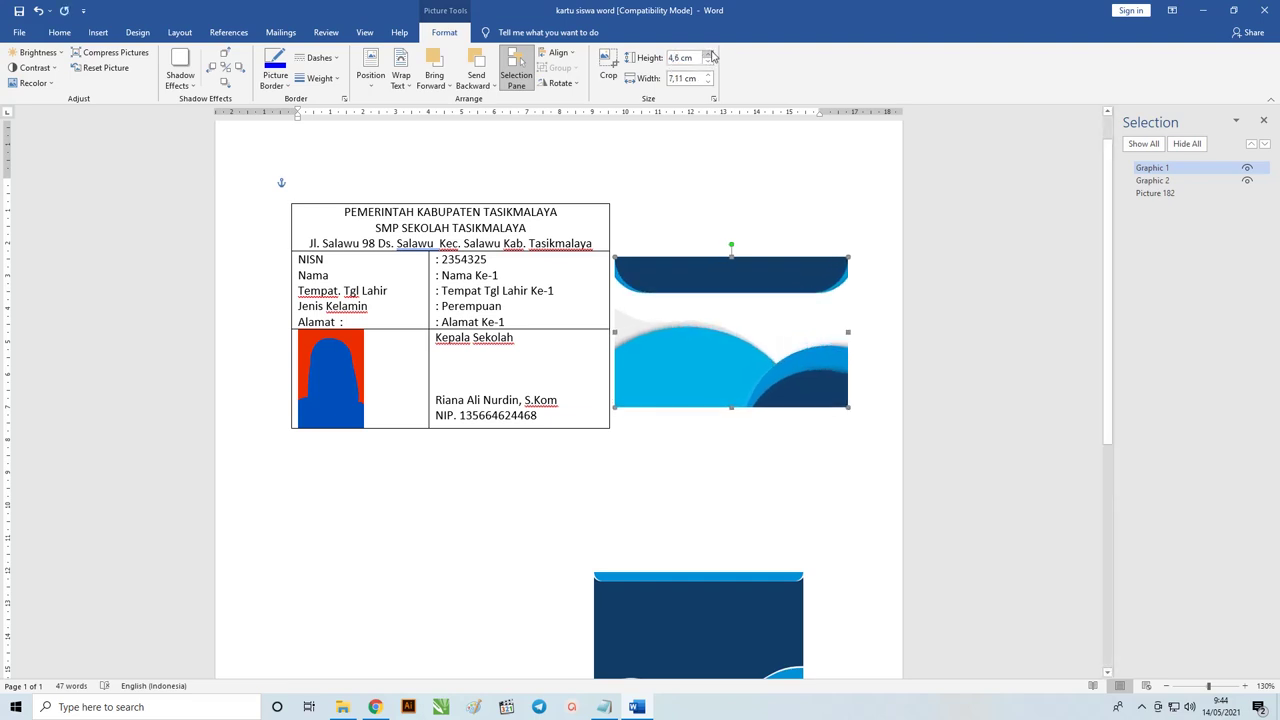
{"action": "left_click", "coordinate": [707, 54]}
{"action": "left_click", "coordinate": [707, 54]}
{"action": "left_click", "coordinate": [707, 54]}
{"action": "left_click", "coordinate": [707, 54]}
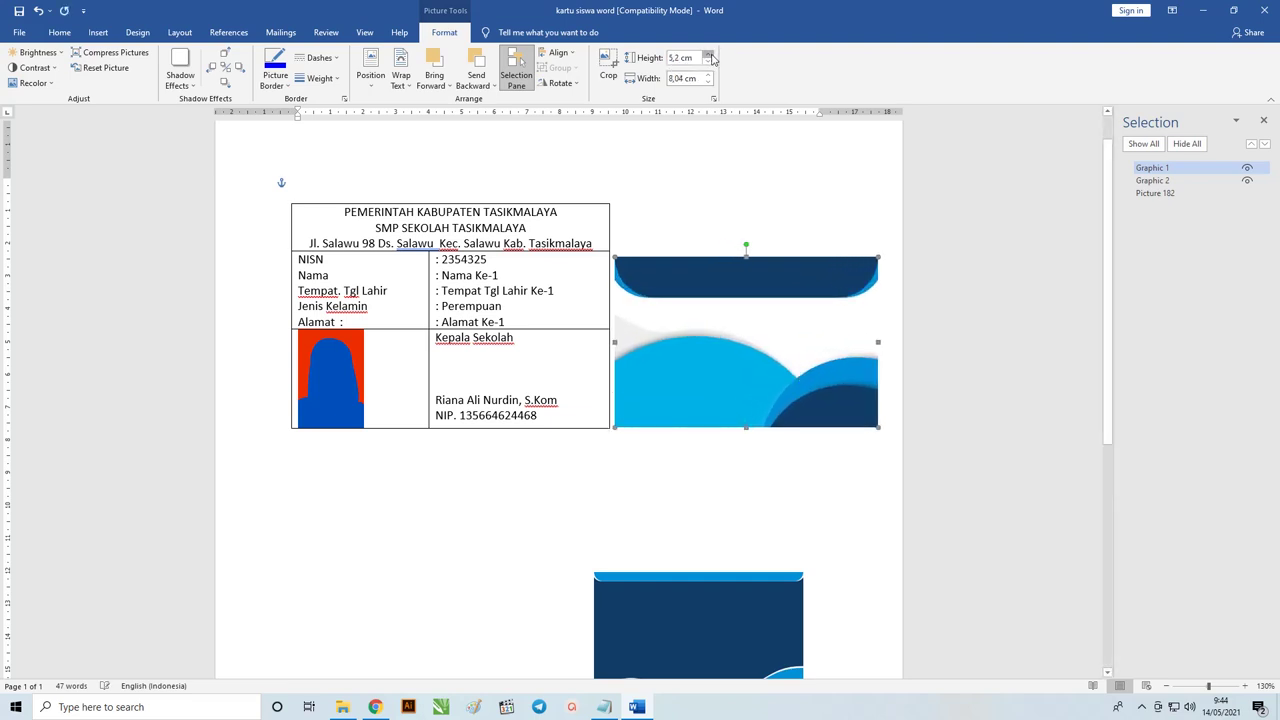
{"action": "left_click", "coordinate": [707, 54]}
{"action": "left_click", "coordinate": [707, 54]}
{"action": "left_click", "coordinate": [707, 54]}
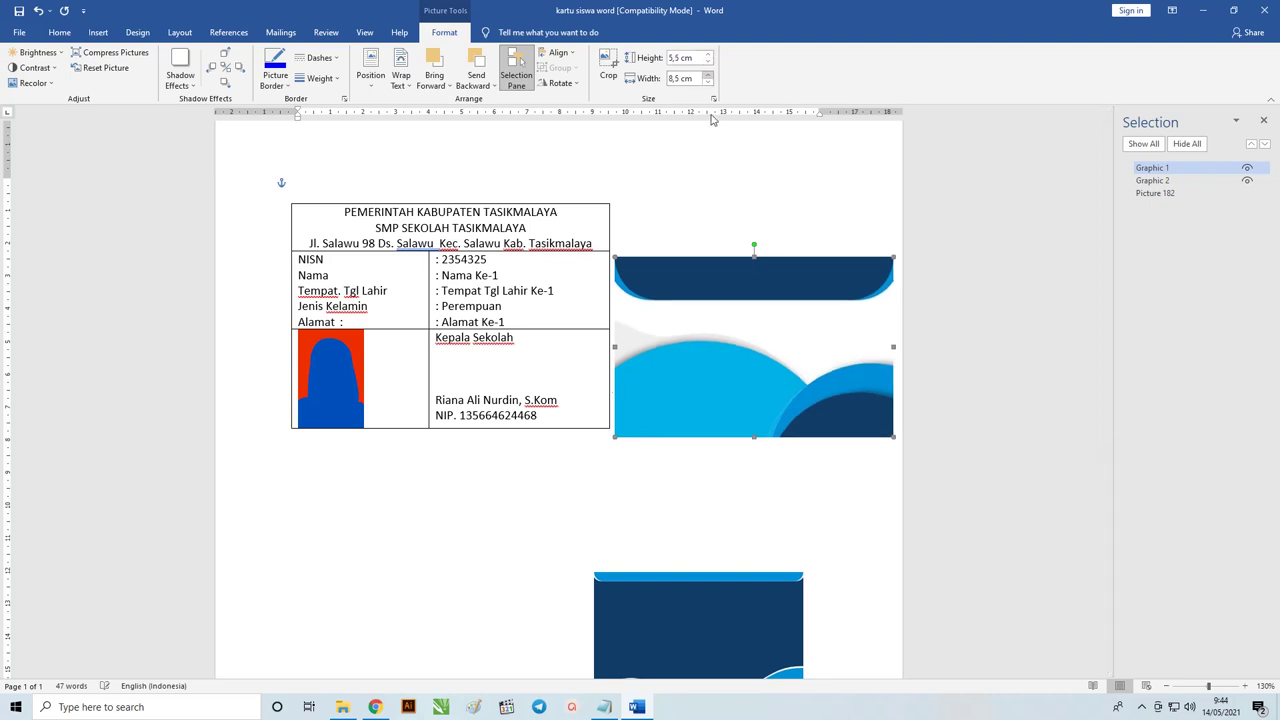
Drag the enlarged wave graphic to overlap the table's lower-right corner.
{"action": "left_click_drag", "start_coordinate": [731, 303], "coordinate": [531, 267]}
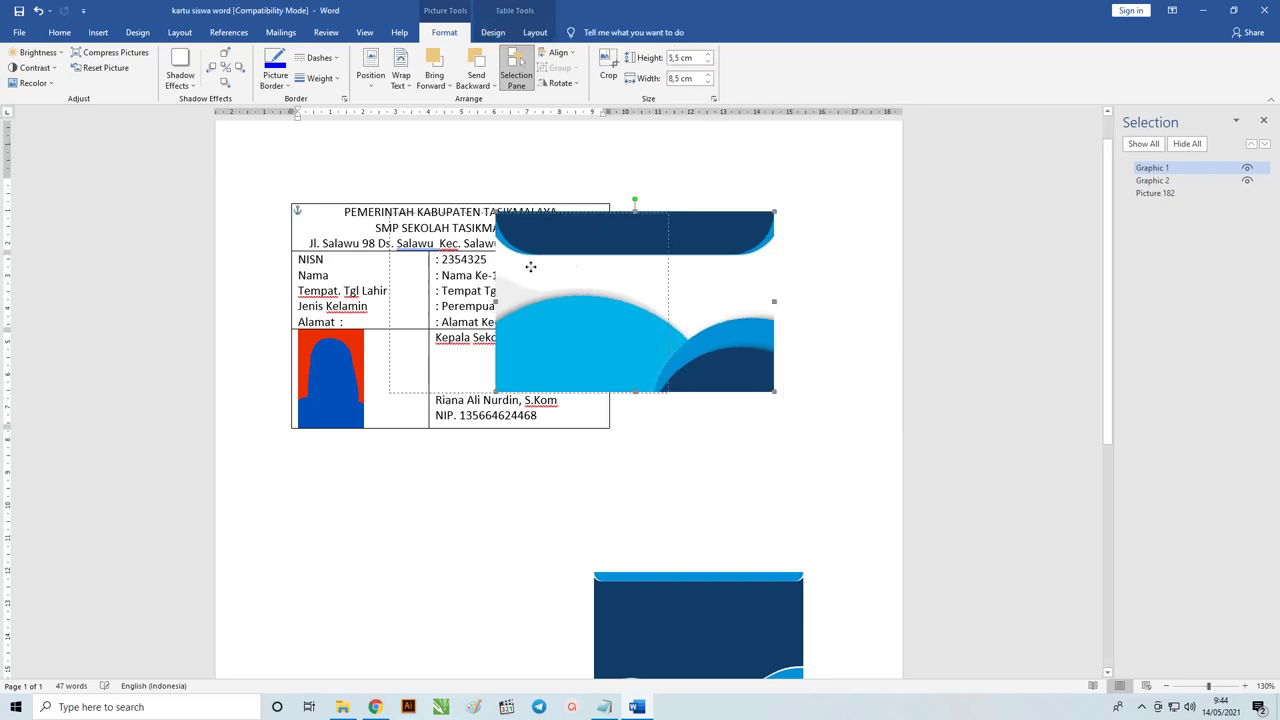
{"action": "mouse_move", "coordinate": [531, 267]}
{"action": "left_mouse_down"}
{"action": "mouse_move", "coordinate": [459, 259]}
{"action": "mouse_move", "coordinate": [706, 397]}
{"action": "mouse_move", "coordinate": [708, 460]}
{"action": "left_mouse_up"}
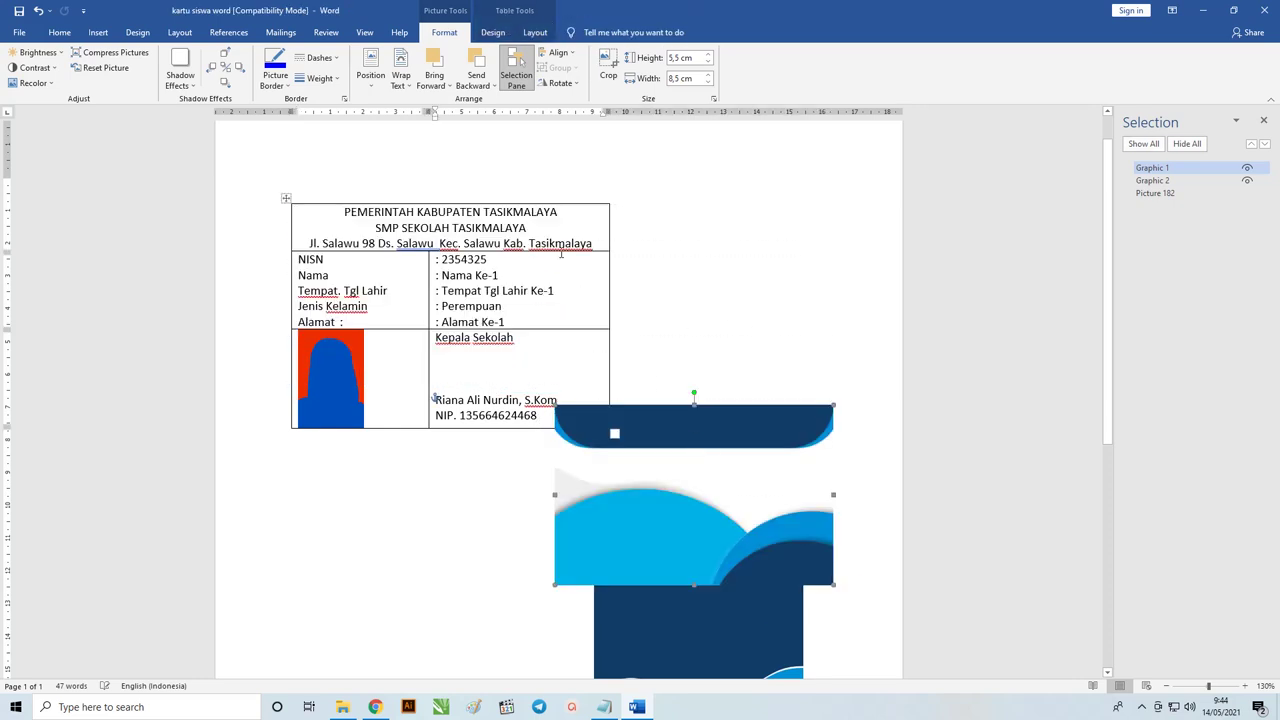
{"action": "mouse_move", "coordinate": [578, 304]}
{"action": "left_mouse_down"}
{"action": "mouse_move", "coordinate": [350, 274]}
{"action": "mouse_move", "coordinate": [320, 222]}
{"action": "left_mouse_up"}
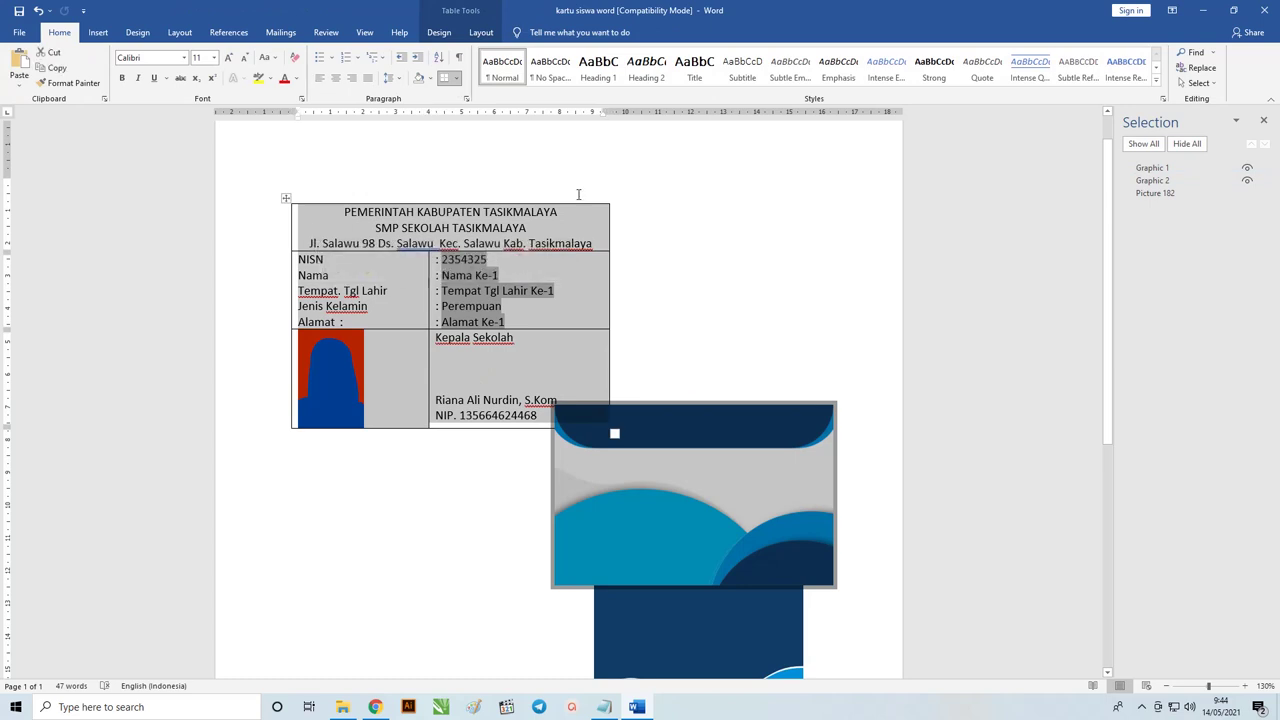
Shrink the card table text to size 9 and try exactly 8 pt line spacing.
{"action": "key", "text": "ctrl+bracketleft"}
{"action": "key", "text": "ctrl+bracketleft"}
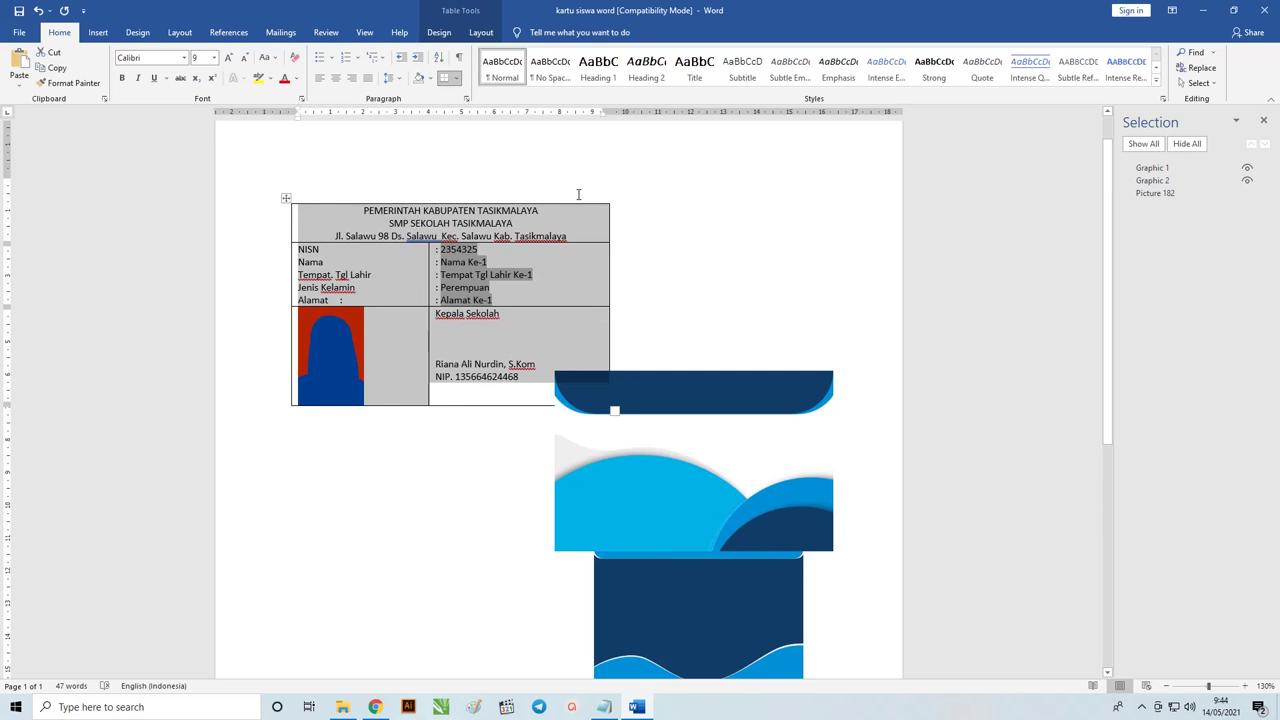
{"action": "left_click", "coordinate": [527, 286]}
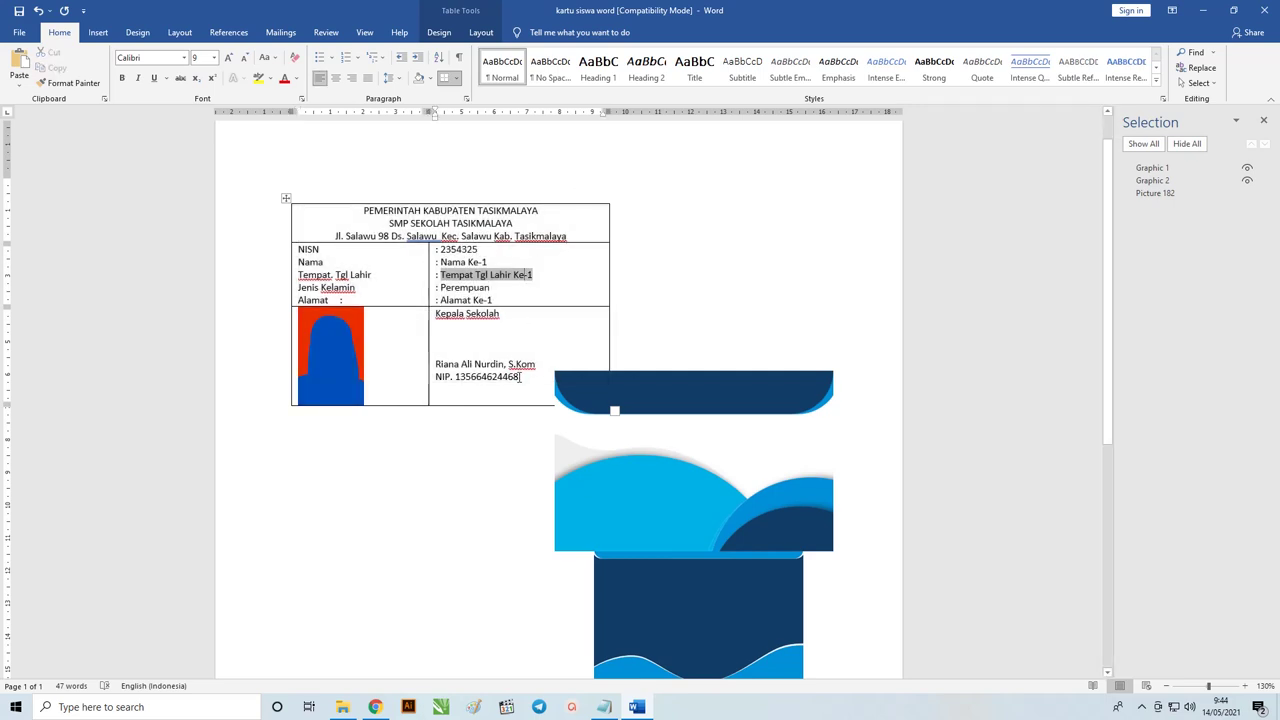
{"action": "left_click_drag", "start_coordinate": [519, 376], "coordinate": [388, 233]}
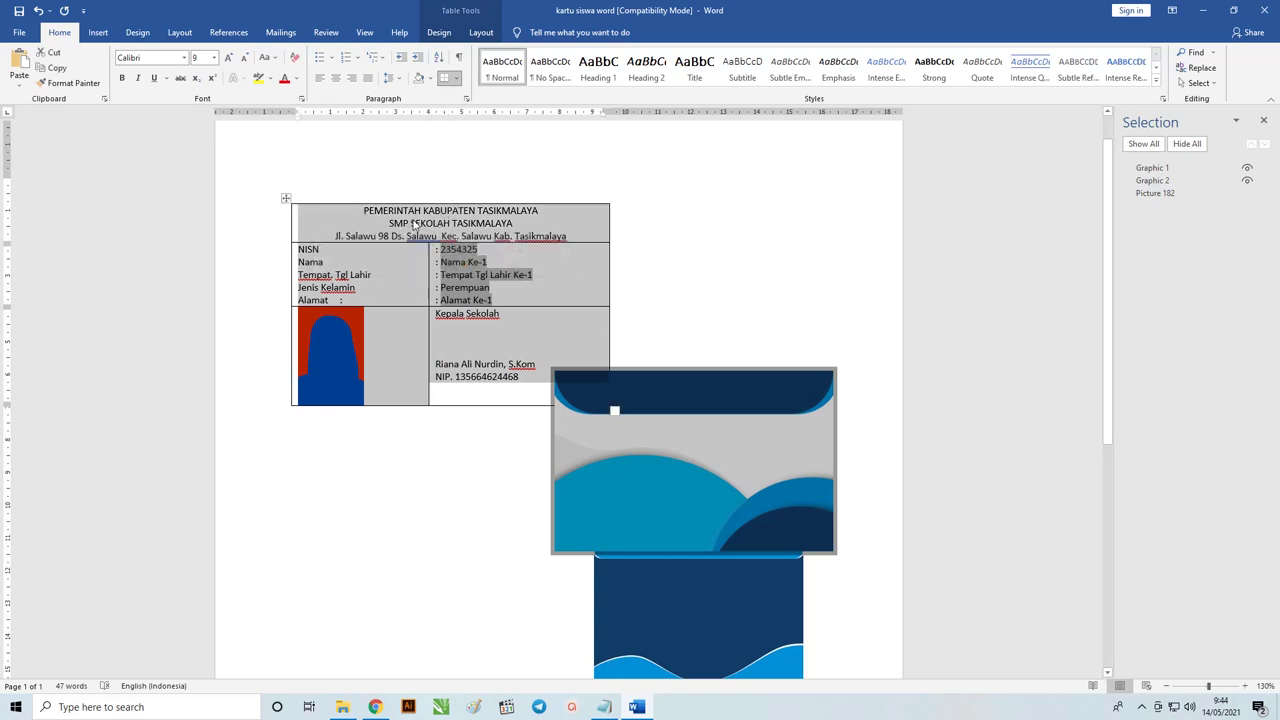
{"action": "left_click", "coordinate": [393, 79]}
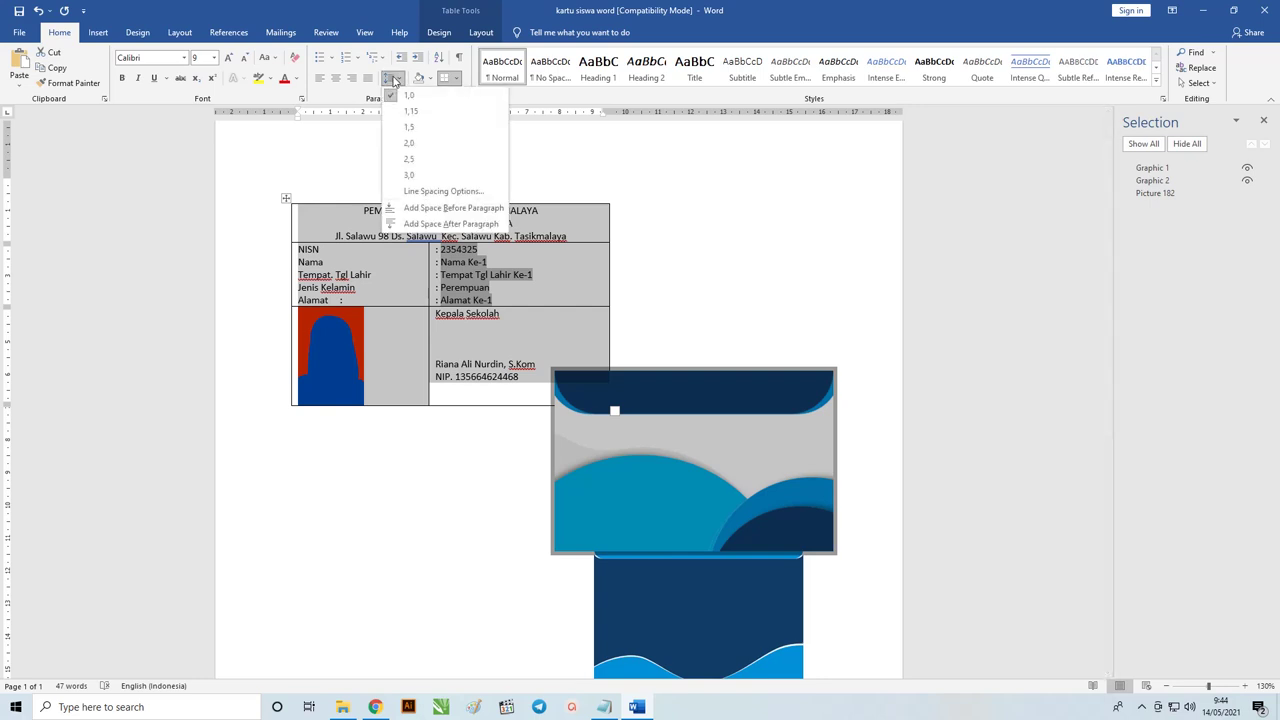
{"action": "left_click", "coordinate": [442, 191]}
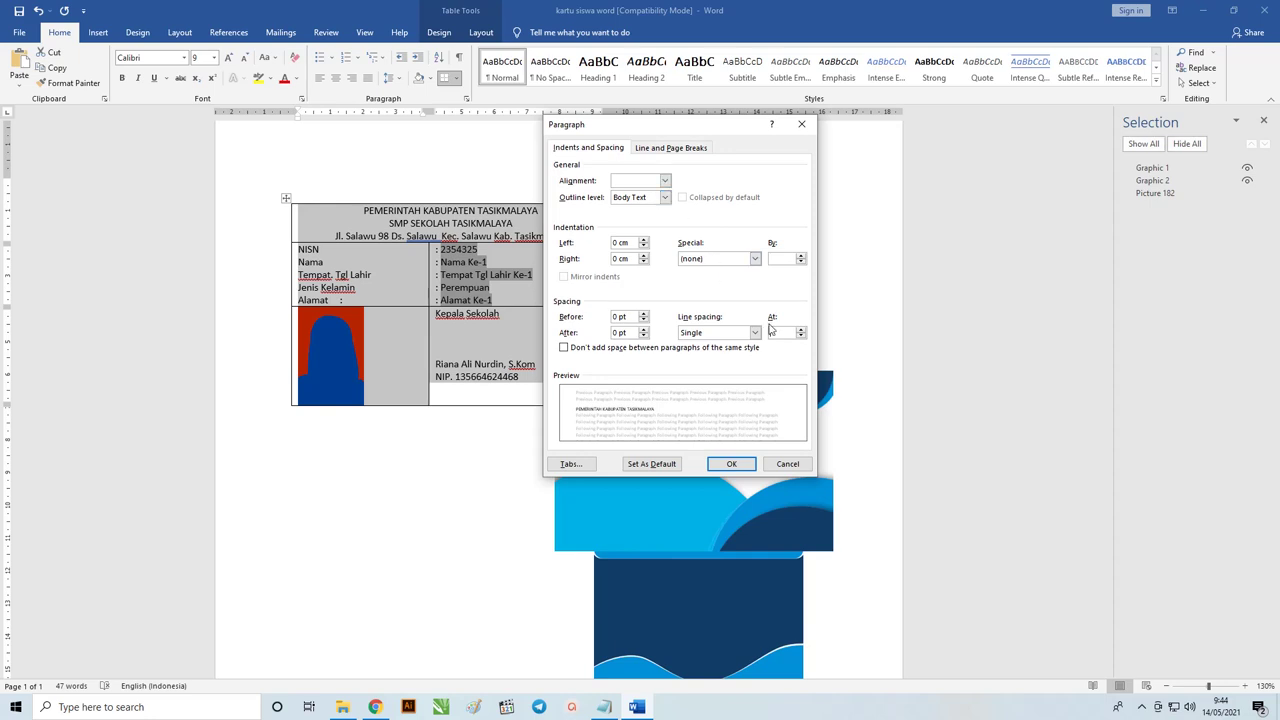
{"action": "left_click", "coordinate": [753, 333]}
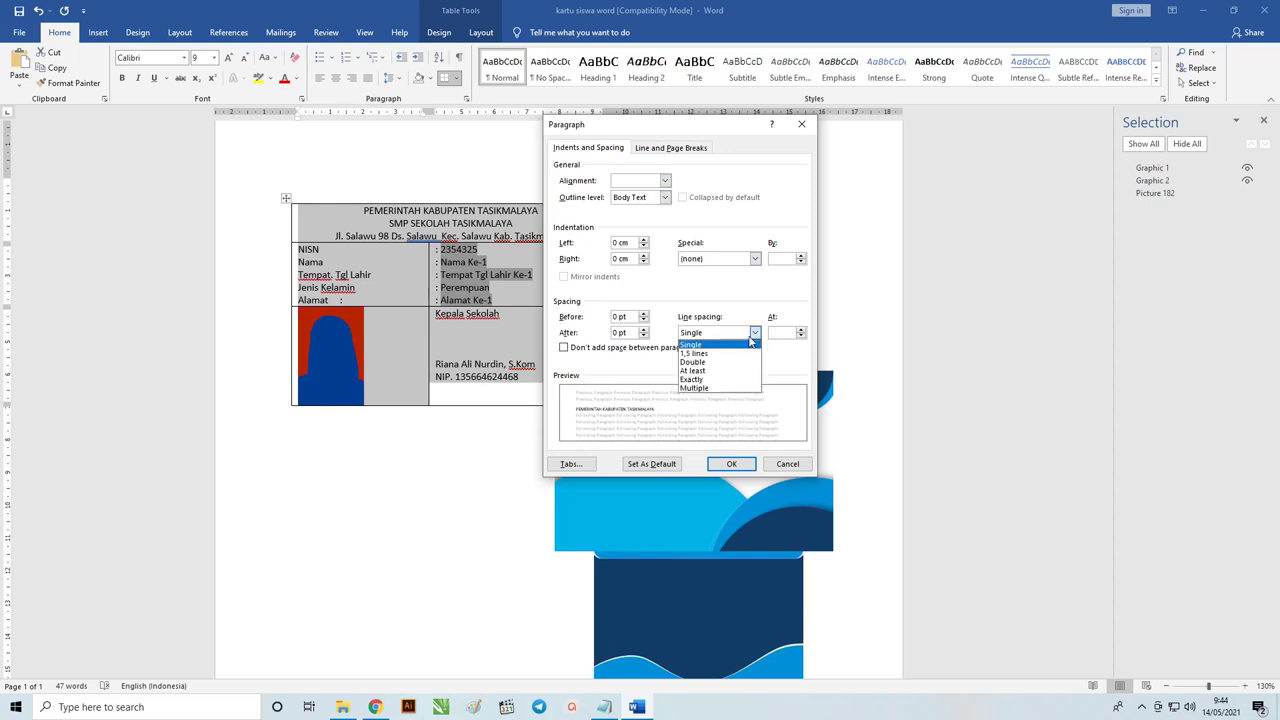
{"action": "left_click", "coordinate": [715, 379]}
{"action": "left_click_drag", "start_coordinate": [791, 334], "coordinate": [767, 333]}
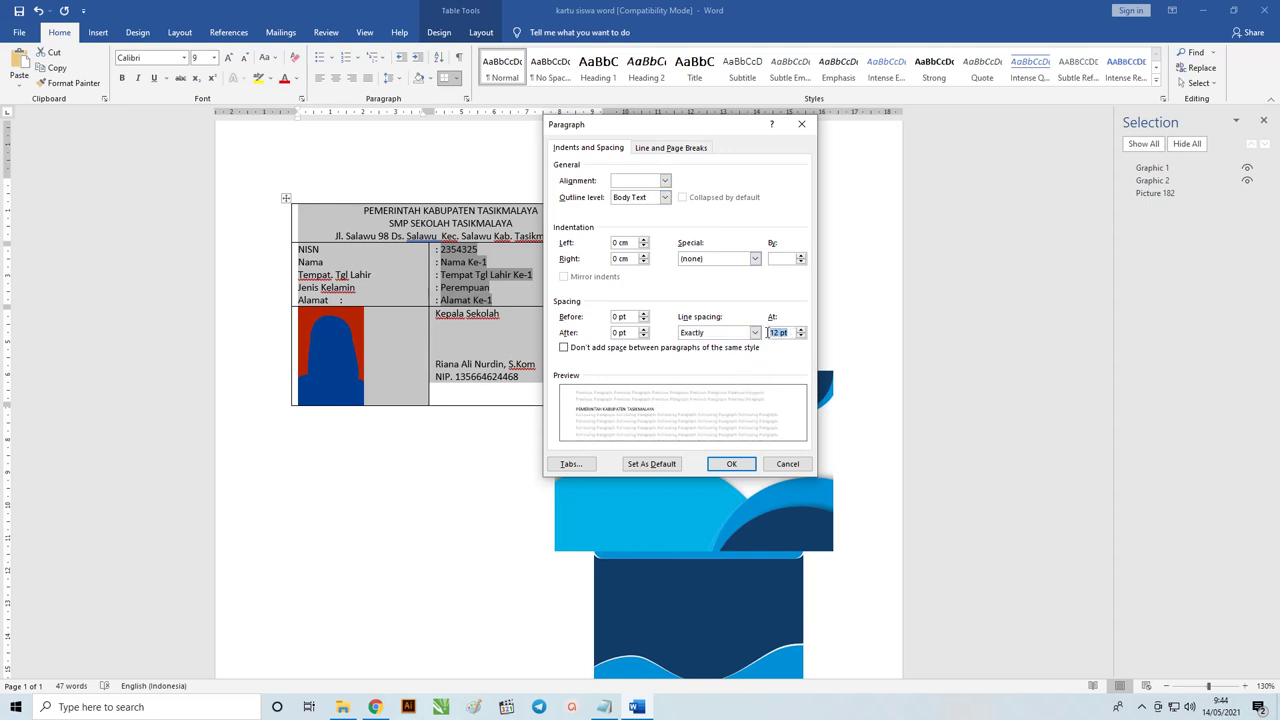
{"action": "type", "text": "8"}
{"action": "left_click_drag", "start_coordinate": [694, 127], "coordinate": [623, 113]}
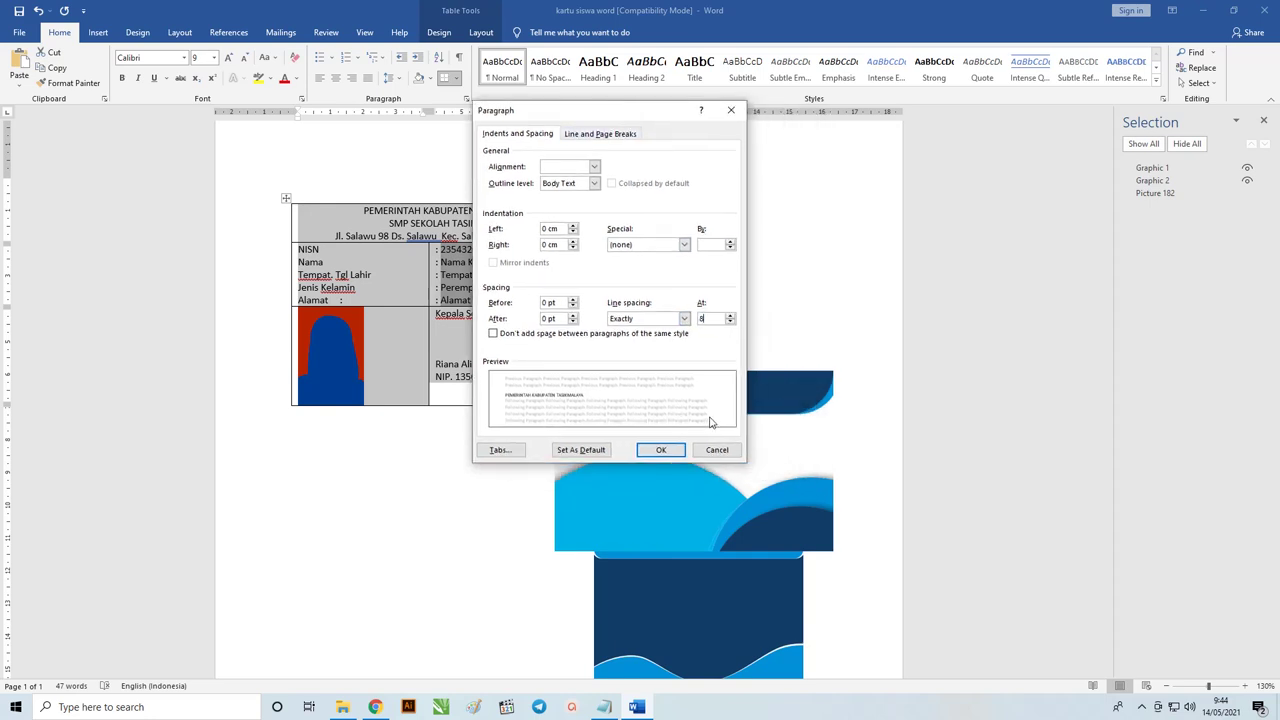
{"action": "left_click", "coordinate": [661, 450]}
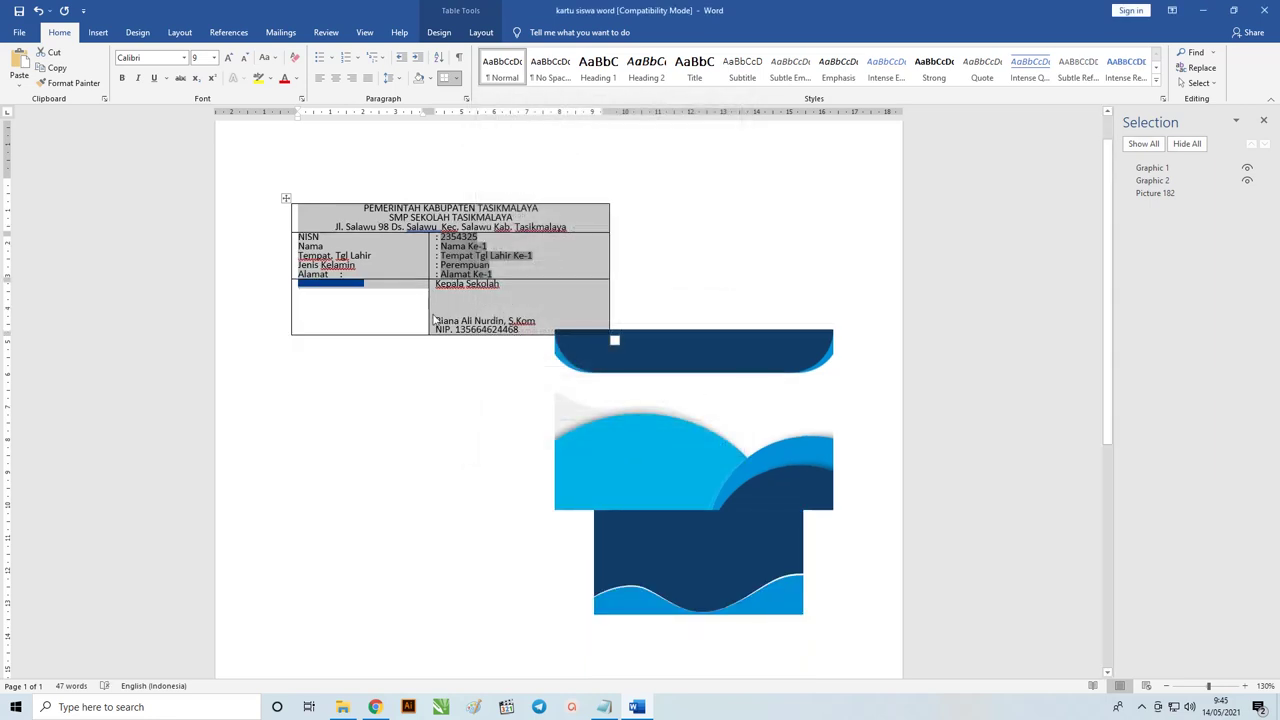
Undo the spacing change to restore the squashed photo to full size.
{"action": "left_click", "coordinate": [366, 300]}
{"action": "left_click", "coordinate": [349, 283]}
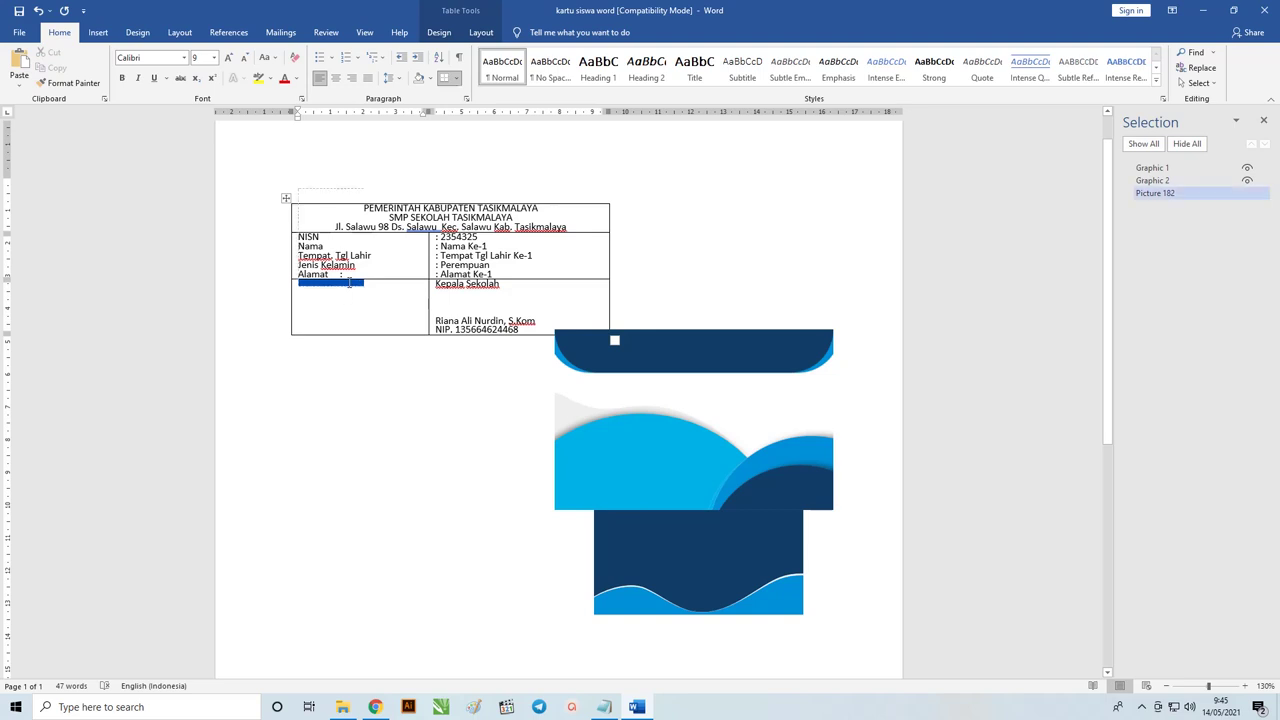
{"action": "key", "text": "ctrl+z"}
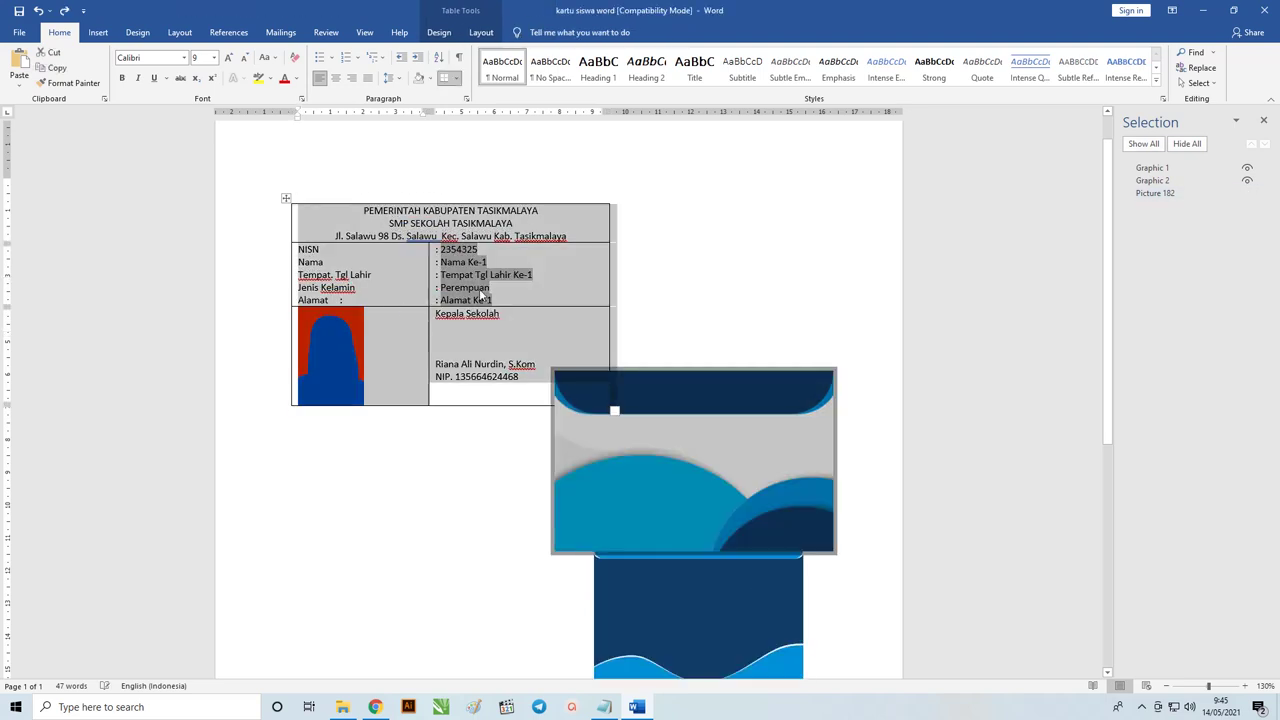
Set the student detail rows to exactly 12 pt line spacing.
{"action": "left_click_drag", "start_coordinate": [516, 299], "coordinate": [358, 264]}
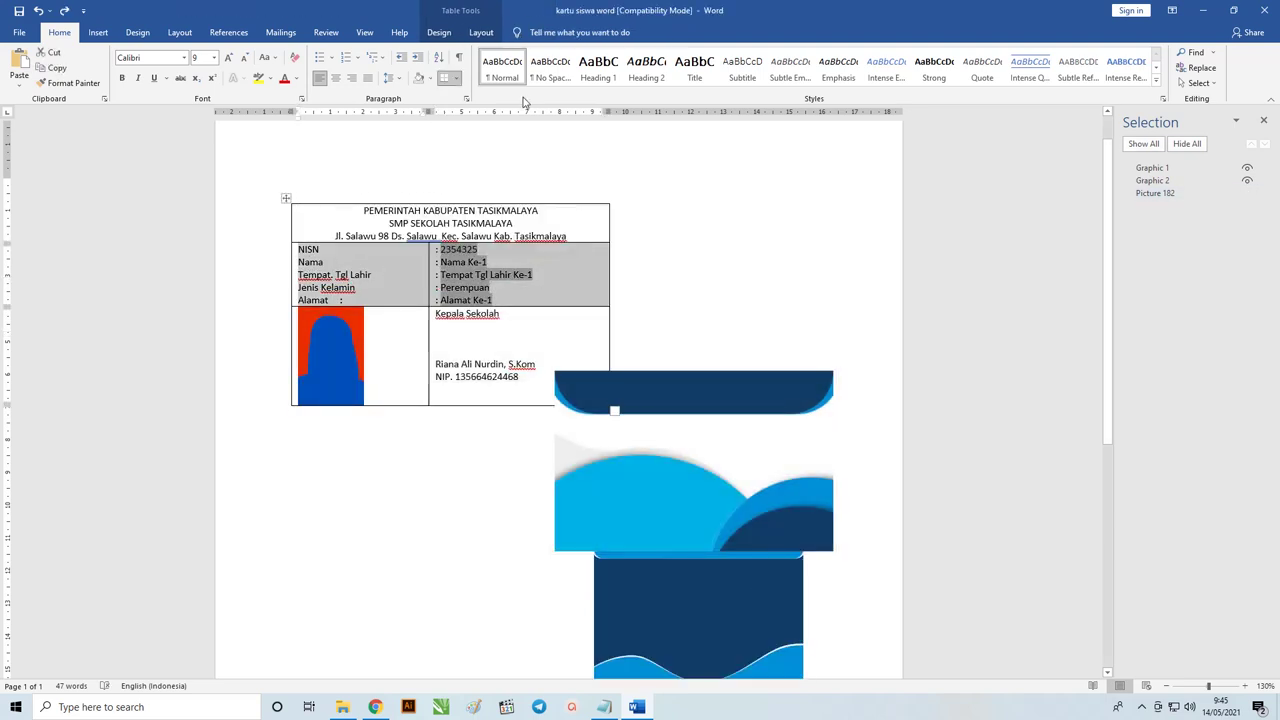
{"action": "left_click", "coordinate": [392, 79]}
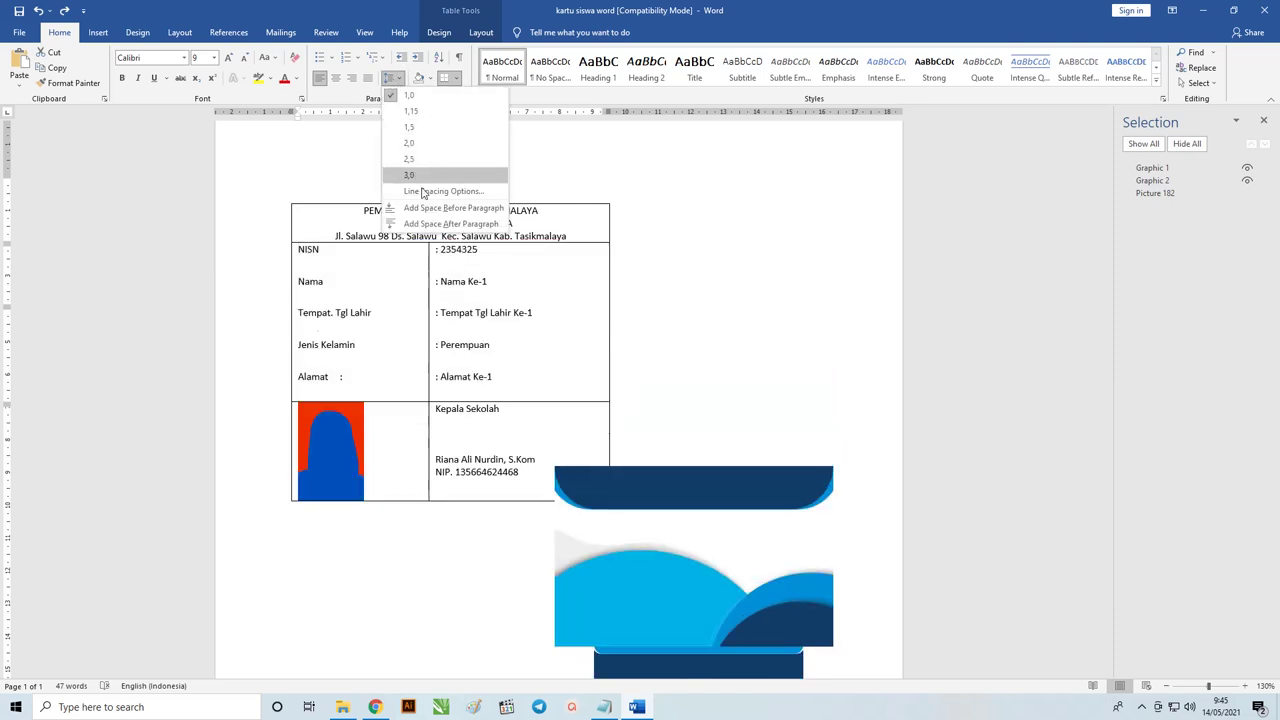
{"action": "left_click", "coordinate": [442, 191]}
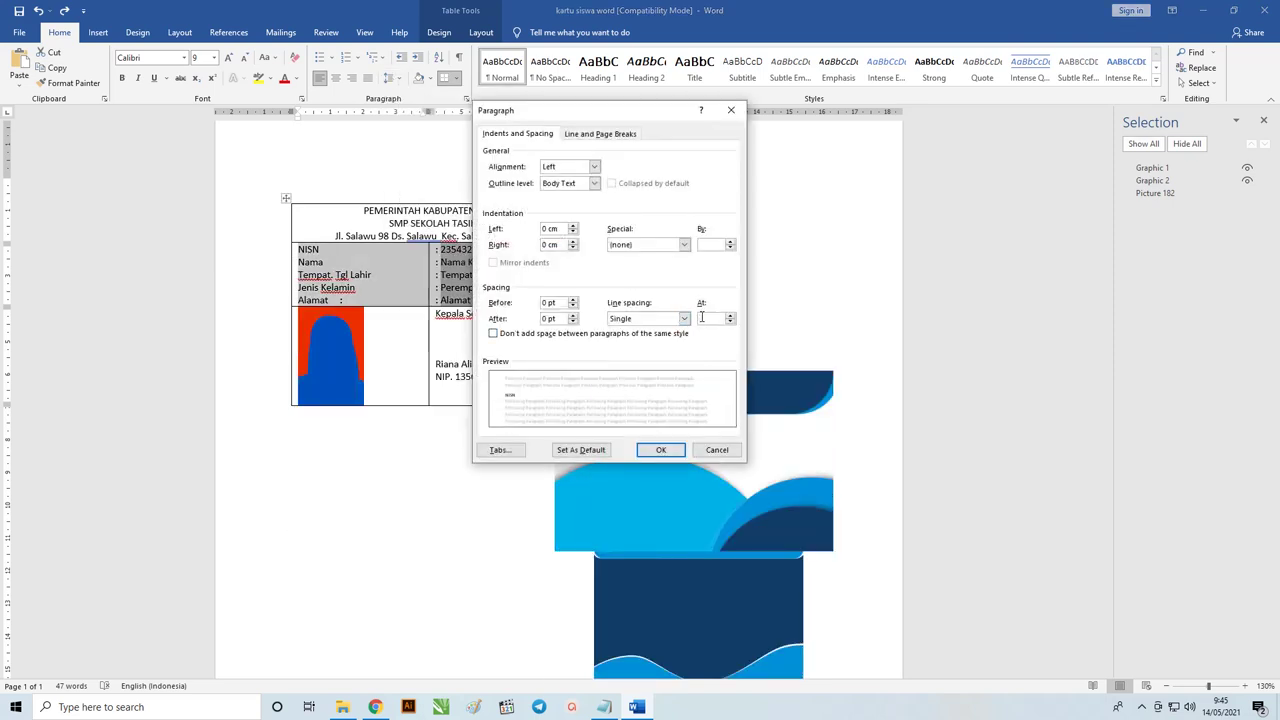
{"action": "left_click", "coordinate": [684, 318]}
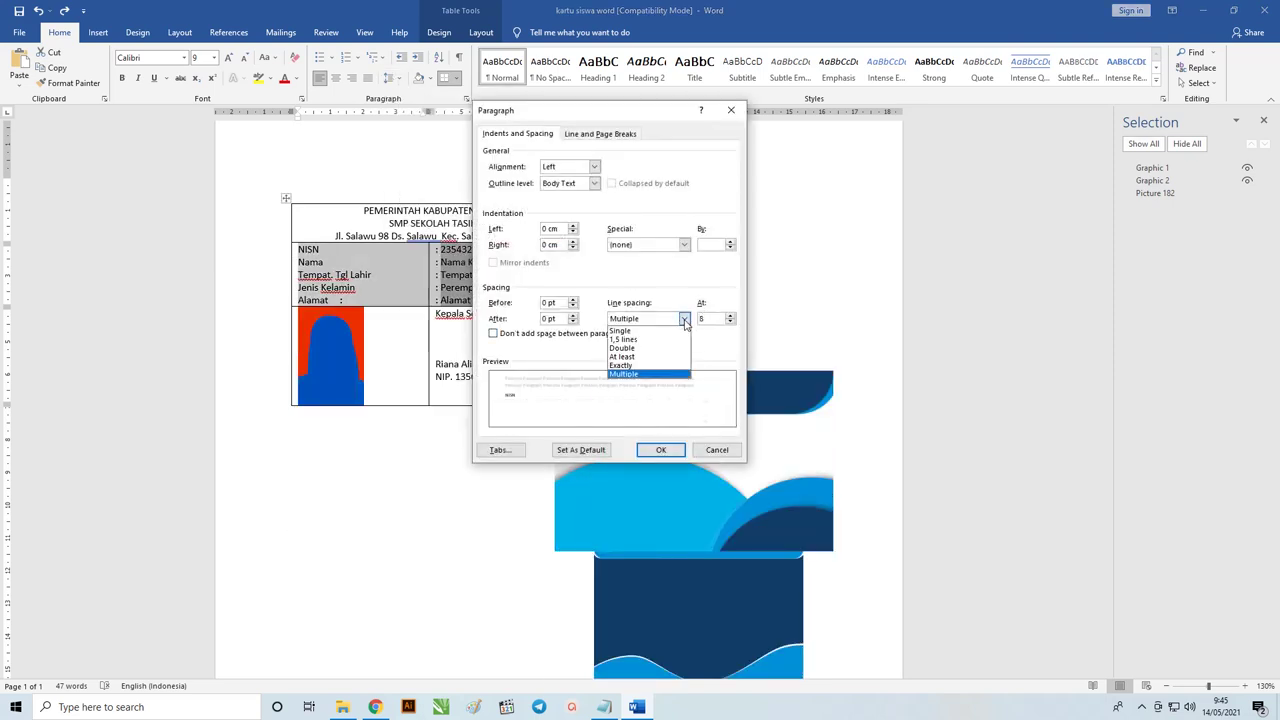
{"action": "left_click", "coordinate": [674, 357]}
{"action": "left_click", "coordinate": [660, 449]}
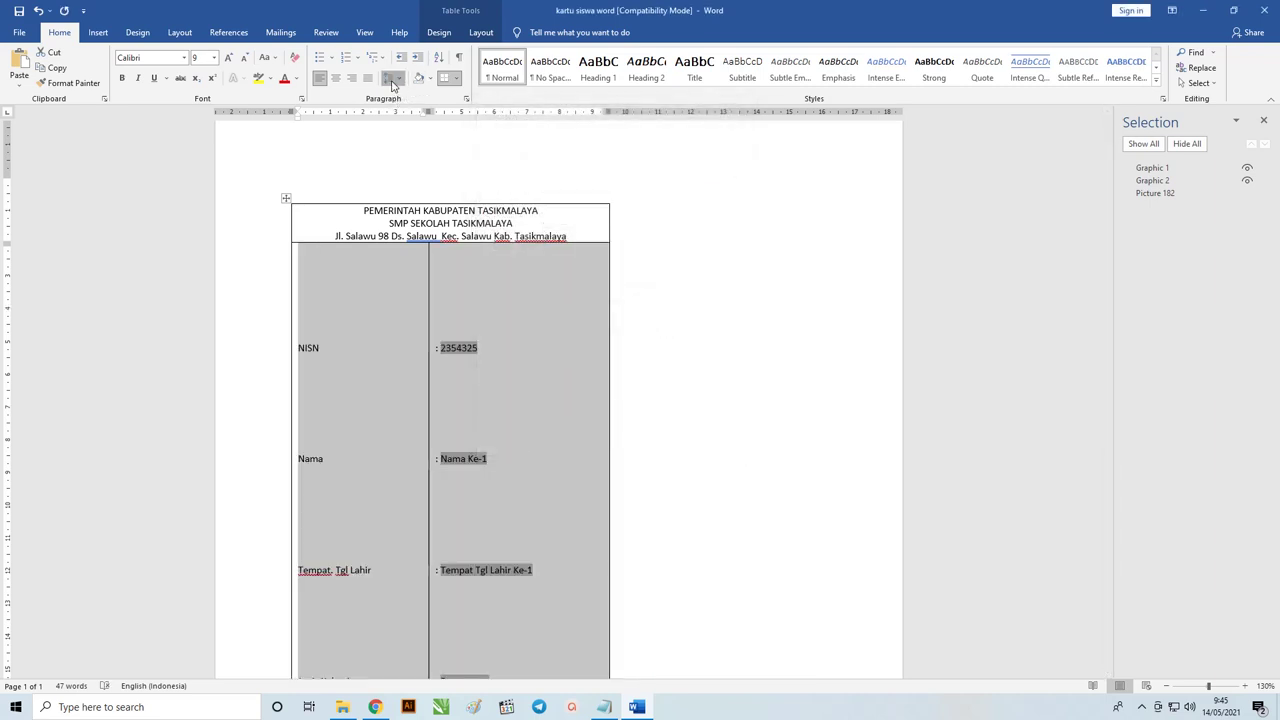
{"action": "left_click", "coordinate": [389, 78]}
{"action": "left_click", "coordinate": [420, 192]}
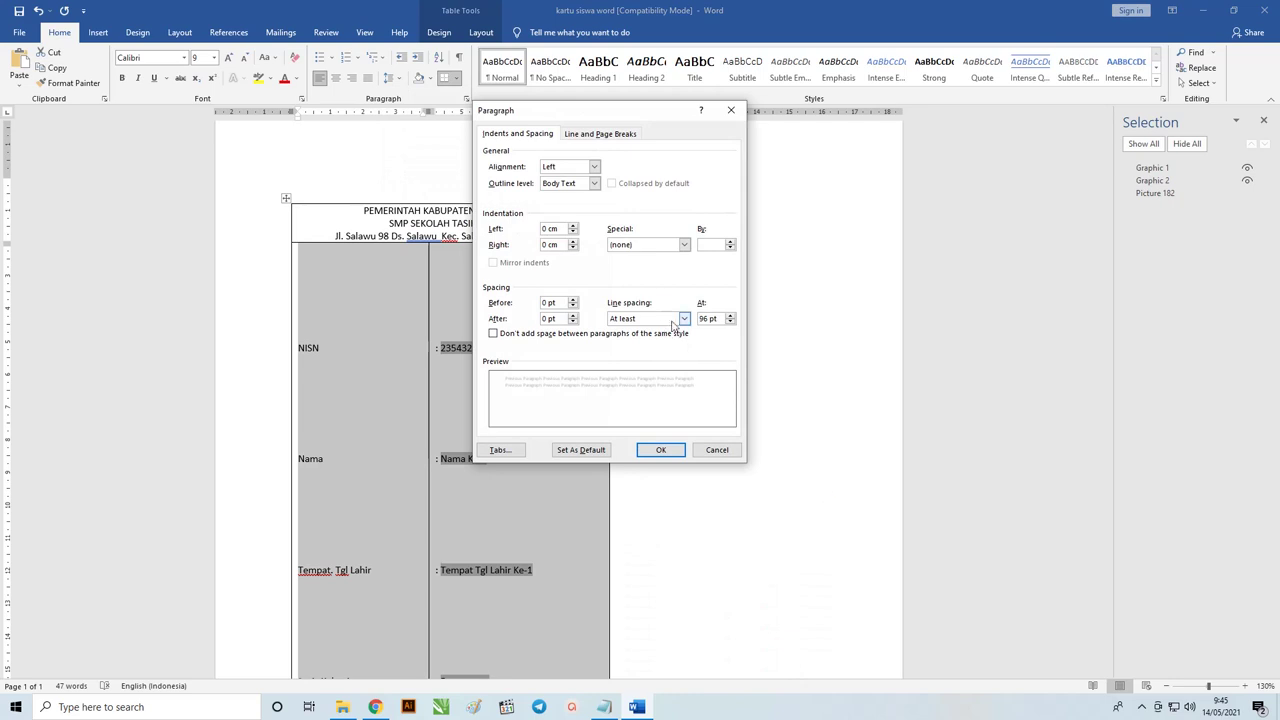
{"action": "left_click", "coordinate": [684, 318]}
{"action": "left_click", "coordinate": [666, 365]}
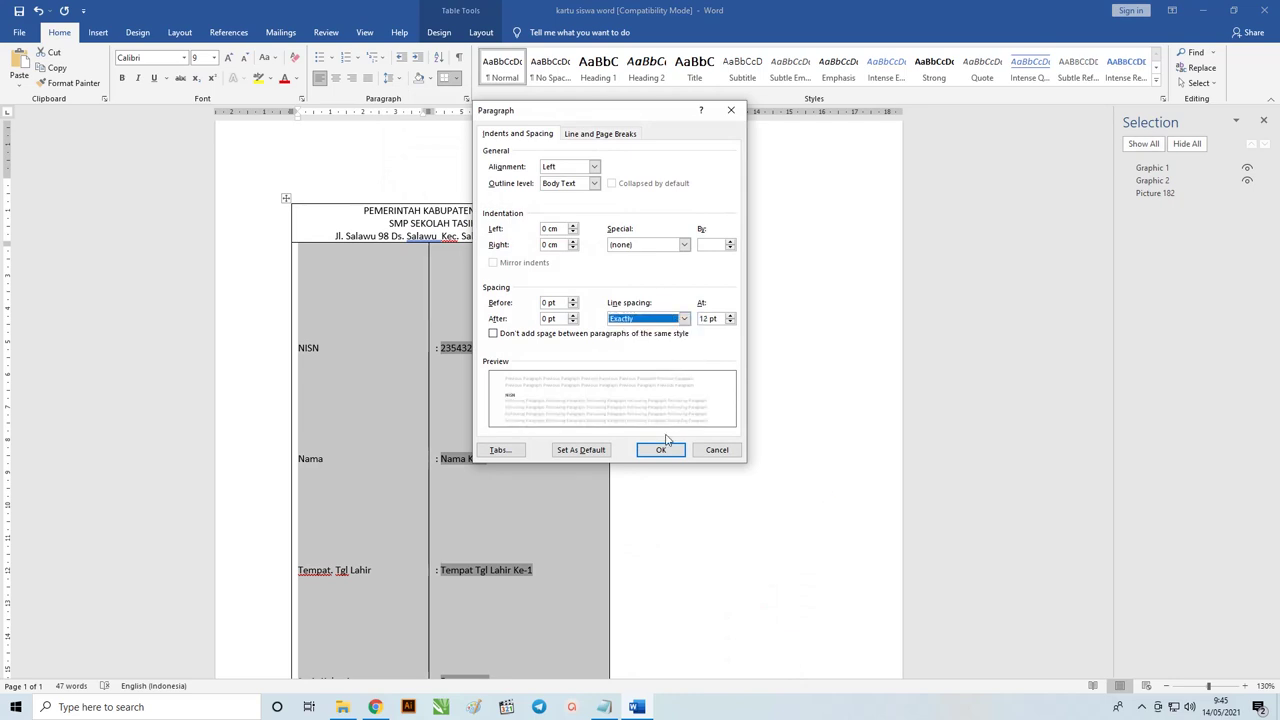
{"action": "left_click", "coordinate": [665, 449]}
{"action": "left_click", "coordinate": [547, 346]}
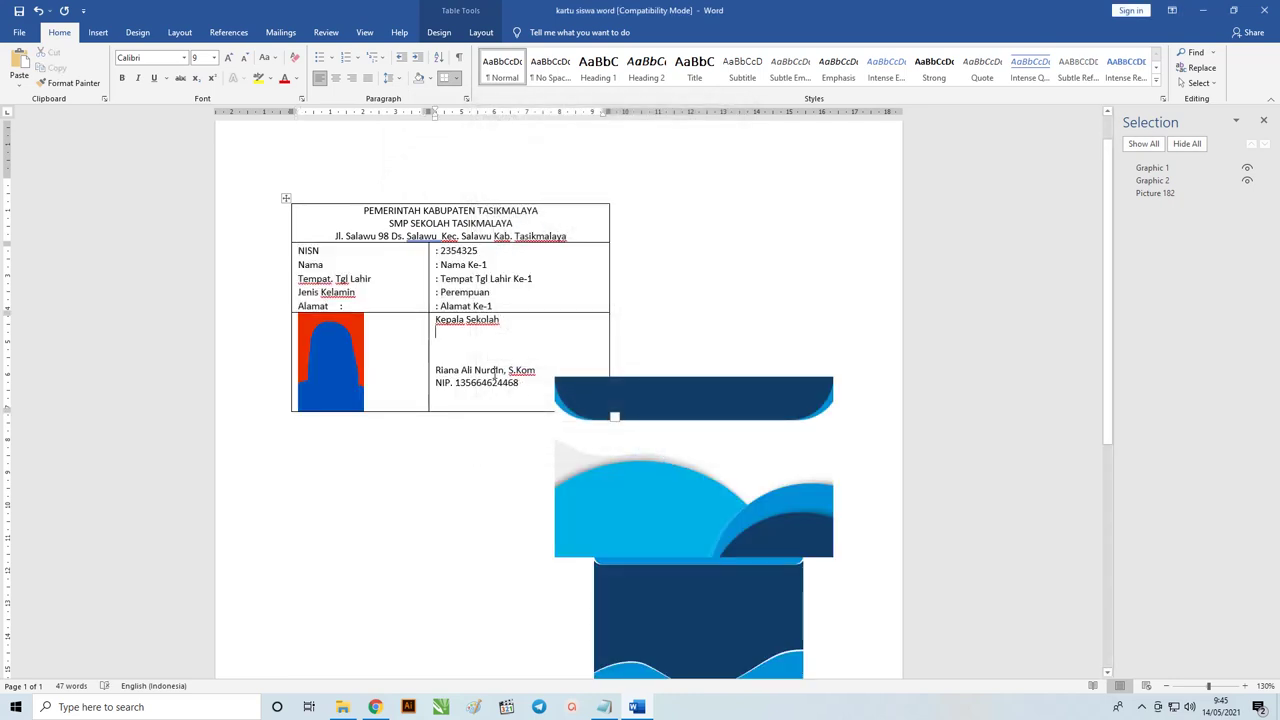
Shrink the student photo within its table cell using its corner handle.
{"action": "left_click_drag", "start_coordinate": [522, 387], "coordinate": [444, 343]}
{"action": "left_click", "coordinate": [335, 370]}
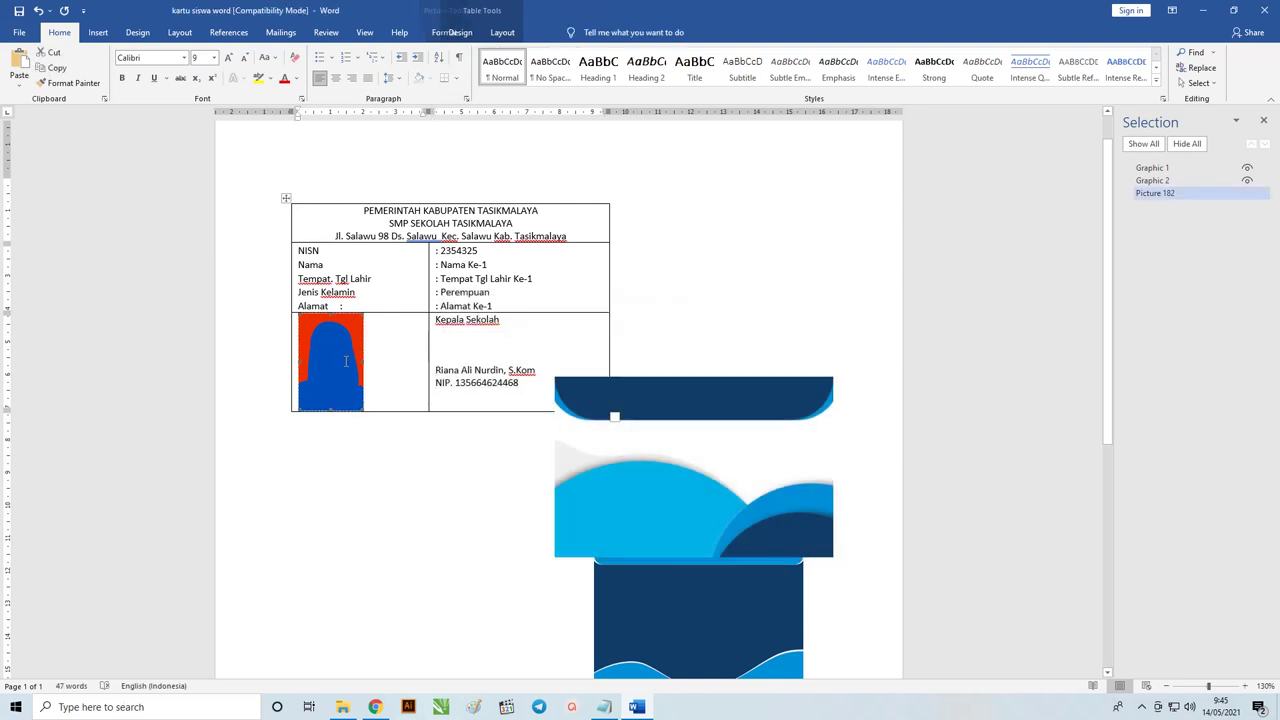
{"action": "left_click_drag", "start_coordinate": [356, 398], "coordinate": [355, 398]}
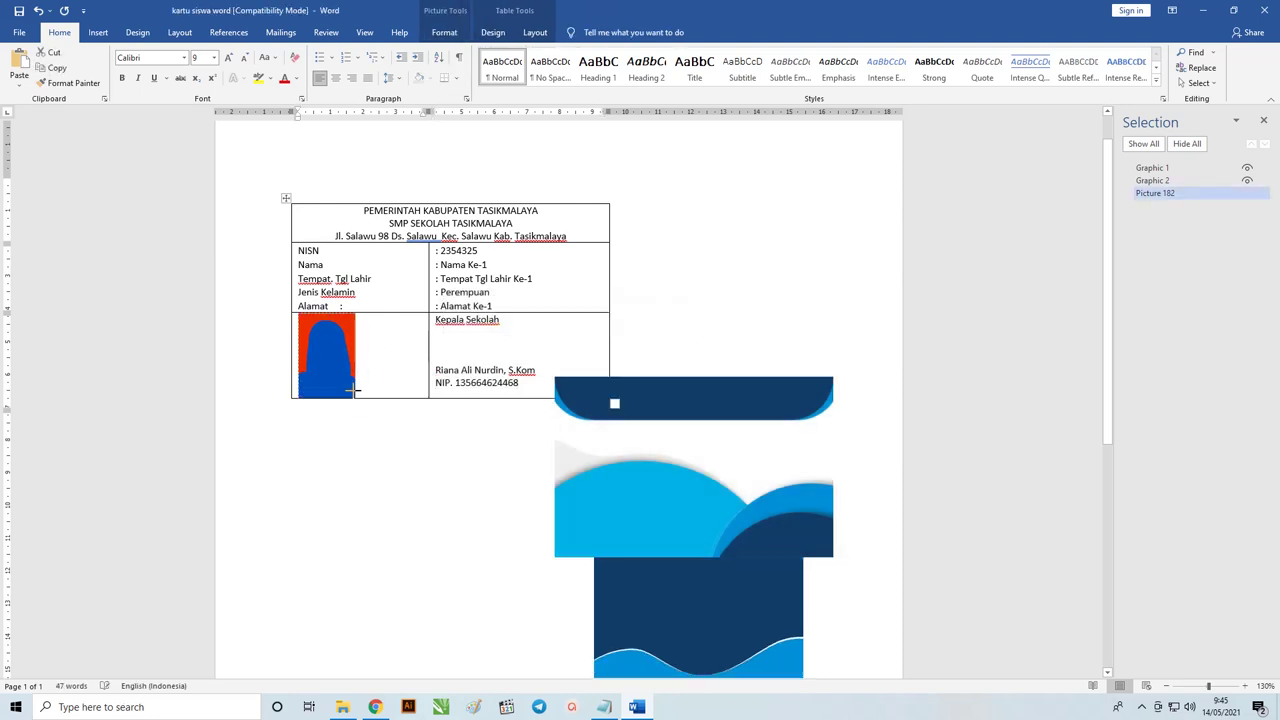
{"action": "left_click", "coordinate": [646, 423]}
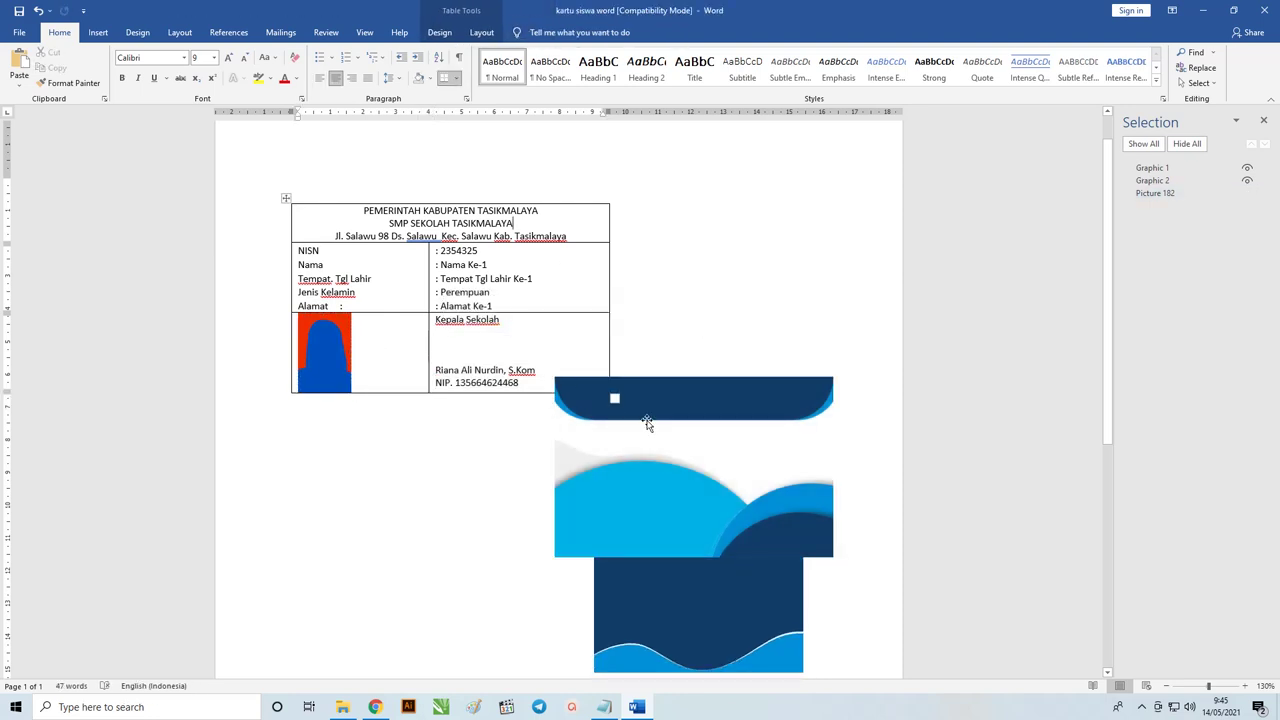
Make the three school header lines bold with exactly 8 pt line spacing.
{"action": "mouse_move", "coordinate": [572, 236]}
{"action": "left_mouse_down"}
{"action": "mouse_move", "coordinate": [354, 229]}
{"action": "mouse_move", "coordinate": [338, 212]}
{"action": "left_mouse_up"}
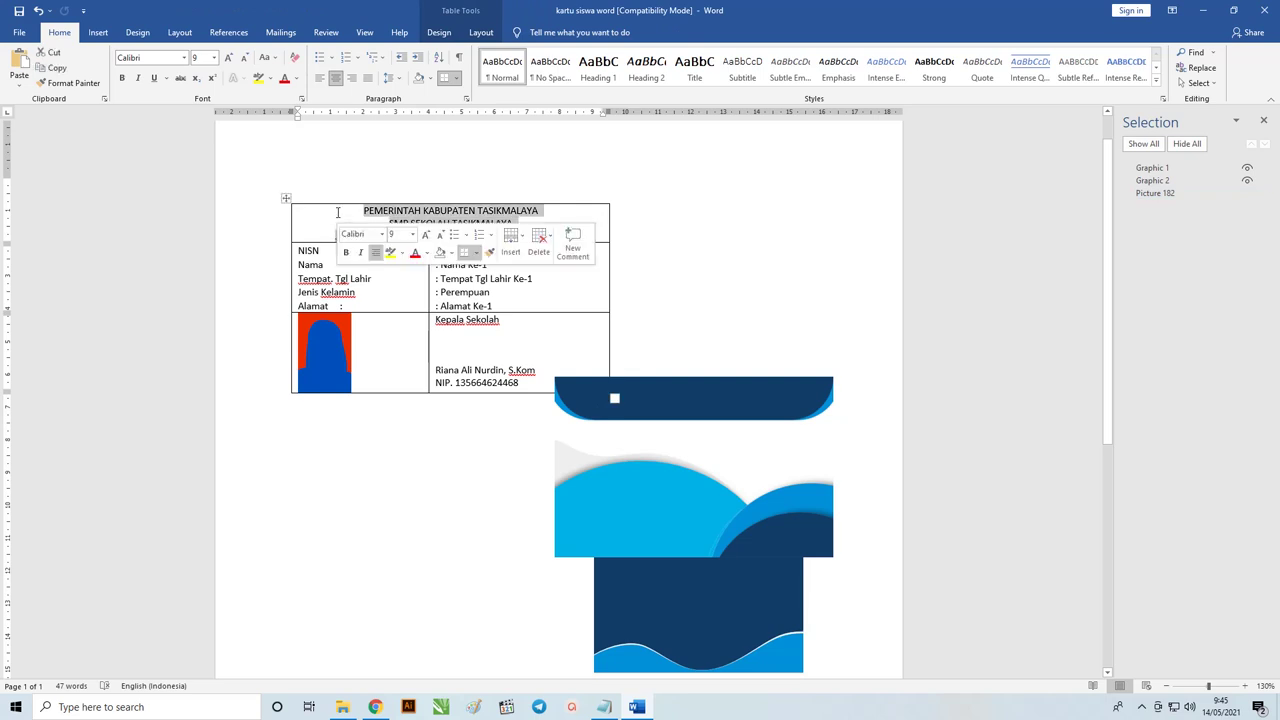
{"action": "key", "text": "ctrl+b"}
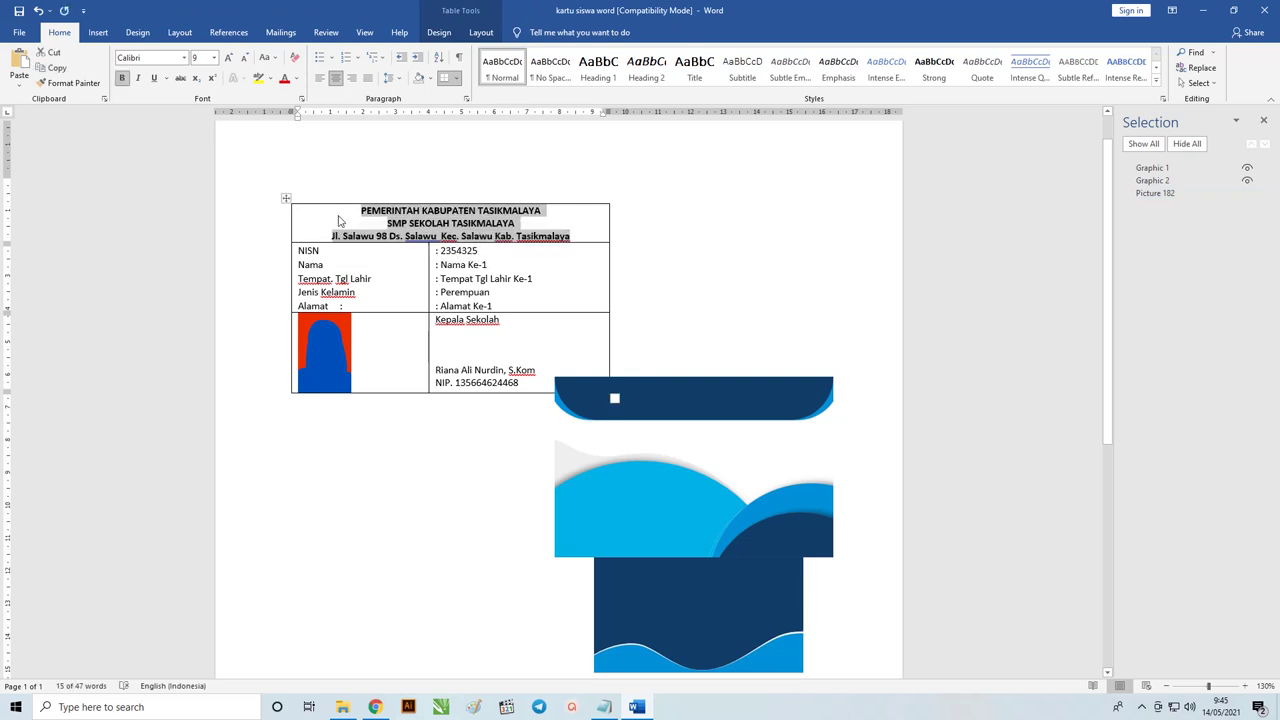
{"action": "left_click", "coordinate": [390, 78]}
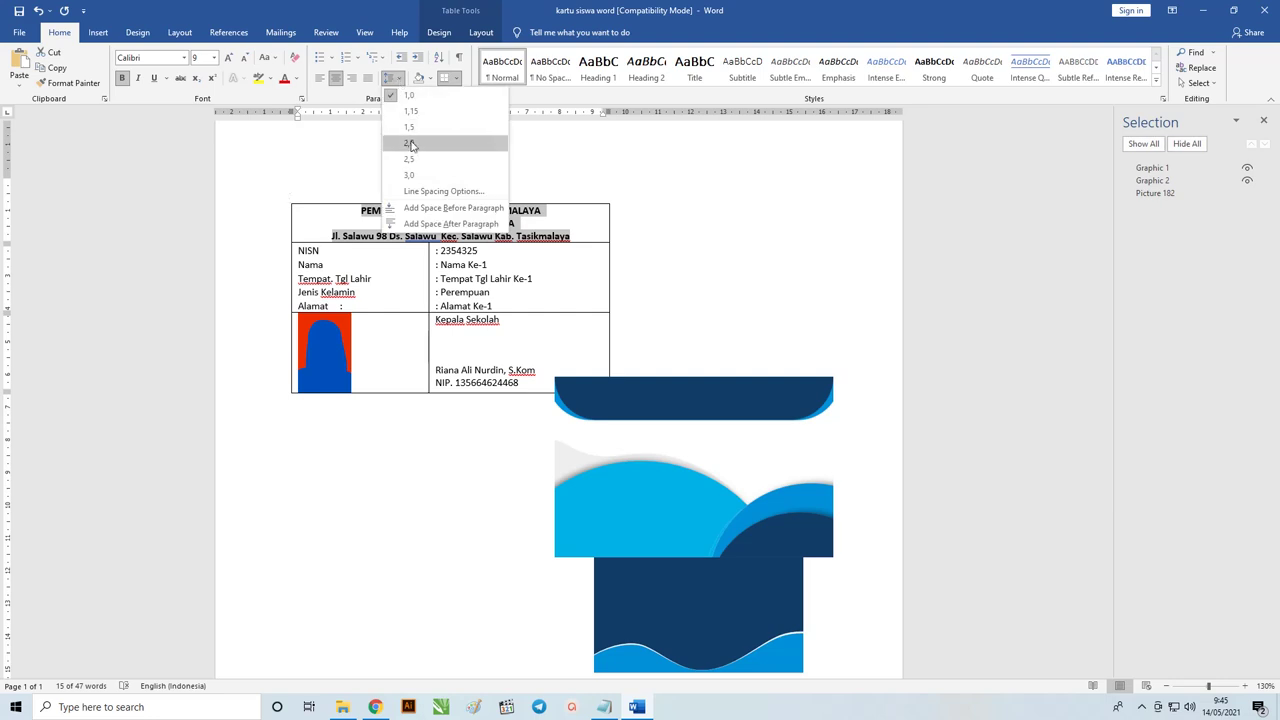
{"action": "left_click", "coordinate": [428, 191]}
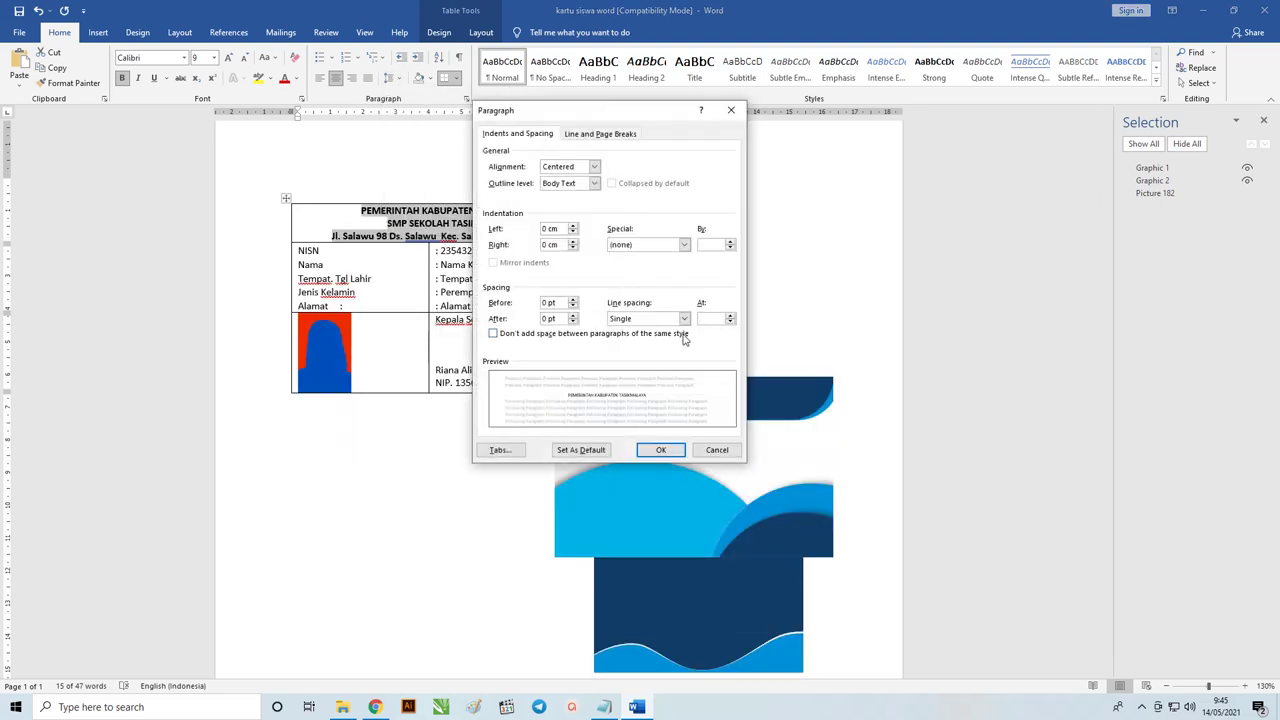
{"action": "left_click", "coordinate": [688, 318]}
{"action": "left_click", "coordinate": [688, 364]}
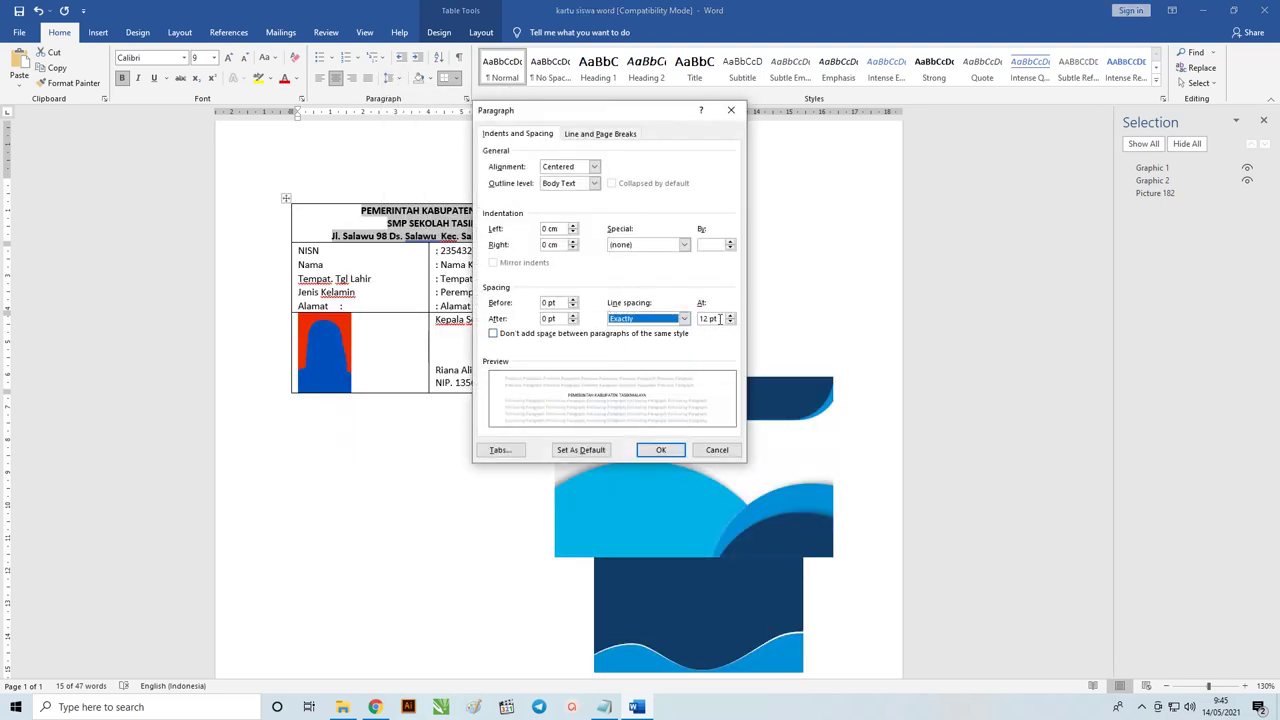
{"action": "left_click_drag", "start_coordinate": [719, 318], "coordinate": [660, 316]}
{"action": "type", "text": "8"}
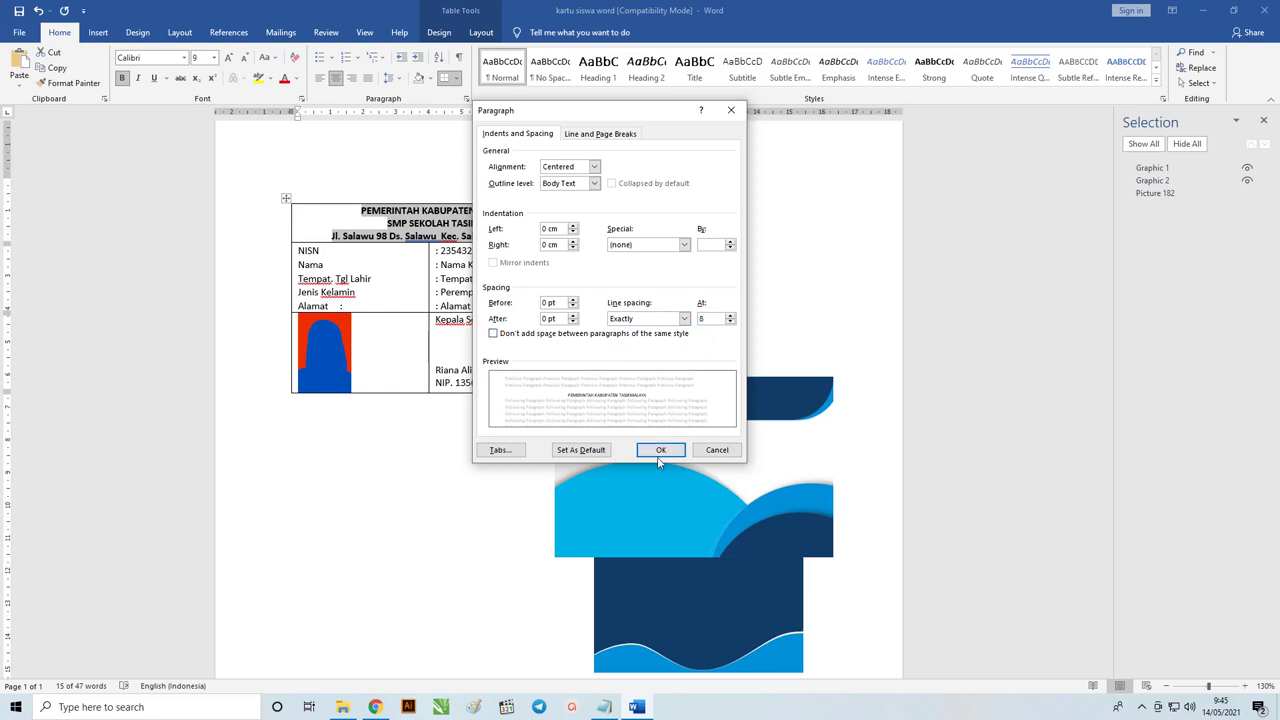
{"action": "left_click", "coordinate": [660, 450]}
{"action": "left_click", "coordinate": [562, 241]}
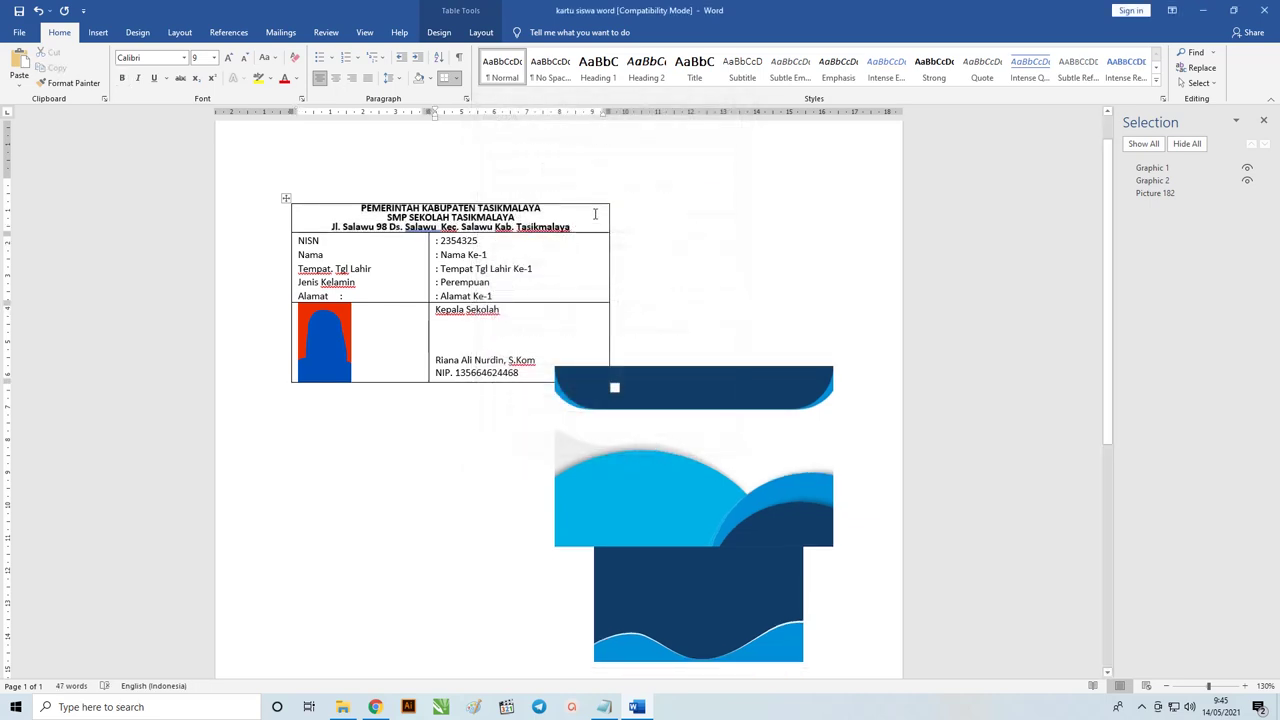
Drag the wavy graphic aside and narrow the table's right column.
{"action": "mouse_move", "coordinate": [747, 429]}
{"action": "left_mouse_down"}
{"action": "mouse_move", "coordinate": [536, 344]}
{"action": "mouse_move", "coordinate": [493, 296]}
{"action": "mouse_move", "coordinate": [466, 289]}
{"action": "left_mouse_up"}
{"action": "left_click", "coordinate": [606, 276]}
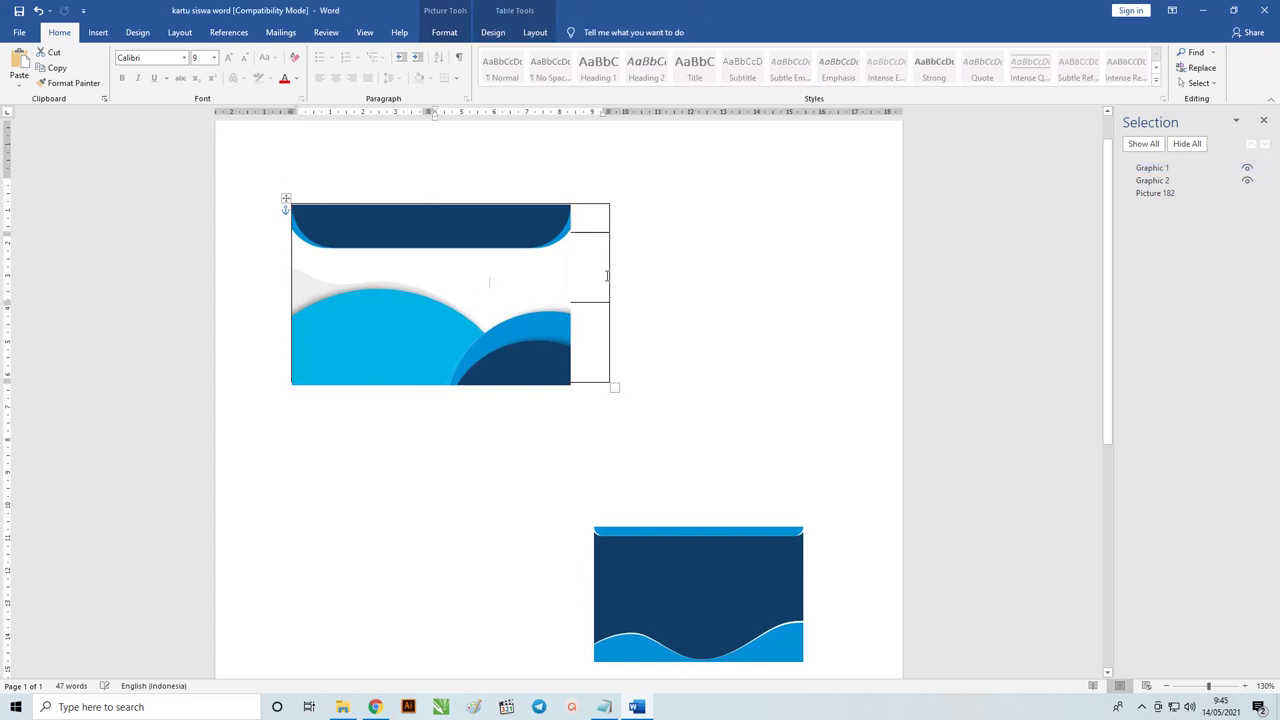
{"action": "left_click_drag", "start_coordinate": [607, 112], "coordinate": [568, 112]}
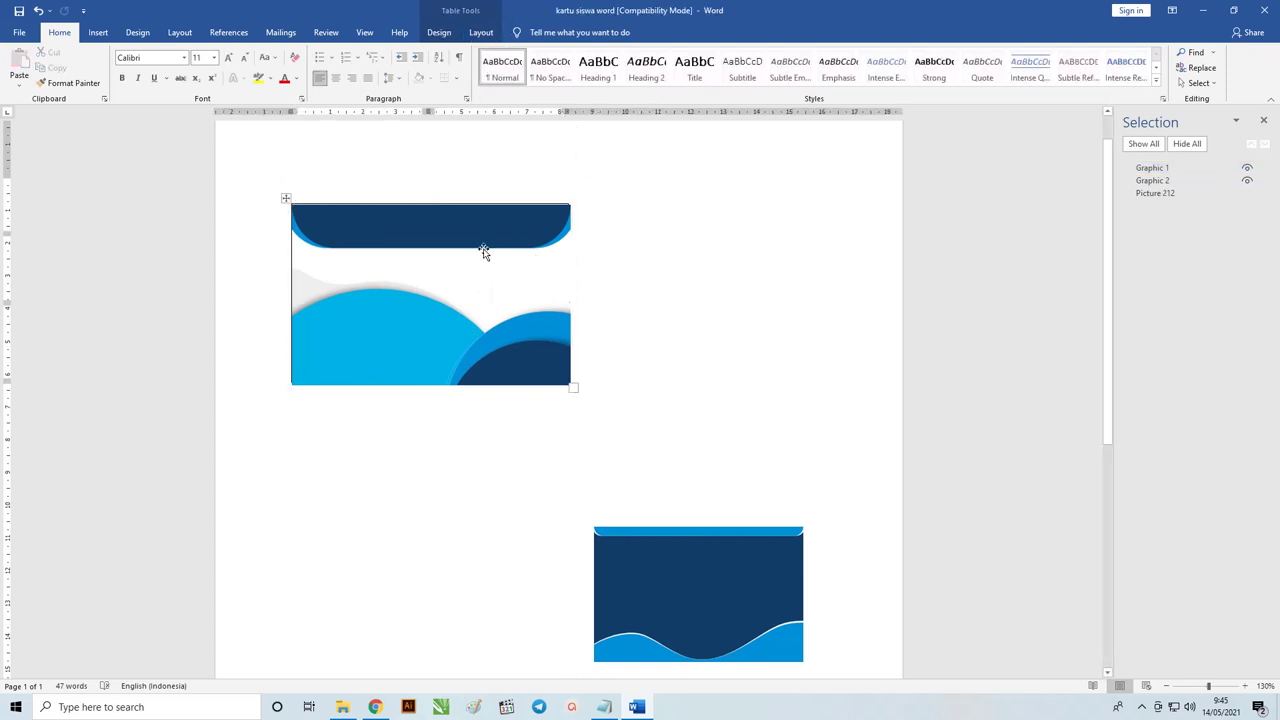
Stack the two blue background graphics together below the card table.
{"action": "left_click_drag", "start_coordinate": [486, 251], "coordinate": [482, 241]}
{"action": "left_click_drag", "start_coordinate": [549, 317], "coordinate": [707, 533]}
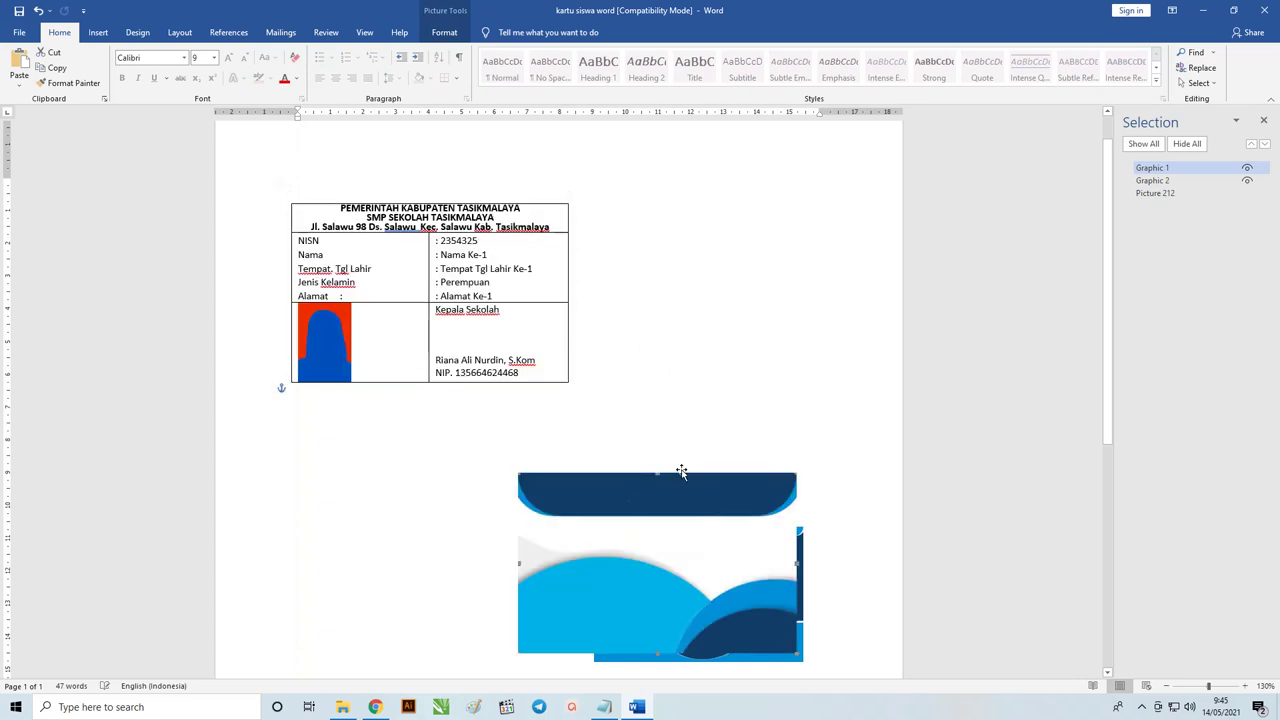
{"action": "left_click", "coordinate": [703, 372]}
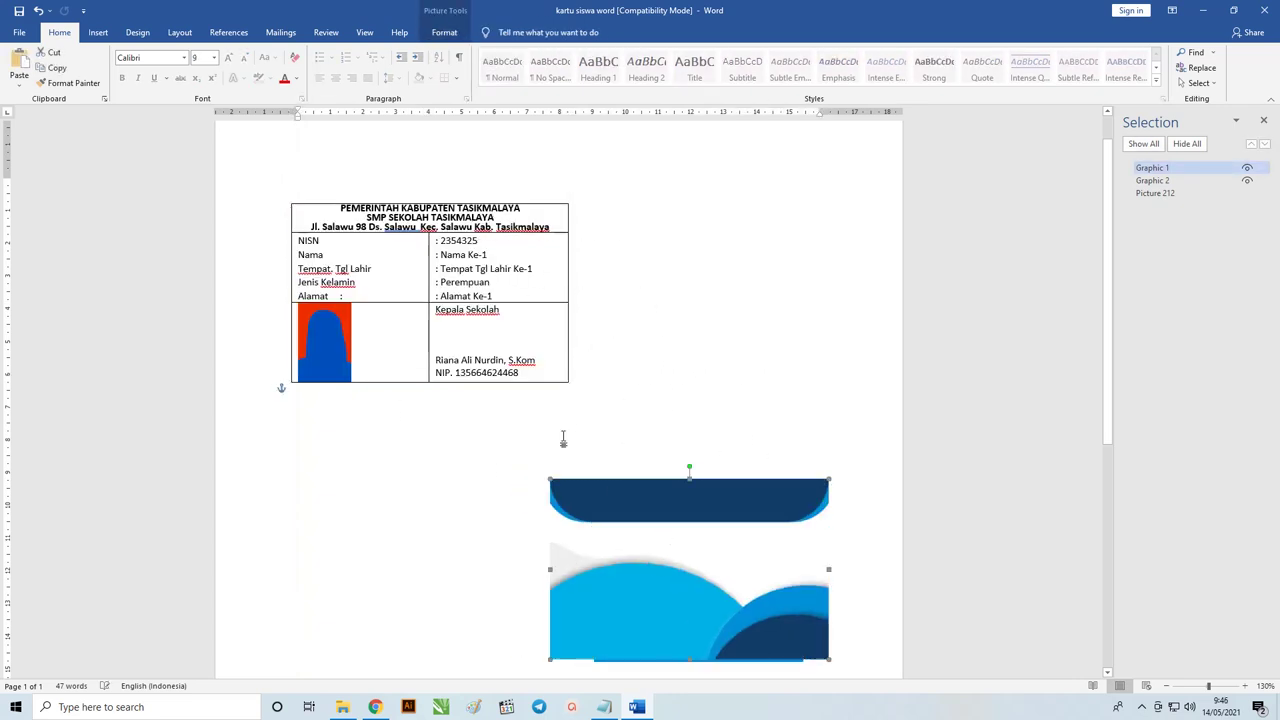
{"action": "scroll", "coordinate": [531, 340], "scroll_direction": "down", "scroll_amount": 1}
{"action": "left_click_drag", "start_coordinate": [628, 517], "coordinate": [738, 390]}
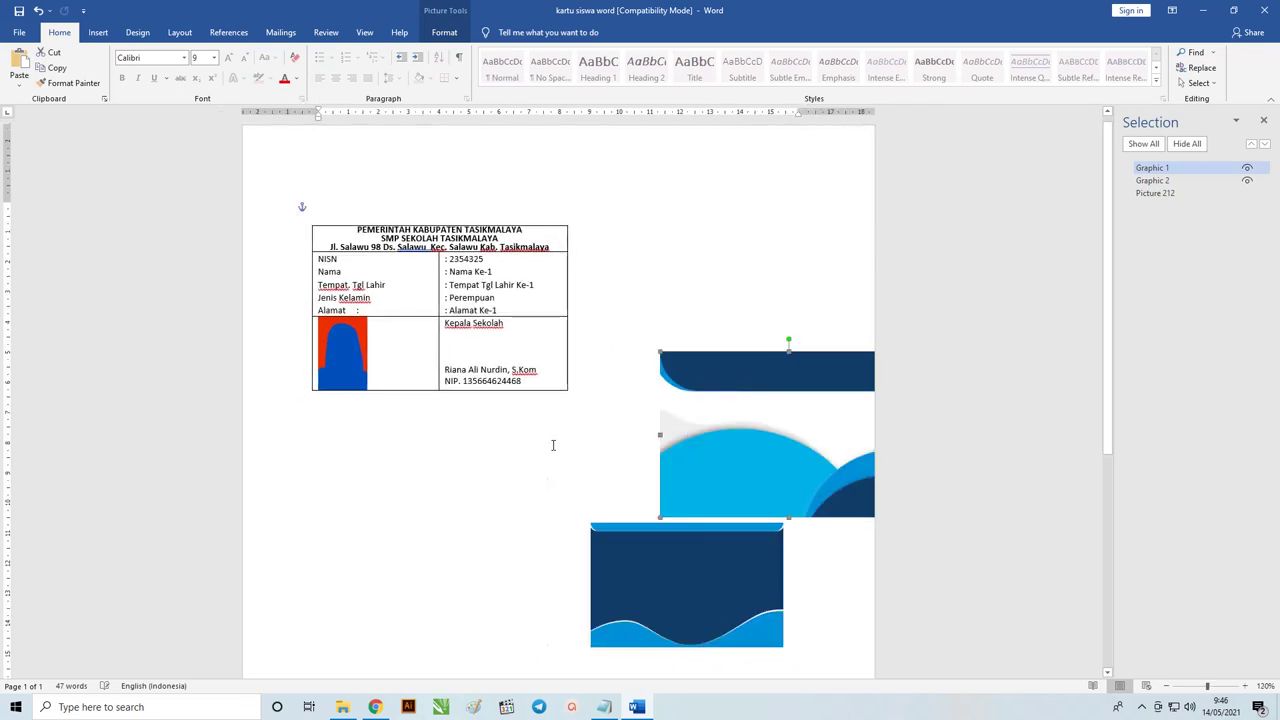
{"action": "scroll", "coordinate": [551, 443], "scroll_direction": "down", "scroll_amount": 2}
{"action": "left_click_drag", "start_coordinate": [631, 565], "coordinate": [661, 547]}
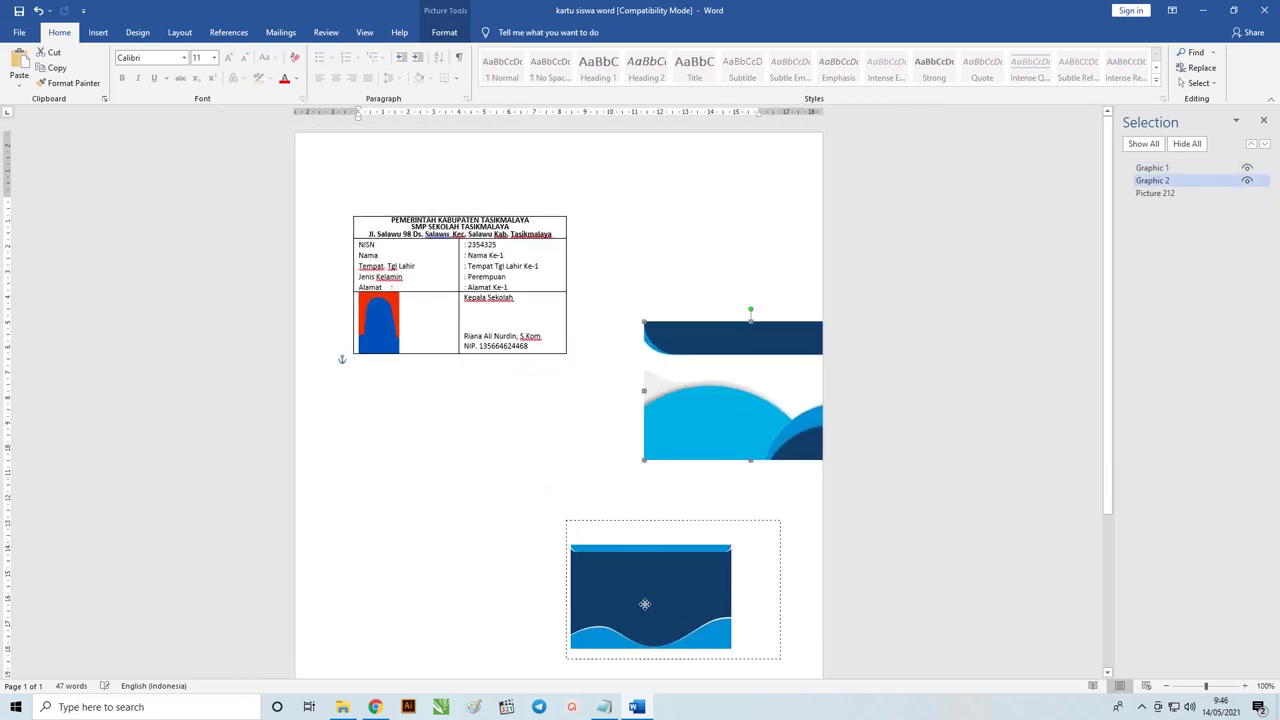
{"action": "left_click_drag", "start_coordinate": [722, 401], "coordinate": [659, 588]}
{"action": "left_click", "coordinate": [620, 332]}
{"action": "scroll", "coordinate": [620, 332], "scroll_direction": "up", "scroll_amount": 1, "text": "ctrl"}
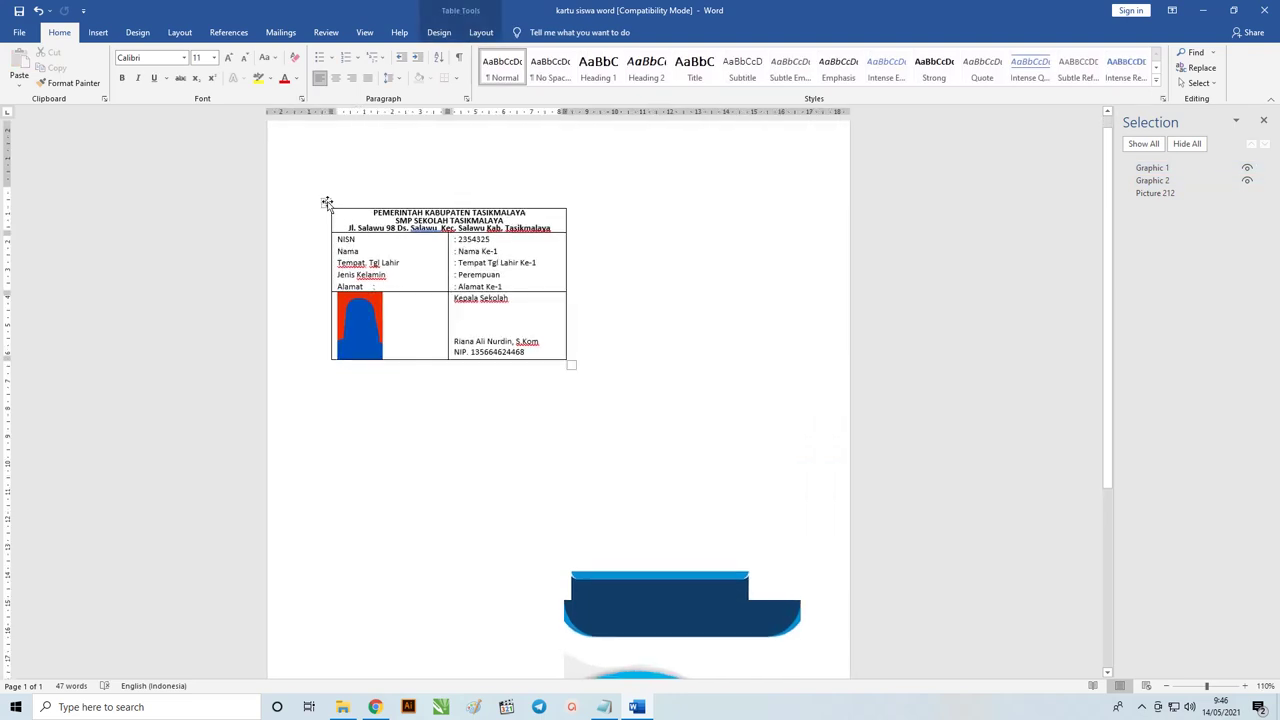
Paste a second copy of the ID card table below the first, with blank lines around it.
{"action": "left_click", "coordinate": [326, 203]}
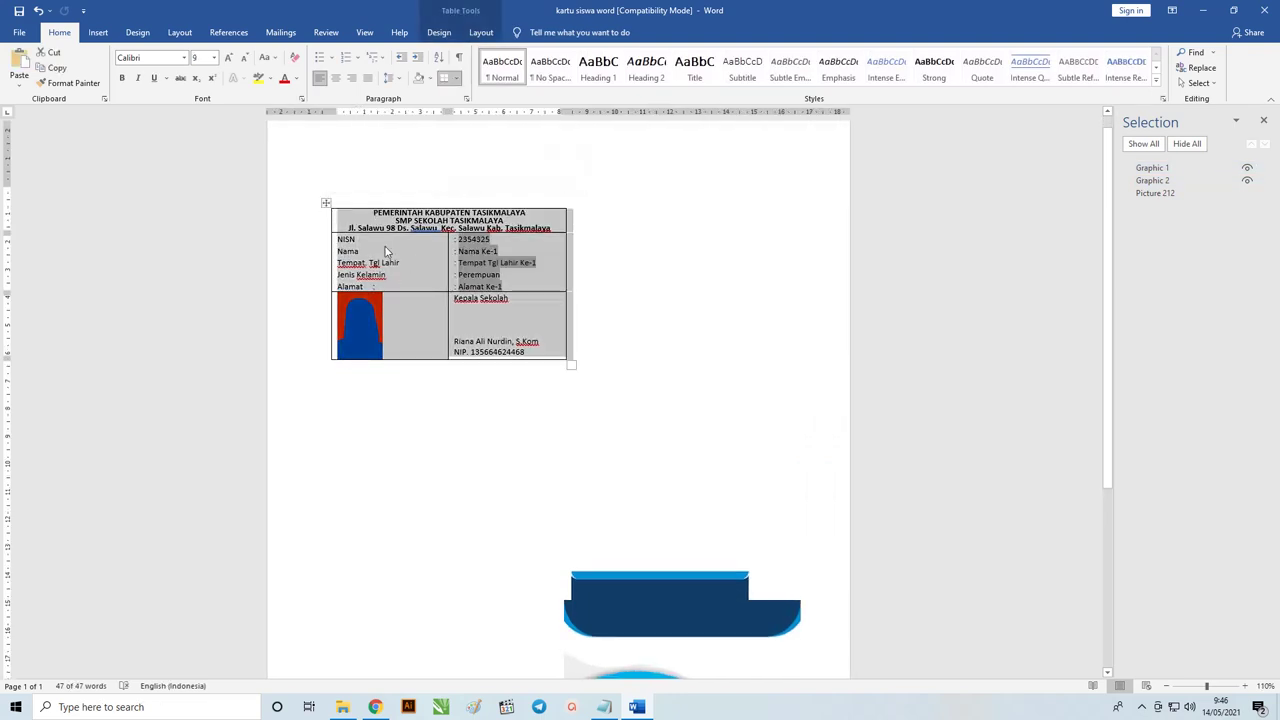
{"action": "left_click", "coordinate": [388, 411]}
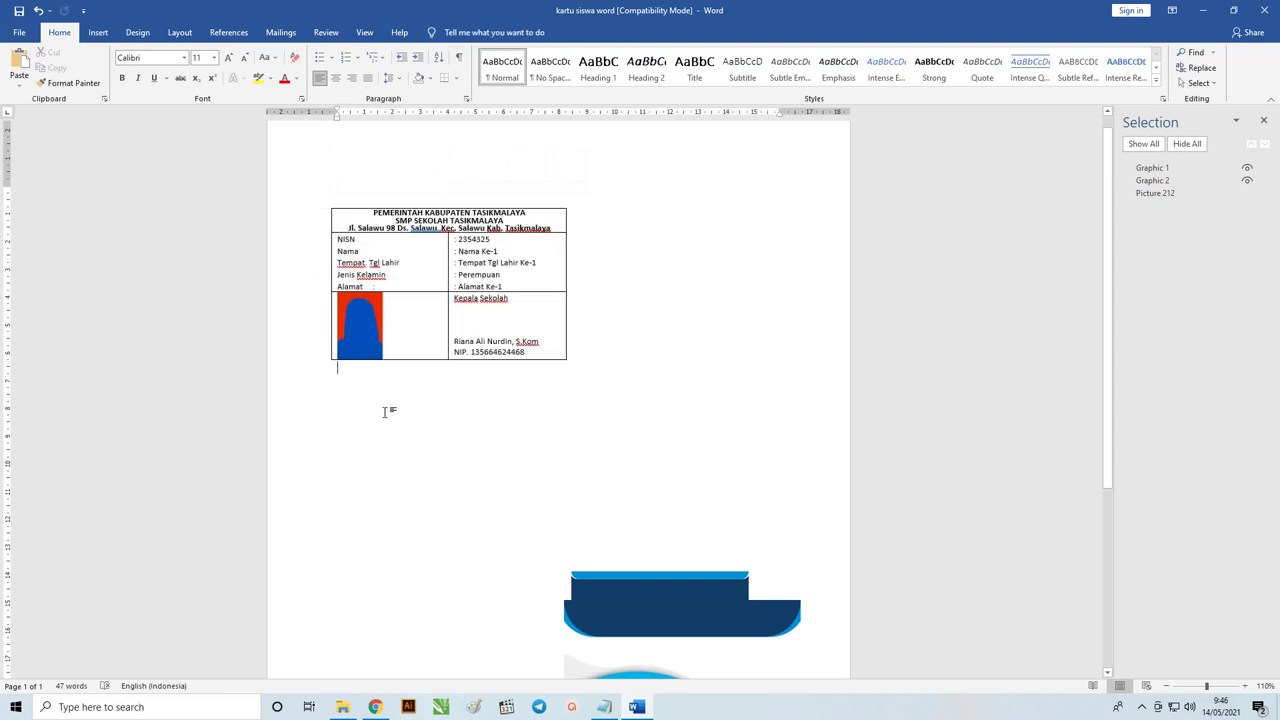
{"action": "key", "text": "Return"}
{"action": "key", "text": "ctrl+v"}
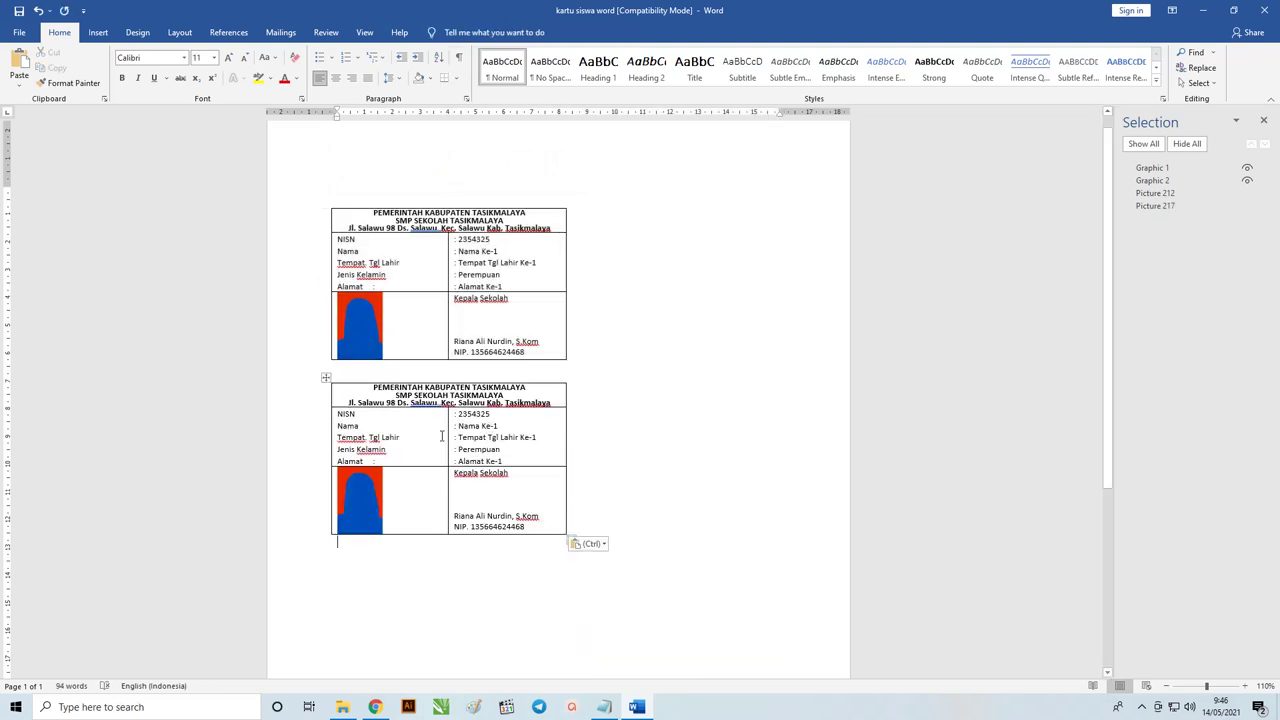
{"action": "scroll", "coordinate": [408, 466], "scroll_direction": "down", "scroll_amount": 1}
{"action": "key", "text": "Return"}
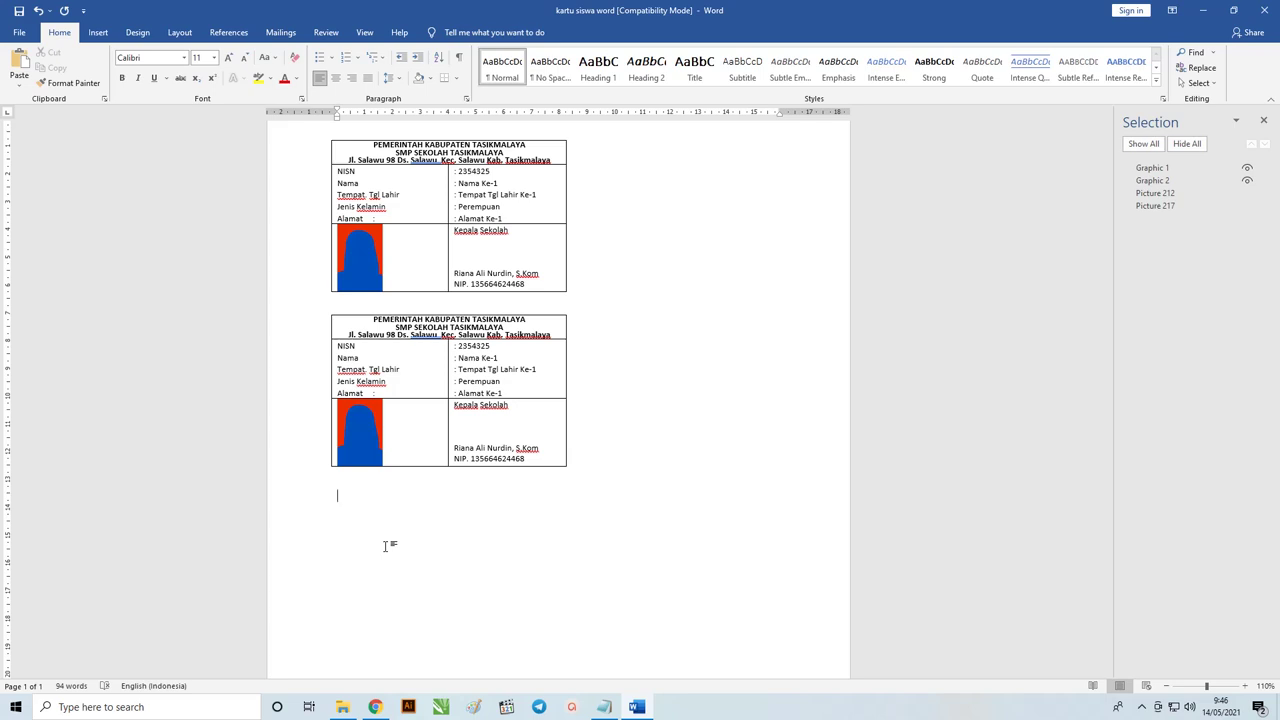
Paste a third copy of the student ID card below the second card.
{"action": "key", "text": "ctrl+v"}
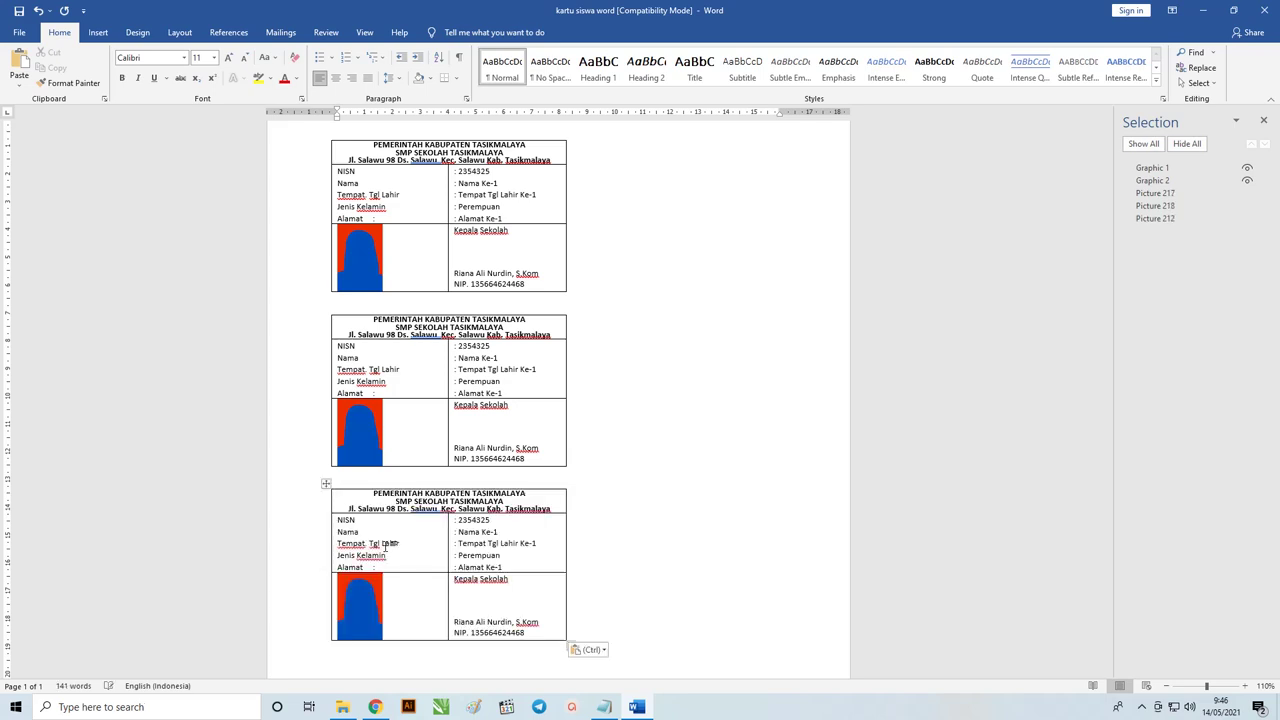
{"action": "key", "text": "ctrl+z"}
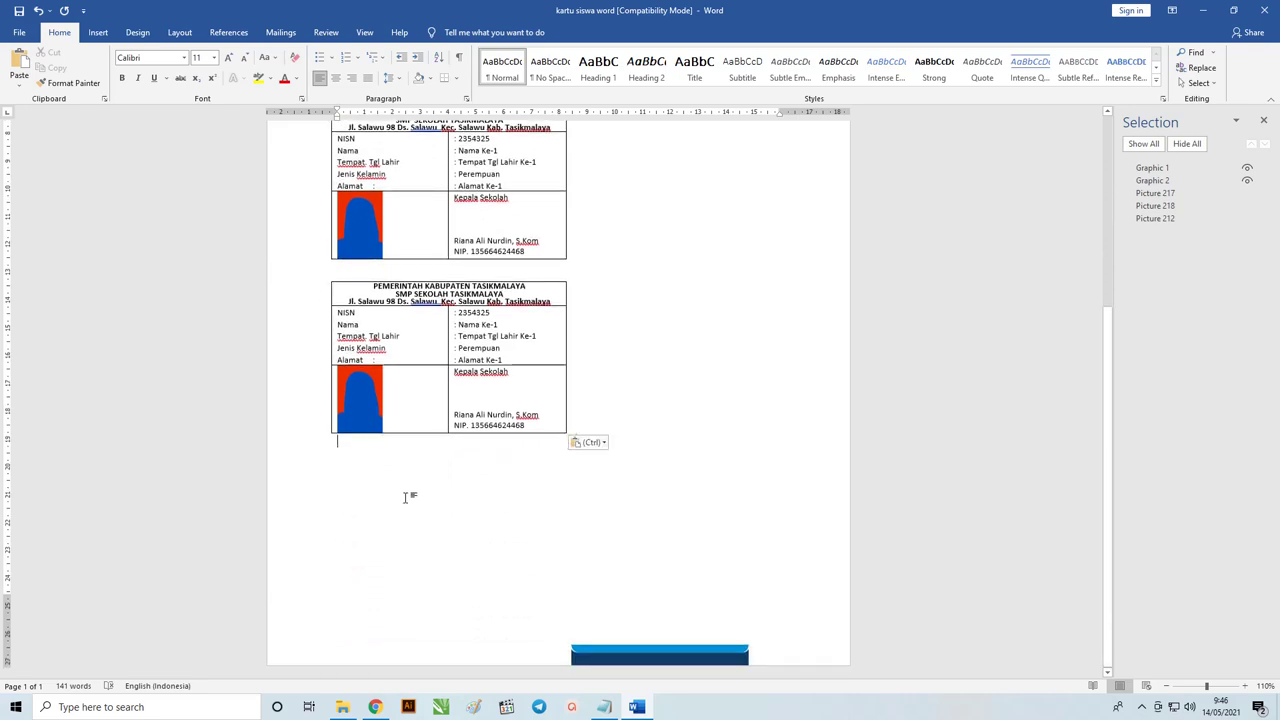
{"action": "key", "text": "ctrl+v"}
Delete the empty paragraph above the first card.
{"action": "scroll", "coordinate": [423, 486], "scroll_direction": "up", "scroll_amount": 1, "text": "ctrl"}
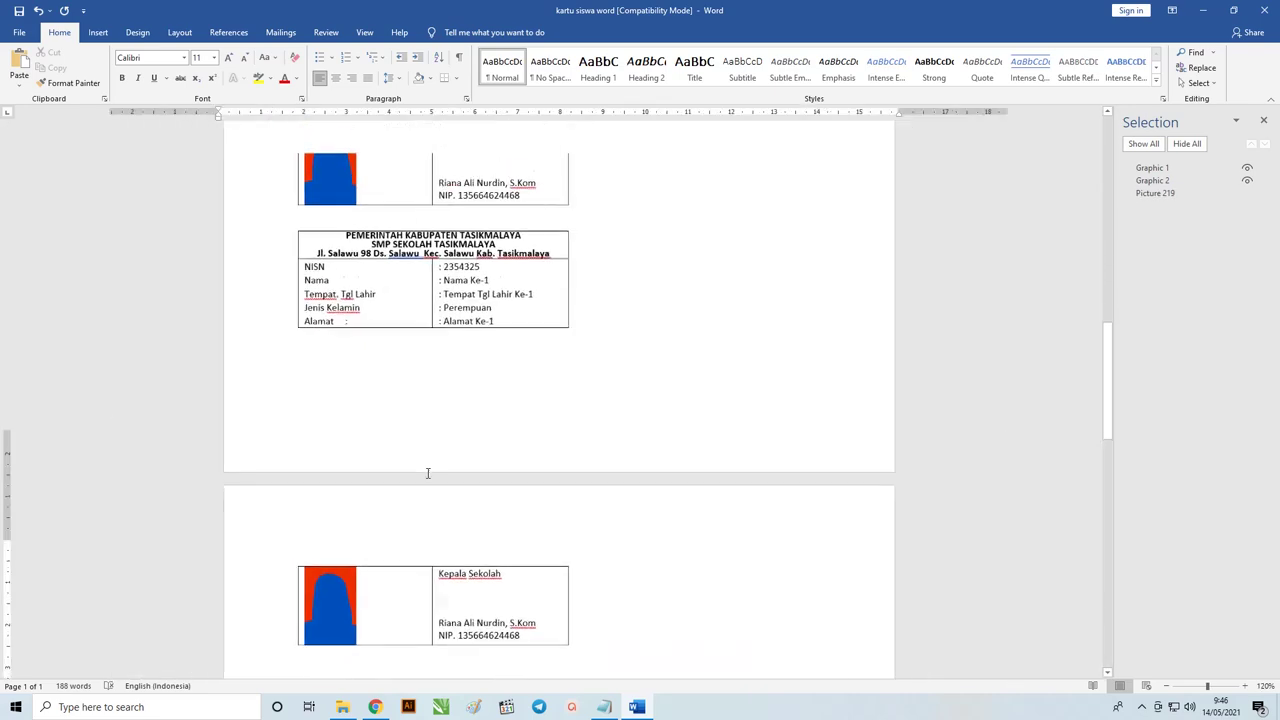
{"action": "scroll", "coordinate": [427, 473], "scroll_direction": "up", "scroll_amount": 3}
{"action": "scroll", "coordinate": [427, 473], "scroll_direction": "up", "scroll_amount": 3}
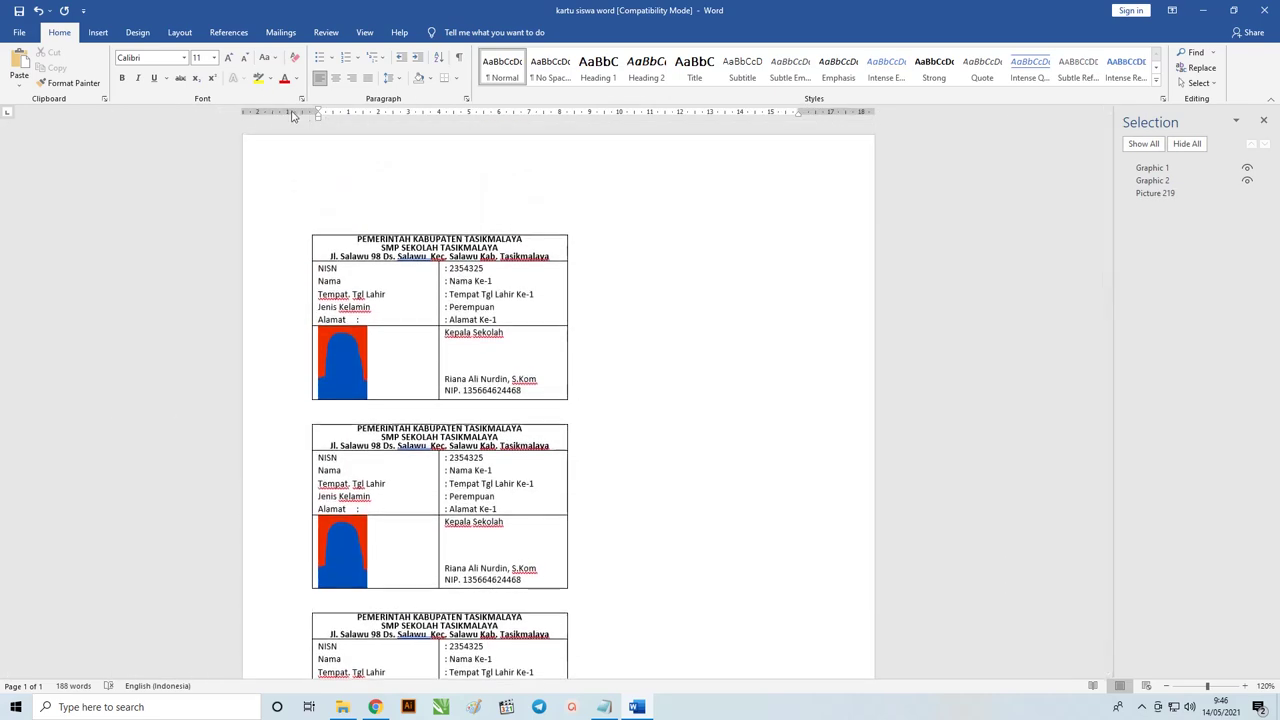
{"action": "left_click", "coordinate": [350, 174]}
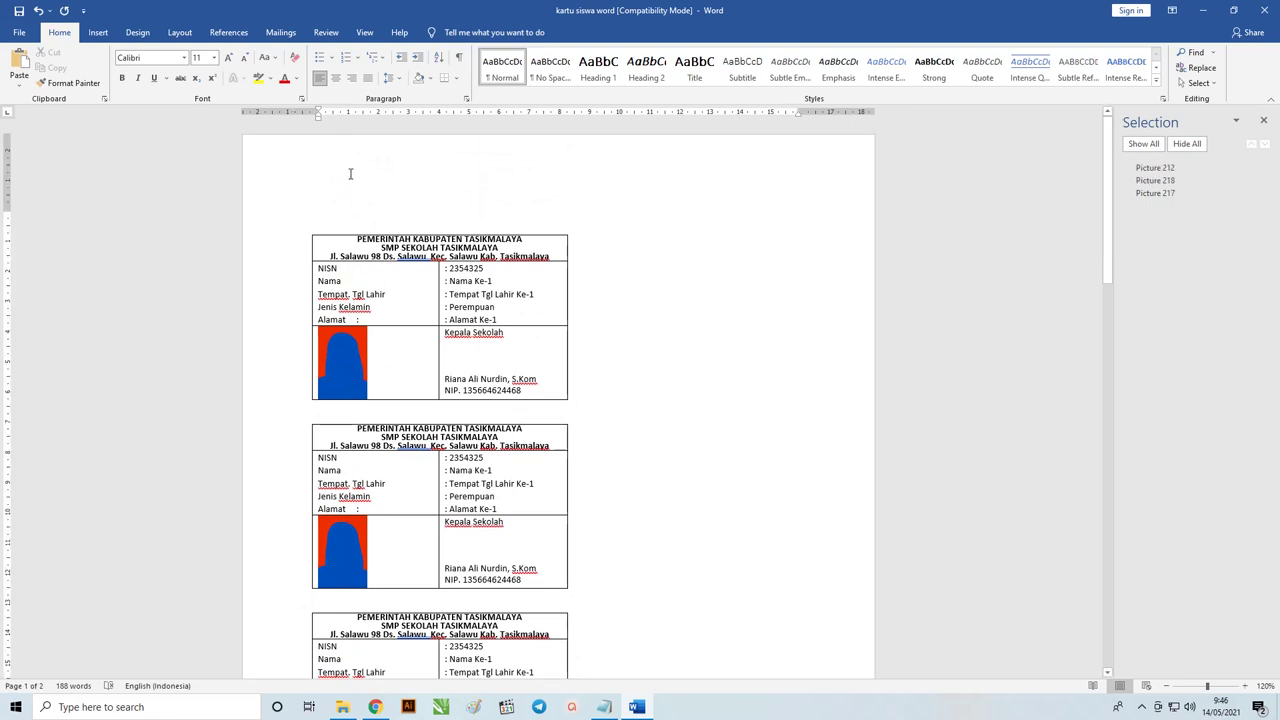
{"action": "key", "text": "Delete"}
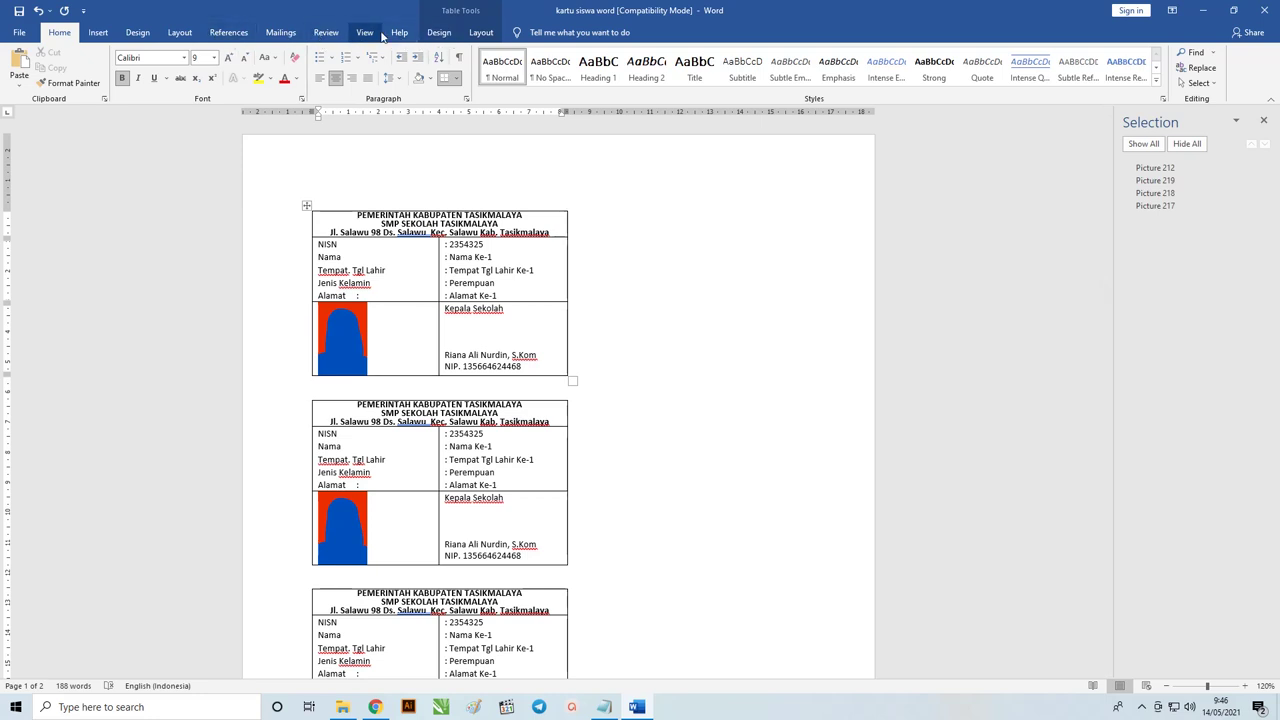
Apply the Narrow margin preset and check that the stacked cards fit on one page.
{"action": "left_click", "coordinate": [179, 32]}
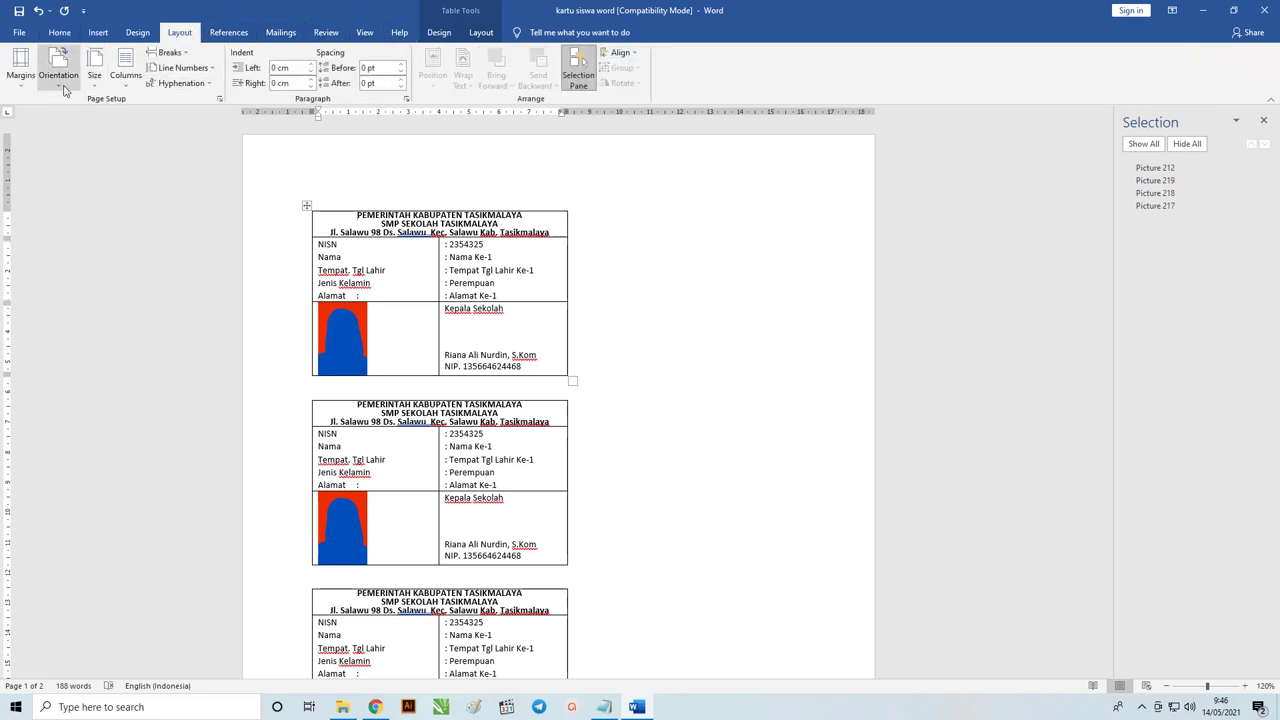
{"action": "left_click", "coordinate": [20, 68]}
{"action": "left_click", "coordinate": [45, 183]}
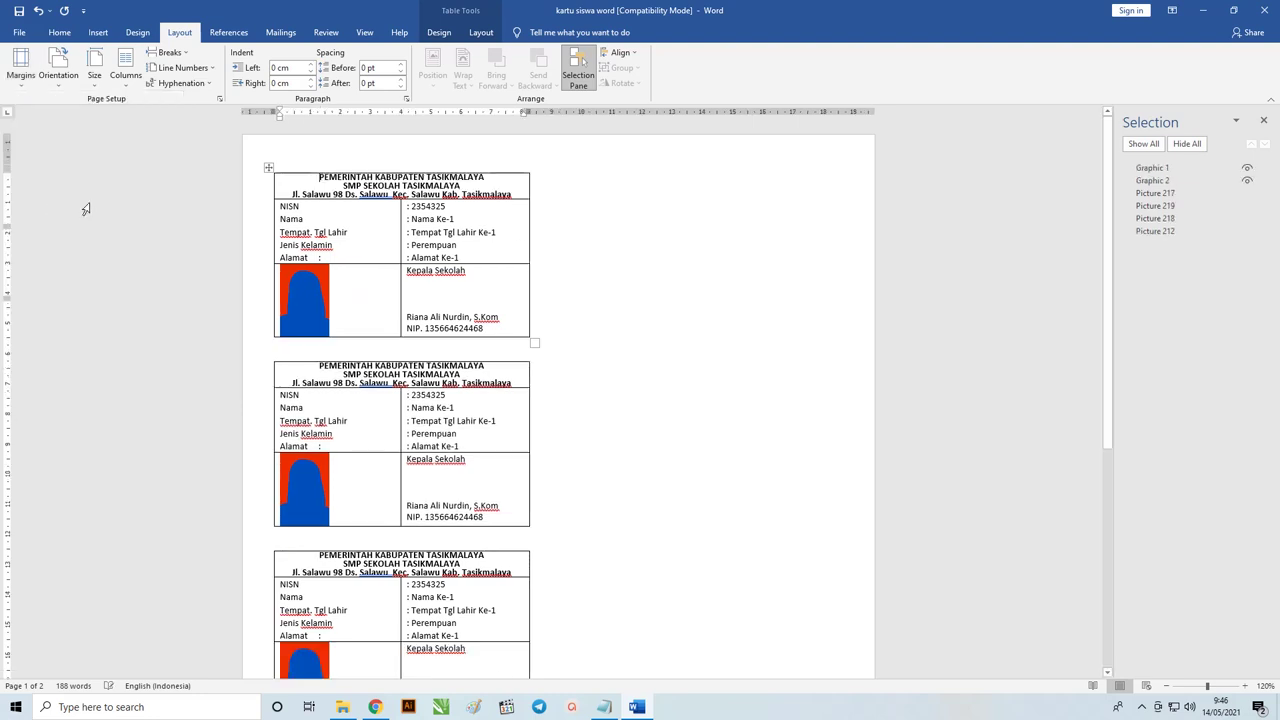
{"action": "scroll", "coordinate": [529, 265], "scroll_direction": "down", "scroll_amount": 2}
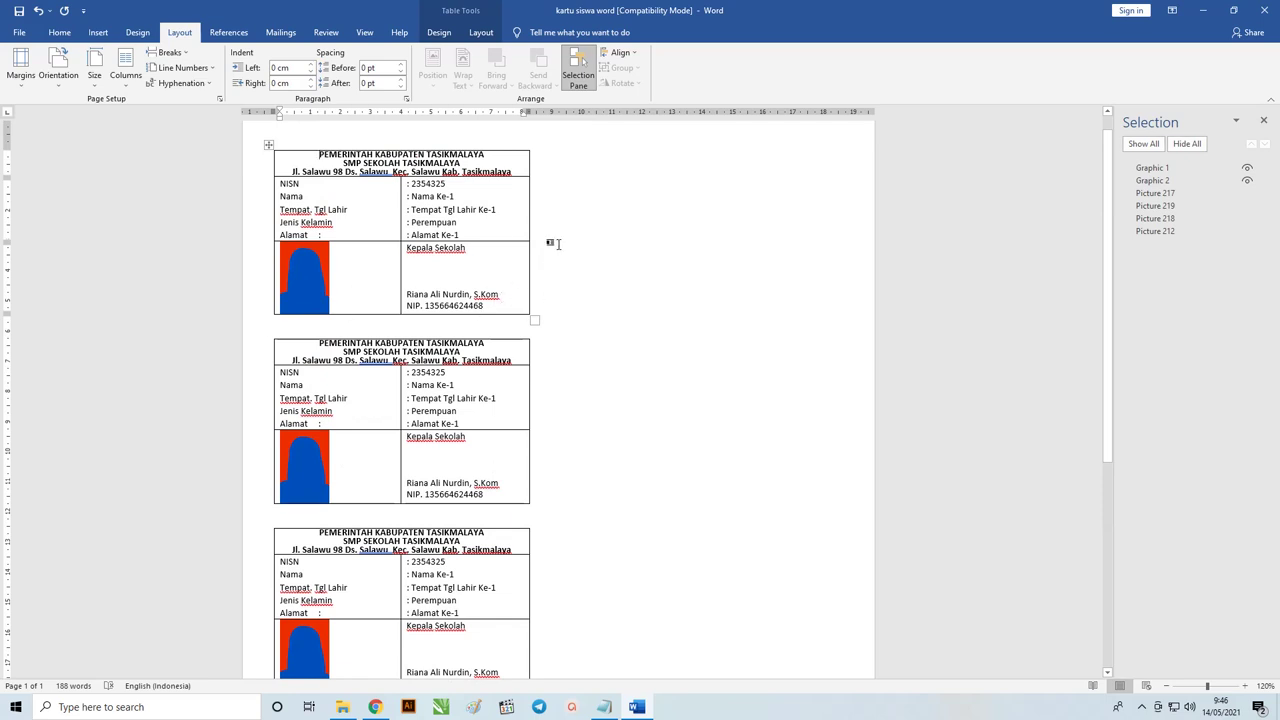
{"action": "scroll", "coordinate": [558, 244], "scroll_direction": "down", "scroll_amount": 3}
{"action": "scroll", "coordinate": [455, 388], "scroll_direction": "down", "scroll_amount": 5}
{"action": "scroll", "coordinate": [455, 388], "scroll_direction": "down", "scroll_amount": 1}
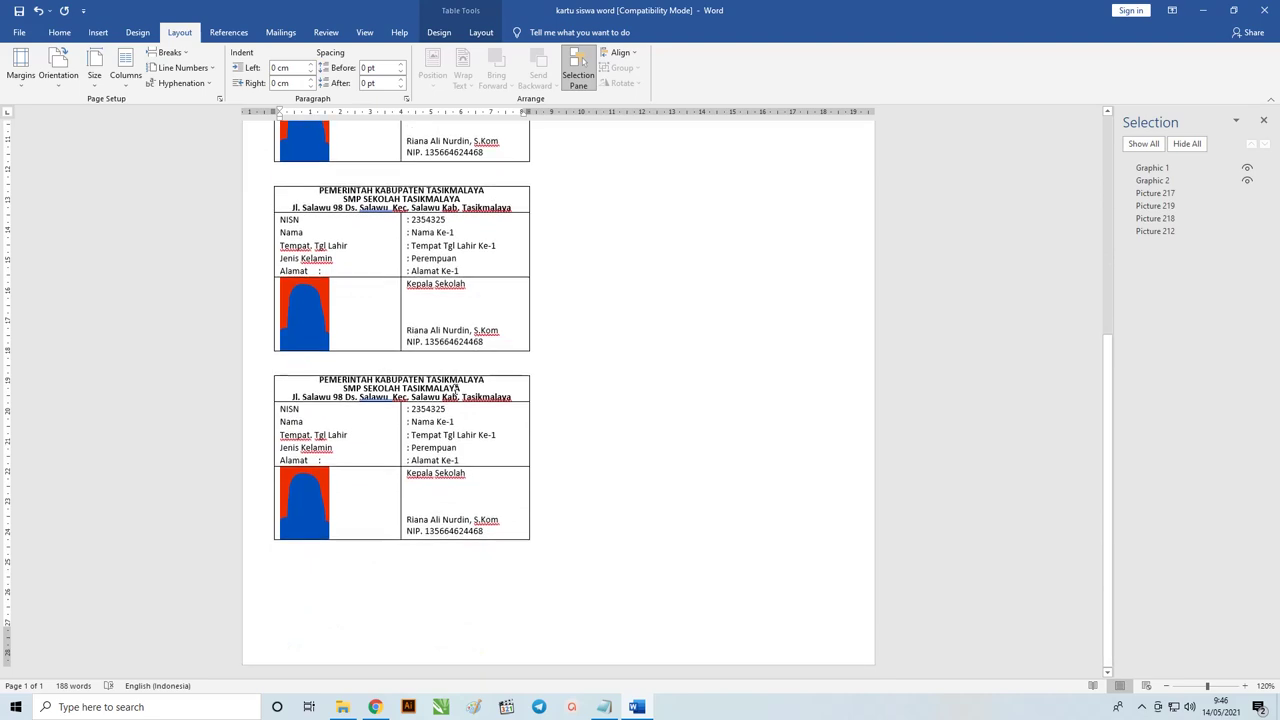
{"action": "scroll", "coordinate": [455, 388], "scroll_direction": "up", "scroll_amount": 5}
{"action": "scroll", "coordinate": [465, 378], "scroll_direction": "up", "scroll_amount": 5}
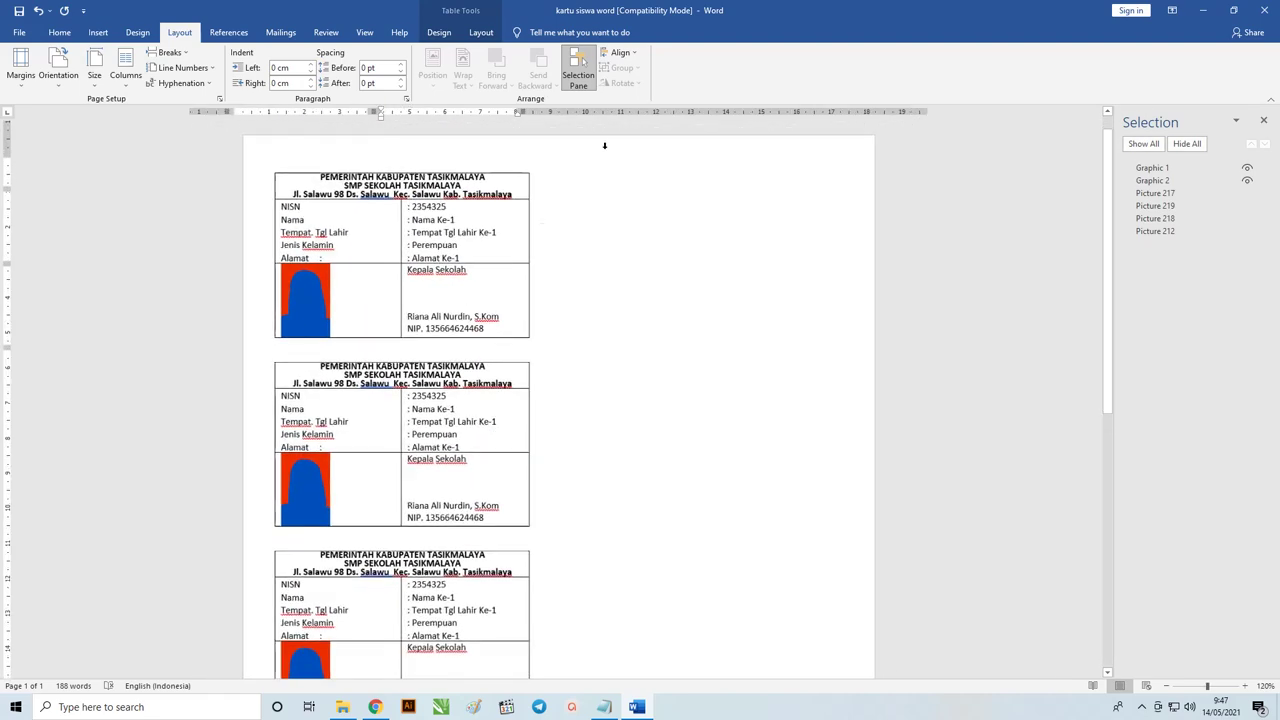
{"action": "left_click", "coordinate": [288, 36]}
With preview off, insert a Next Record rule before the second card's «NISN» field.
{"action": "left_click", "coordinate": [480, 70]}
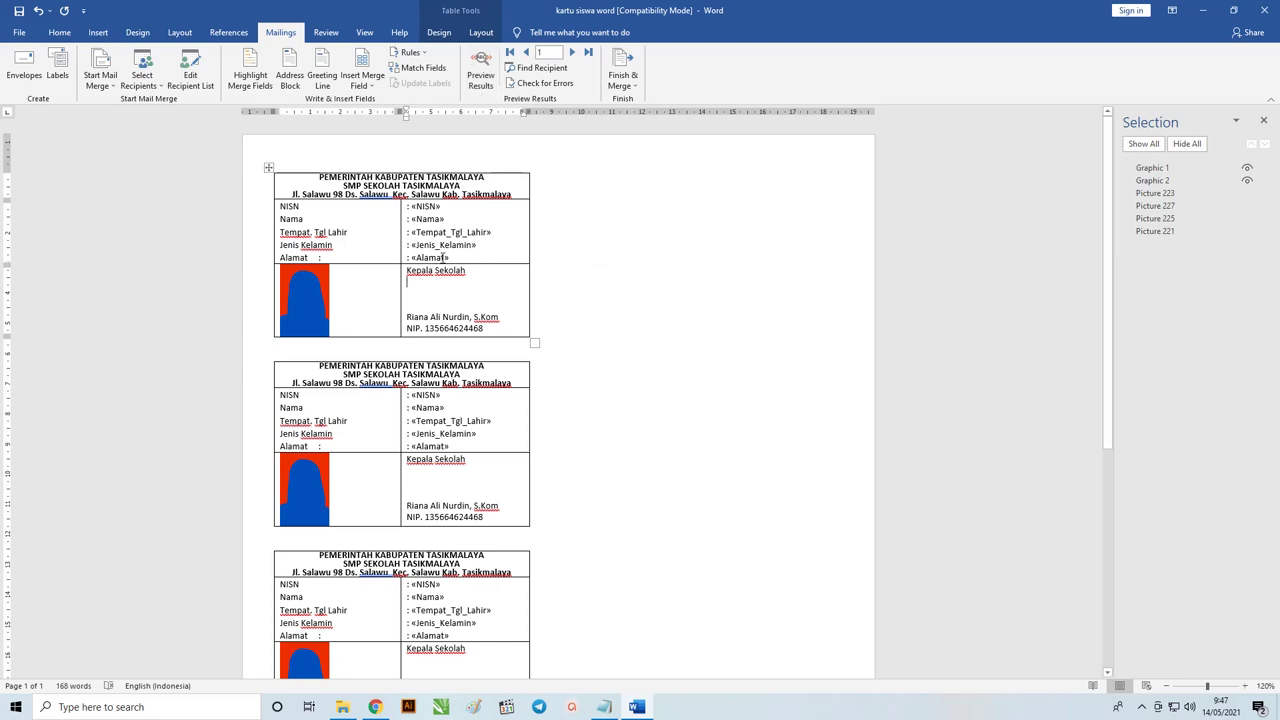
{"action": "scroll", "coordinate": [443, 257], "scroll_direction": "down", "scroll_amount": 1}
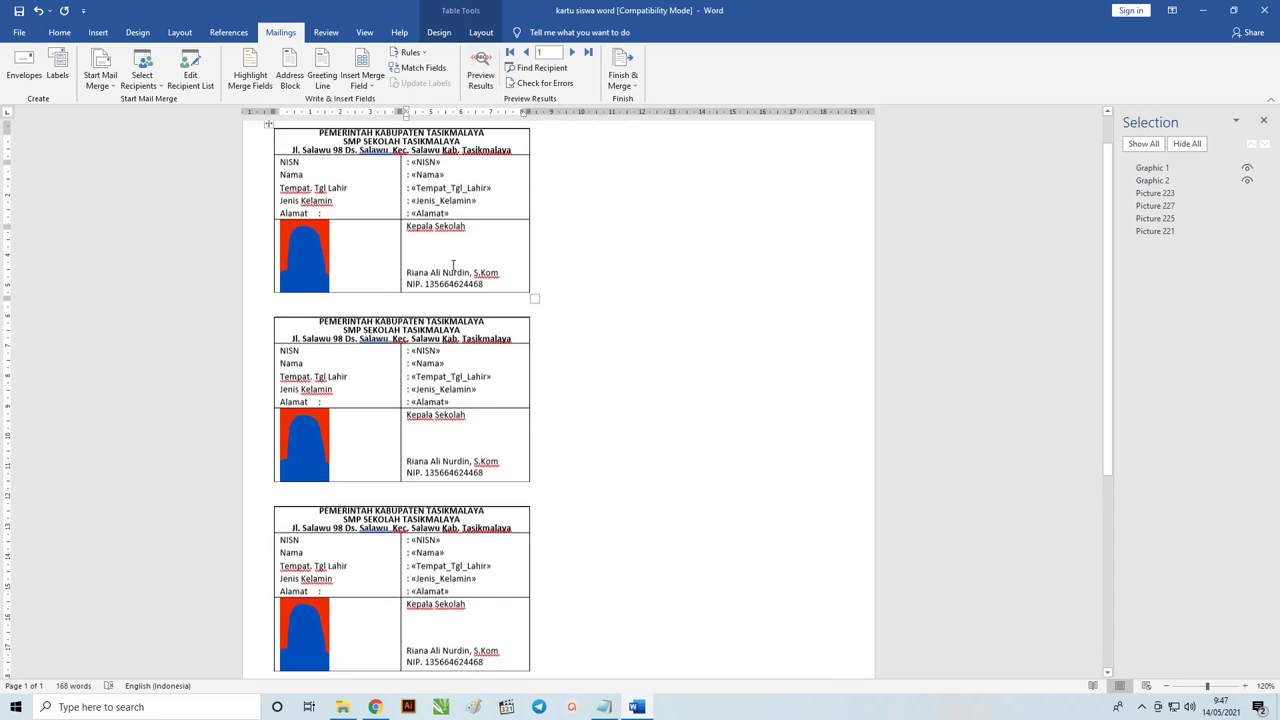
{"action": "left_click", "coordinate": [412, 357]}
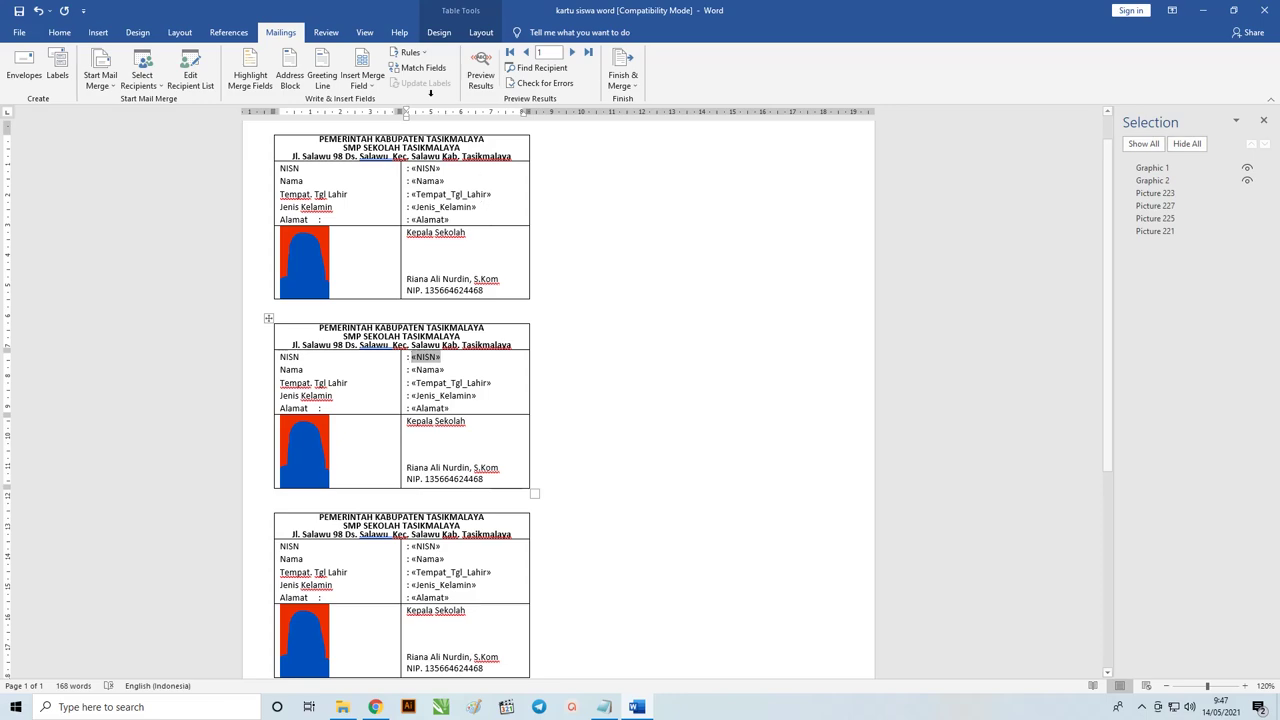
{"action": "scroll", "coordinate": [398, 366], "scroll_direction": "up", "scroll_amount": 11, "text": "ctrl"}
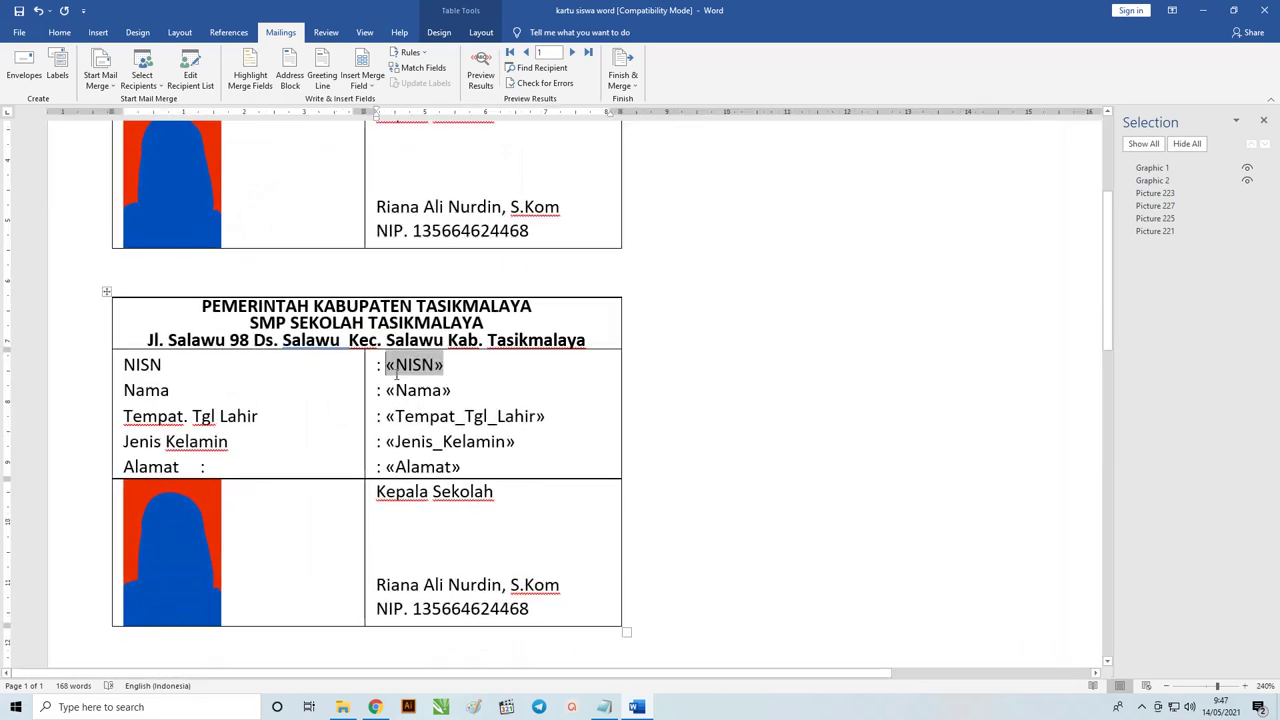
{"action": "left_click", "coordinate": [424, 54]}
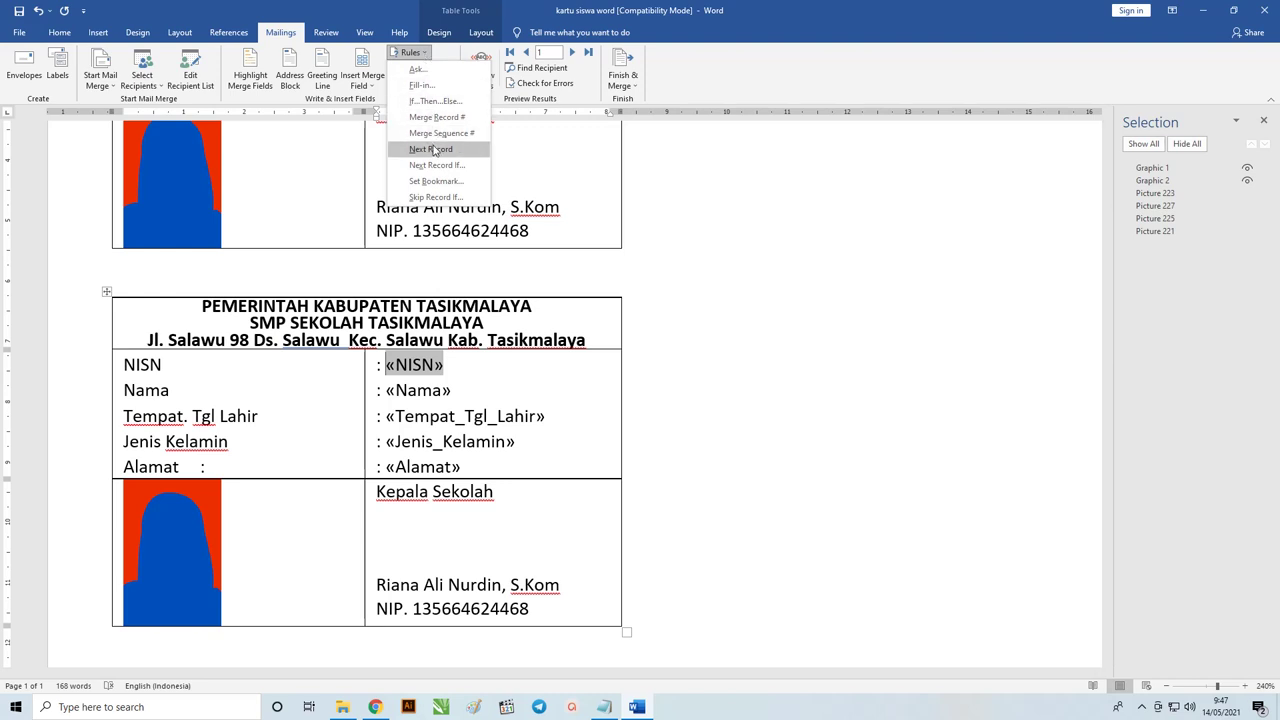
{"action": "left_click", "coordinate": [434, 150]}
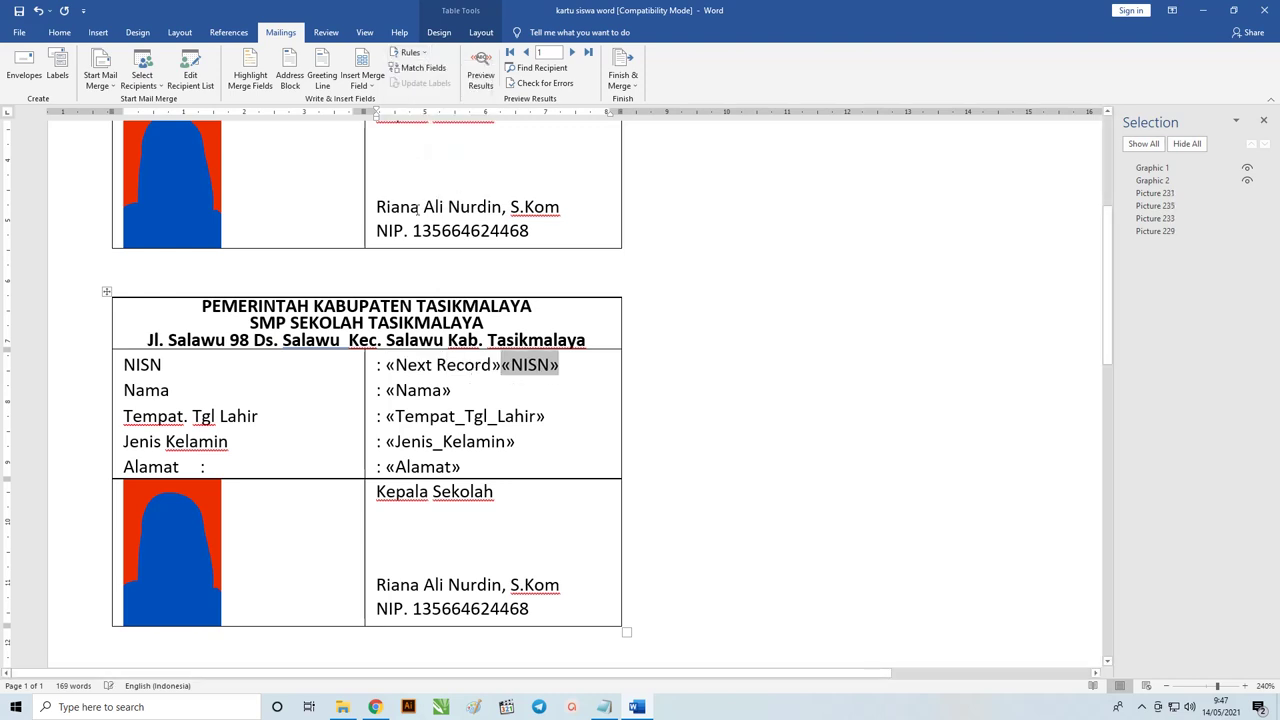
Preview results to confirm the second card shows record 2's data, then turn preview off.
{"action": "left_click", "coordinate": [481, 70]}
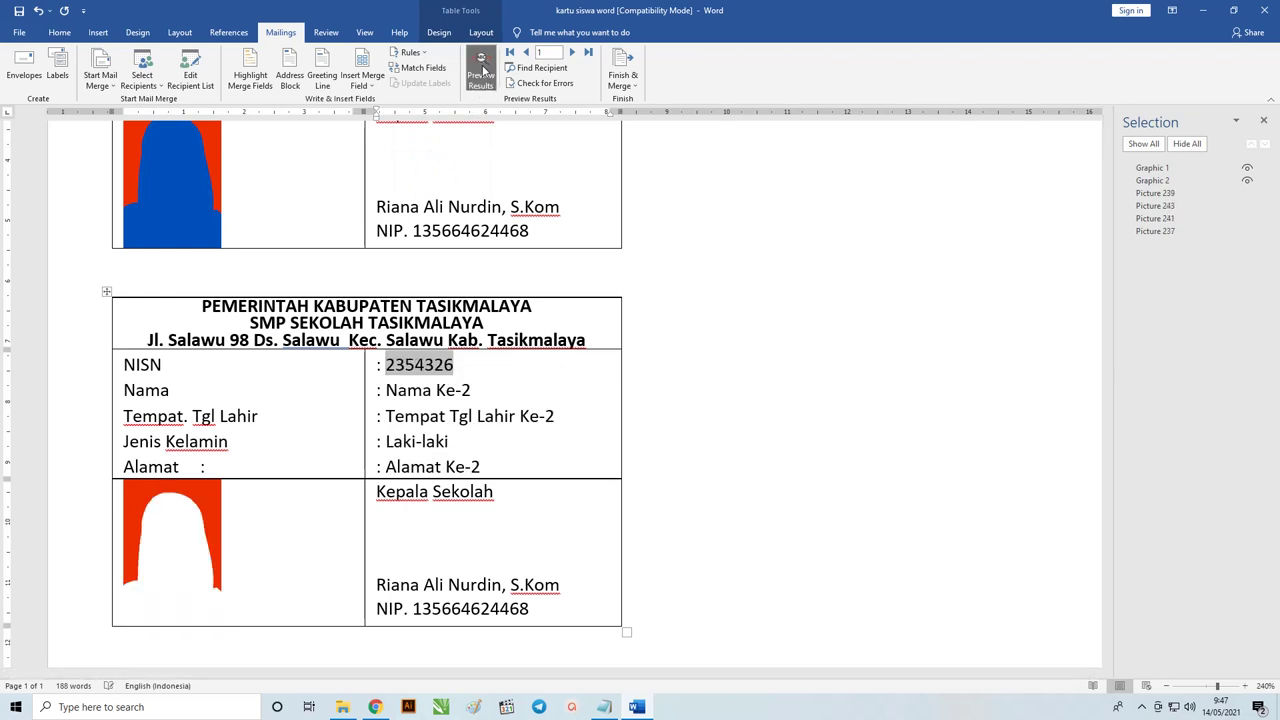
{"action": "scroll", "coordinate": [260, 334], "scroll_direction": "up", "scroll_amount": 3}
{"action": "scroll", "coordinate": [255, 334], "scroll_direction": "up", "scroll_amount": 3}
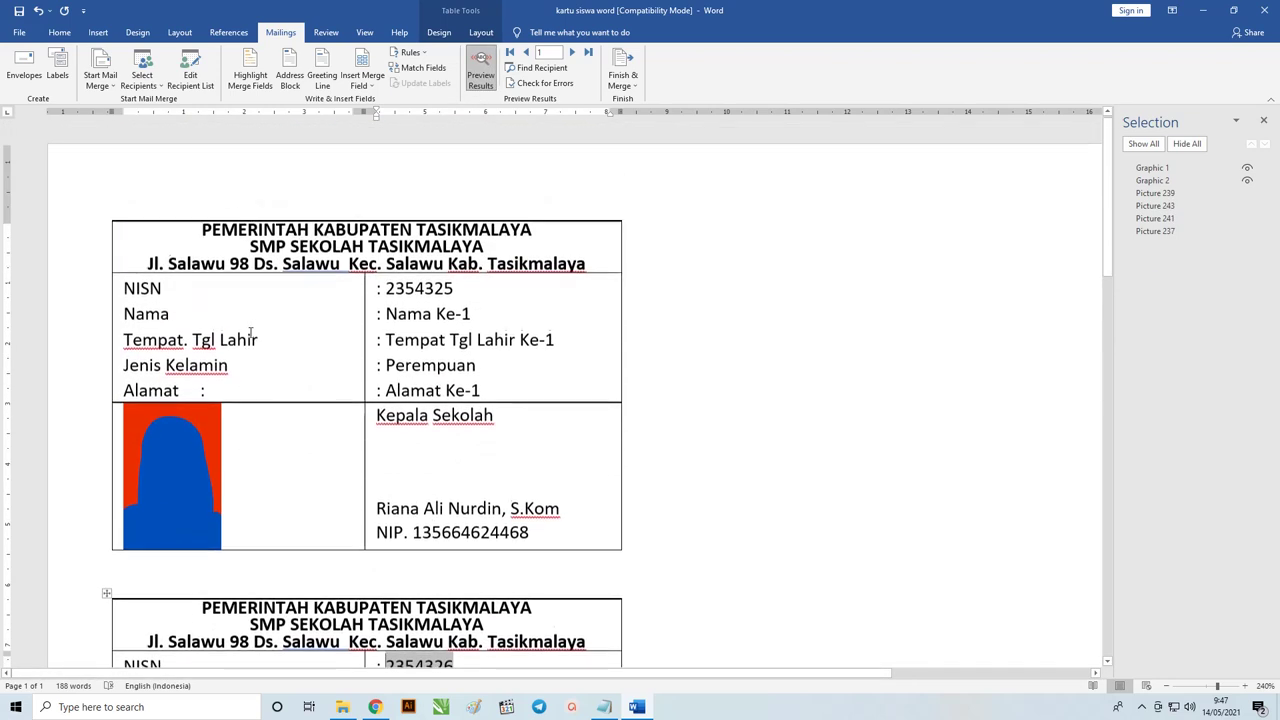
{"action": "scroll", "coordinate": [400, 300], "scroll_direction": "down", "scroll_amount": 5}
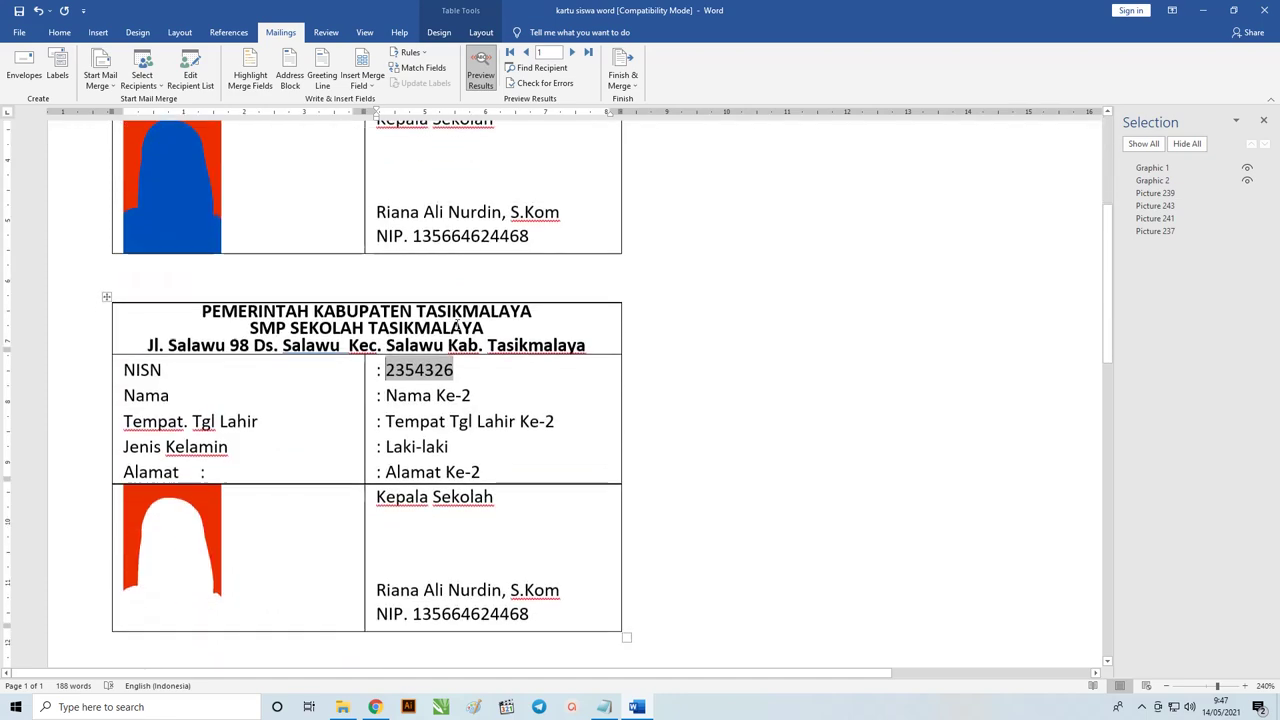
{"action": "scroll", "coordinate": [340, 280], "scroll_direction": "down", "scroll_amount": 3}
{"action": "scroll", "coordinate": [326, 269], "scroll_direction": "down", "scroll_amount": 4}
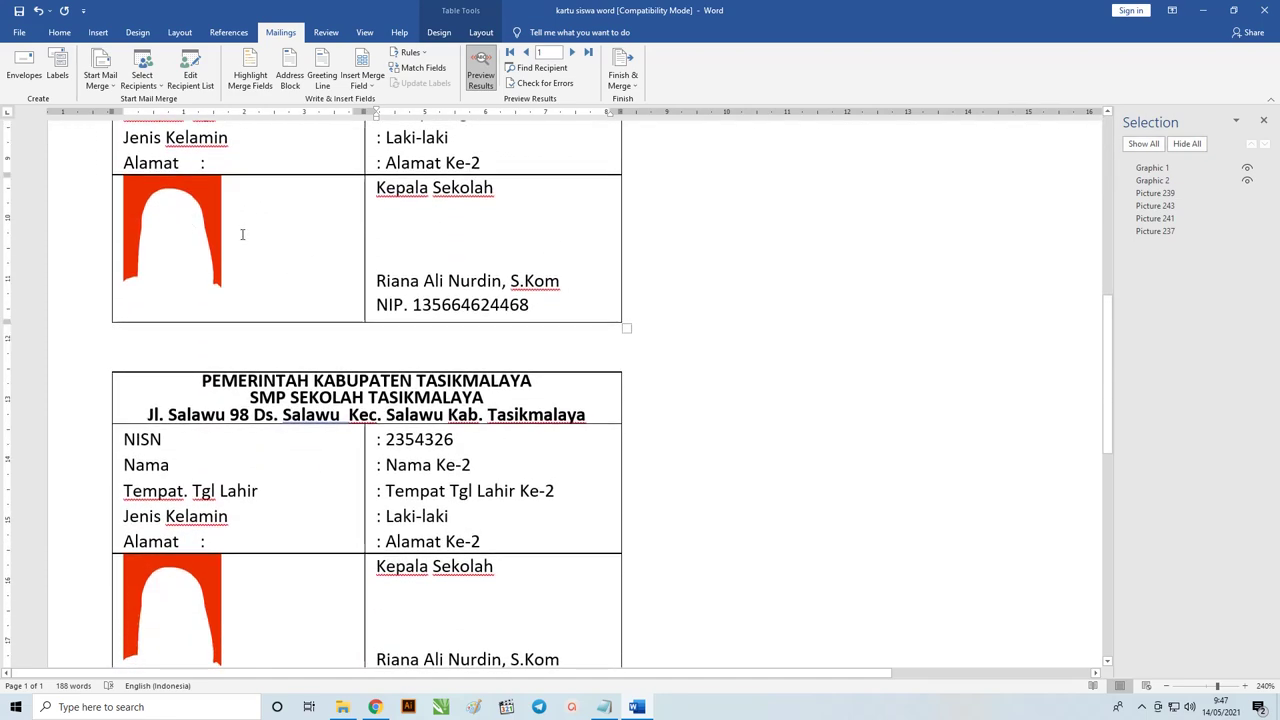
{"action": "scroll", "coordinate": [487, 380], "scroll_direction": "down", "scroll_amount": 1}
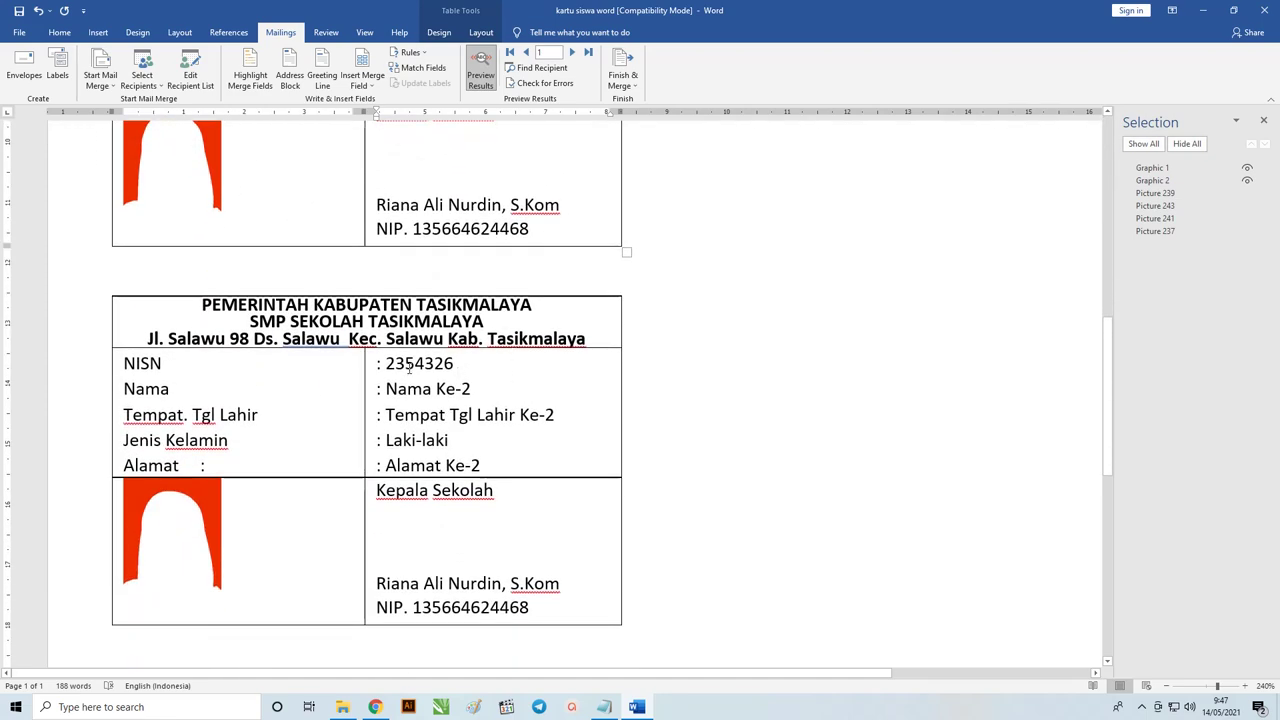
{"action": "left_click", "coordinate": [481, 70]}
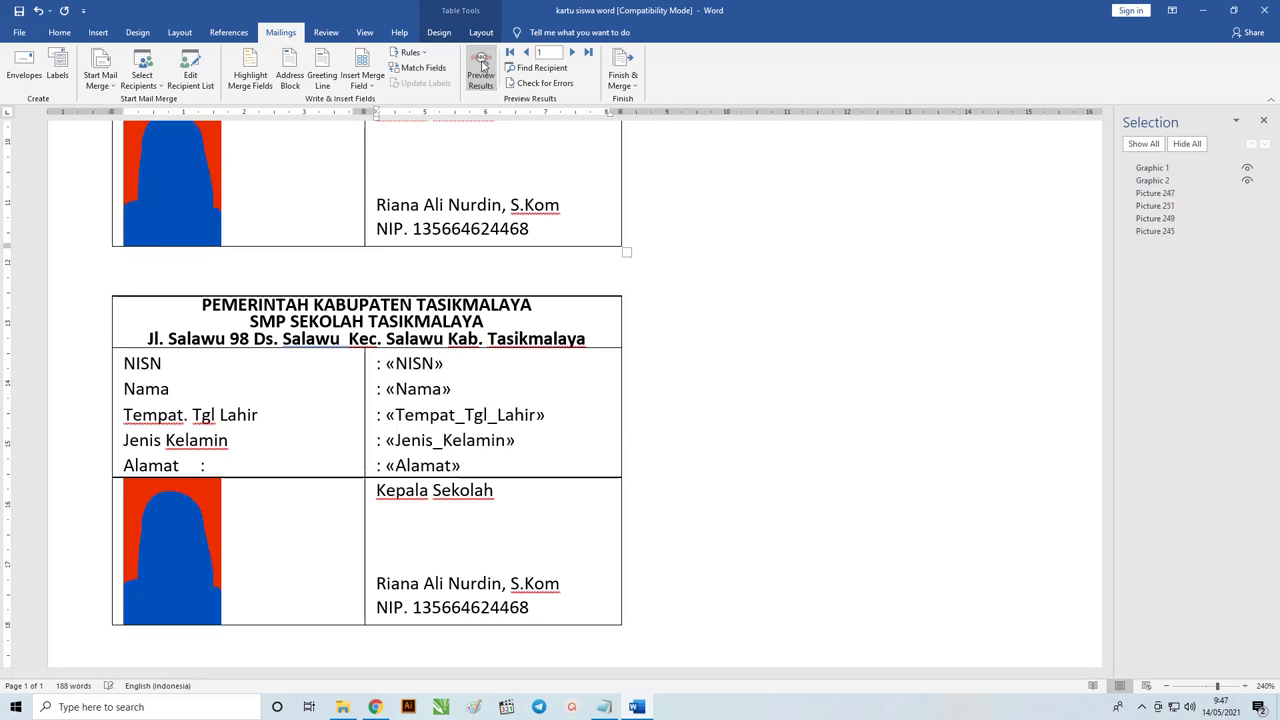
Add a «Next Record» rule before the lower card's «NISN» and preview, showing «Nama Ke-4».
{"action": "left_click", "coordinate": [388, 363]}
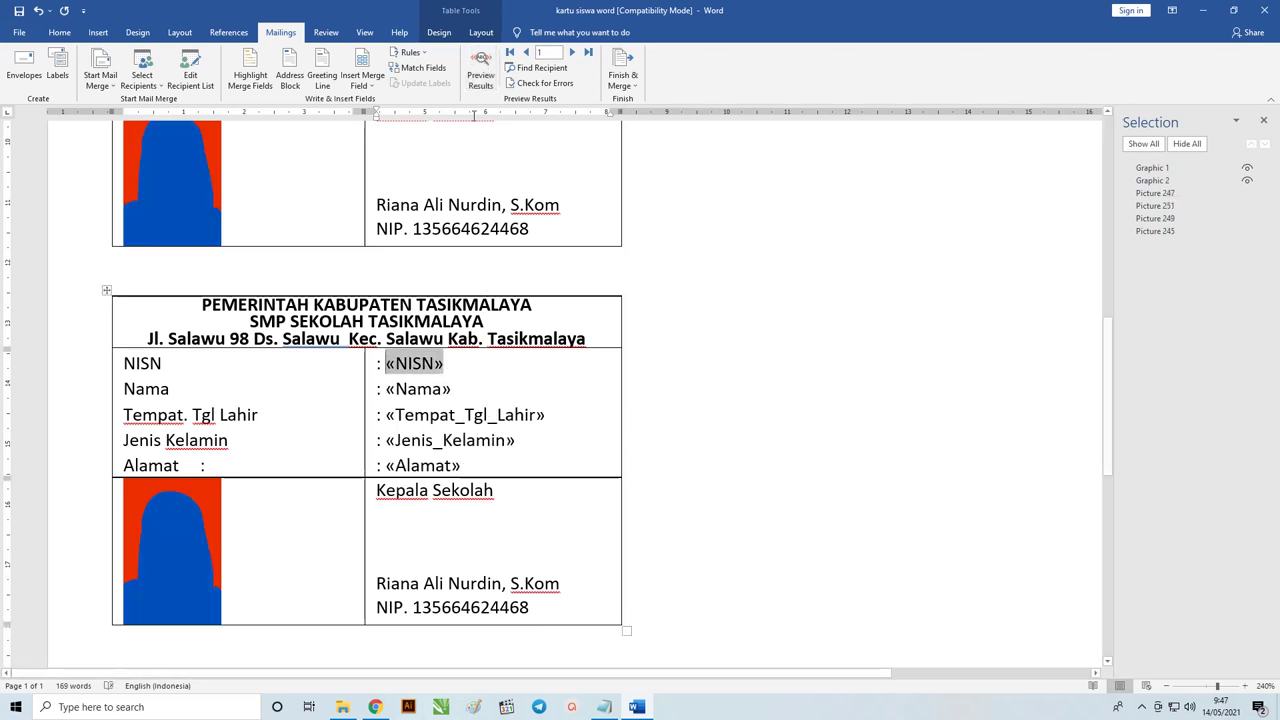
{"action": "left_click", "coordinate": [376, 88]}
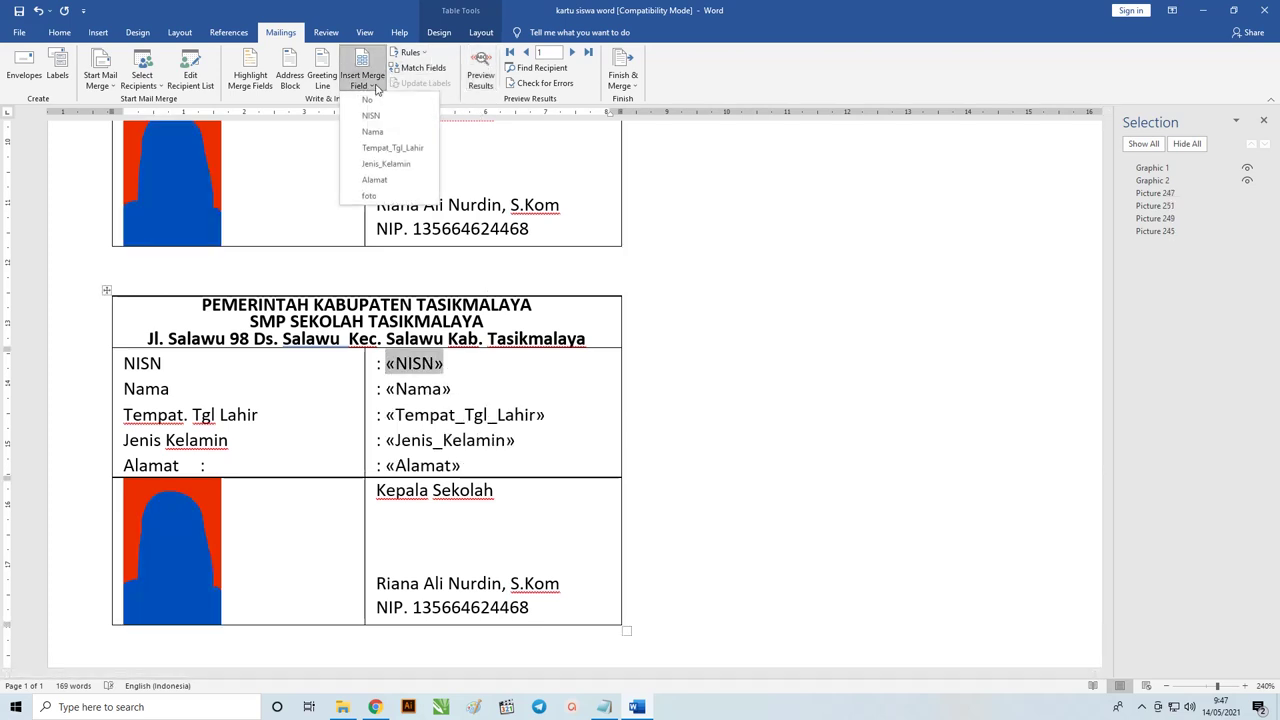
{"action": "left_click", "coordinate": [419, 54]}
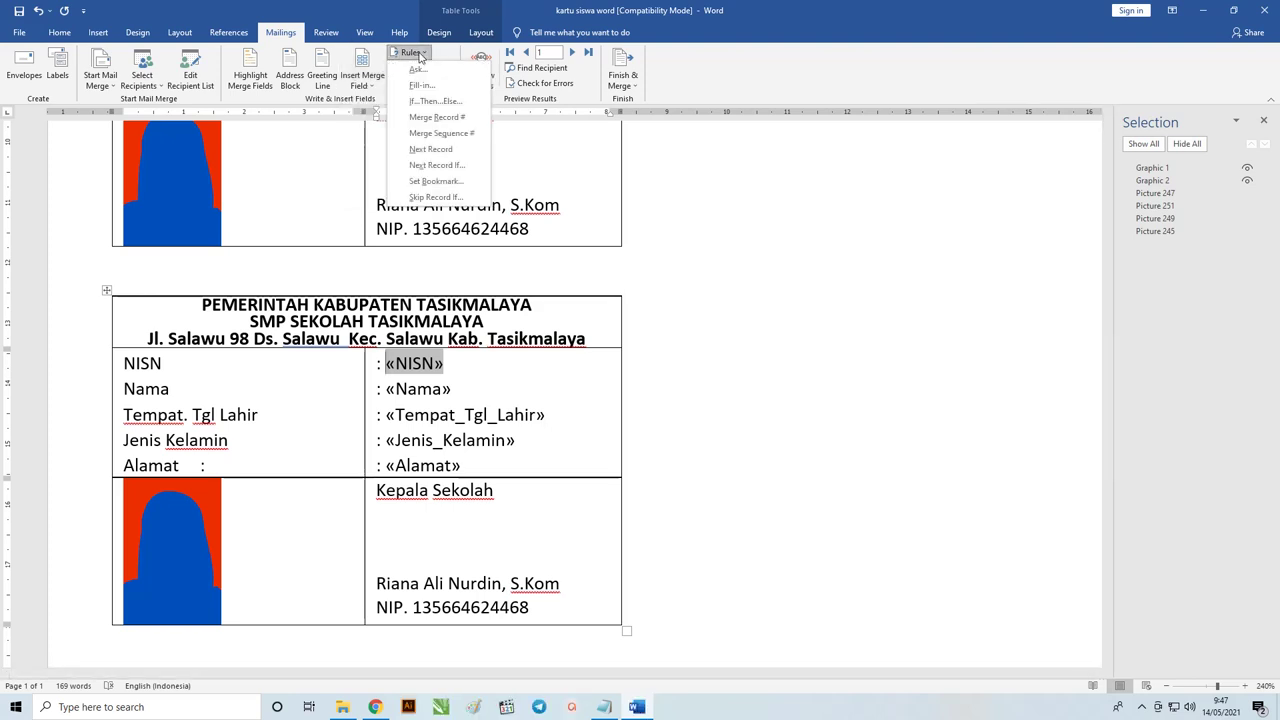
{"action": "left_click", "coordinate": [428, 149]}
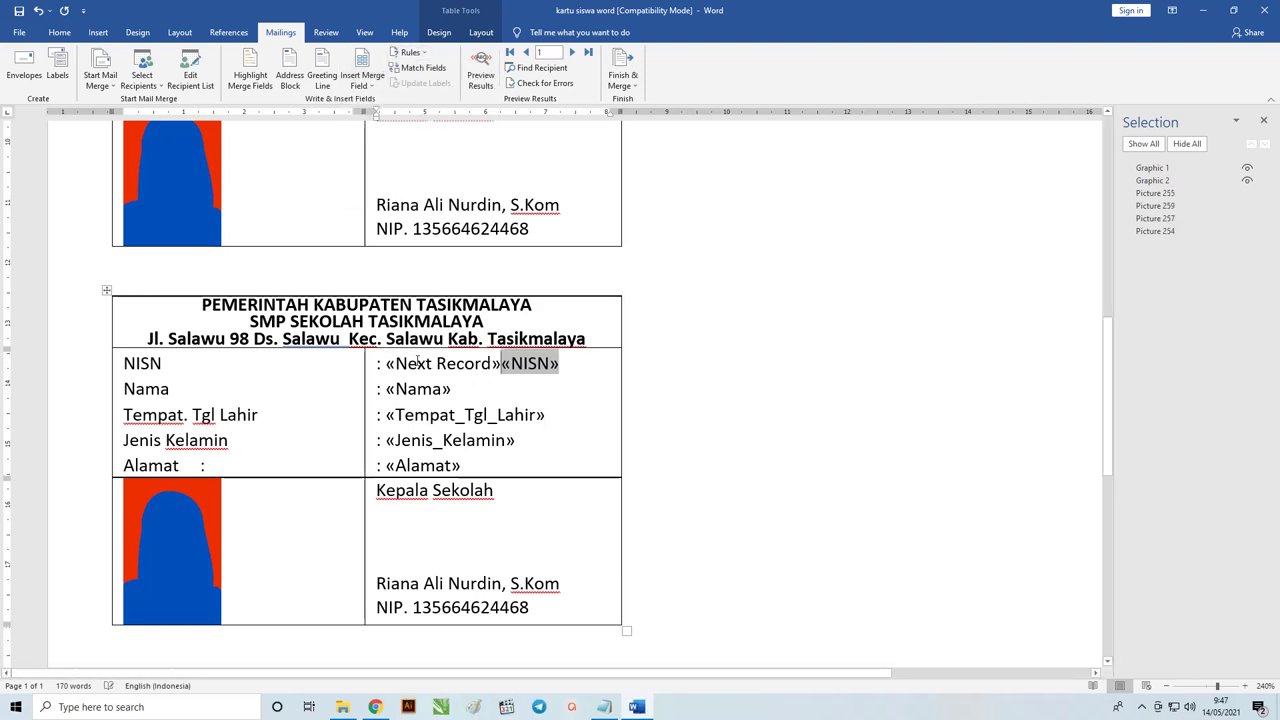
{"action": "key", "text": "ctrl+z"}
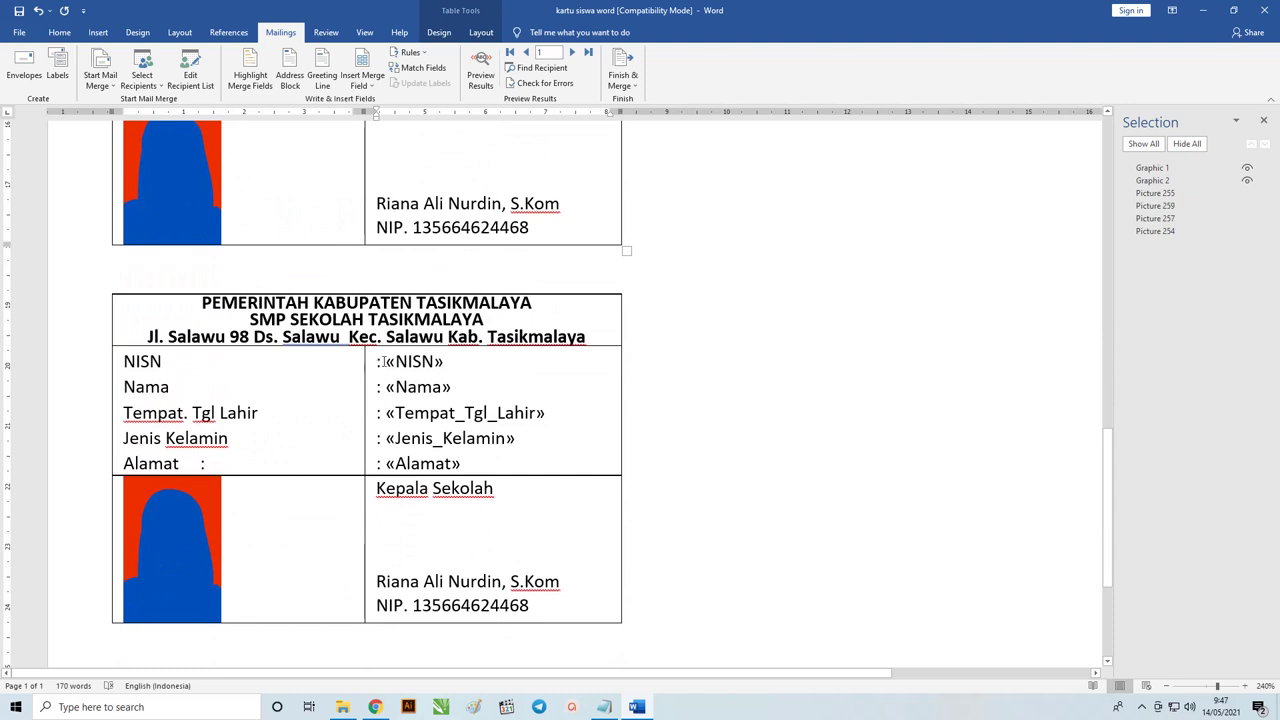
{"action": "left_click", "coordinate": [386, 362]}
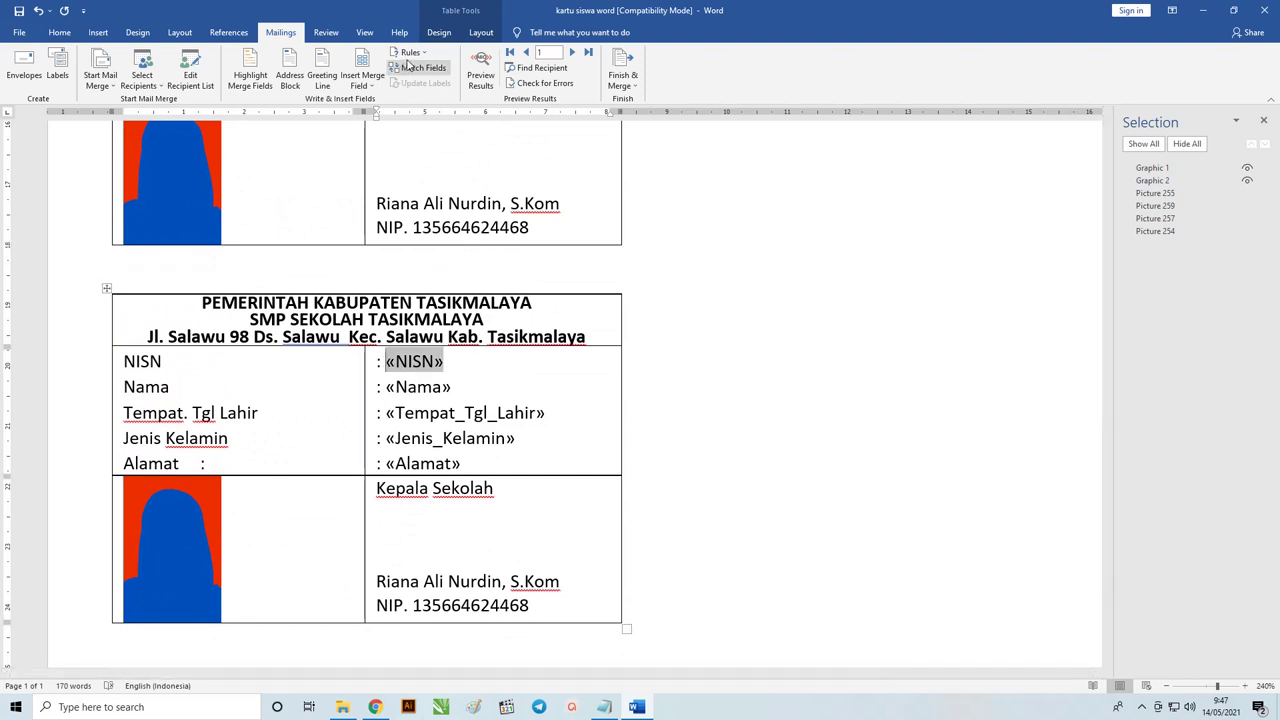
{"action": "left_click", "coordinate": [371, 88]}
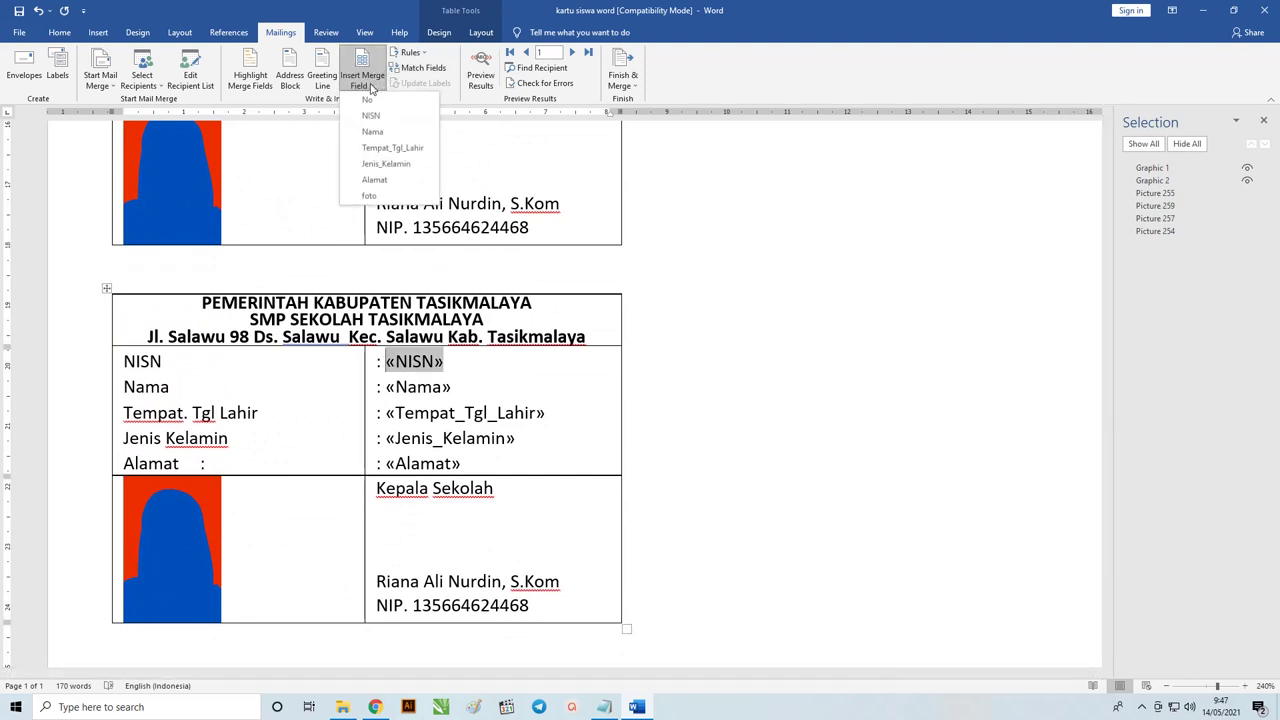
{"action": "left_click", "coordinate": [415, 53]}
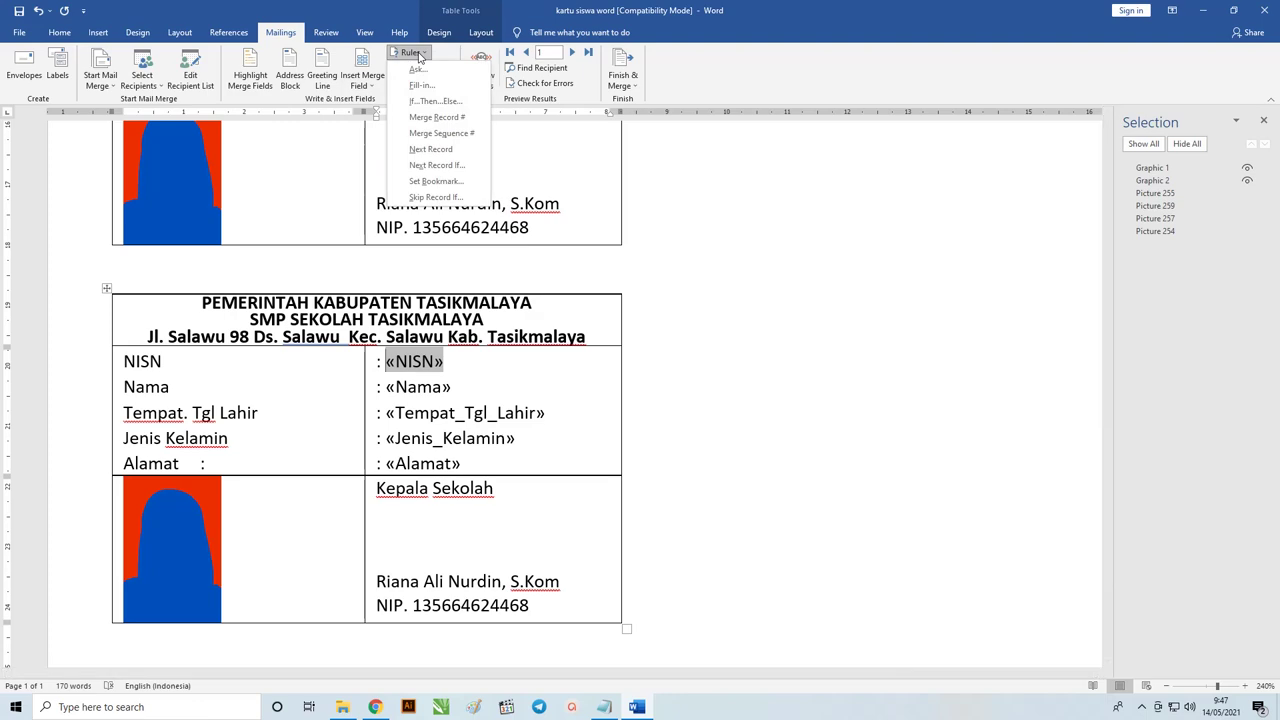
{"action": "left_click", "coordinate": [430, 149]}
{"action": "left_click", "coordinate": [480, 70]}
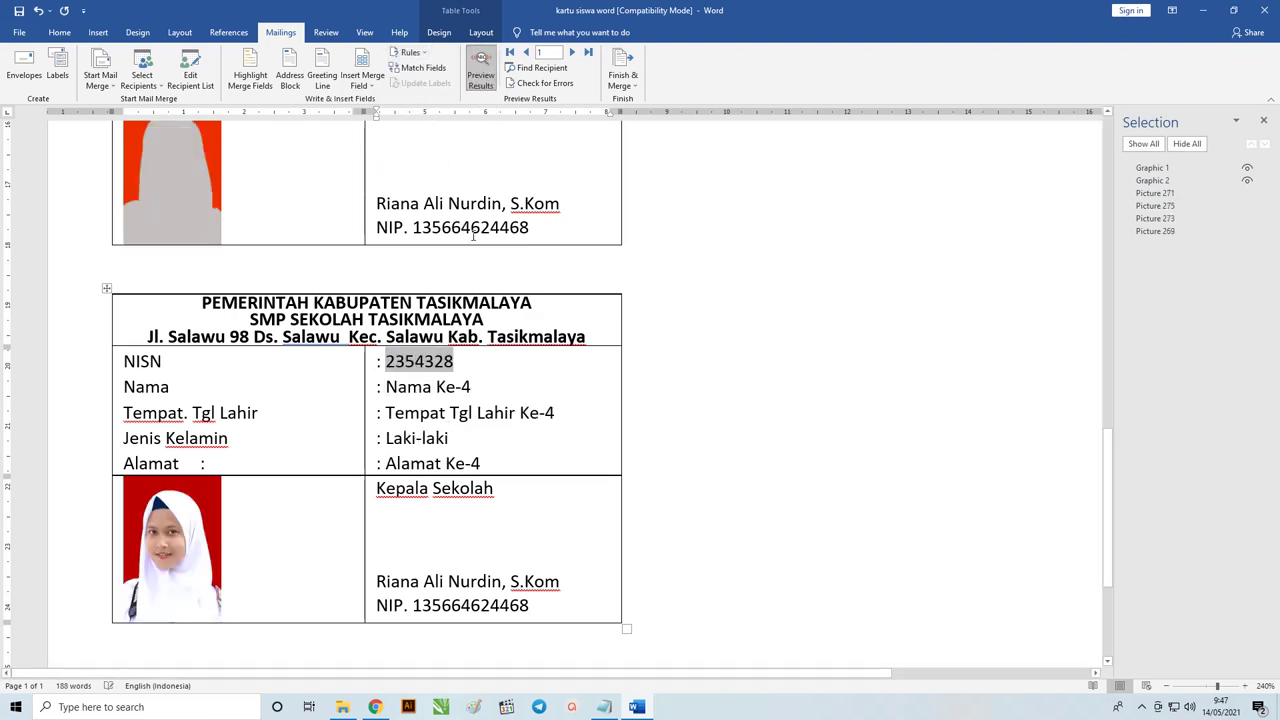
{"action": "scroll", "coordinate": [473, 234], "scroll_direction": "down", "scroll_amount": 5, "text": "ctrl"}
{"action": "scroll", "coordinate": [471, 237], "scroll_direction": "down", "scroll_amount": 2, "text": "ctrl"}
{"action": "scroll", "coordinate": [471, 237], "scroll_direction": "down", "scroll_amount": 2, "text": "ctrl"}
{"action": "scroll", "coordinate": [433, 256], "scroll_direction": "down", "scroll_amount": 1, "text": "ctrl"}
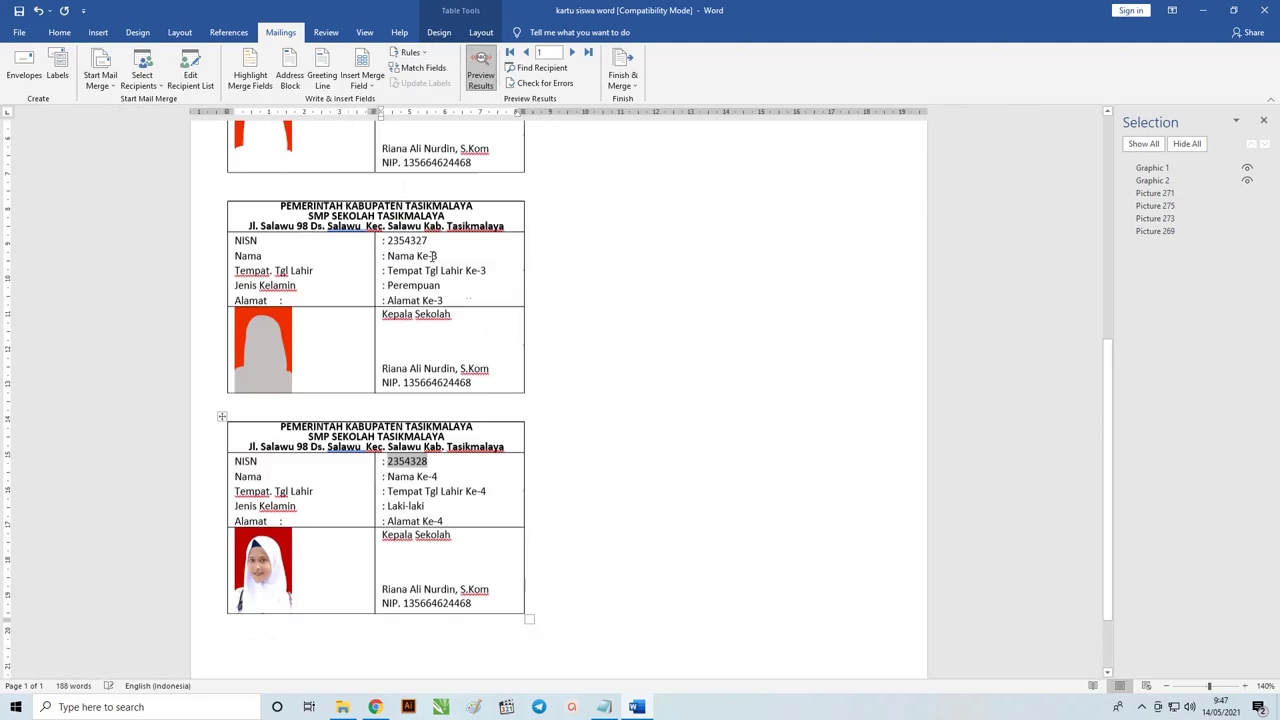
{"action": "scroll", "coordinate": [433, 256], "scroll_direction": "up", "scroll_amount": 4}
{"action": "scroll", "coordinate": [360, 243], "scroll_direction": "down", "scroll_amount": 1, "text": "ctrl"}
{"action": "scroll", "coordinate": [374, 212], "scroll_direction": "down", "scroll_amount": 1, "text": "ctrl"}
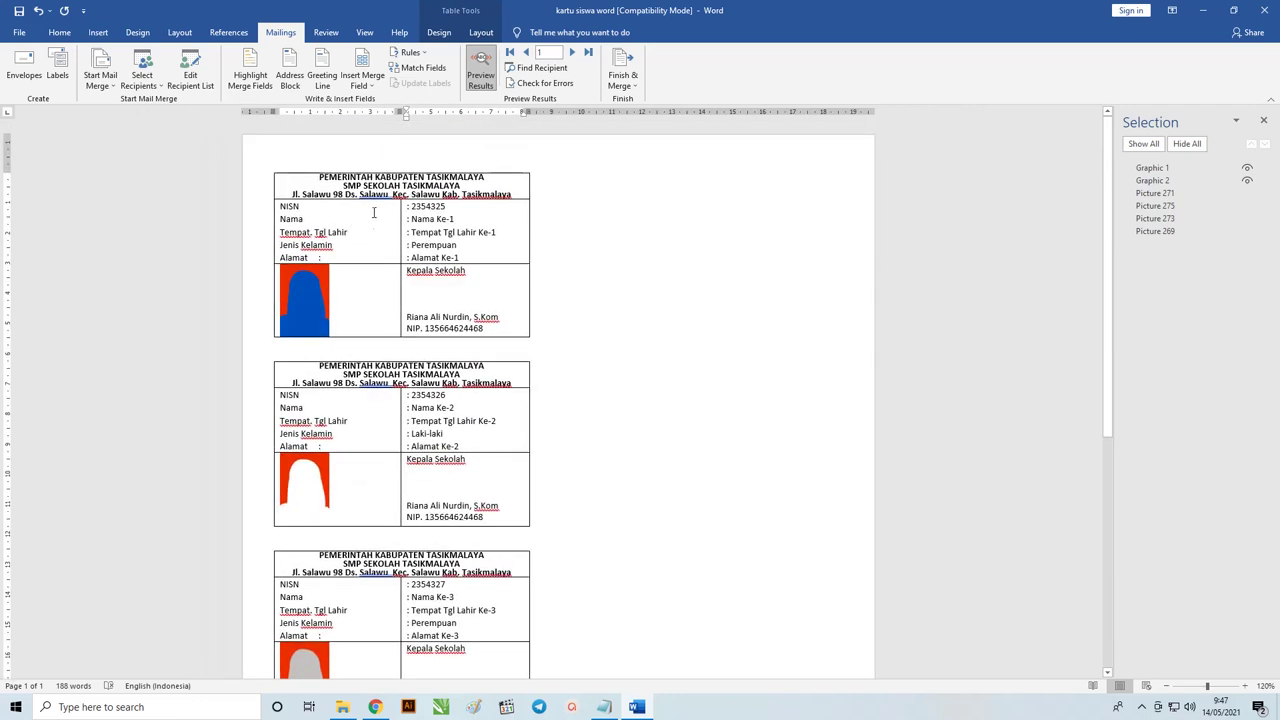
{"action": "scroll", "coordinate": [436, 242], "scroll_direction": "down", "scroll_amount": 1}
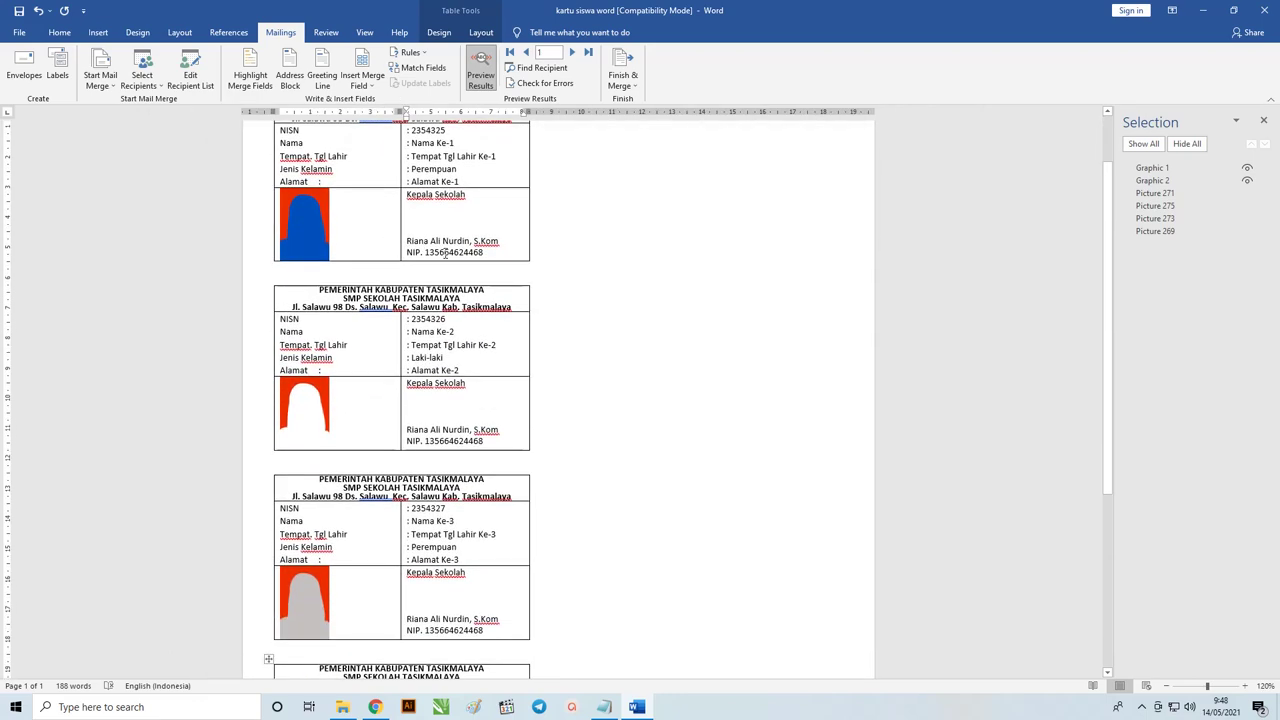
{"action": "scroll", "coordinate": [445, 254], "scroll_direction": "down", "scroll_amount": 1}
{"action": "scroll", "coordinate": [316, 237], "scroll_direction": "down", "scroll_amount": 1}
{"action": "scroll", "coordinate": [467, 207], "scroll_direction": "down", "scroll_amount": 1}
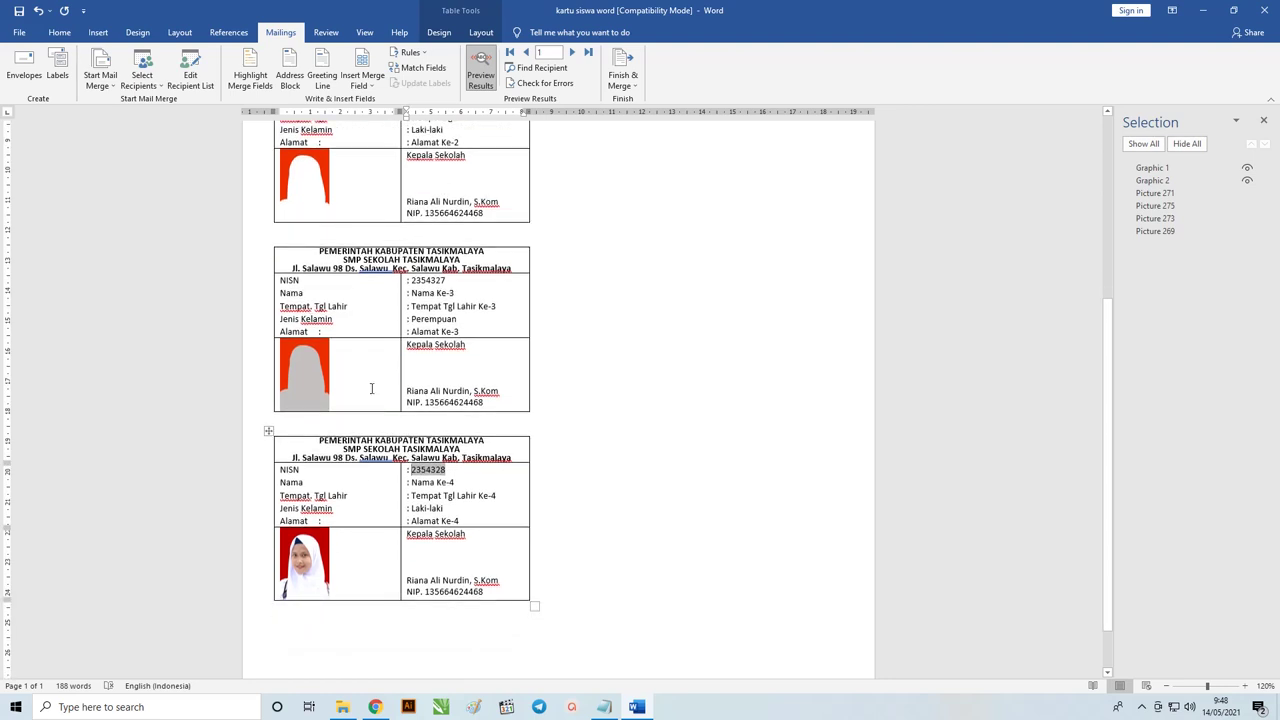
{"action": "scroll", "coordinate": [372, 440], "scroll_direction": "up", "scroll_amount": 3}
{"action": "scroll", "coordinate": [387, 265], "scroll_direction": "up", "scroll_amount": 1}
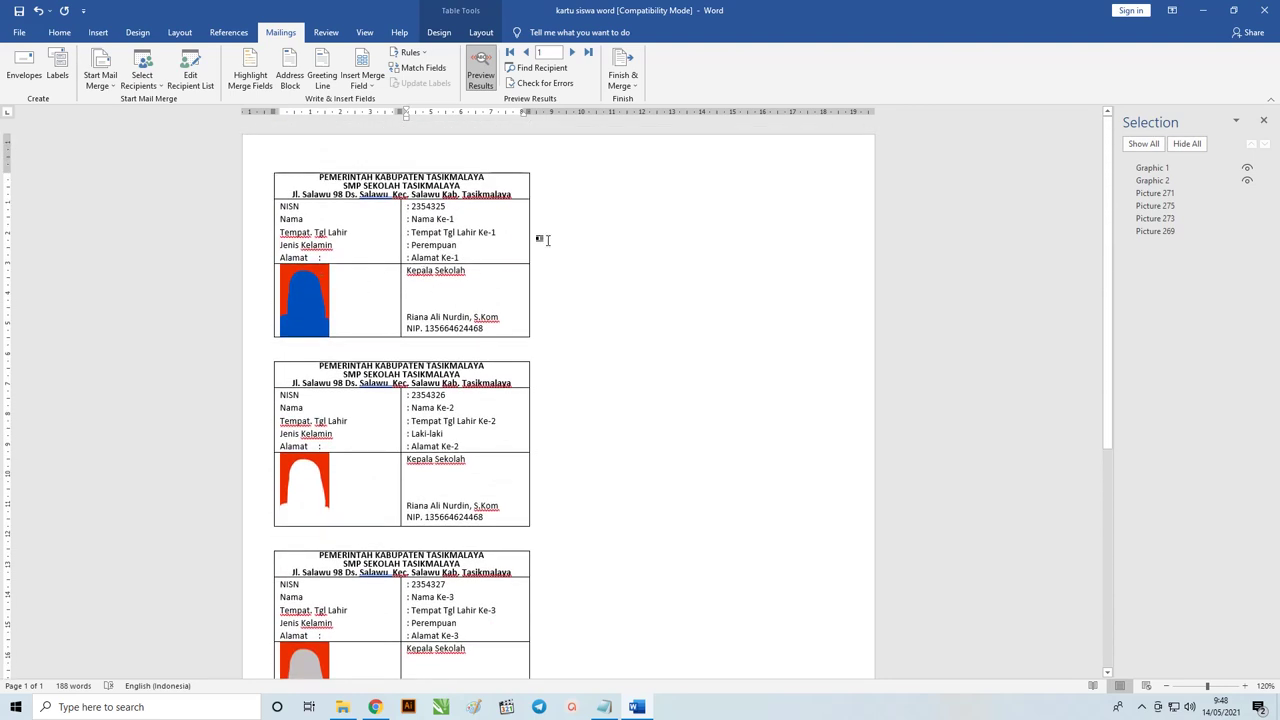
{"action": "scroll", "coordinate": [404, 197], "scroll_direction": "down", "scroll_amount": 1, "text": "ctrl"}
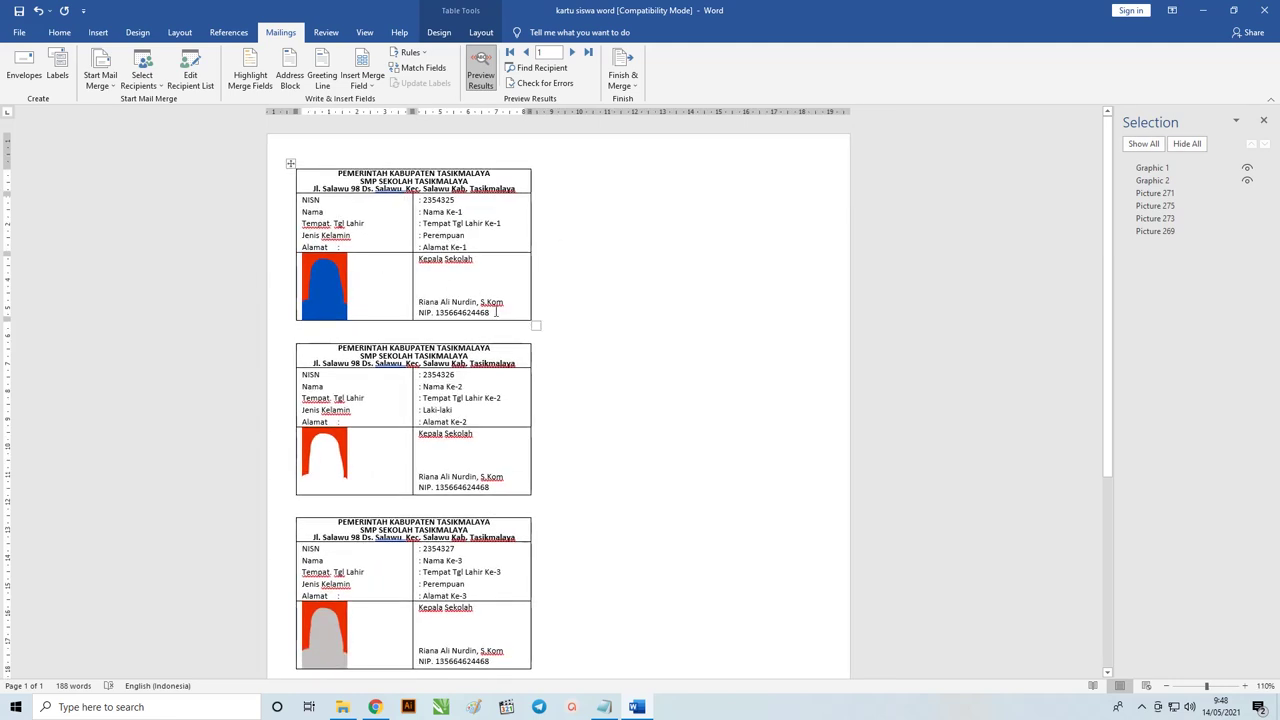
{"action": "left_click_drag", "start_coordinate": [495, 312], "coordinate": [418, 300]}
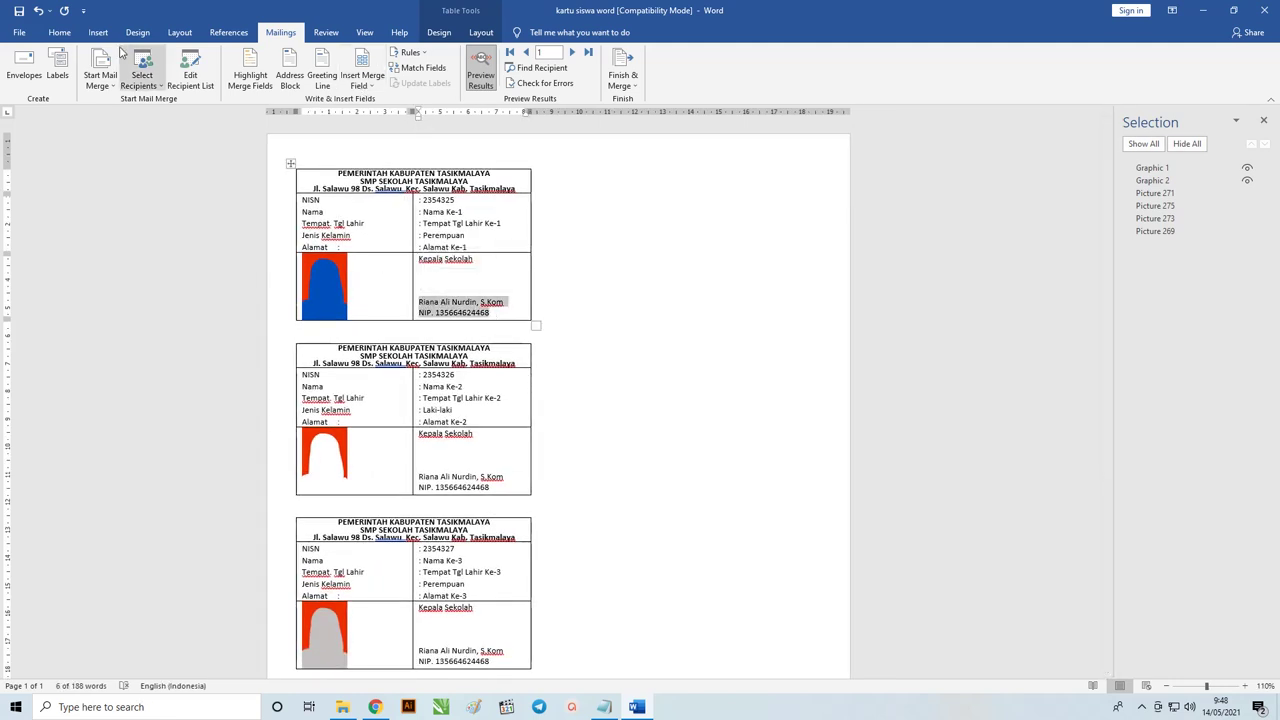
{"action": "left_click", "coordinate": [59, 32]}
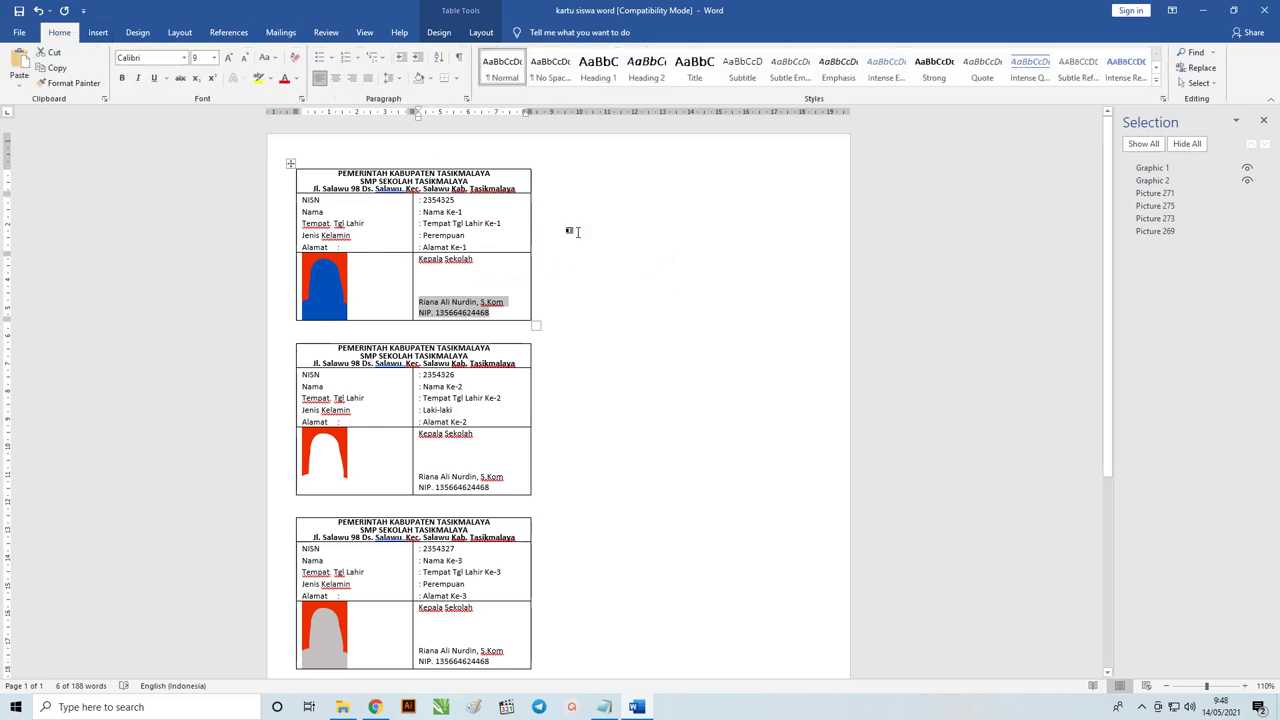
{"action": "left_click", "coordinate": [456, 295]}
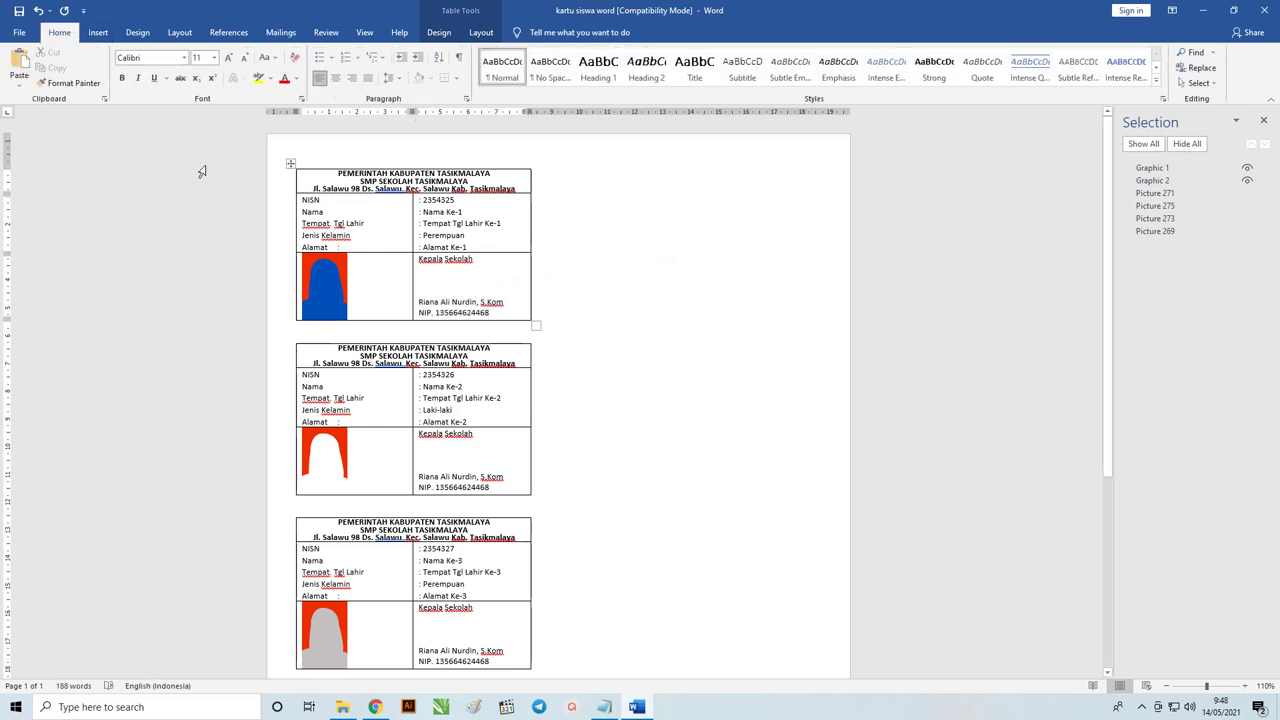
Insert the 250px-Logo picture below the first card and set its wrapping to In Front of Text.
{"action": "left_click", "coordinate": [98, 32]}
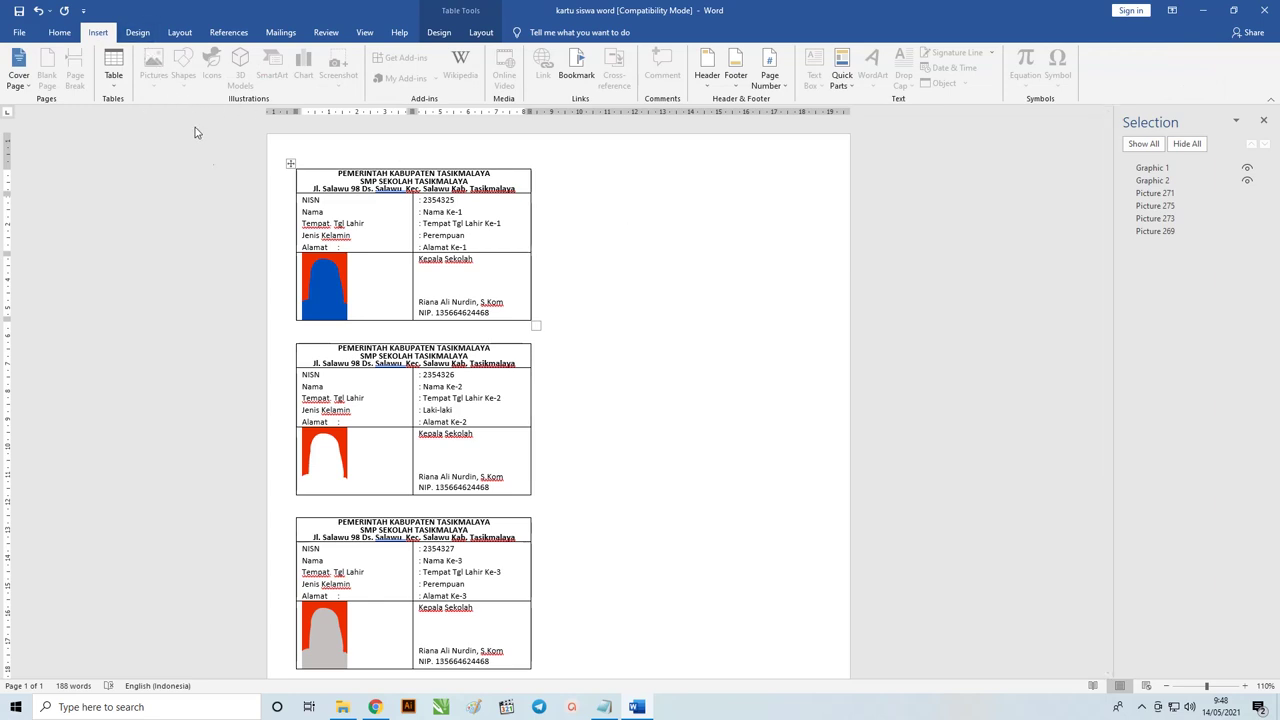
{"action": "left_click", "coordinate": [461, 335]}
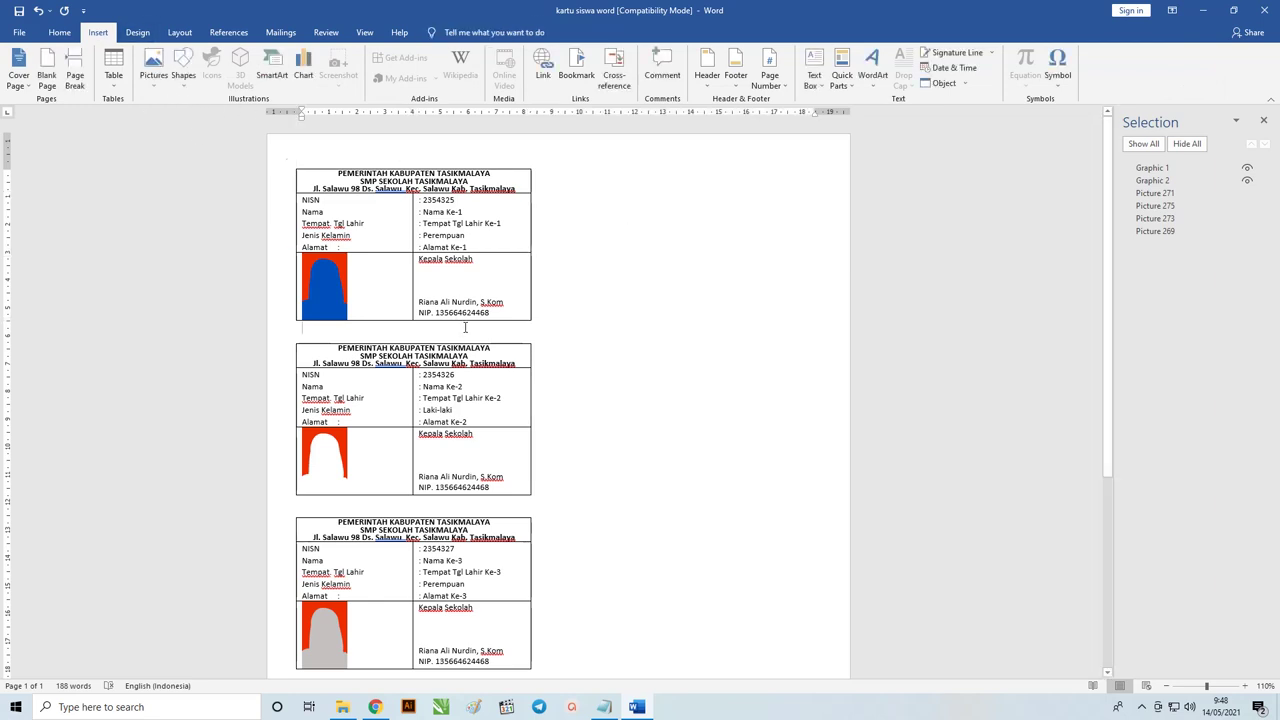
{"action": "left_click", "coordinate": [155, 82]}
{"action": "left_click", "coordinate": [163, 118]}
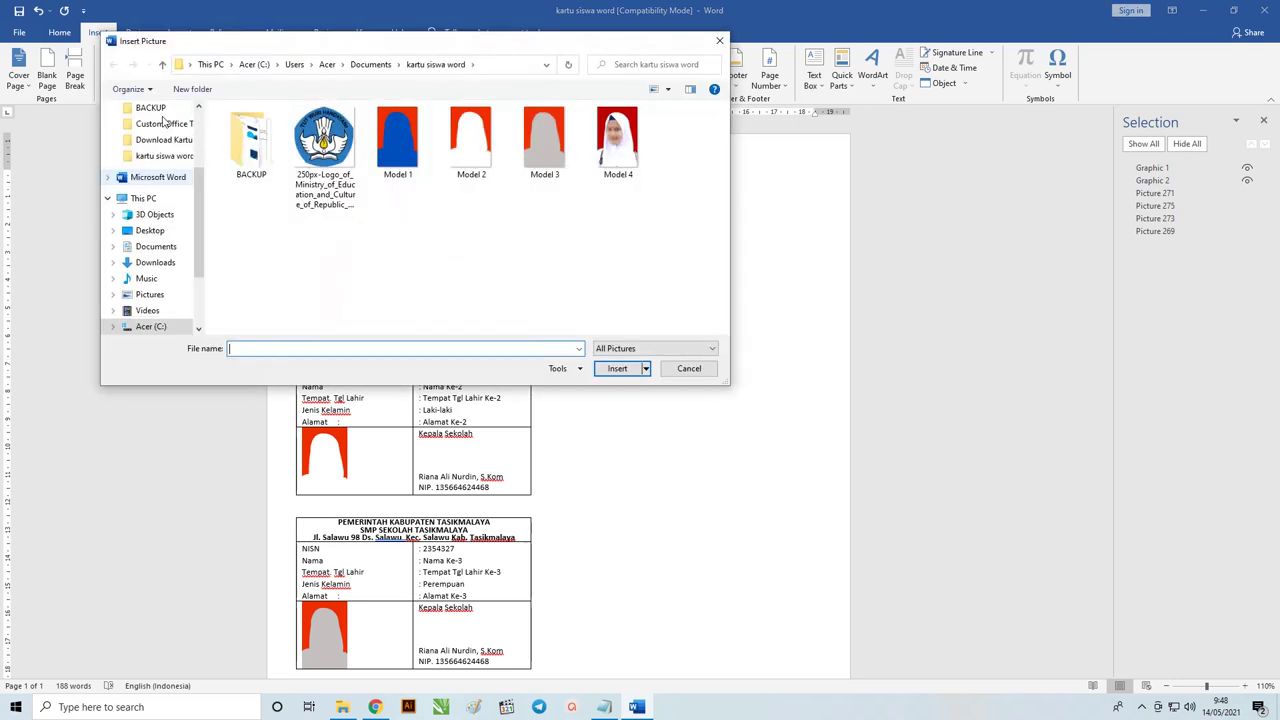
{"action": "left_click", "coordinate": [323, 145]}
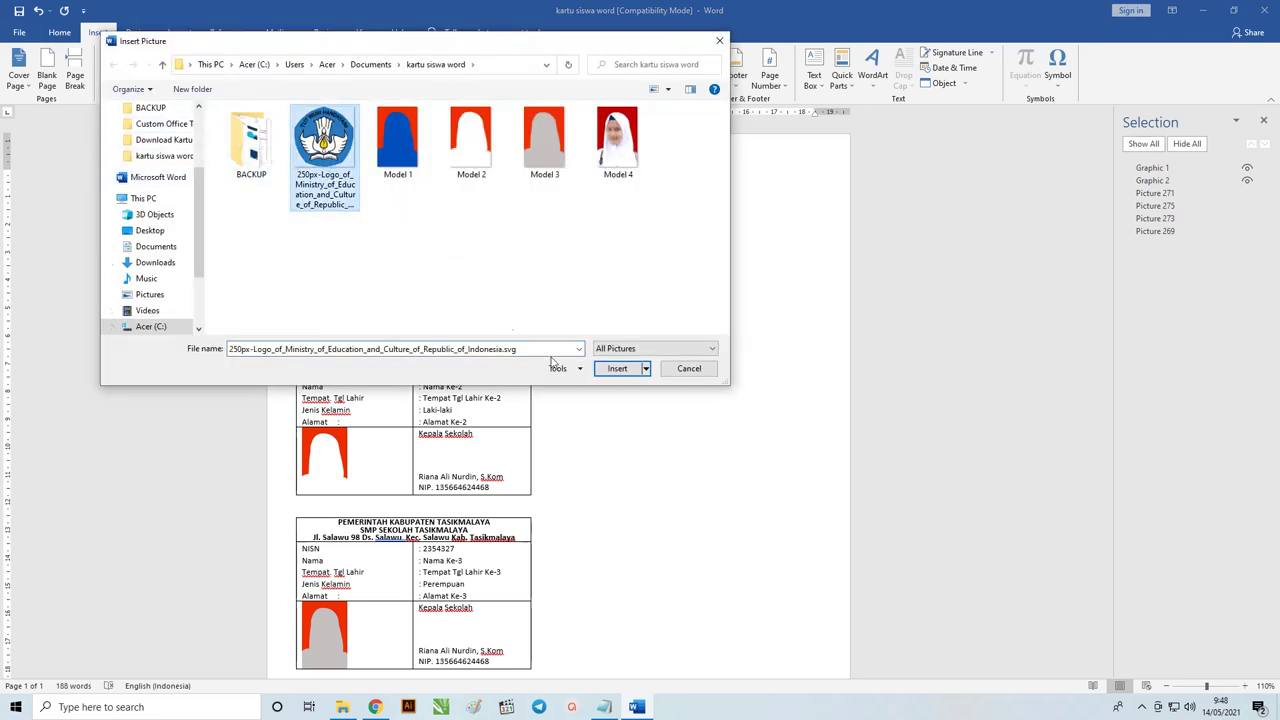
{"action": "left_click", "coordinate": [617, 368]}
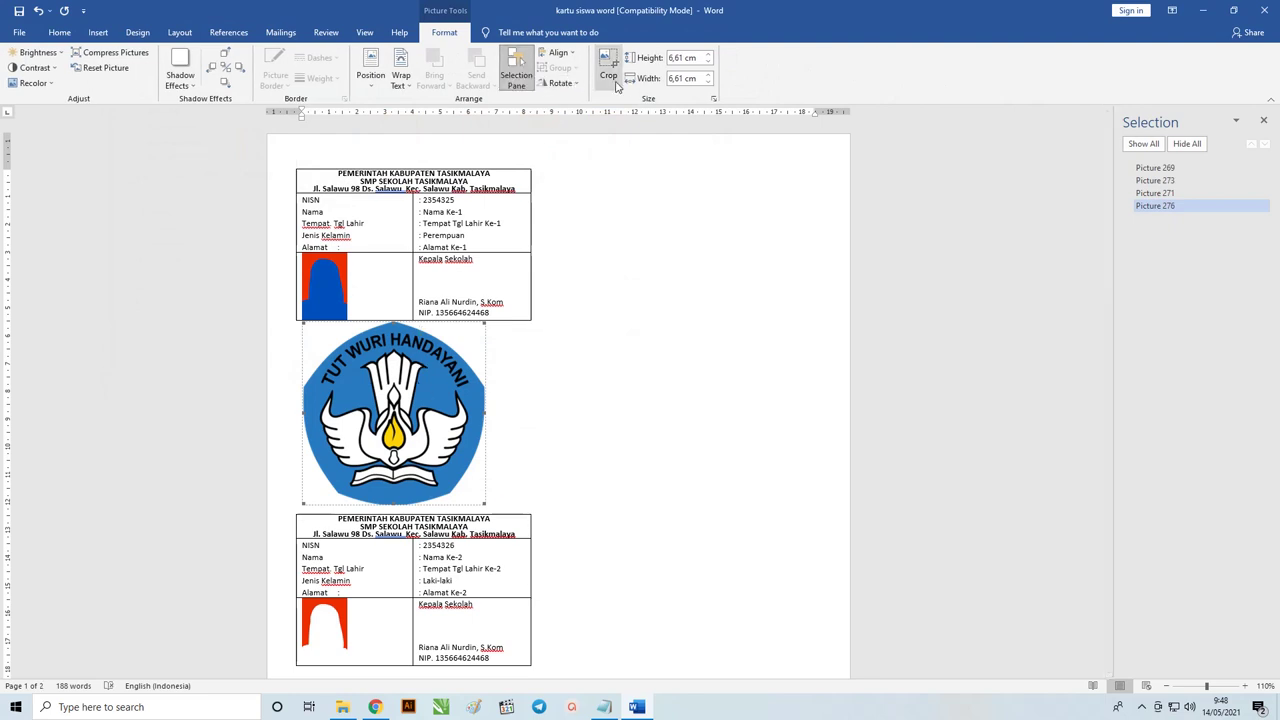
{"action": "left_click", "coordinate": [400, 76]}
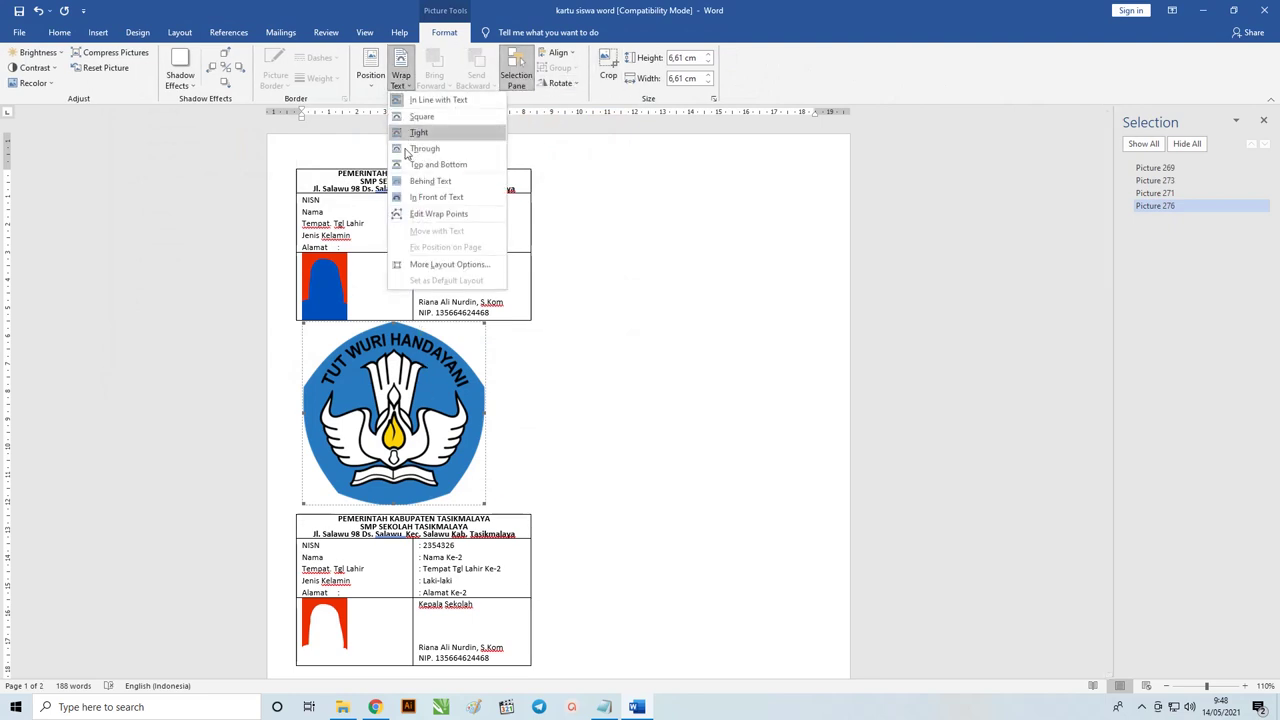
{"action": "left_click", "coordinate": [430, 197]}
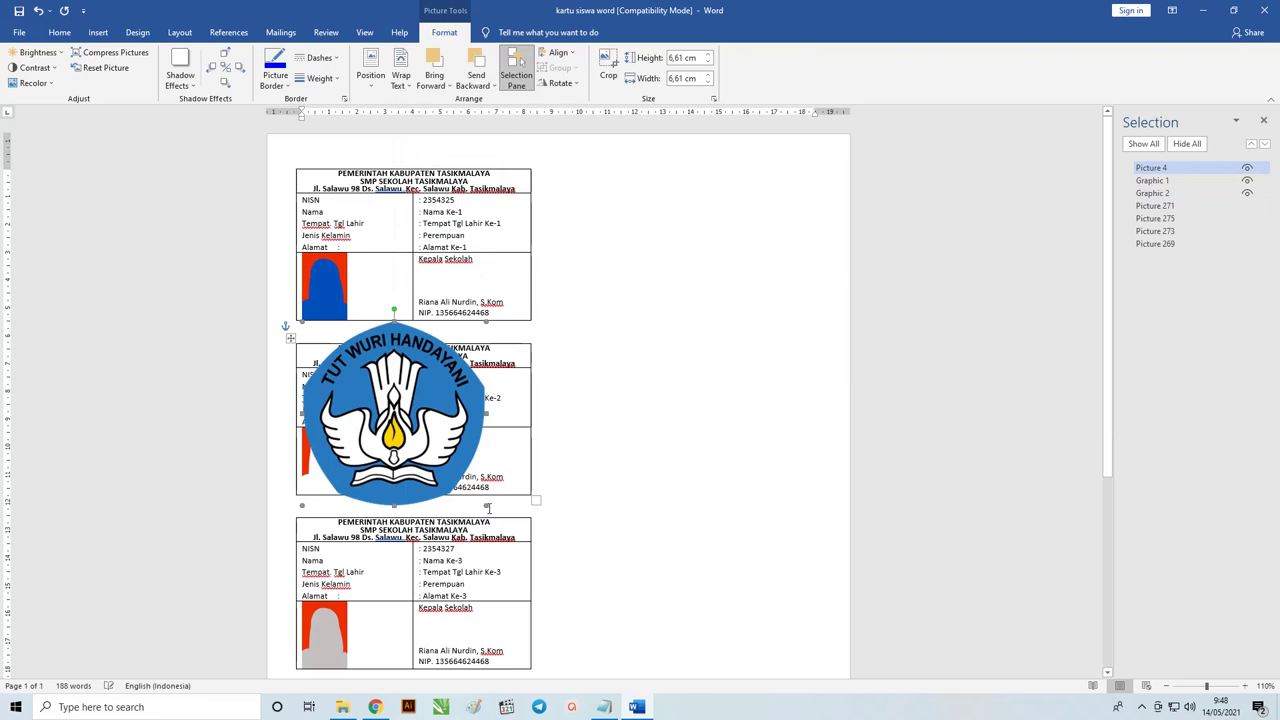
Move the logo into the first card's header and shrink it to 0.71 cm.
{"action": "mouse_move", "coordinate": [358, 366]}
{"action": "left_mouse_down"}
{"action": "mouse_move", "coordinate": [342, 362]}
{"action": "mouse_move", "coordinate": [320, 192]}
{"action": "left_mouse_up"}
{"action": "scroll", "coordinate": [313, 178], "scroll_direction": "up", "scroll_amount": 4}
{"action": "scroll", "coordinate": [313, 178], "scroll_direction": "up", "scroll_amount": 4}
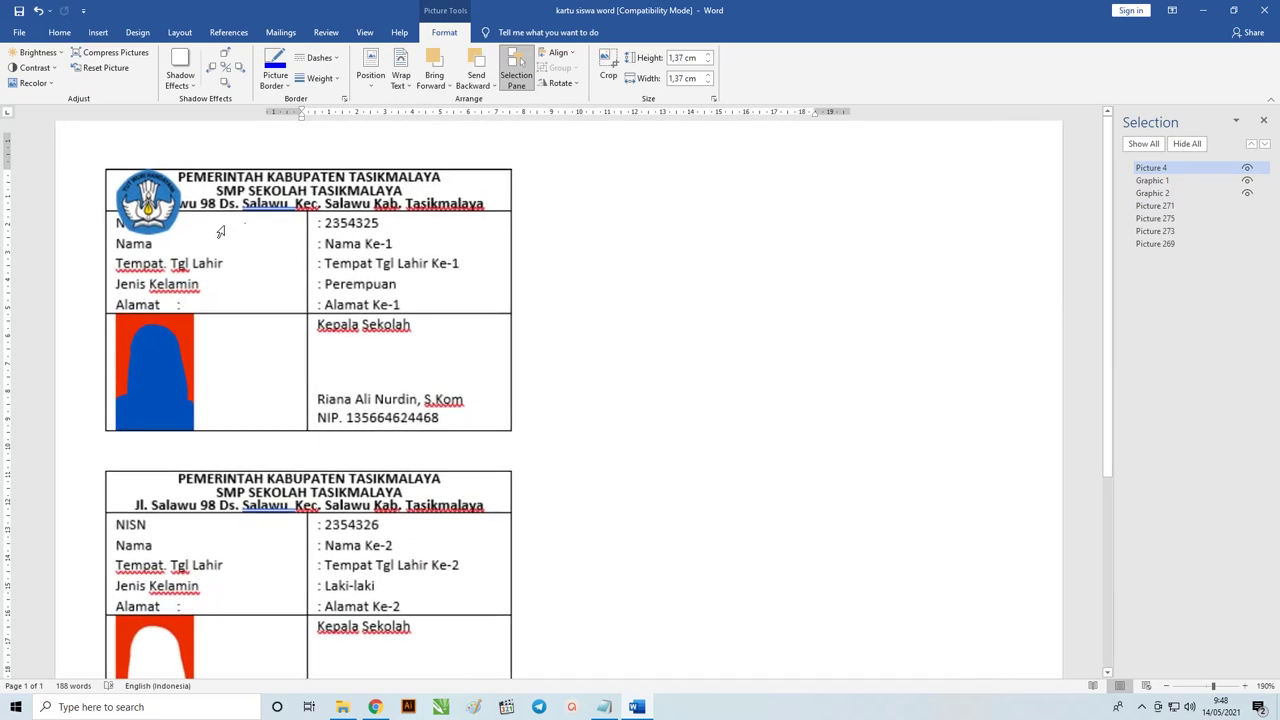
{"action": "left_click_drag", "start_coordinate": [183, 234], "coordinate": [141, 203]}
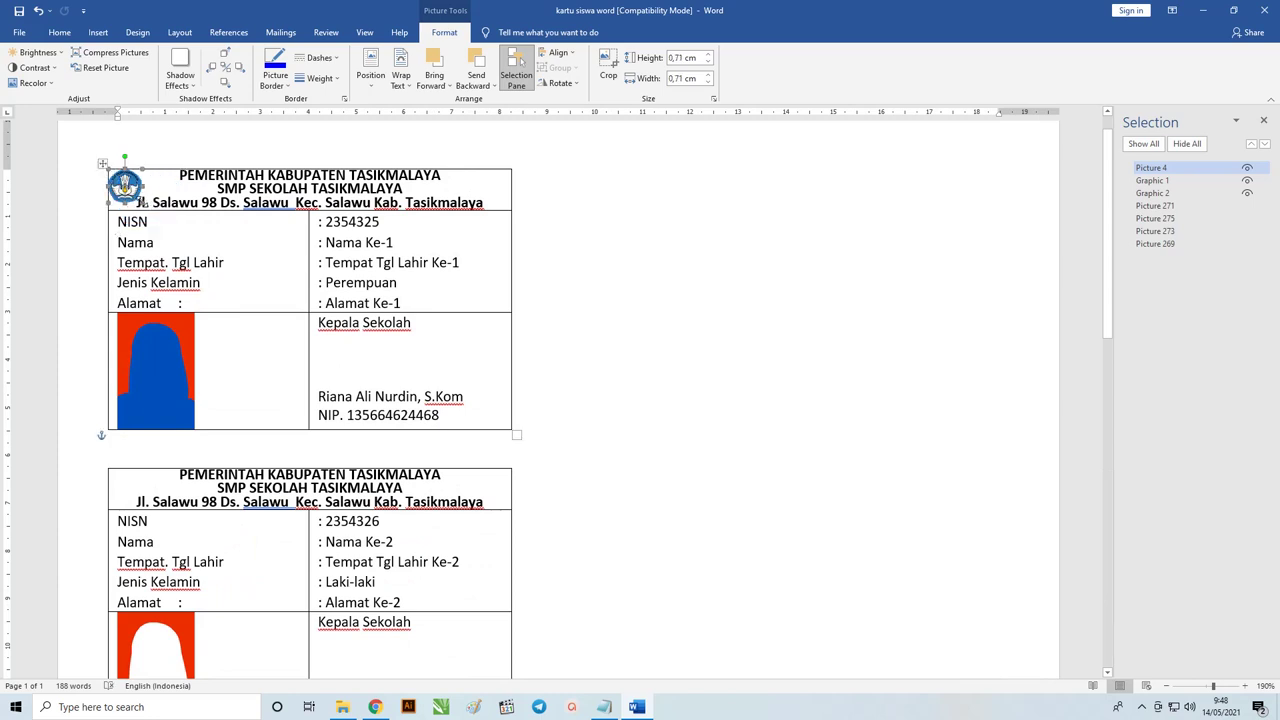
Remove bold from the first card's header title lines.
{"action": "left_click", "coordinate": [343, 205]}
{"action": "triple_click", "coordinate": [343, 205]}
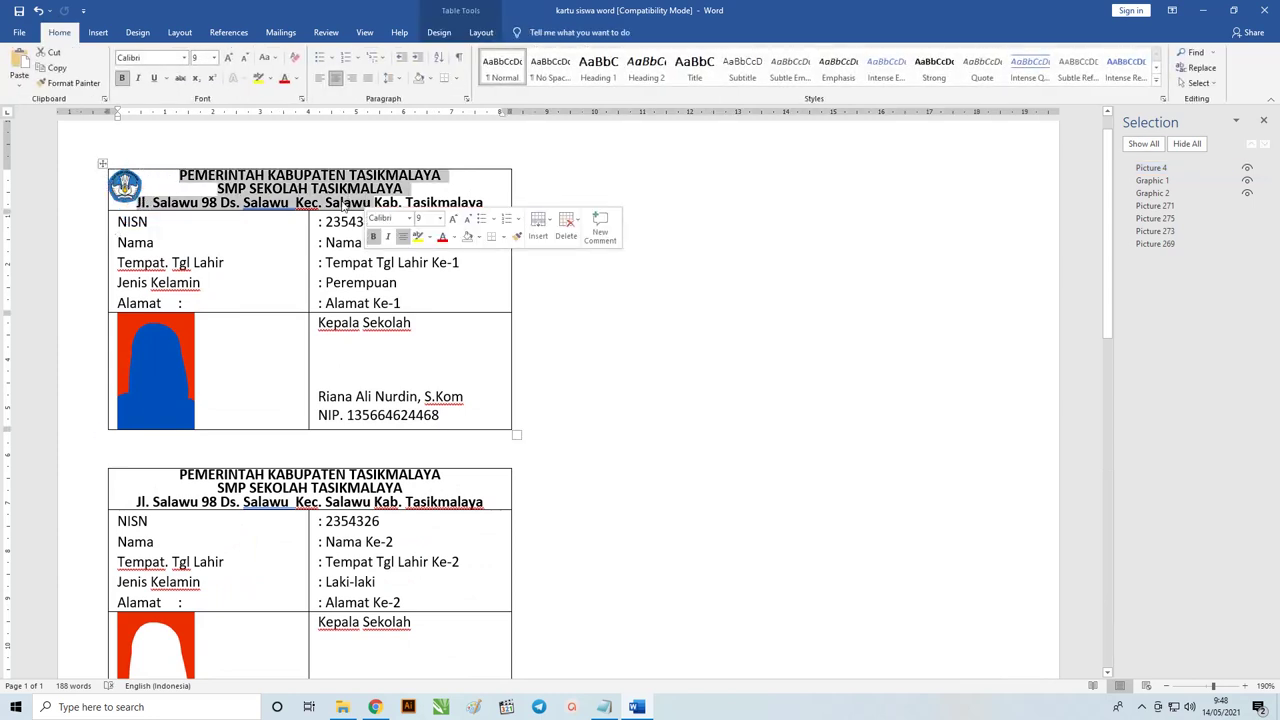
{"action": "scroll", "coordinate": [509, 205], "scroll_direction": "up", "scroll_amount": 2}
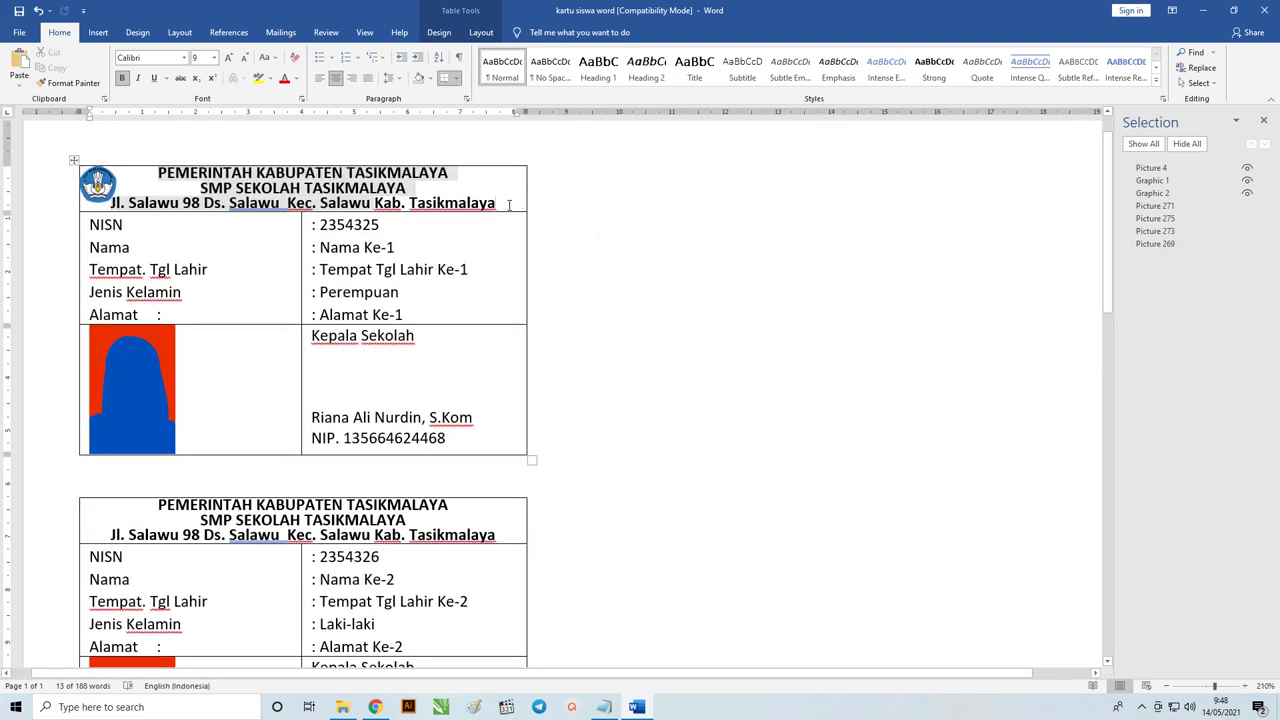
{"action": "left_click_drag", "start_coordinate": [509, 205], "coordinate": [97, 178]}
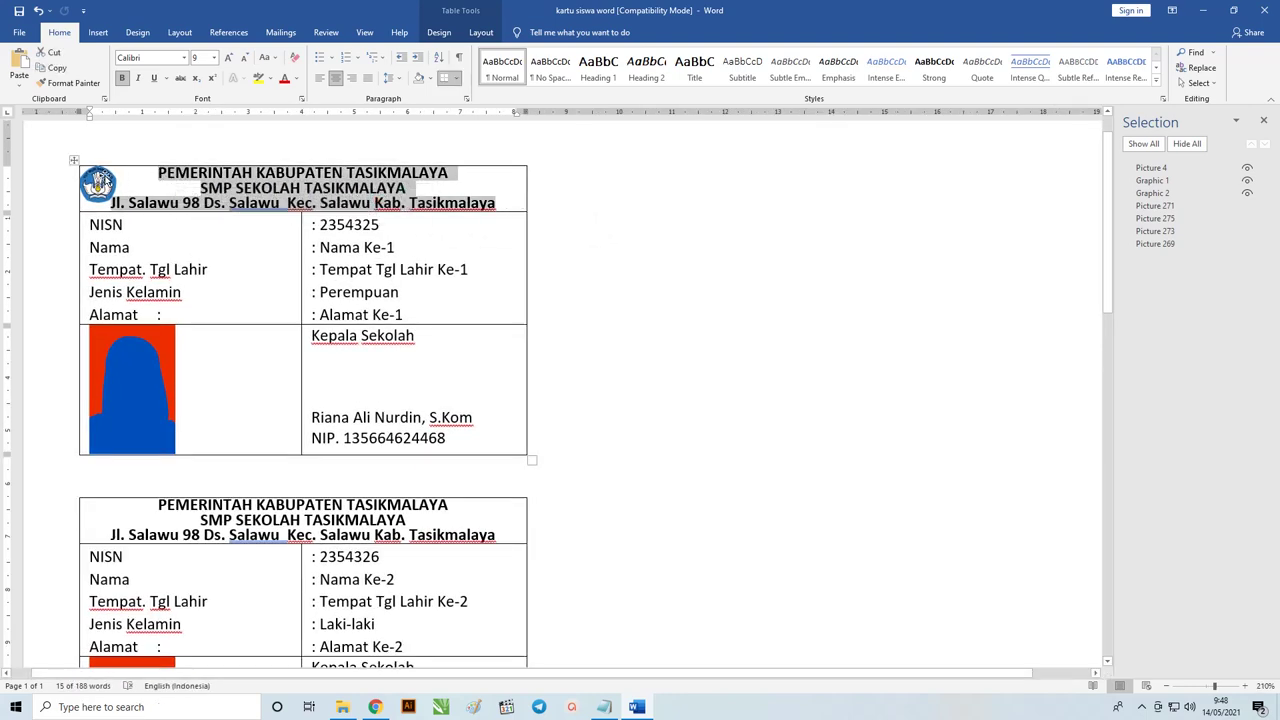
{"action": "left_click", "coordinate": [97, 178]}
{"action": "left_click", "coordinate": [118, 205]}
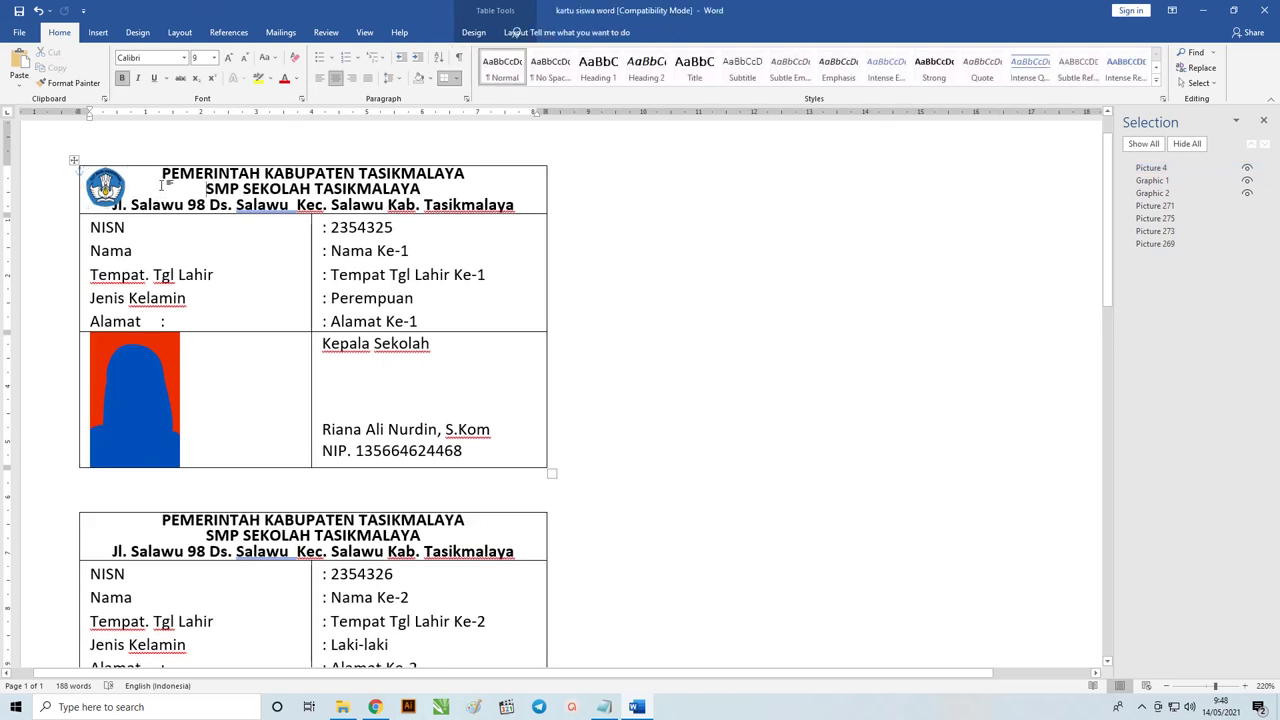
{"action": "left_click_drag", "start_coordinate": [118, 205], "coordinate": [510, 205]}
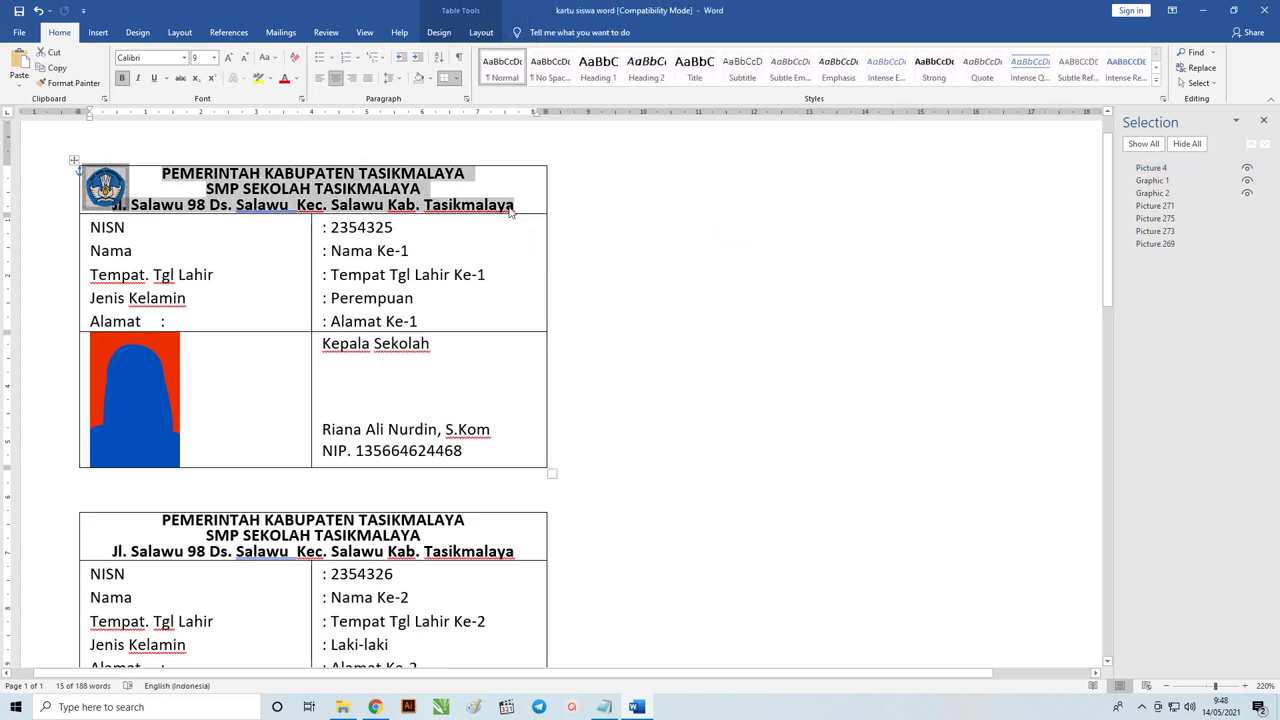
{"action": "key", "text": "ctrl+b"}
{"action": "left_click", "coordinate": [482, 195]}
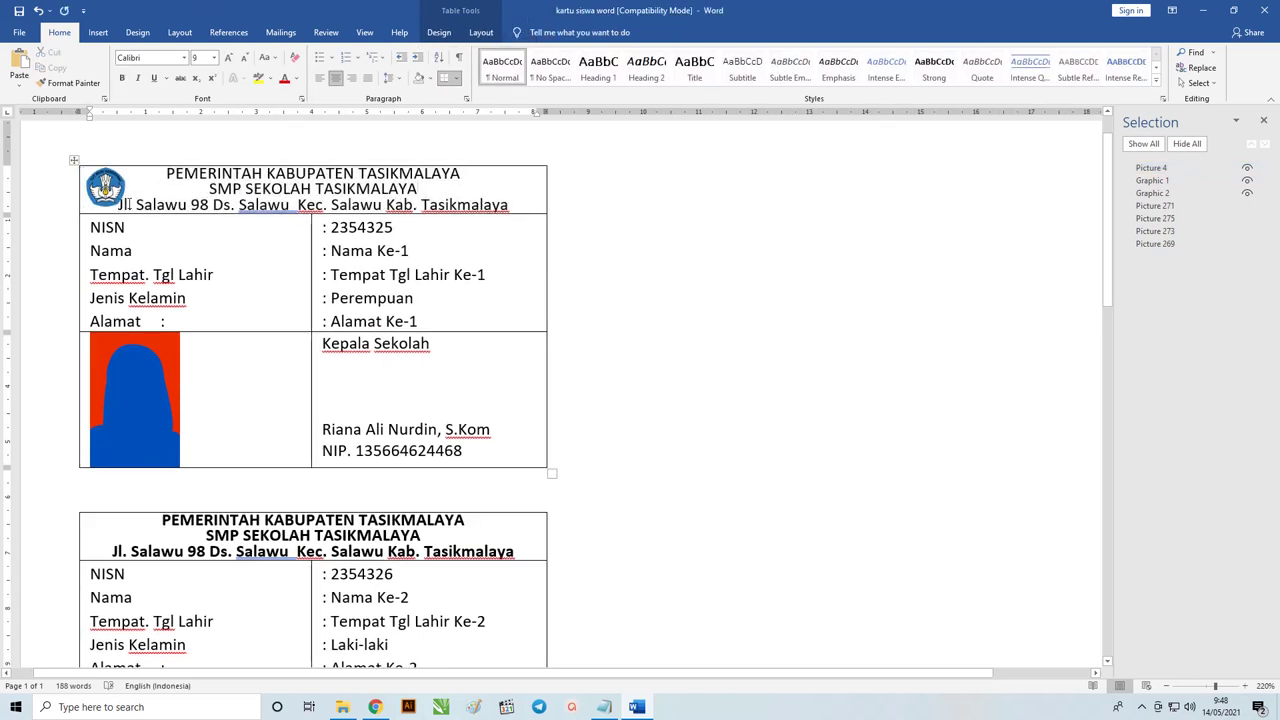
{"action": "left_click", "coordinate": [105, 187]}
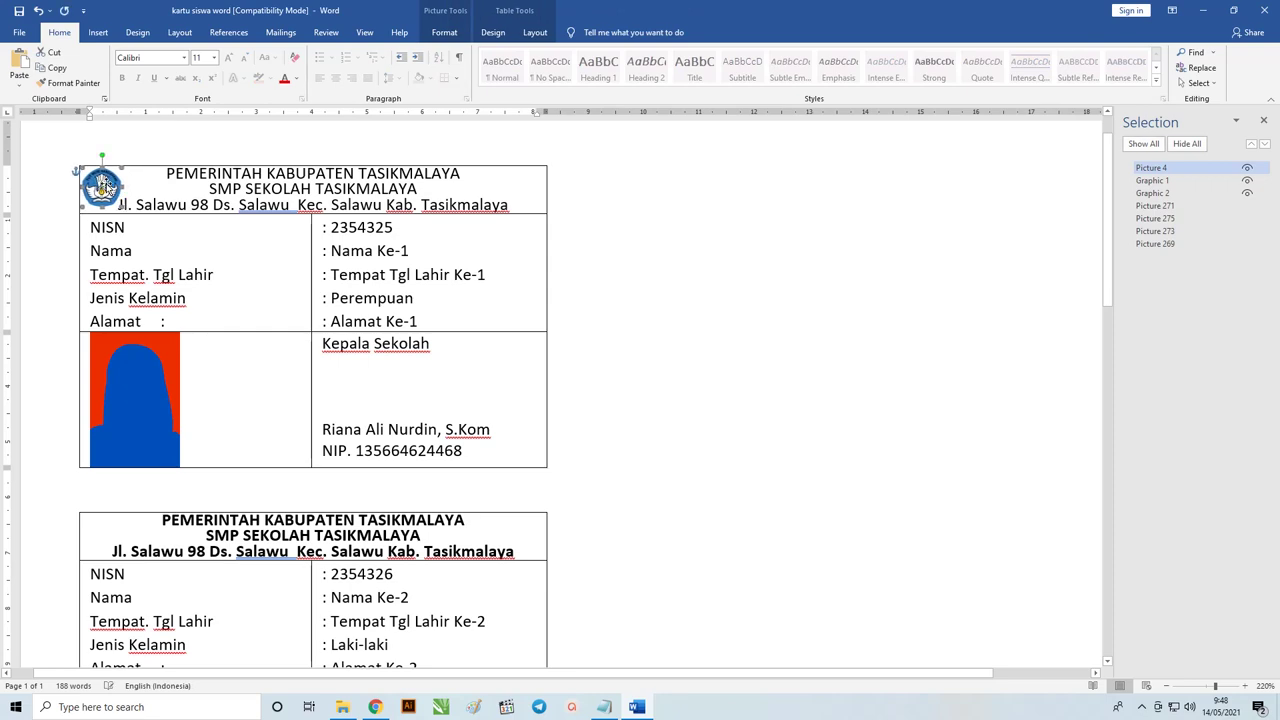
Copy the logo into the headers of the second, third and fourth cards.
{"action": "scroll", "coordinate": [101, 187], "scroll_direction": "down", "scroll_amount": 2}
{"action": "scroll", "coordinate": [123, 178], "scroll_direction": "down", "scroll_amount": 2}
{"action": "scroll", "coordinate": [151, 178], "scroll_direction": "down", "scroll_amount": 2}
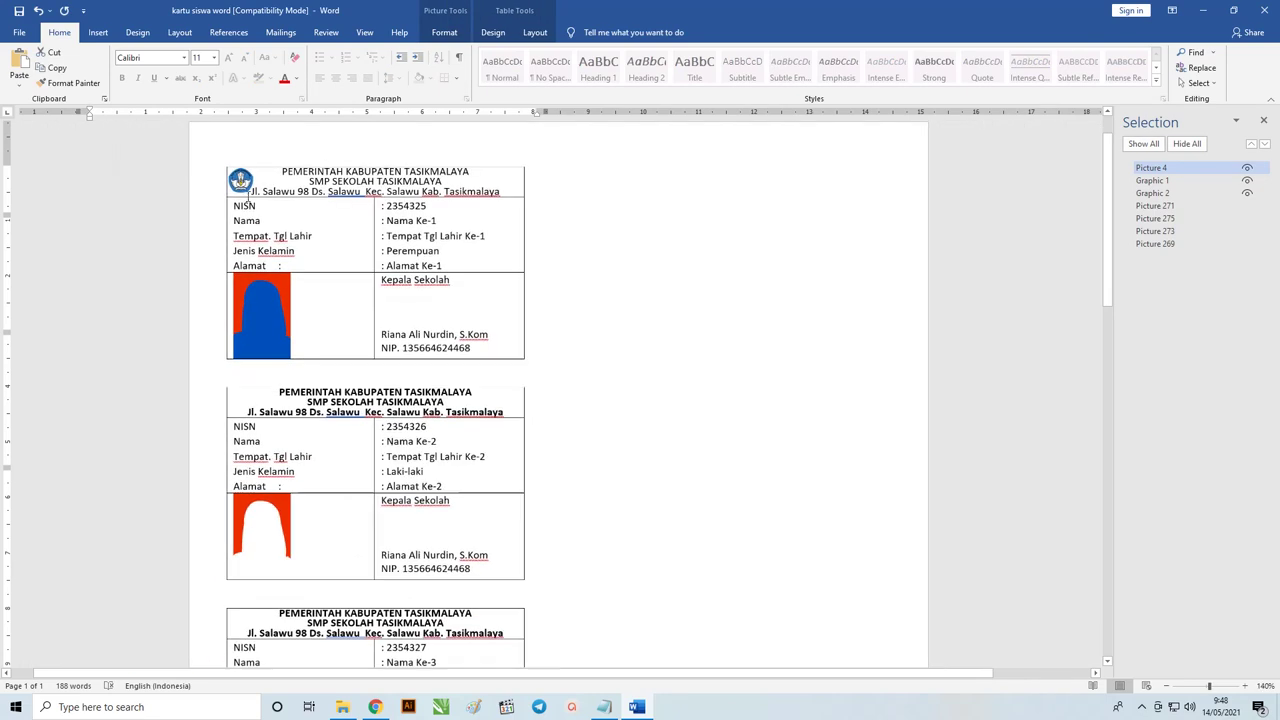
{"action": "scroll", "coordinate": [240, 180], "scroll_direction": "down", "scroll_amount": 2}
{"action": "left_click_drag", "start_coordinate": [240, 180], "coordinate": [243, 403]}
{"action": "scroll", "coordinate": [243, 300], "scroll_direction": "down", "scroll_amount": 5}
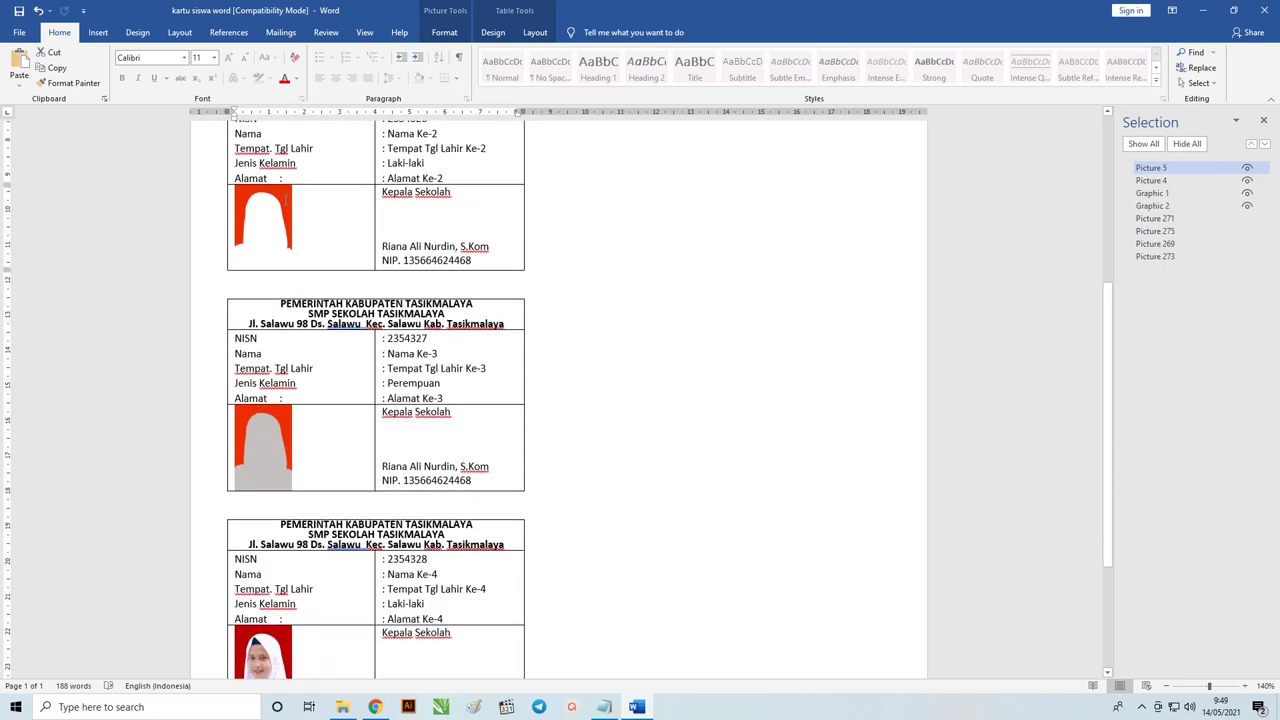
{"action": "left_click_drag", "start_coordinate": [243, 181], "coordinate": [243, 401]}
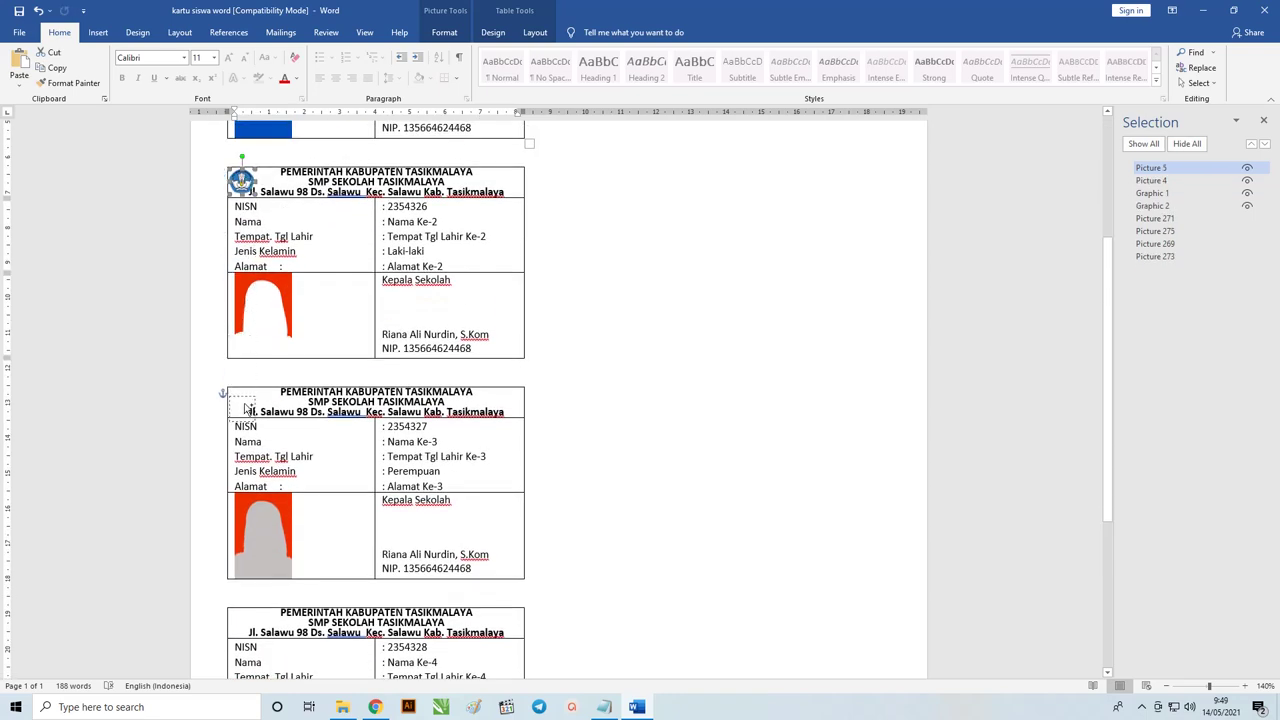
{"action": "scroll", "coordinate": [257, 373], "scroll_direction": "down", "scroll_amount": 3}
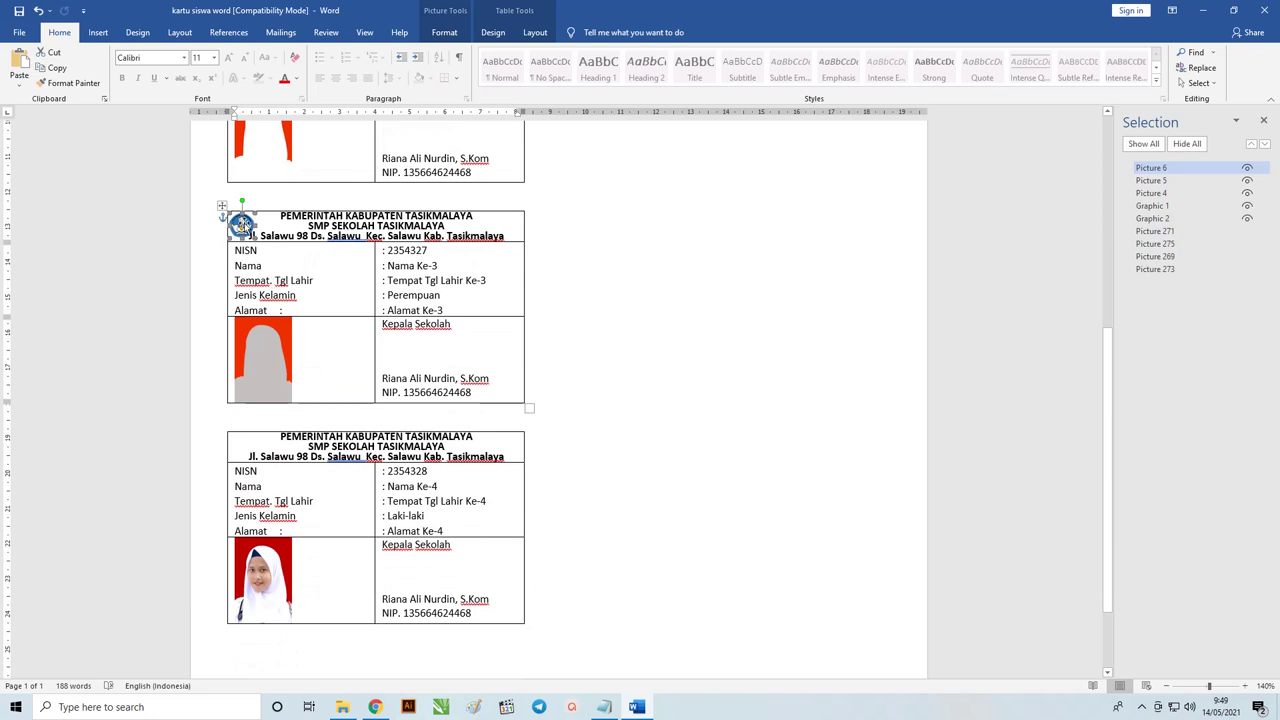
{"action": "left_click_drag", "start_coordinate": [243, 224], "coordinate": [237, 447]}
{"action": "left_click", "coordinate": [676, 337]}
Review the four stacked cards, clicking into the first card's text.
{"action": "scroll", "coordinate": [678, 337], "scroll_direction": "up", "scroll_amount": 5}
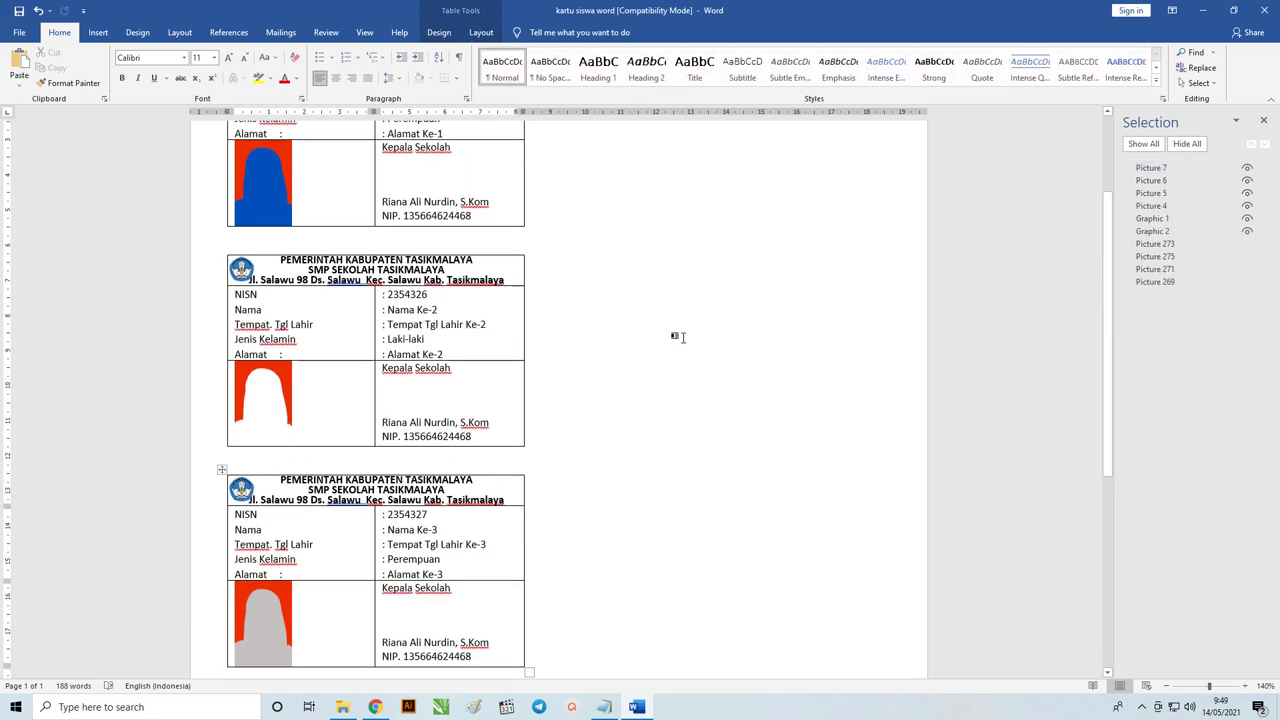
{"action": "scroll", "coordinate": [678, 337], "scroll_direction": "up", "scroll_amount": 3}
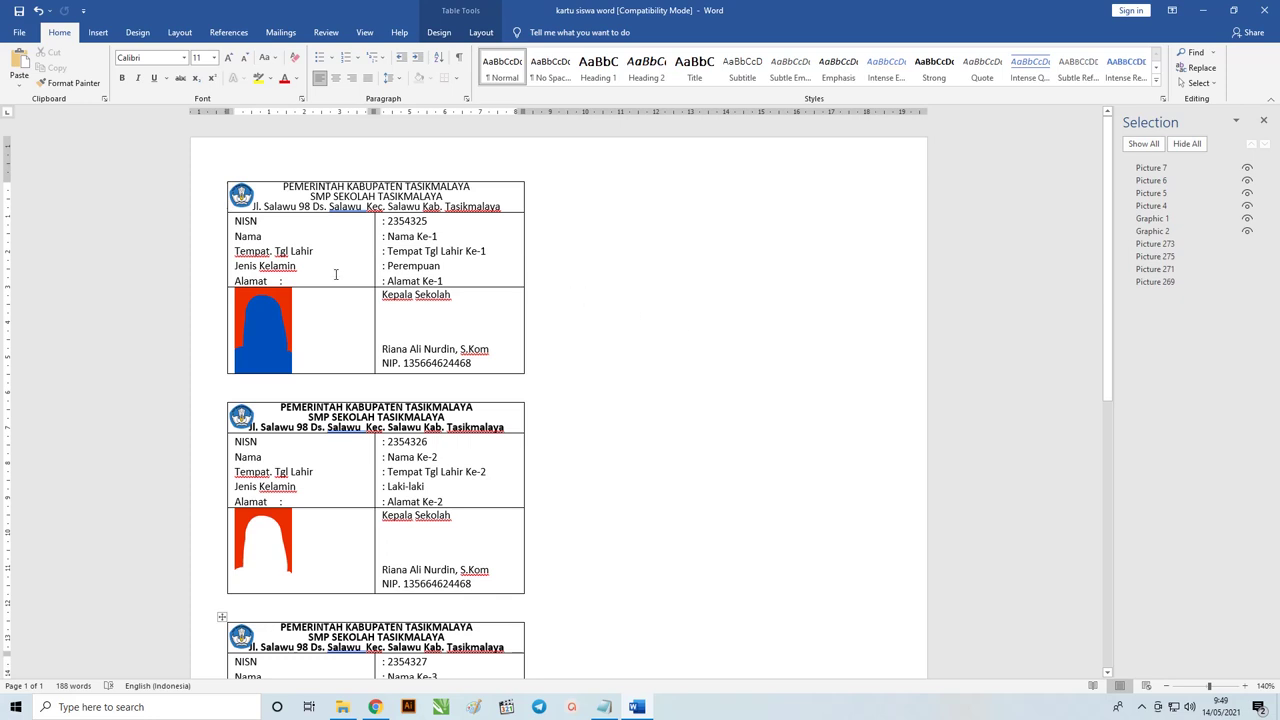
{"action": "left_click", "coordinate": [428, 322]}
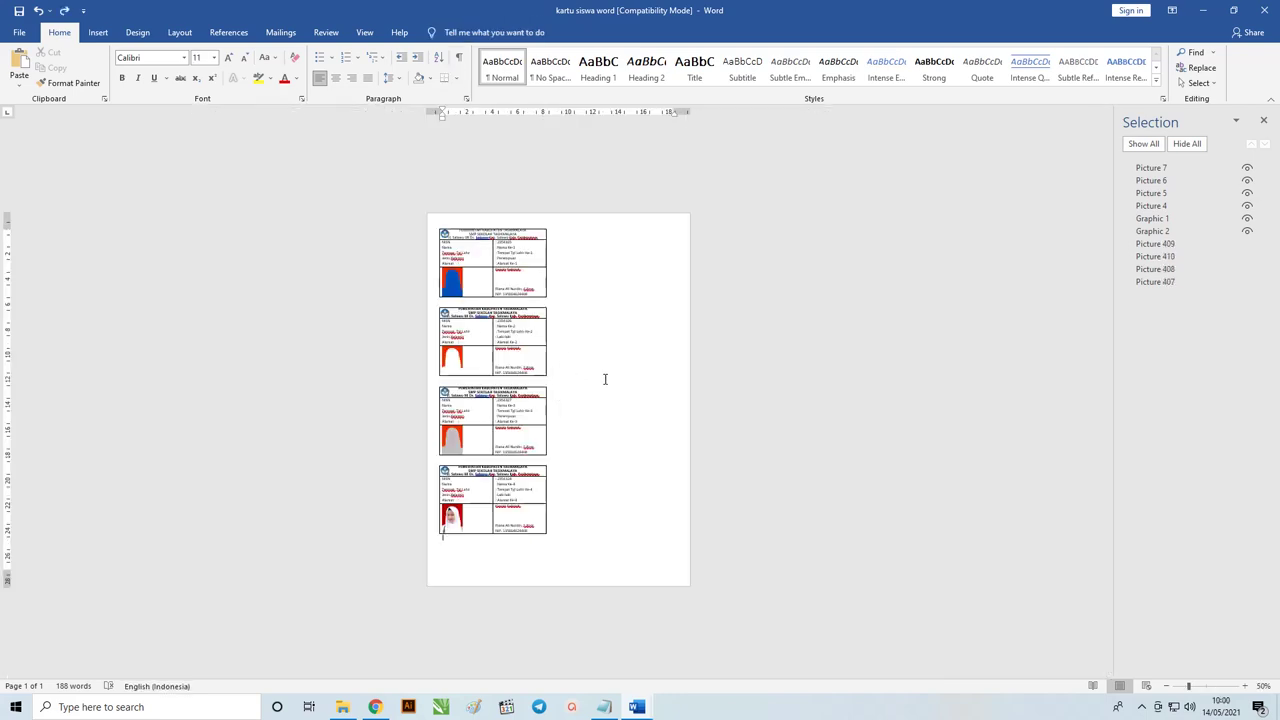
{"action": "scroll", "coordinate": [562, 379], "scroll_direction": "up", "scroll_amount": 5}
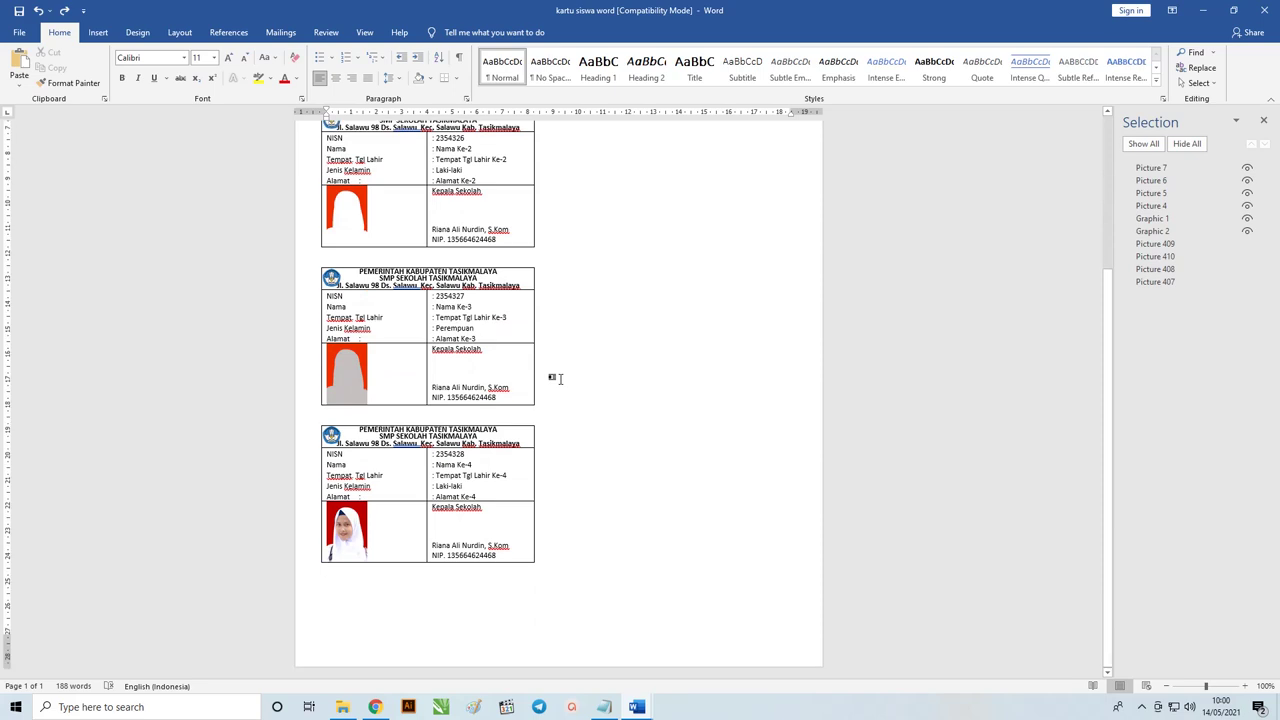
{"action": "scroll", "coordinate": [654, 434], "scroll_direction": "down", "scroll_amount": 3}
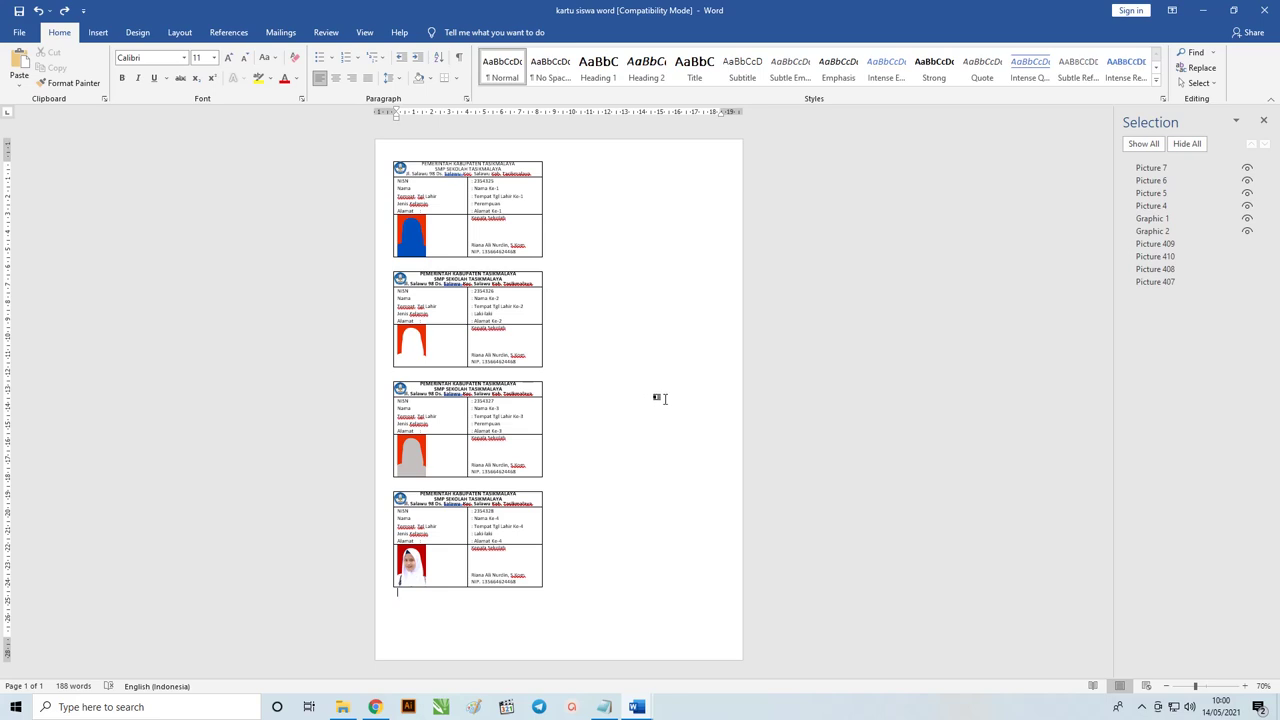
Bring the blue wave graphic onto page 2 and line it up over the first card.
{"action": "key", "text": "Return"}
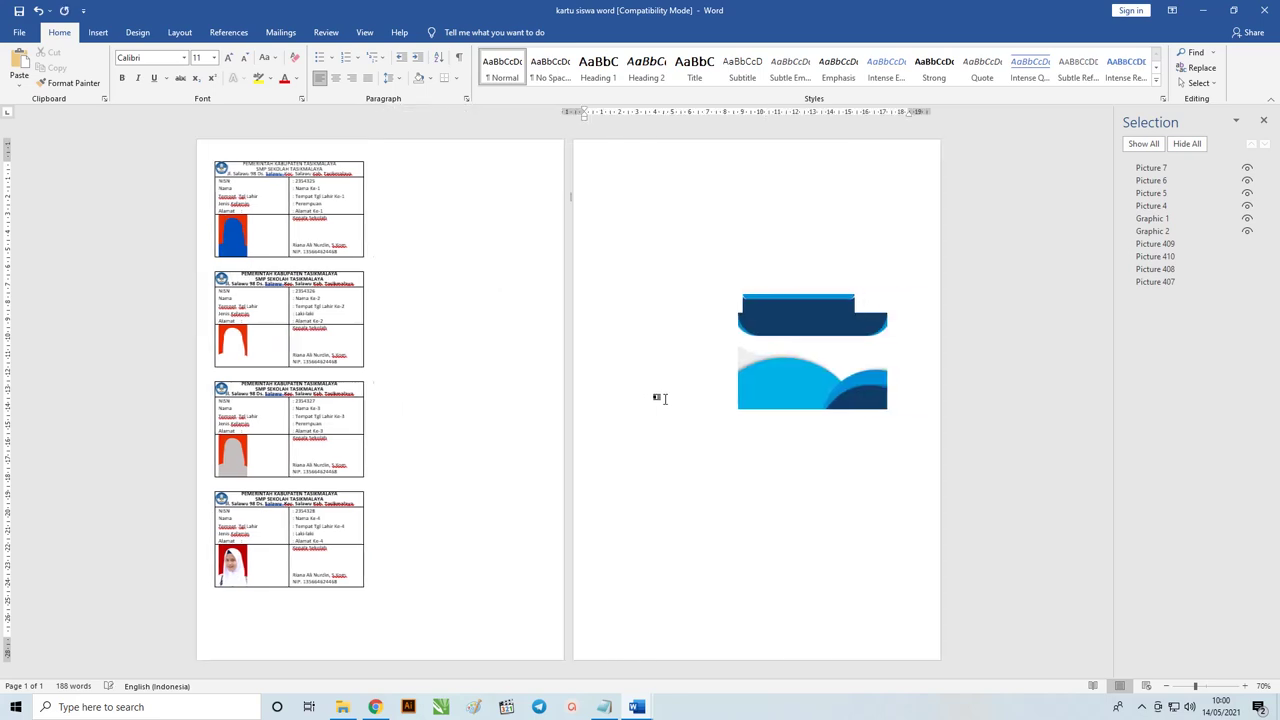
{"action": "left_click", "coordinate": [836, 378]}
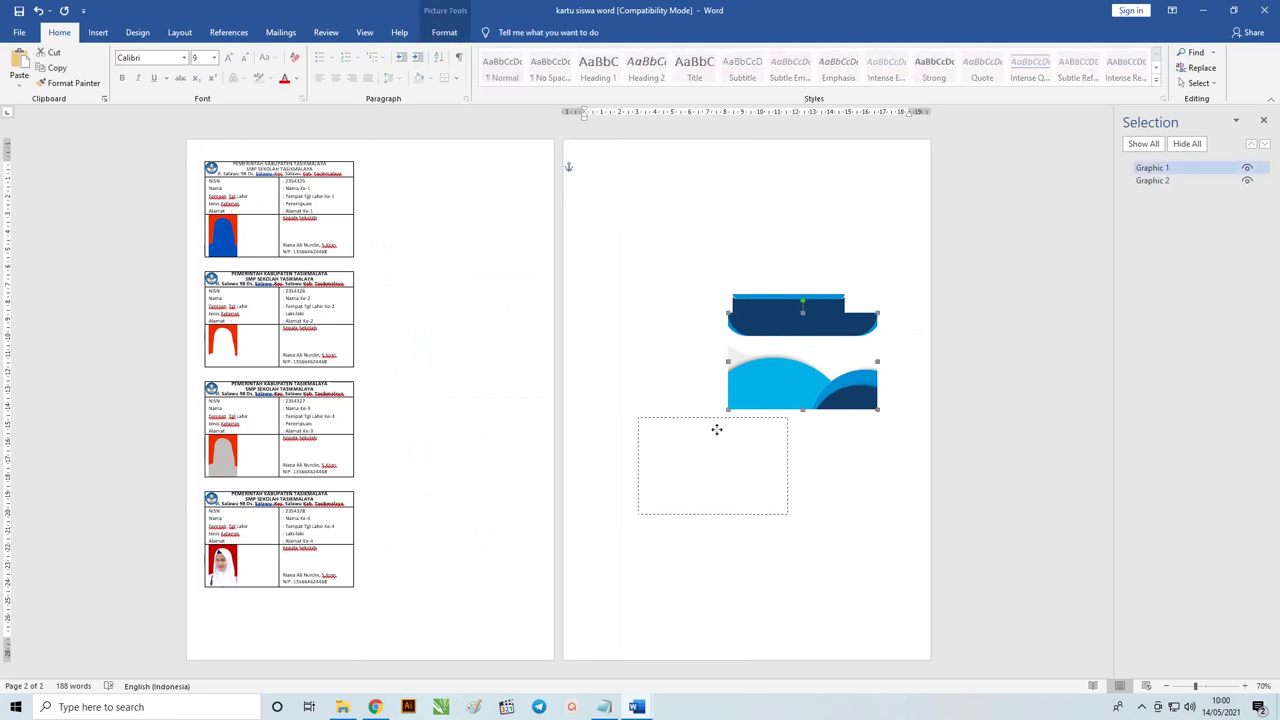
{"action": "mouse_move", "coordinate": [836, 378]}
{"action": "left_mouse_down"}
{"action": "mouse_move", "coordinate": [716, 462]}
{"action": "mouse_move", "coordinate": [476, 310]}
{"action": "left_mouse_up"}
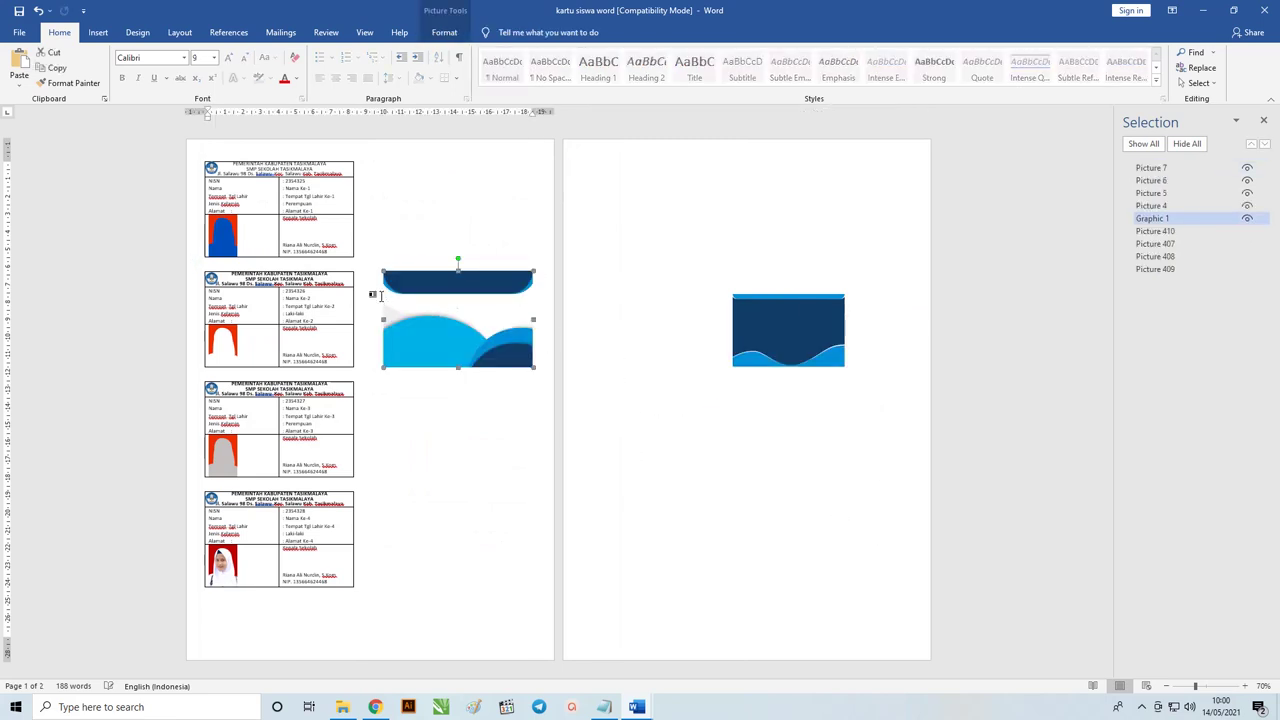
{"action": "scroll", "coordinate": [380, 296], "scroll_direction": "up", "scroll_amount": 3, "text": "ctrl"}
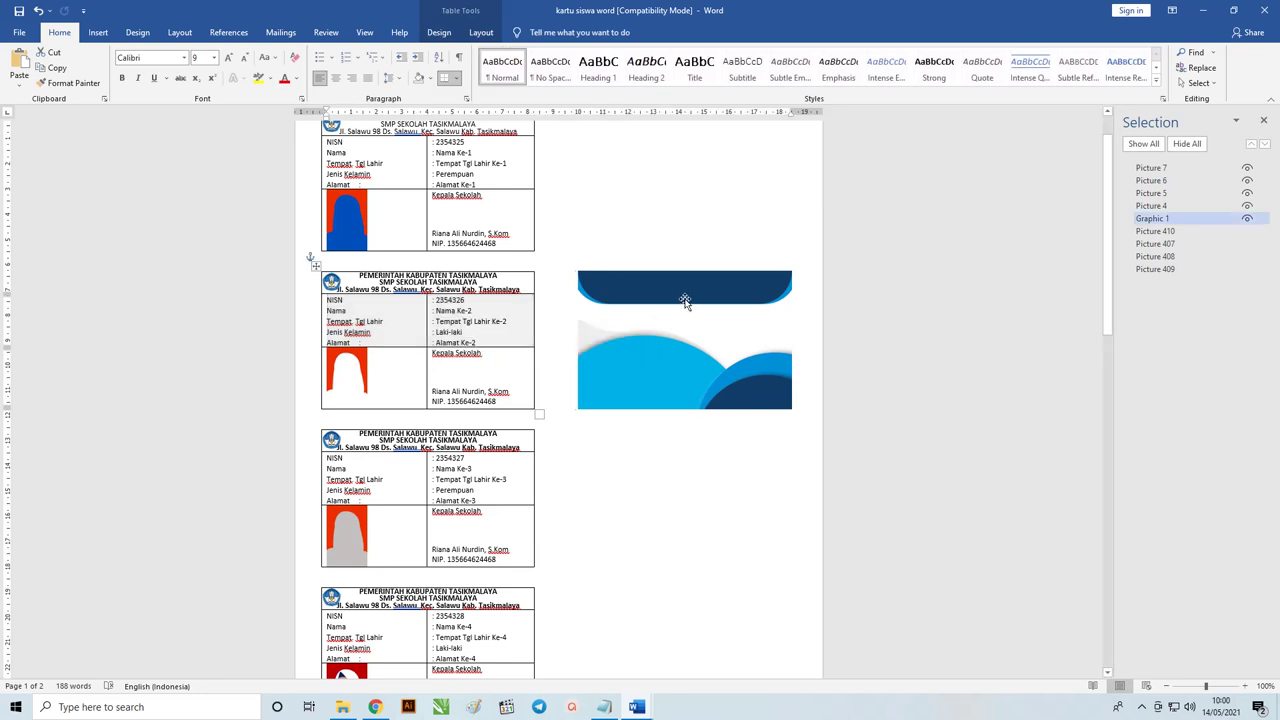
{"action": "left_click_drag", "start_coordinate": [685, 302], "coordinate": [485, 180]}
{"action": "scroll", "coordinate": [420, 191], "scroll_direction": "up", "scroll_amount": 1}
{"action": "left_click_drag", "start_coordinate": [437, 237], "coordinate": [431, 237]}
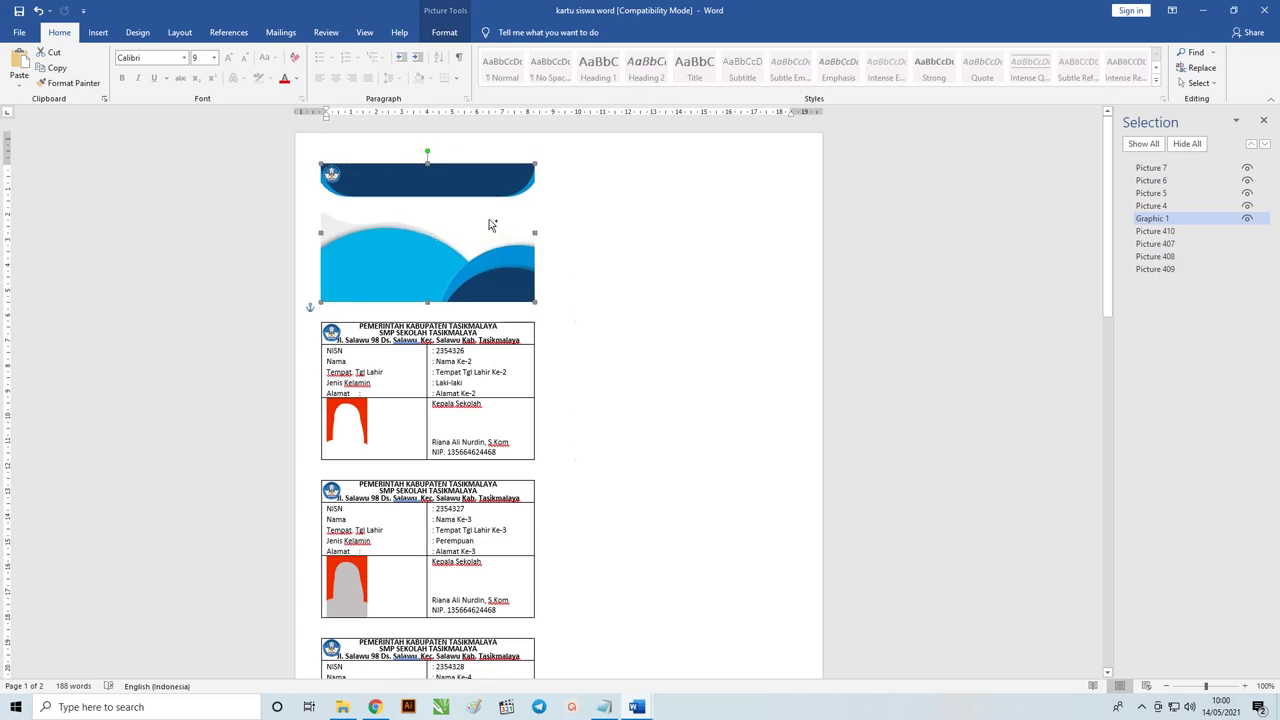
{"action": "left_click_drag", "start_coordinate": [491, 225], "coordinate": [500, 370]}
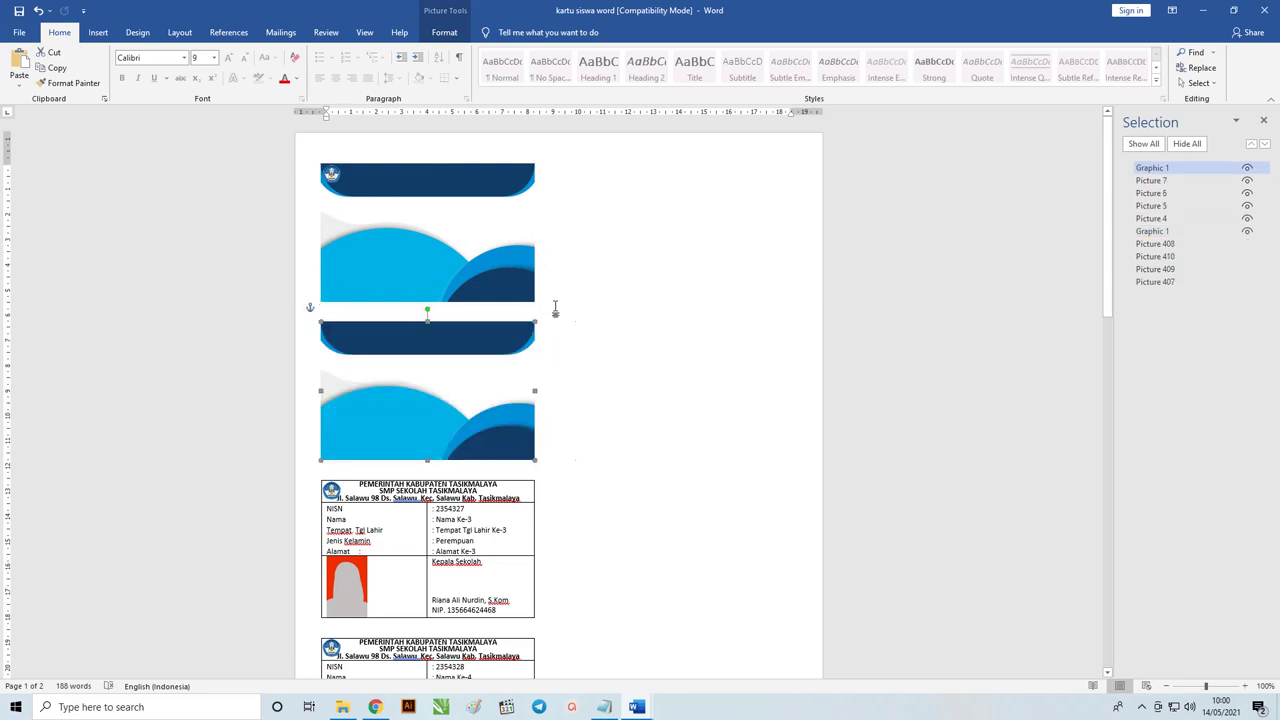
Paste wave graphic copies over the other cards and select all the copies.
{"action": "scroll", "coordinate": [555, 310], "scroll_direction": "down", "scroll_amount": 2}
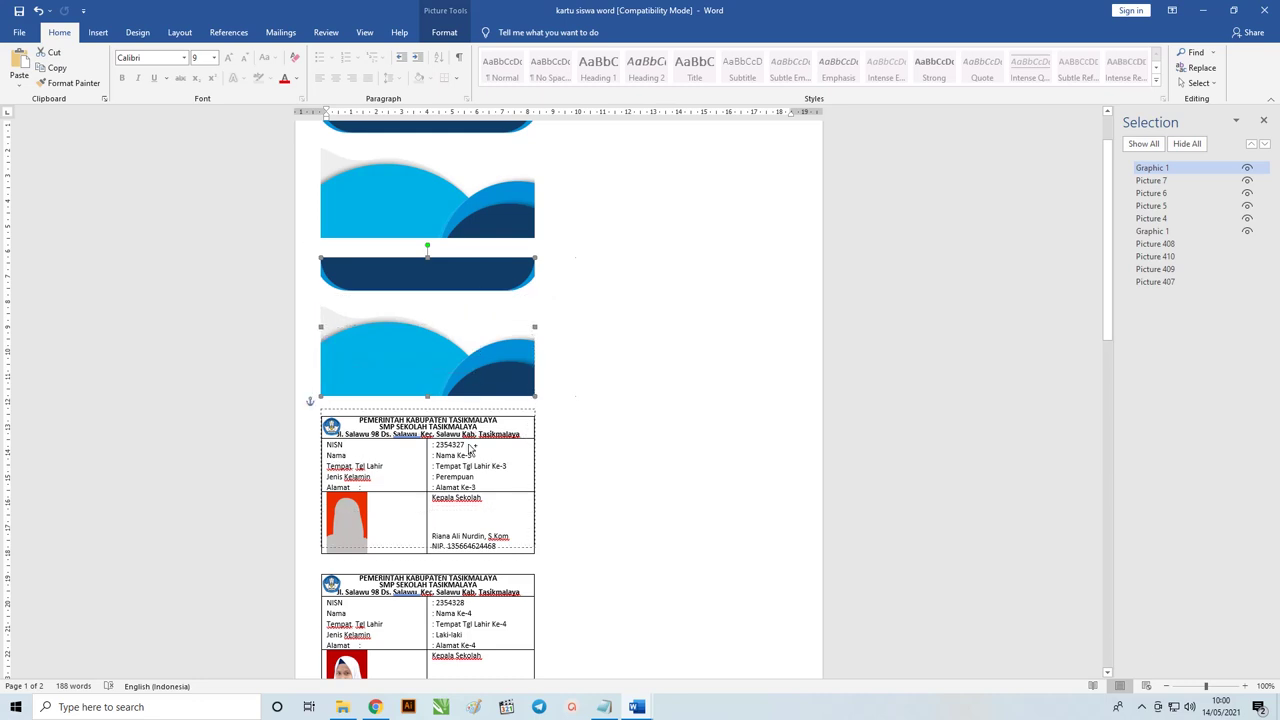
{"action": "left_click", "coordinate": [476, 458]}
{"action": "key", "text": "ctrl+v"}
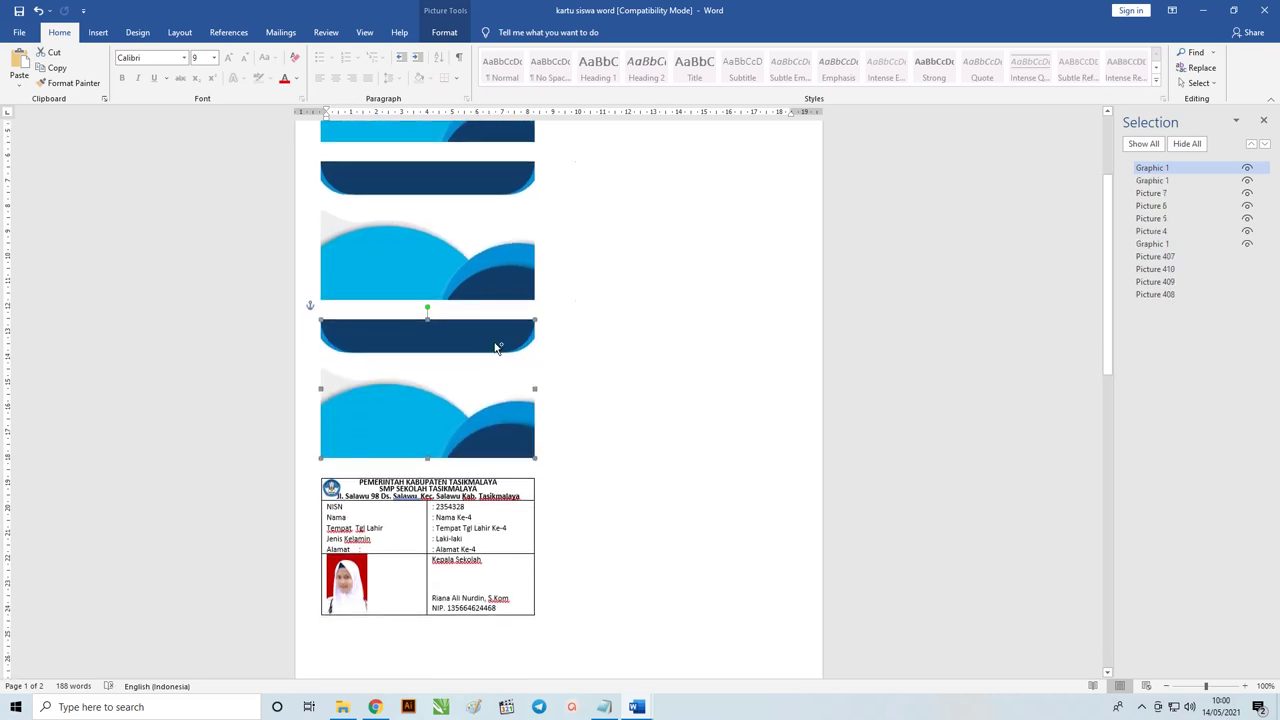
{"action": "left_click", "coordinate": [483, 505]}
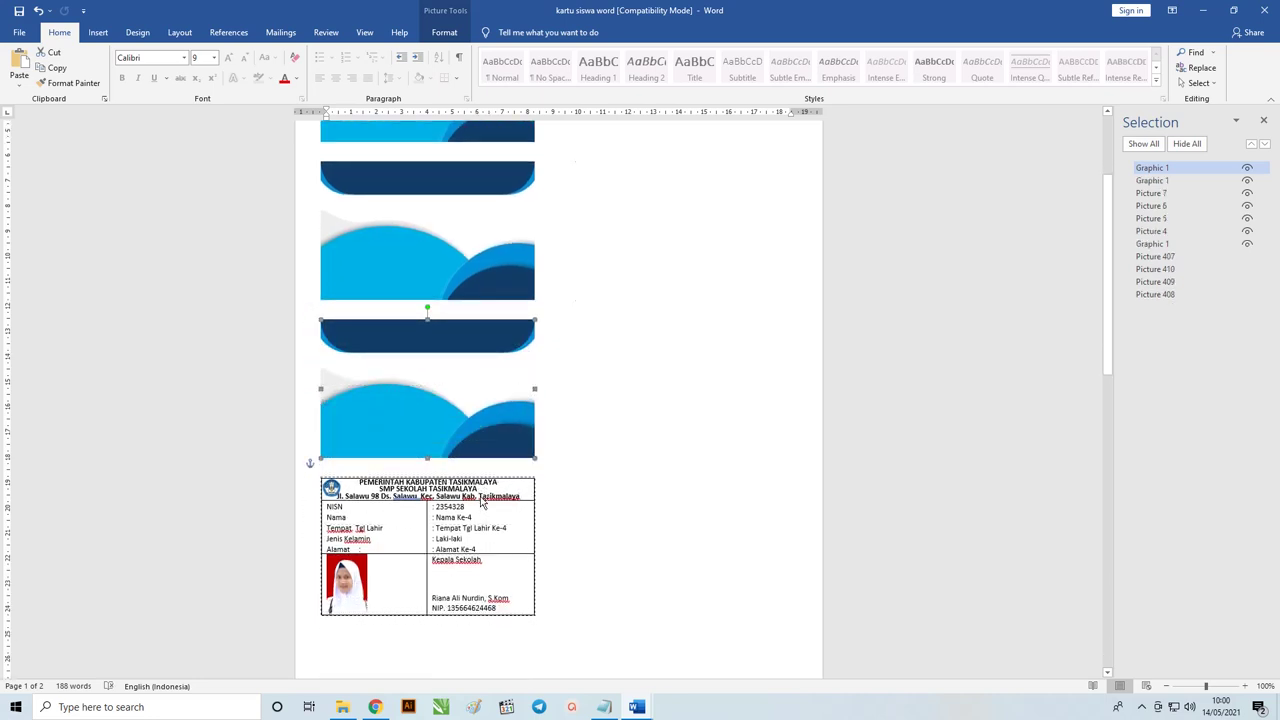
{"action": "key", "text": "ctrl+v"}
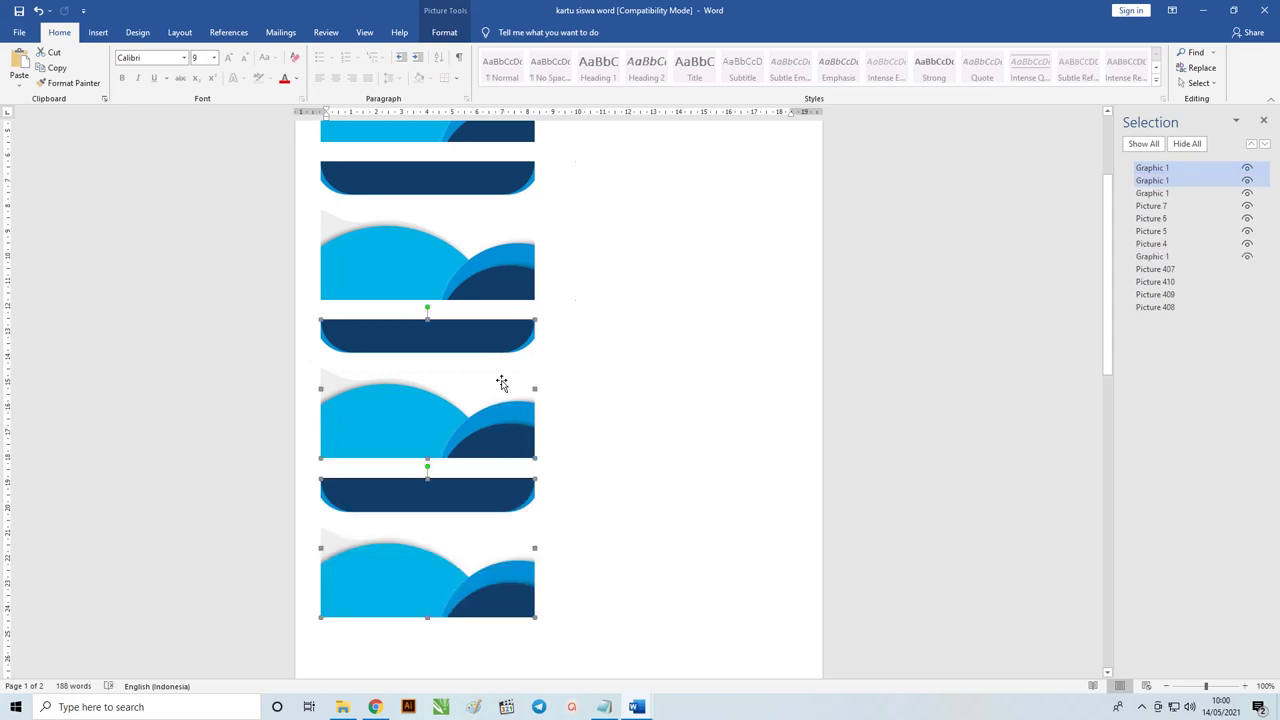
{"action": "left_click", "coordinate": [513, 262], "text": "shift"}
{"action": "scroll", "coordinate": [513, 240], "scroll_direction": "up", "scroll_amount": 2}
{"action": "left_click", "coordinate": [507, 216], "text": "shift"}
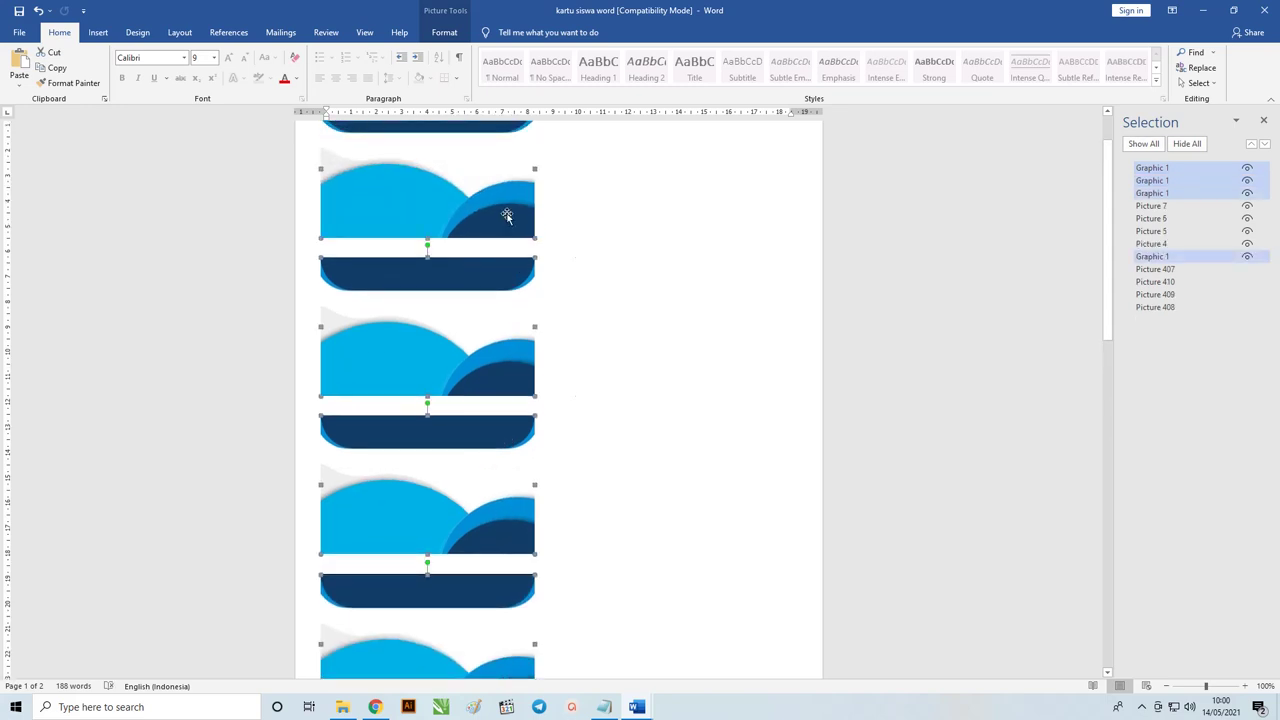
{"action": "scroll", "coordinate": [507, 216], "scroll_direction": "up", "scroll_amount": 1}
Send the selected wave graphics to the back with Order > Send to Back.
{"action": "right_click", "coordinate": [491, 229]}
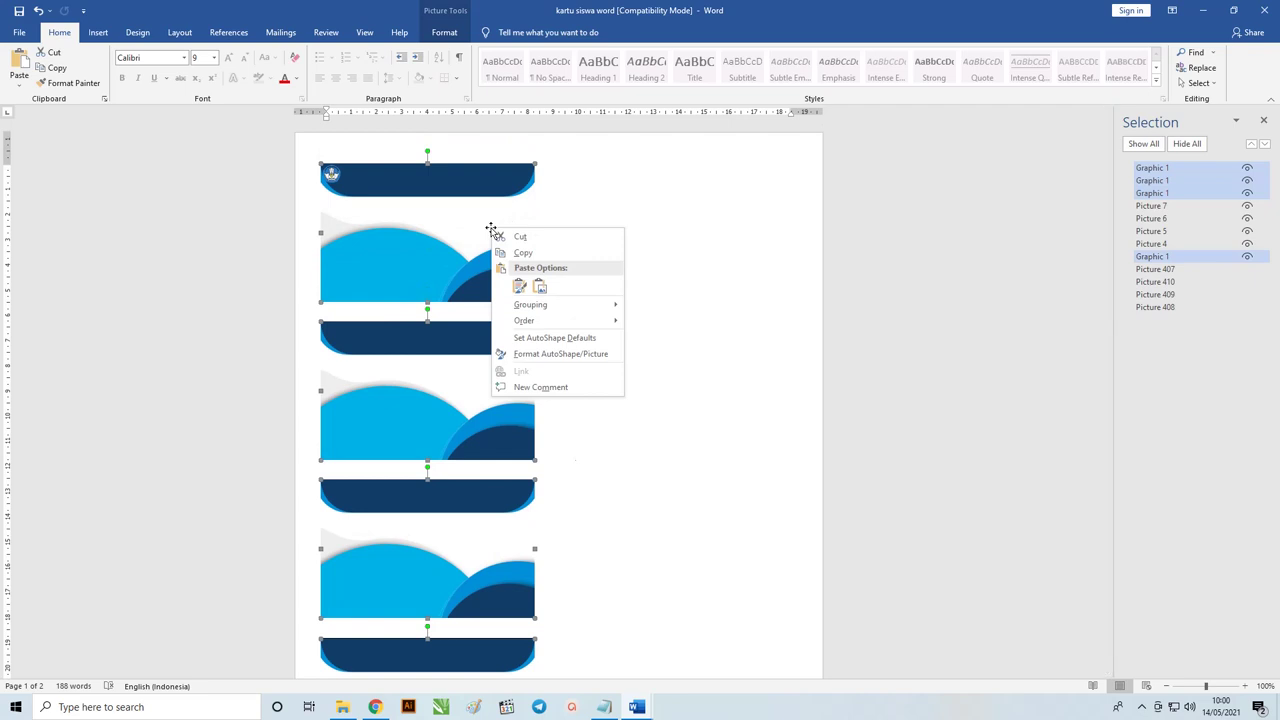
{"action": "mouse_move", "coordinate": [524, 320]}
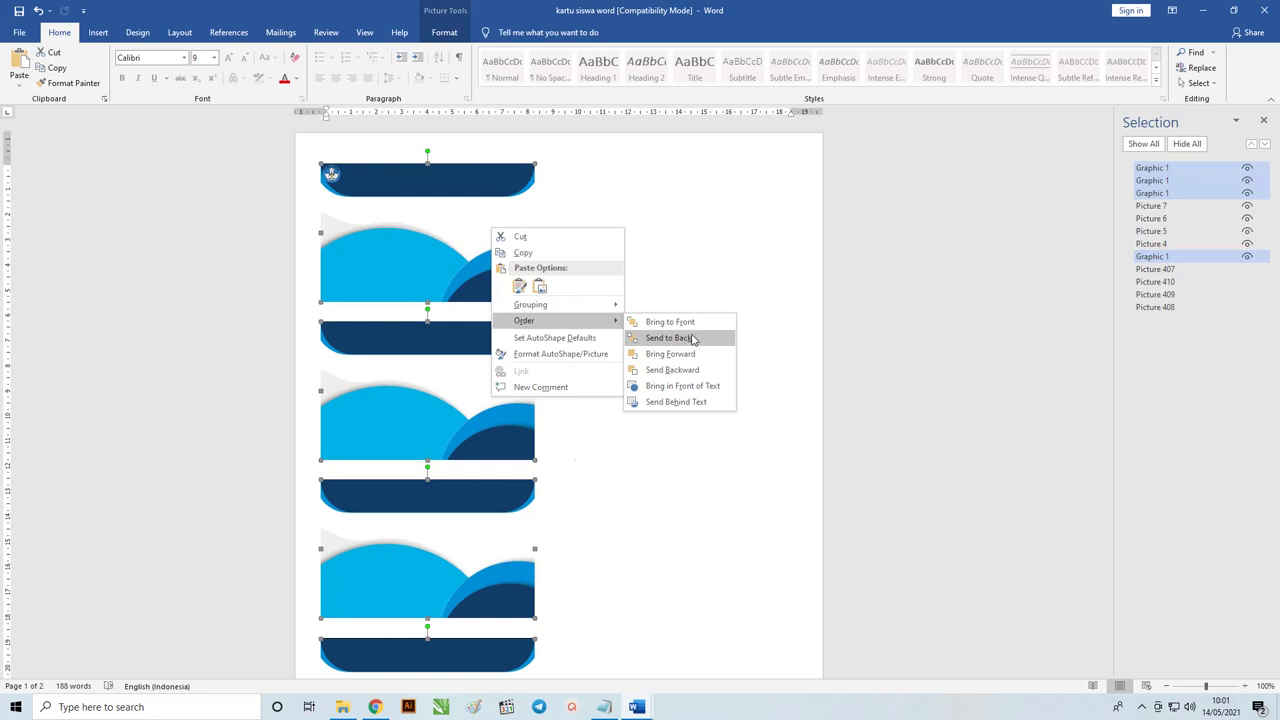
{"action": "left_click", "coordinate": [690, 341]}
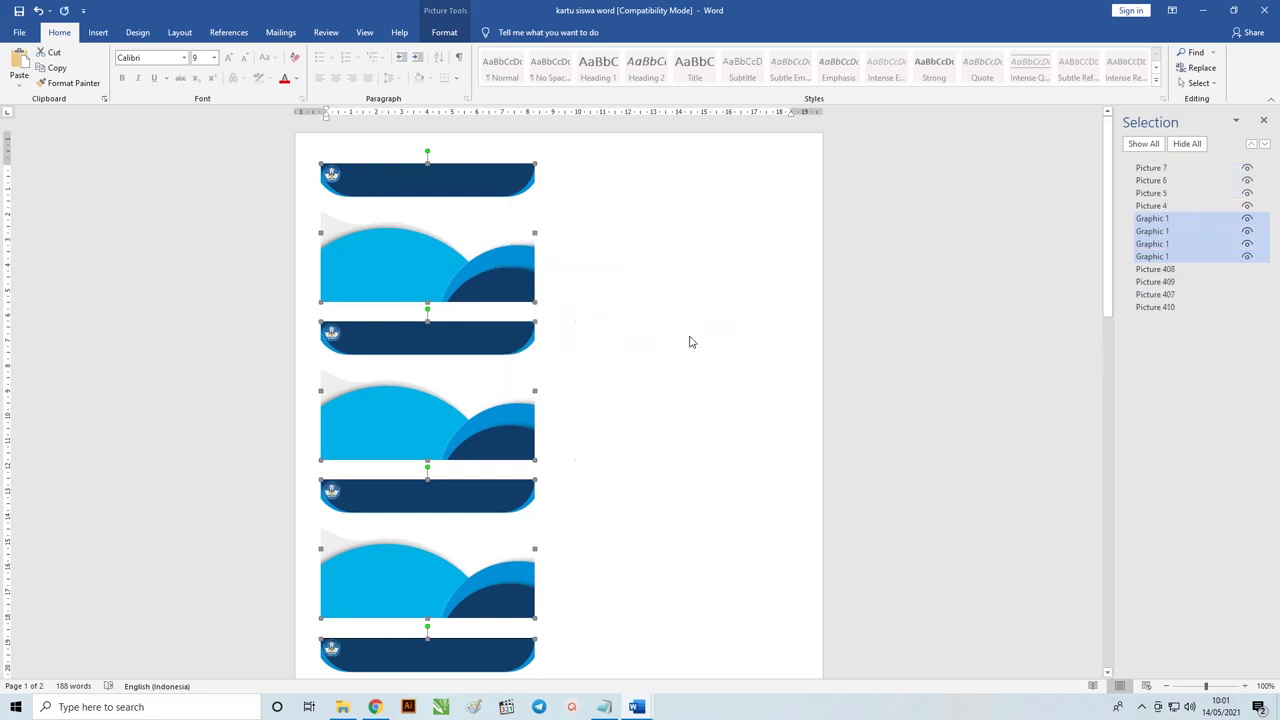
{"action": "right_click", "coordinate": [496, 230]}
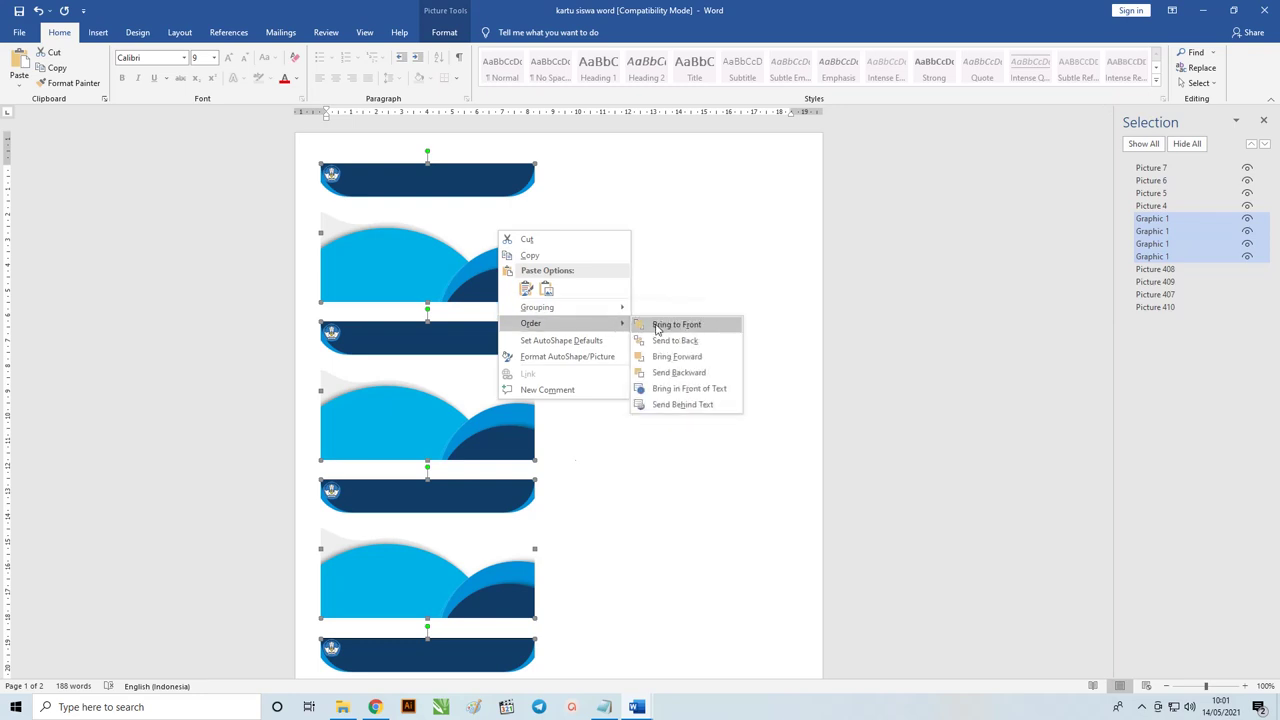
{"action": "left_click", "coordinate": [660, 348]}
{"action": "right_click", "coordinate": [489, 257]}
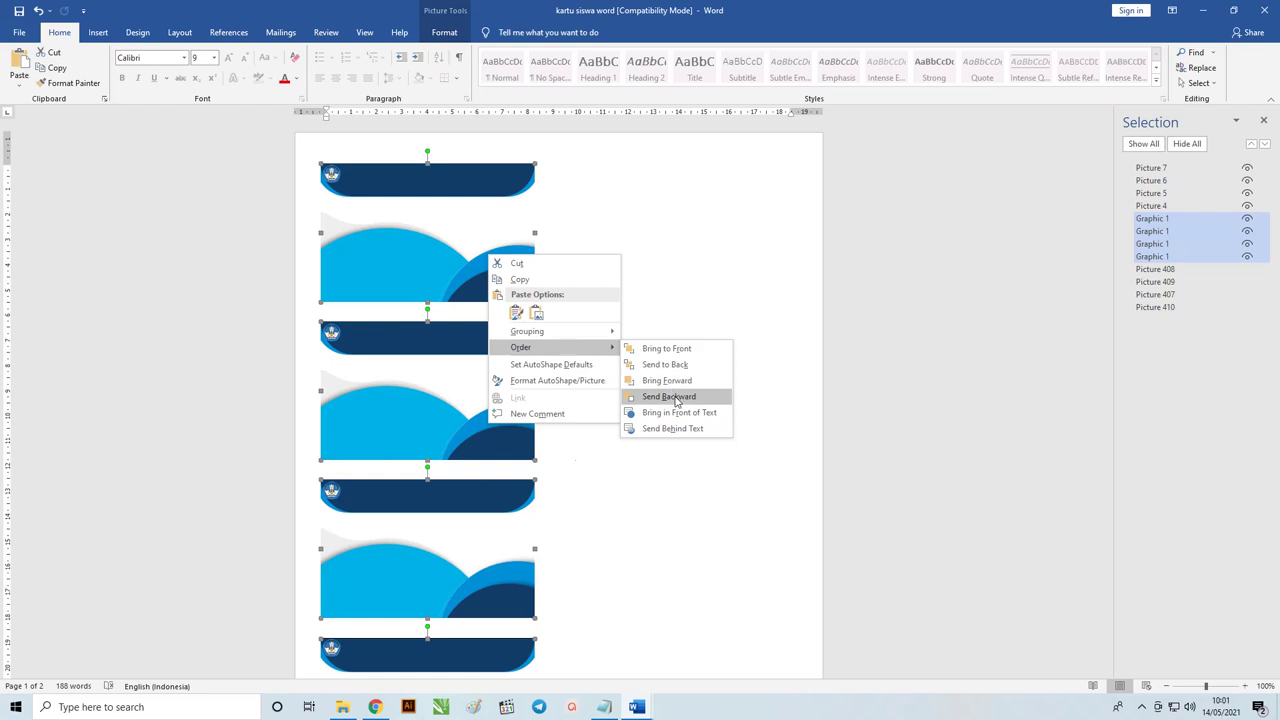
{"action": "left_click", "coordinate": [677, 397]}
Set the wave graphics' text wrapping to Behind Text.
{"action": "left_click", "coordinate": [452, 32]}
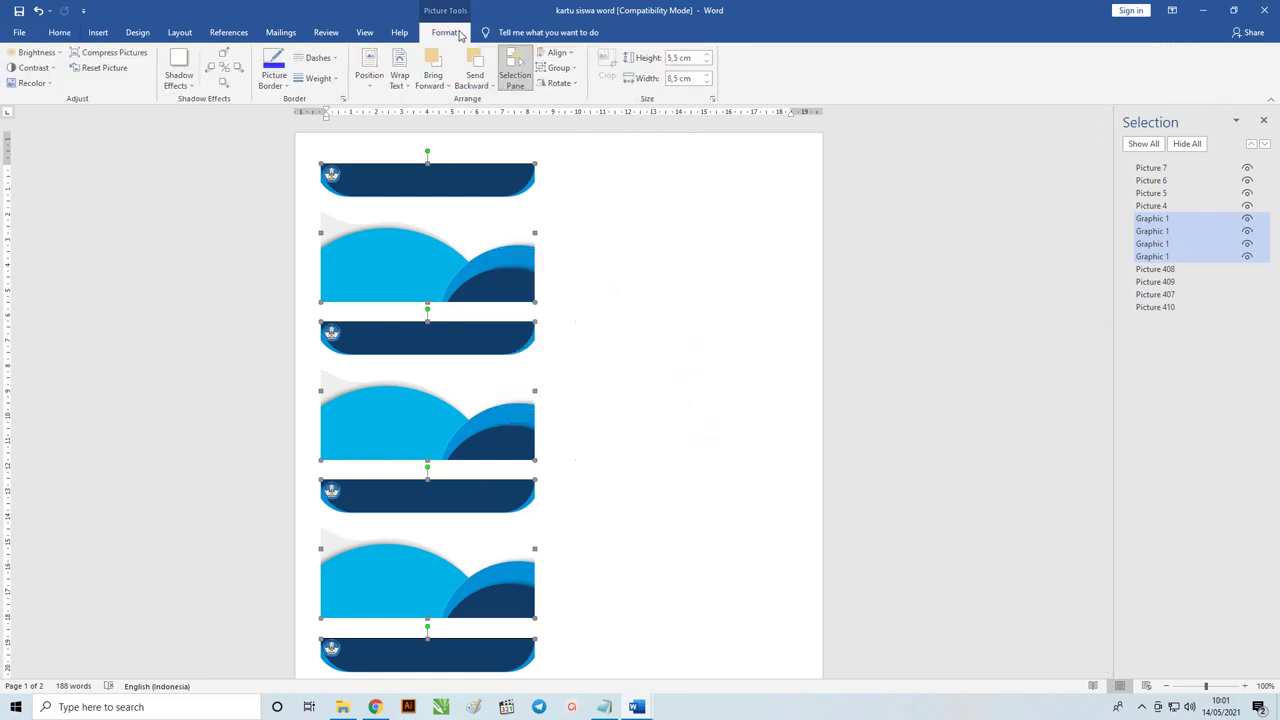
{"action": "left_click", "coordinate": [404, 85]}
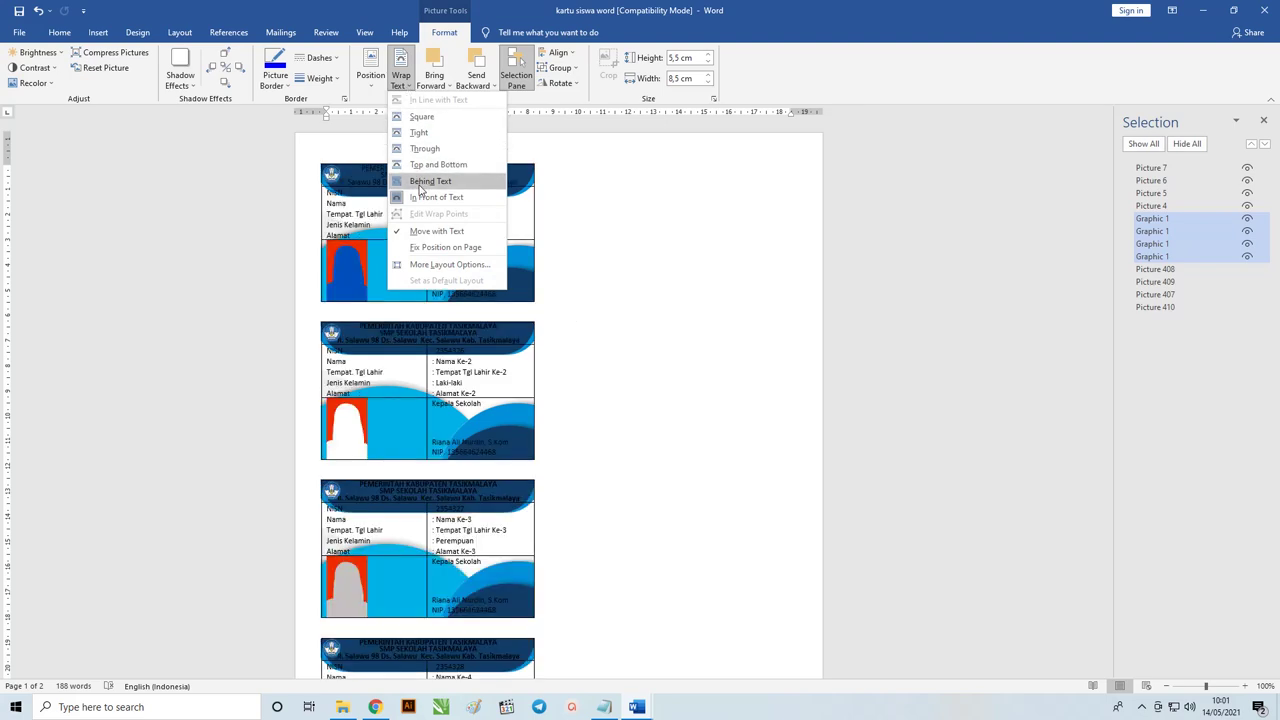
{"action": "left_click", "coordinate": [430, 181]}
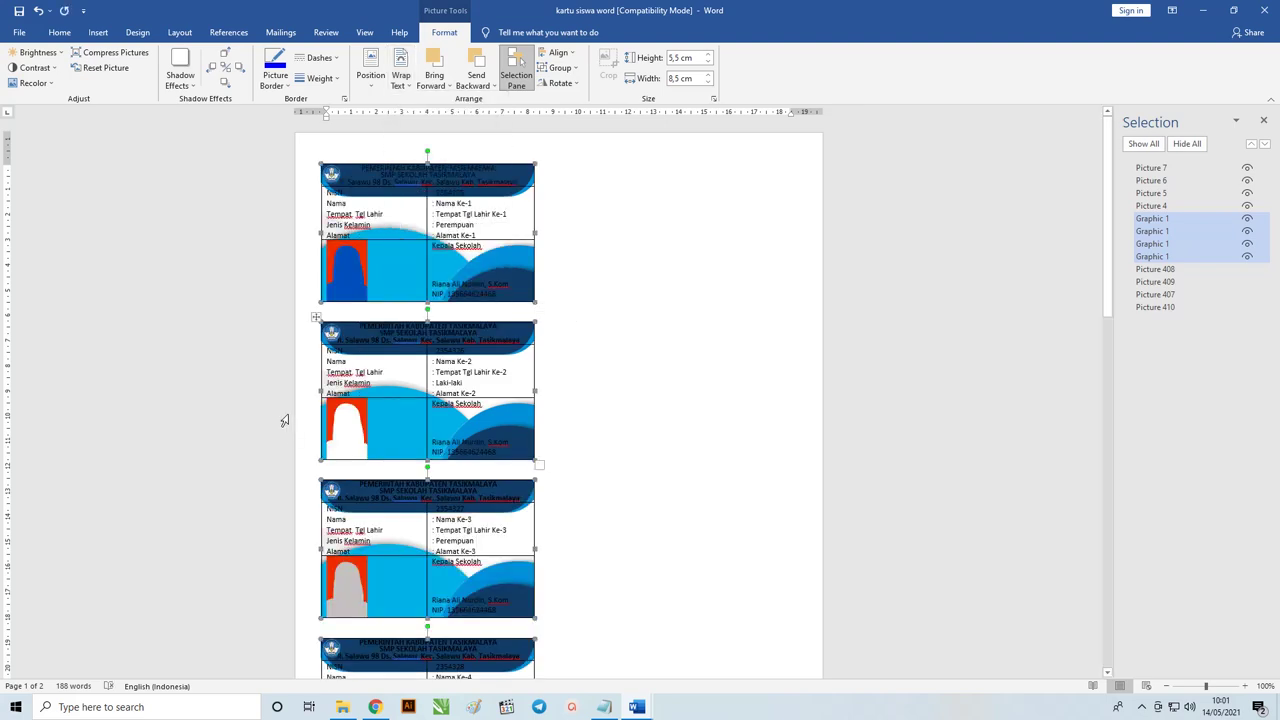
{"action": "scroll", "coordinate": [323, 285], "scroll_direction": "up", "scroll_amount": 3, "text": "ctrl"}
{"action": "scroll", "coordinate": [323, 285], "scroll_direction": "up", "scroll_amount": 1, "text": "ctrl"}
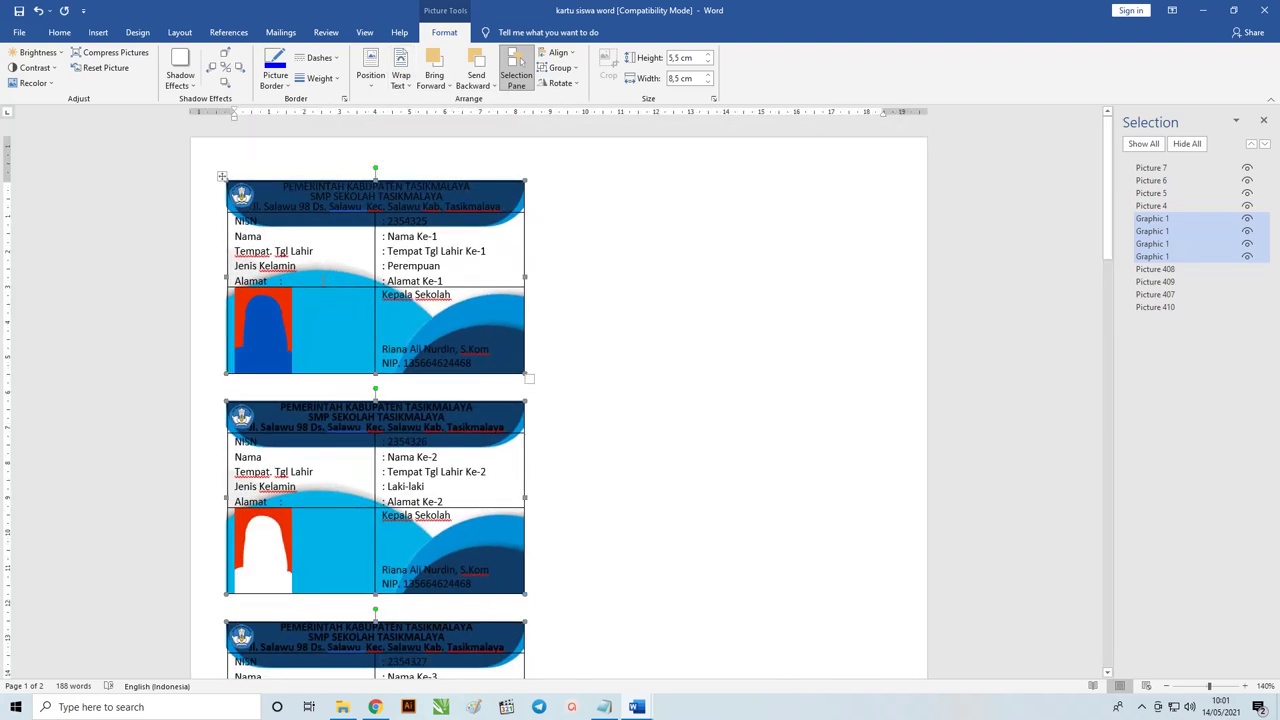
{"action": "left_click", "coordinate": [222, 177]}
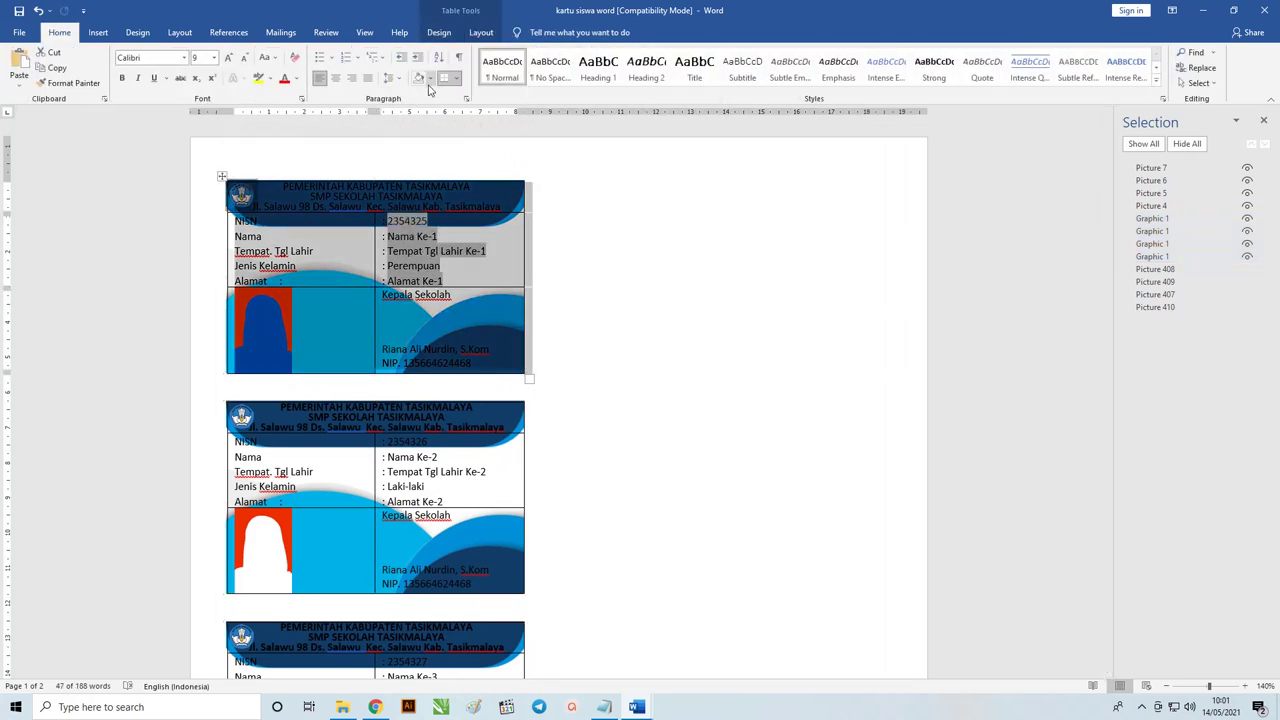
Remove all borders from the first card's table.
{"action": "left_click", "coordinate": [457, 79]}
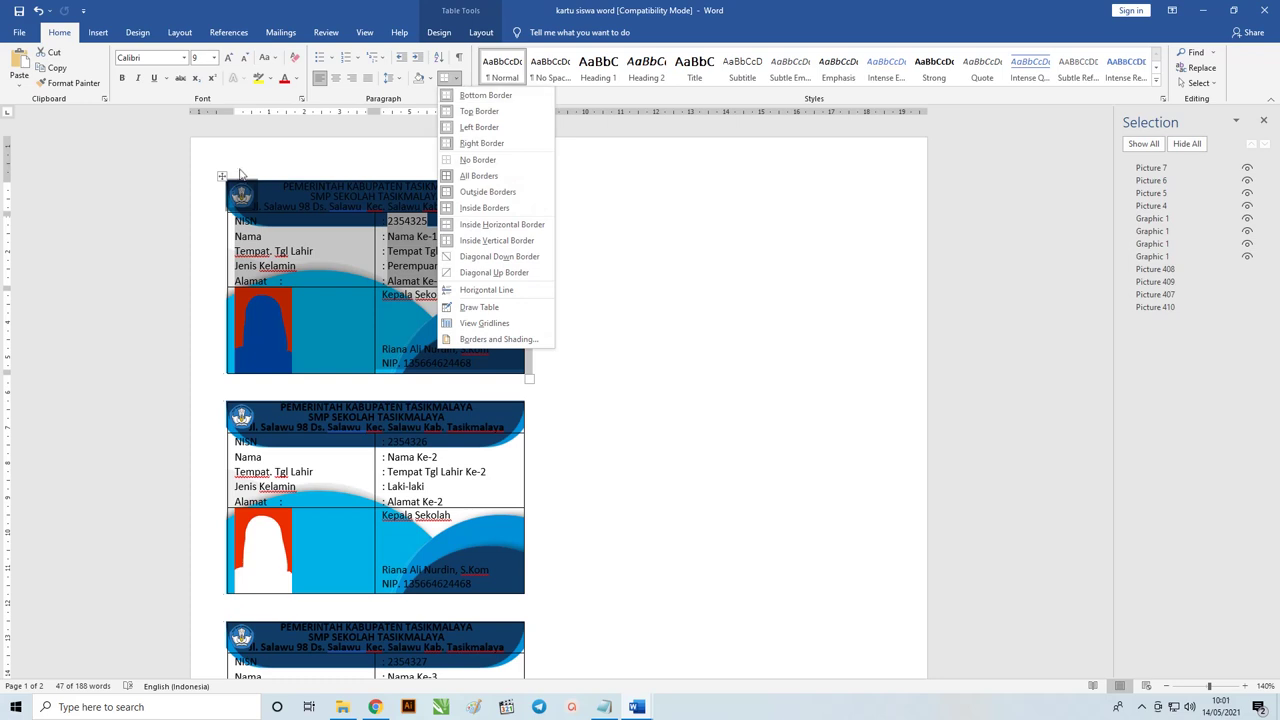
{"action": "left_click", "coordinate": [457, 79]}
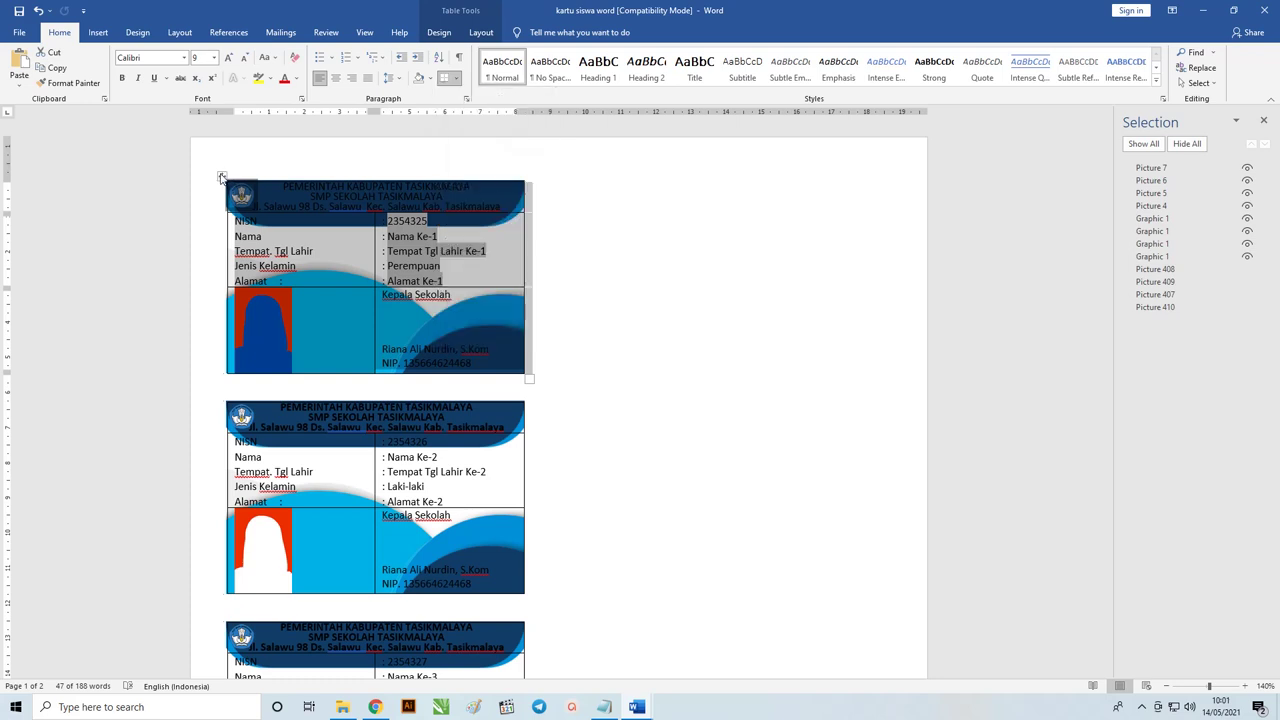
{"action": "left_click", "coordinate": [457, 79]}
{"action": "left_click", "coordinate": [477, 162]}
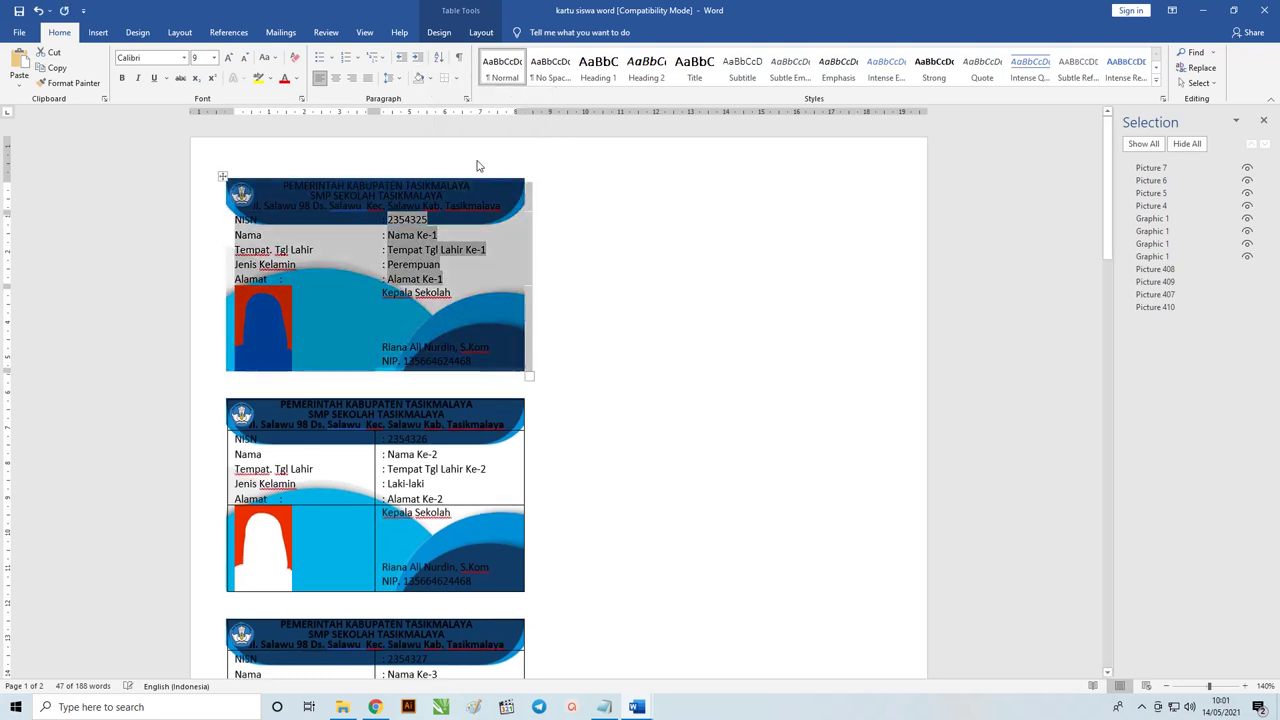
{"action": "left_click", "coordinate": [563, 234]}
Color the first card's header text, including PEMERINTAH KABUPATEN TASIKMALAYA, white.
{"action": "left_click", "coordinate": [222, 176]}
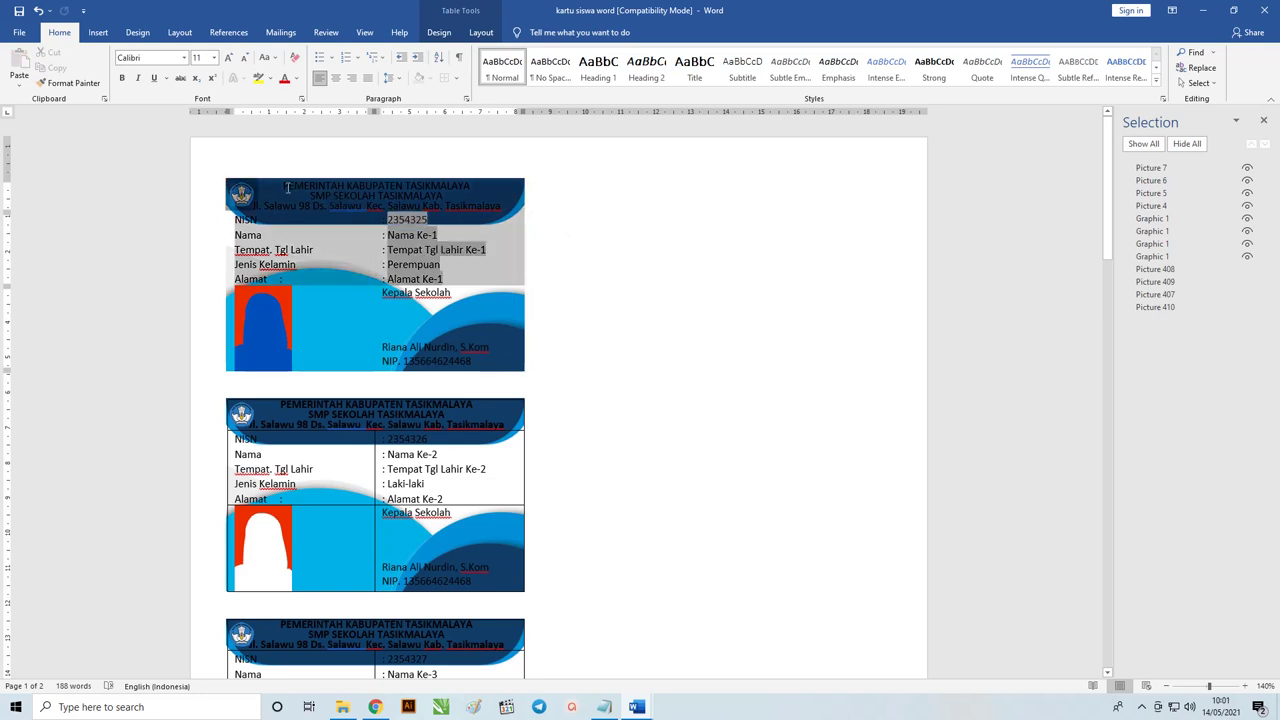
{"action": "left_click", "coordinate": [288, 185]}
{"action": "left_click_drag", "start_coordinate": [288, 185], "coordinate": [458, 185]}
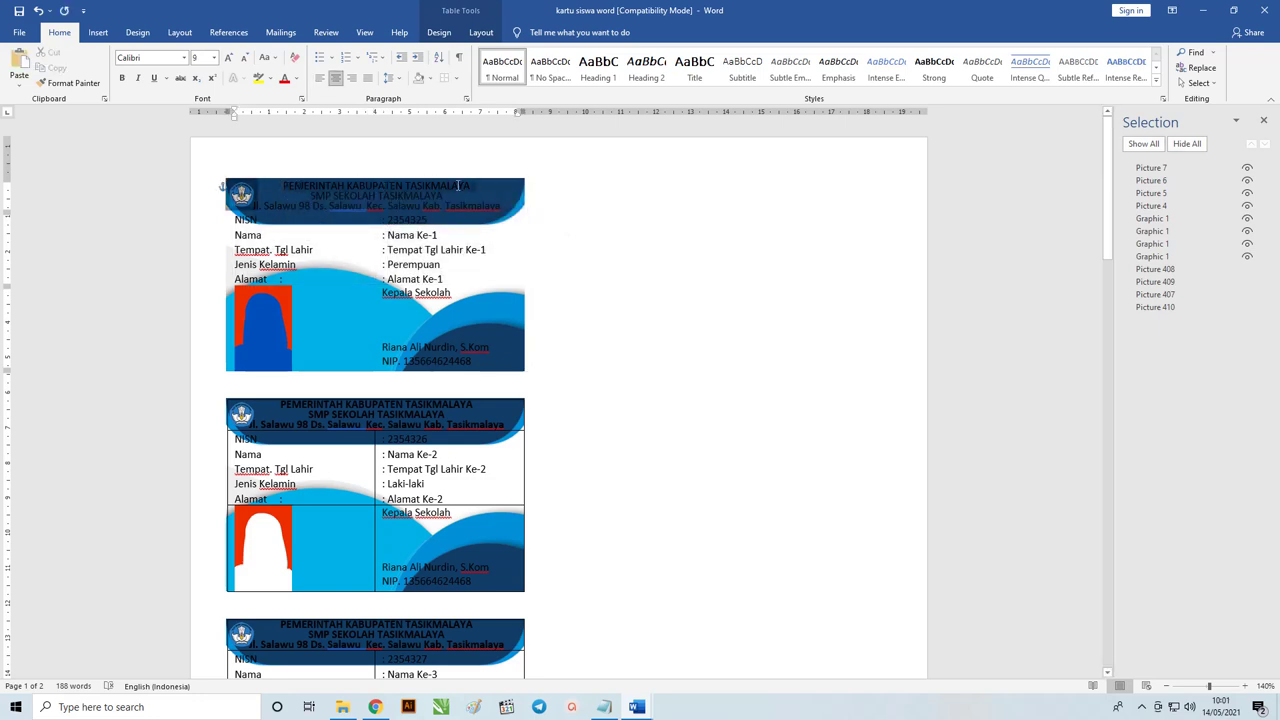
{"action": "left_click", "coordinate": [222, 176]}
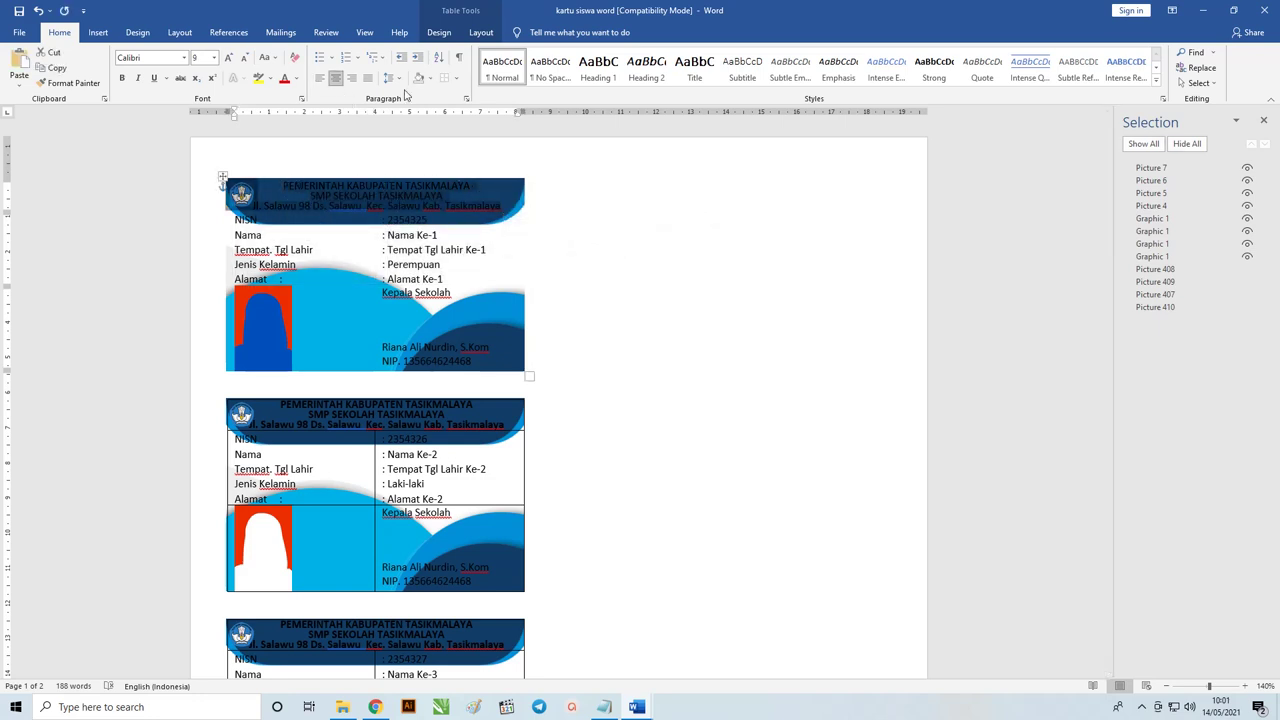
{"action": "left_click", "coordinate": [296, 78]}
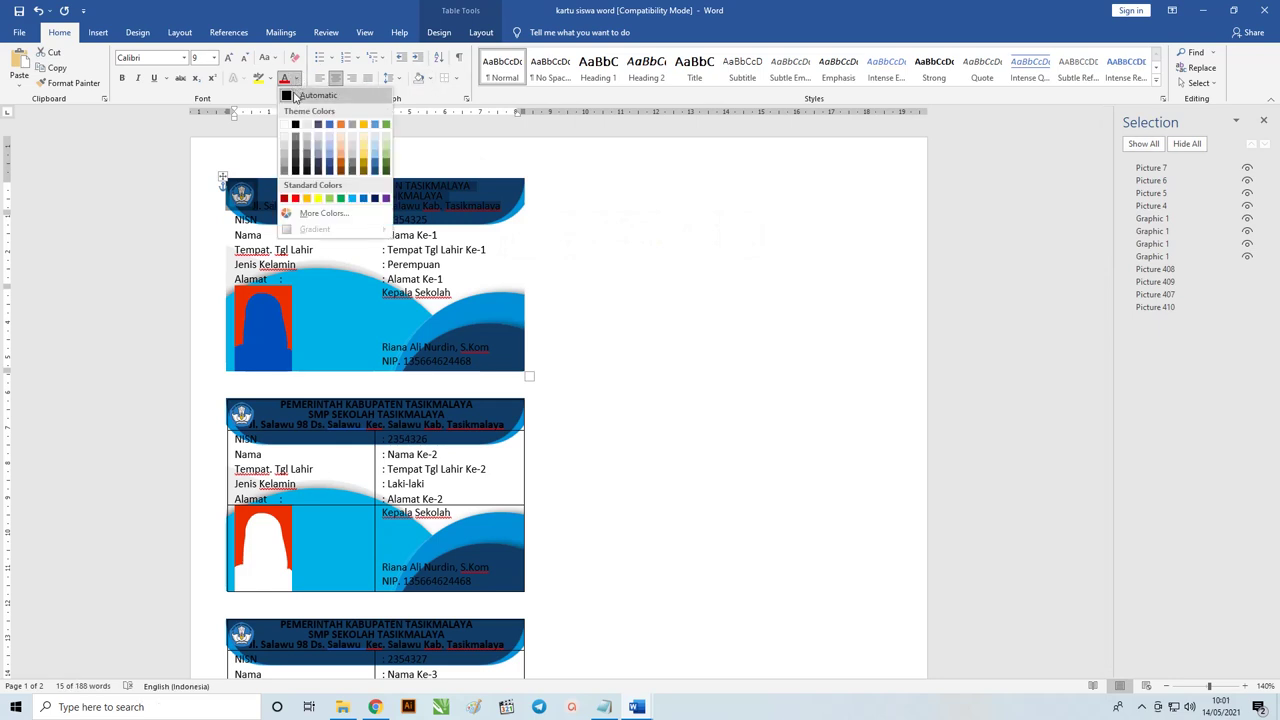
{"action": "left_click", "coordinate": [283, 126]}
{"action": "left_click", "coordinate": [258, 228]}
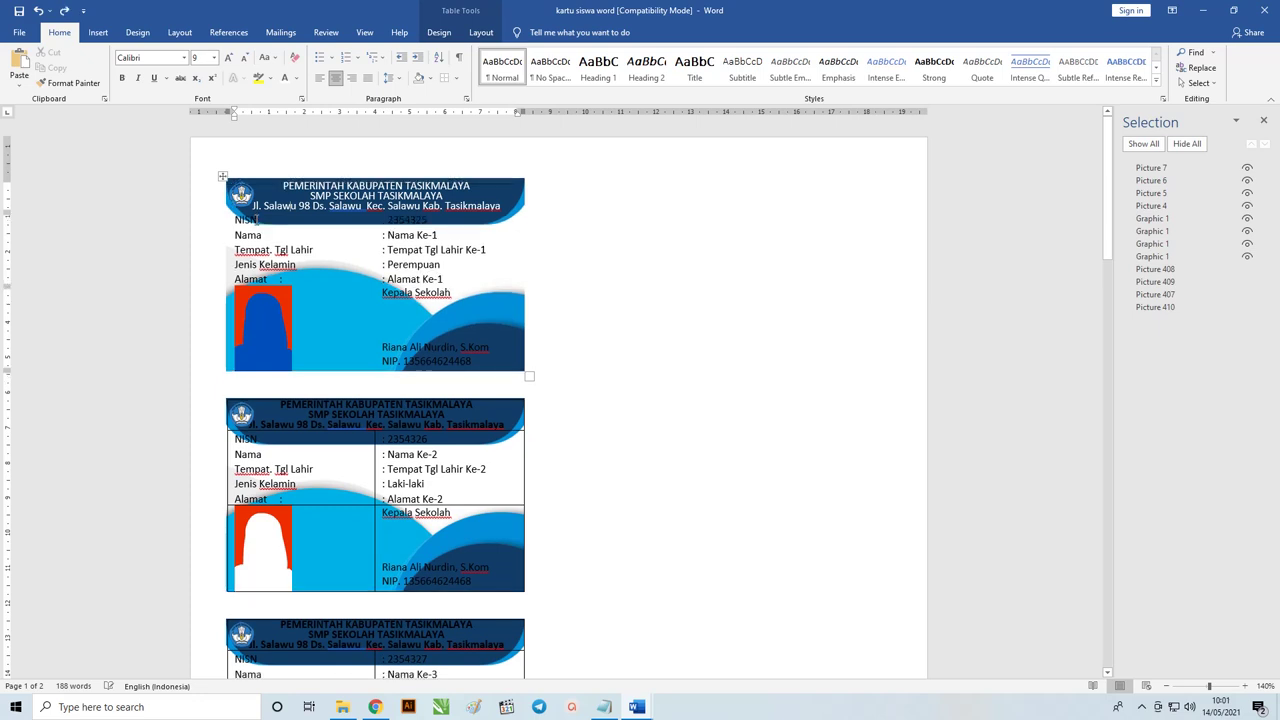
{"action": "left_click", "coordinate": [380, 233]}
{"action": "scroll", "coordinate": [247, 224], "scroll_direction": "up", "scroll_amount": 2, "text": "ctrl"}
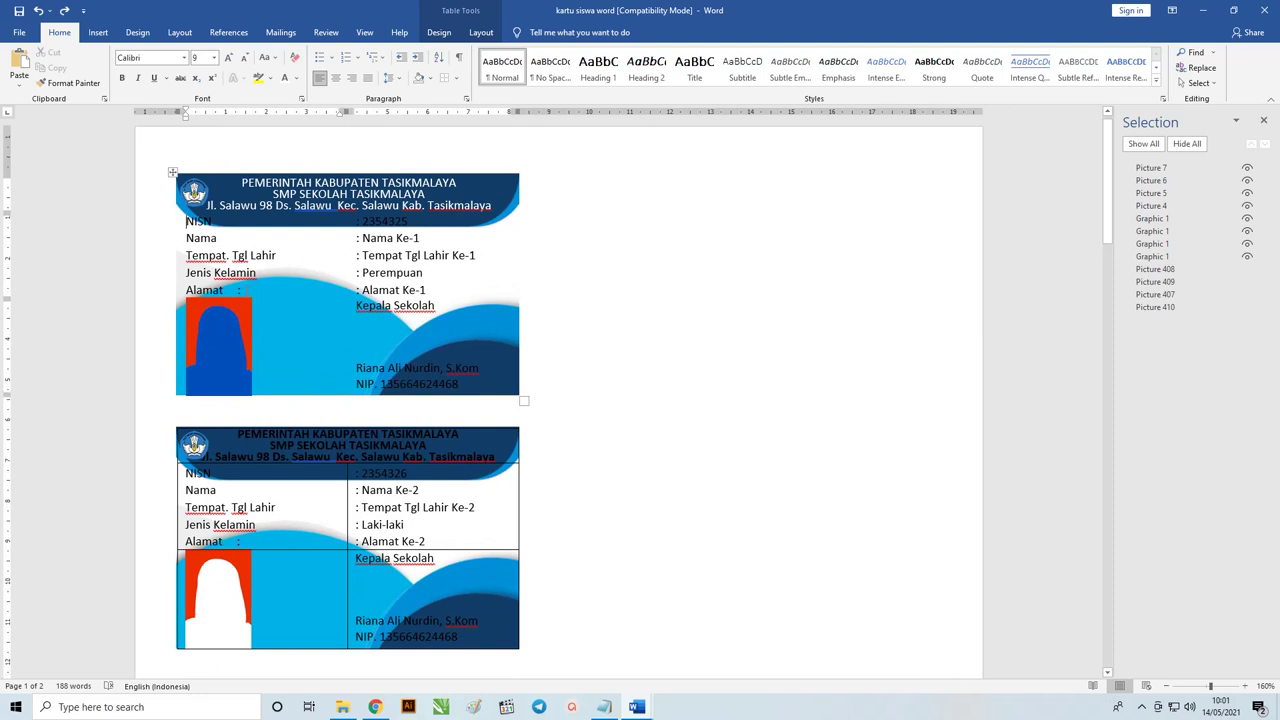
Check the paragraph spacing of the labels Nama through Alamat, leaving it unchanged.
{"action": "left_click_drag", "start_coordinate": [200, 238], "coordinate": [240, 290]}
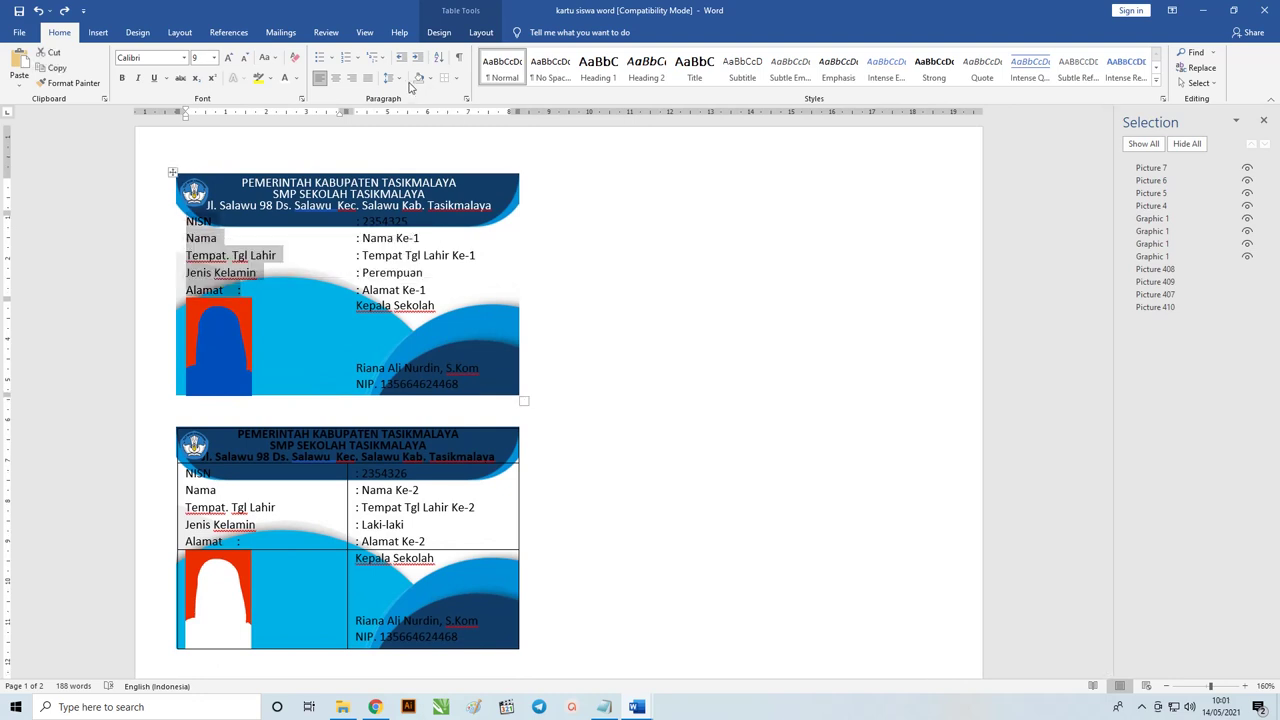
{"action": "left_click", "coordinate": [388, 78]}
{"action": "left_click", "coordinate": [425, 190]}
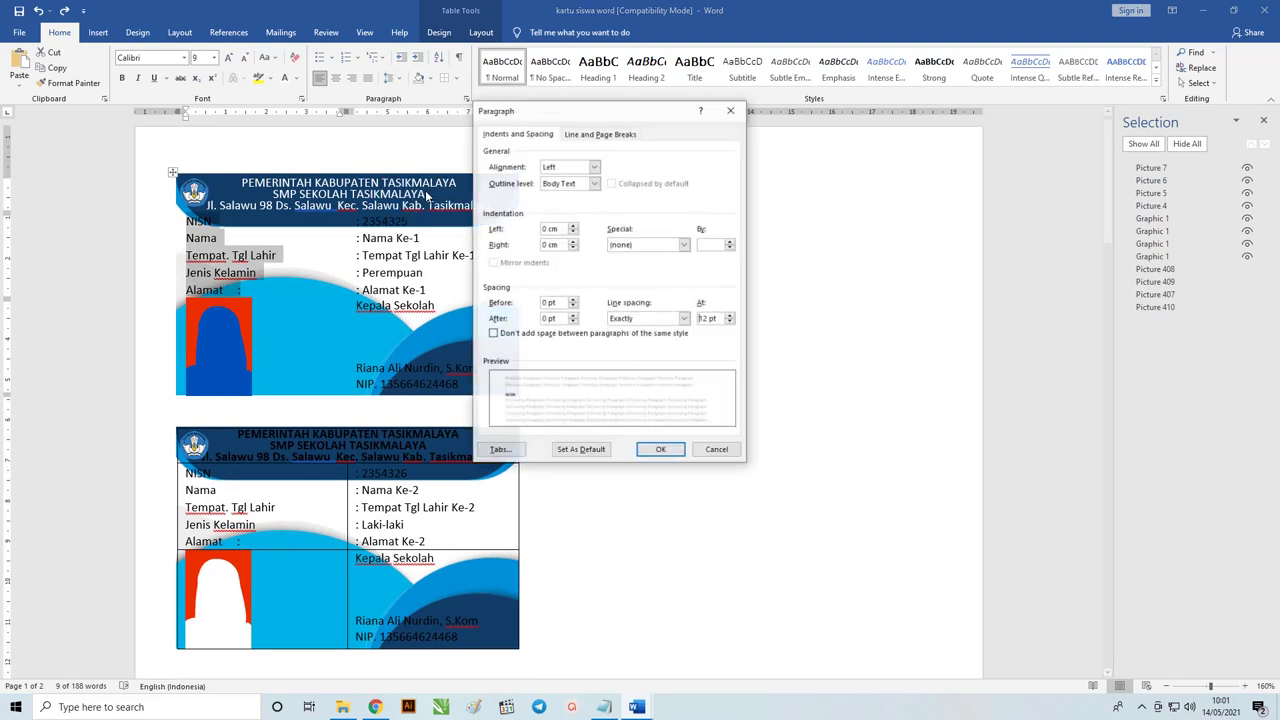
{"action": "left_click", "coordinate": [716, 449]}
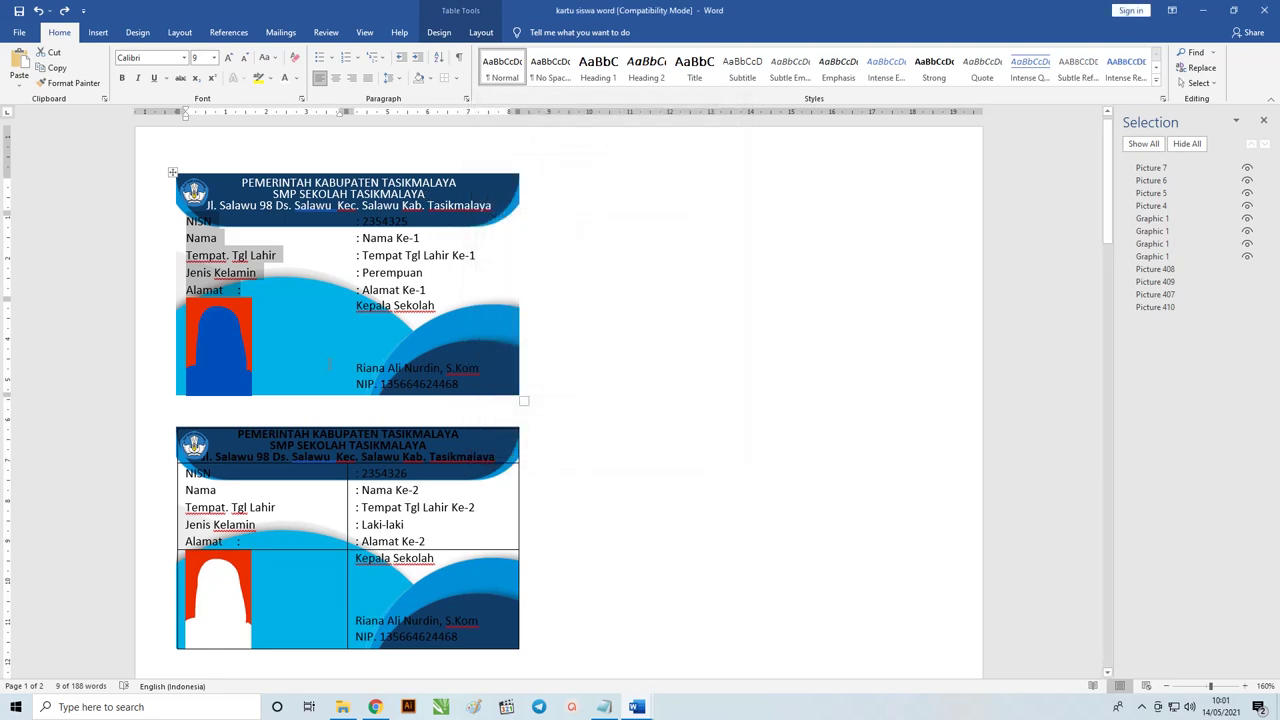
{"action": "left_click", "coordinate": [448, 242]}
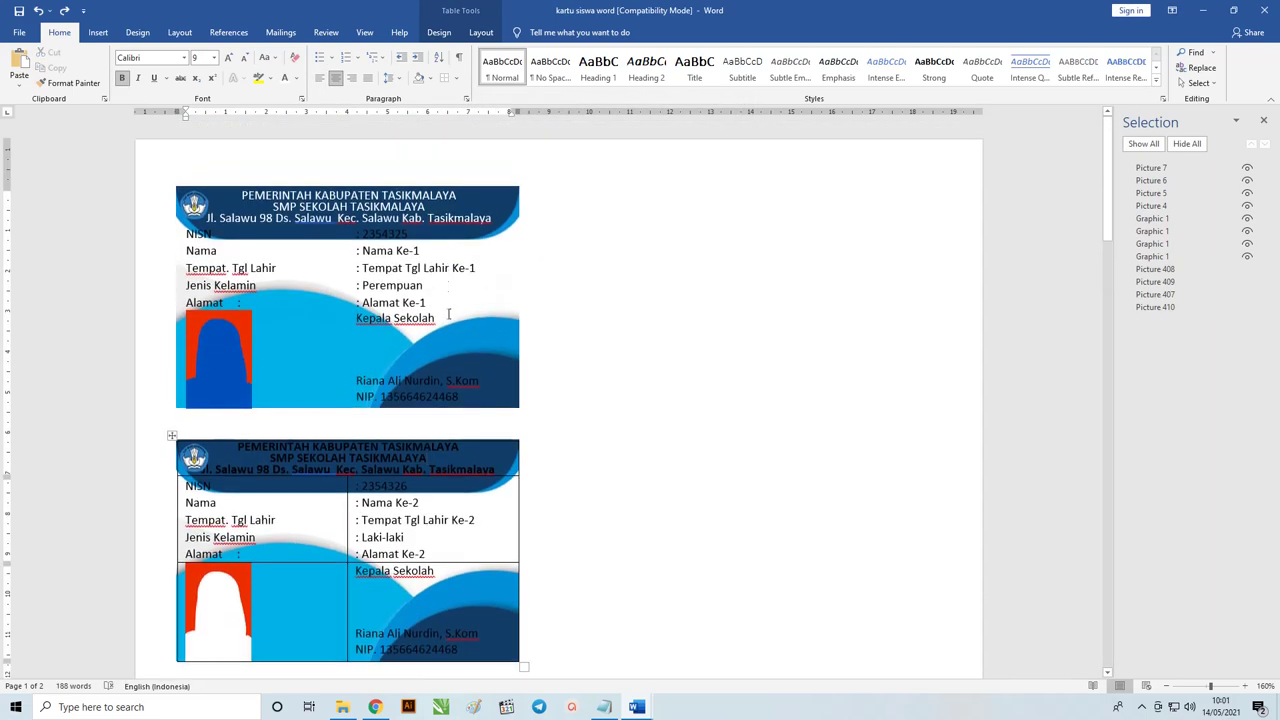
Select the second card's header text and remove its bold with Ctrl+B.
{"action": "scroll", "coordinate": [481, 407], "scroll_direction": "down", "scroll_amount": 1}
{"action": "left_click", "coordinate": [223, 391]}
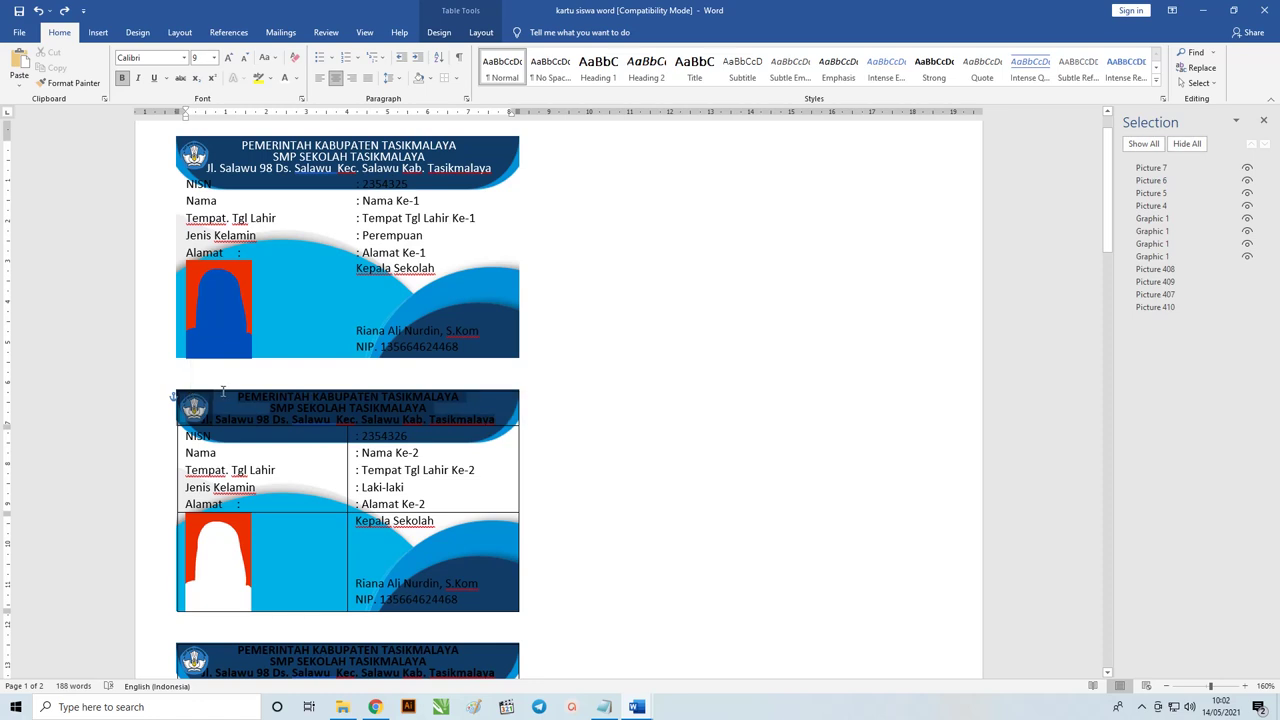
{"action": "triple_click", "coordinate": [232, 393]}
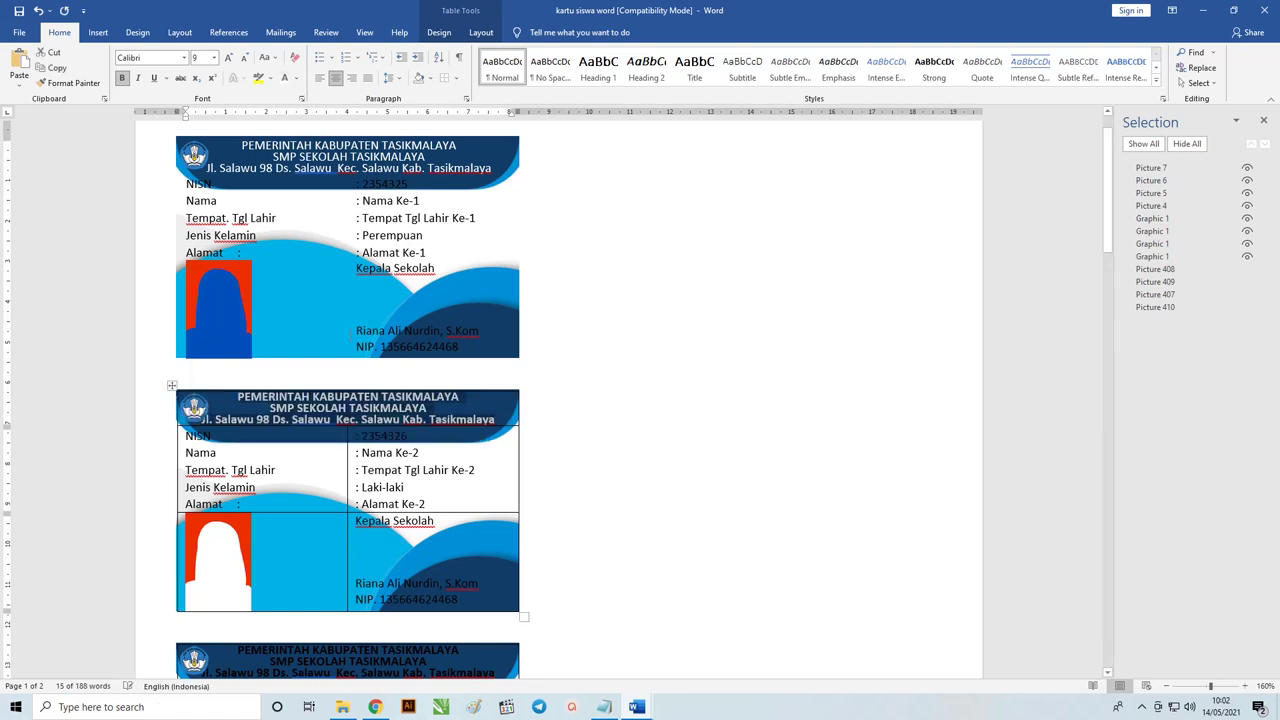
{"action": "key", "text": "ctrl+b"}
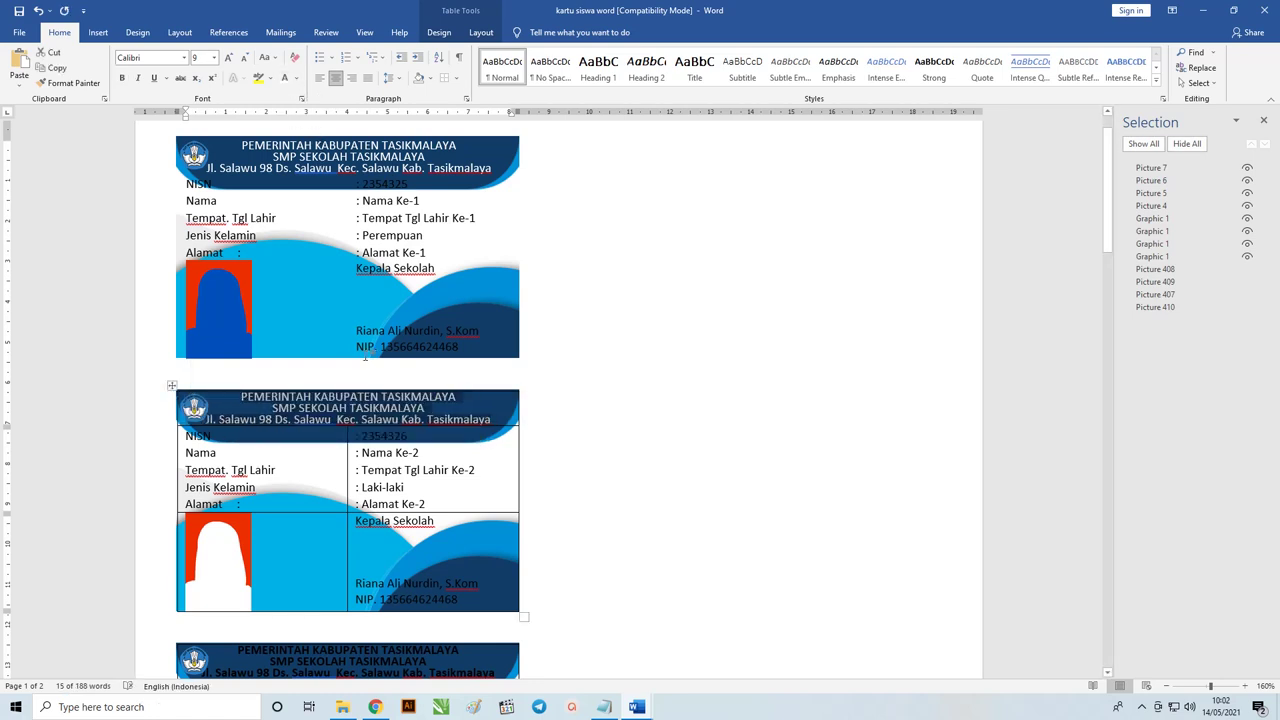
{"action": "left_click", "coordinate": [641, 460]}
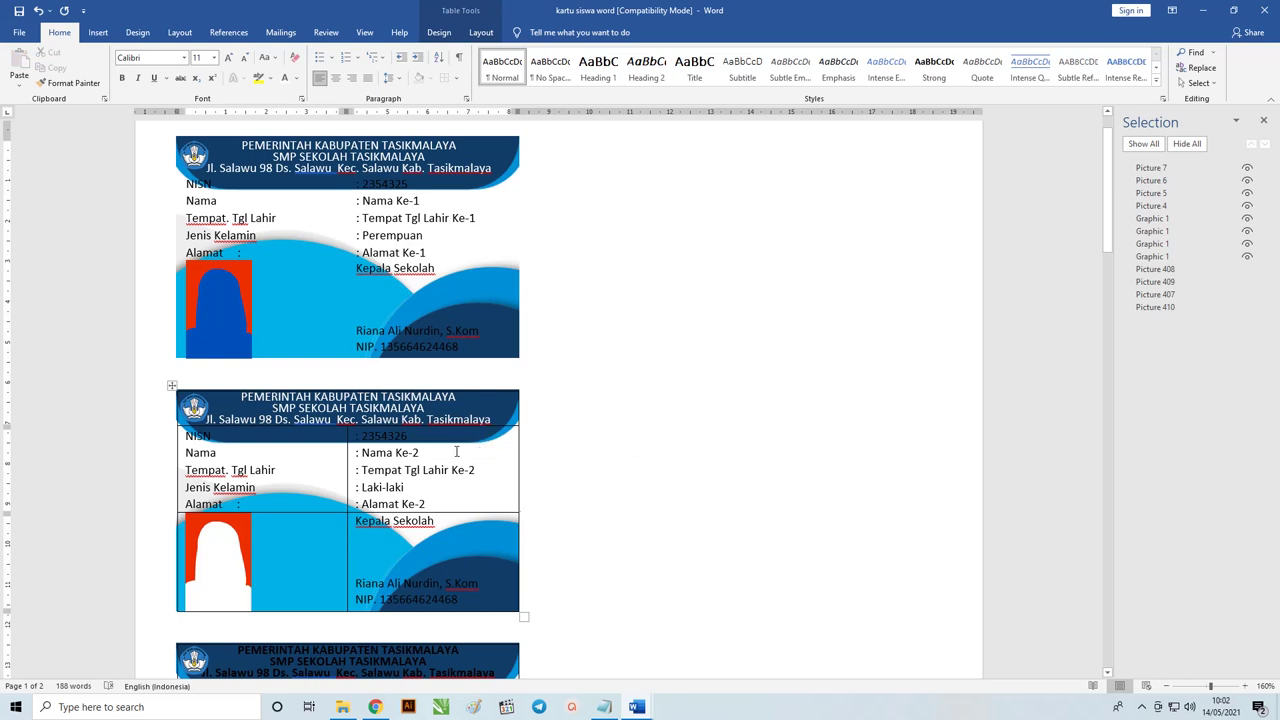
{"action": "left_click", "coordinate": [239, 305]}
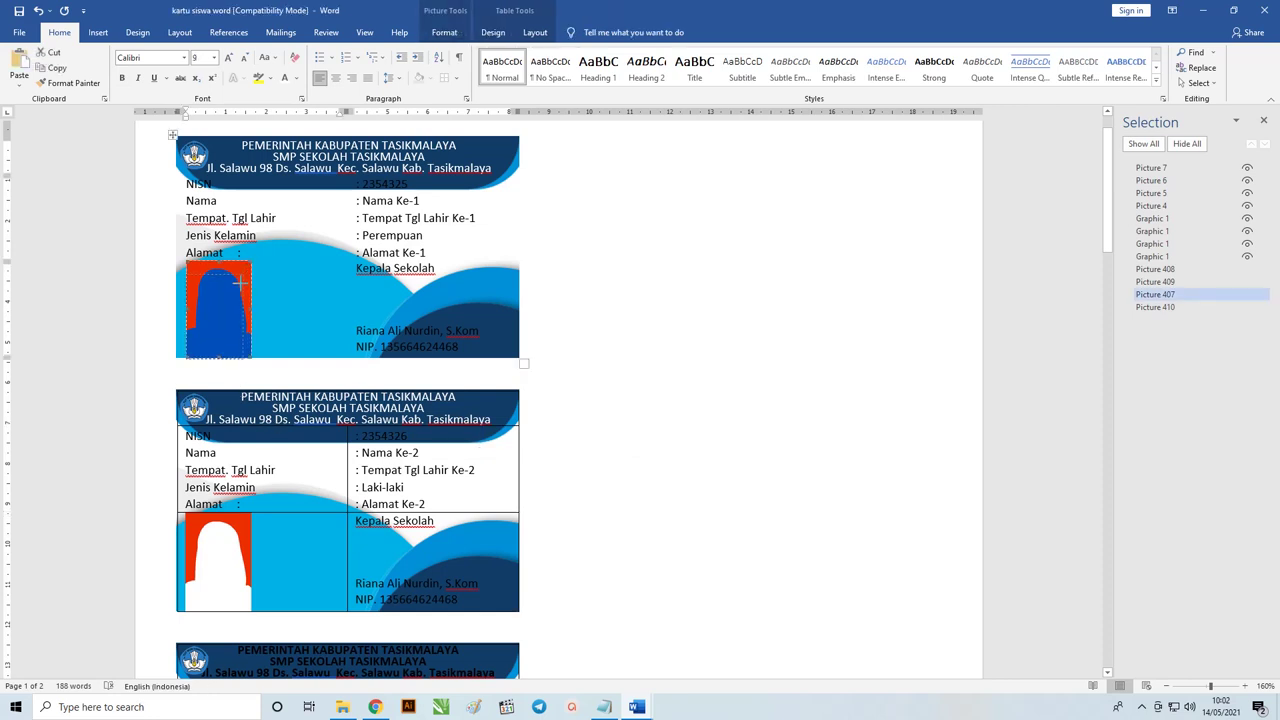
Shrink the first card's photo and apply All Borders to the first card's table.
{"action": "left_click", "coordinate": [268, 272]}
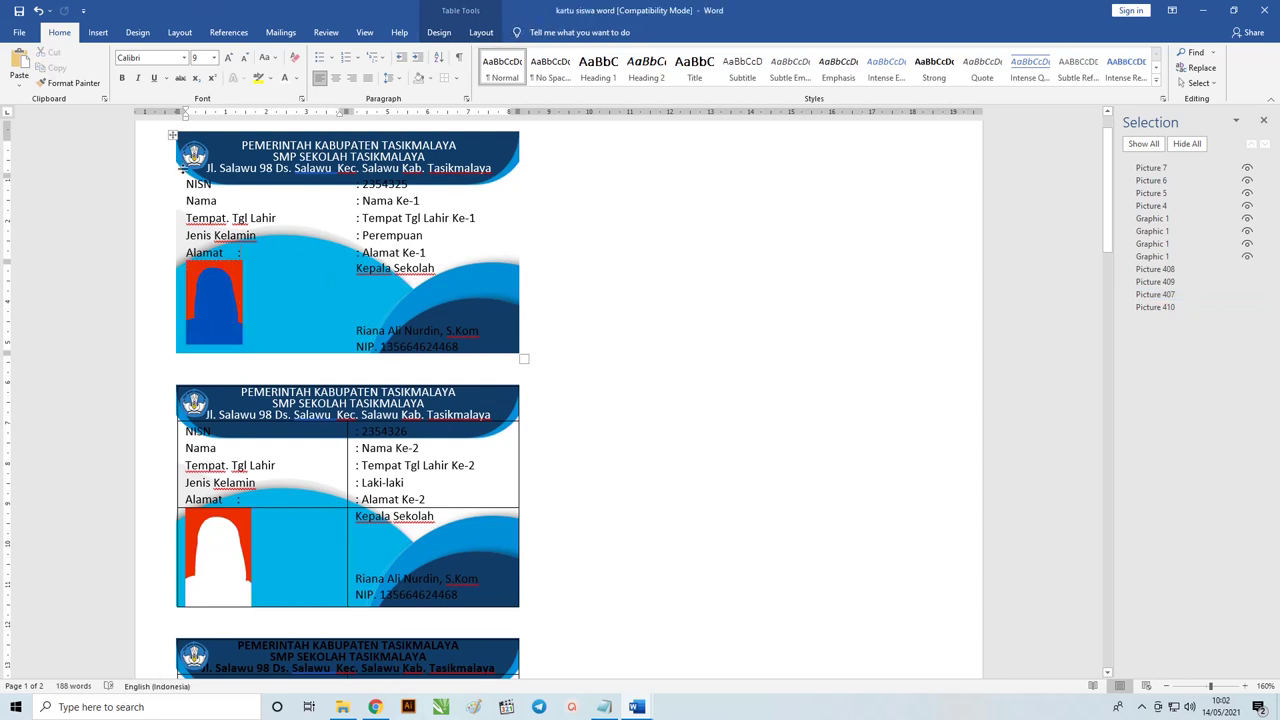
{"action": "left_click", "coordinate": [173, 137]}
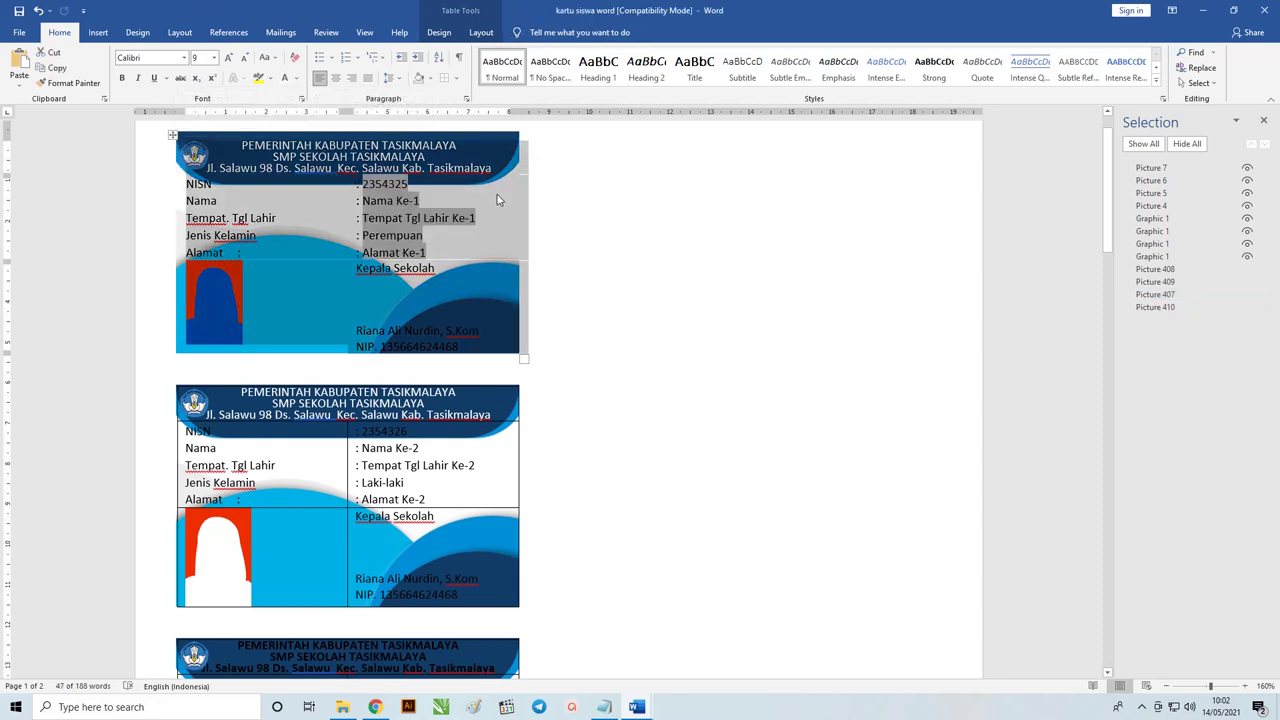
{"action": "left_click", "coordinate": [428, 200]}
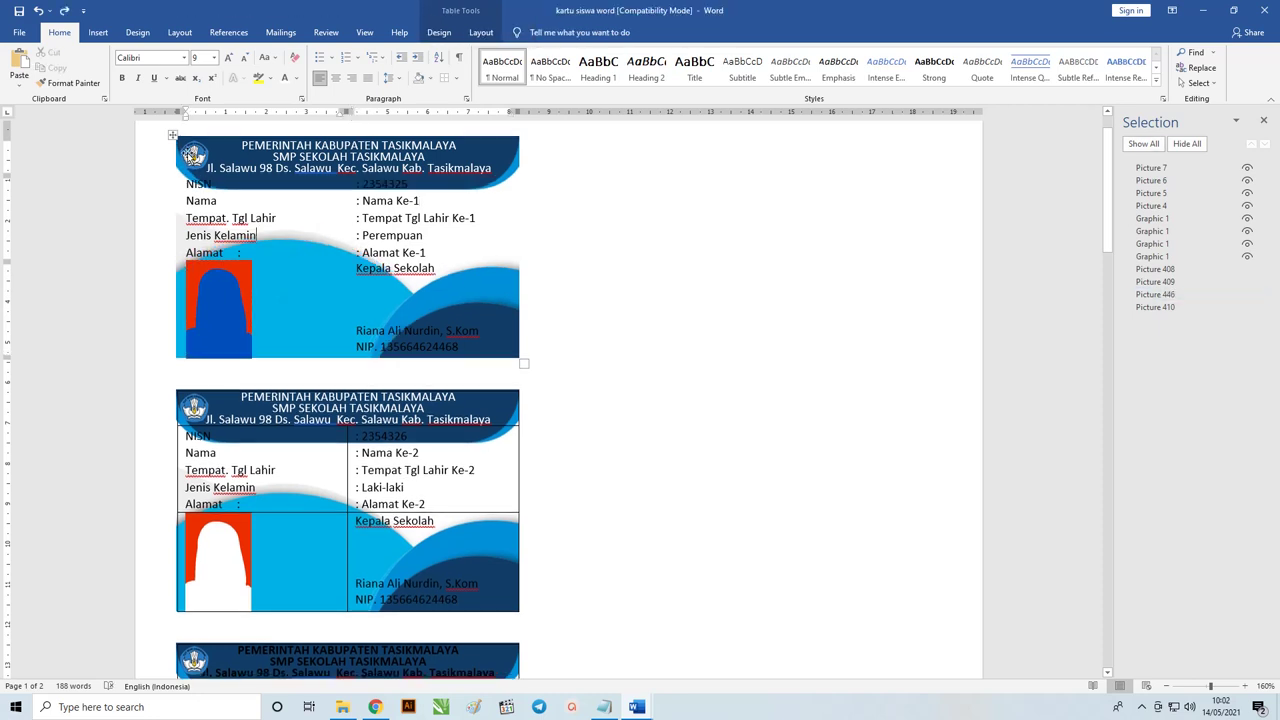
{"action": "left_click", "coordinate": [173, 137]}
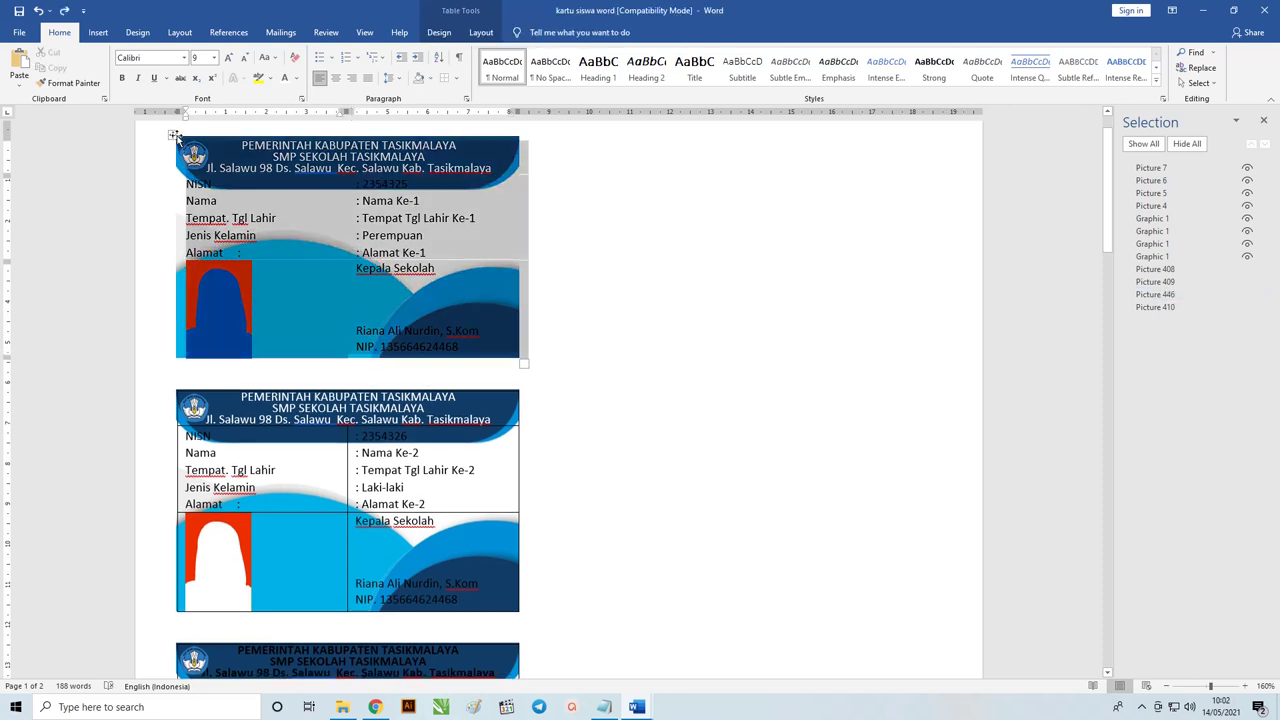
{"action": "left_click", "coordinate": [456, 78]}
{"action": "left_click", "coordinate": [481, 177]}
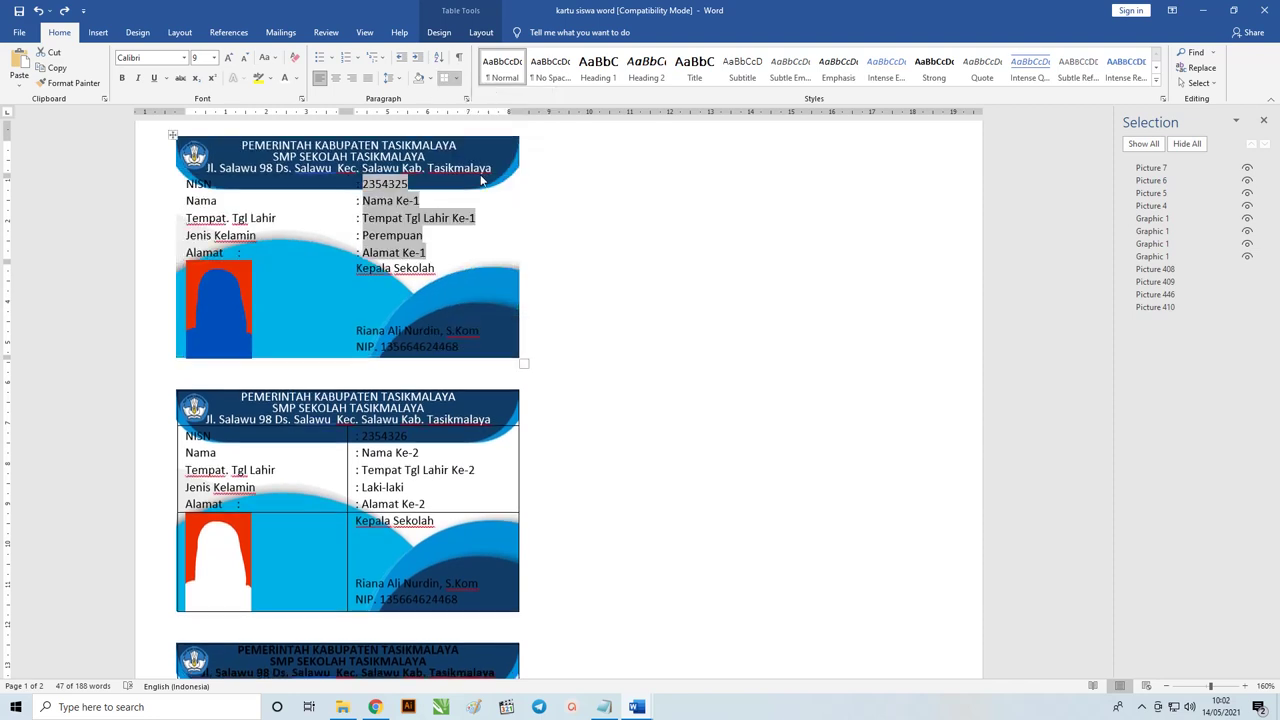
Reposition the first card's photo so it fills the photo cell and the card compacts.
{"action": "left_click", "coordinate": [221, 298]}
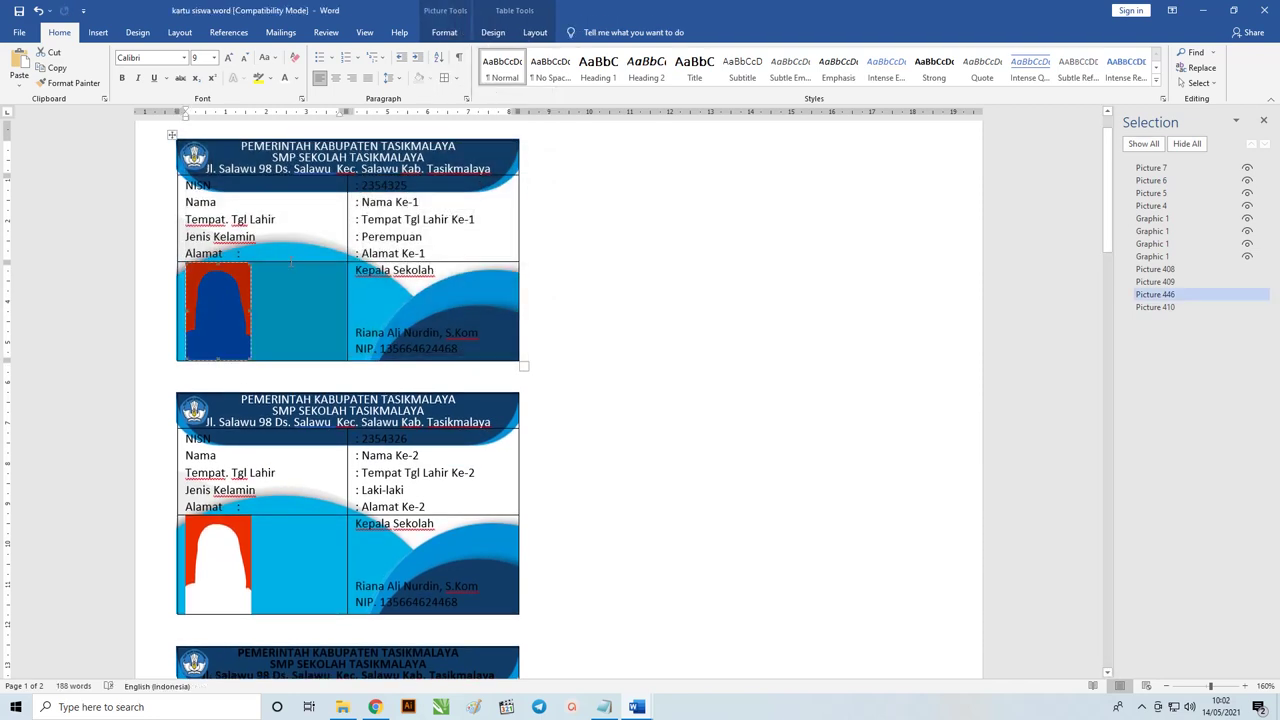
{"action": "left_click", "coordinate": [482, 268]}
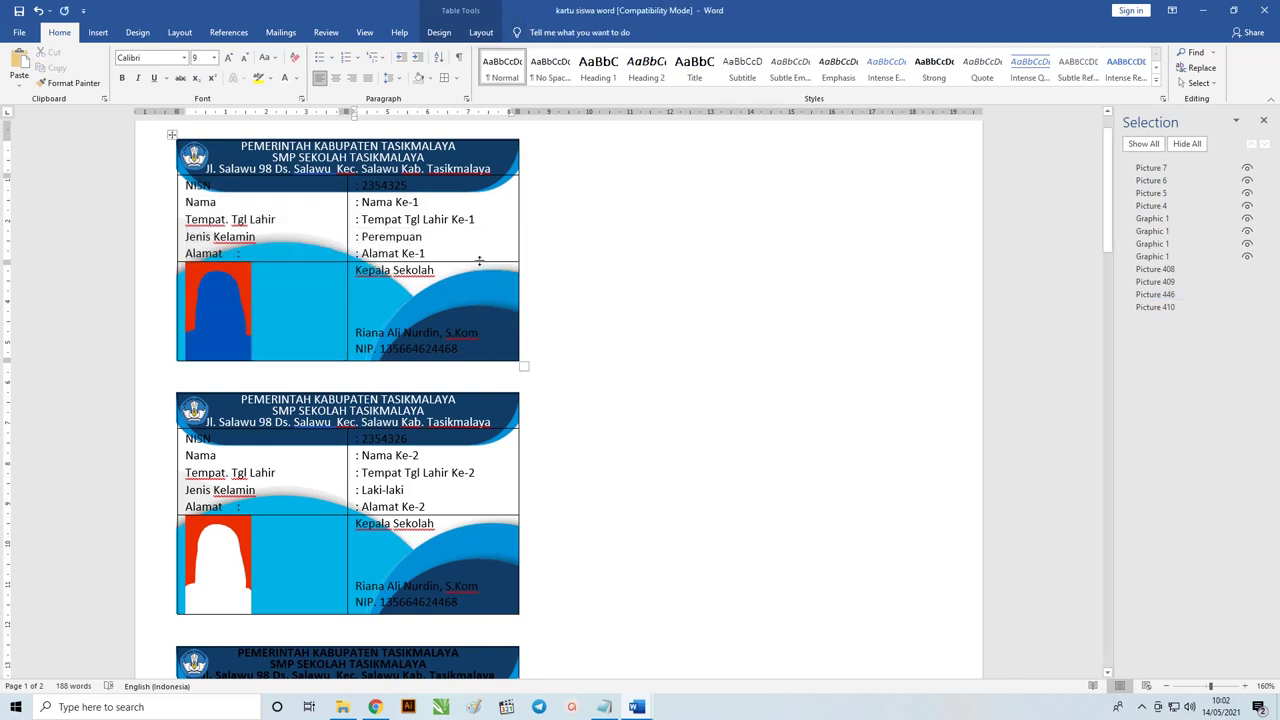
{"action": "key", "text": "Down"}
{"action": "left_click_drag", "start_coordinate": [312, 262], "coordinate": [312, 272]}
{"action": "key", "text": "ctrl+z"}
{"action": "left_click", "coordinate": [240, 280]}
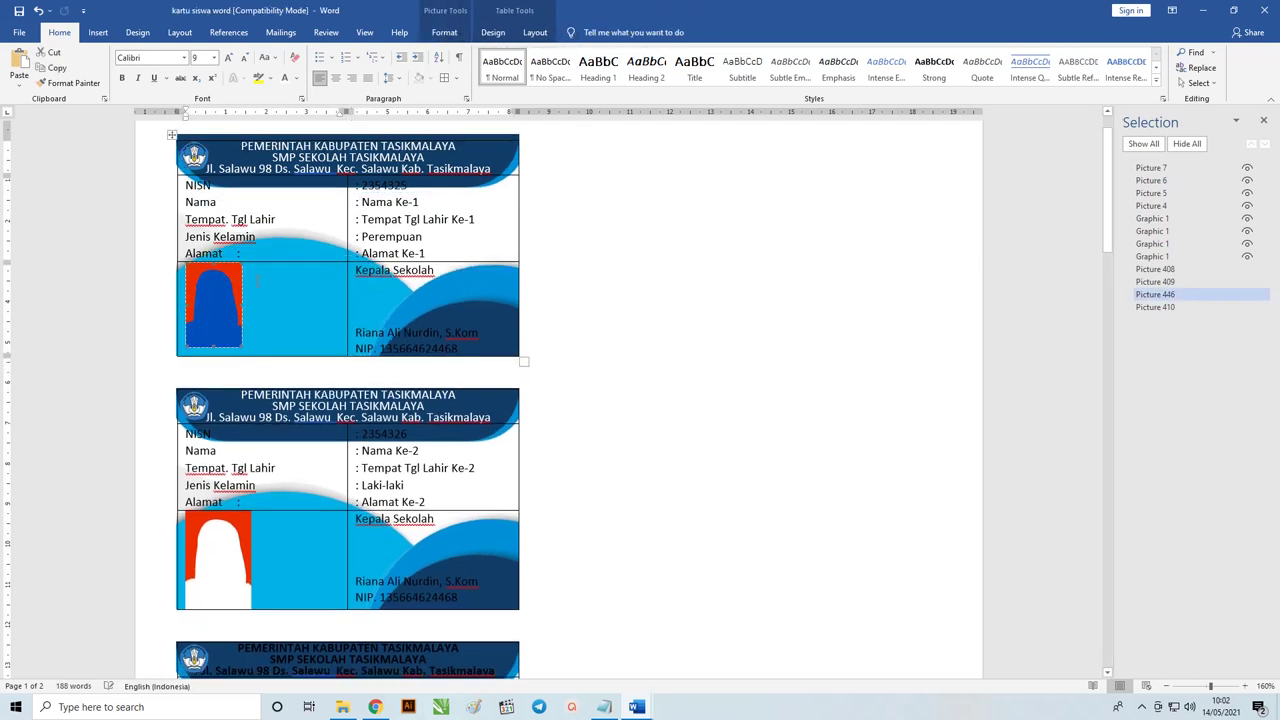
{"action": "left_click_drag", "start_coordinate": [240, 280], "coordinate": [330, 272]}
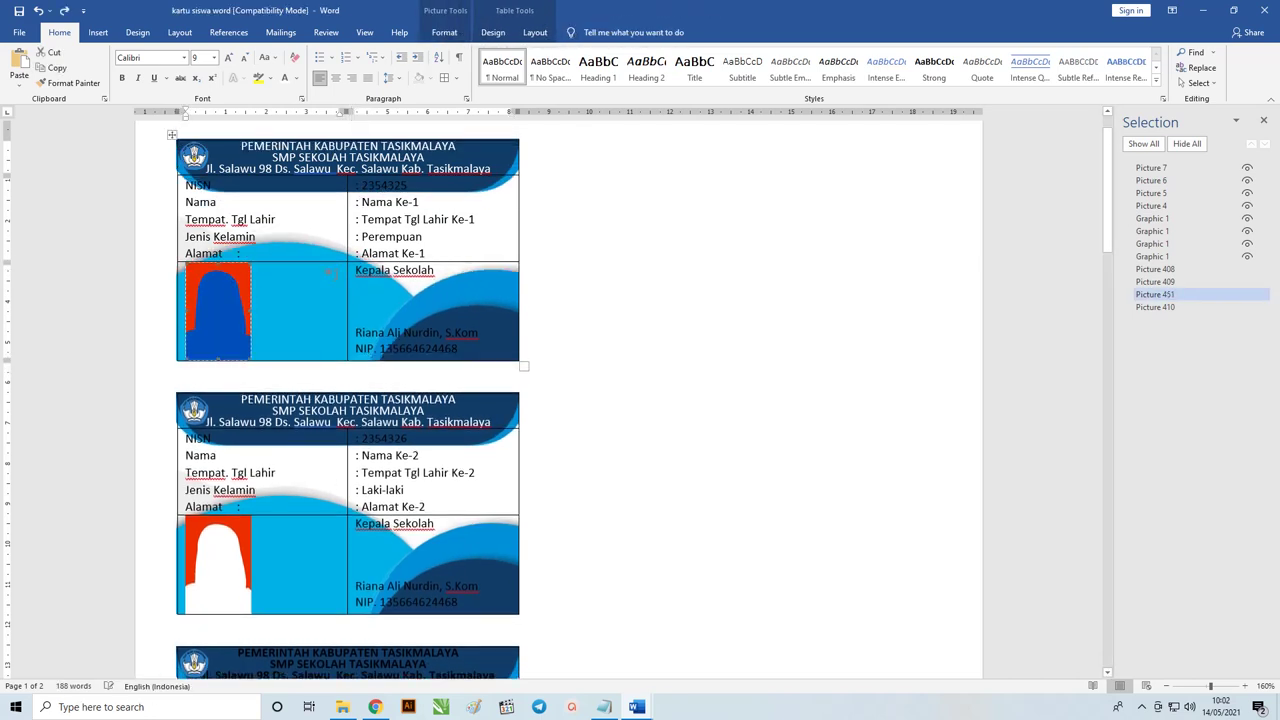
{"action": "left_click", "coordinate": [445, 251]}
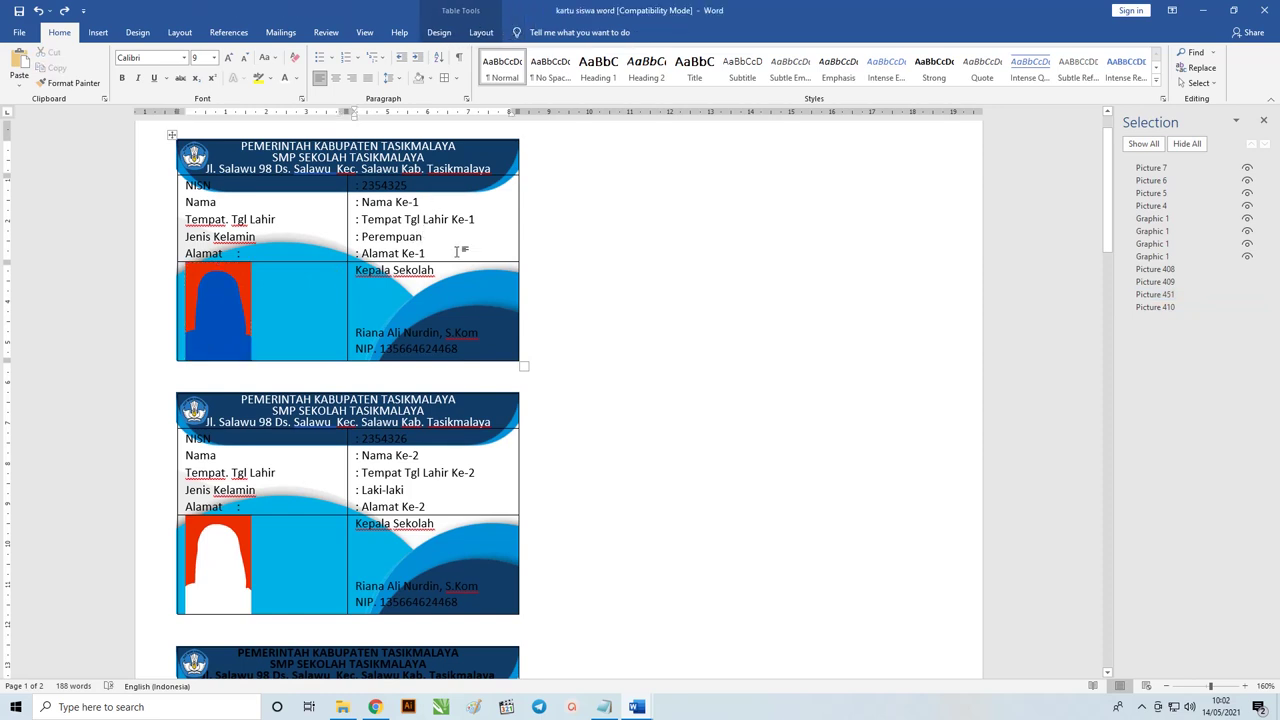
{"action": "scroll", "coordinate": [323, 275], "scroll_direction": "up", "scroll_amount": 1}
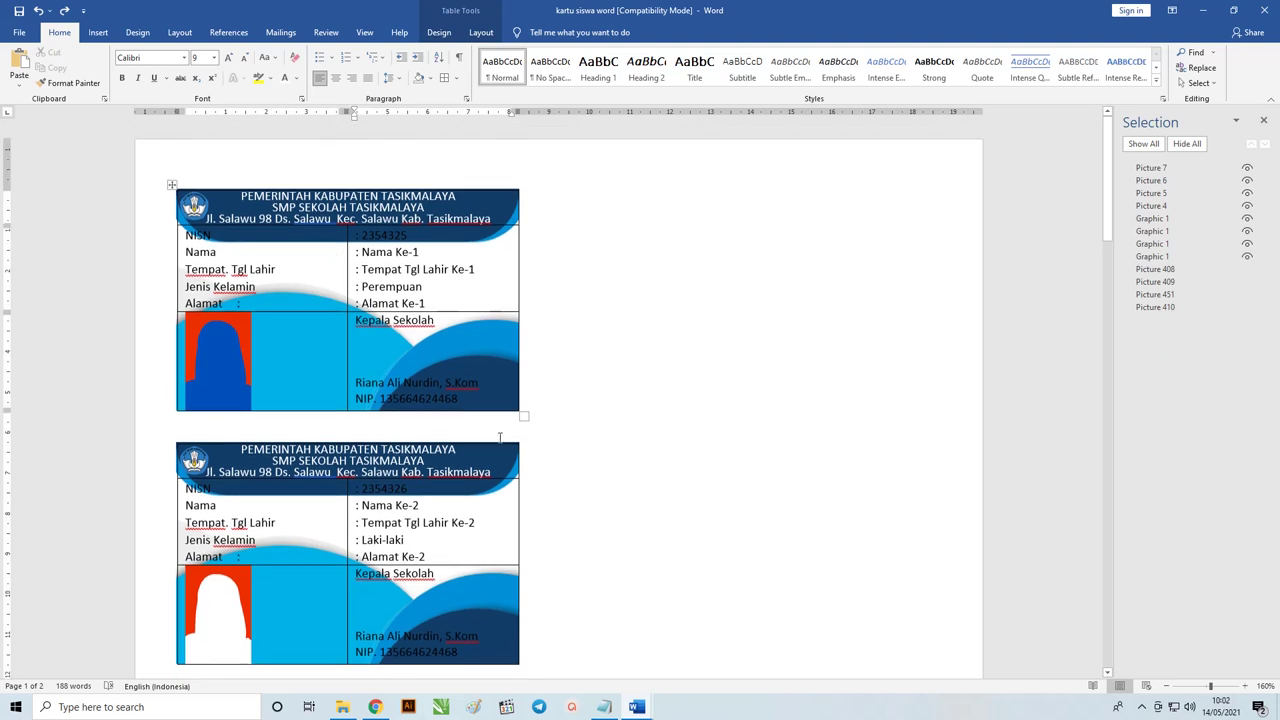
Remove all borders from the first and second card tables.
{"action": "left_click", "coordinate": [173, 184]}
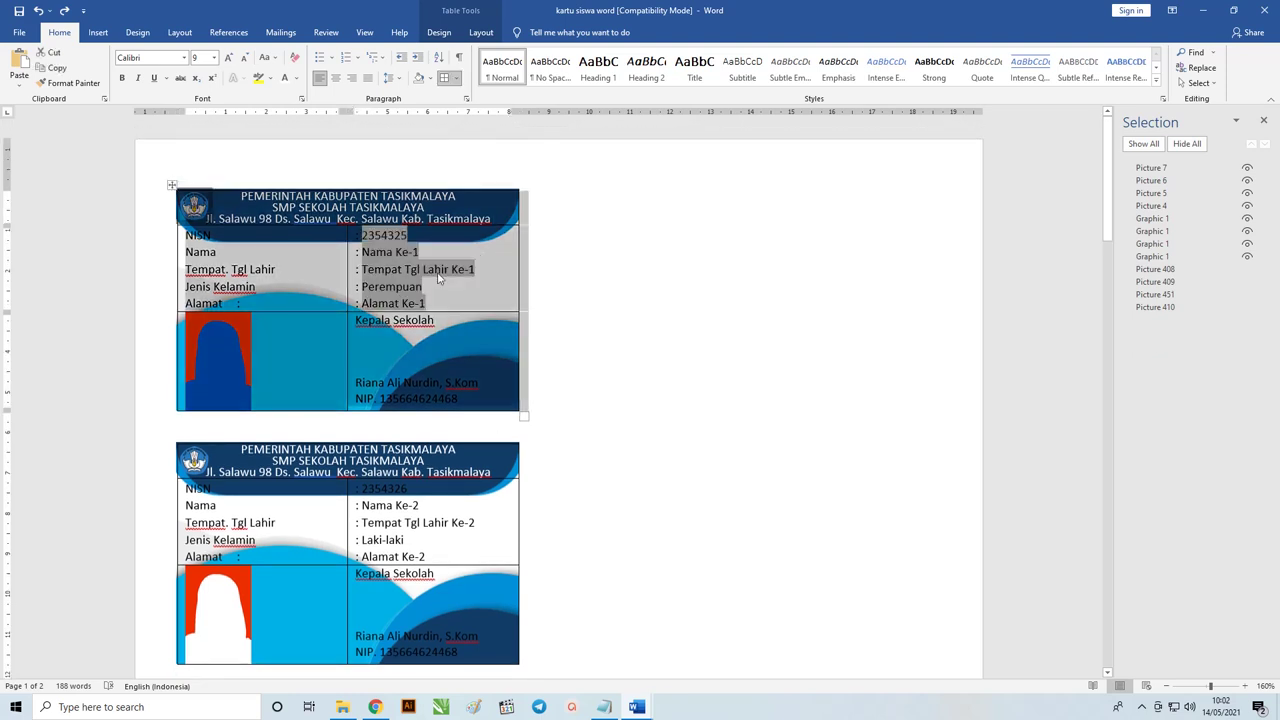
{"action": "scroll", "coordinate": [258, 272], "scroll_direction": "down", "scroll_amount": 3}
{"action": "scroll", "coordinate": [194, 311], "scroll_direction": "up", "scroll_amount": 3}
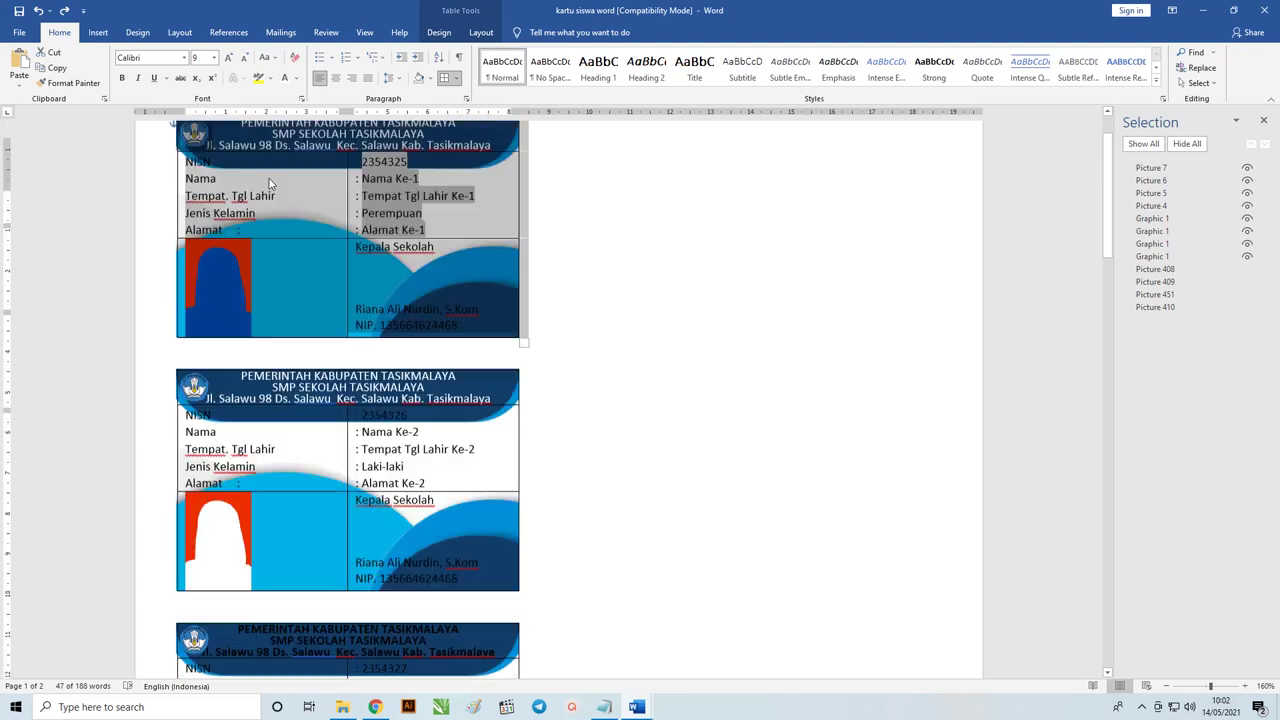
{"action": "left_click", "coordinate": [456, 78]}
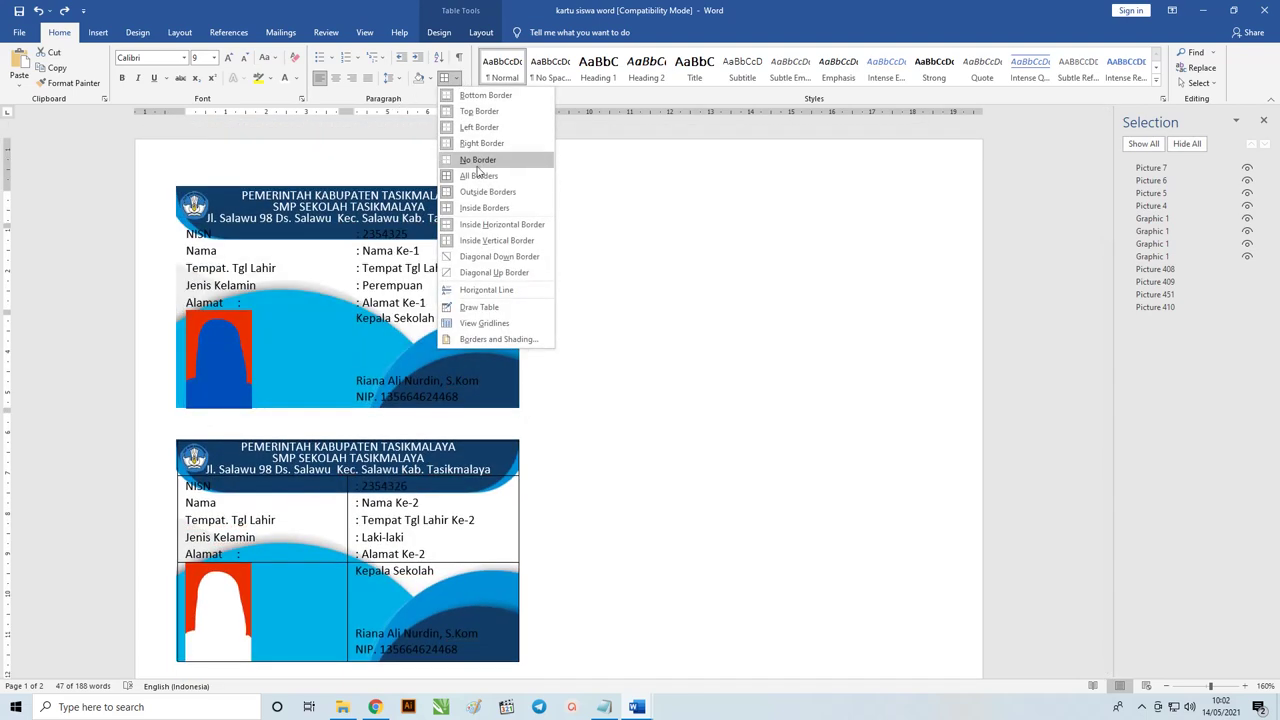
{"action": "left_click", "coordinate": [484, 160]}
{"action": "scroll", "coordinate": [335, 325], "scroll_direction": "down", "scroll_amount": 4}
{"action": "left_click", "coordinate": [335, 325]}
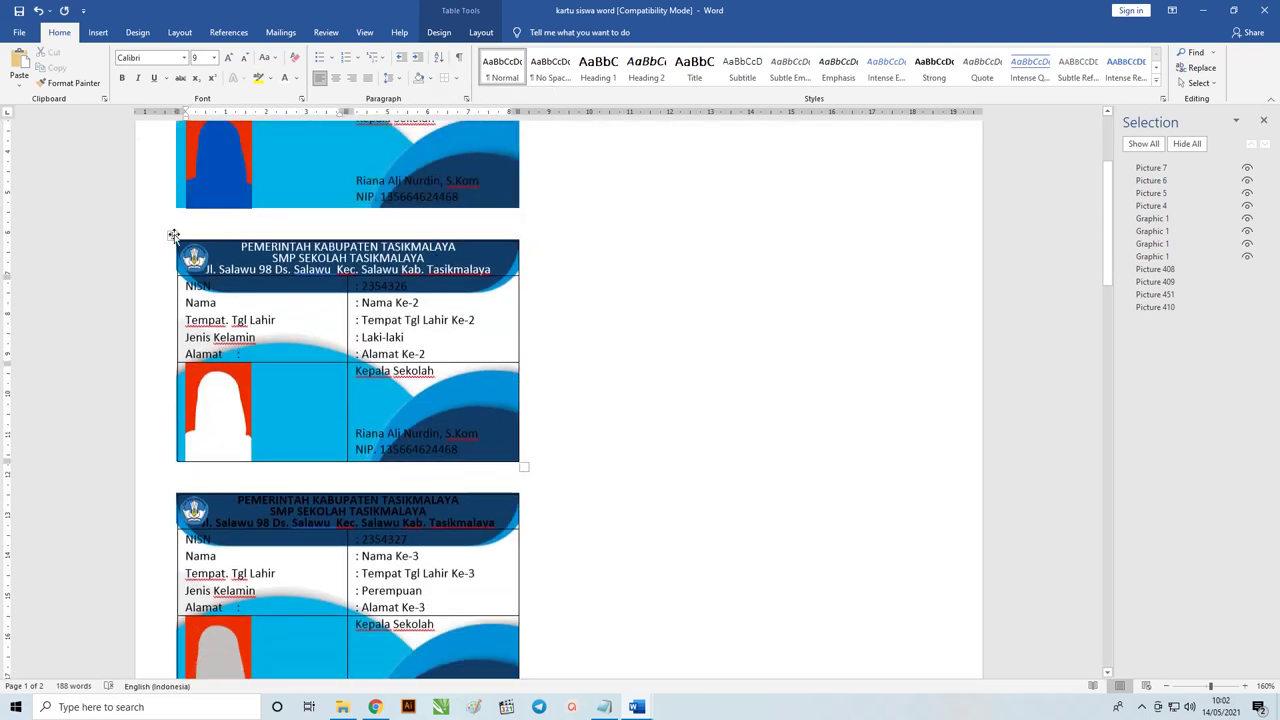
{"action": "left_click", "coordinate": [172, 235]}
{"action": "left_click", "coordinate": [449, 78]}
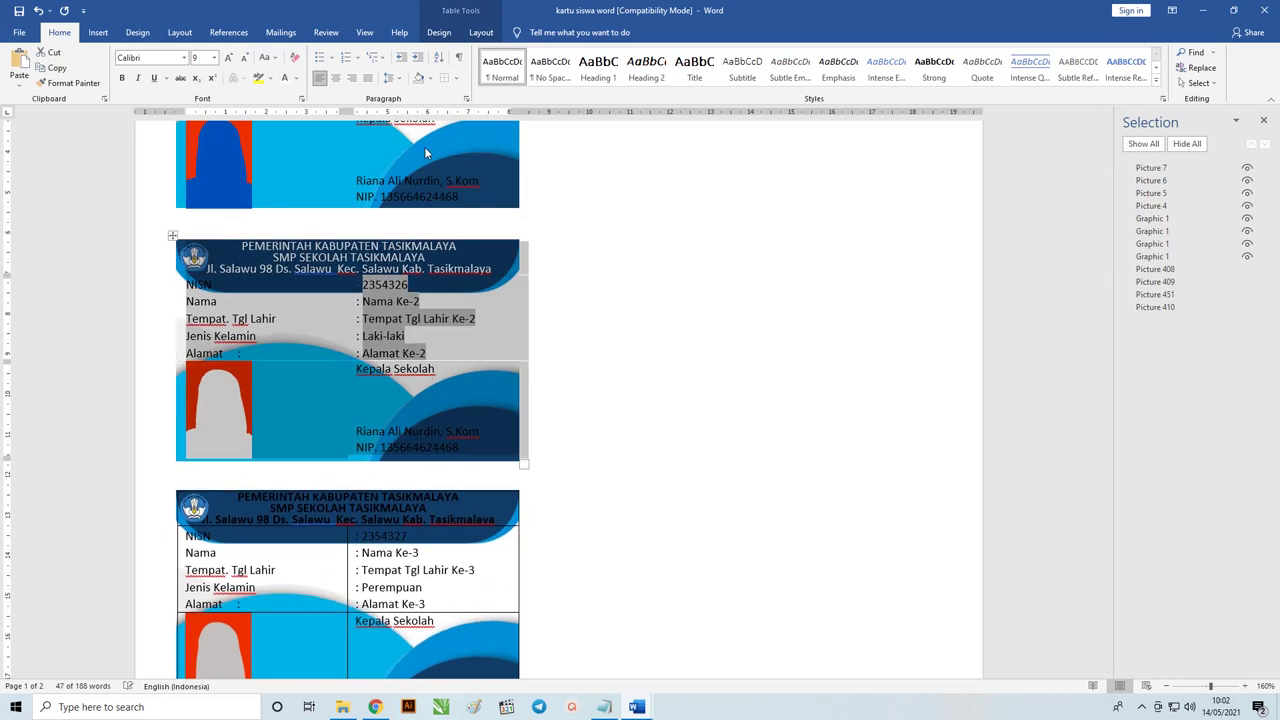
{"action": "scroll", "coordinate": [213, 405], "scroll_direction": "down", "scroll_amount": 3}
{"action": "left_click", "coordinate": [197, 355]}
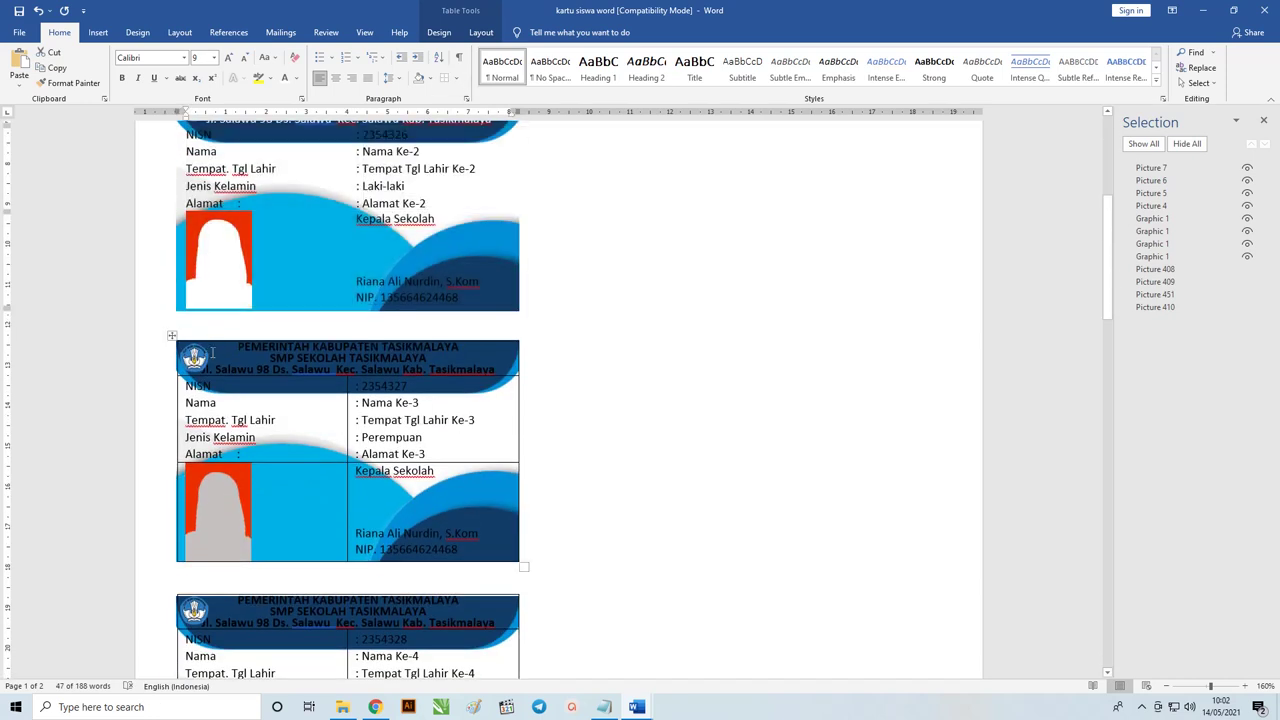
Make the third card's header text white.
{"action": "left_click", "coordinate": [172, 336]}
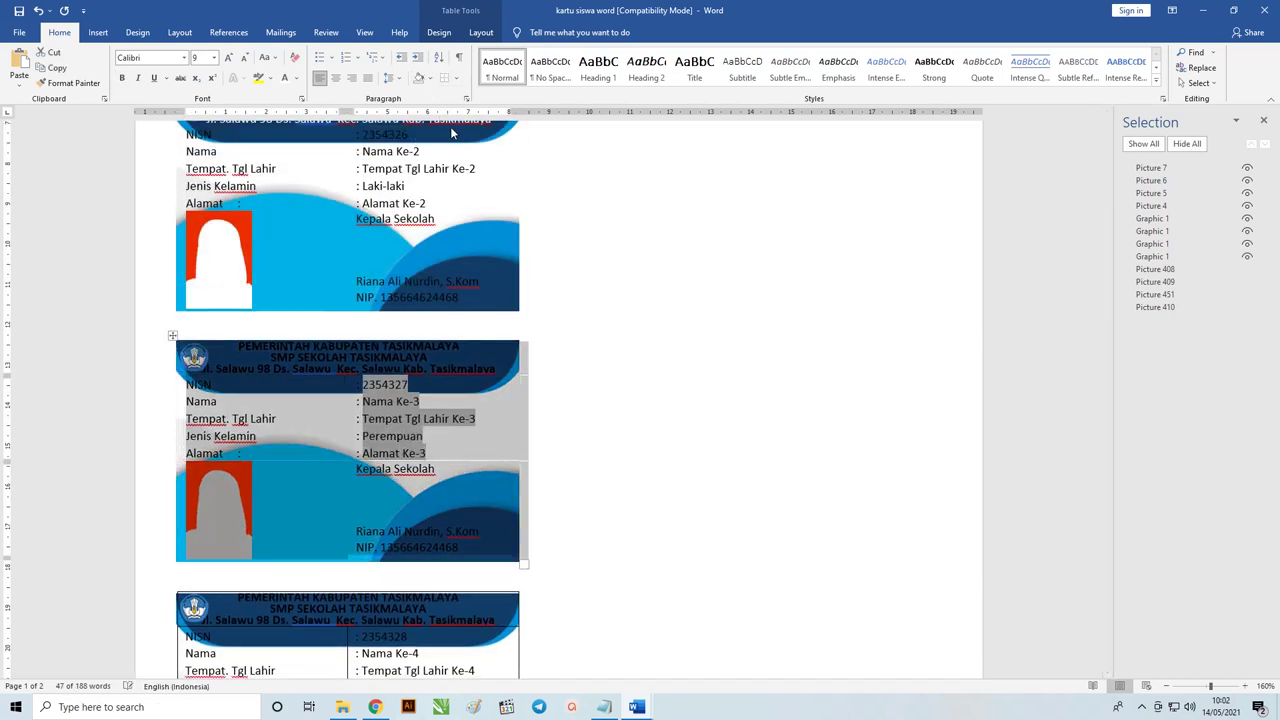
{"action": "scroll", "coordinate": [405, 395], "scroll_direction": "down", "scroll_amount": 3}
{"action": "left_click", "coordinate": [177, 450]}
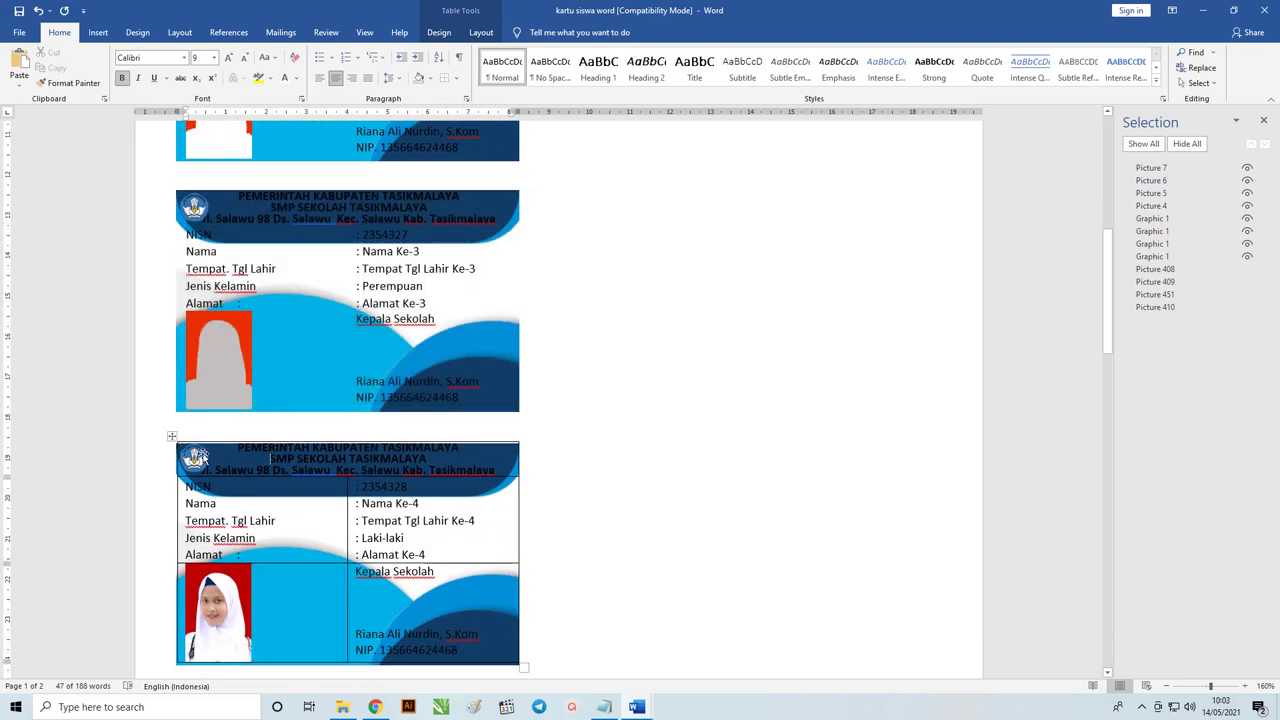
{"action": "left_click", "coordinate": [172, 436]}
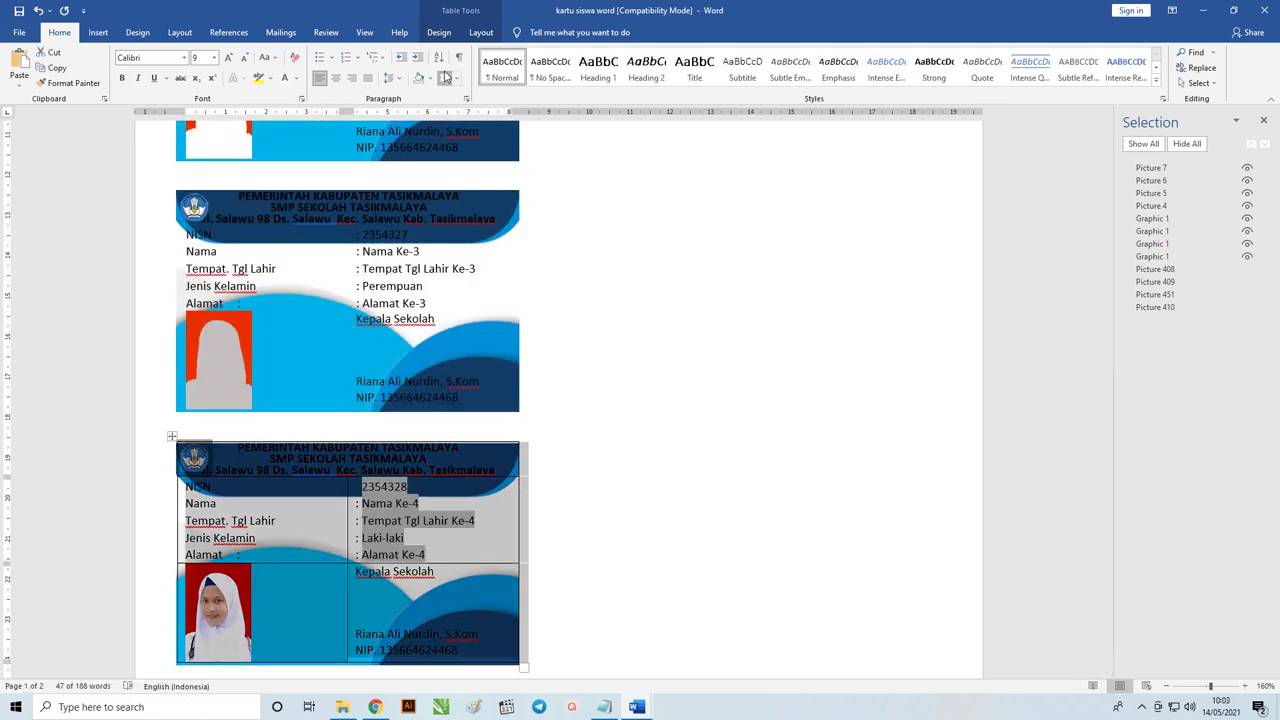
{"action": "left_click", "coordinate": [617, 286]}
{"action": "scroll", "coordinate": [434, 391], "scroll_direction": "up", "scroll_amount": 4}
{"action": "scroll", "coordinate": [437, 393], "scroll_direction": "up", "scroll_amount": 5}
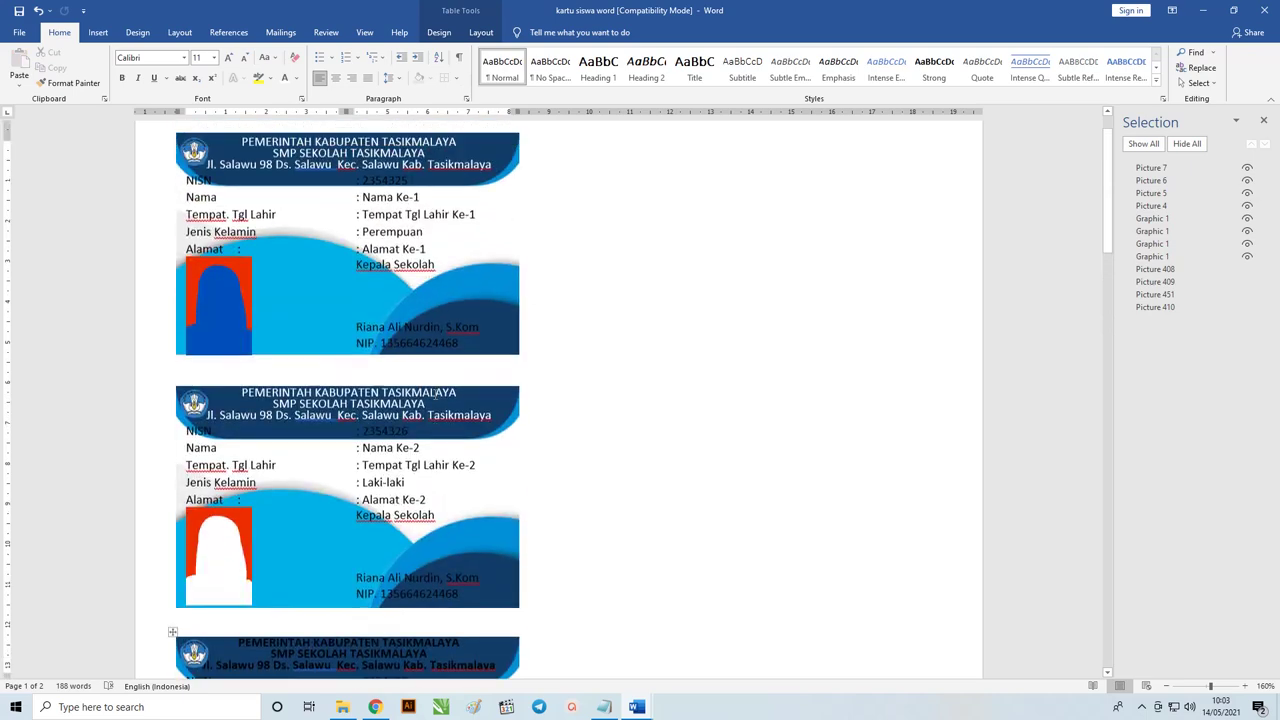
{"action": "scroll", "coordinate": [436, 394], "scroll_direction": "down", "scroll_amount": 4}
{"action": "left_click", "coordinate": [429, 457]}
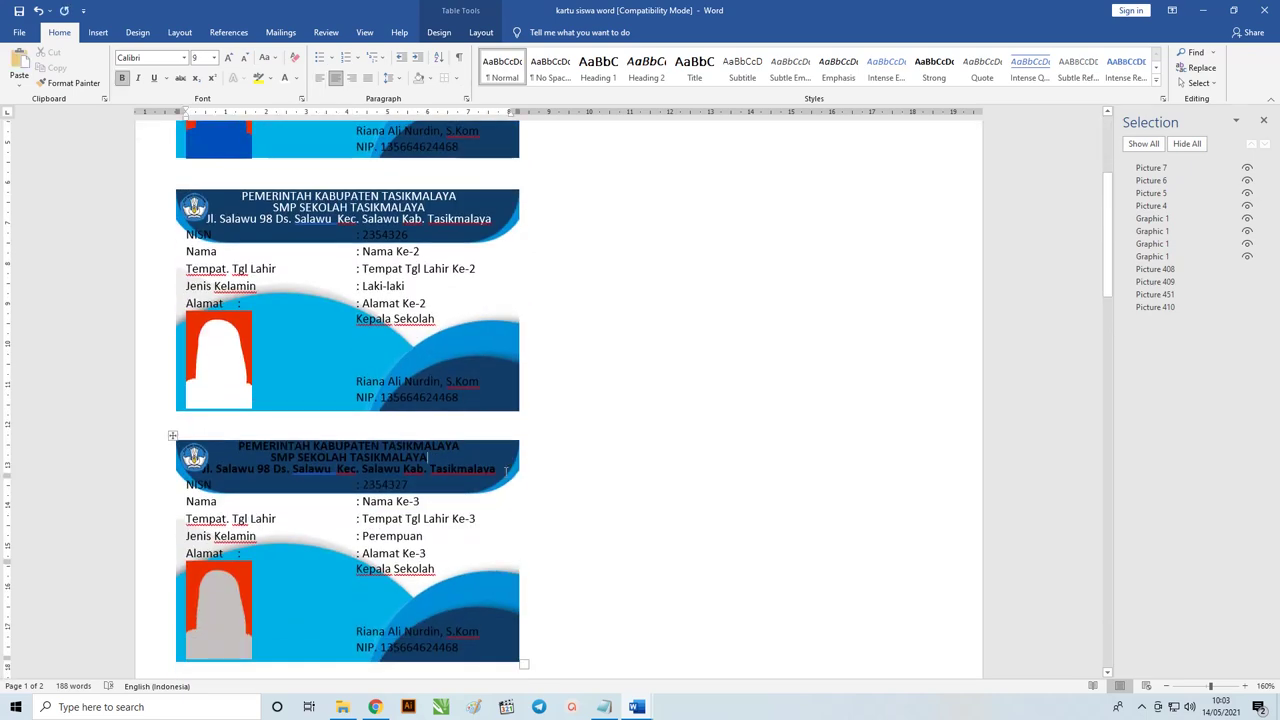
{"action": "left_click_drag", "start_coordinate": [486, 469], "coordinate": [178, 445]}
{"action": "left_click", "coordinate": [286, 79]}
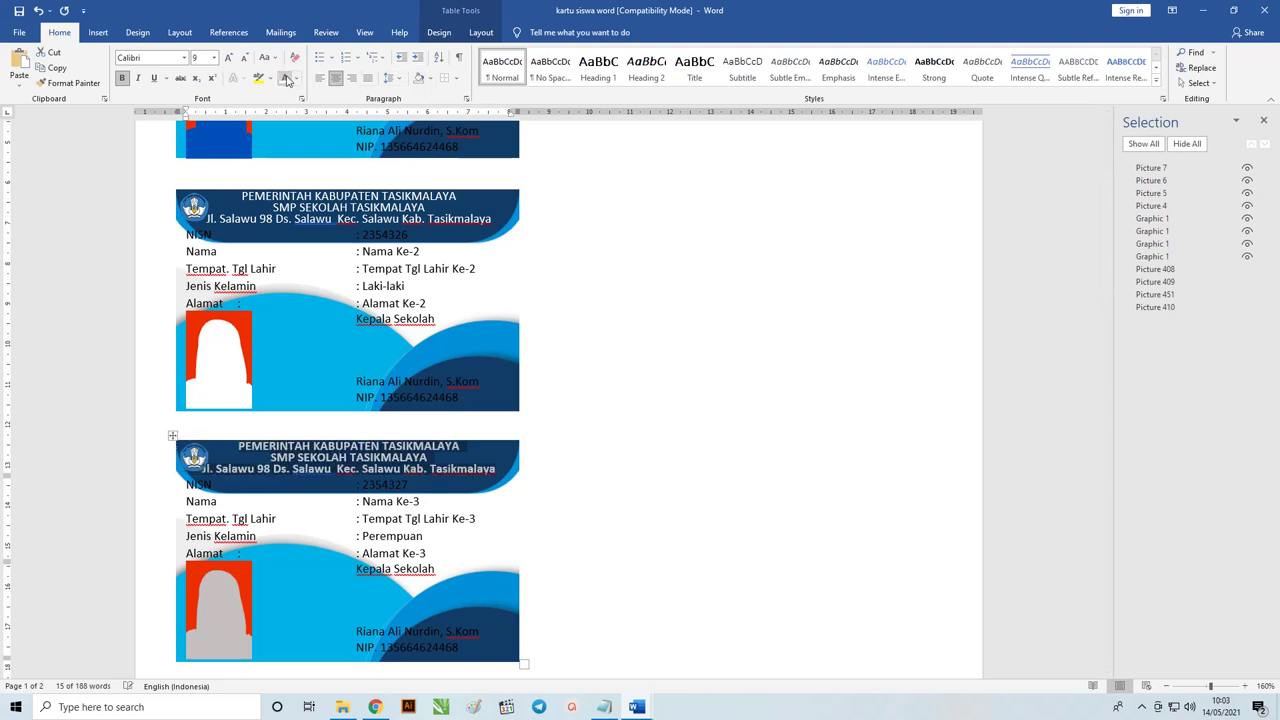
Make the fourth card's header text white.
{"action": "scroll", "coordinate": [418, 434], "scroll_direction": "down", "scroll_amount": 2}
{"action": "scroll", "coordinate": [418, 434], "scroll_direction": "down", "scroll_amount": 2}
{"action": "scroll", "coordinate": [418, 434], "scroll_direction": "down", "scroll_amount": 2}
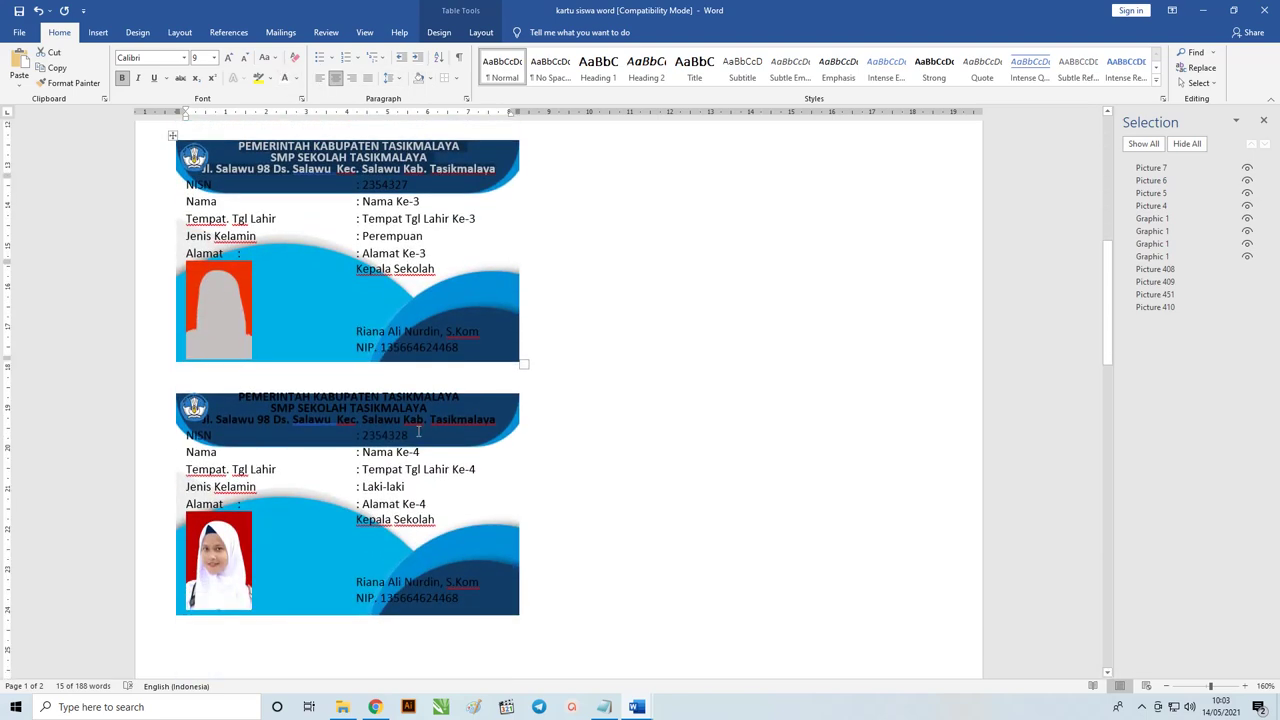
{"action": "left_click_drag", "start_coordinate": [418, 434], "coordinate": [166, 394]}
{"action": "right_click", "coordinate": [455, 430]}
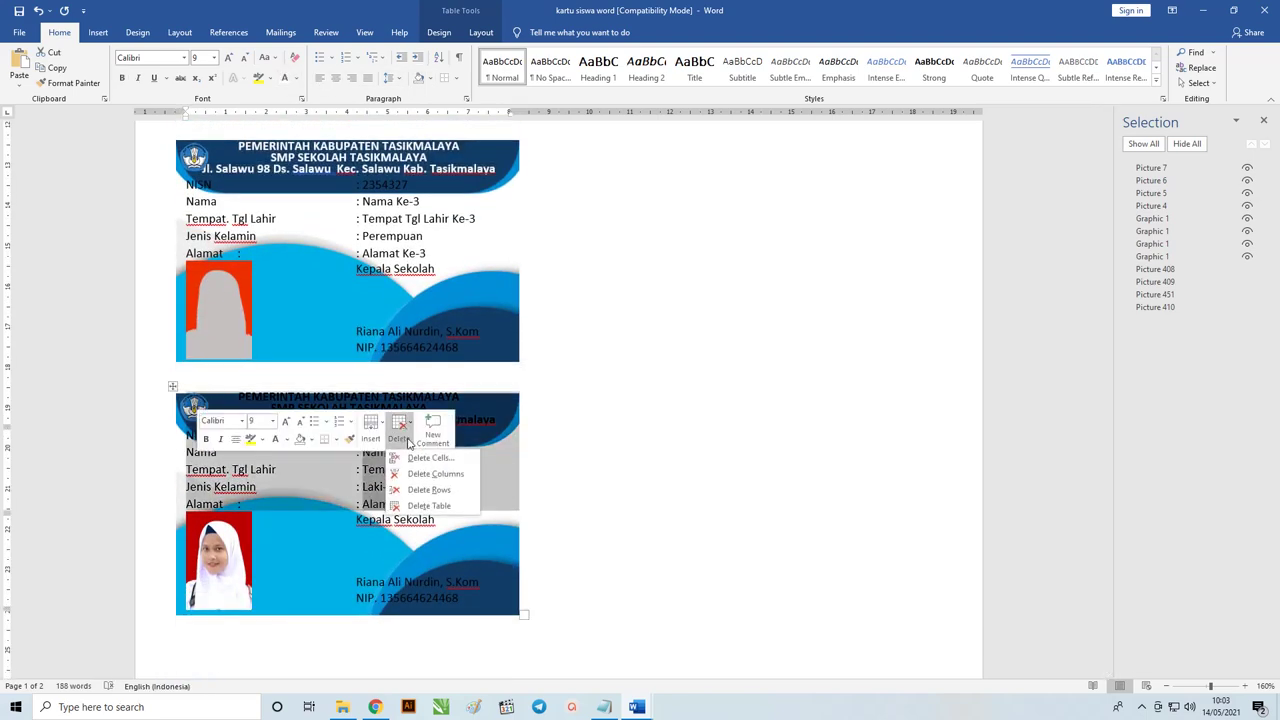
{"action": "key", "text": "Escape"}
{"action": "left_click", "coordinate": [463, 427]}
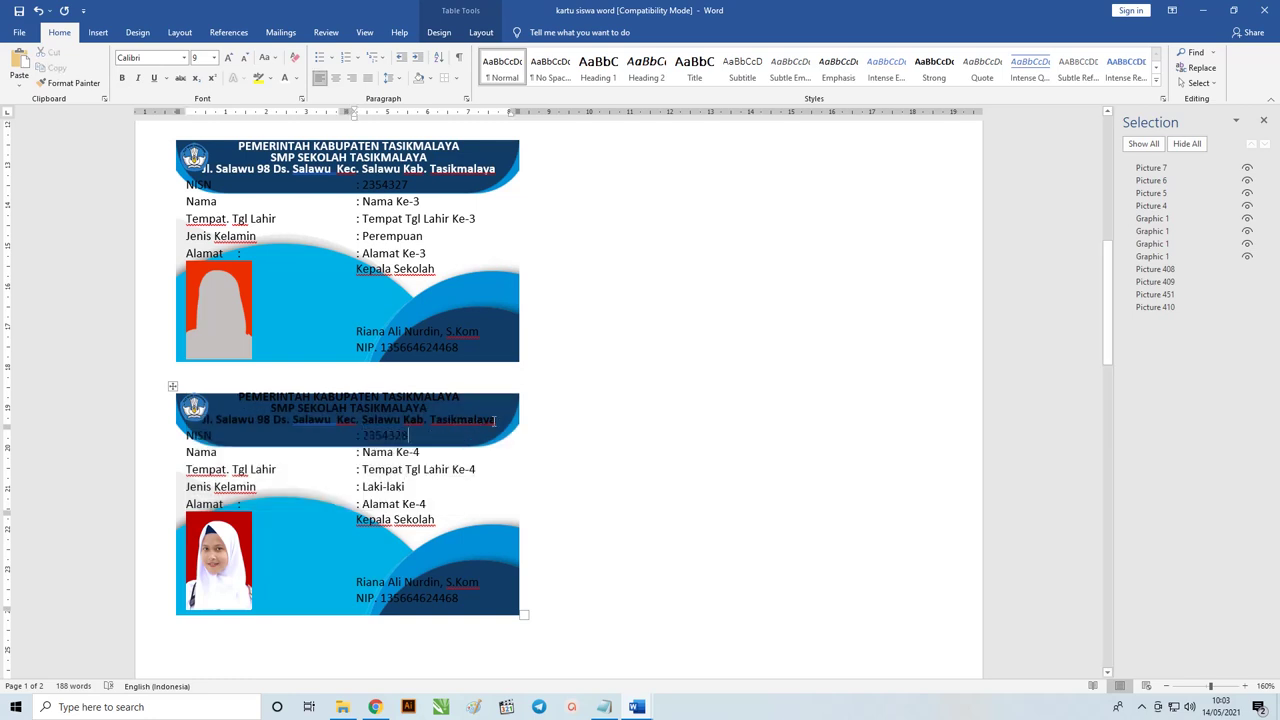
{"action": "left_click_drag", "start_coordinate": [440, 420], "coordinate": [232, 397]}
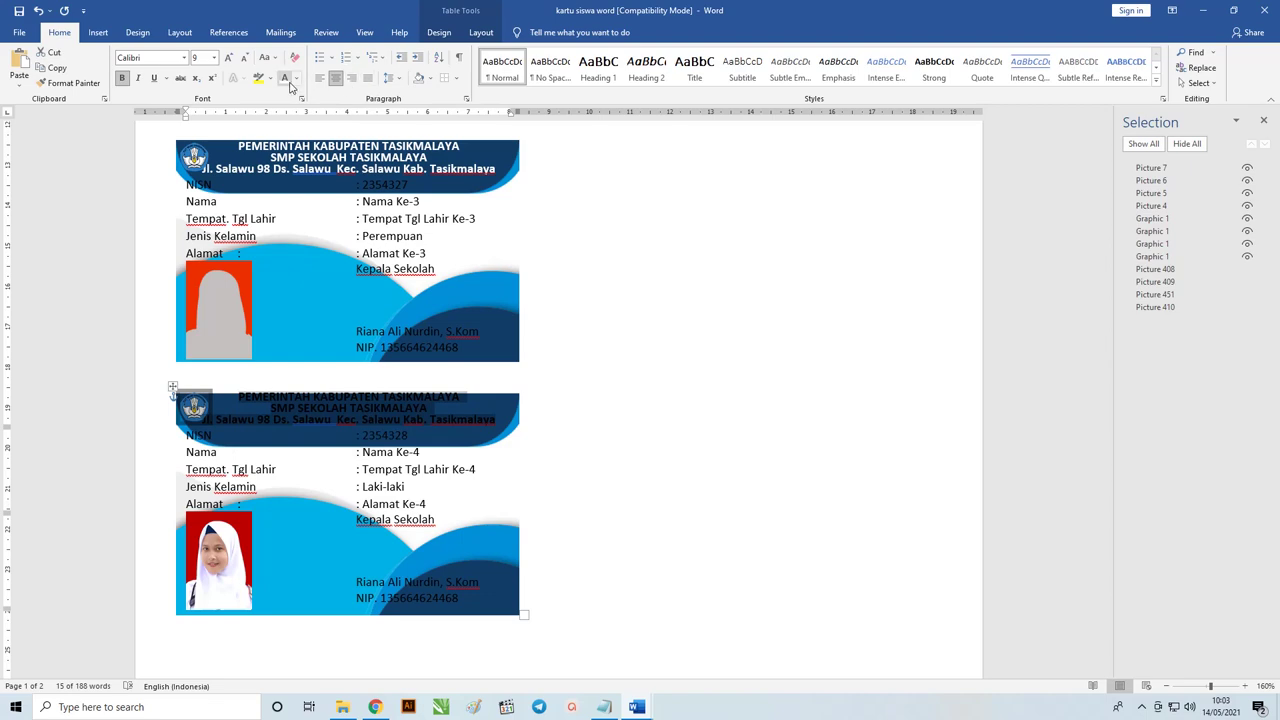
{"action": "left_click", "coordinate": [608, 394]}
Move the blue back-card graphic beside the first card, enlarge it to card size, and nudge it up.
{"action": "scroll", "coordinate": [608, 394], "scroll_direction": "down", "scroll_amount": 5, "text": "ctrl"}
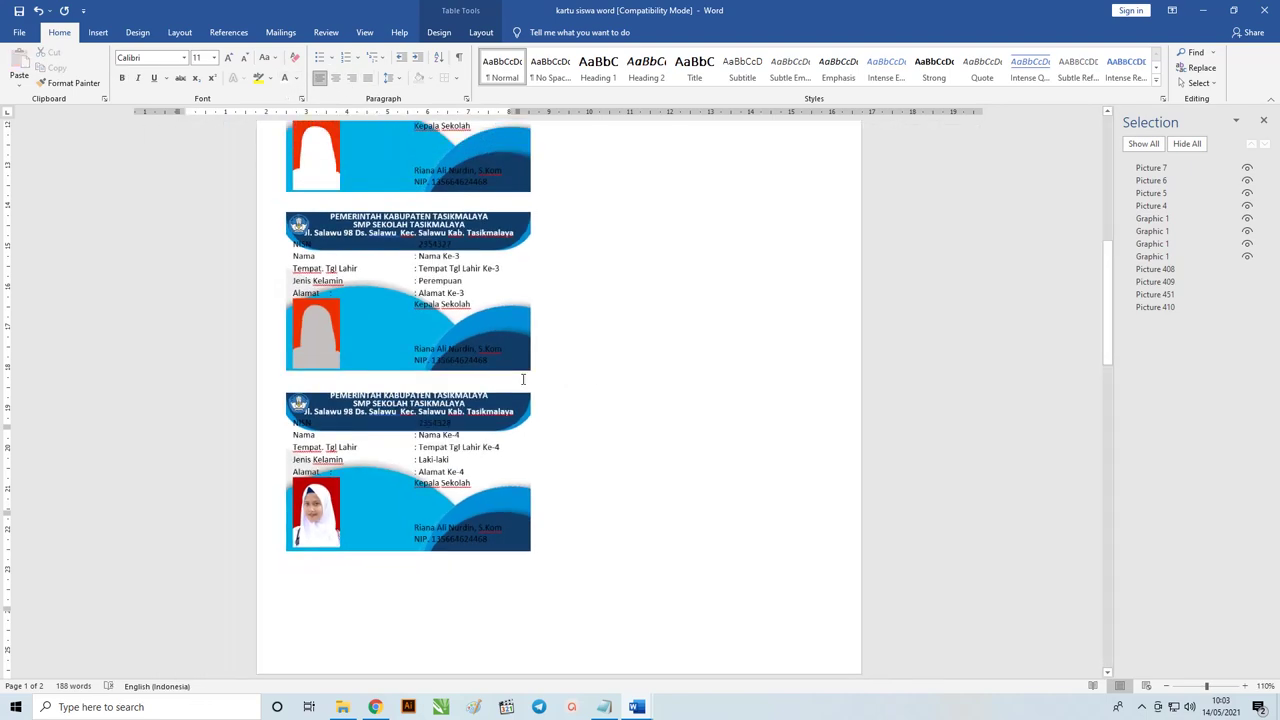
{"action": "scroll", "coordinate": [522, 379], "scroll_direction": "down", "scroll_amount": 1, "text": "ctrl"}
{"action": "scroll", "coordinate": [522, 379], "scroll_direction": "down", "scroll_amount": 2, "text": "ctrl"}
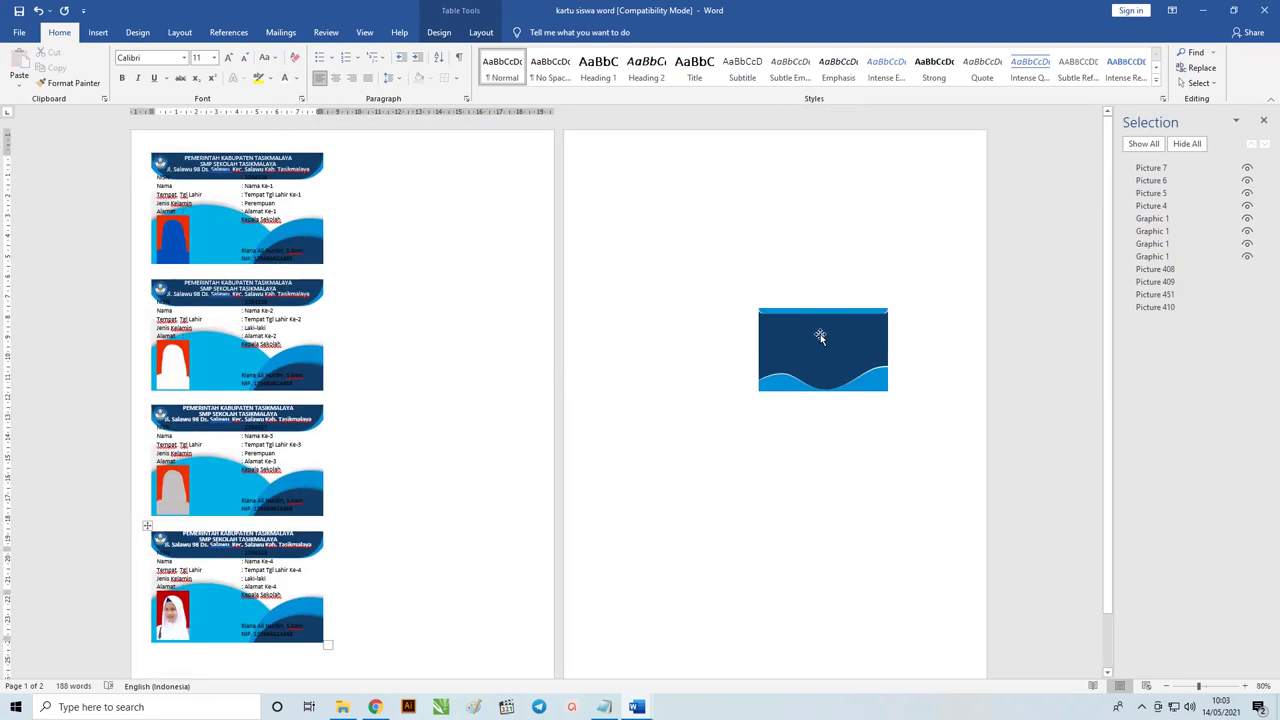
{"action": "left_click_drag", "start_coordinate": [820, 337], "coordinate": [406, 188]}
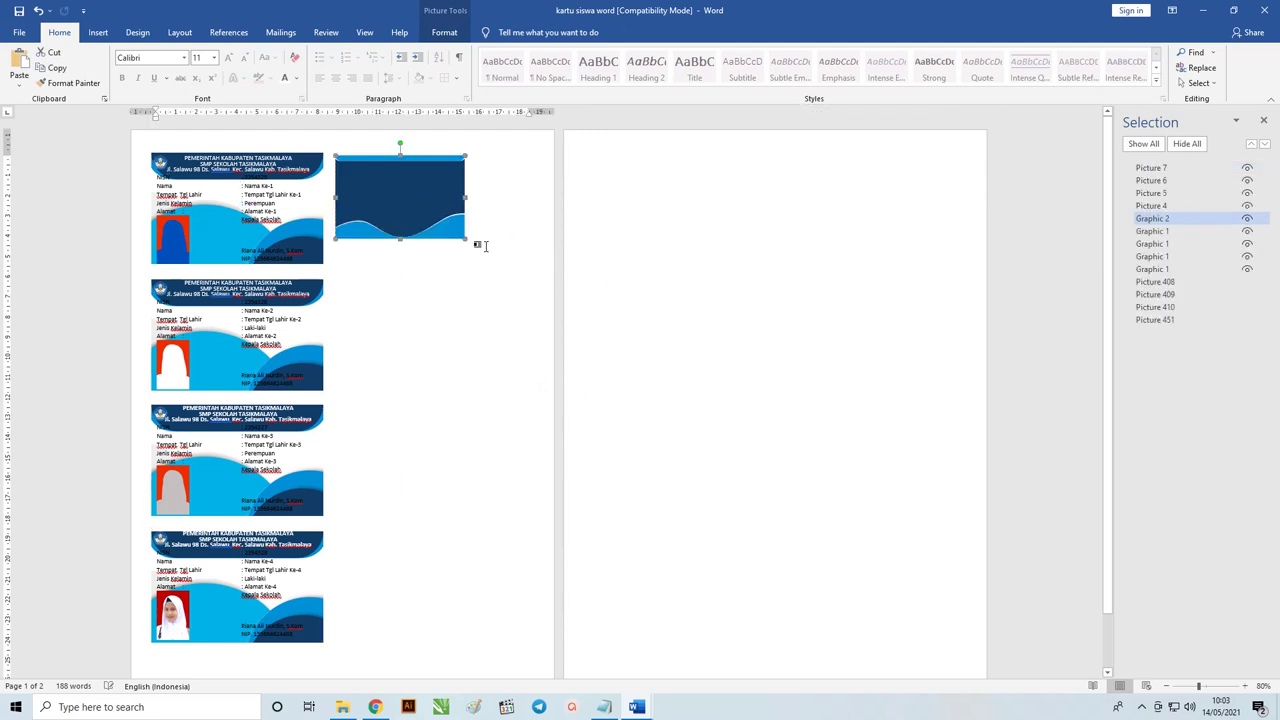
{"action": "left_click_drag", "start_coordinate": [465, 240], "coordinate": [505, 263]}
{"action": "scroll", "coordinate": [505, 262], "scroll_direction": "up", "scroll_amount": 2}
{"action": "scroll", "coordinate": [560, 250], "scroll_direction": "up", "scroll_amount": 1}
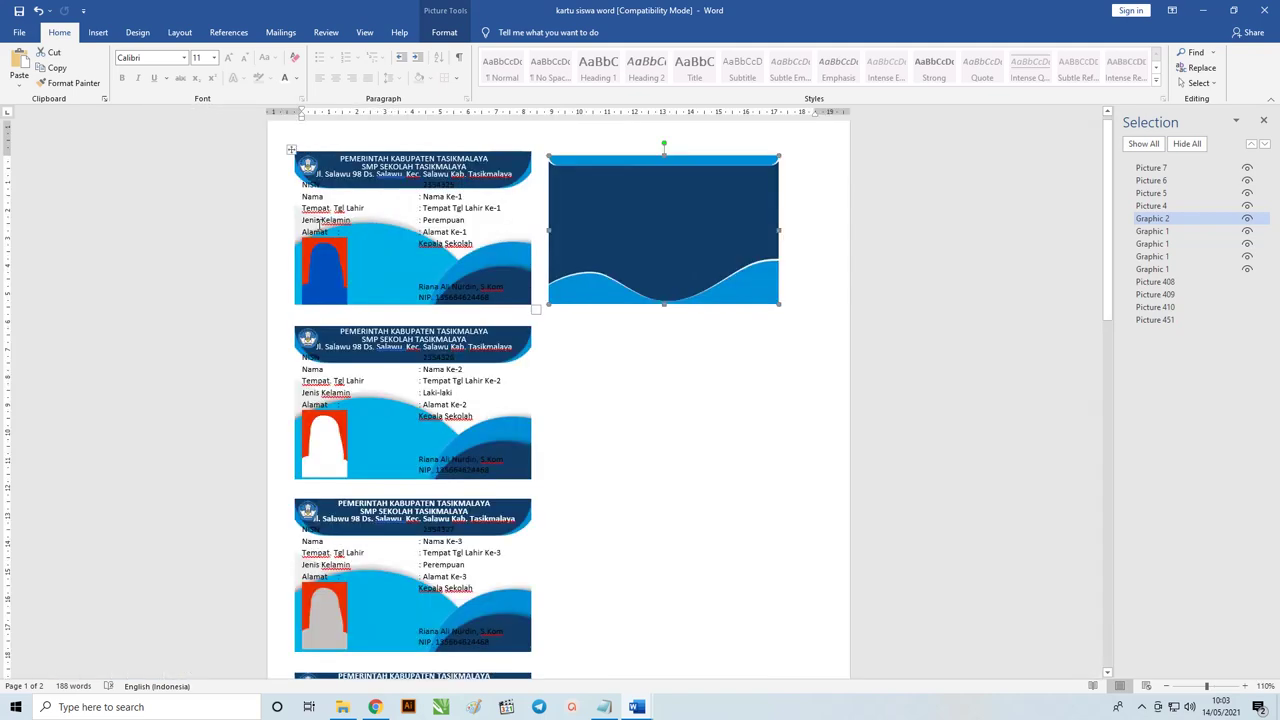
{"action": "scroll", "coordinate": [590, 250], "scroll_direction": "up", "scroll_amount": 1}
{"action": "key", "text": "Up"}
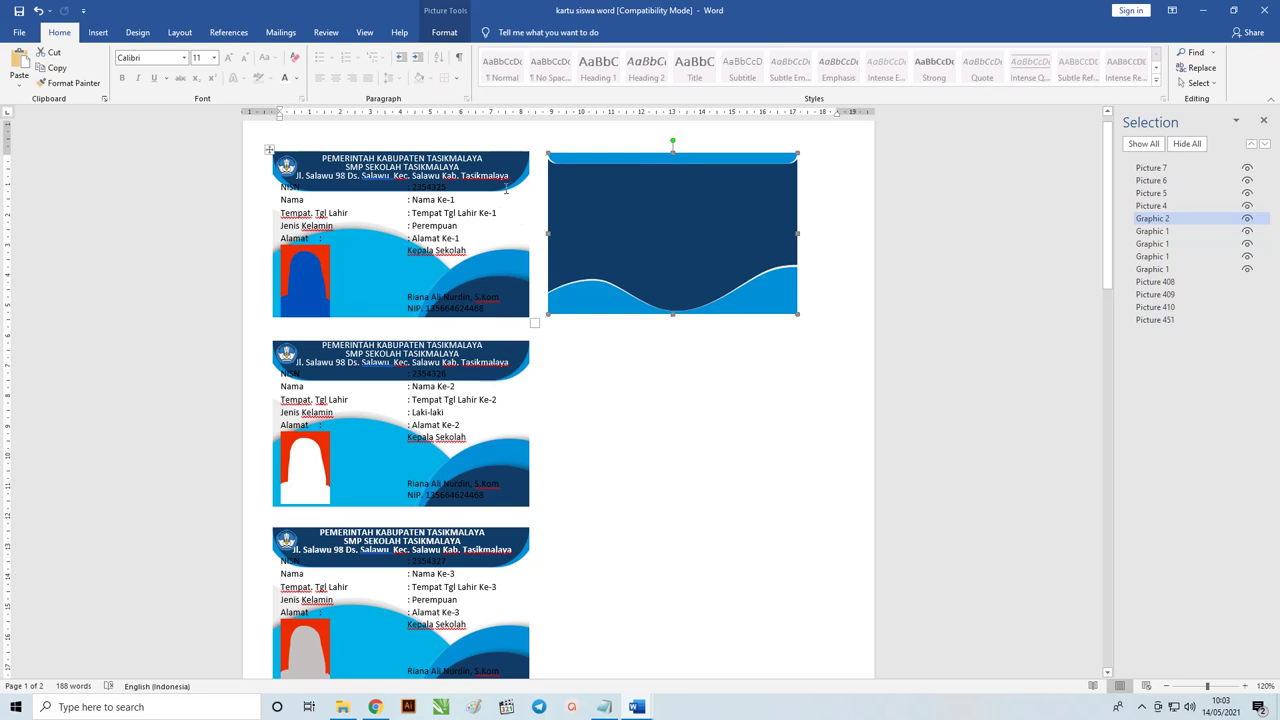
{"action": "left_click", "coordinate": [401, 215]}
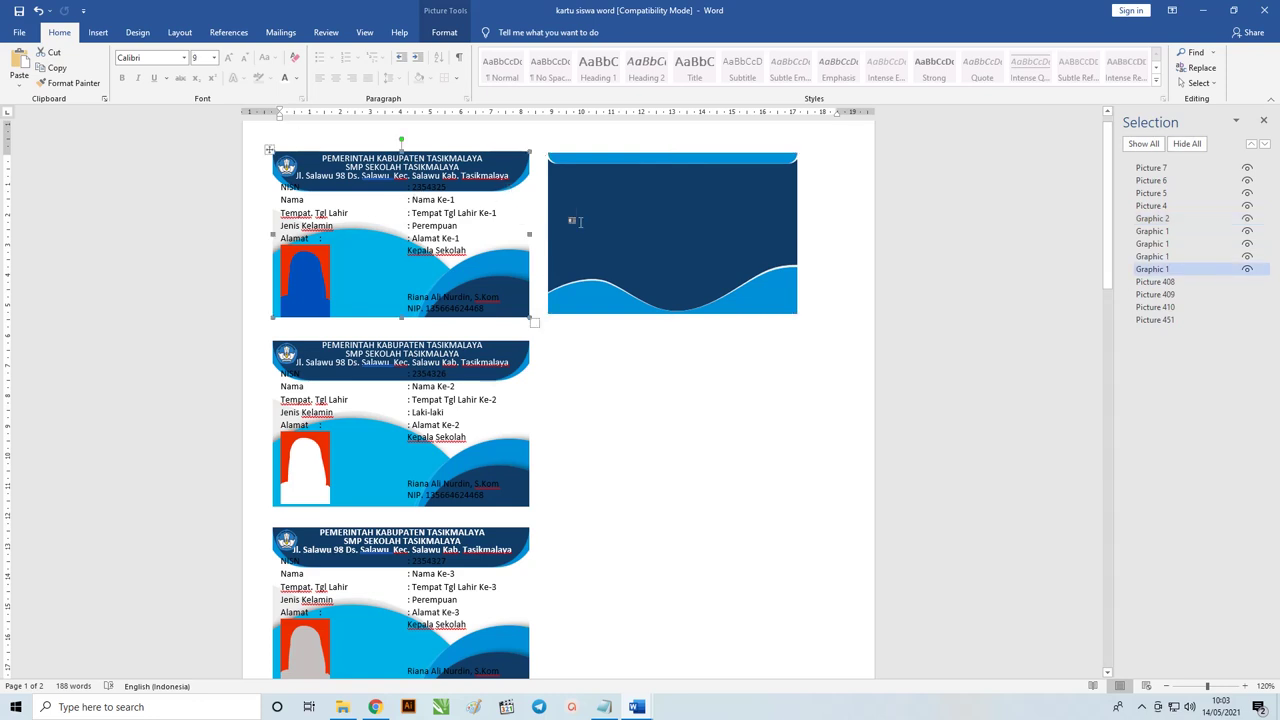
{"action": "left_click", "coordinate": [612, 200]}
Draw a text box over the blue back-card graphic from the Shapes gallery.
{"action": "left_click", "coordinate": [98, 33]}
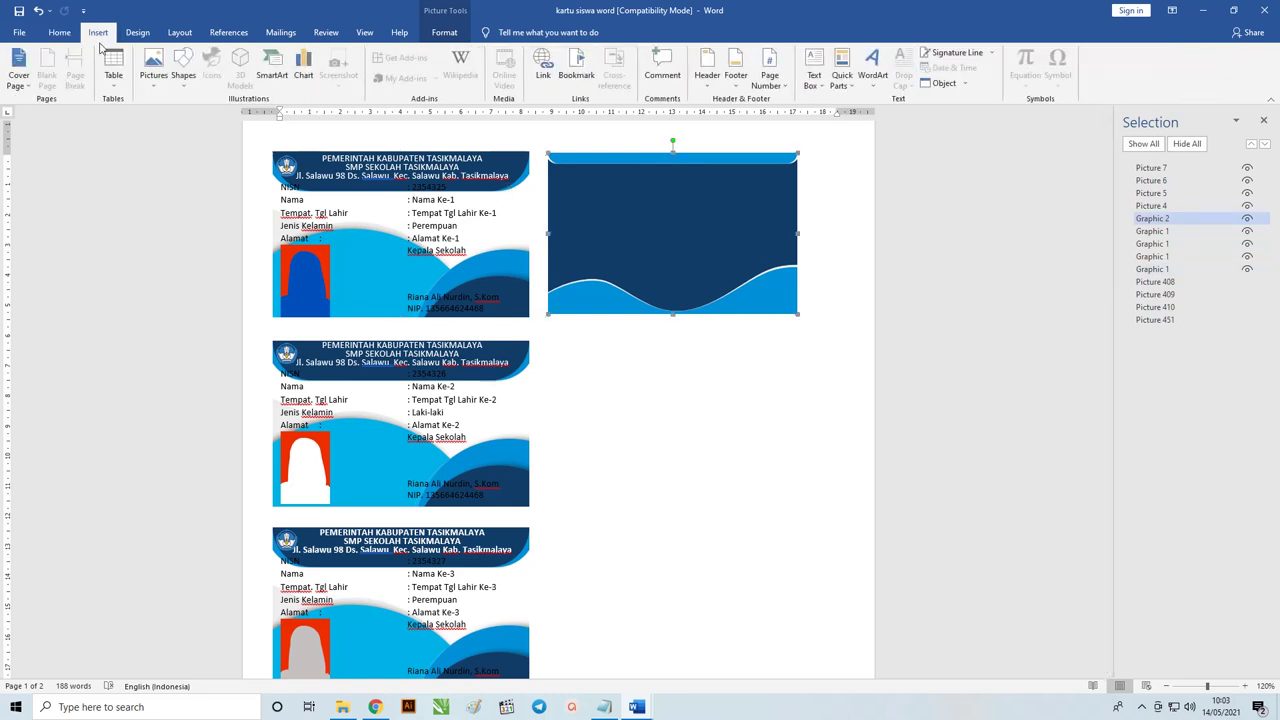
{"action": "left_click", "coordinate": [154, 88]}
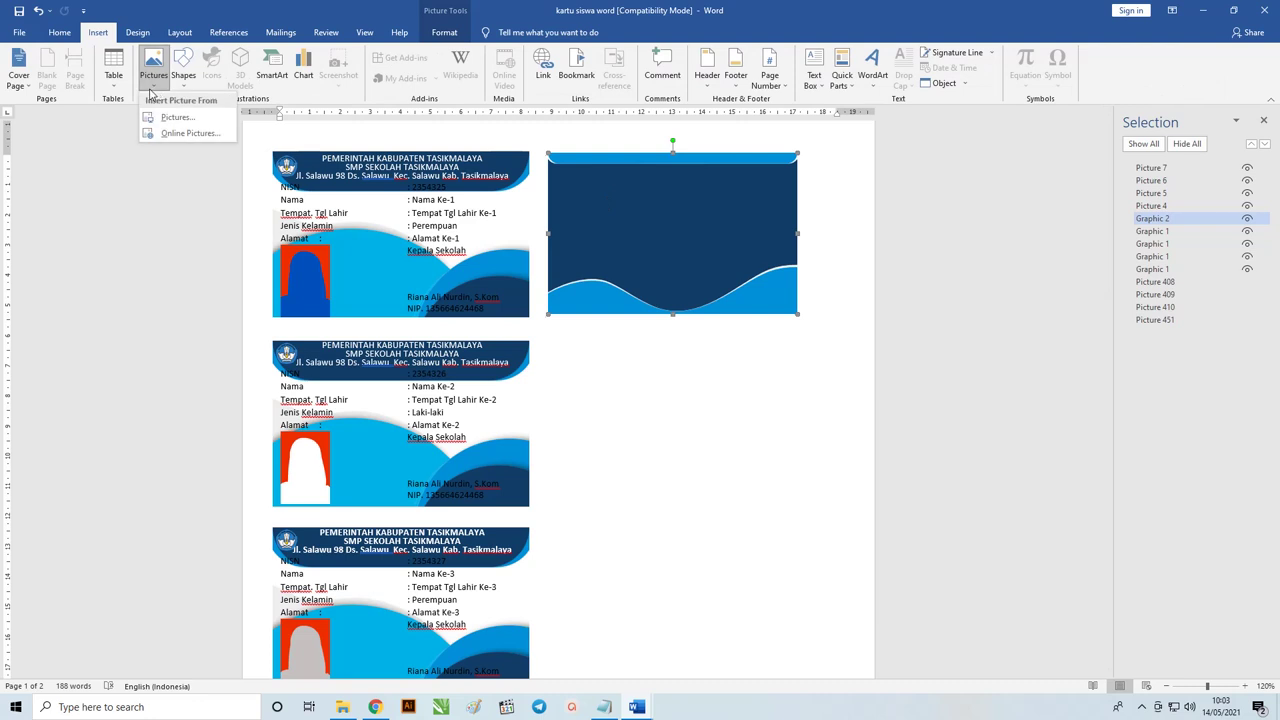
{"action": "left_click", "coordinate": [185, 90]}
{"action": "left_click", "coordinate": [177, 115]}
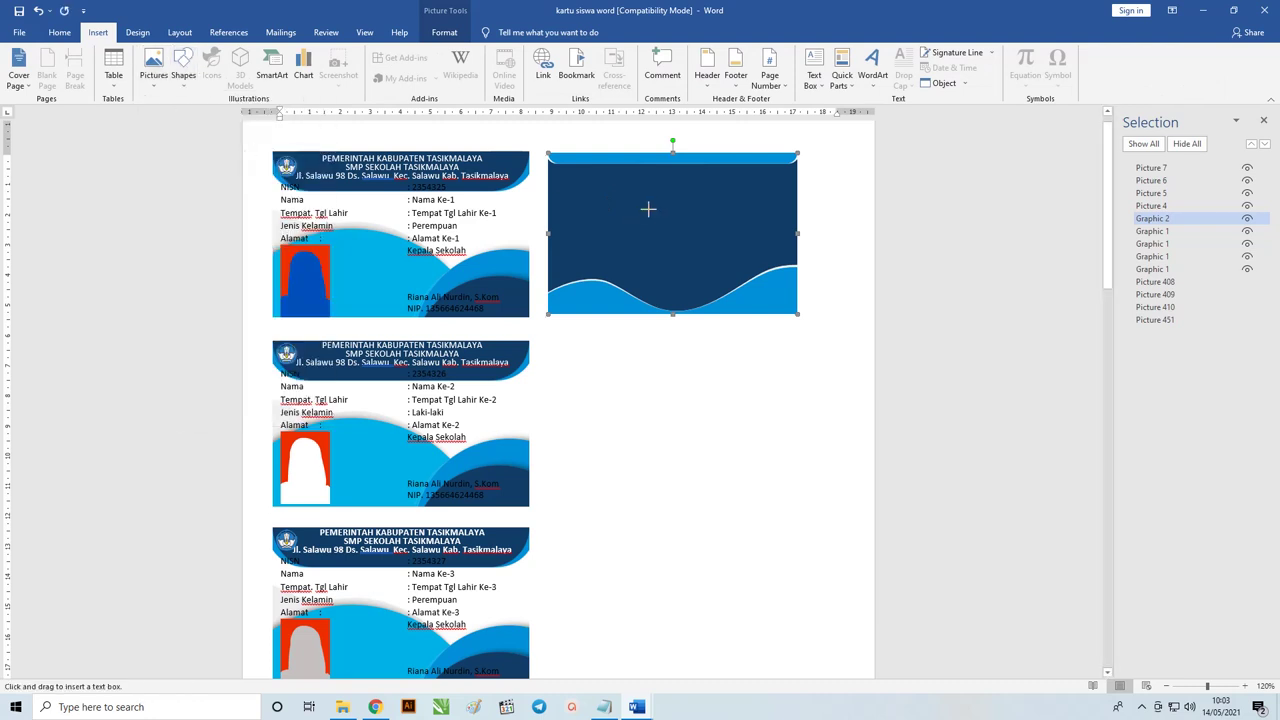
{"action": "left_click_drag", "start_coordinate": [560, 168], "coordinate": [790, 300]}
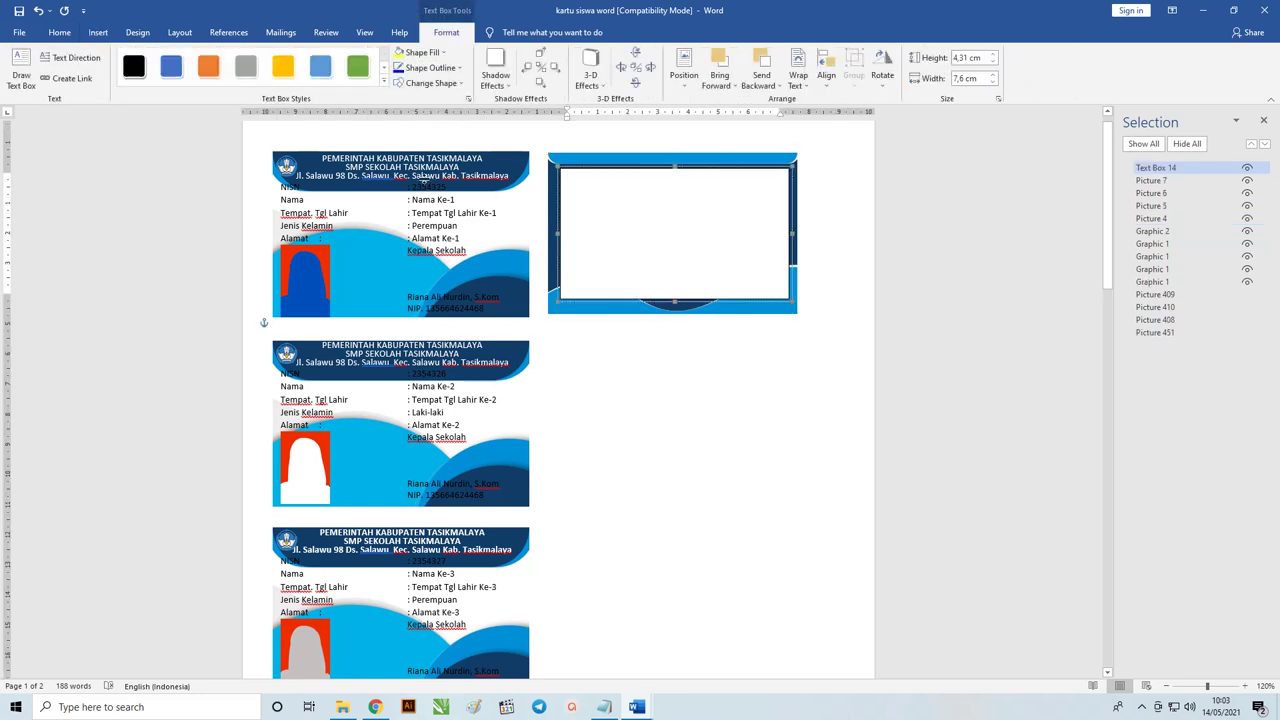
Try pasting the first card's header into the text box, dismissing the drawing-objects warning twice.
{"action": "left_click", "coordinate": [510, 177]}
{"action": "left_click", "coordinate": [321, 159]}
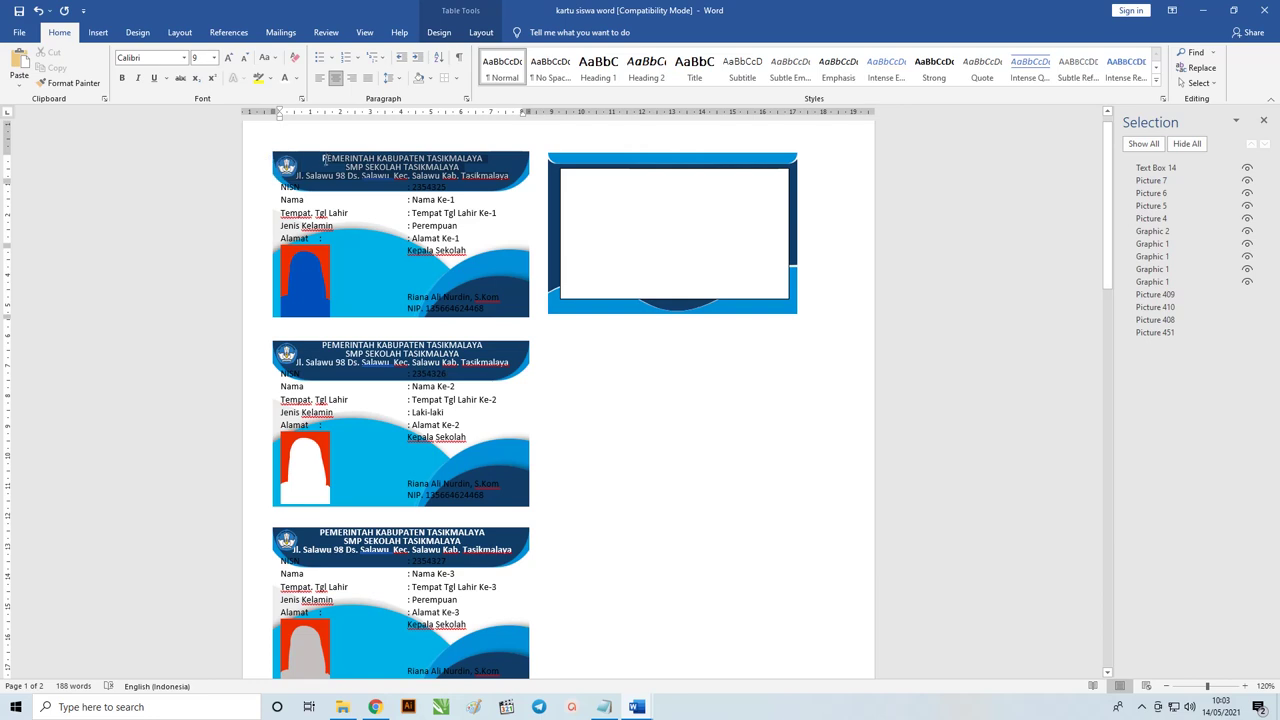
{"action": "left_click", "coordinate": [325, 166]}
{"action": "left_click", "coordinate": [622, 205]}
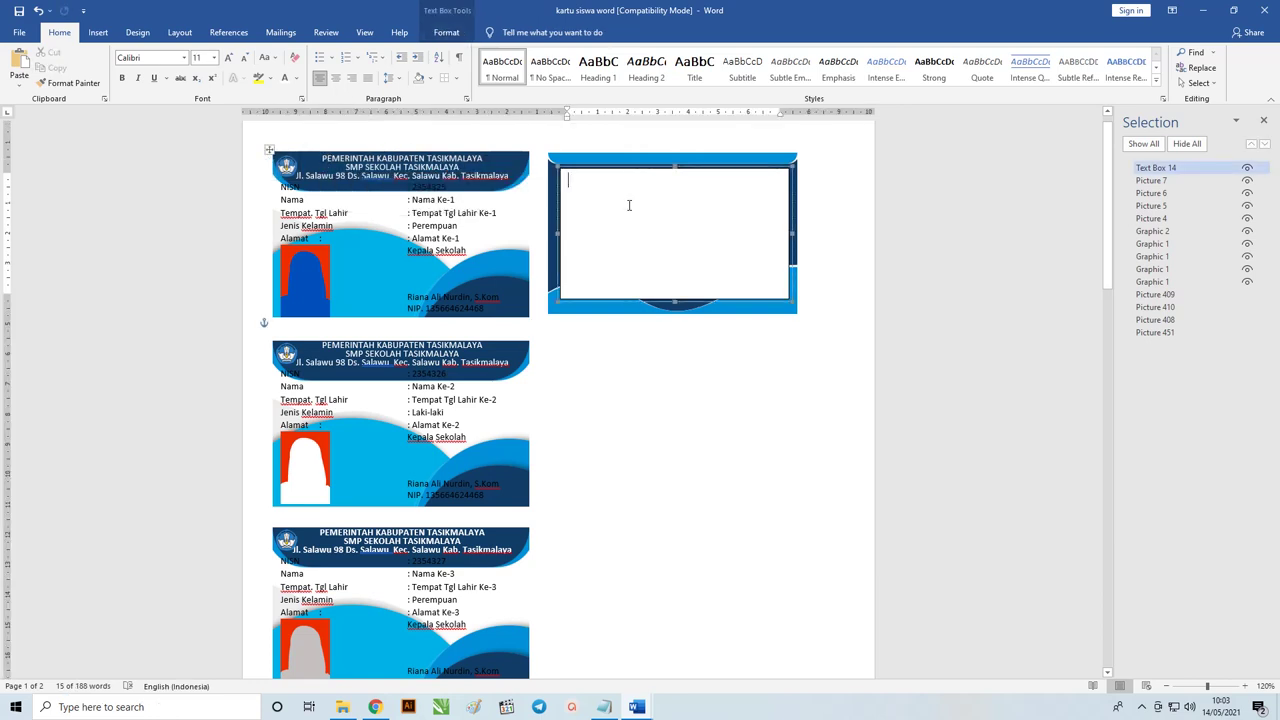
{"action": "key", "text": "ctrl+v"}
{"action": "left_click", "coordinate": [643, 388]}
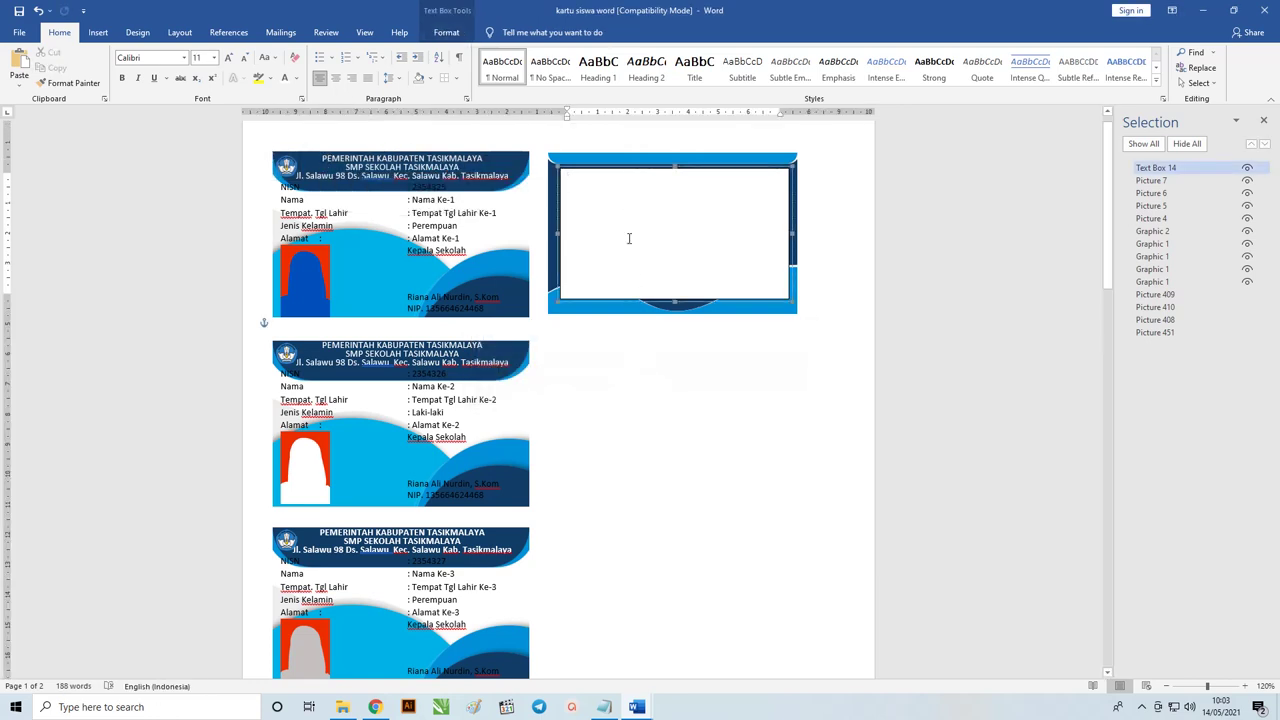
{"action": "right_click", "coordinate": [617, 189]}
{"action": "left_click", "coordinate": [649, 250]}
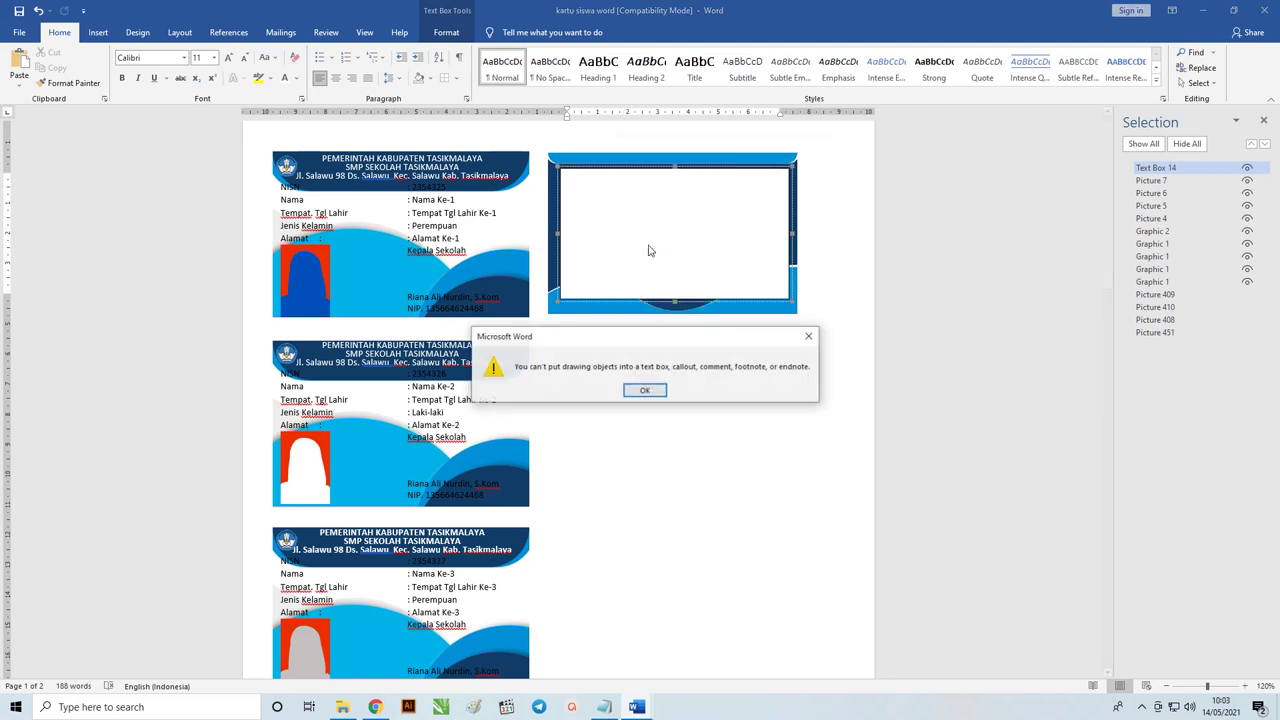
{"action": "left_click", "coordinate": [645, 391]}
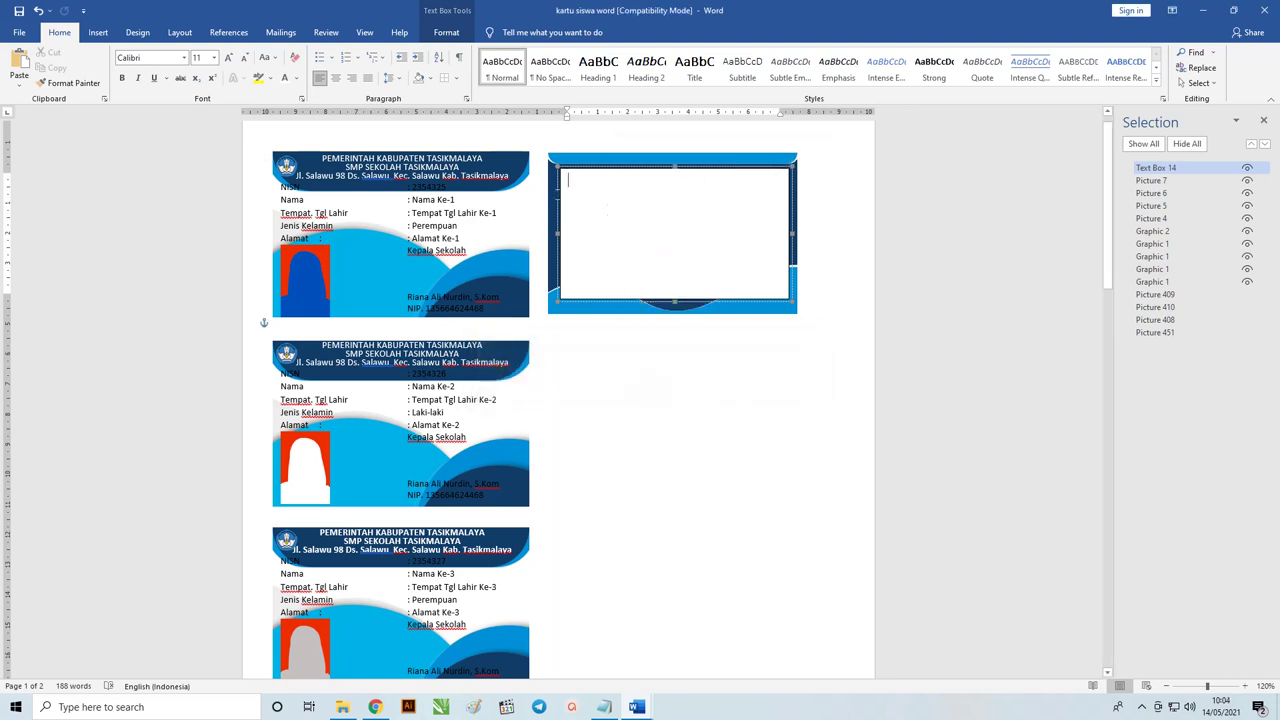
{"action": "left_click", "coordinate": [511, 176]}
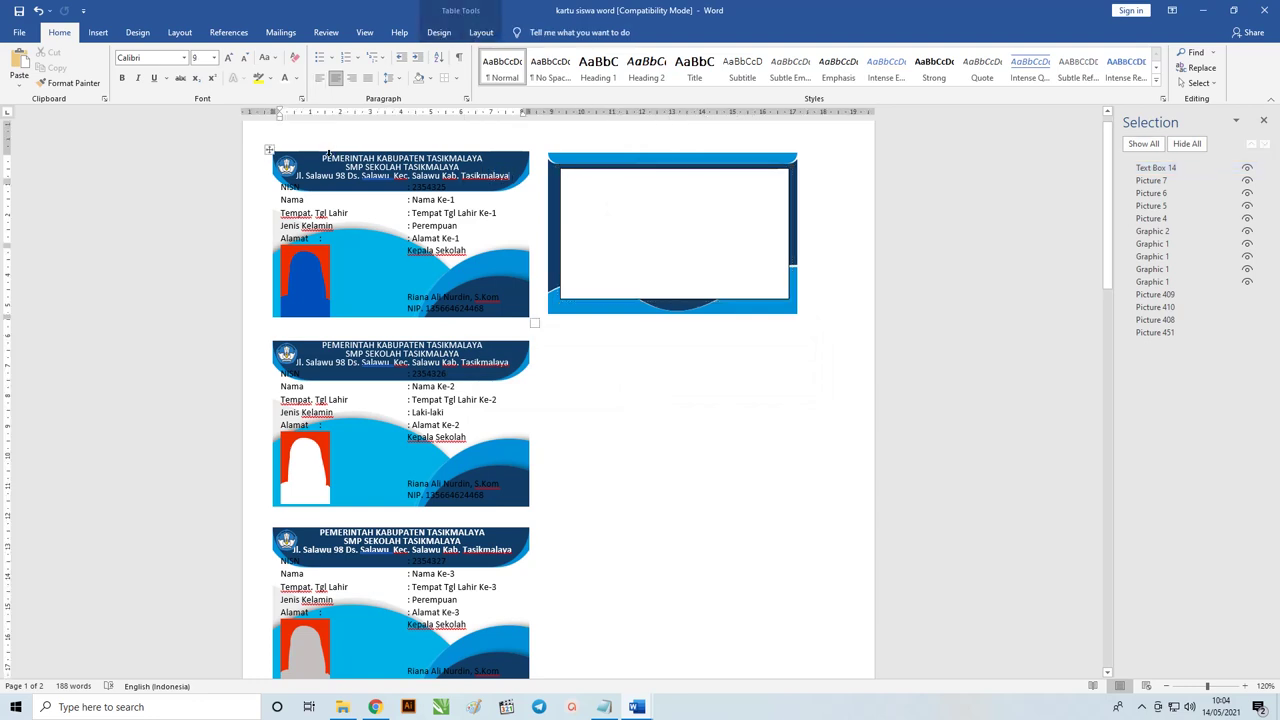
Copy the first card's header into Notepad as plain text, select its three lines, and return to Word.
{"action": "left_click", "coordinate": [604, 707]}
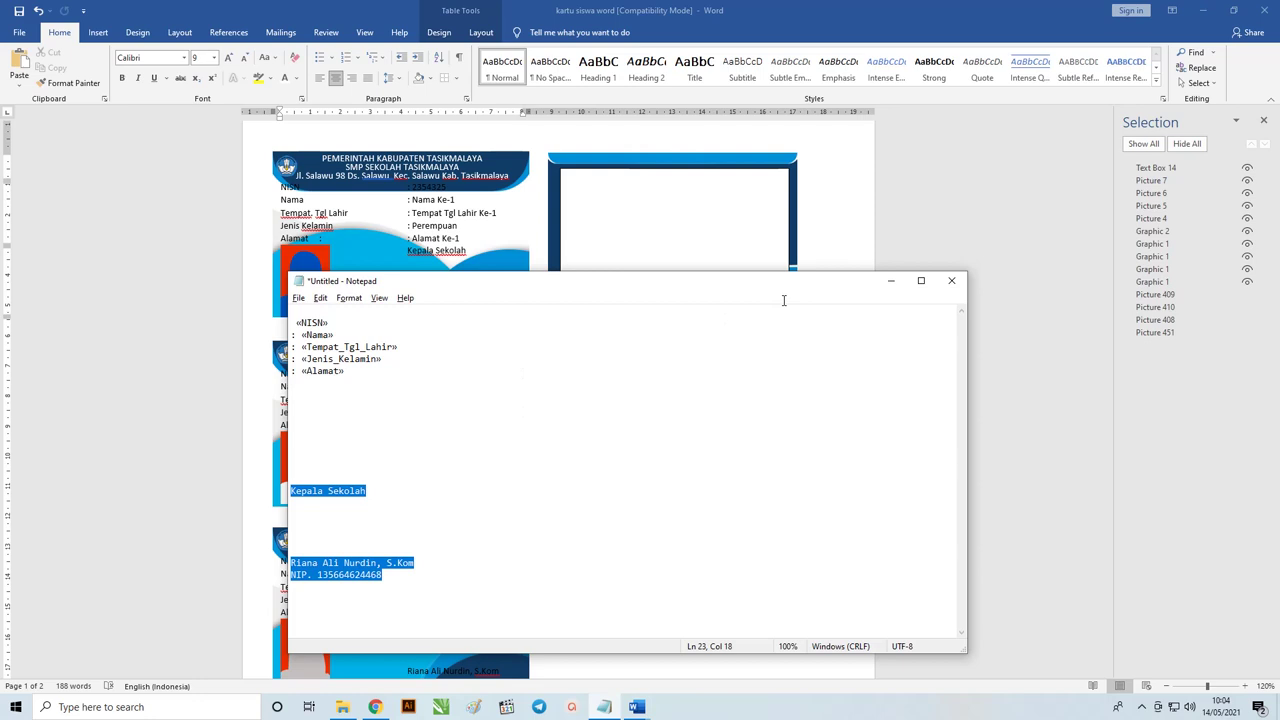
{"action": "key", "text": "alt+Tab"}
{"action": "key", "text": "ctrl+c"}
{"action": "key", "text": "alt+Tab"}
{"action": "key", "text": "ctrl+v"}
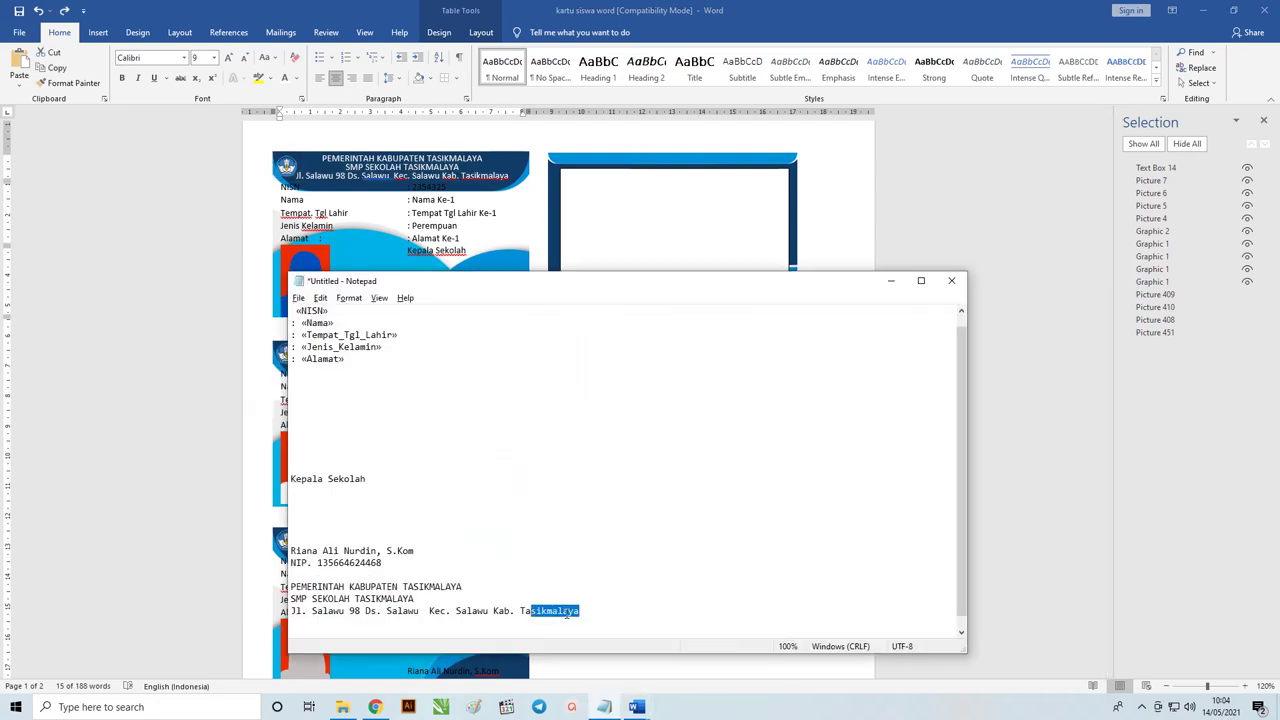
{"action": "left_click_drag", "start_coordinate": [580, 612], "coordinate": [248, 572]}
{"action": "key", "text": "alt+Tab"}
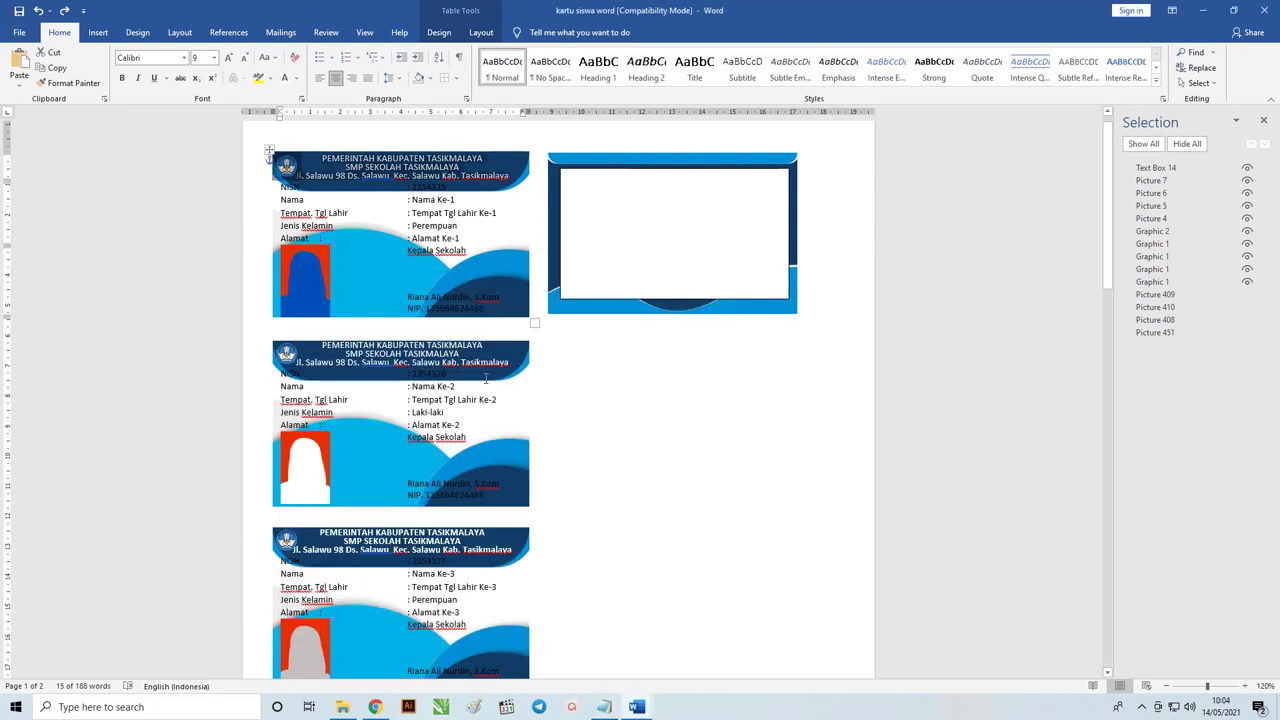
Paste the three header lines into the back card's text box and center them.
{"action": "left_click", "coordinate": [649, 230]}
{"action": "key", "text": "ctrl+v"}
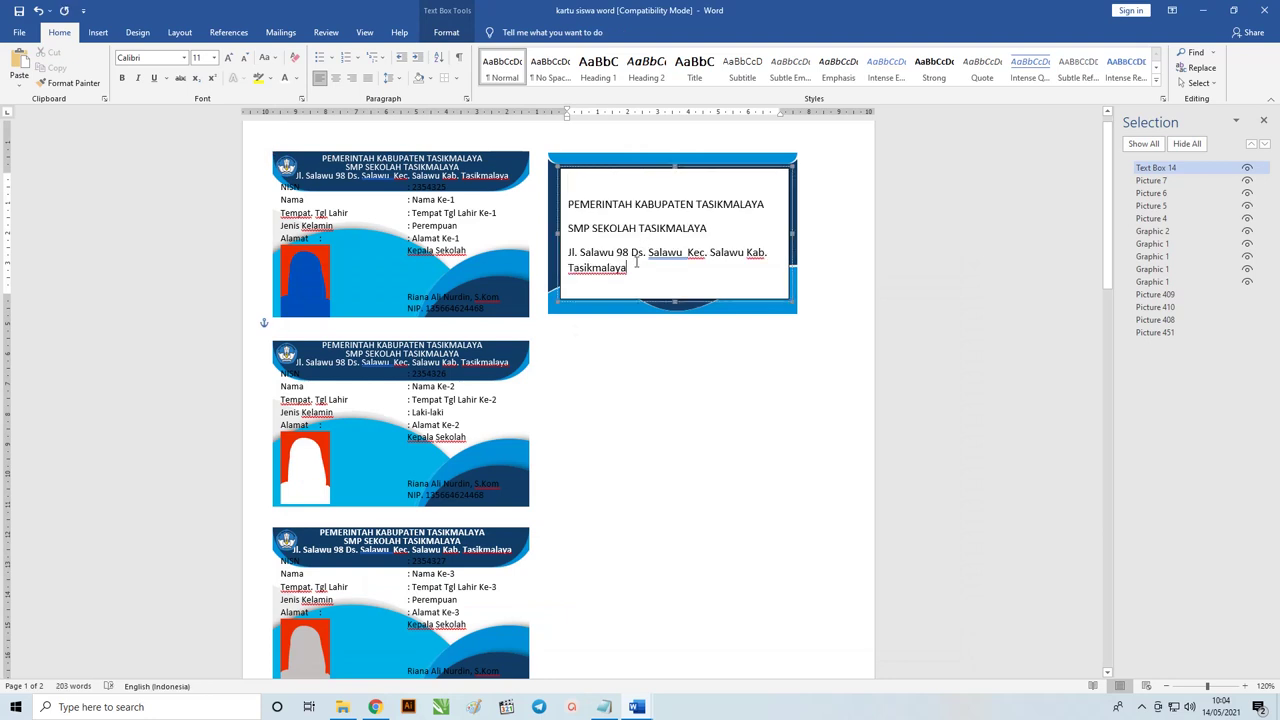
{"action": "left_click_drag", "start_coordinate": [636, 290], "coordinate": [562, 212]}
{"action": "key", "text": "ctrl+e"}
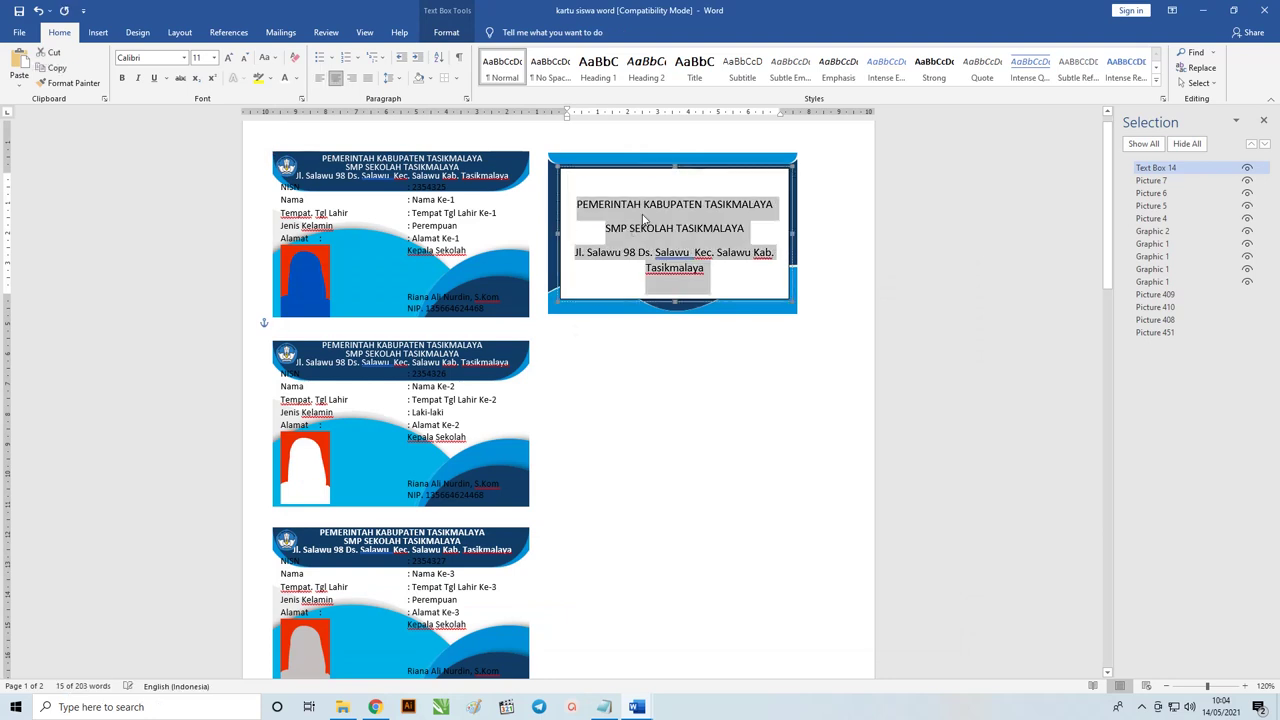
{"action": "left_click", "coordinate": [676, 246]}
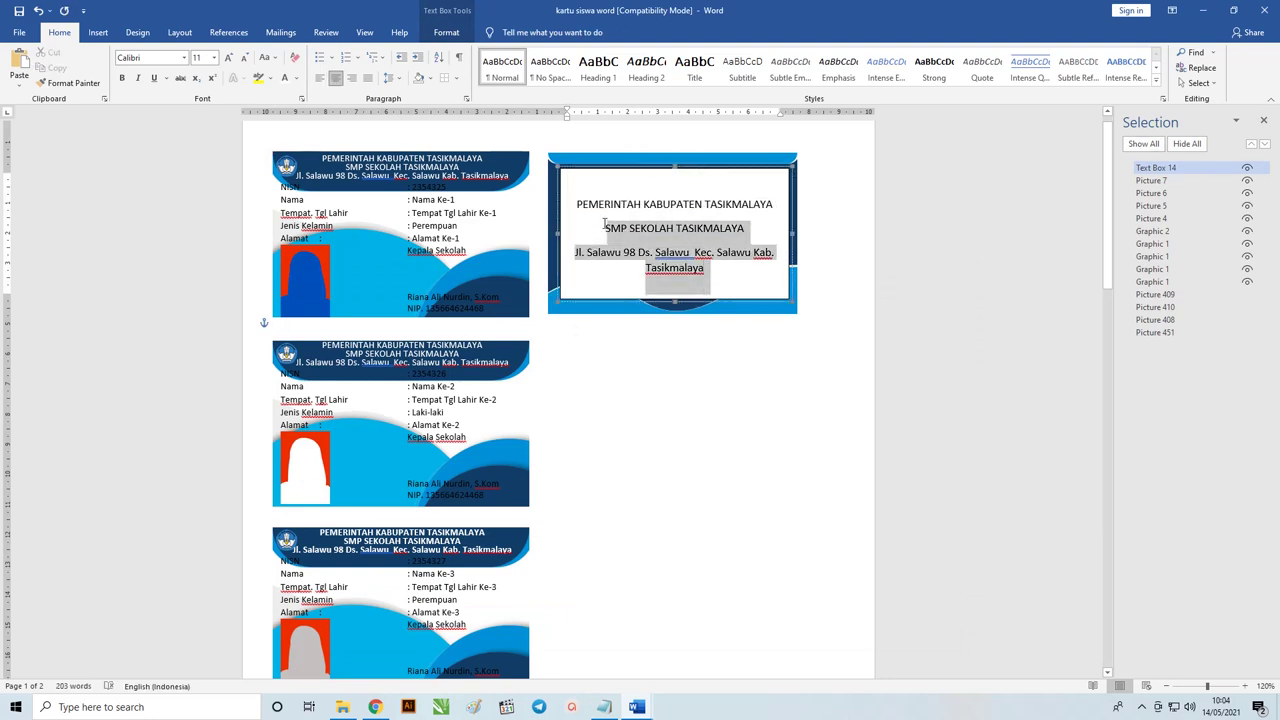
{"action": "left_click_drag", "start_coordinate": [708, 290], "coordinate": [573, 207]}
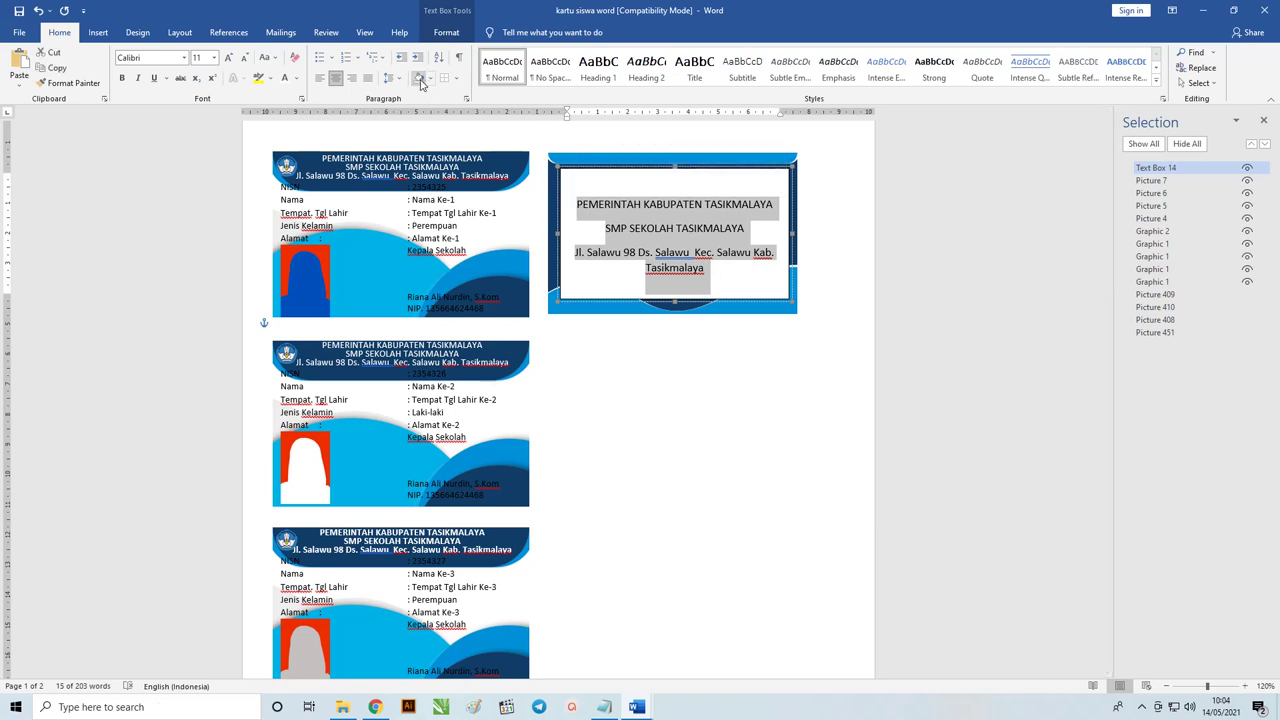
Remove the space after the heading paragraphs, shrink the heading to size 9 and the address to 7.
{"action": "left_click", "coordinate": [390, 78]}
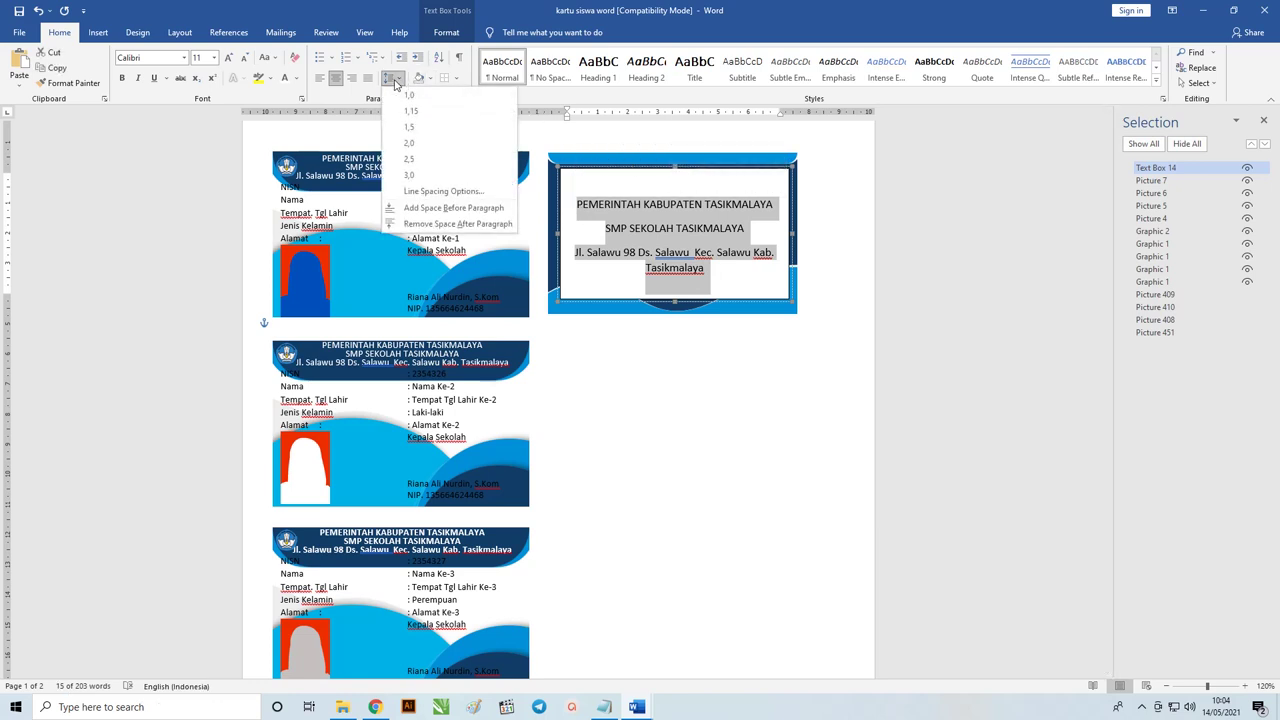
{"action": "left_click", "coordinate": [430, 223]}
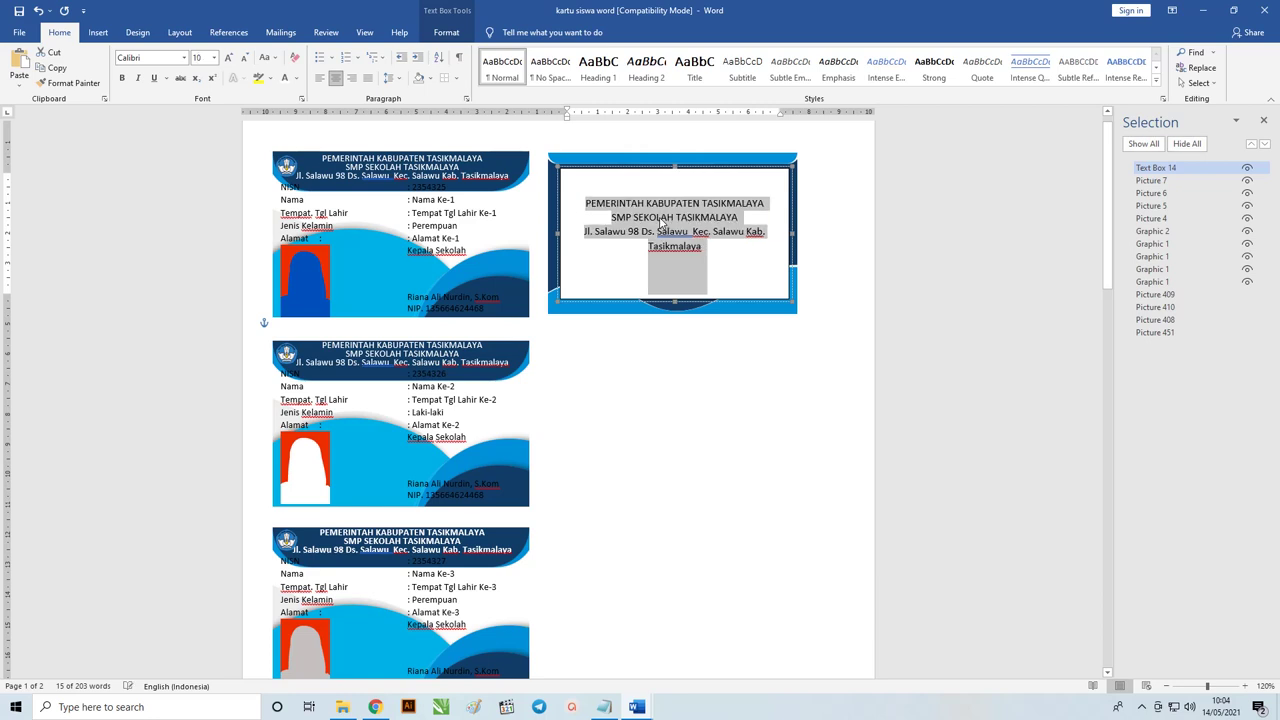
{"action": "key", "text": "ctrl+bracketleft"}
{"action": "left_click_drag", "start_coordinate": [568, 229], "coordinate": [786, 236]}
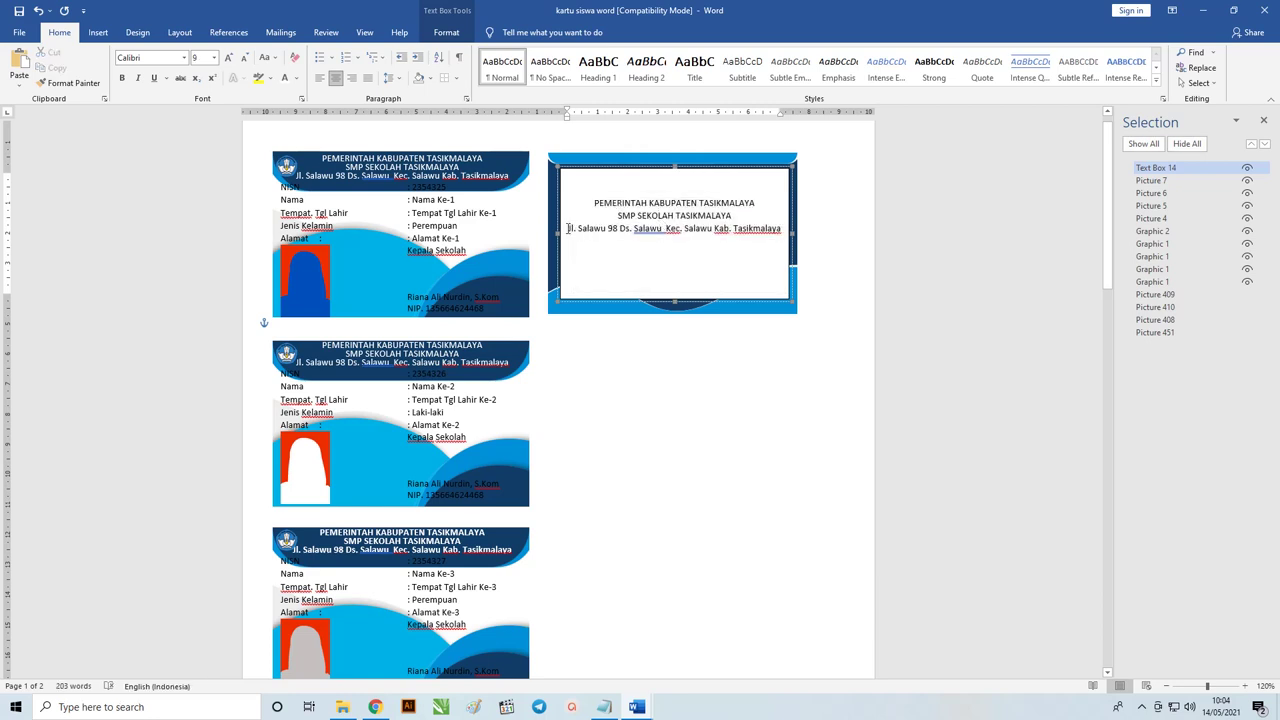
{"action": "key", "text": "ctrl+bracketleft"}
{"action": "key", "text": "ctrl+bracketleft"}
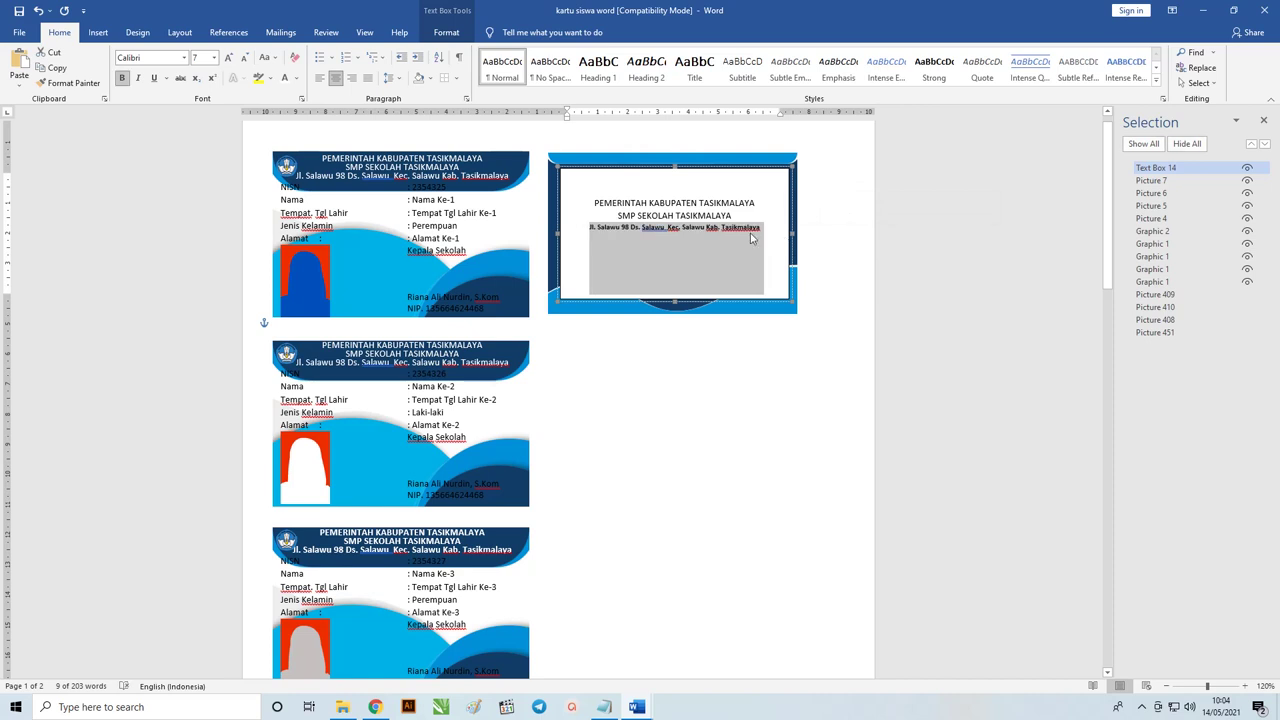
{"action": "left_click", "coordinate": [638, 215]}
{"action": "key", "text": "ctrl+a"}
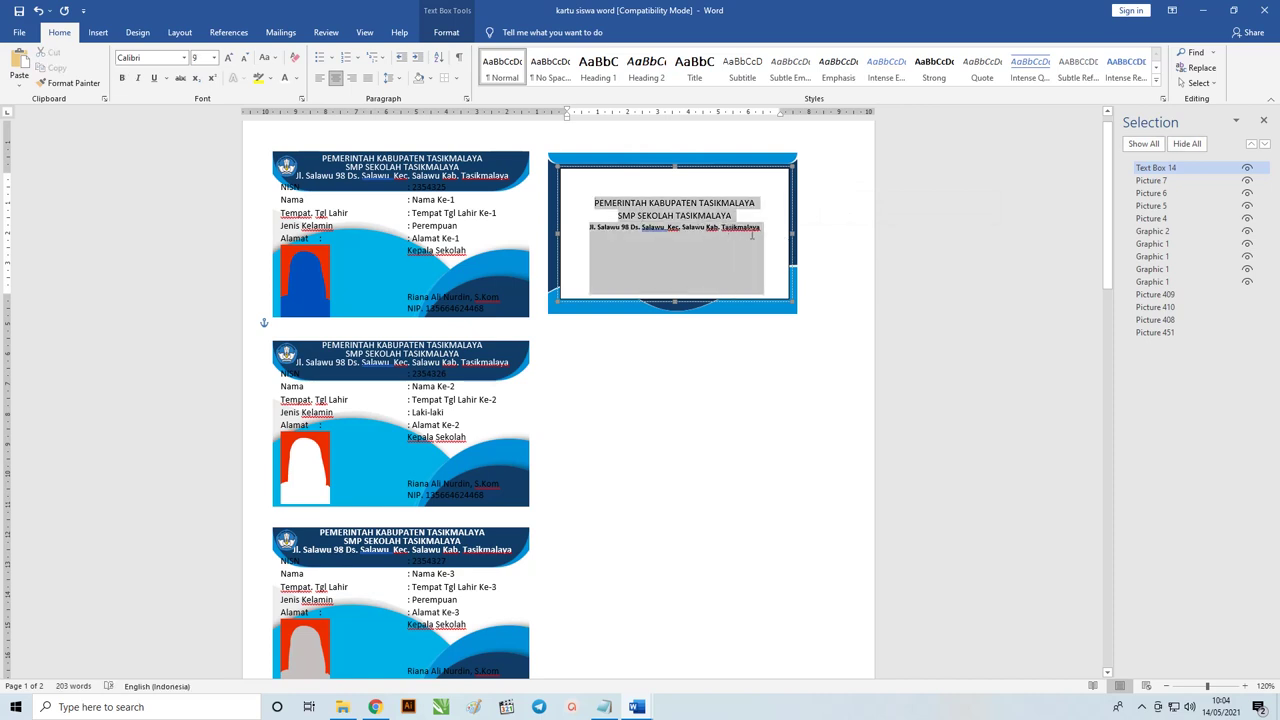
Set the text box's Shape Fill to No Fill so the blue wave shows through.
{"action": "left_click", "coordinate": [596, 174]}
{"action": "left_click", "coordinate": [596, 171]}
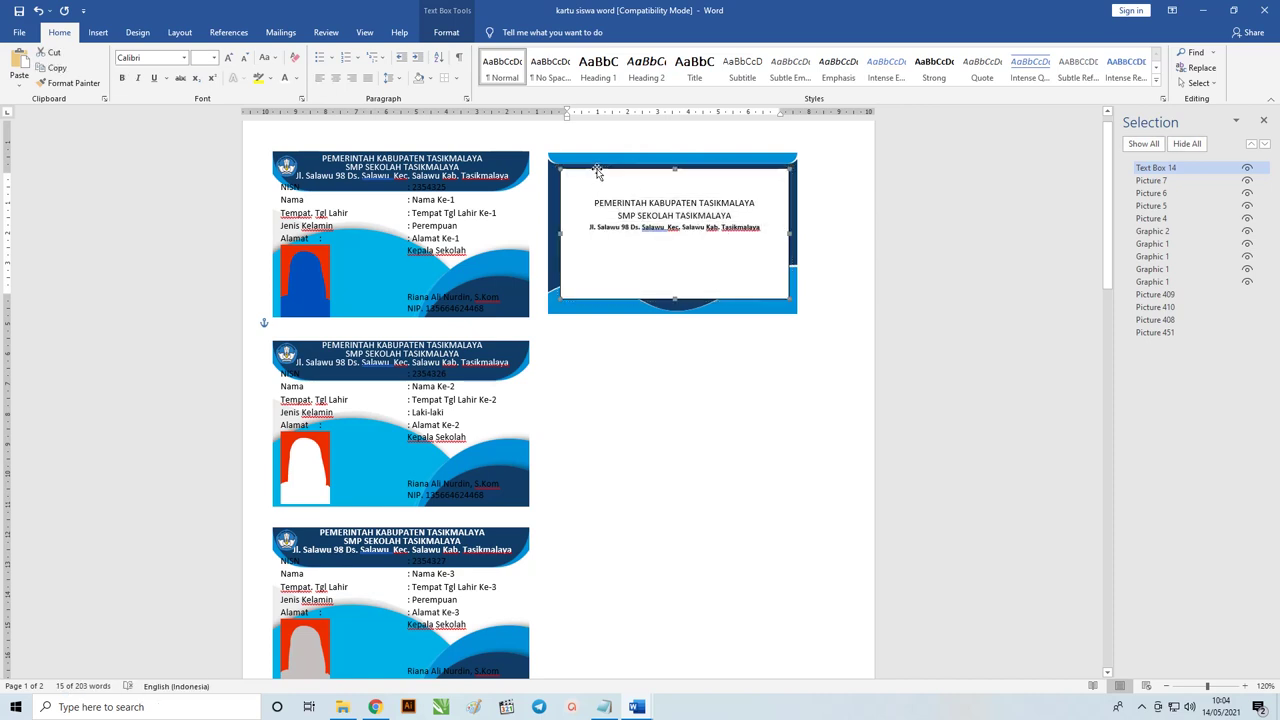
{"action": "left_click", "coordinate": [427, 78]}
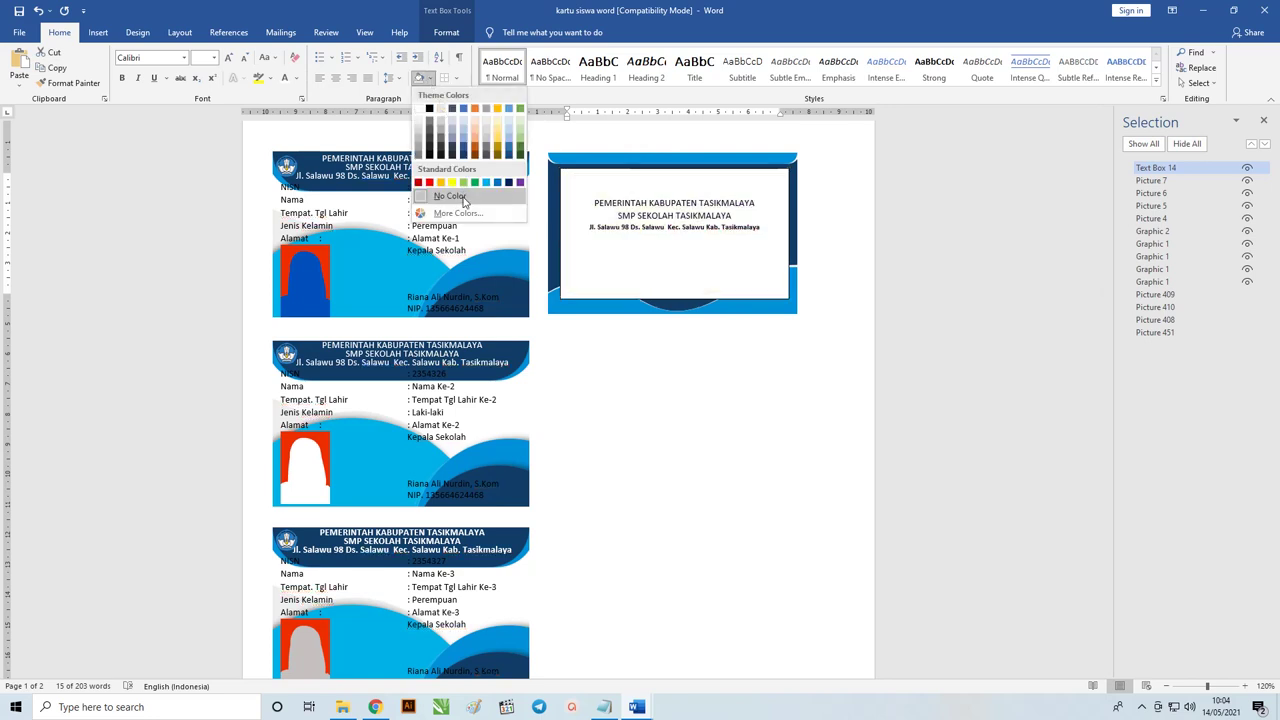
{"action": "left_click", "coordinate": [447, 33]}
{"action": "left_click", "coordinate": [420, 52]}
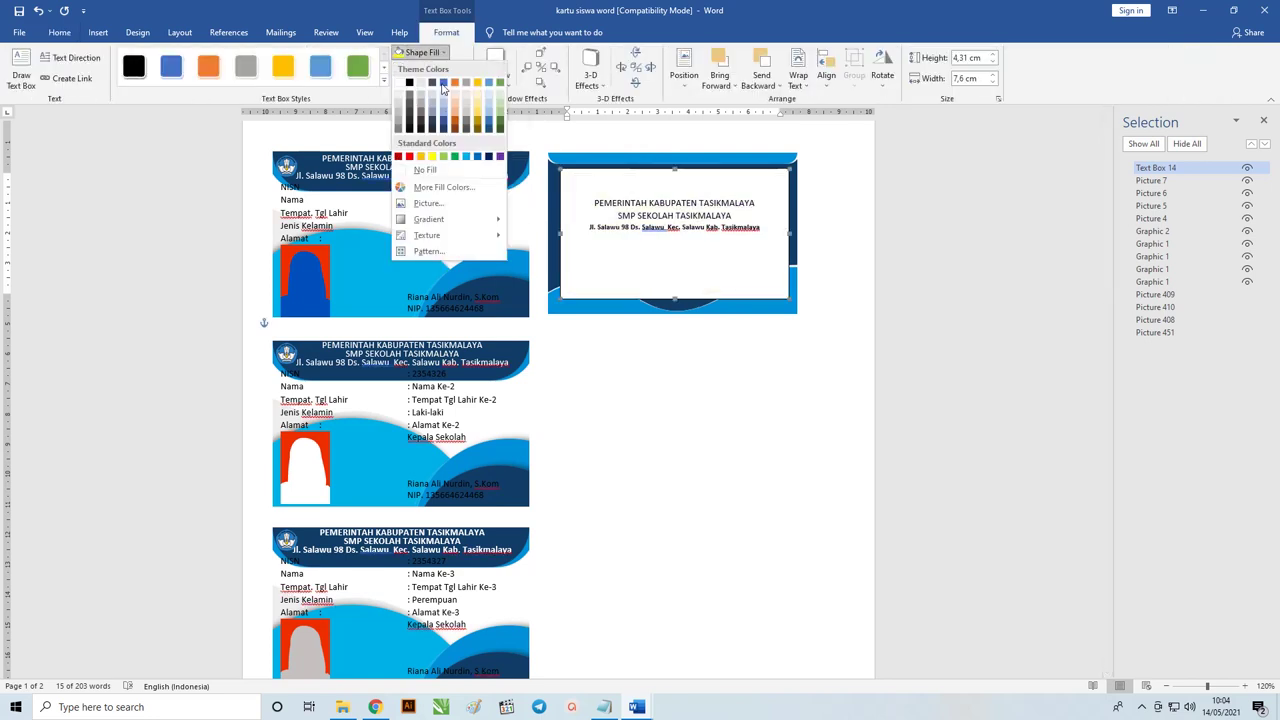
{"action": "left_click", "coordinate": [440, 170]}
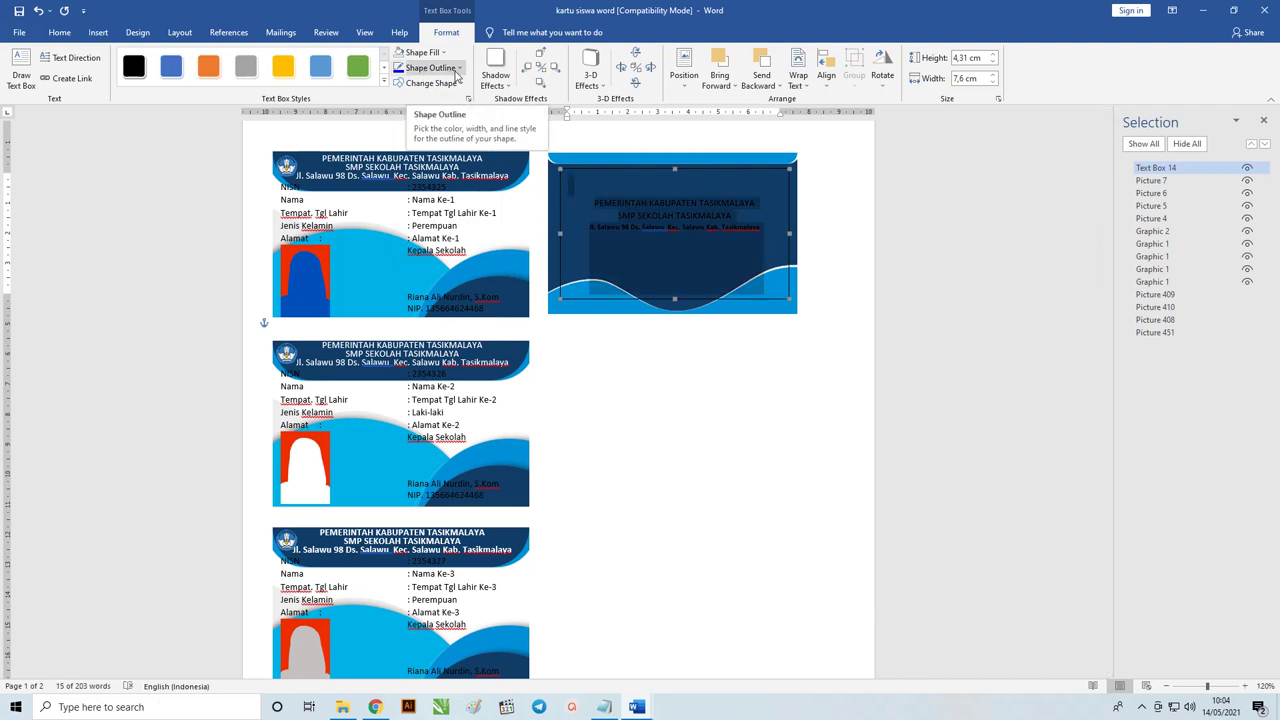
{"action": "left_click", "coordinate": [59, 33]}
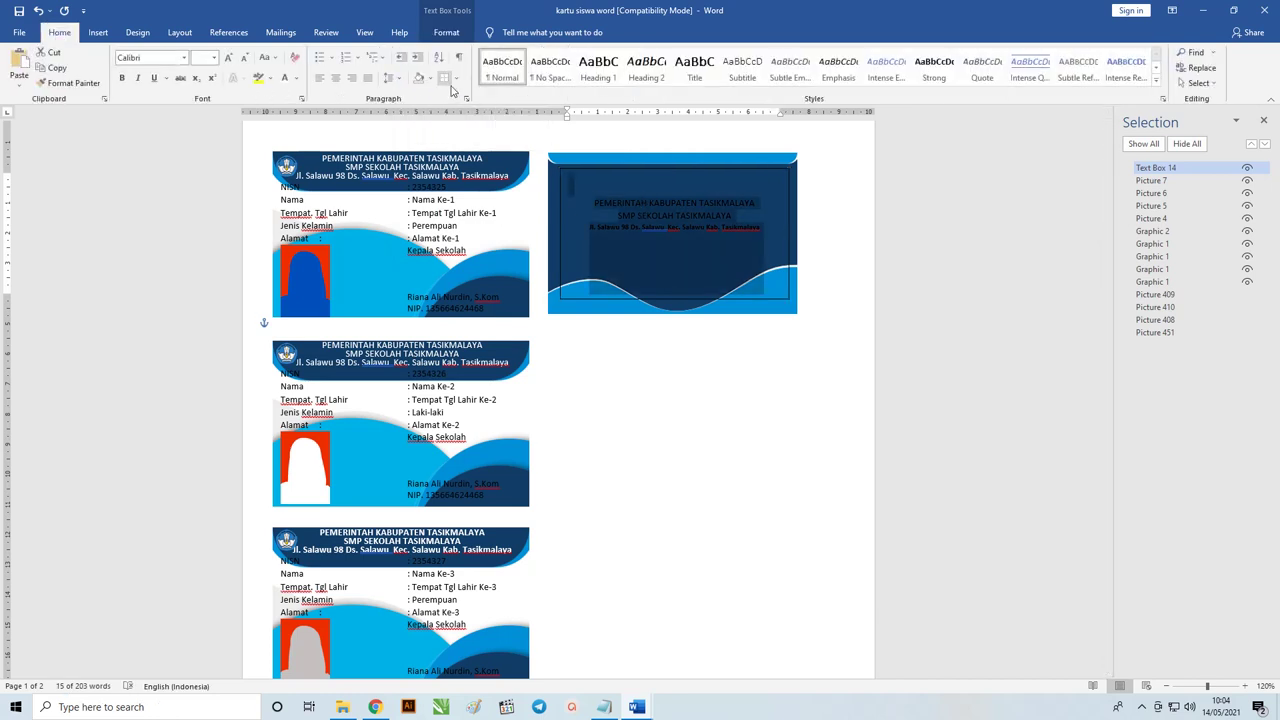
Shorten the back card's text box to about 2,42 cm tall and set its Shape Outline to No Outline.
{"action": "left_click", "coordinate": [664, 167]}
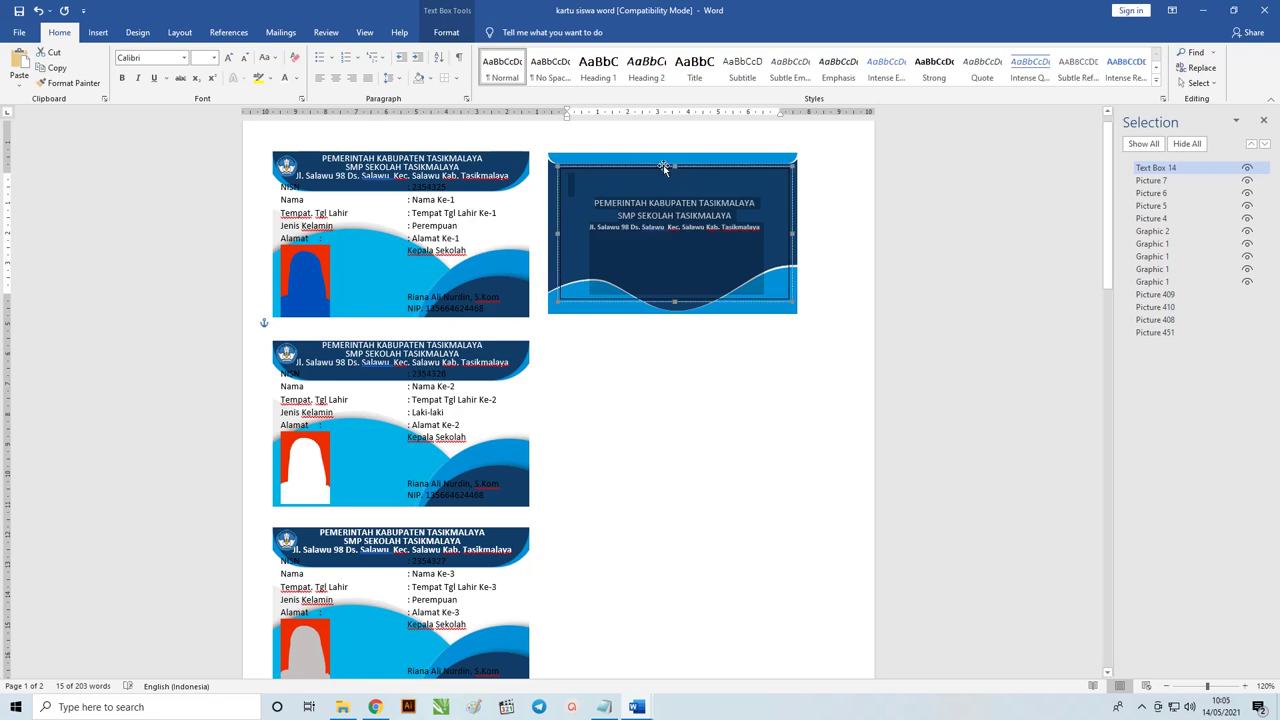
{"action": "scroll", "coordinate": [712, 265], "scroll_direction": "up", "scroll_amount": 3}
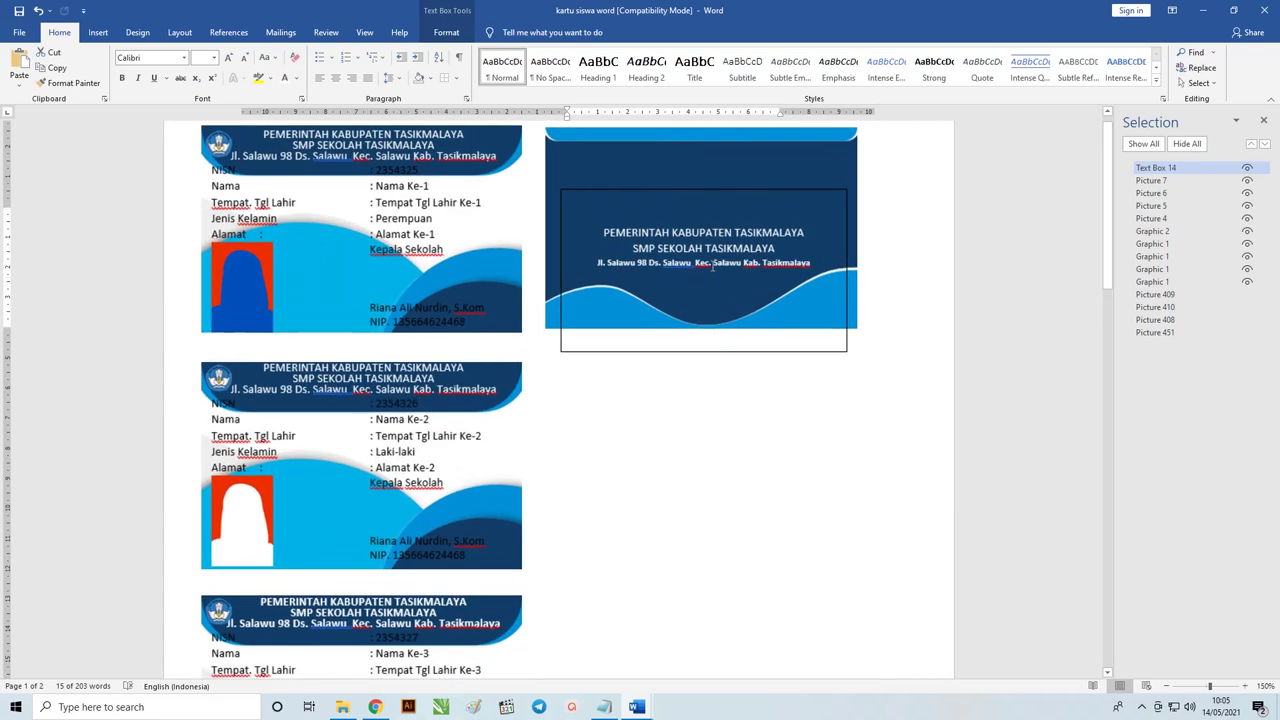
{"action": "scroll", "coordinate": [712, 265], "scroll_direction": "up", "scroll_amount": 2}
{"action": "left_click_drag", "start_coordinate": [722, 449], "coordinate": [722, 372]}
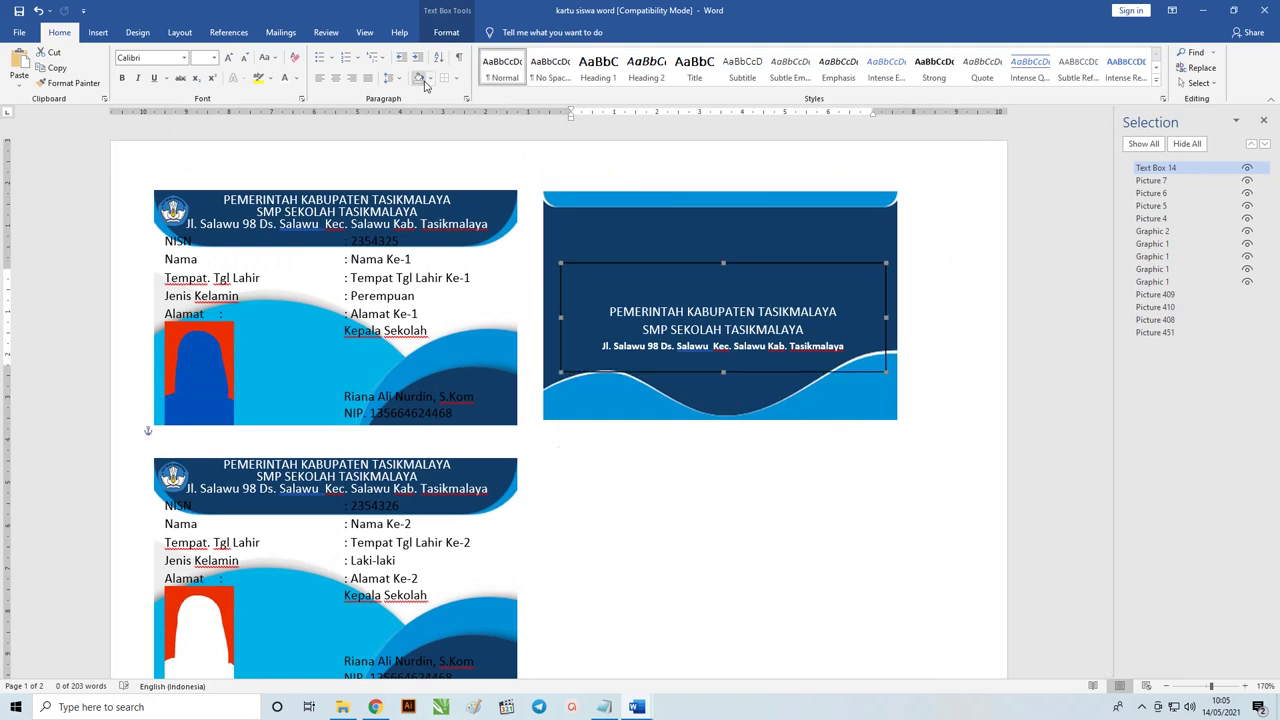
{"action": "left_click", "coordinate": [446, 32]}
{"action": "left_click", "coordinate": [452, 67]}
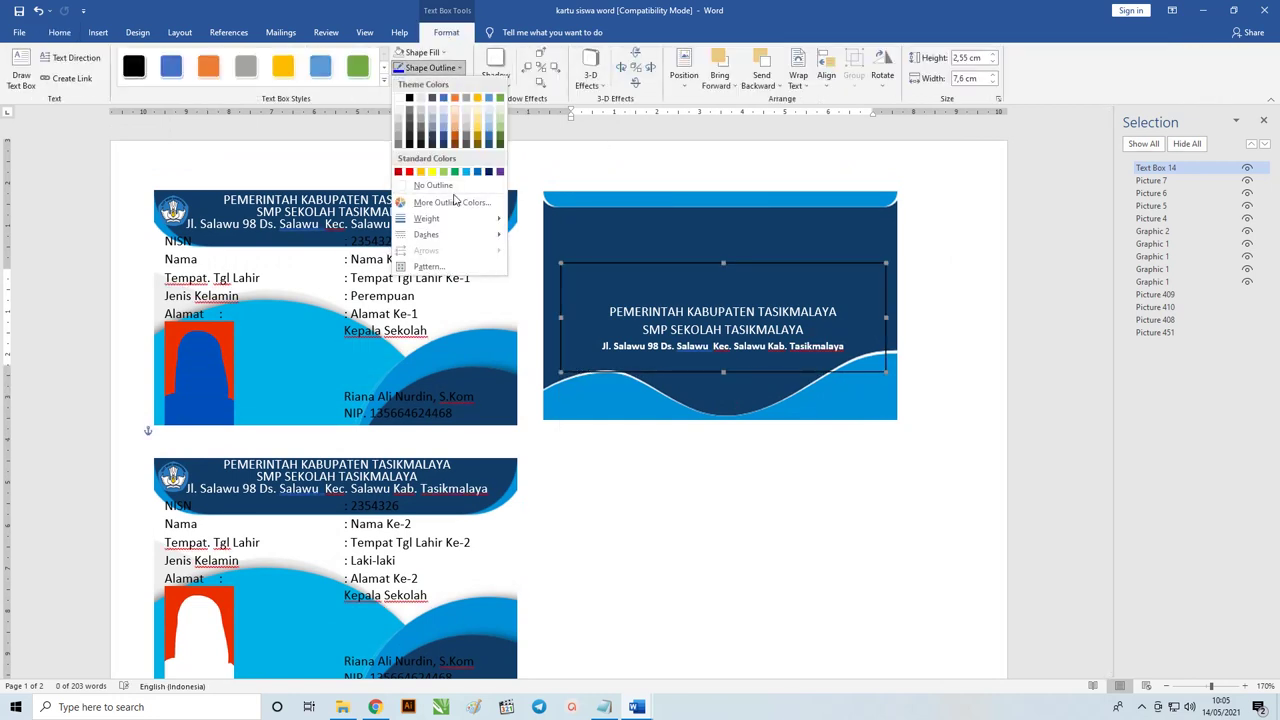
{"action": "left_click", "coordinate": [456, 186]}
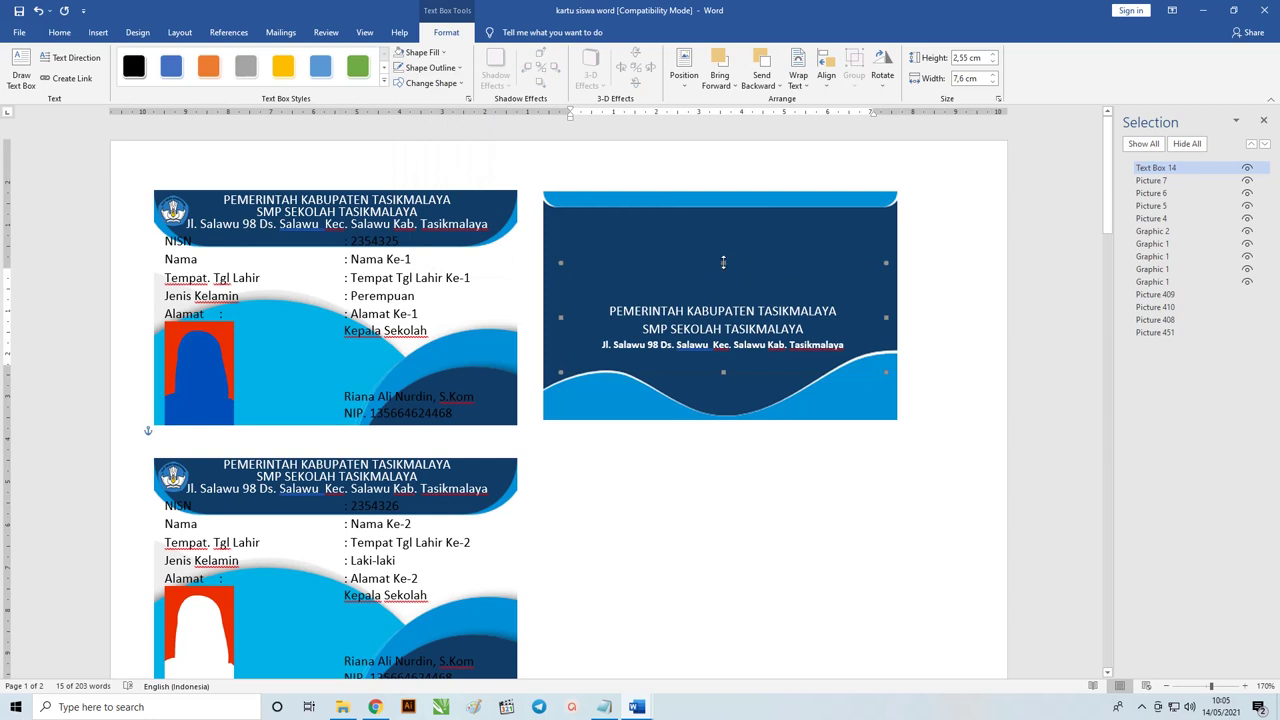
{"action": "mouse_move", "coordinate": [723, 262]}
{"action": "left_mouse_down"}
{"action": "mouse_move", "coordinate": [723, 297]}
{"action": "mouse_move", "coordinate": [723, 268]}
{"action": "left_mouse_up"}
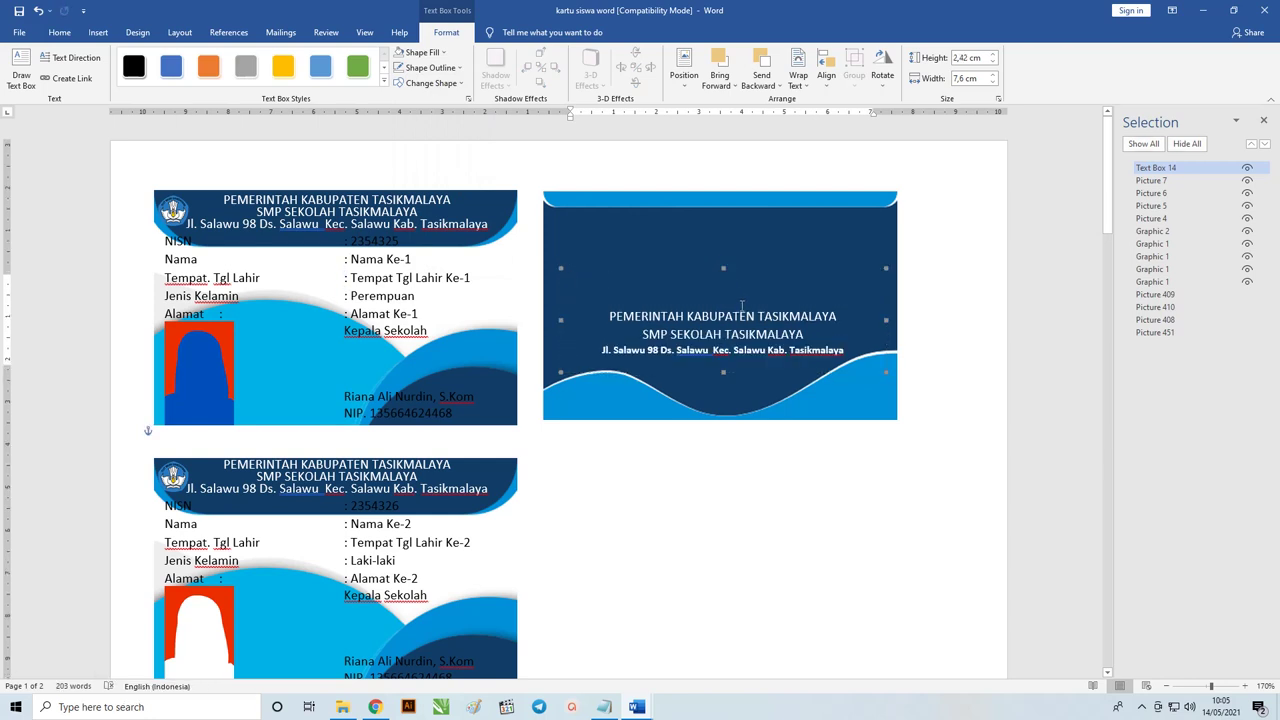
{"action": "key", "text": "Delete"}
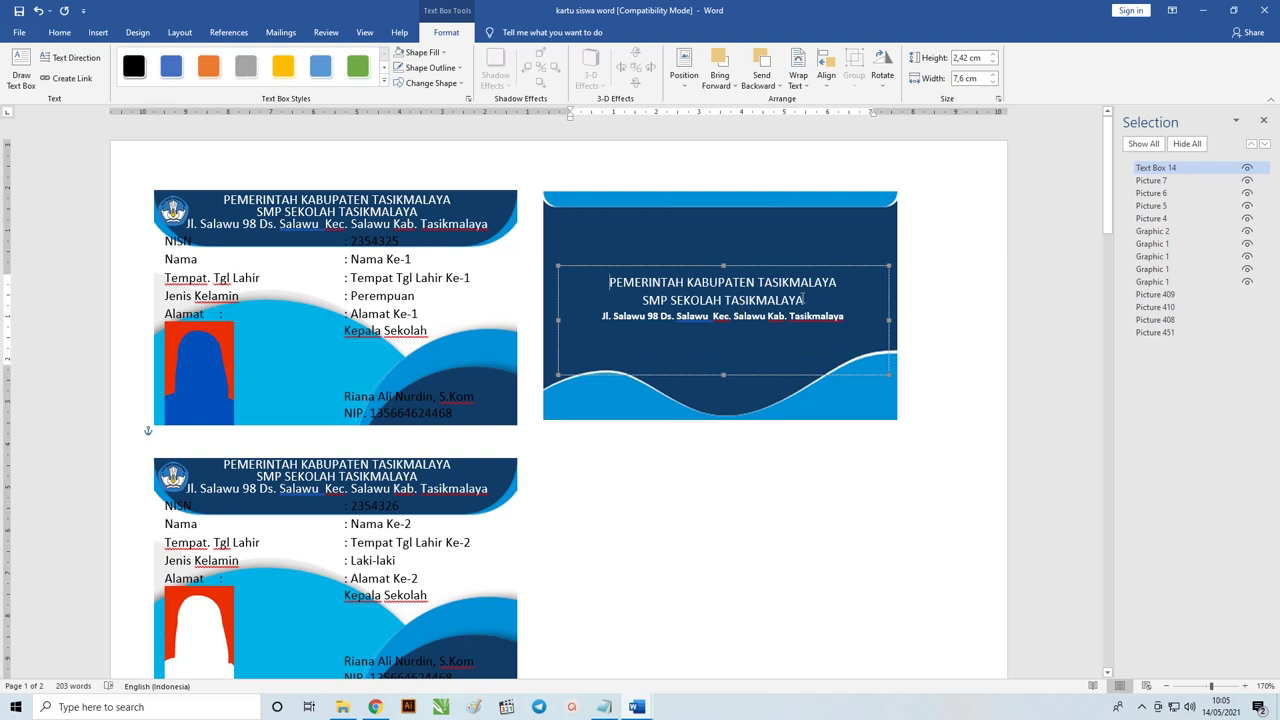
{"action": "key", "text": "Return"}
{"action": "type", "text": "www.se"}
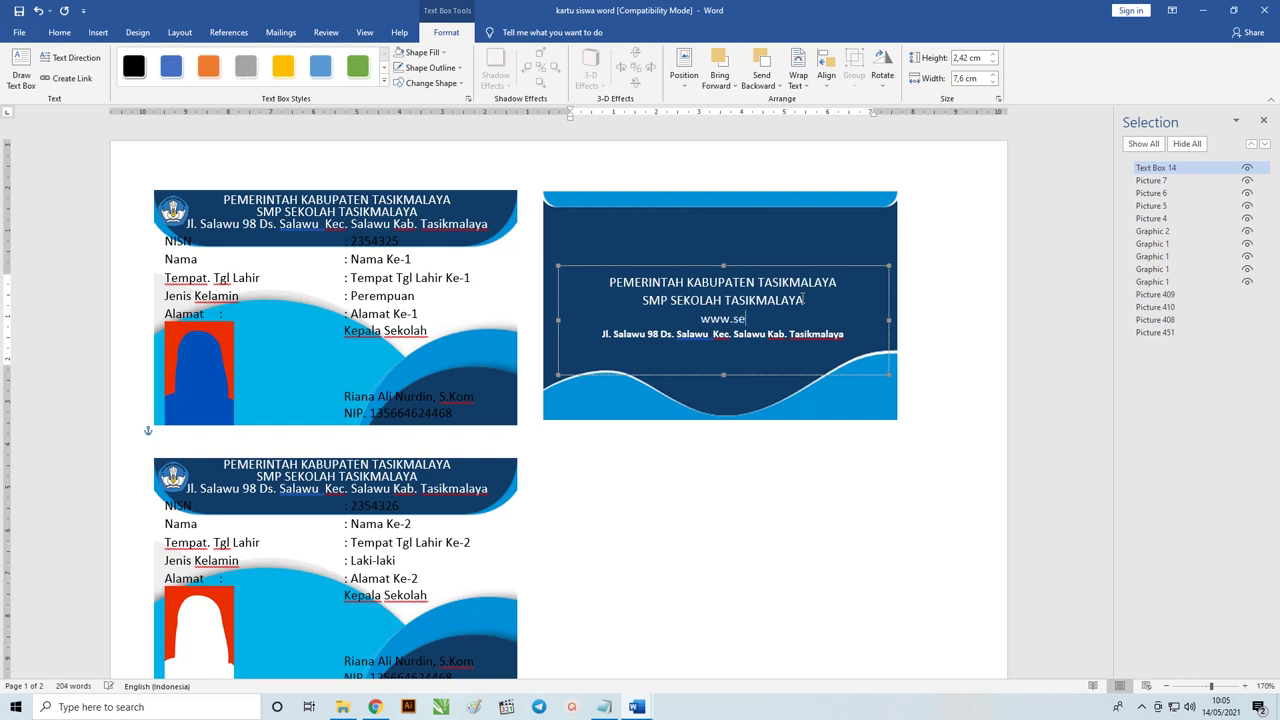
{"action": "type", "text": "kolahtas"}
{"action": "type", "text": "ik"}
{"action": "type", "text": "malaya.c"}
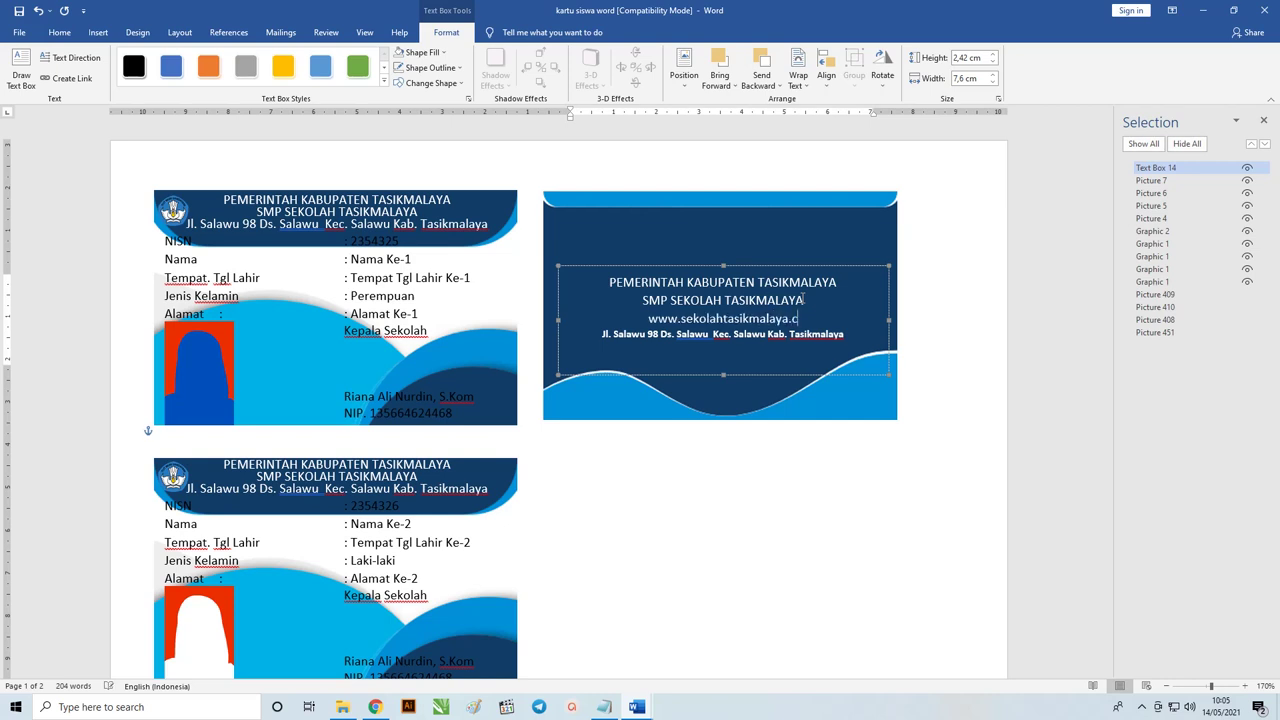
{"action": "type", "text": "o"}
{"action": "key", "text": "BackSpace"}
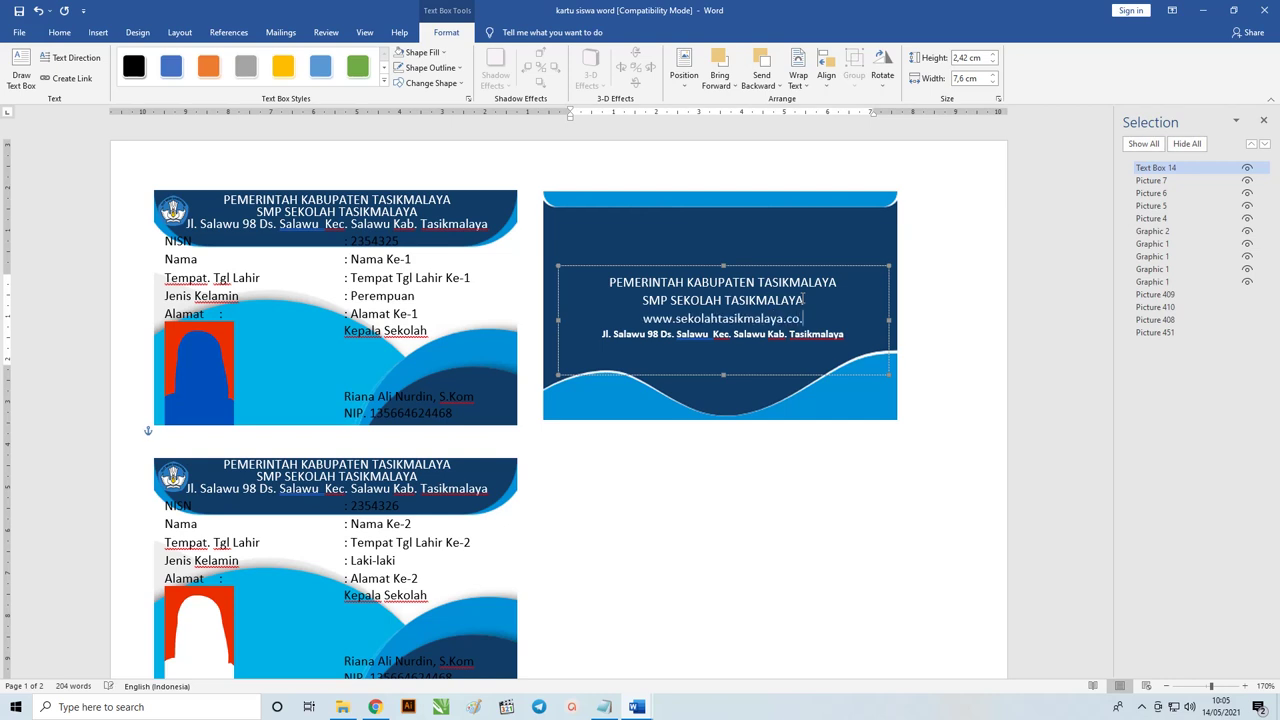
{"action": "key", "text": "BackSpace"}
{"action": "type", "text": "sc"}
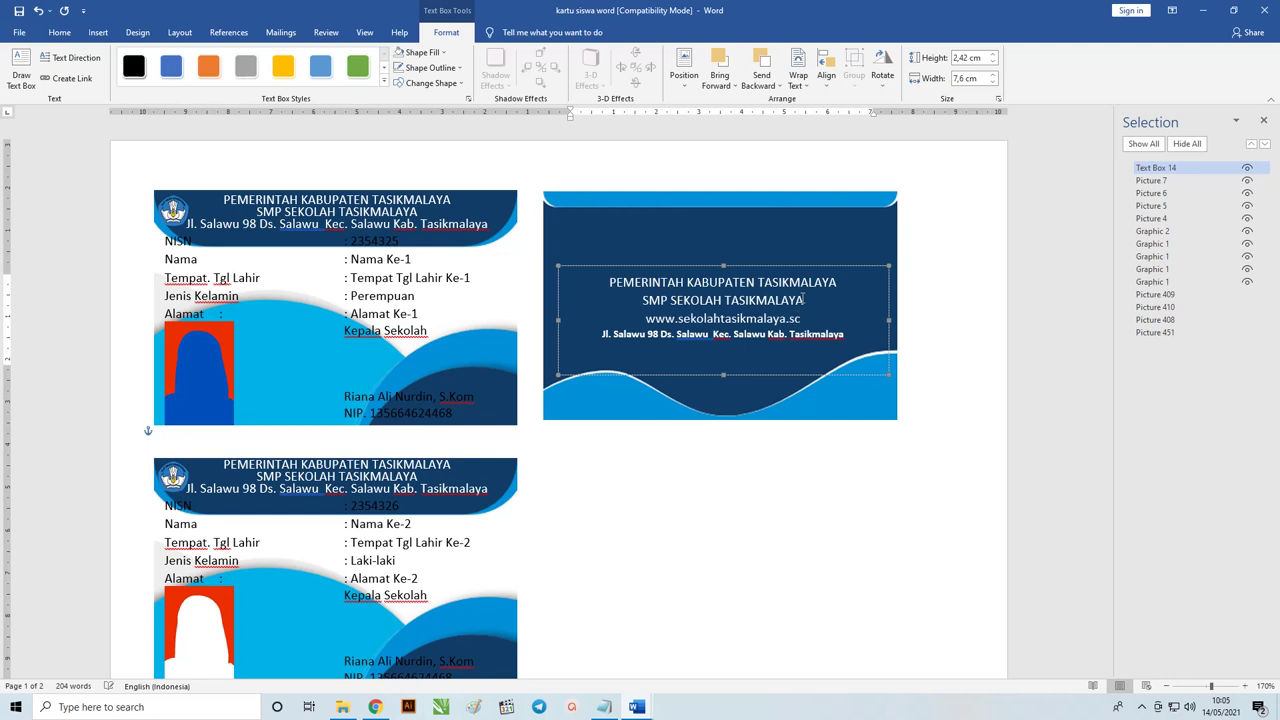
{"action": "type", "text": "h.id"}
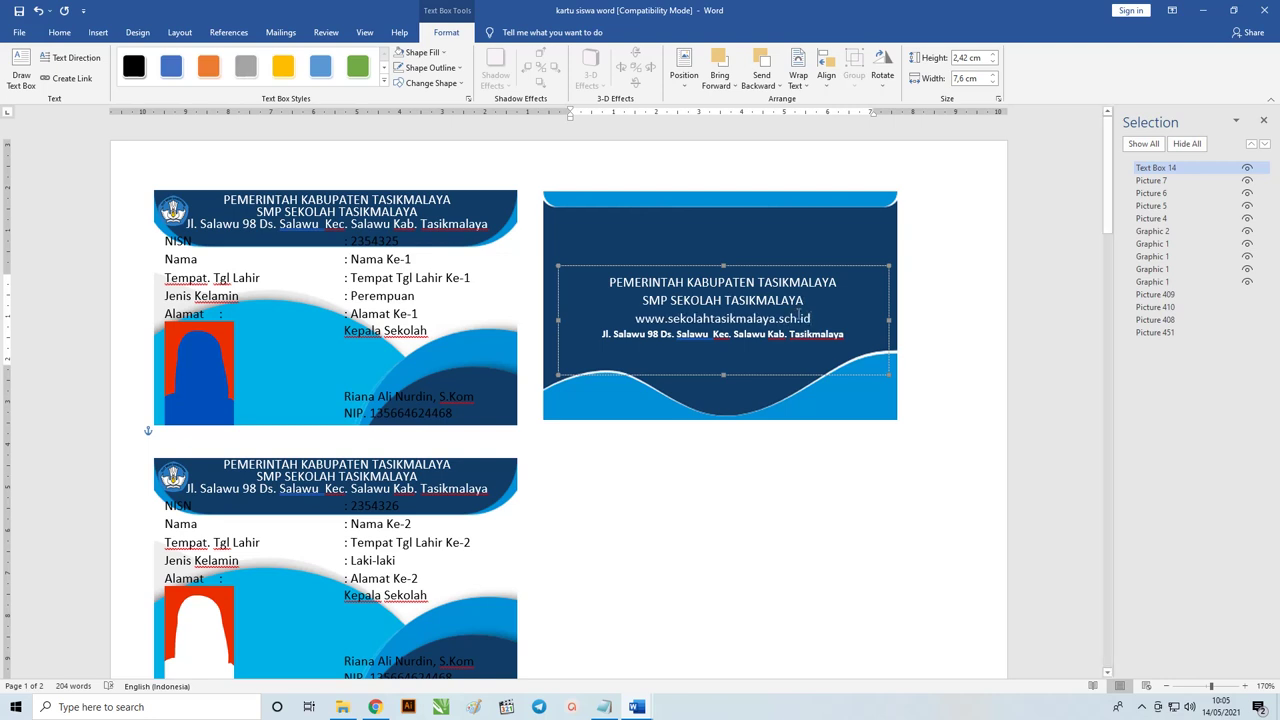
Shrink the address line, give all four lines 1.0 line spacing, and nudge the box lower.
{"action": "left_click_drag", "start_coordinate": [826, 321], "coordinate": [630, 319]}
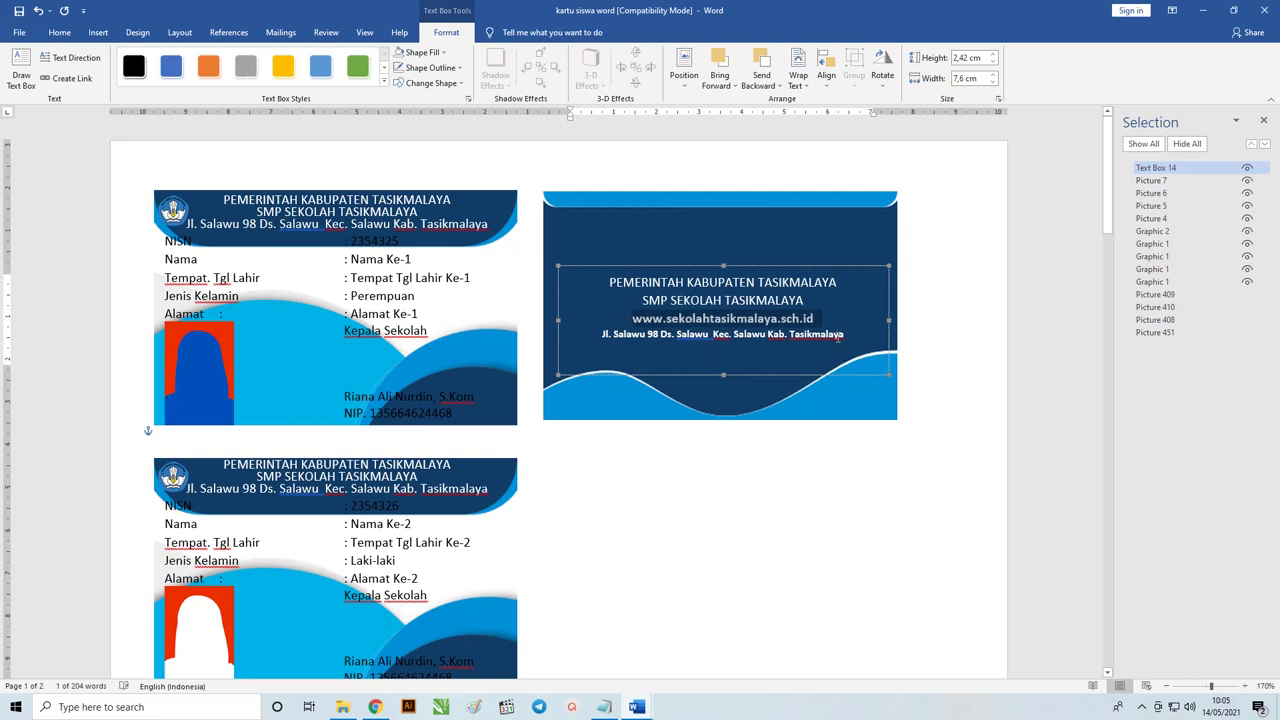
{"action": "left_click_drag", "start_coordinate": [838, 336], "coordinate": [590, 333]}
{"action": "key", "text": "ctrl+bracketleft"}
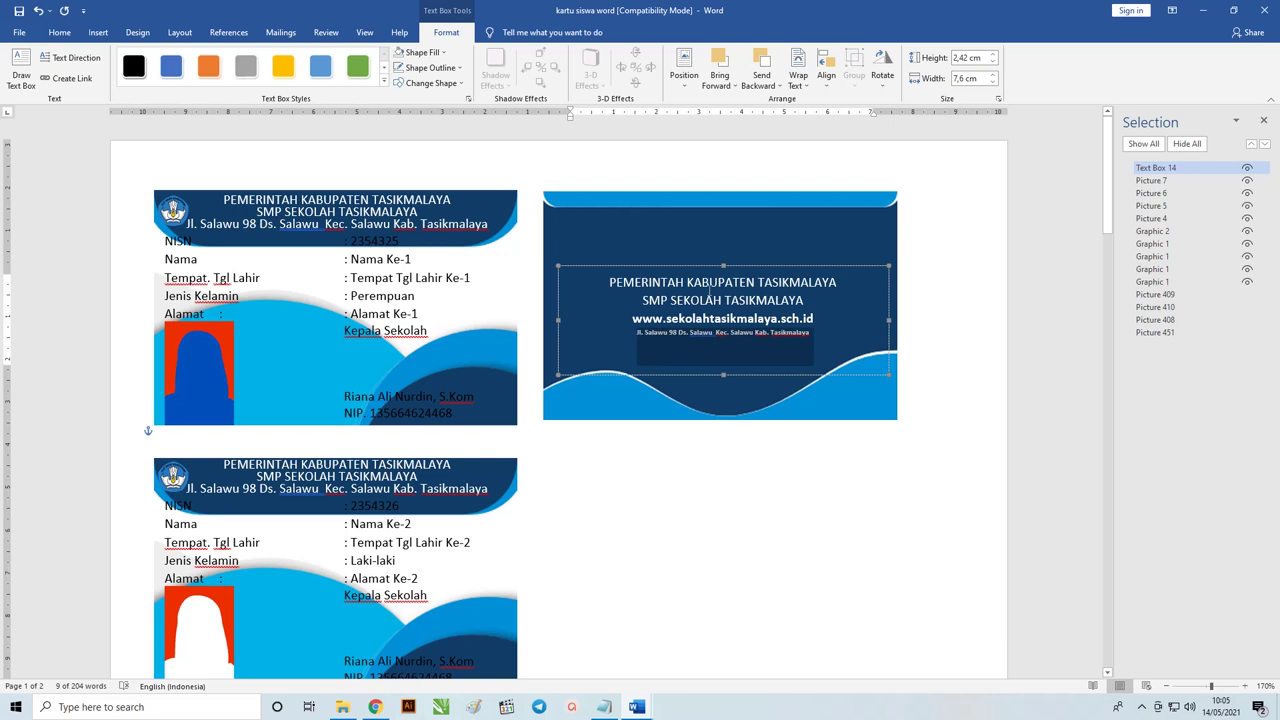
{"action": "triple_click", "coordinate": [710, 286]}
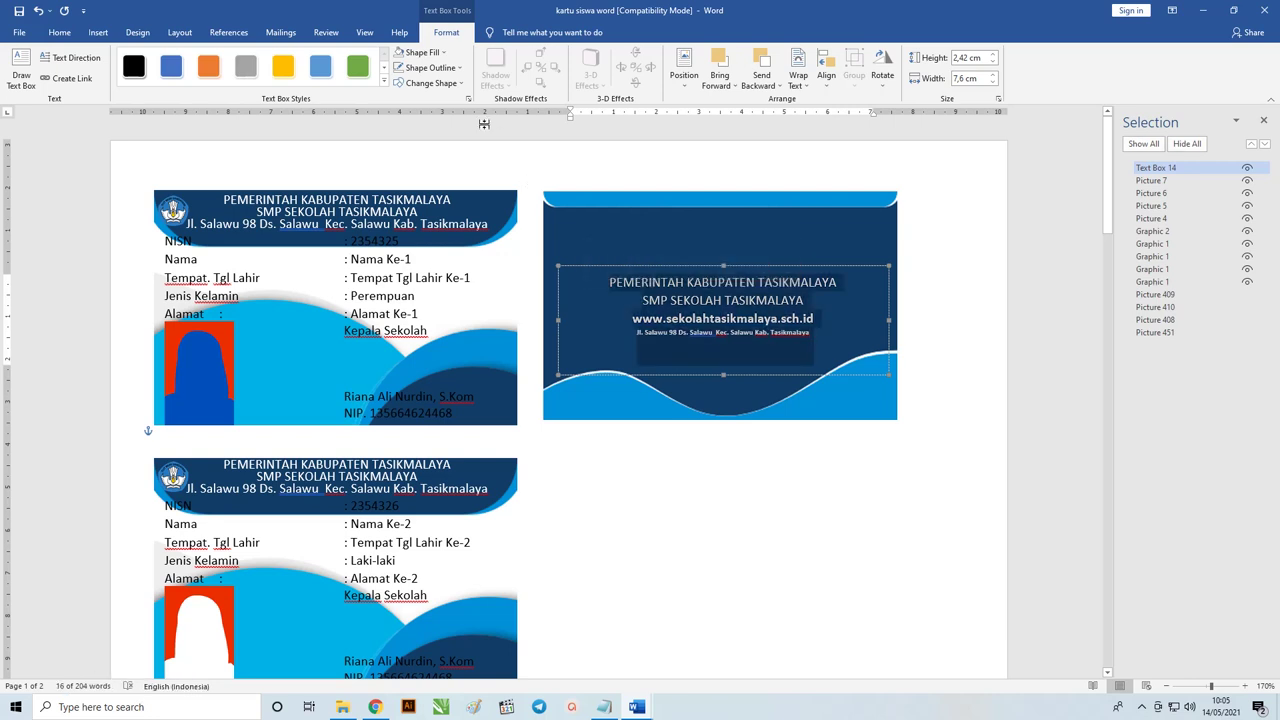
{"action": "left_click", "coordinate": [59, 32]}
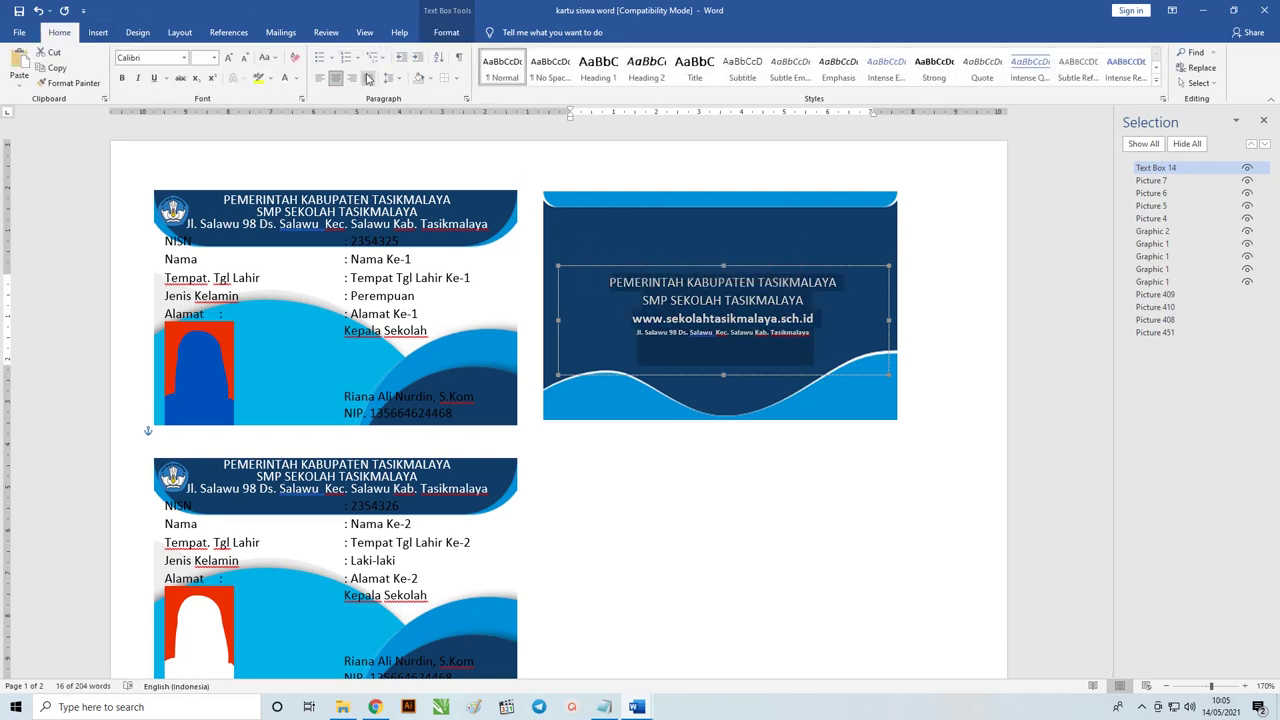
{"action": "left_click", "coordinate": [389, 78]}
{"action": "left_click", "coordinate": [405, 98]}
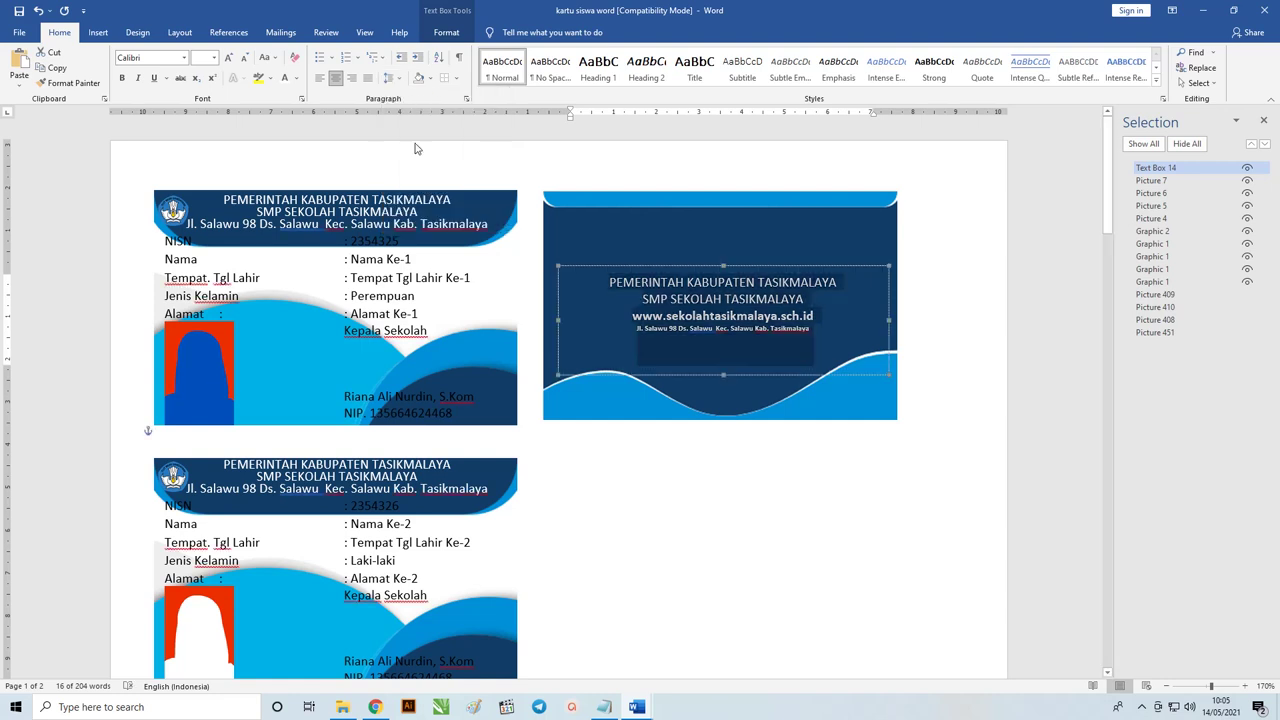
{"action": "key", "text": "Escape"}
{"action": "key", "text": "Down"}
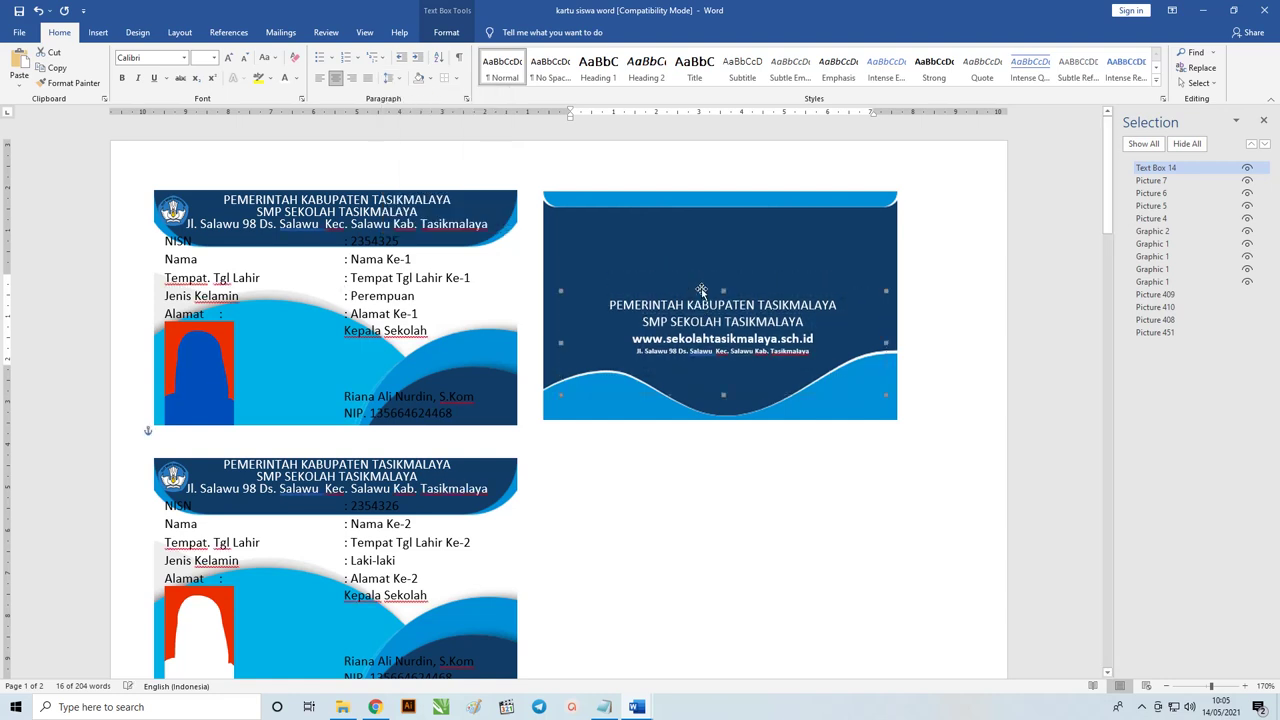
Copy the school logo from the front card and place it above the back card's text.
{"action": "left_click", "coordinate": [174, 212]}
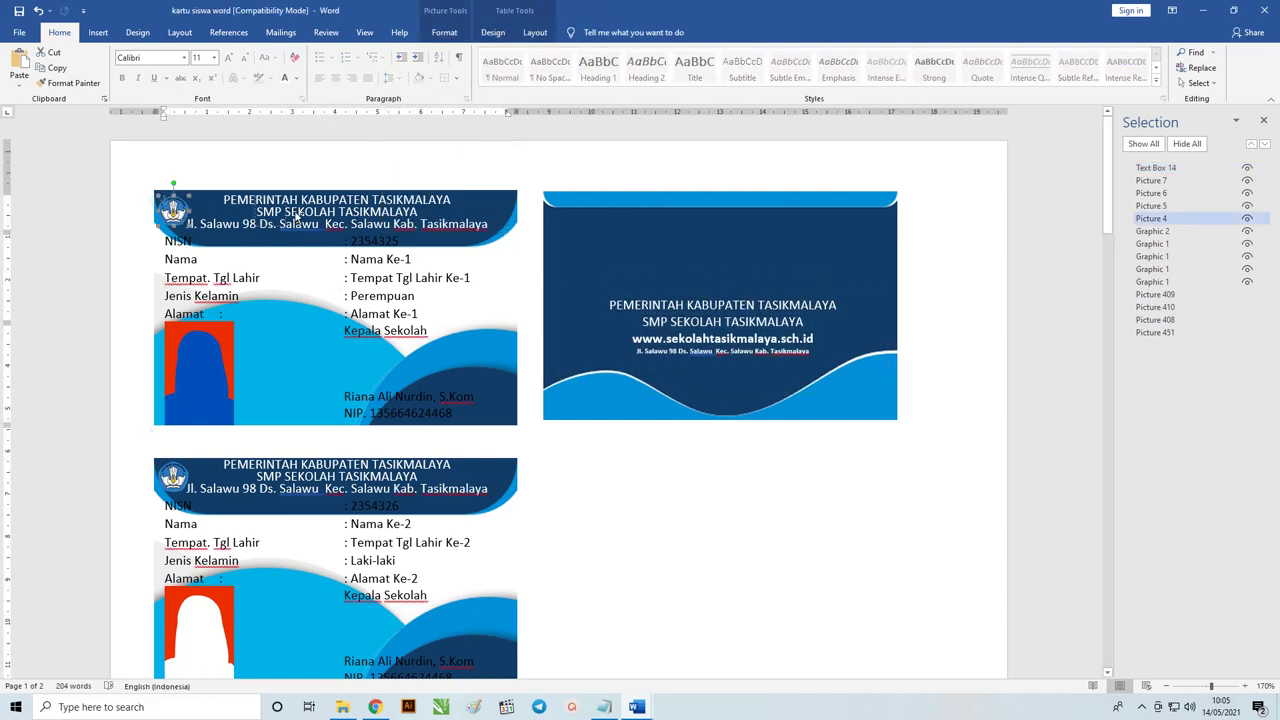
{"action": "left_click_drag", "start_coordinate": [296, 216], "coordinate": [593, 237]}
{"action": "mouse_move", "coordinate": [706, 263]}
{"action": "left_mouse_down"}
{"action": "mouse_move", "coordinate": [735, 262]}
{"action": "mouse_move", "coordinate": [762, 230]}
{"action": "mouse_move", "coordinate": [727, 243]}
{"action": "mouse_move", "coordinate": [752, 228]}
{"action": "mouse_move", "coordinate": [728, 260]}
{"action": "left_mouse_up"}
Select the logo, text box and blue background of the back card and group them.
{"action": "left_click", "coordinate": [803, 321], "text": "ctrl"}
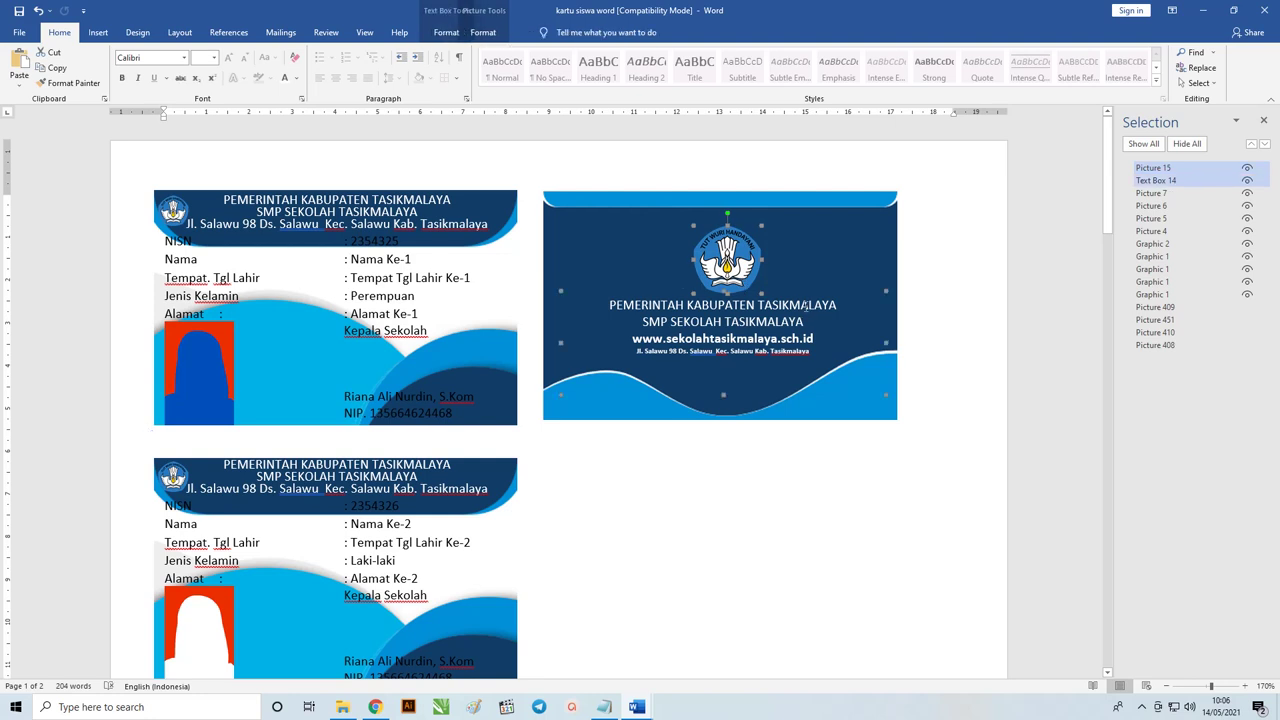
{"action": "left_click", "coordinate": [822, 226], "text": "ctrl"}
{"action": "right_click", "coordinate": [822, 226]}
{"action": "mouse_move", "coordinate": [861, 301]}
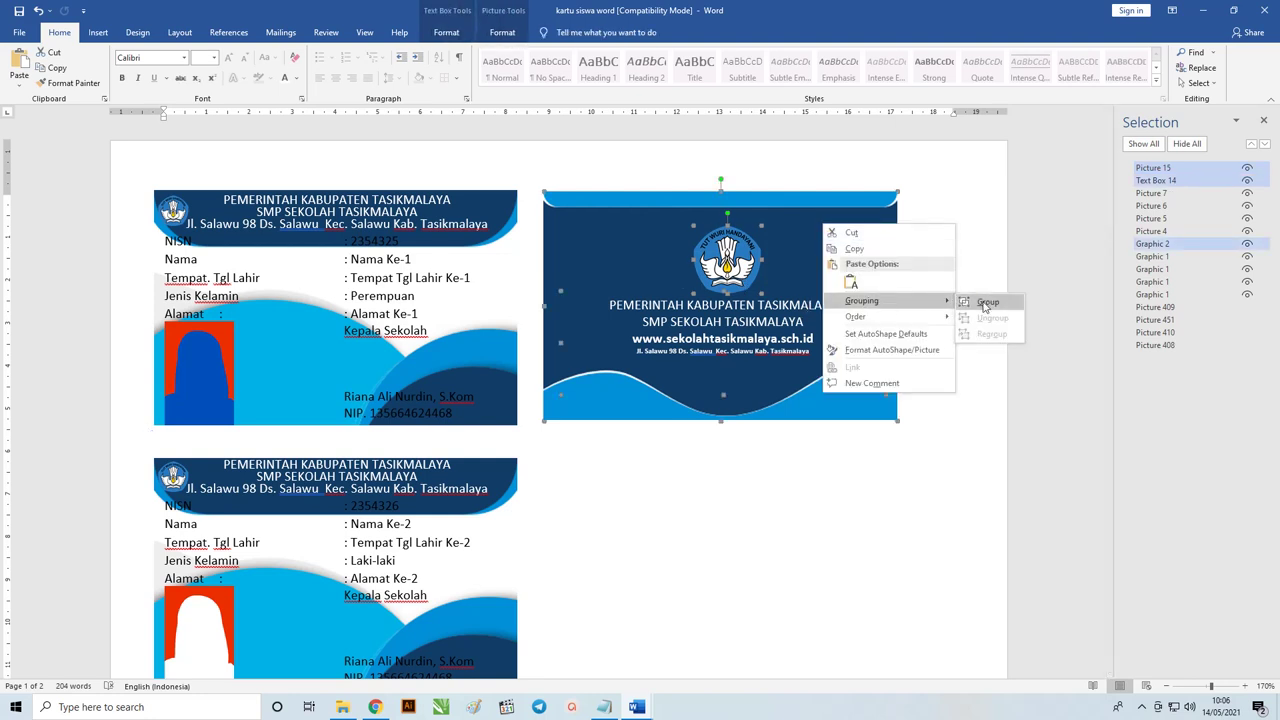
{"action": "left_click", "coordinate": [985, 303]}
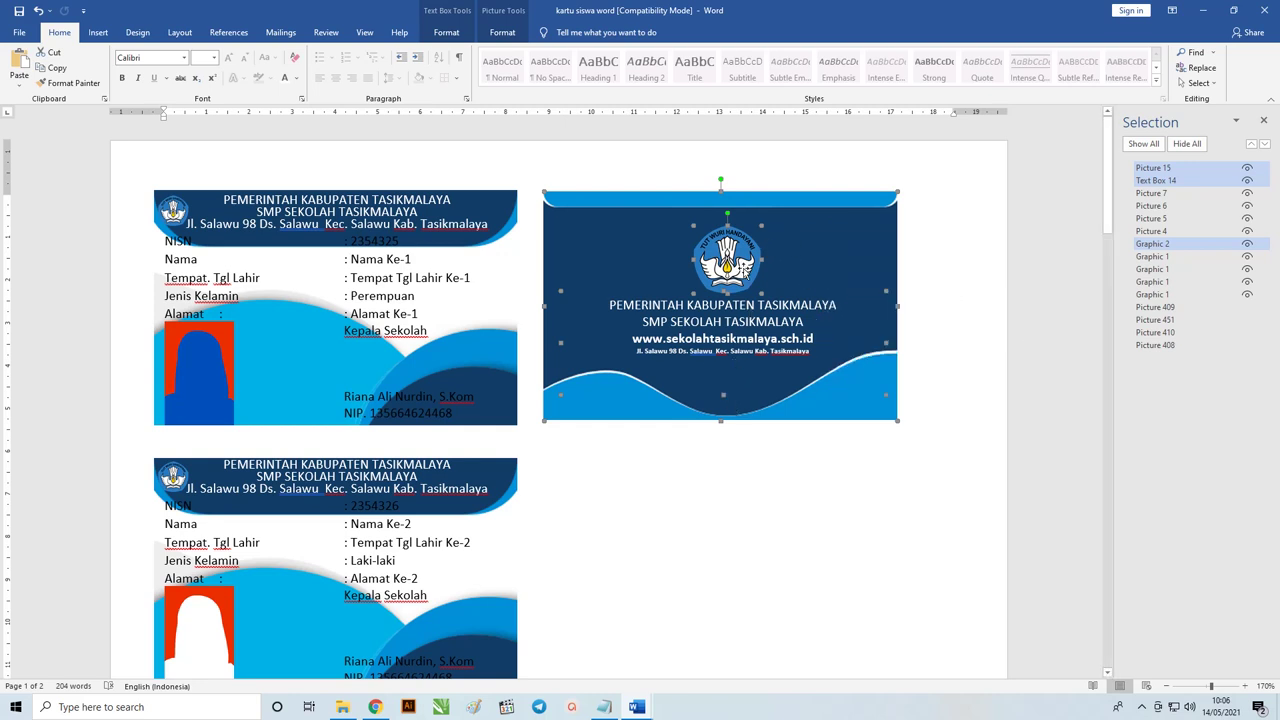
{"action": "right_click", "coordinate": [741, 250]}
{"action": "mouse_move", "coordinate": [781, 325]}
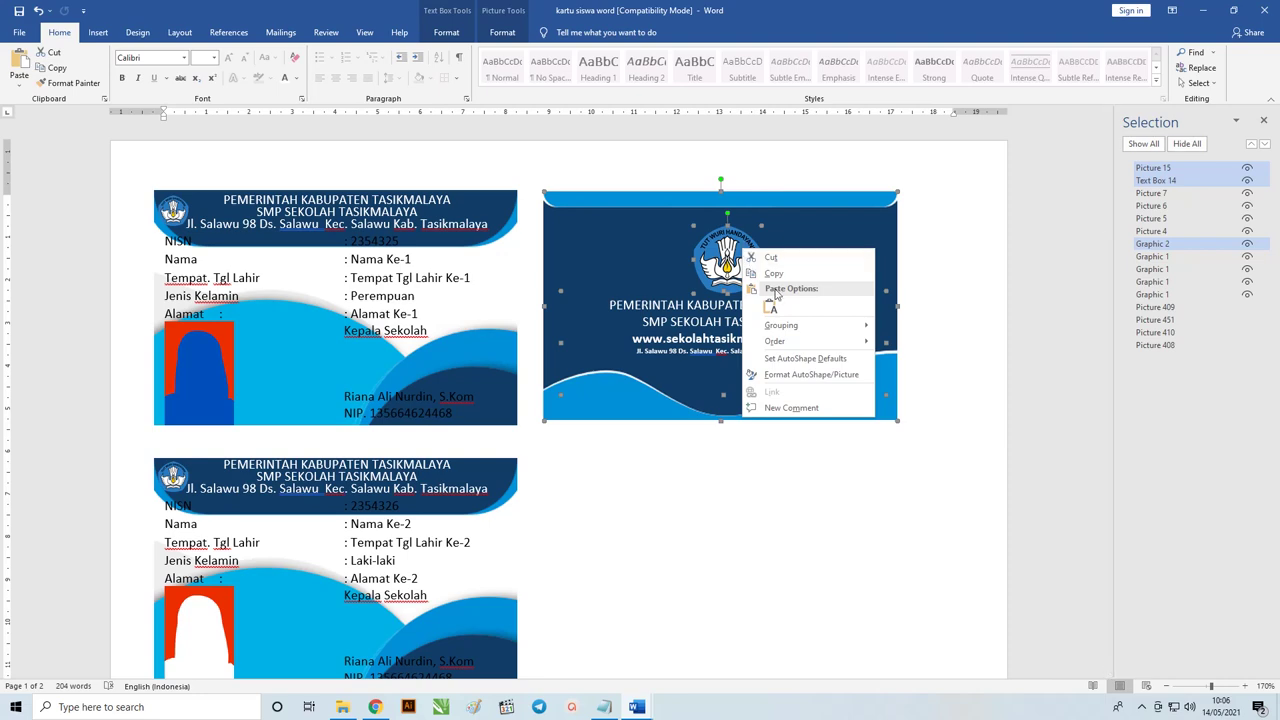
{"action": "left_click", "coordinate": [899, 332]}
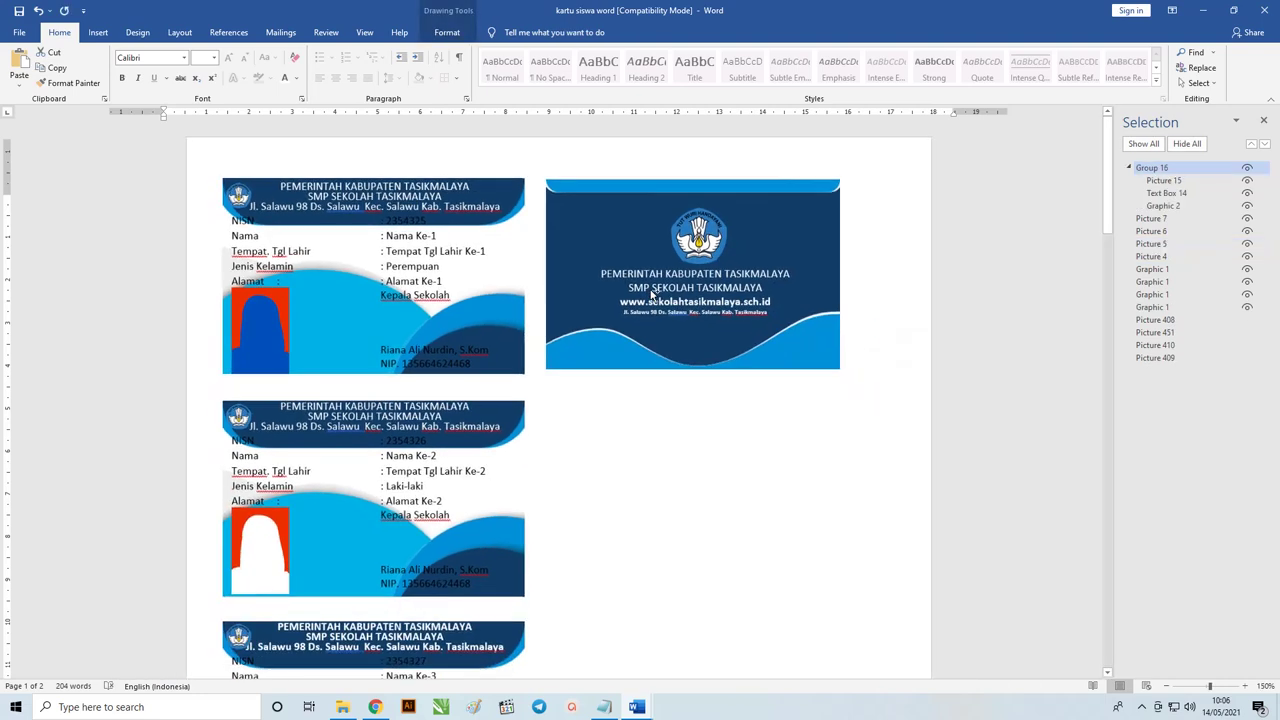
Copy the grouped back card down beside the other front cards.
{"action": "scroll", "coordinate": [685, 240], "scroll_direction": "down", "scroll_amount": 4, "text": "ctrl"}
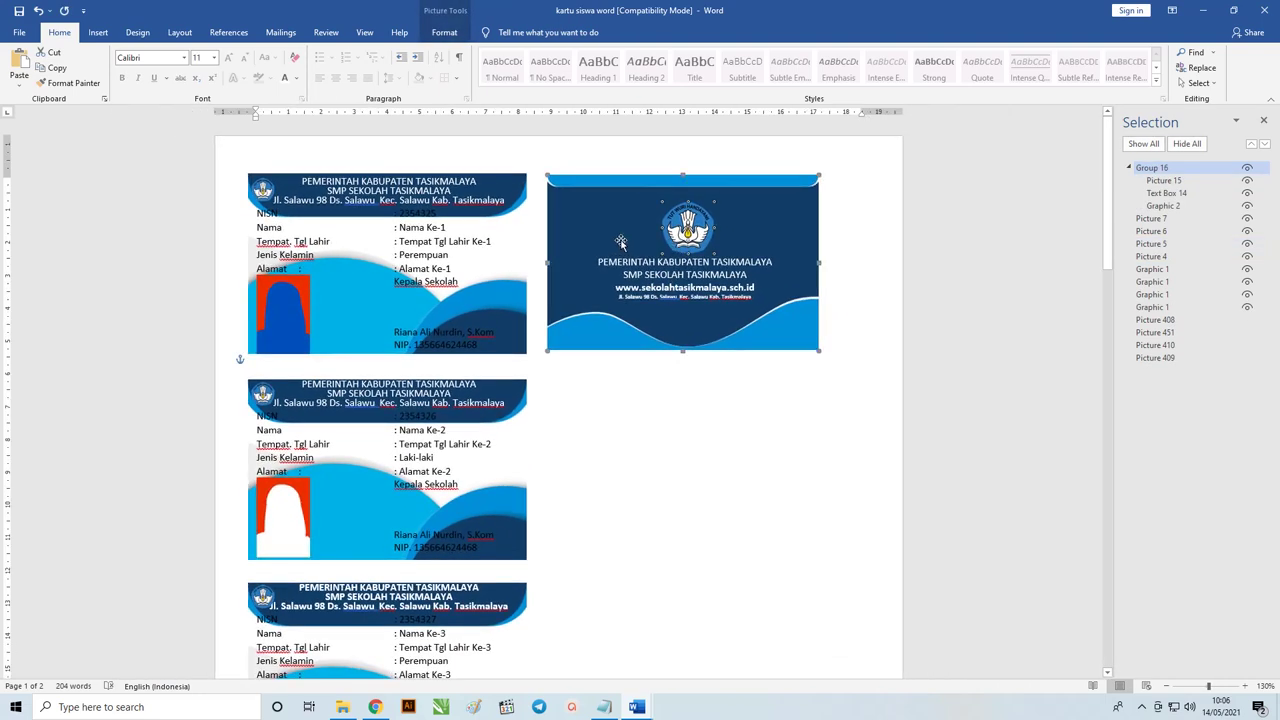
{"action": "left_click_drag", "start_coordinate": [600, 212], "coordinate": [612, 415]}
{"action": "scroll", "coordinate": [594, 384], "scroll_direction": "down", "scroll_amount": 4, "text": "ctrl"}
{"action": "scroll", "coordinate": [580, 330], "scroll_direction": "down", "scroll_amount": 2, "text": "ctrl"}
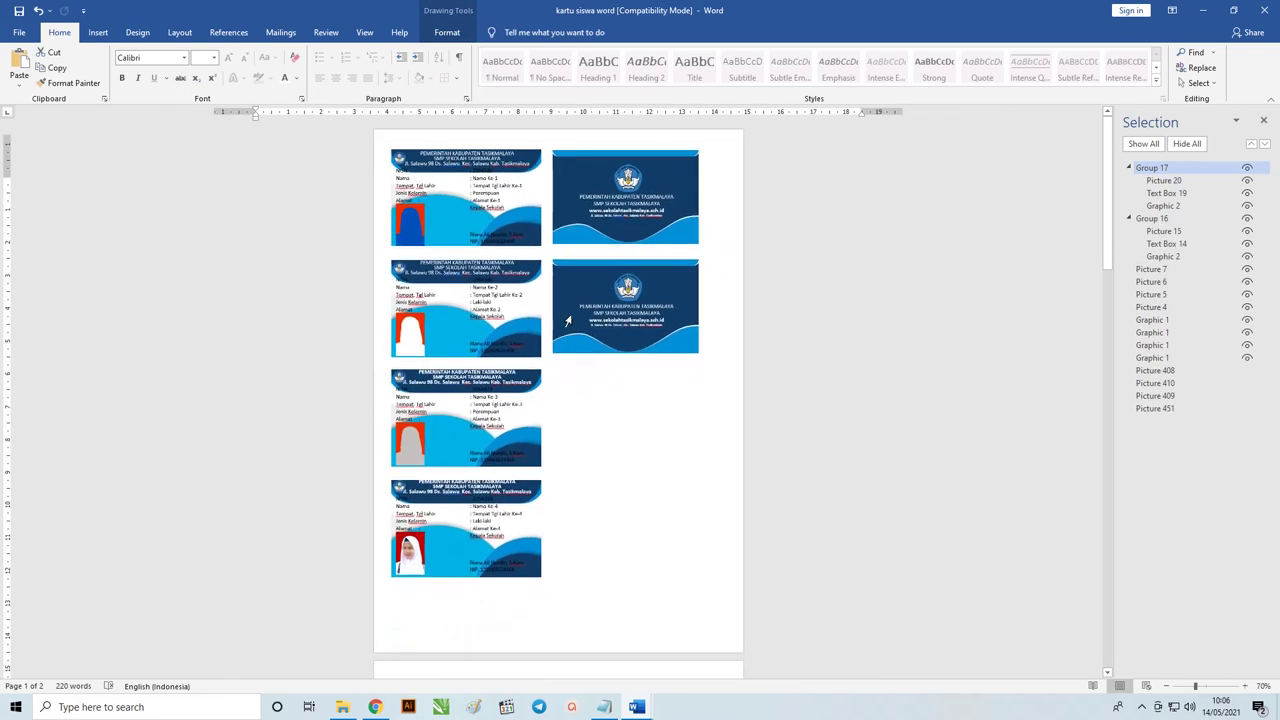
{"action": "left_click_drag", "start_coordinate": [390, 308], "coordinate": [393, 514]}
Delete the blank second page and save the card layout document.
{"action": "left_click", "coordinate": [683, 349]}
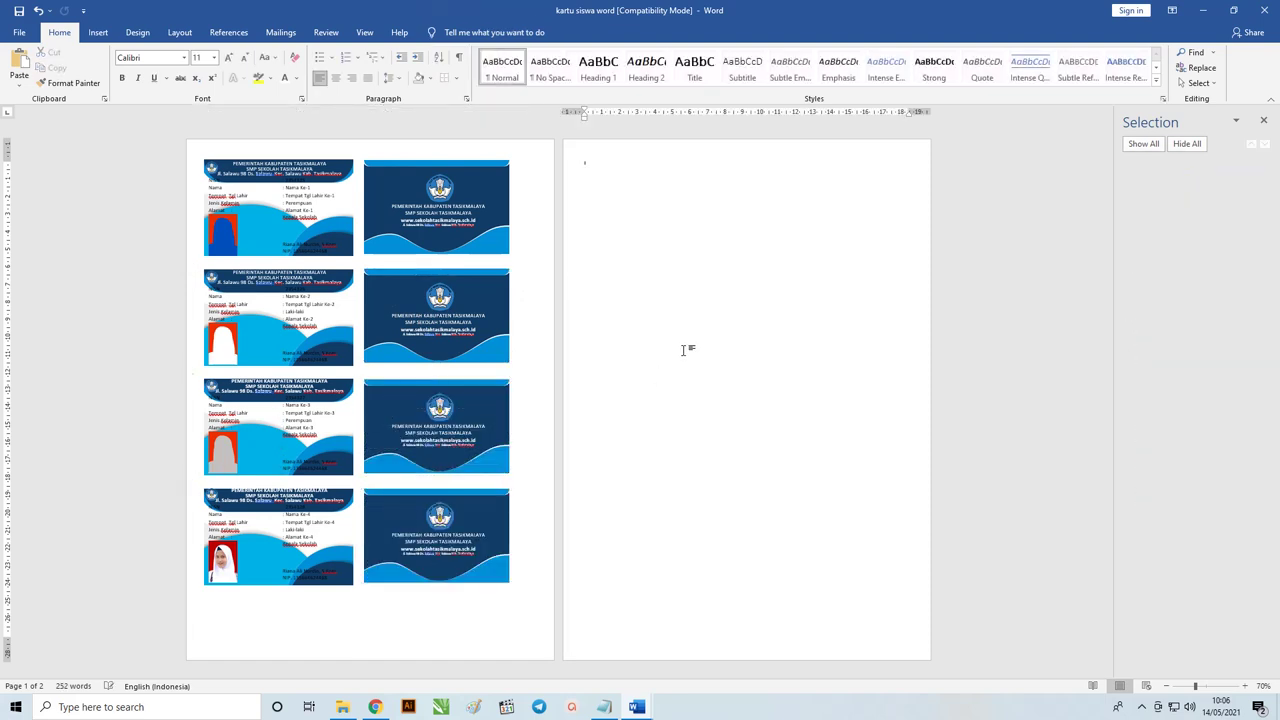
{"action": "key", "text": "BackSpace"}
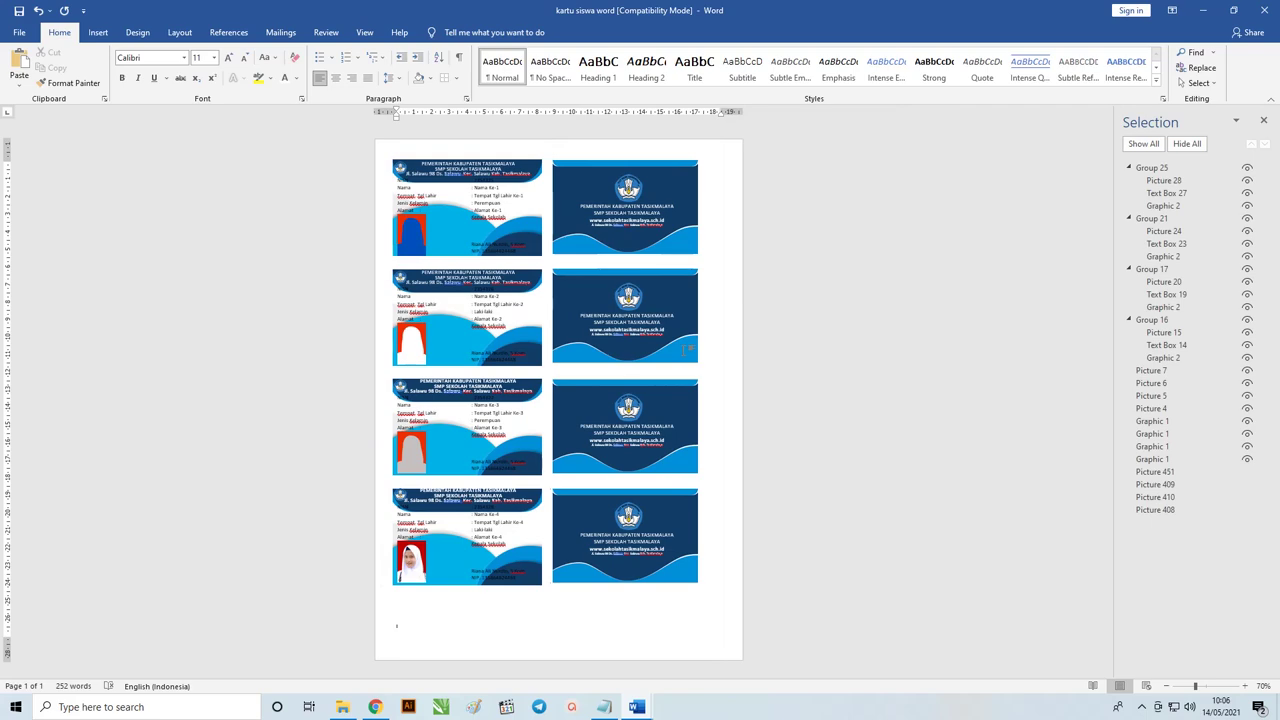
{"action": "scroll", "coordinate": [528, 314], "scroll_direction": "up", "scroll_amount": 1, "text": "ctrl"}
{"action": "scroll", "coordinate": [520, 290], "scroll_direction": "up", "scroll_amount": 1, "text": "ctrl"}
{"action": "scroll", "coordinate": [513, 266], "scroll_direction": "up", "scroll_amount": 1, "text": "ctrl"}
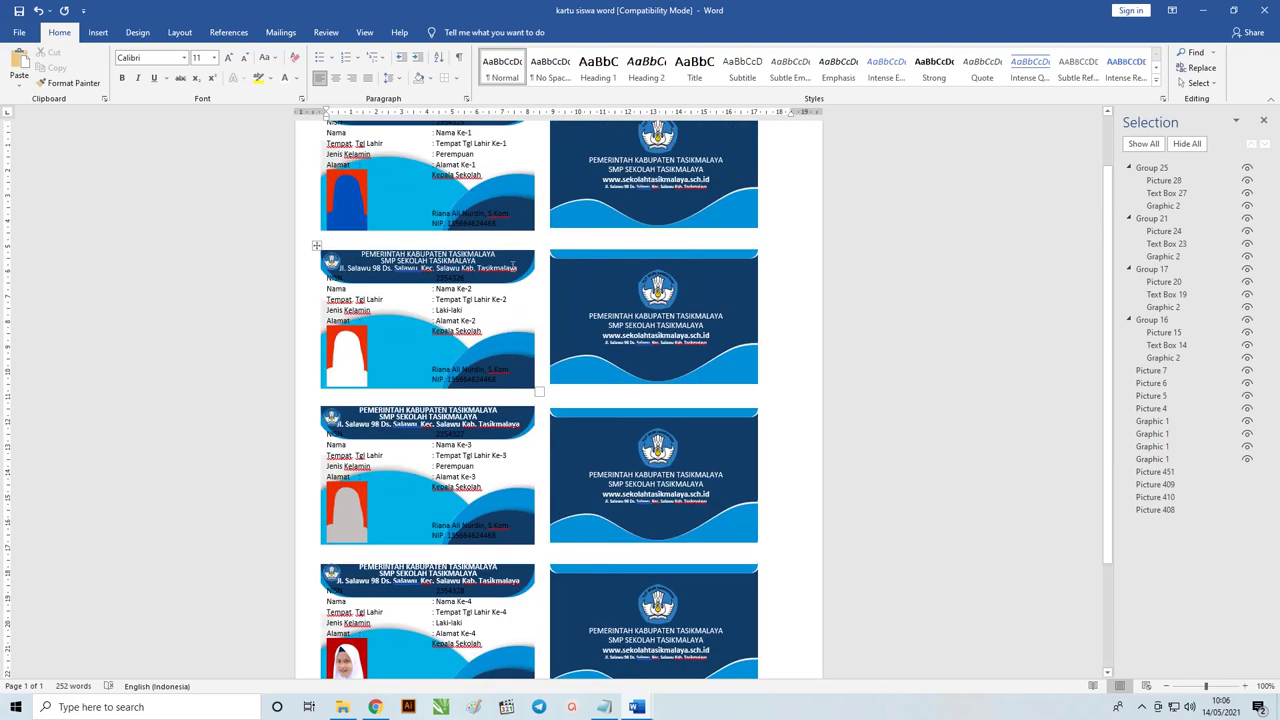
{"action": "scroll", "coordinate": [513, 266], "scroll_direction": "up", "scroll_amount": 1}
{"action": "scroll", "coordinate": [470, 255], "scroll_direction": "down", "scroll_amount": 1, "text": "ctrl"}
{"action": "scroll", "coordinate": [422, 241], "scroll_direction": "down", "scroll_amount": 1, "text": "ctrl"}
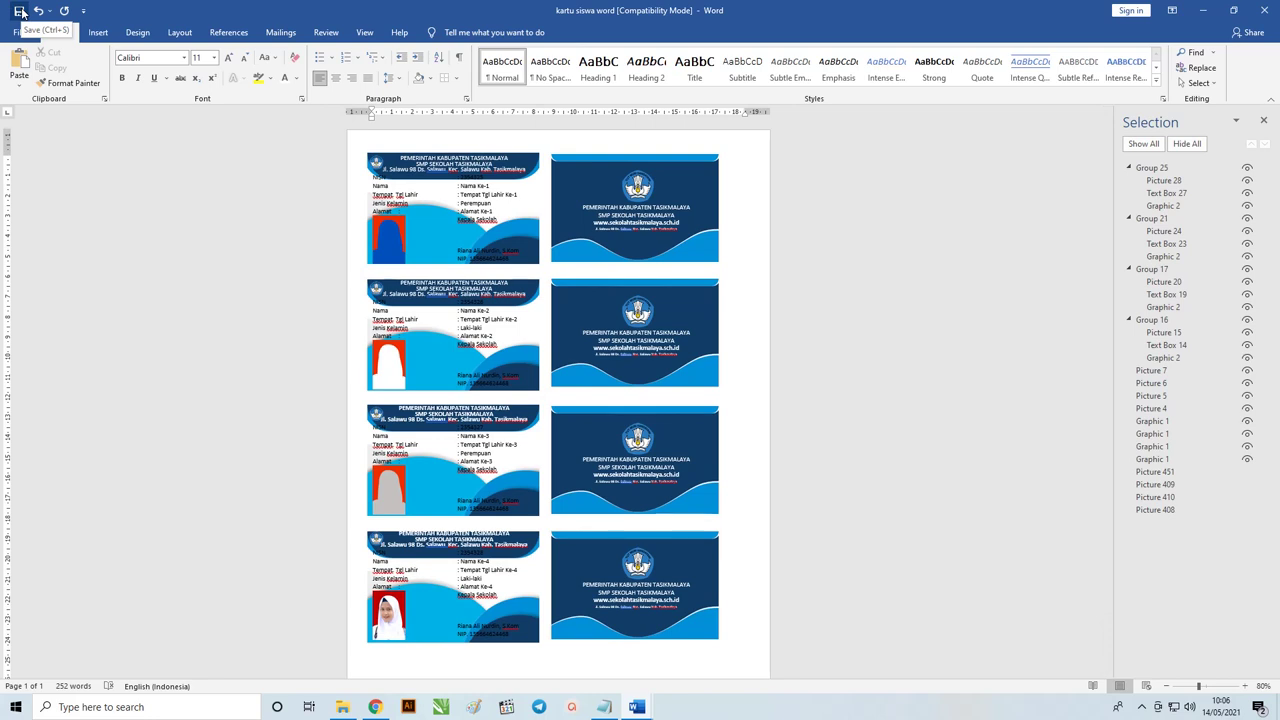
{"action": "left_click", "coordinate": [21, 12]}
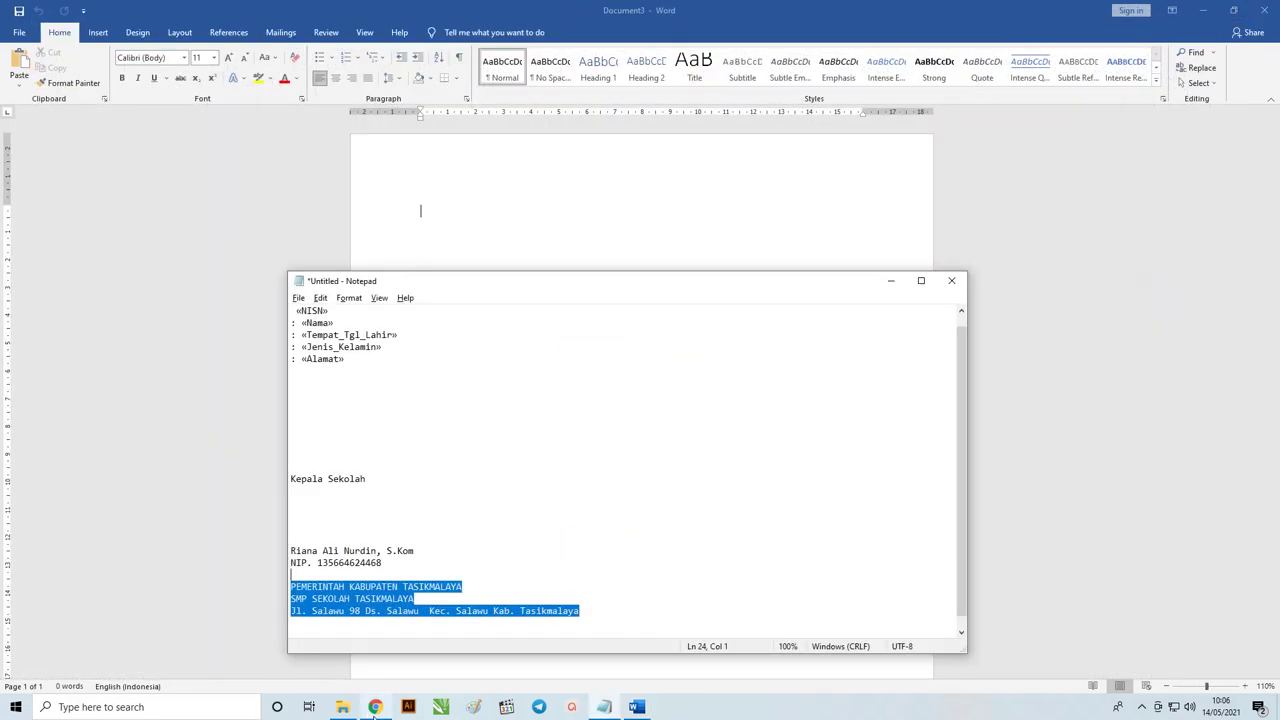
Open the 'kartu siswa word - database' Excel file from the kartu siswa word folder.
{"action": "left_click", "coordinate": [350, 709]}
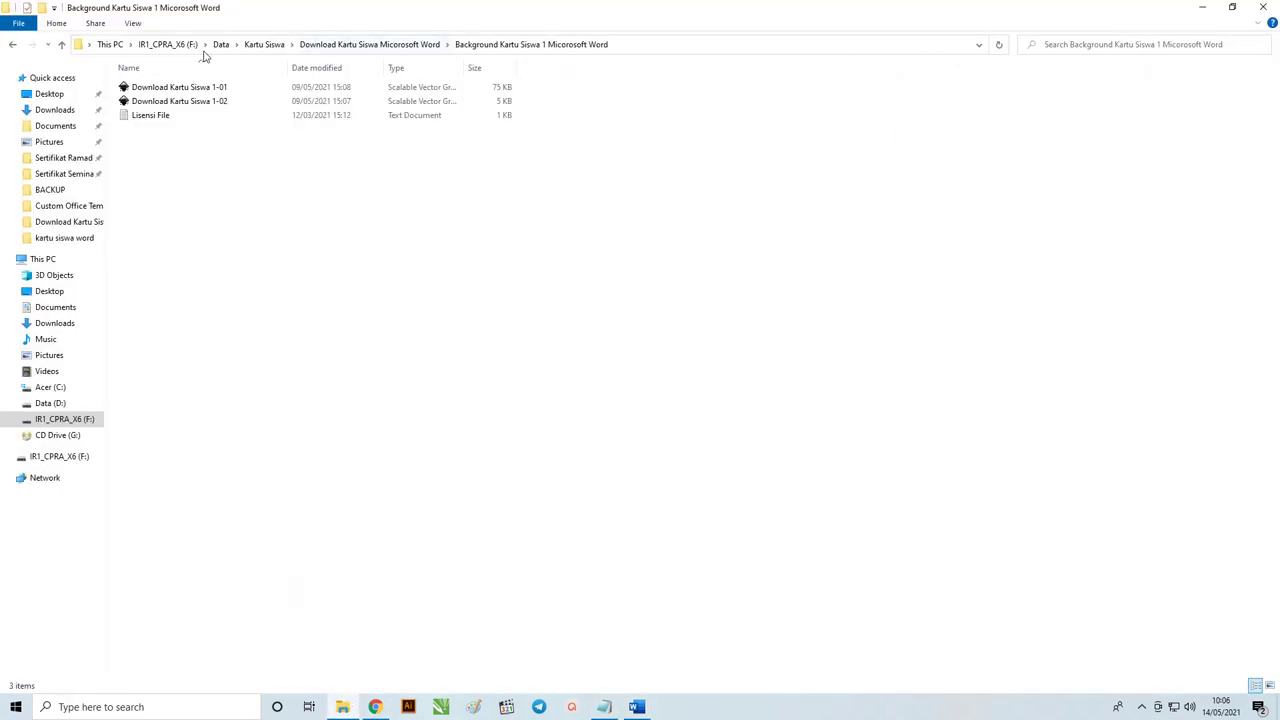
{"action": "left_click", "coordinate": [80, 238]}
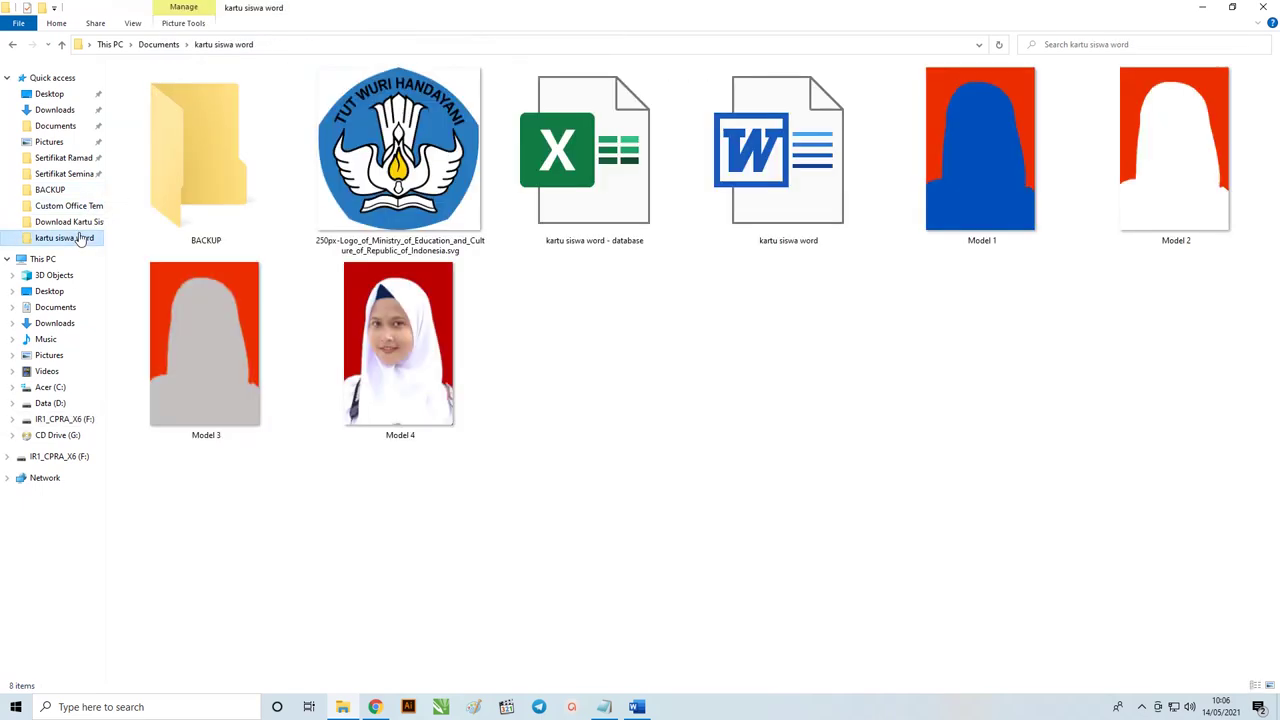
{"action": "left_click", "coordinate": [583, 244]}
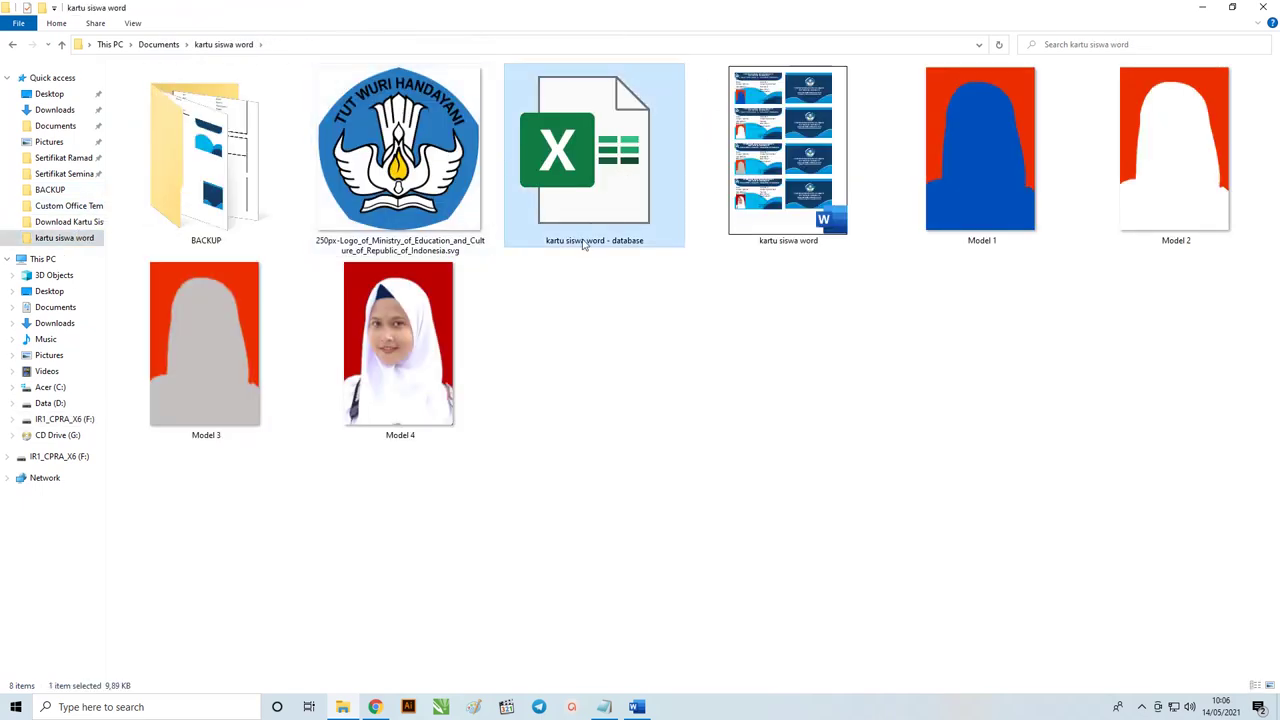
{"action": "double_click", "coordinate": [599, 212]}
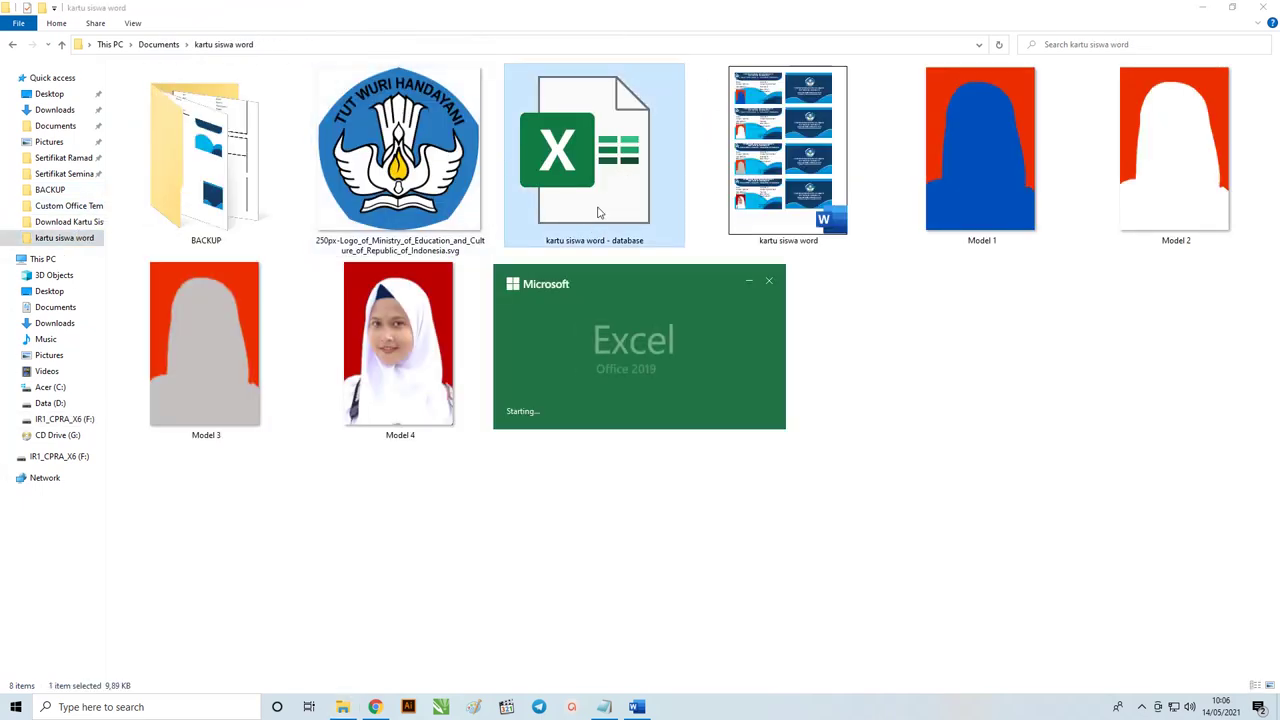
Fill NISN down to row 16 as a series ending at 2354339, and extend the Nama column.
{"action": "left_click", "coordinate": [203, 276]}
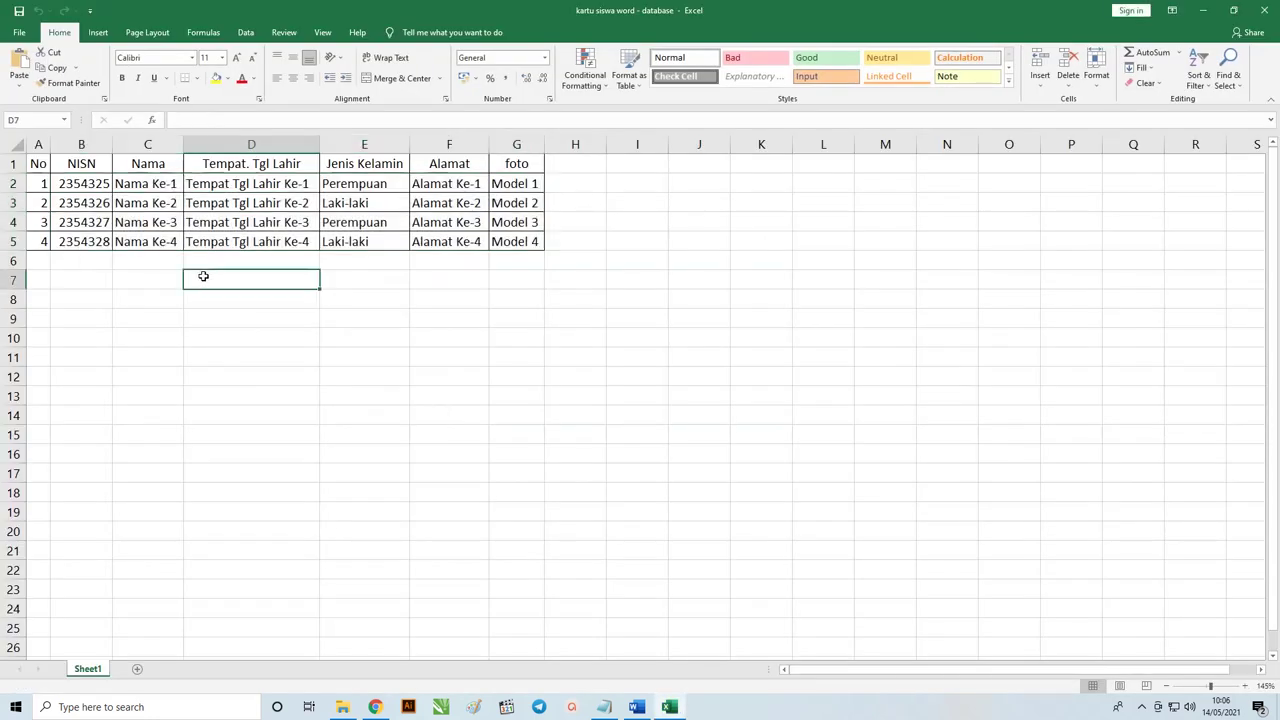
{"action": "left_click", "coordinate": [91, 250]}
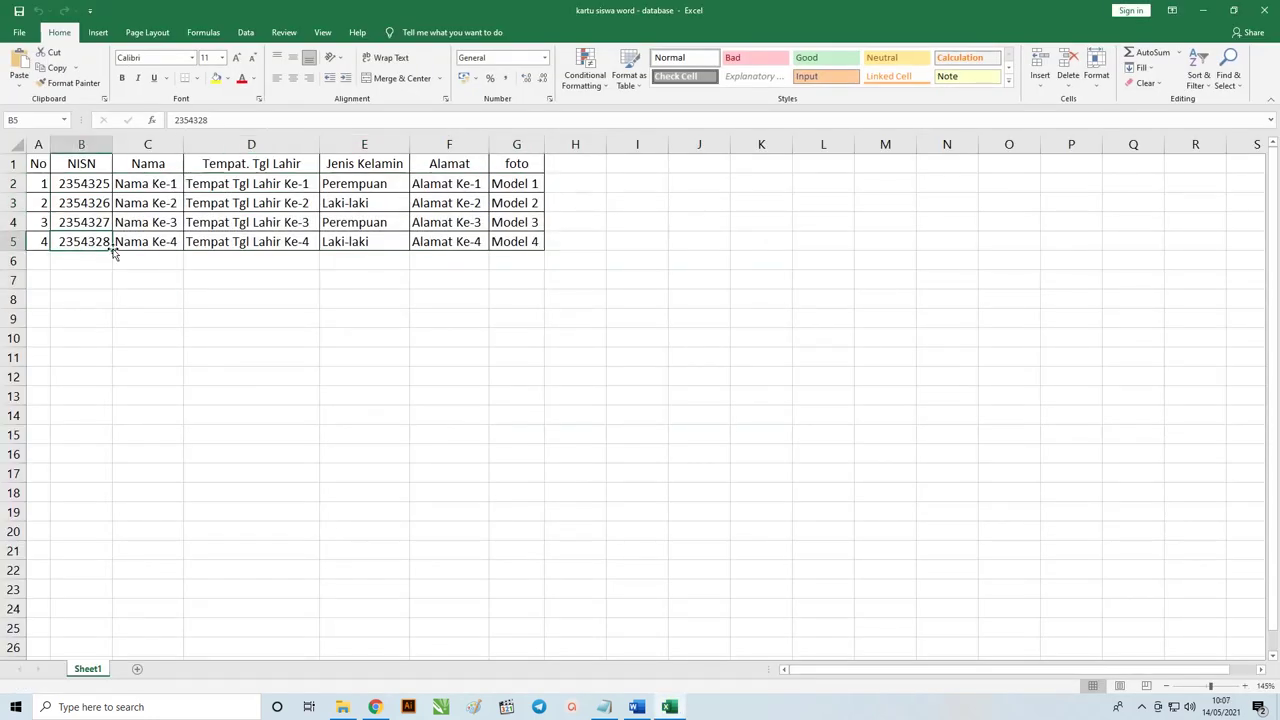
{"action": "left_click_drag", "start_coordinate": [112, 251], "coordinate": [107, 453]}
{"action": "left_click", "coordinate": [121, 470]}
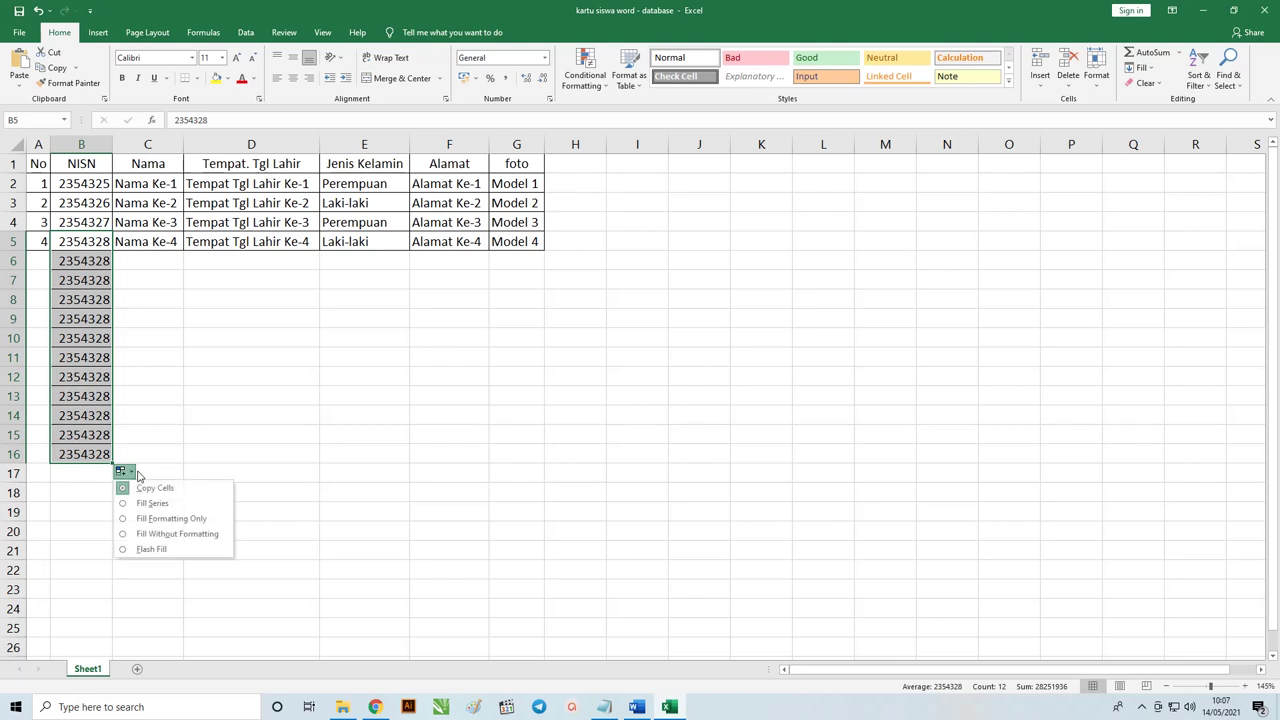
{"action": "left_click", "coordinate": [150, 503]}
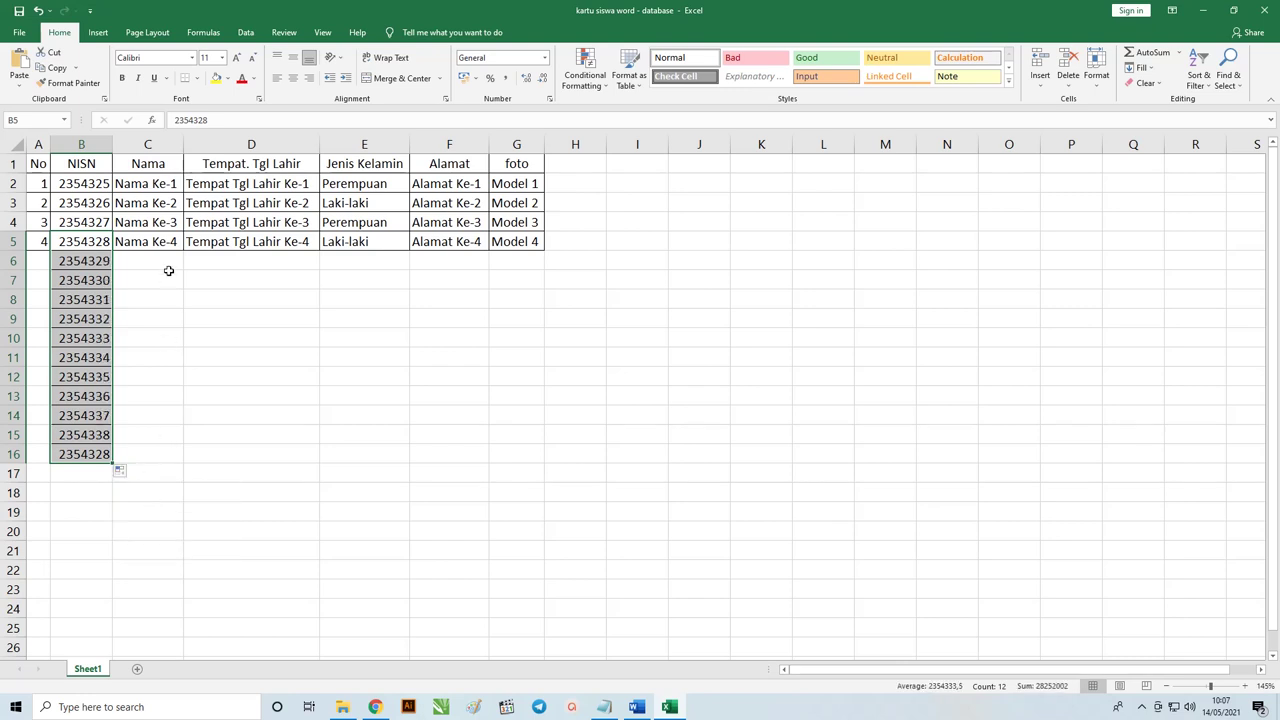
{"action": "left_click", "coordinate": [166, 249]}
{"action": "left_click_drag", "start_coordinate": [183, 251], "coordinate": [150, 462]}
{"action": "left_click", "coordinate": [193, 471]}
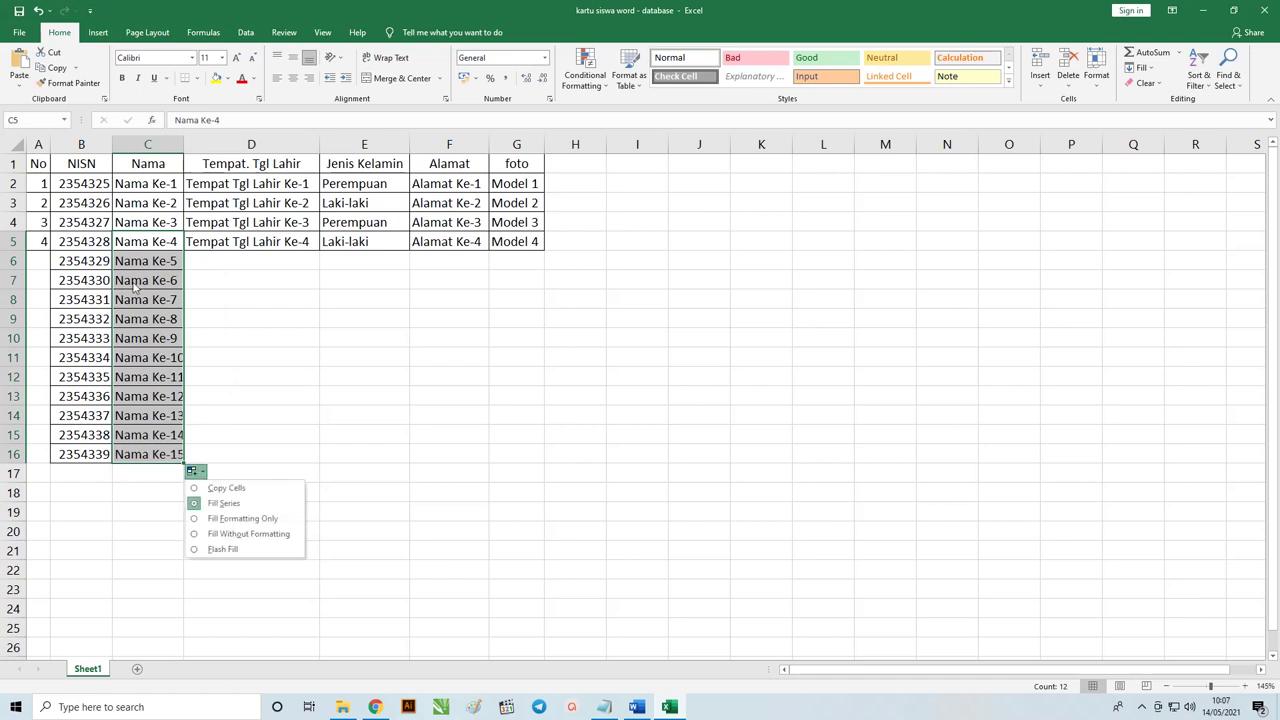
Number the No column 1 to 15 and fill columns D through G down to row 16.
{"action": "left_click", "coordinate": [41, 245]}
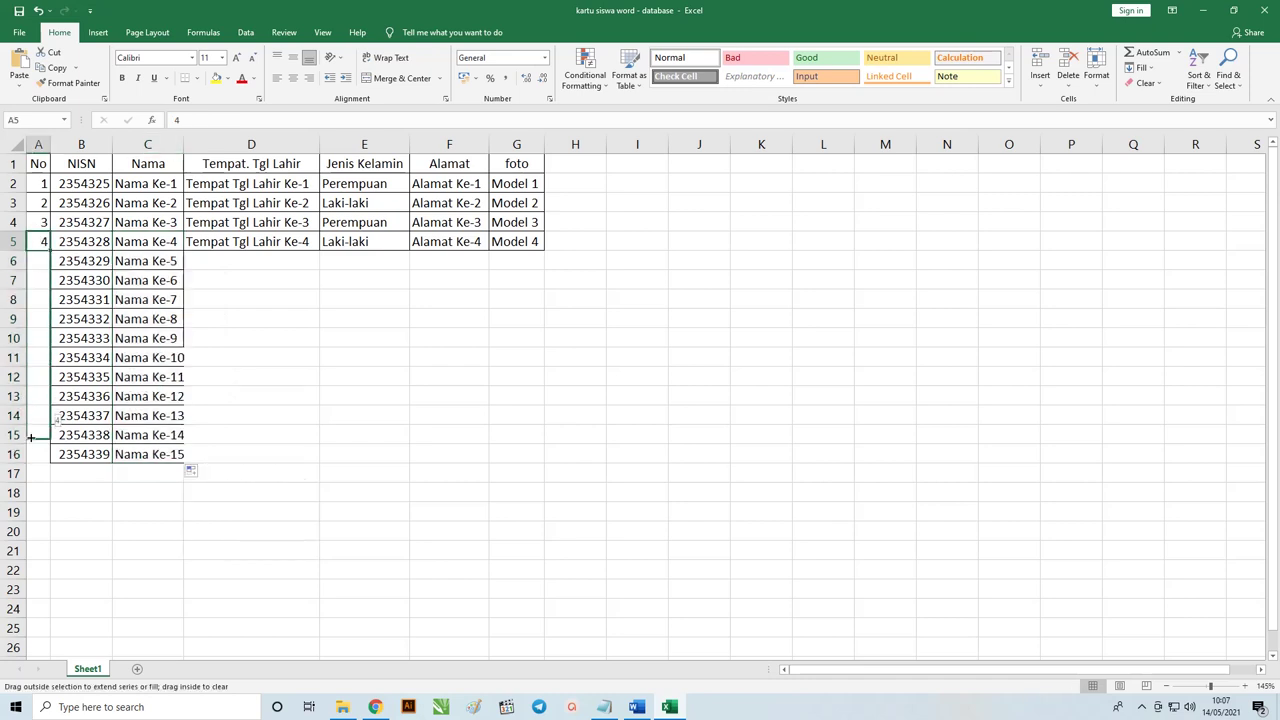
{"action": "left_click_drag", "start_coordinate": [48, 251], "coordinate": [44, 460]}
{"action": "left_click", "coordinate": [59, 471]}
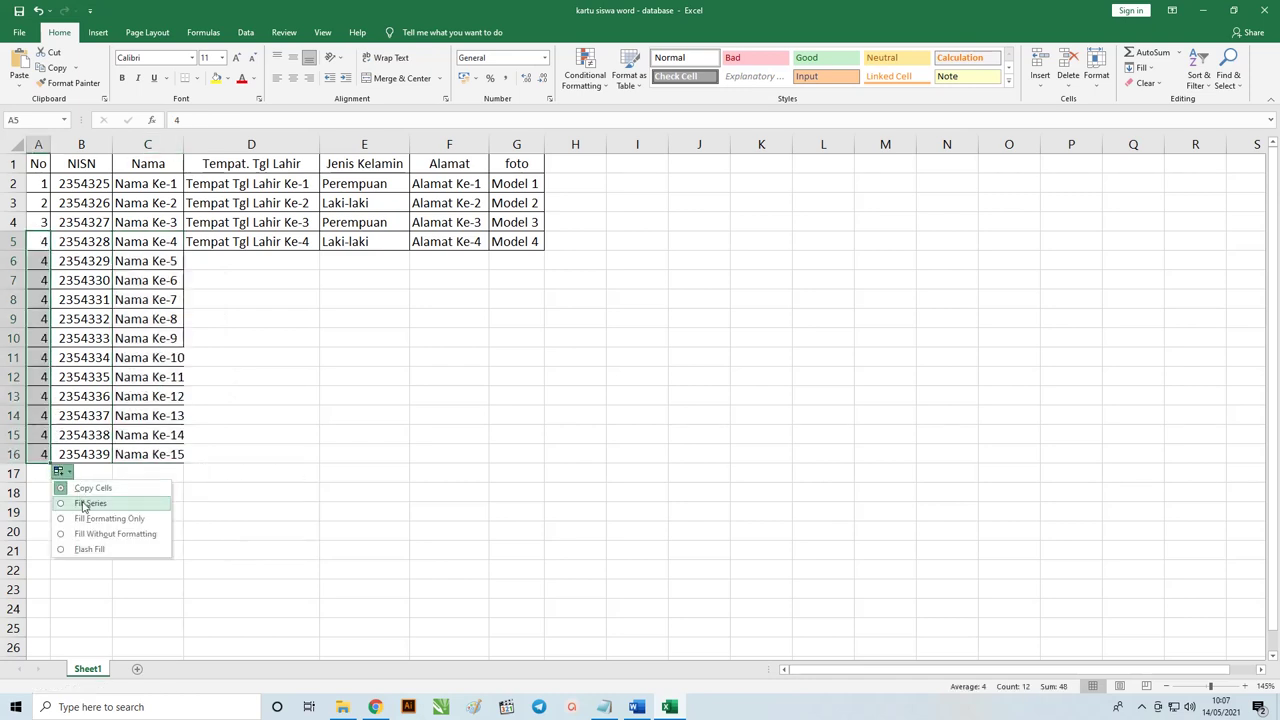
{"action": "left_click", "coordinate": [90, 503]}
{"action": "left_click", "coordinate": [278, 245]}
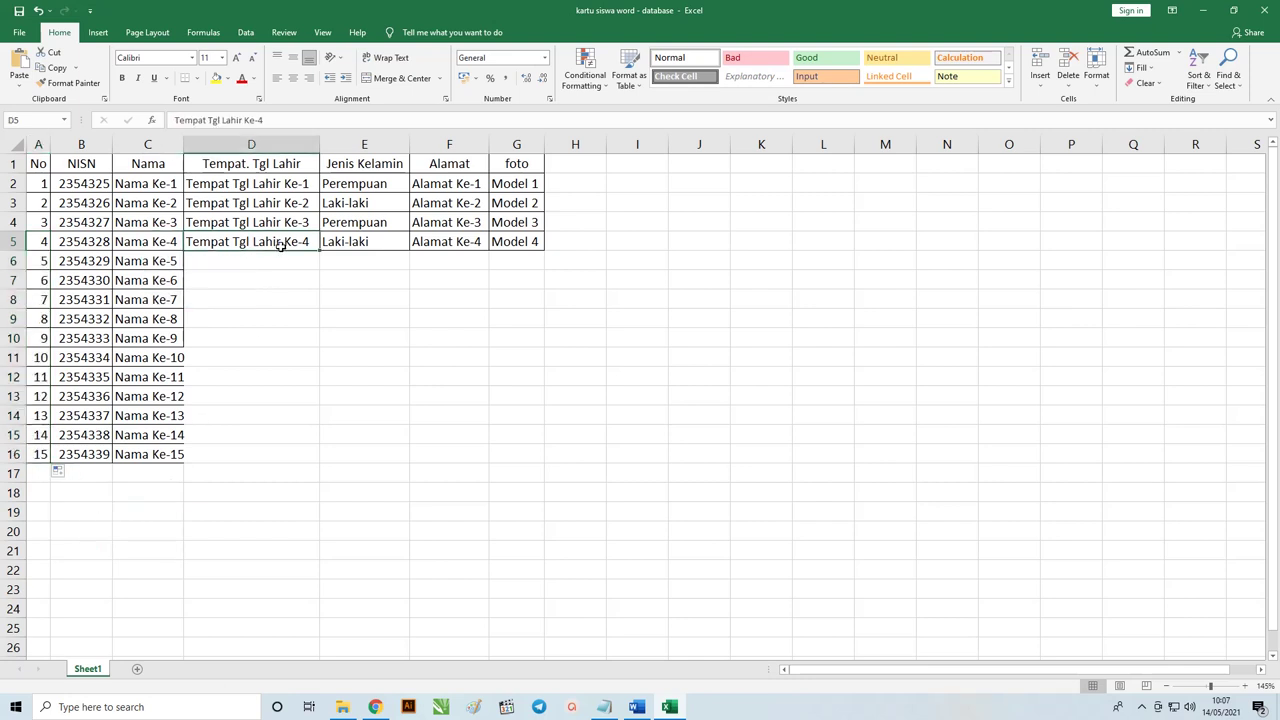
{"action": "left_click", "coordinate": [343, 249]}
{"action": "mouse_move", "coordinate": [291, 246]}
{"action": "left_mouse_down"}
{"action": "mouse_move", "coordinate": [531, 246]}
{"action": "mouse_move", "coordinate": [548, 460]}
{"action": "left_mouse_up"}
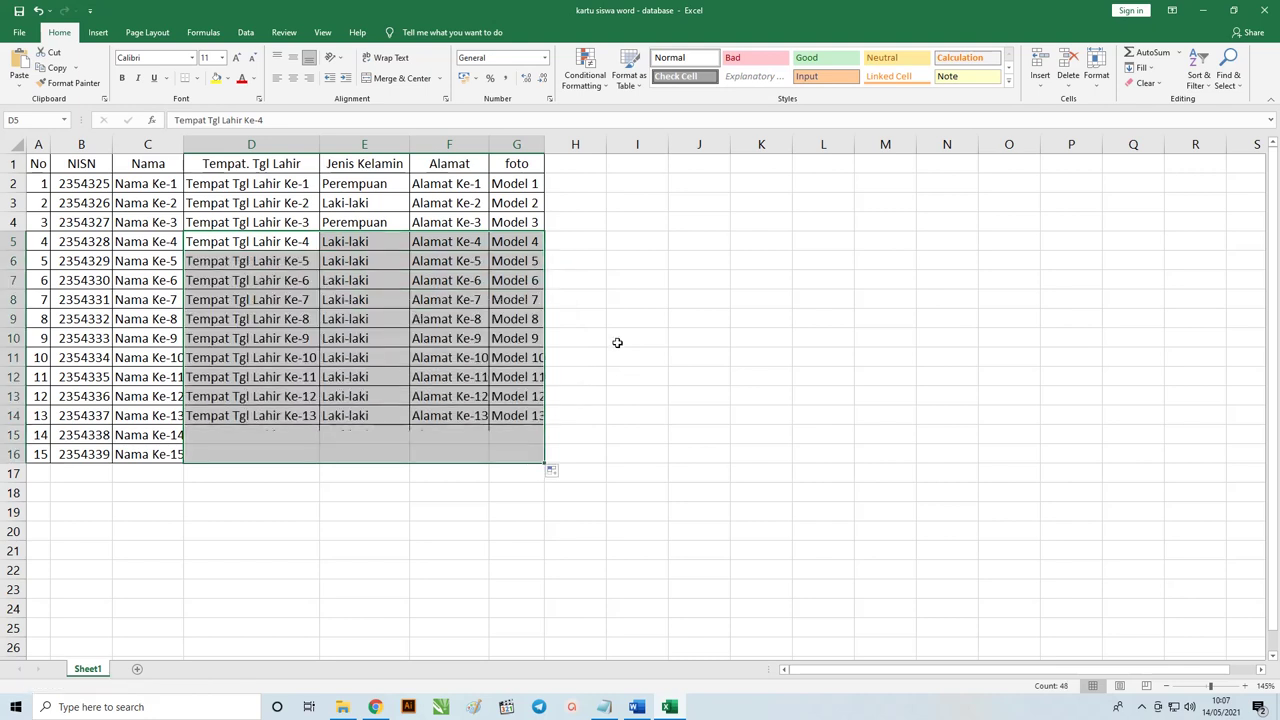
{"action": "left_click", "coordinate": [576, 222]}
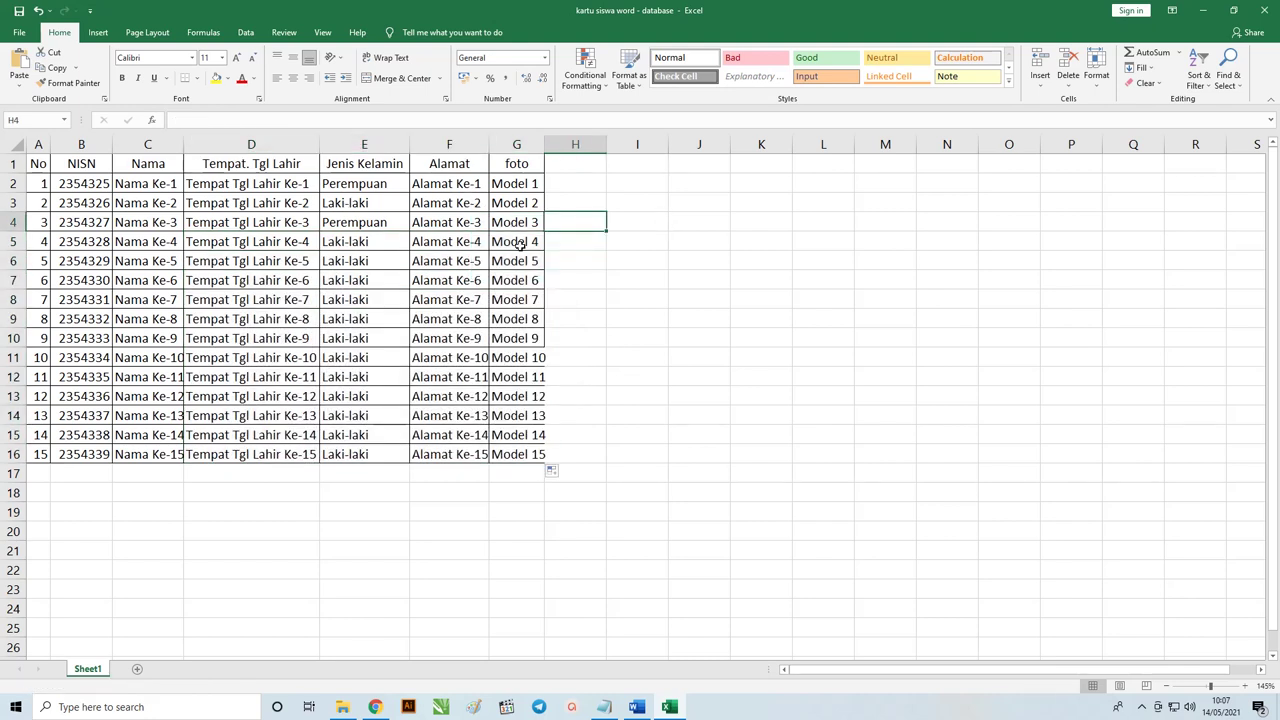
Repeat Model 1–4 down the foto column from G6, clearing the extra entry in G17.
{"action": "left_click_drag", "start_coordinate": [520, 184], "coordinate": [520, 245]}
{"action": "key", "text": "ctrl+c"}
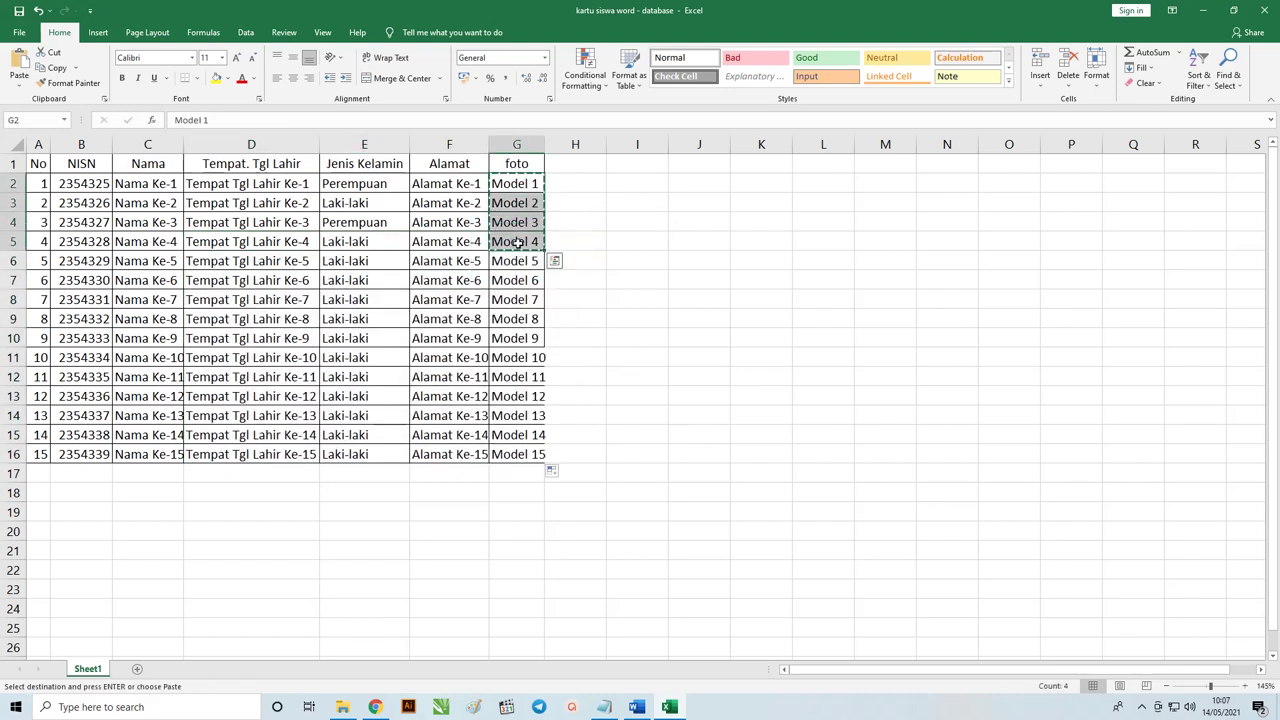
{"action": "left_click", "coordinate": [517, 260]}
{"action": "key", "text": "ctrl+v"}
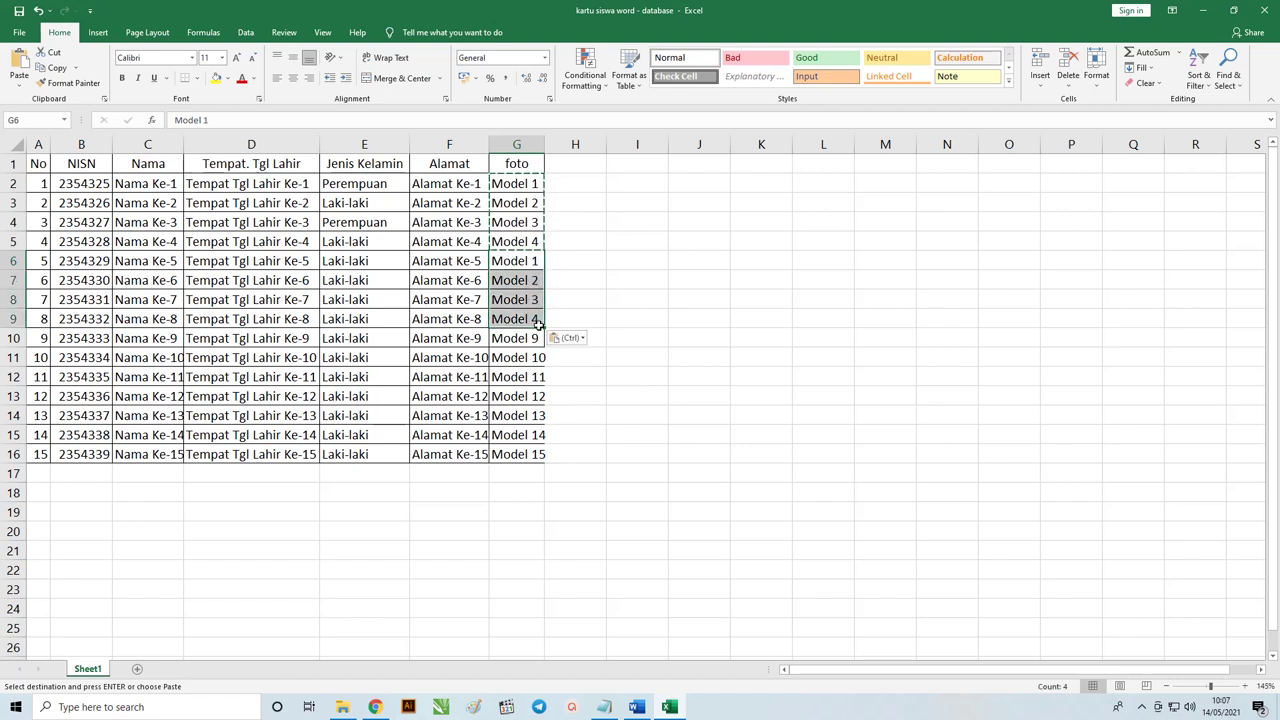
{"action": "left_click", "coordinate": [525, 338]}
{"action": "key", "text": "ctrl+v"}
{"action": "left_click", "coordinate": [533, 407]}
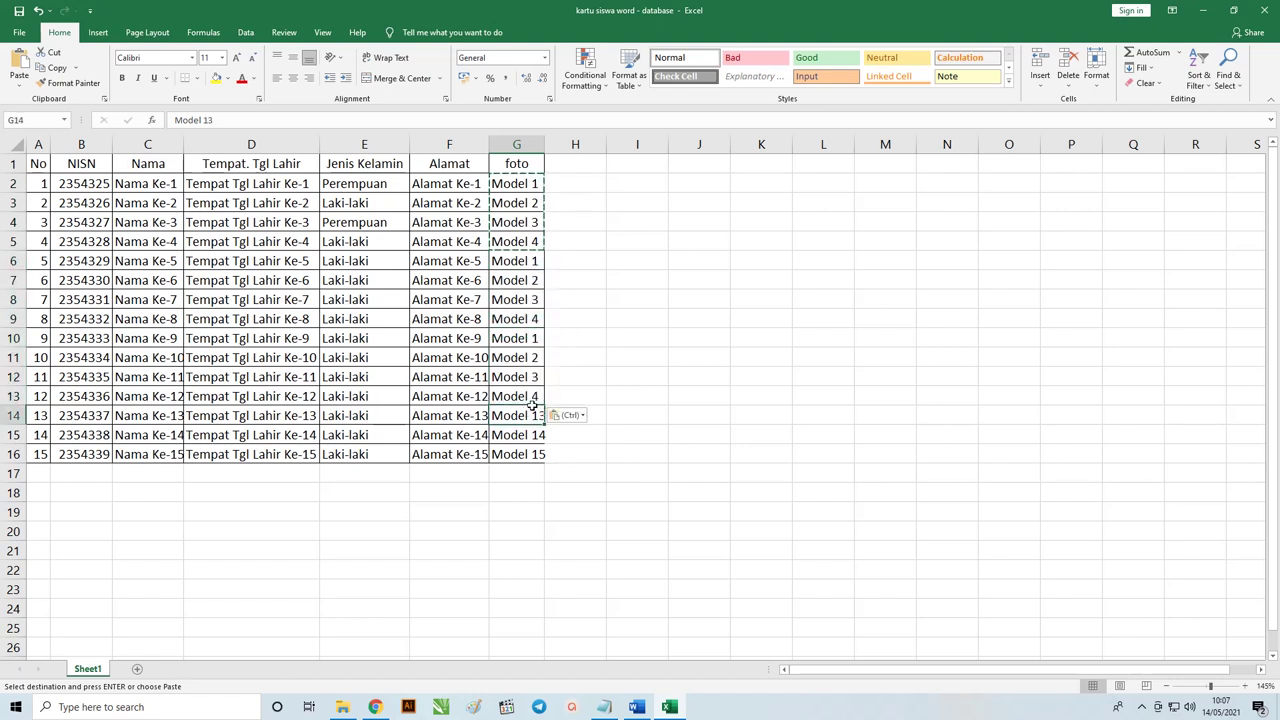
{"action": "key", "text": "ctrl+v"}
{"action": "left_click", "coordinate": [525, 474]}
{"action": "key", "text": "Delete"}
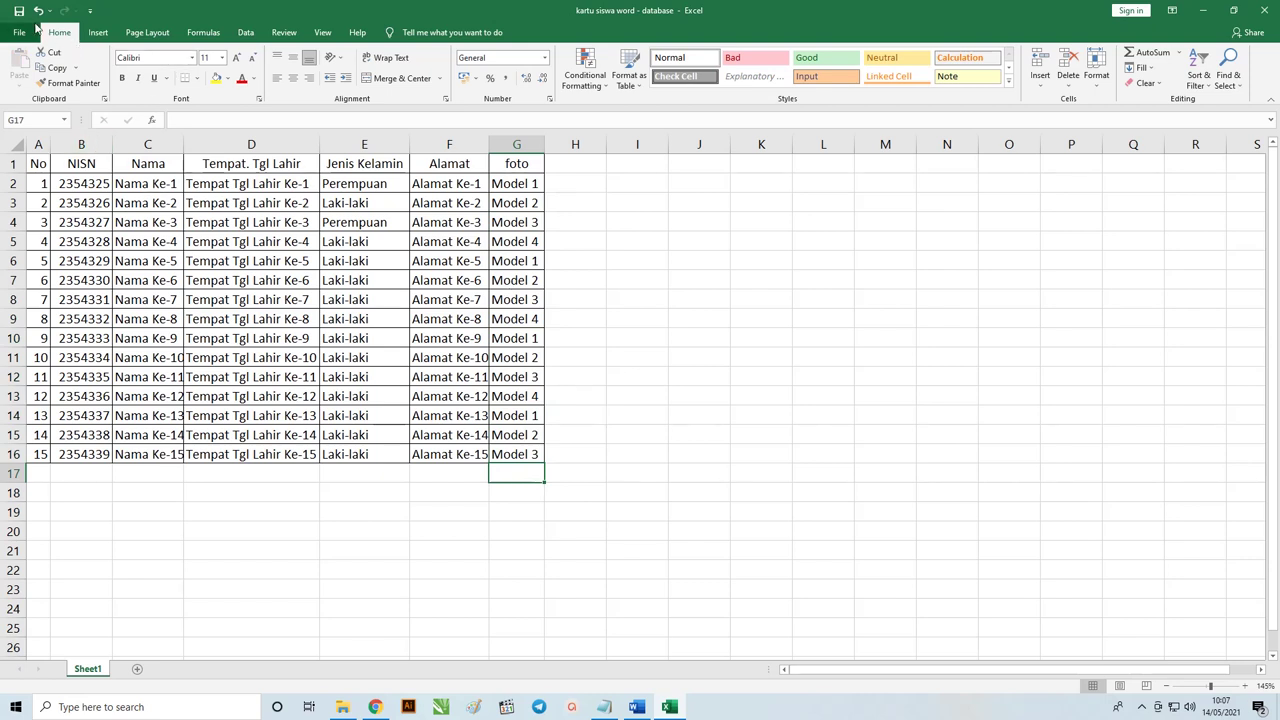
{"action": "left_click", "coordinate": [1265, 12]}
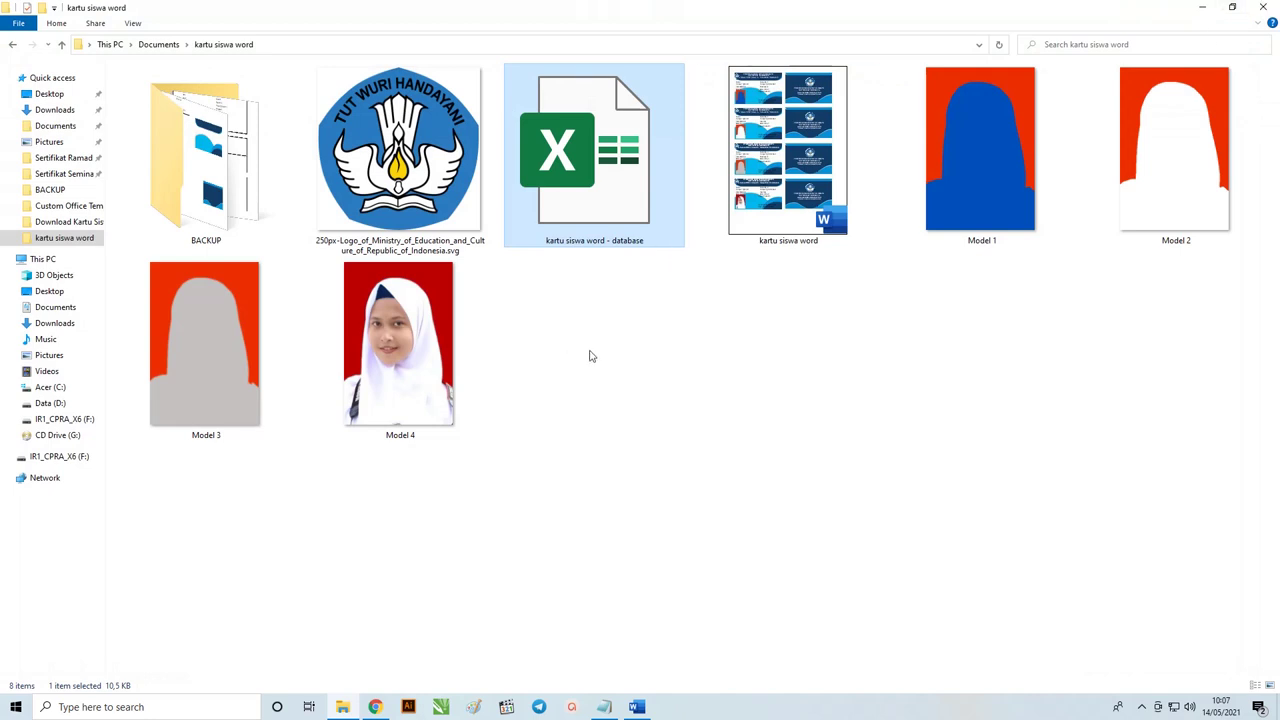
{"action": "double_click", "coordinate": [812, 180]}
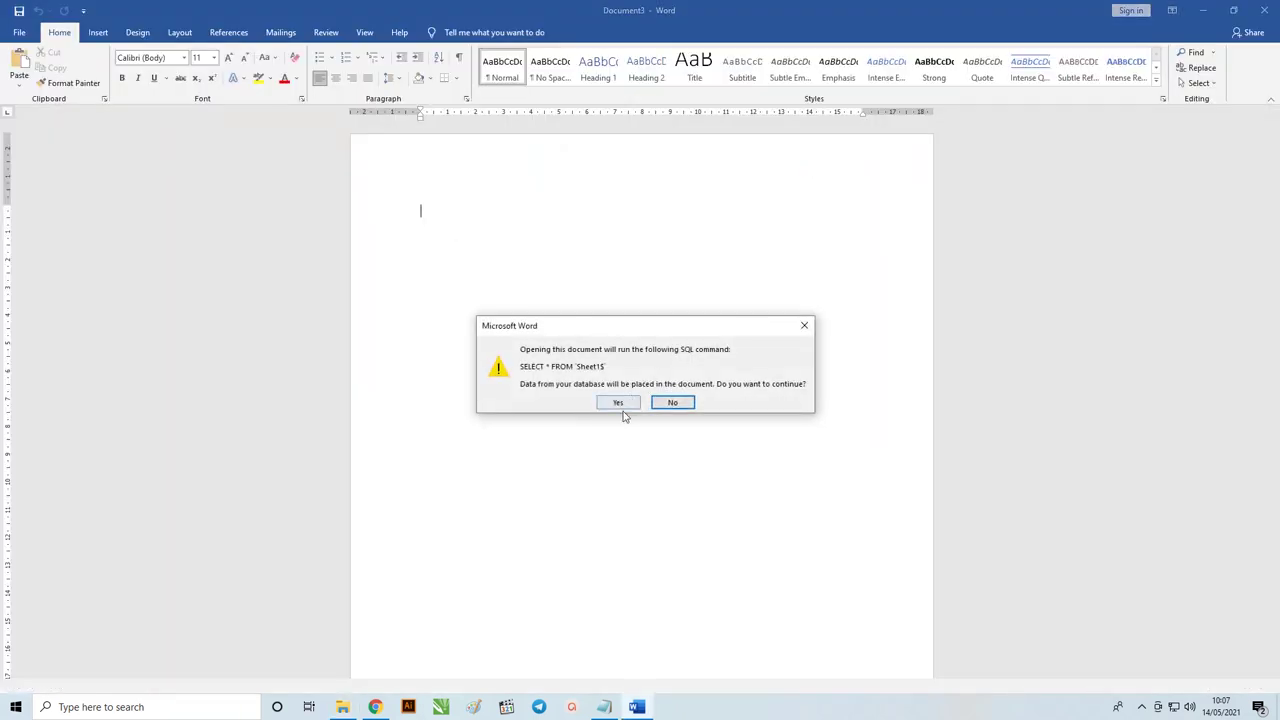
{"action": "left_click", "coordinate": [621, 403]}
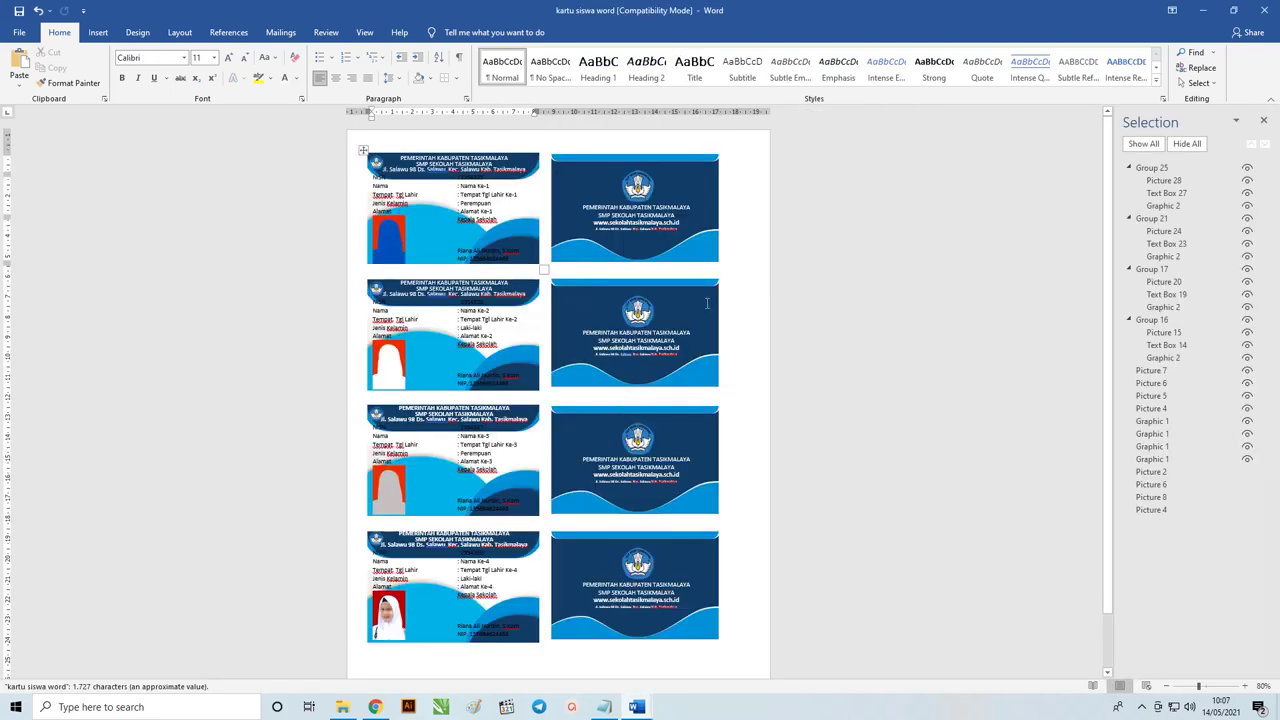
{"action": "scroll", "coordinate": [707, 302], "scroll_direction": "up", "scroll_amount": 5, "text": "ctrl"}
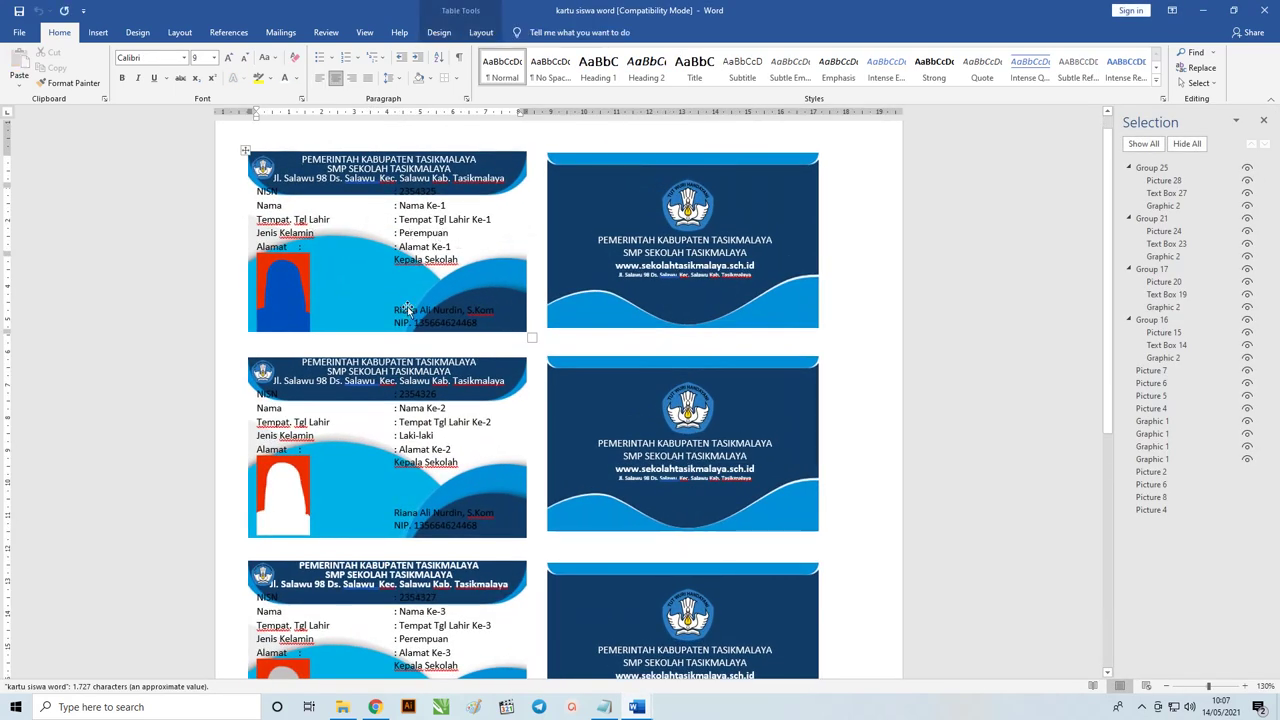
{"action": "scroll", "coordinate": [440, 290], "scroll_direction": "down", "scroll_amount": 4}
{"action": "scroll", "coordinate": [460, 315], "scroll_direction": "down", "scroll_amount": 1}
{"action": "scroll", "coordinate": [457, 316], "scroll_direction": "down", "scroll_amount": 3}
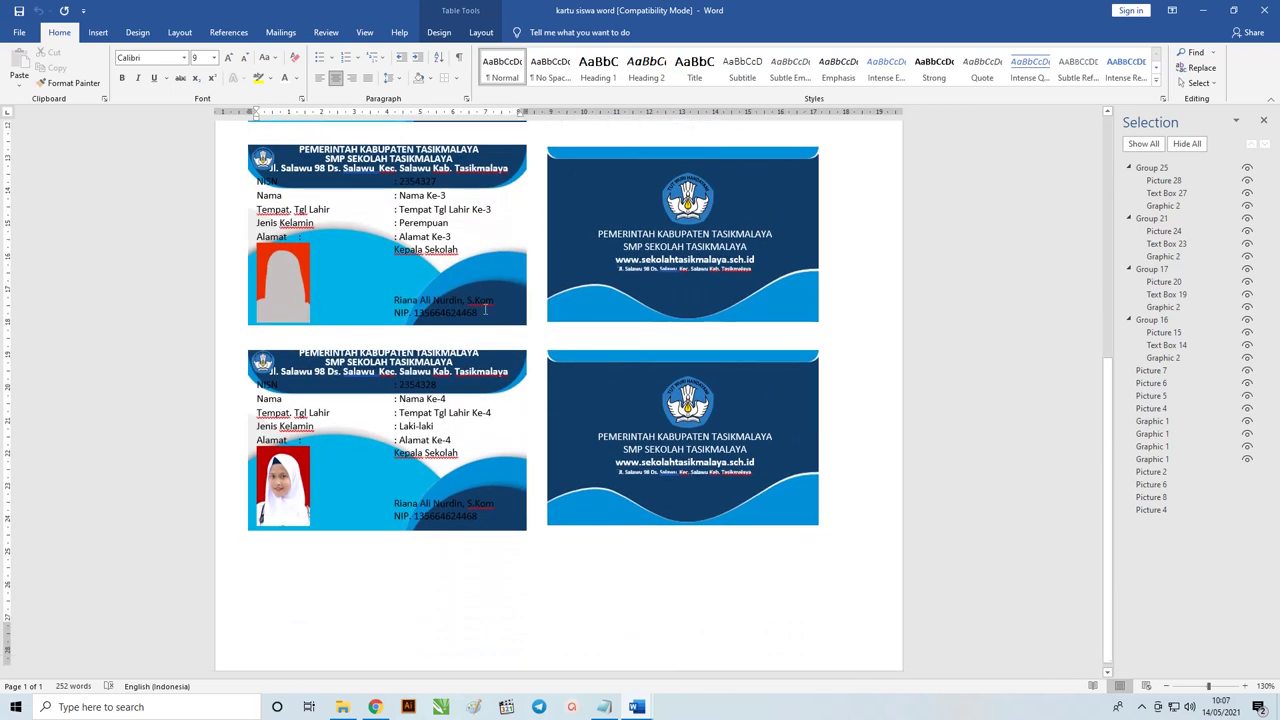
{"action": "scroll", "coordinate": [488, 308], "scroll_direction": "up", "scroll_amount": 7}
{"action": "scroll", "coordinate": [488, 308], "scroll_direction": "up", "scroll_amount": 1}
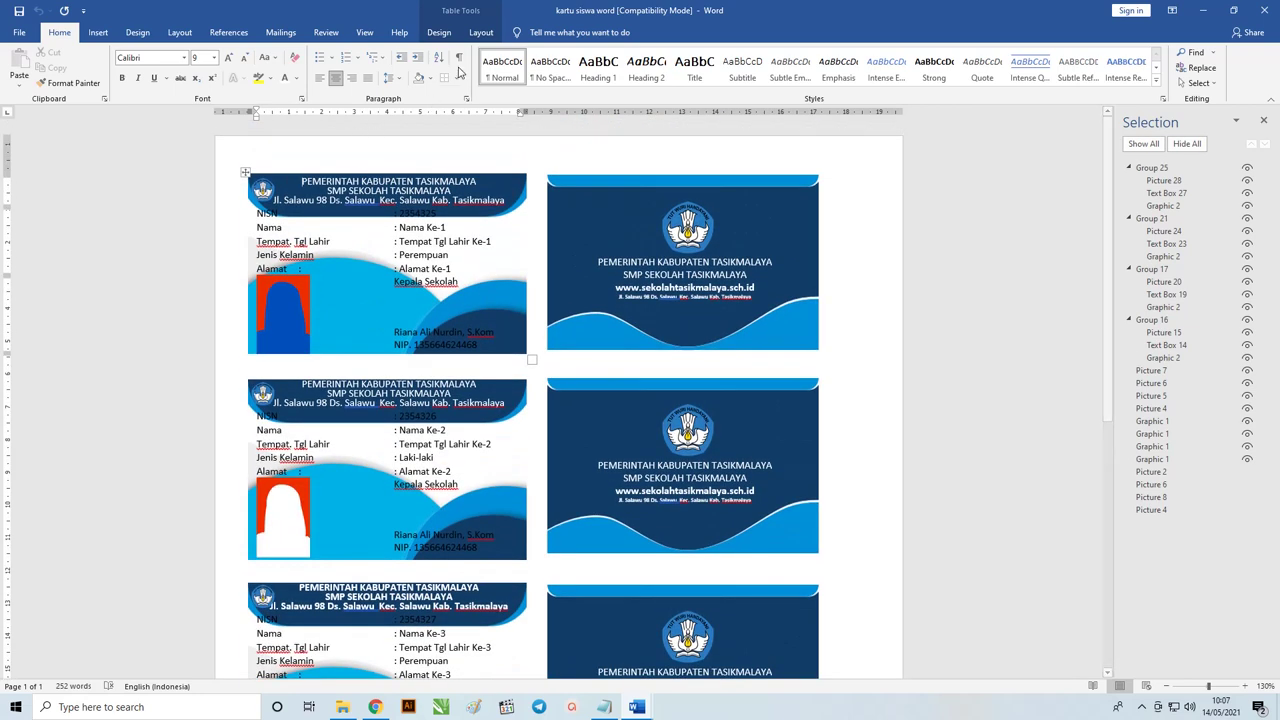
Preview the merged cards up to record 4, then return to the first record.
{"action": "left_click", "coordinate": [281, 32]}
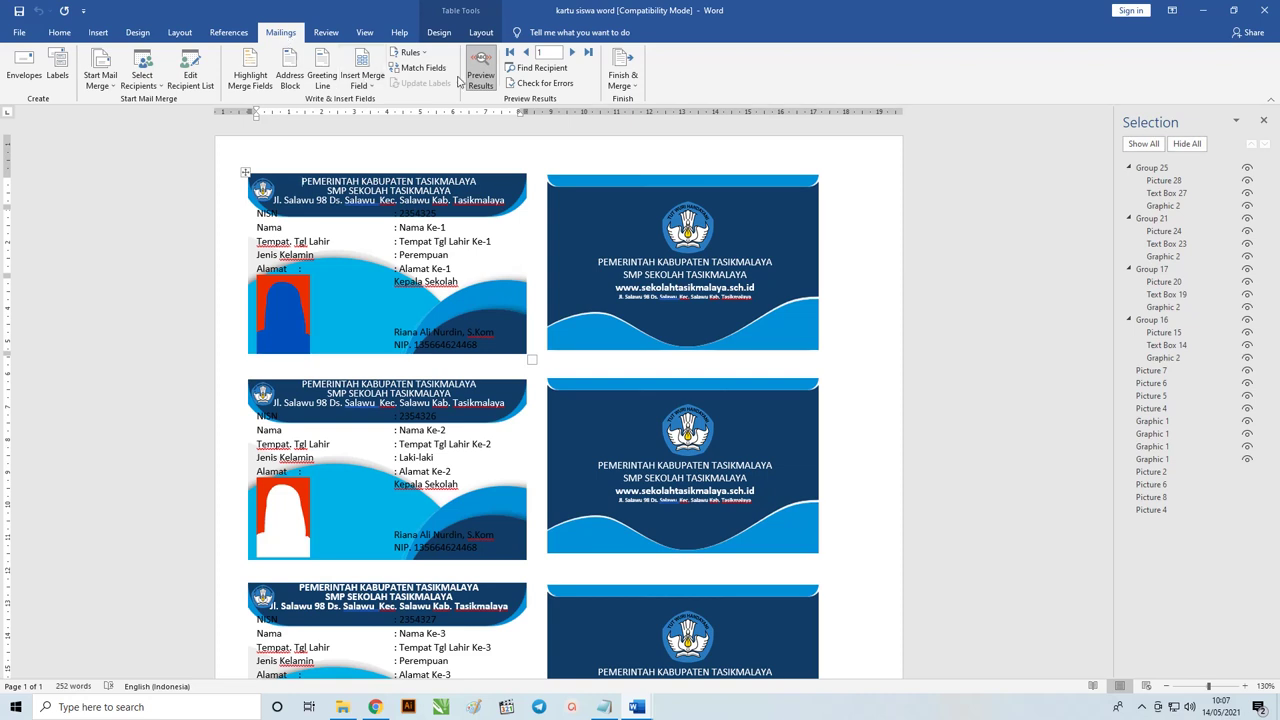
{"action": "left_click", "coordinate": [573, 52]}
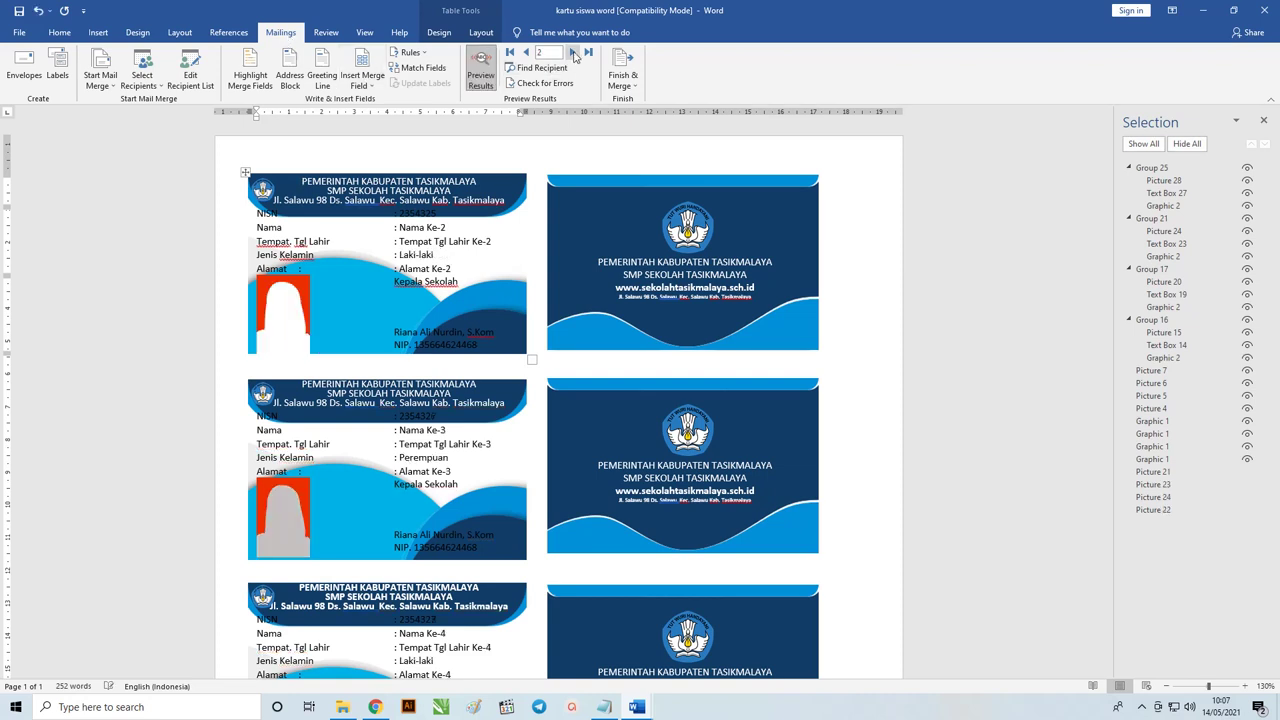
{"action": "left_click", "coordinate": [573, 52]}
{"action": "left_click", "coordinate": [573, 52]}
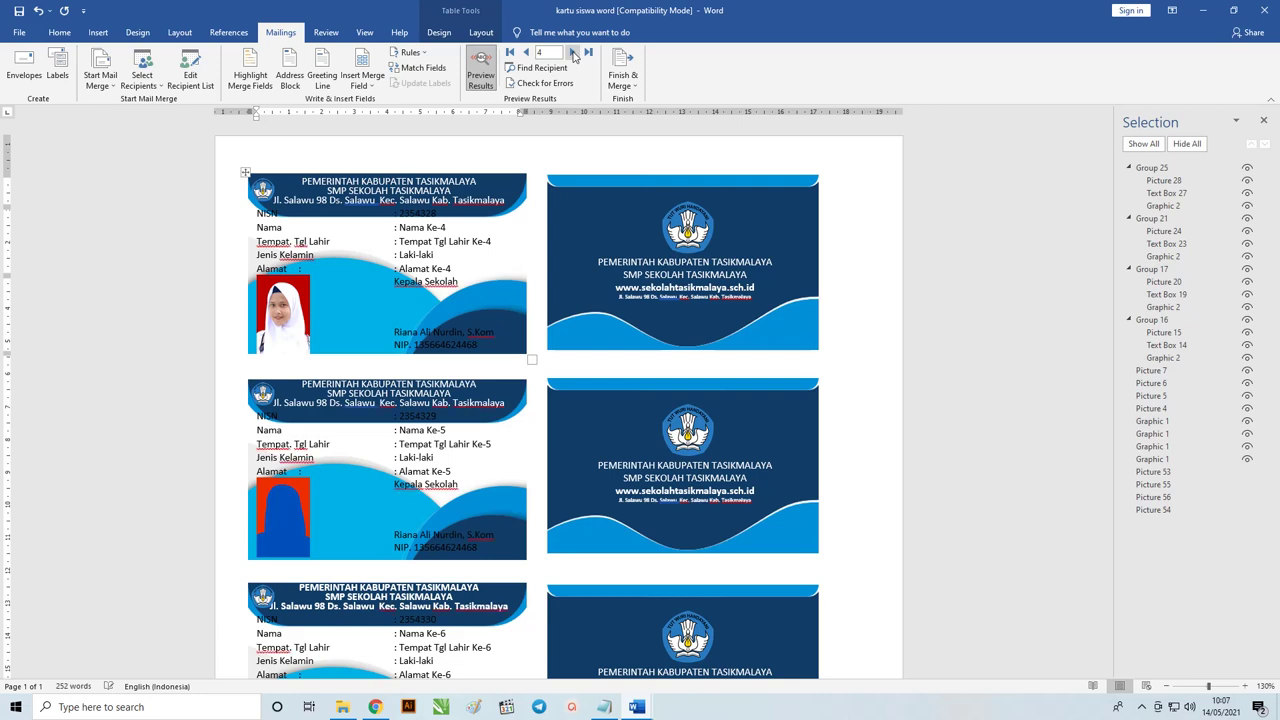
{"action": "scroll", "coordinate": [298, 451], "scroll_direction": "down", "scroll_amount": 2}
{"action": "scroll", "coordinate": [298, 451], "scroll_direction": "down", "scroll_amount": 2}
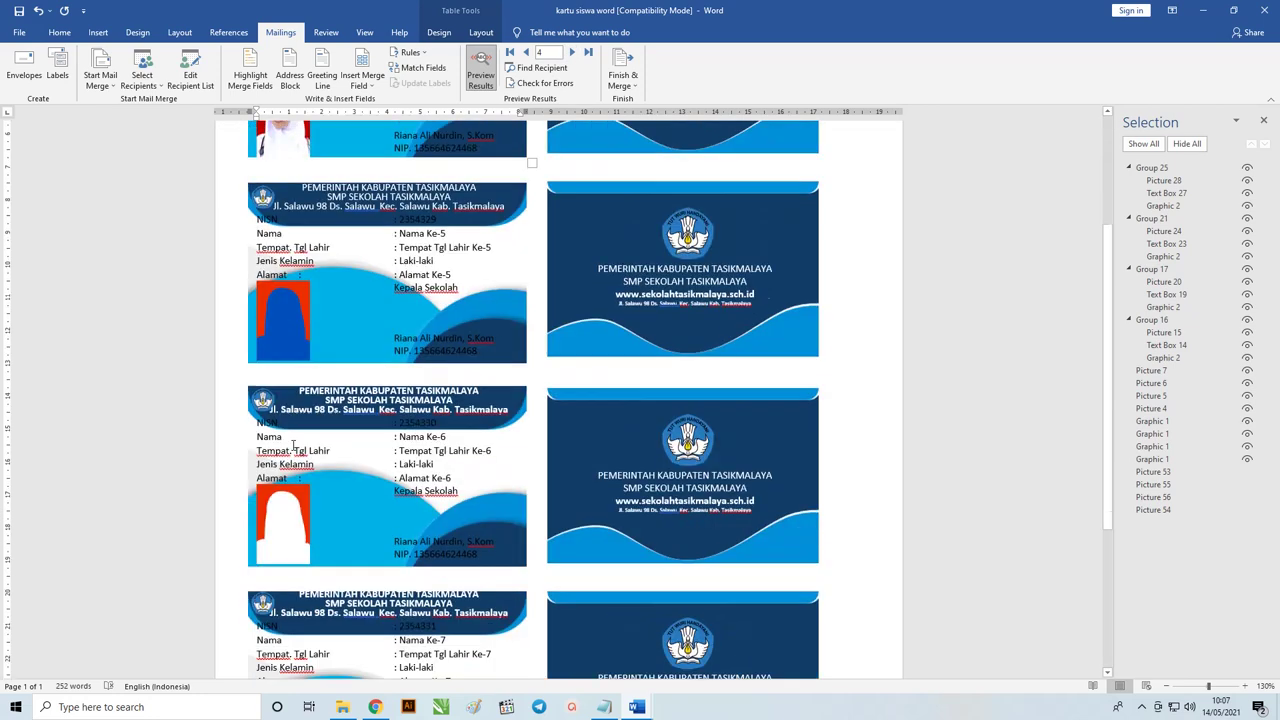
{"action": "scroll", "coordinate": [298, 451], "scroll_direction": "down", "scroll_amount": 3}
{"action": "scroll", "coordinate": [298, 451], "scroll_direction": "down", "scroll_amount": 1}
{"action": "scroll", "coordinate": [298, 451], "scroll_direction": "up", "scroll_amount": 4}
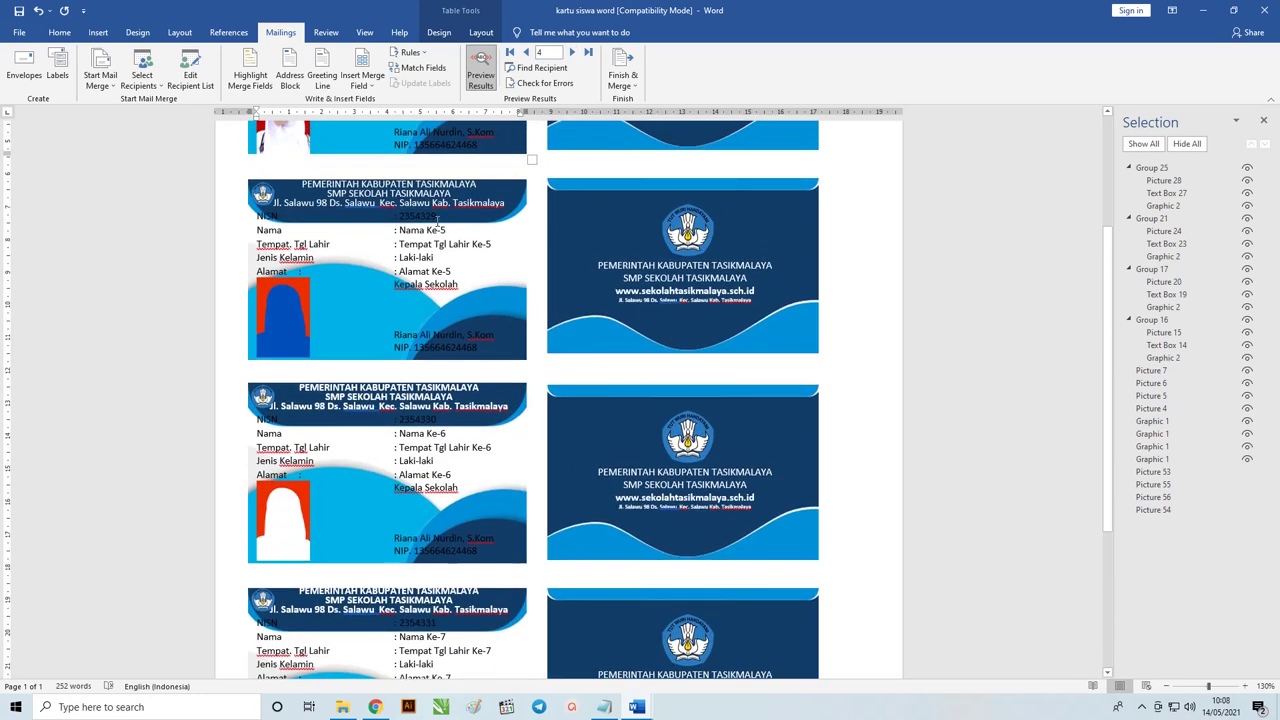
{"action": "scroll", "coordinate": [458, 379], "scroll_direction": "up", "scroll_amount": 4}
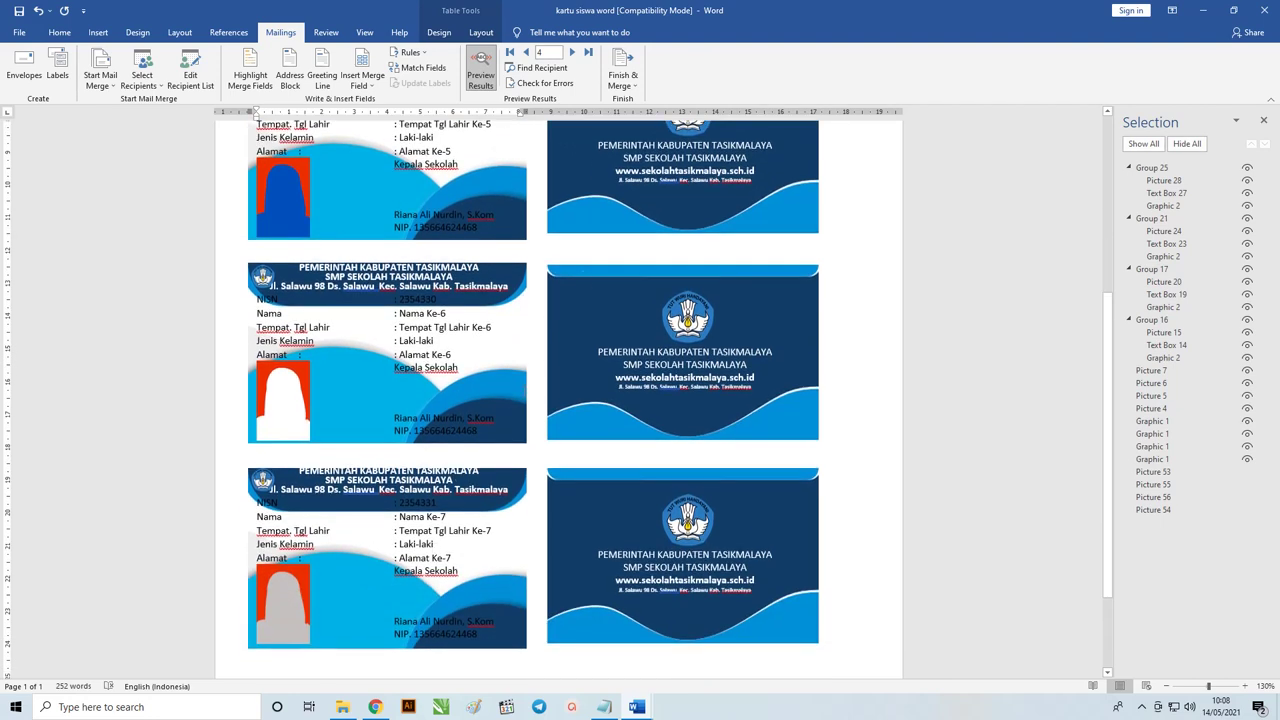
{"action": "left_click", "coordinate": [525, 53]}
{"action": "left_click", "coordinate": [525, 53]}
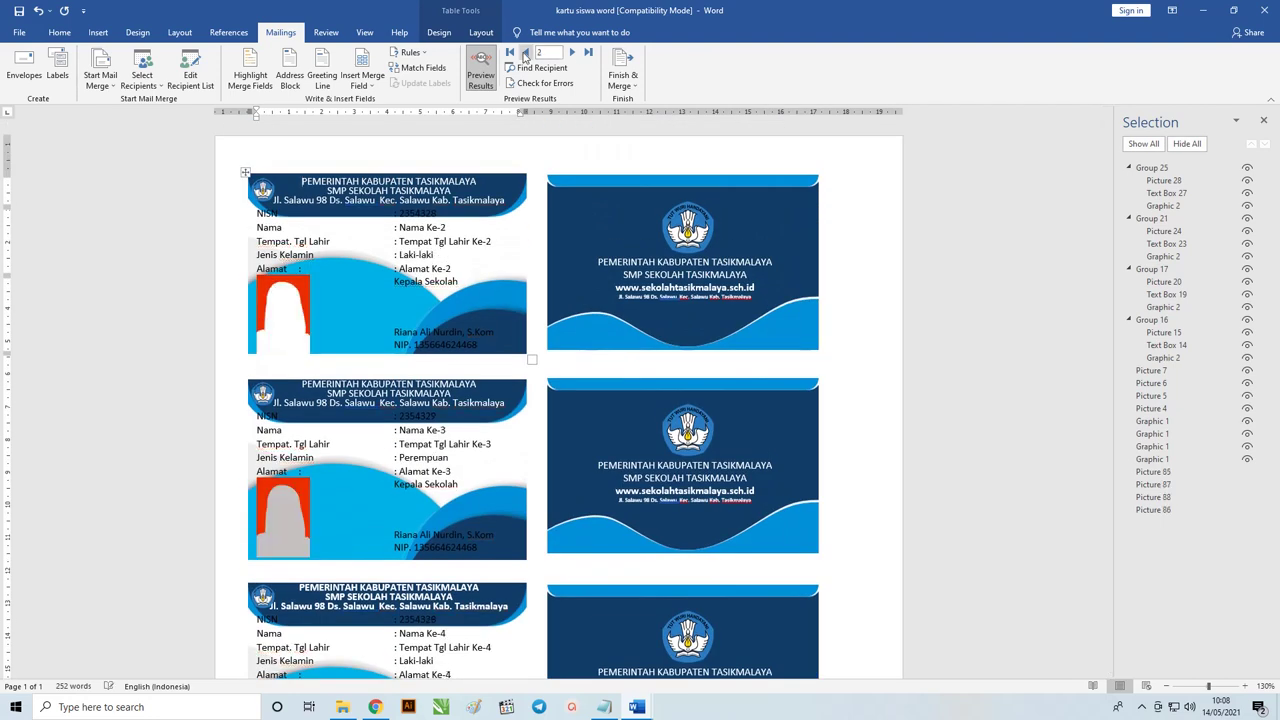
{"action": "left_click", "coordinate": [525, 53]}
Merge all records into a new document with Edit Individual Documents.
{"action": "left_click", "coordinate": [620, 82]}
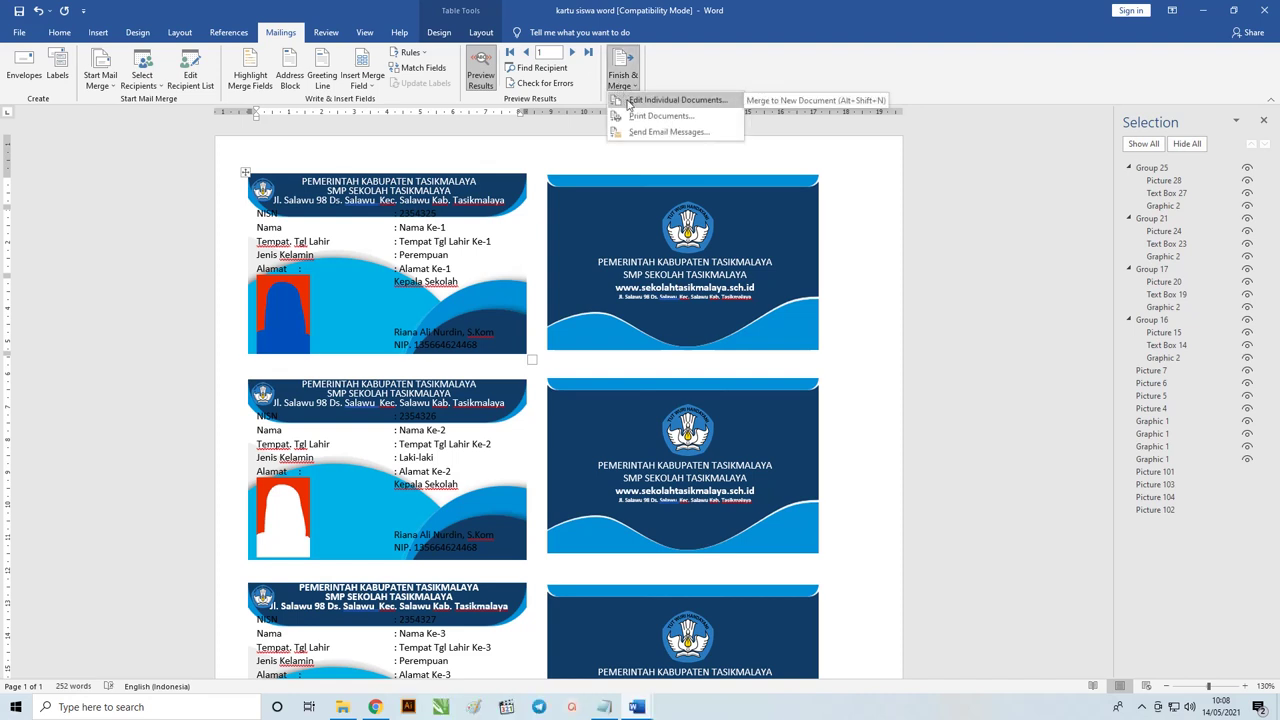
{"action": "left_click", "coordinate": [628, 100]}
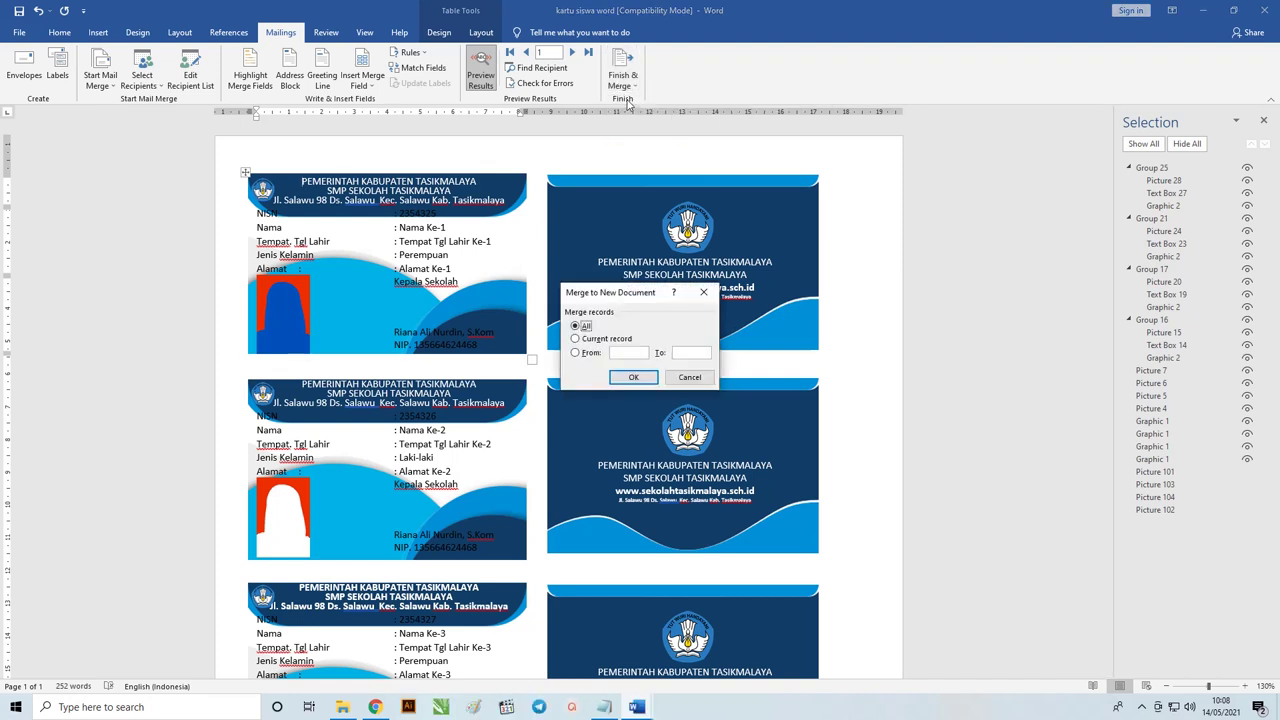
{"action": "left_click", "coordinate": [634, 378]}
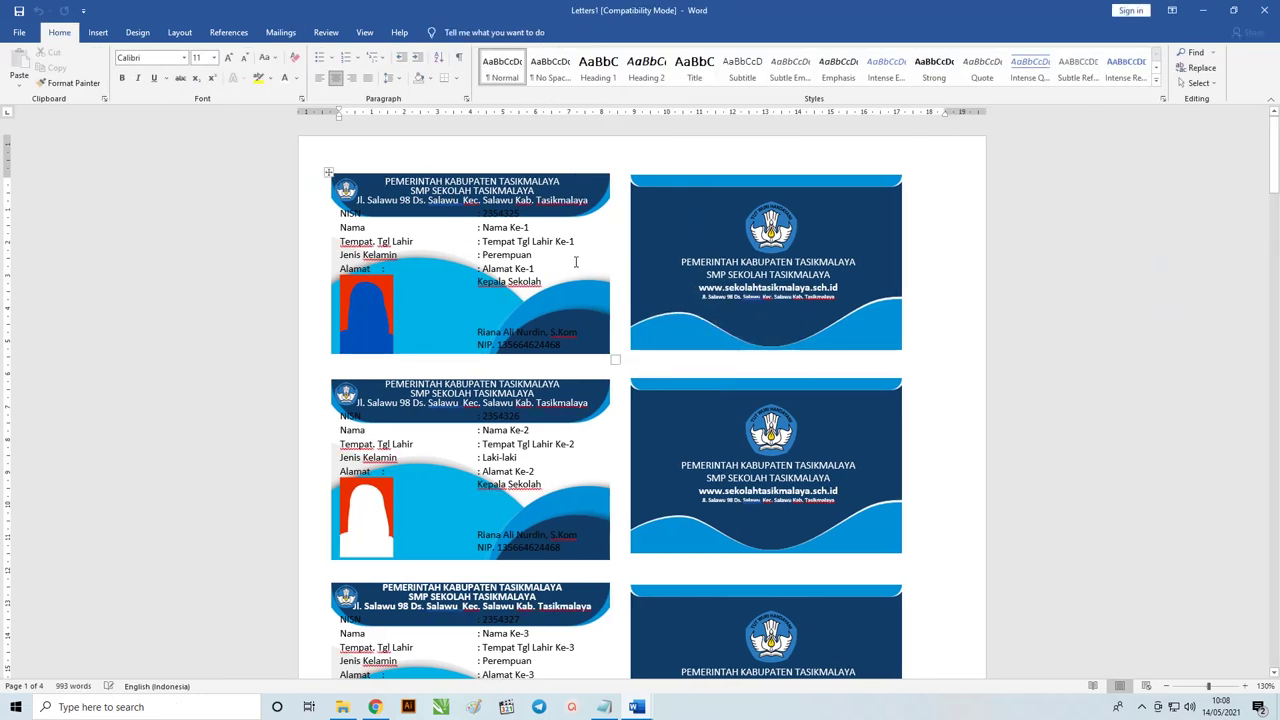
{"action": "scroll", "coordinate": [543, 279], "scroll_direction": "down", "scroll_amount": 2}
{"action": "scroll", "coordinate": [543, 279], "scroll_direction": "down", "scroll_amount": 6}
{"action": "scroll", "coordinate": [543, 279], "scroll_direction": "down", "scroll_amount": 3}
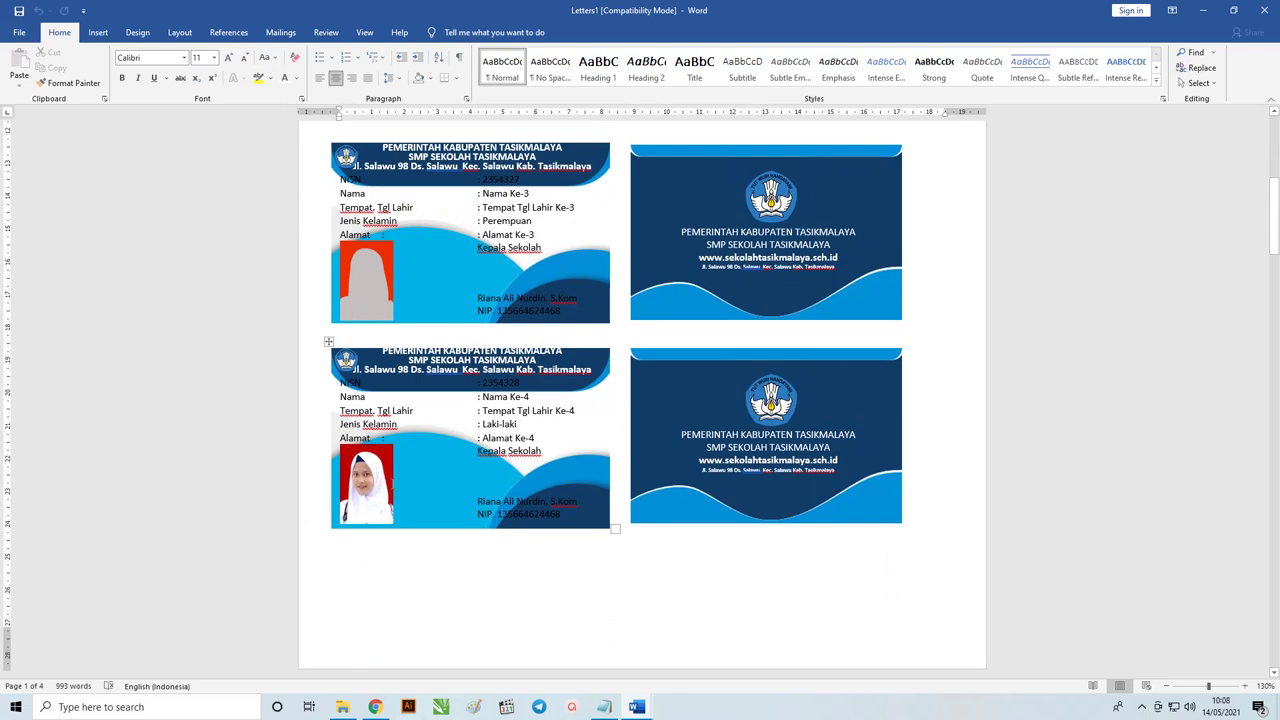
{"action": "scroll", "coordinate": [493, 390], "scroll_direction": "down", "scroll_amount": 4}
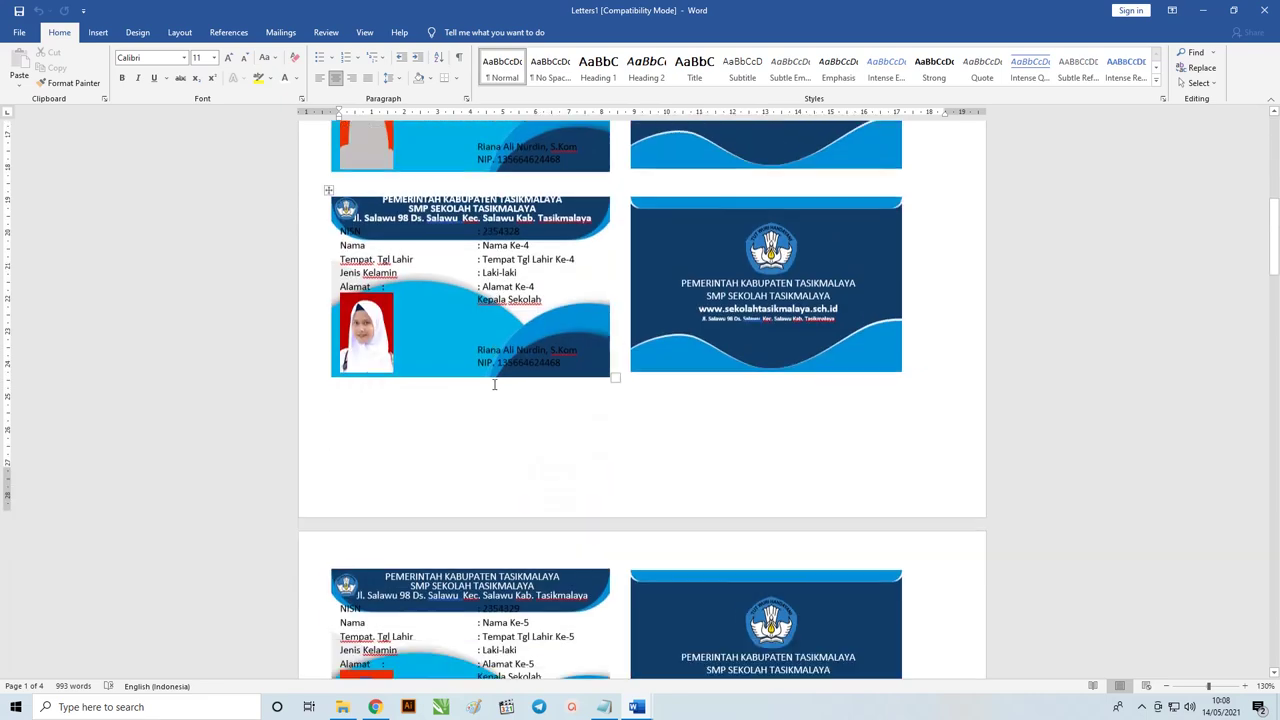
{"action": "scroll", "coordinate": [509, 363], "scroll_direction": "down", "scroll_amount": 4}
{"action": "scroll", "coordinate": [509, 363], "scroll_direction": "down", "scroll_amount": 3}
{"action": "scroll", "coordinate": [544, 345], "scroll_direction": "down", "scroll_amount": 3}
{"action": "scroll", "coordinate": [544, 345], "scroll_direction": "down", "scroll_amount": 4}
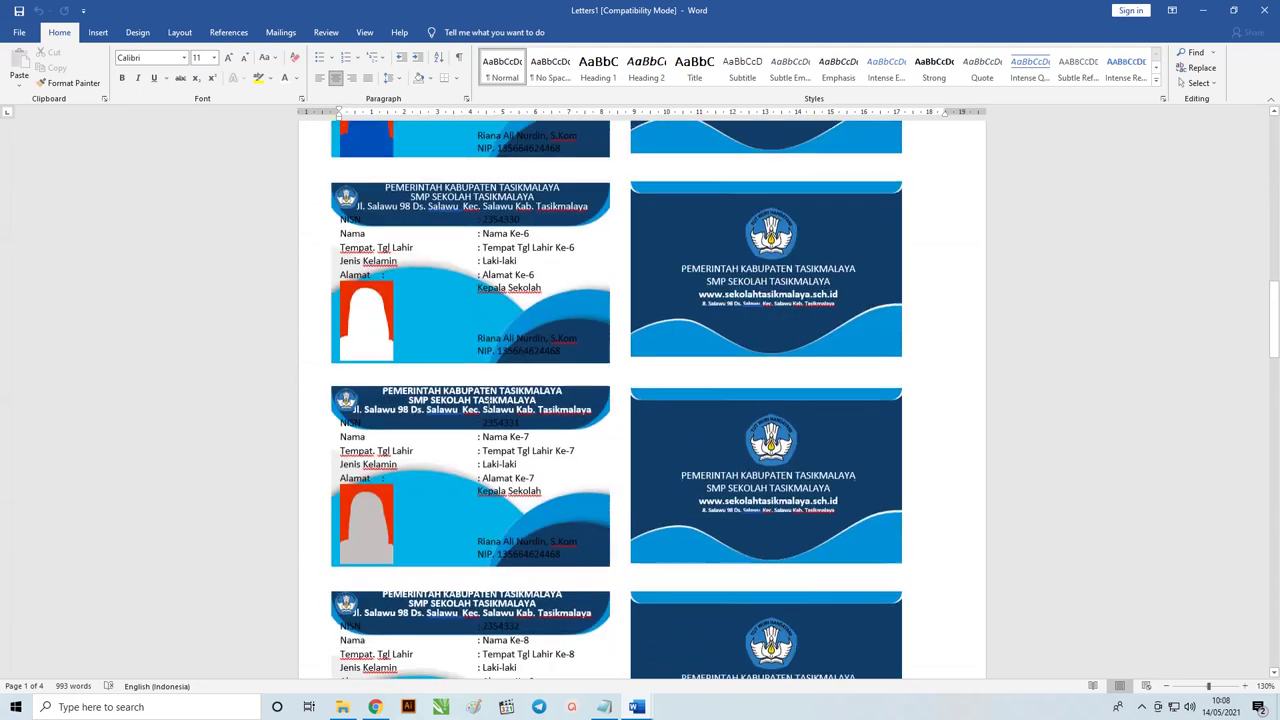
{"action": "scroll", "coordinate": [433, 535], "scroll_direction": "down", "scroll_amount": 4}
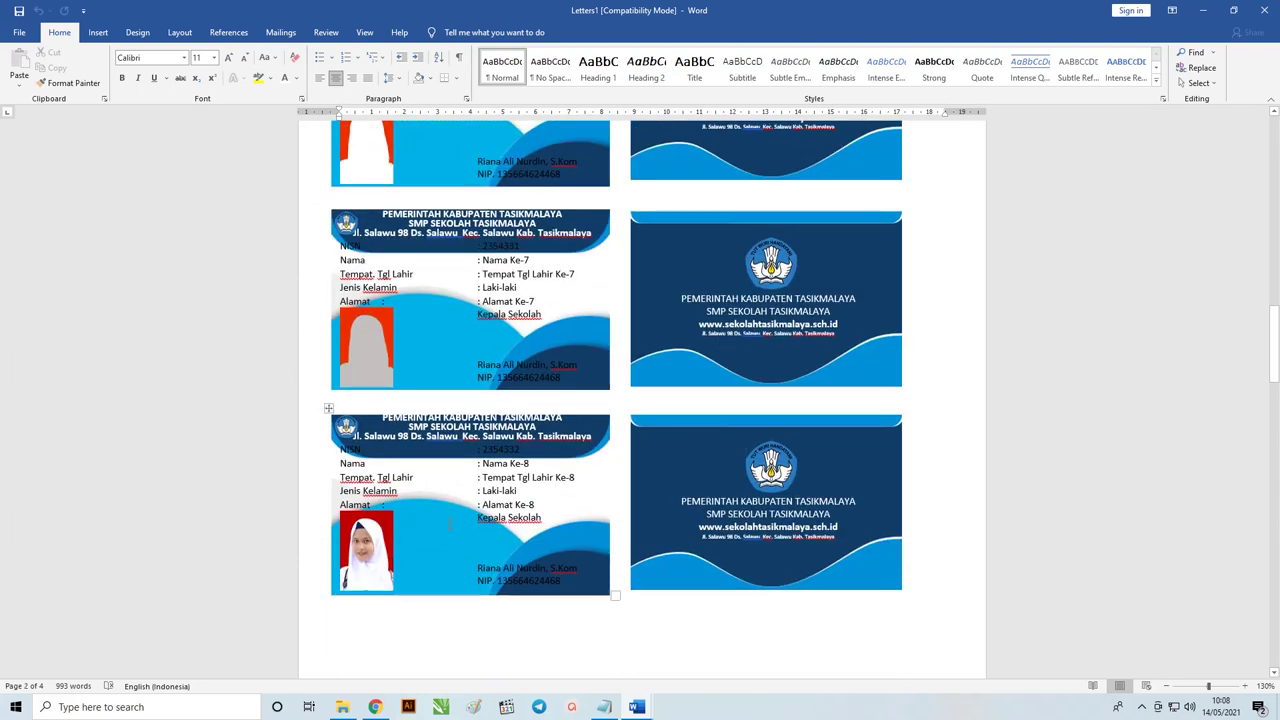
{"action": "scroll", "coordinate": [449, 522], "scroll_direction": "down", "scroll_amount": 6}
{"action": "scroll", "coordinate": [454, 508], "scroll_direction": "down", "scroll_amount": 3}
{"action": "scroll", "coordinate": [475, 490], "scroll_direction": "down", "scroll_amount": 5}
{"action": "scroll", "coordinate": [500, 469], "scroll_direction": "down", "scroll_amount": 5}
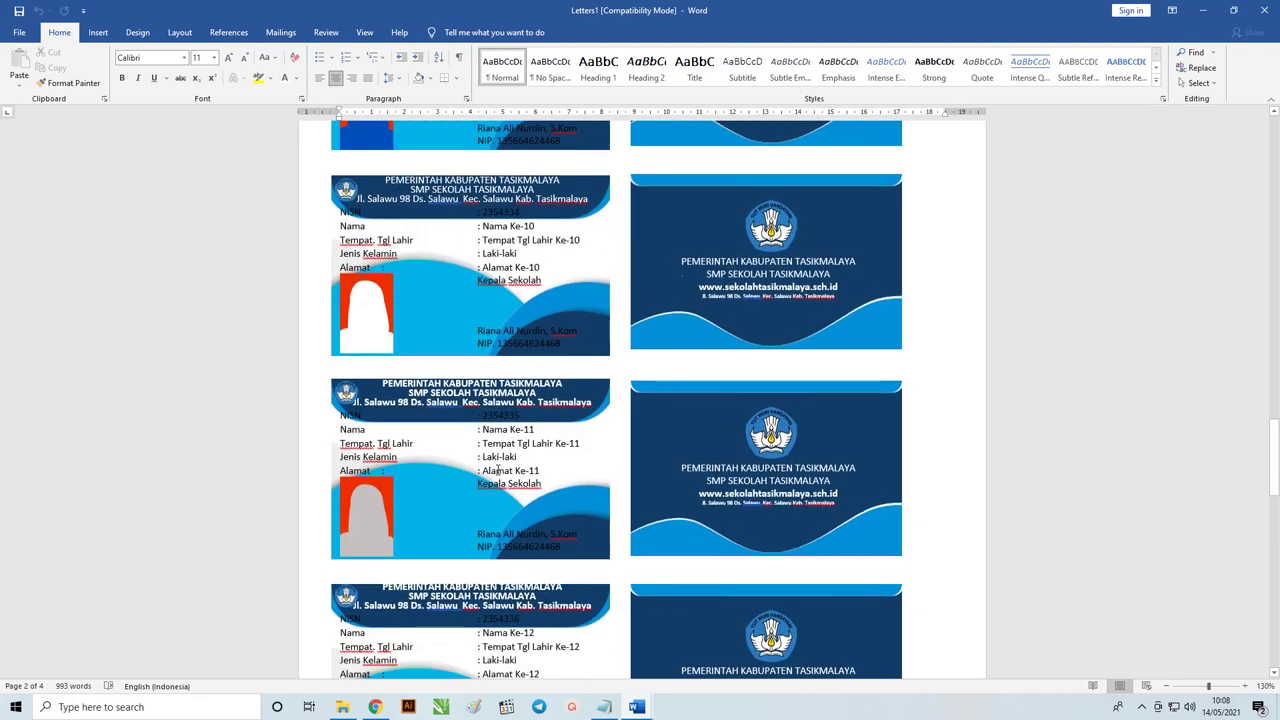
{"action": "scroll", "coordinate": [497, 468], "scroll_direction": "down", "scroll_amount": 3}
{"action": "scroll", "coordinate": [530, 525], "scroll_direction": "down", "scroll_amount": 5}
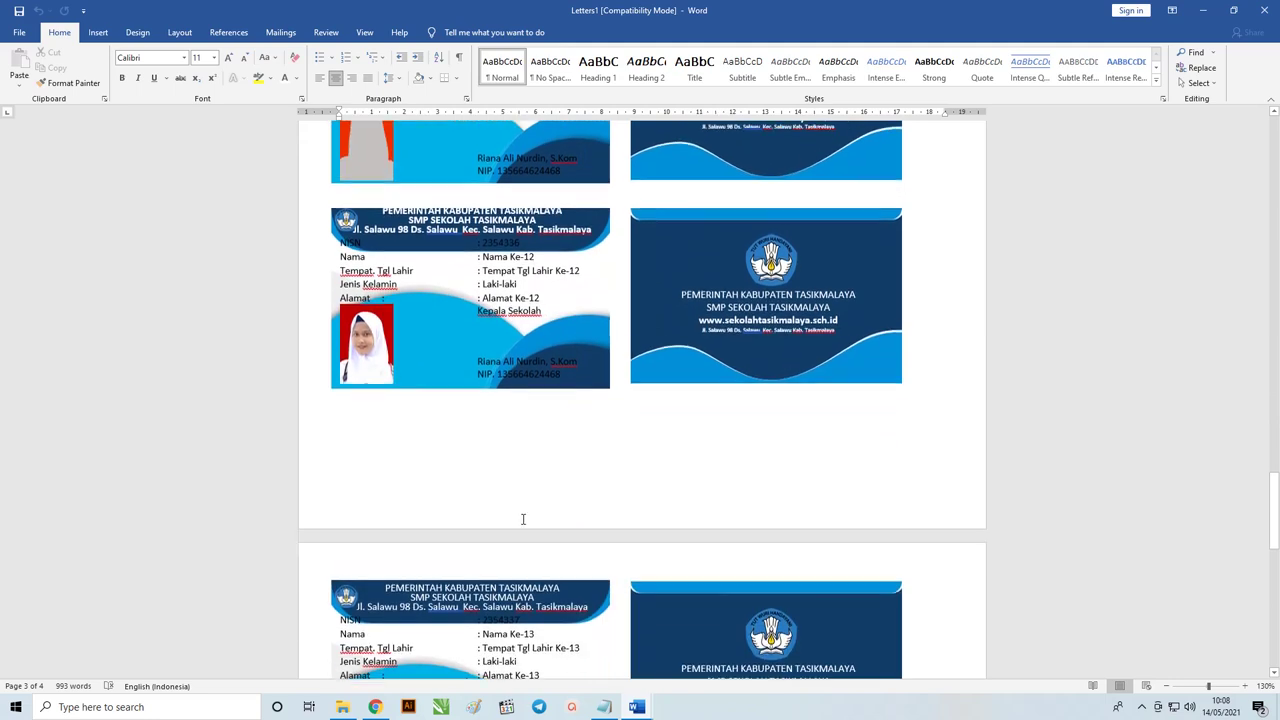
{"action": "scroll", "coordinate": [525, 517], "scroll_direction": "down", "scroll_amount": 4}
{"action": "scroll", "coordinate": [528, 515], "scroll_direction": "down", "scroll_amount": 4}
{"action": "scroll", "coordinate": [527, 512], "scroll_direction": "down", "scroll_amount": 5}
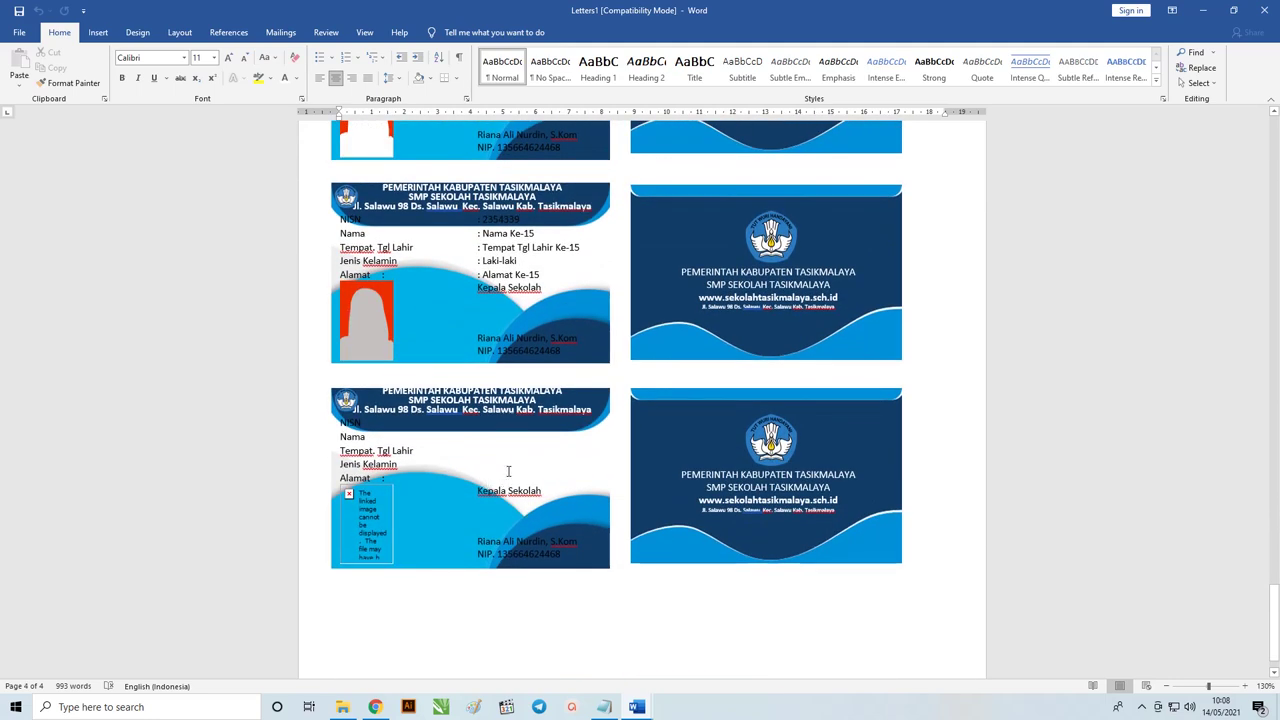
{"action": "mouse_move", "coordinate": [558, 373]}
{"action": "scroll", "coordinate": [558, 373], "scroll_direction": "up", "scroll_amount": 2}
{"action": "scroll", "coordinate": [558, 373], "scroll_direction": "up", "scroll_amount": 10}
{"action": "scroll", "coordinate": [558, 373], "scroll_direction": "up", "scroll_amount": 4}
{"action": "scroll", "coordinate": [558, 373], "scroll_direction": "up", "scroll_amount": 2}
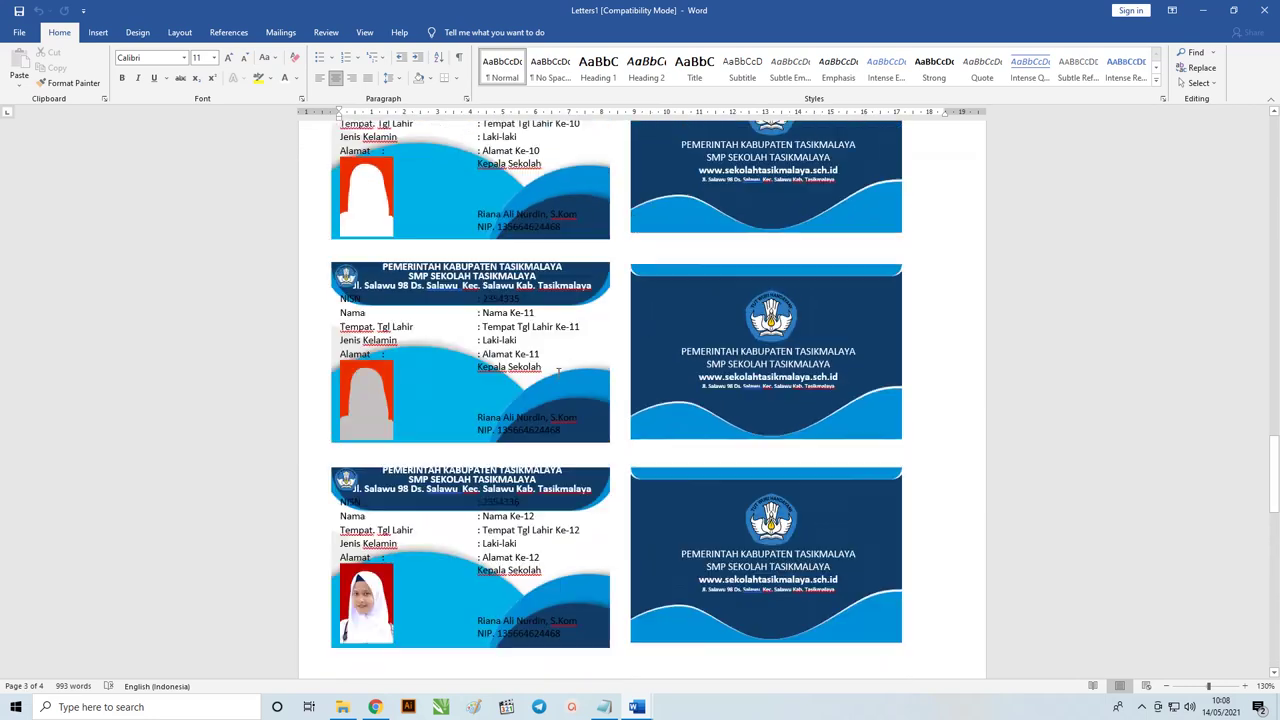
{"action": "scroll", "coordinate": [558, 373], "scroll_direction": "up", "scroll_amount": 1}
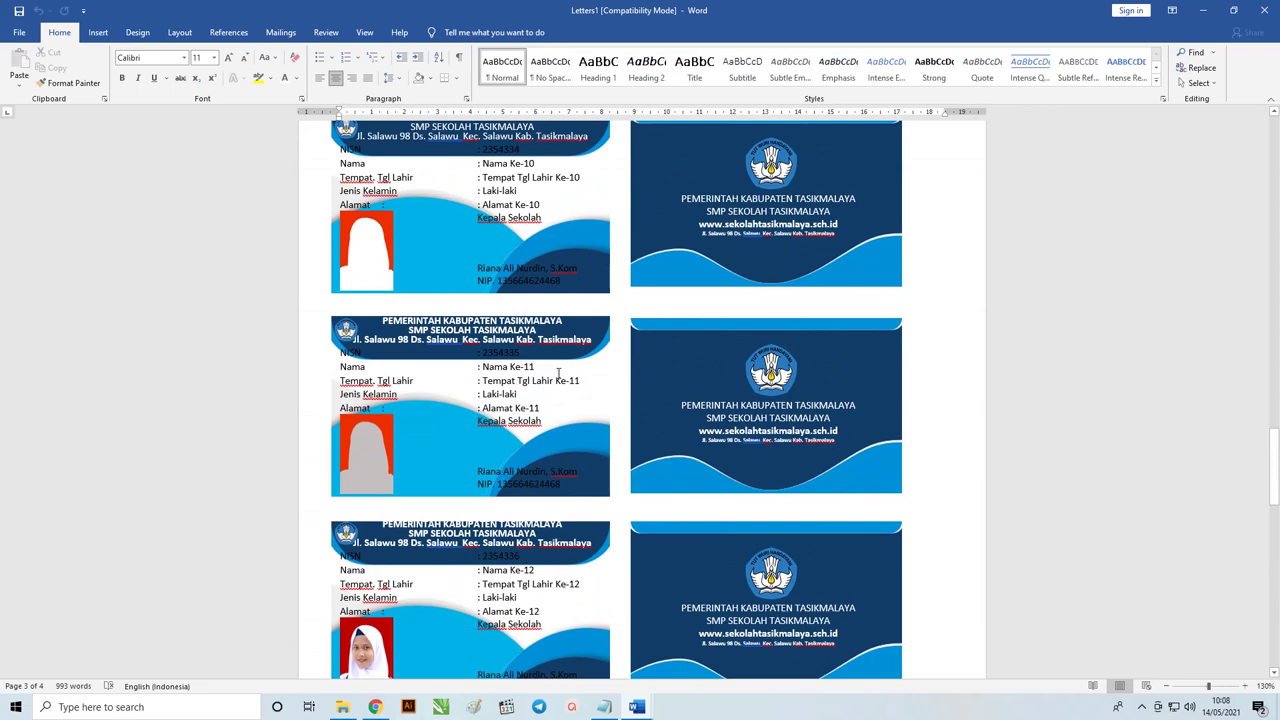
{"action": "scroll", "coordinate": [558, 373], "scroll_direction": "up", "scroll_amount": 3}
{"action": "scroll", "coordinate": [558, 373], "scroll_direction": "up", "scroll_amount": 1}
{"action": "scroll", "coordinate": [558, 373], "scroll_direction": "up", "scroll_amount": 5}
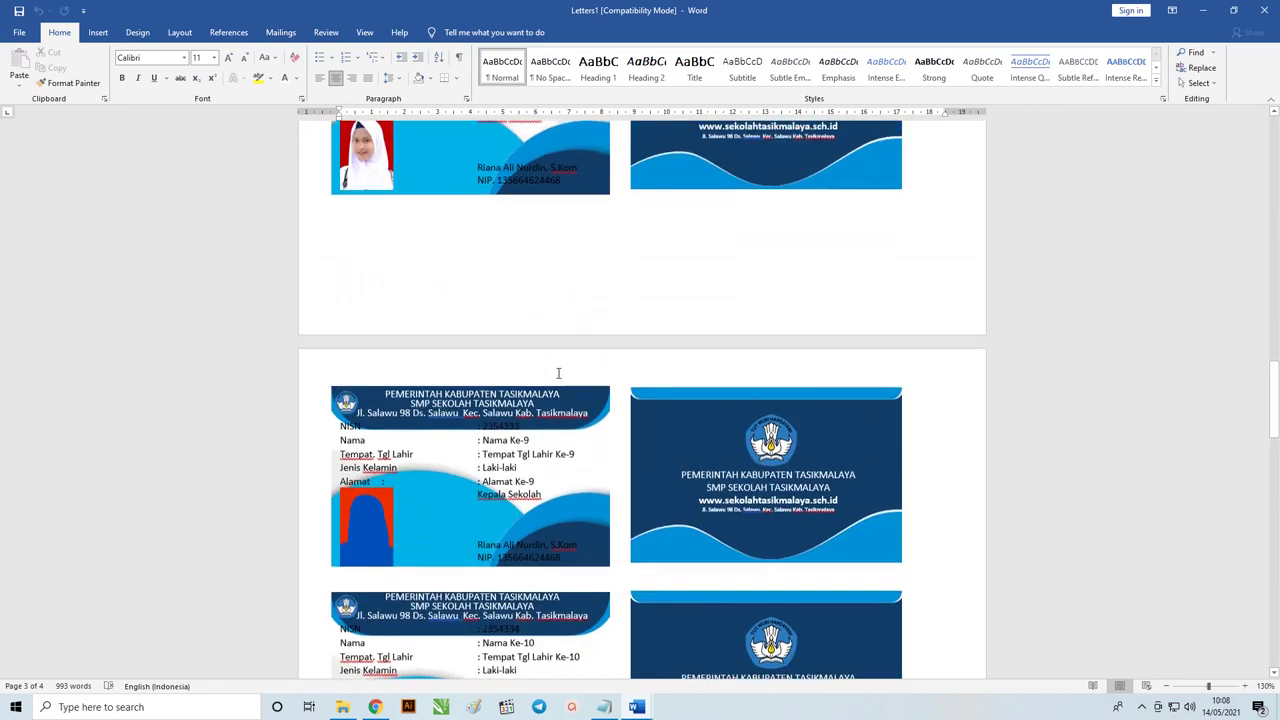
{"action": "scroll", "coordinate": [558, 373], "scroll_direction": "up", "scroll_amount": 6}
{"action": "scroll", "coordinate": [558, 373], "scroll_direction": "up", "scroll_amount": 1}
{"action": "scroll", "coordinate": [558, 373], "scroll_direction": "up", "scroll_amount": 5}
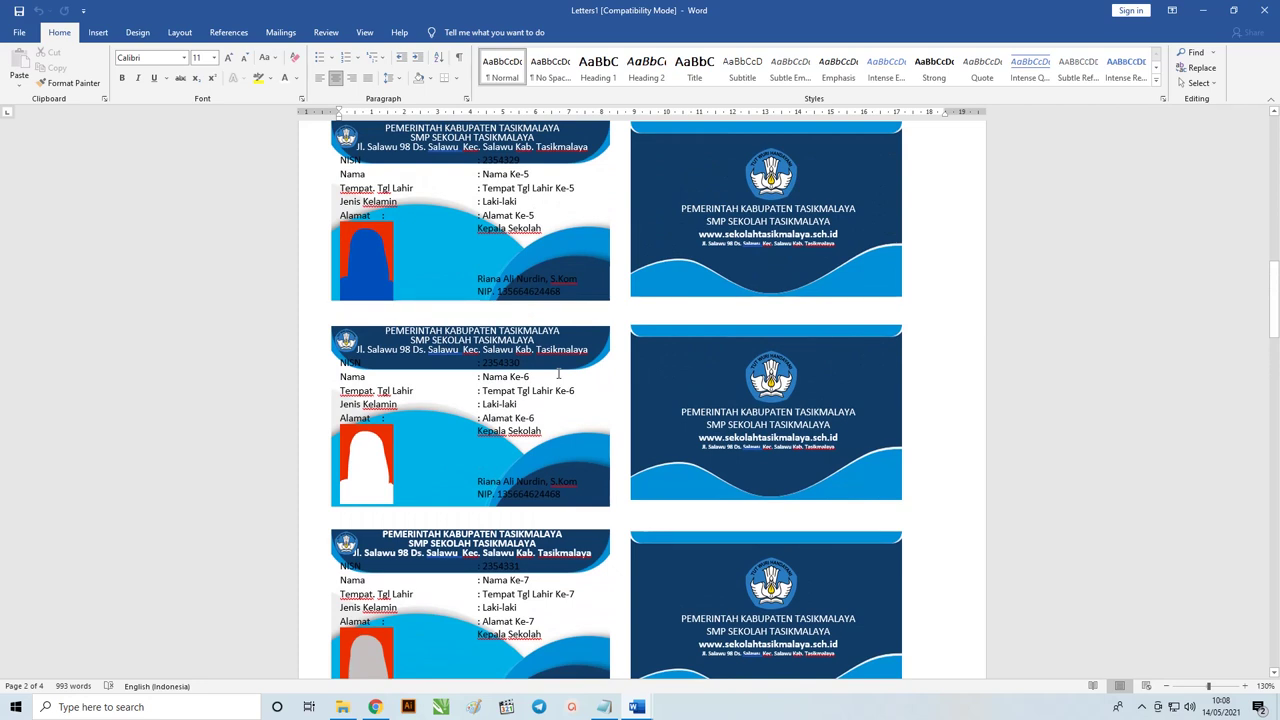
{"action": "scroll", "coordinate": [548, 397], "scroll_direction": "up", "scroll_amount": 4}
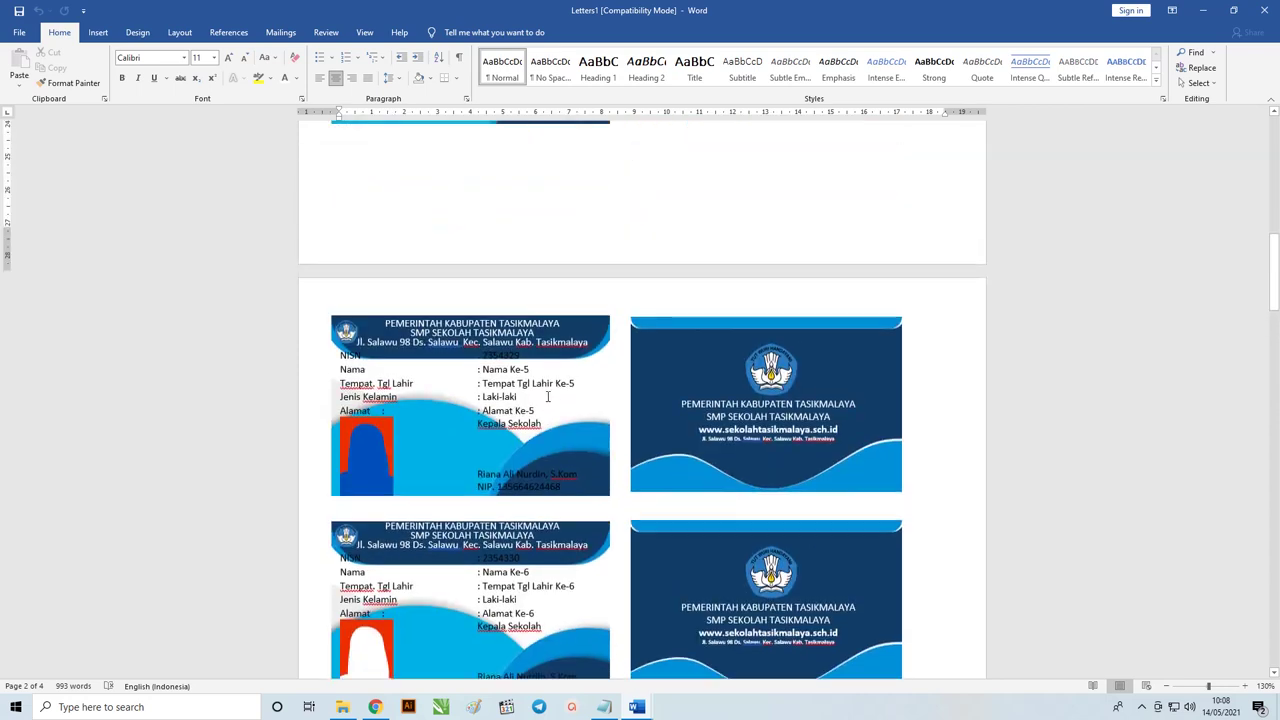
{"action": "scroll", "coordinate": [548, 397], "scroll_direction": "up", "scroll_amount": 4}
{"action": "scroll", "coordinate": [548, 397], "scroll_direction": "up", "scroll_amount": 2}
{"action": "scroll", "coordinate": [548, 397], "scroll_direction": "up", "scroll_amount": 2}
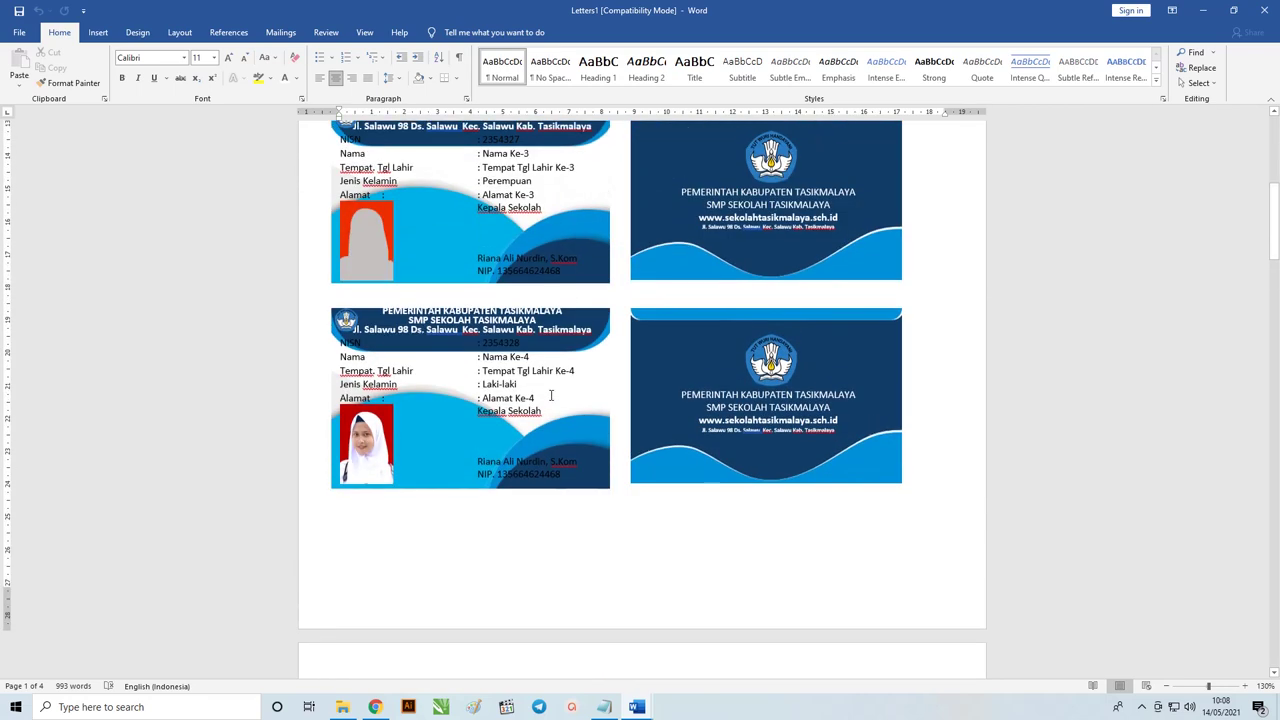
{"action": "scroll", "coordinate": [484, 333], "scroll_direction": "up", "scroll_amount": 3}
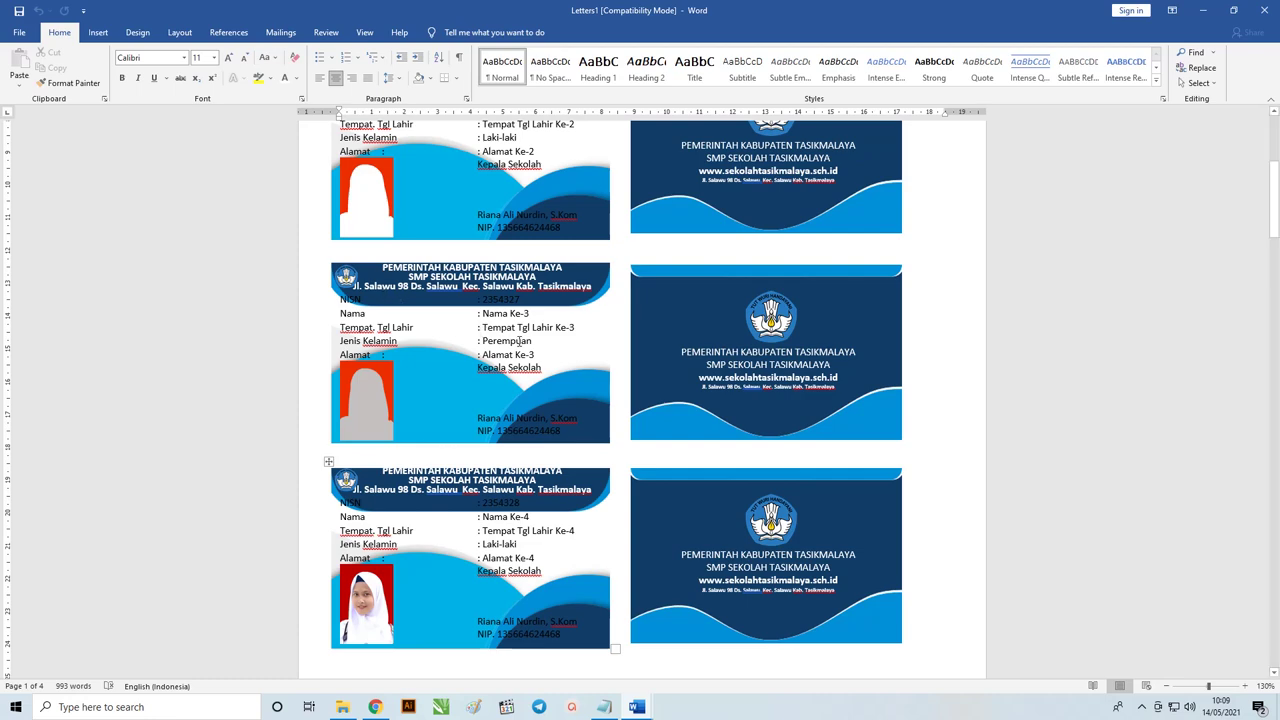
{"action": "scroll", "coordinate": [573, 293], "scroll_direction": "up", "scroll_amount": 4}
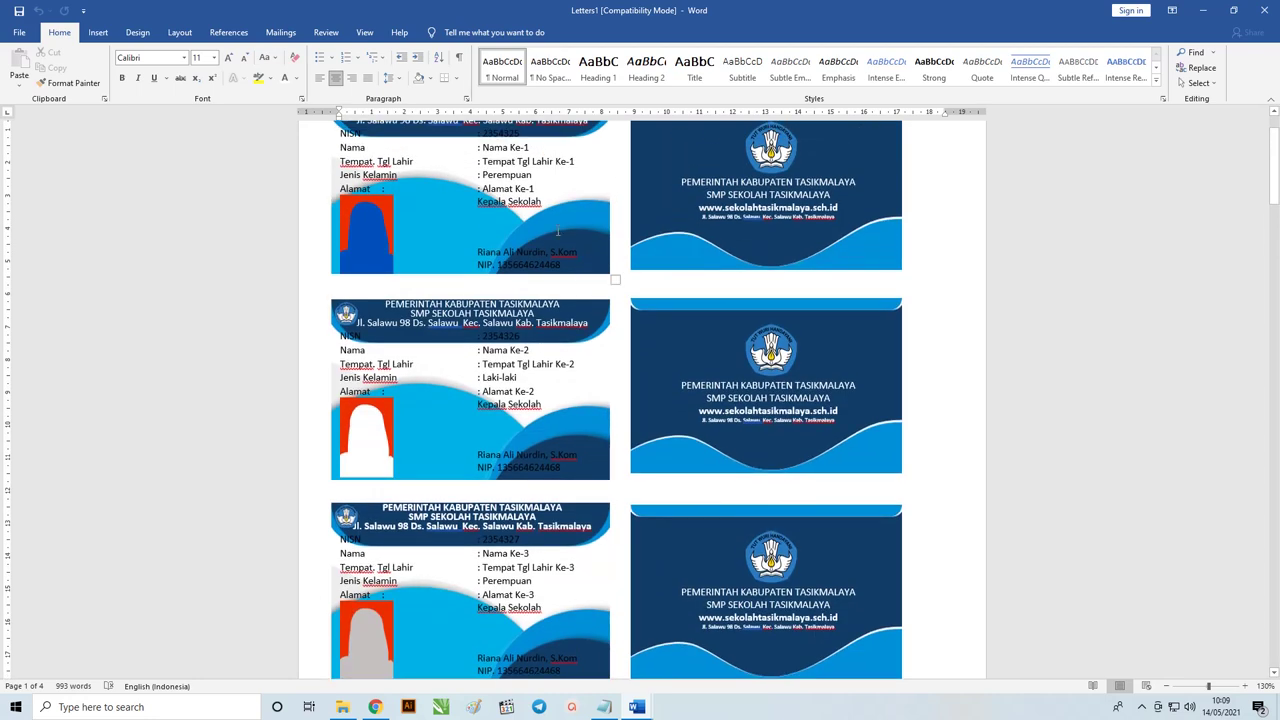
{"action": "scroll", "coordinate": [558, 231], "scroll_direction": "up", "scroll_amount": 2}
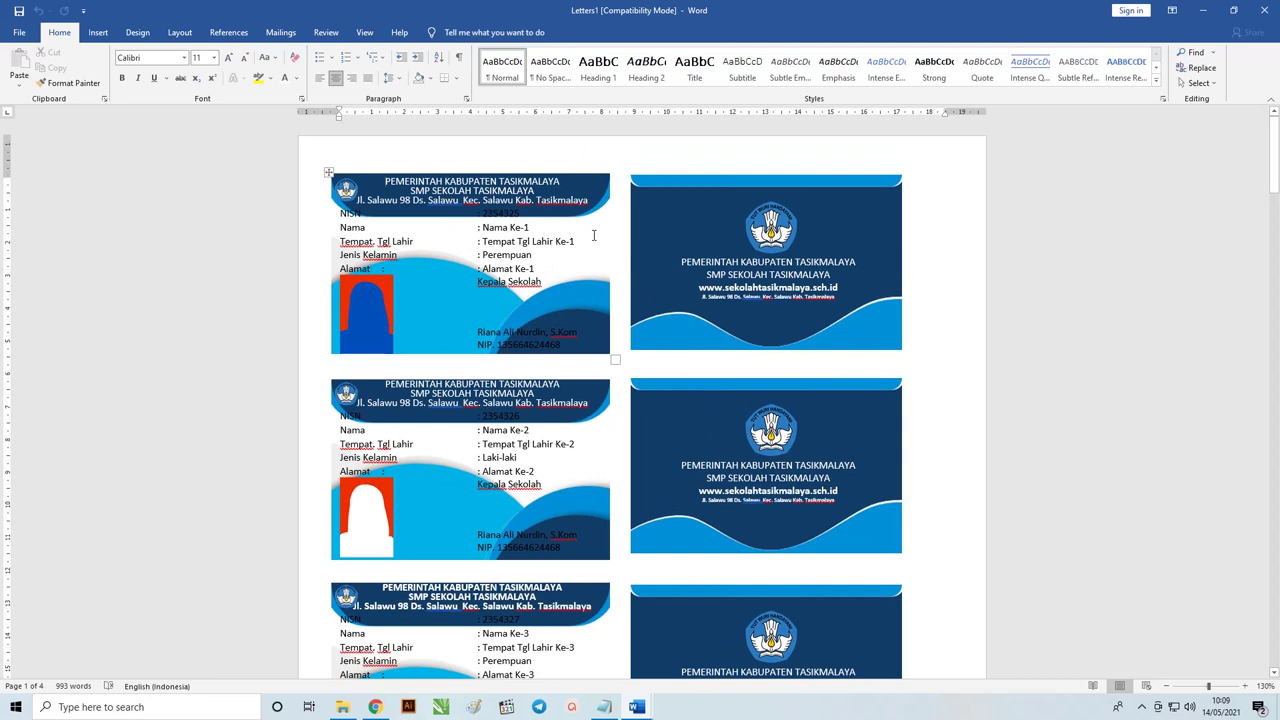